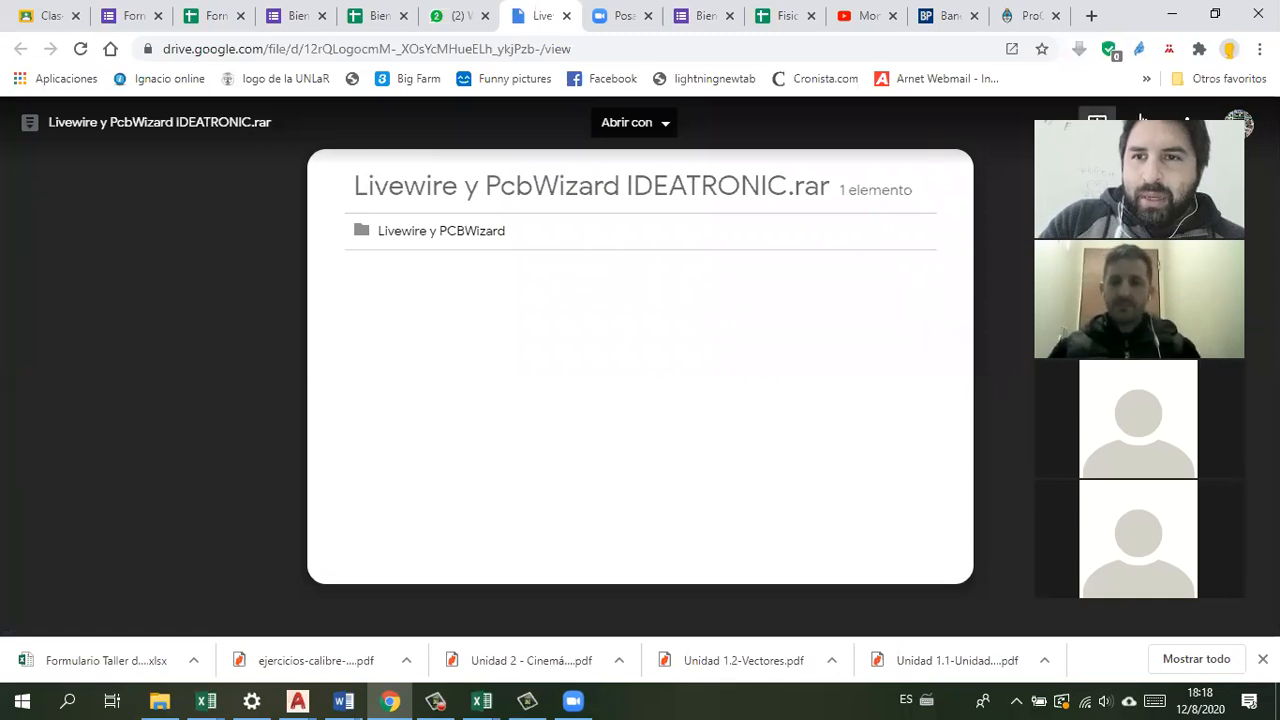
Step: Start downloading Livewire y PcbWizard IDEATRONIC.rar from Google Drive, and cancel saving it
click(1144, 118)
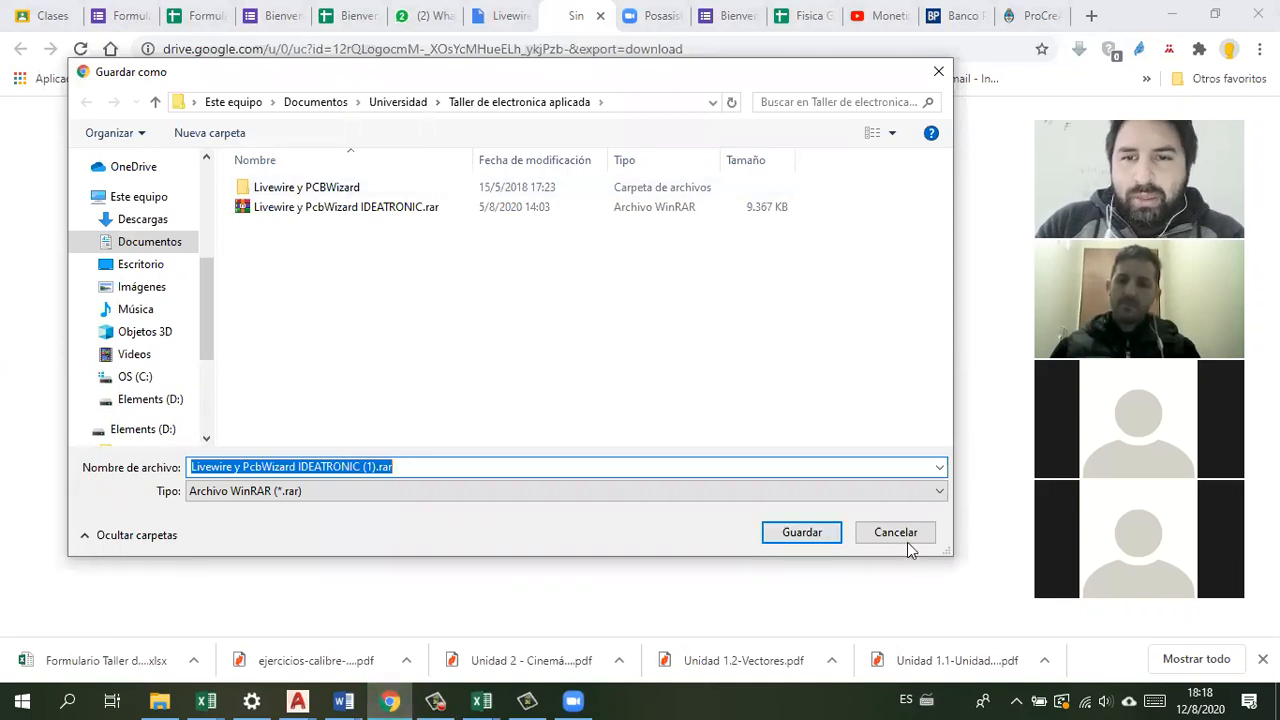
click(896, 536)
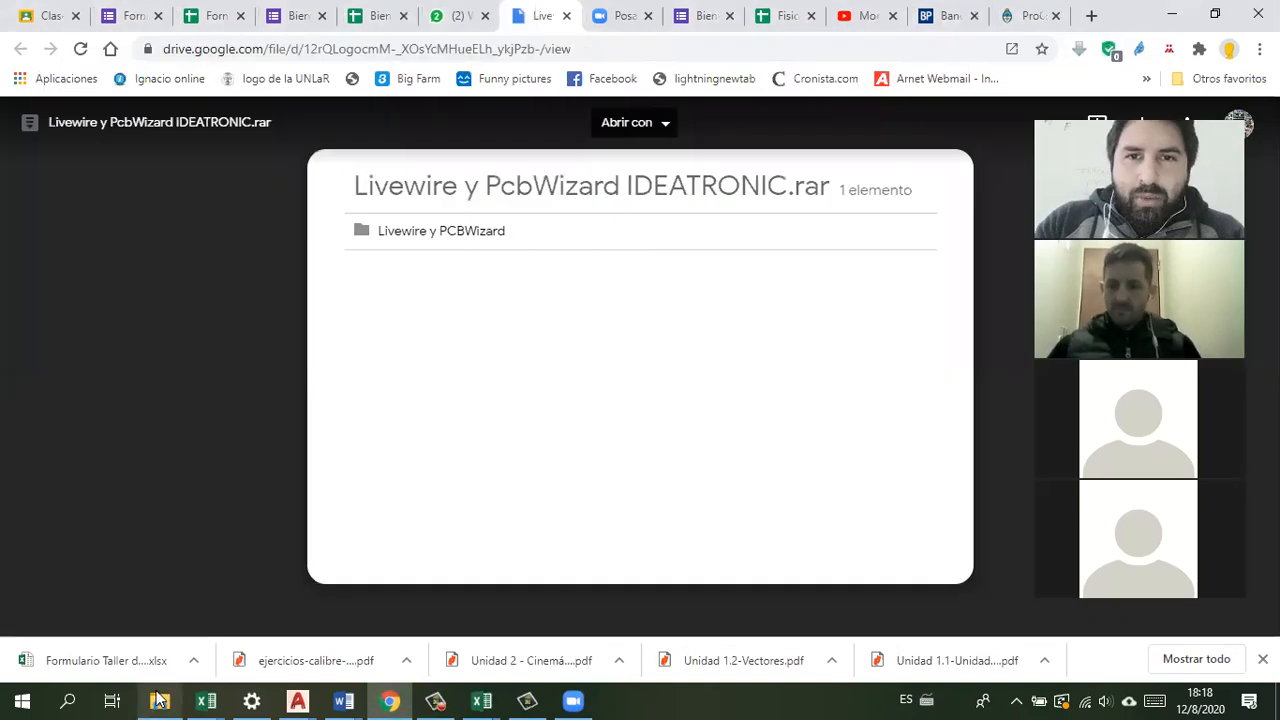
Step: Switch to File Explorer, go up to the Taller de electronica aplicada folder and select Livewire y PcbWizard IDEATRONIC.rar
click(152, 698)
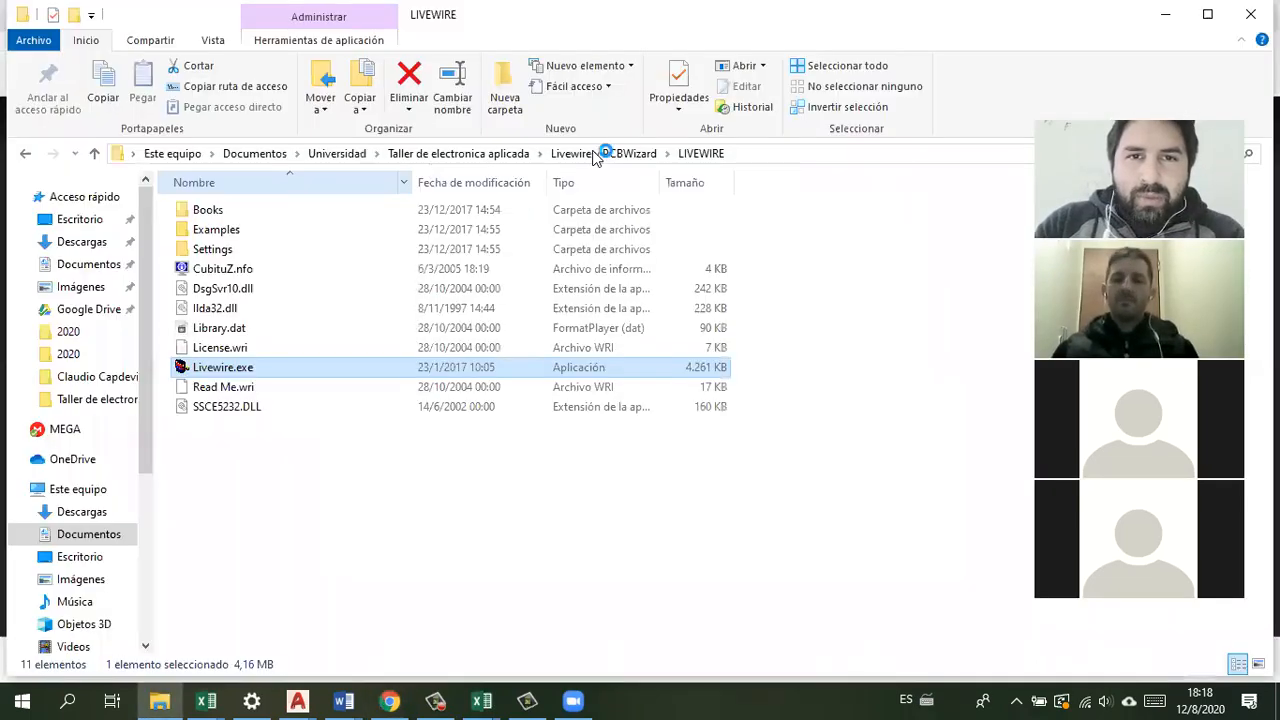
click(600, 153)
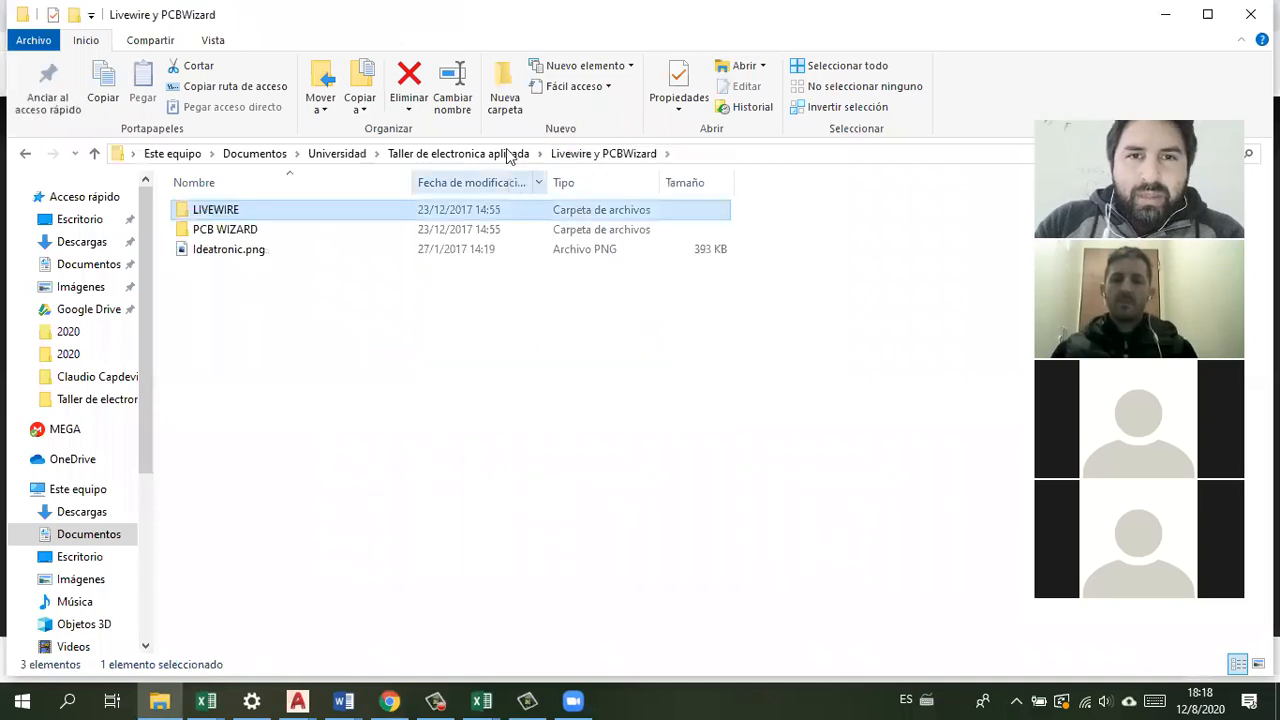
key(alt+Up)
click(261, 251)
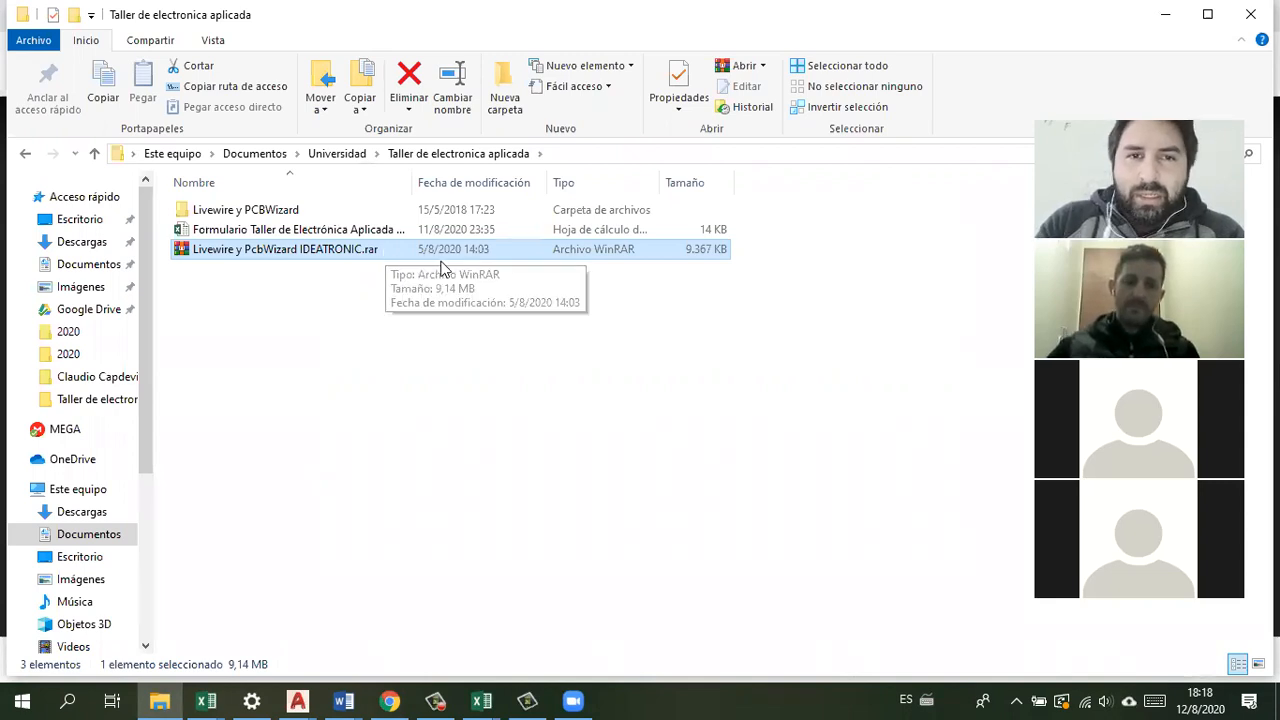
Step: Try to extract the selected RAR archive into its current folder, and cancel replacing the existing files
right_click(339, 256)
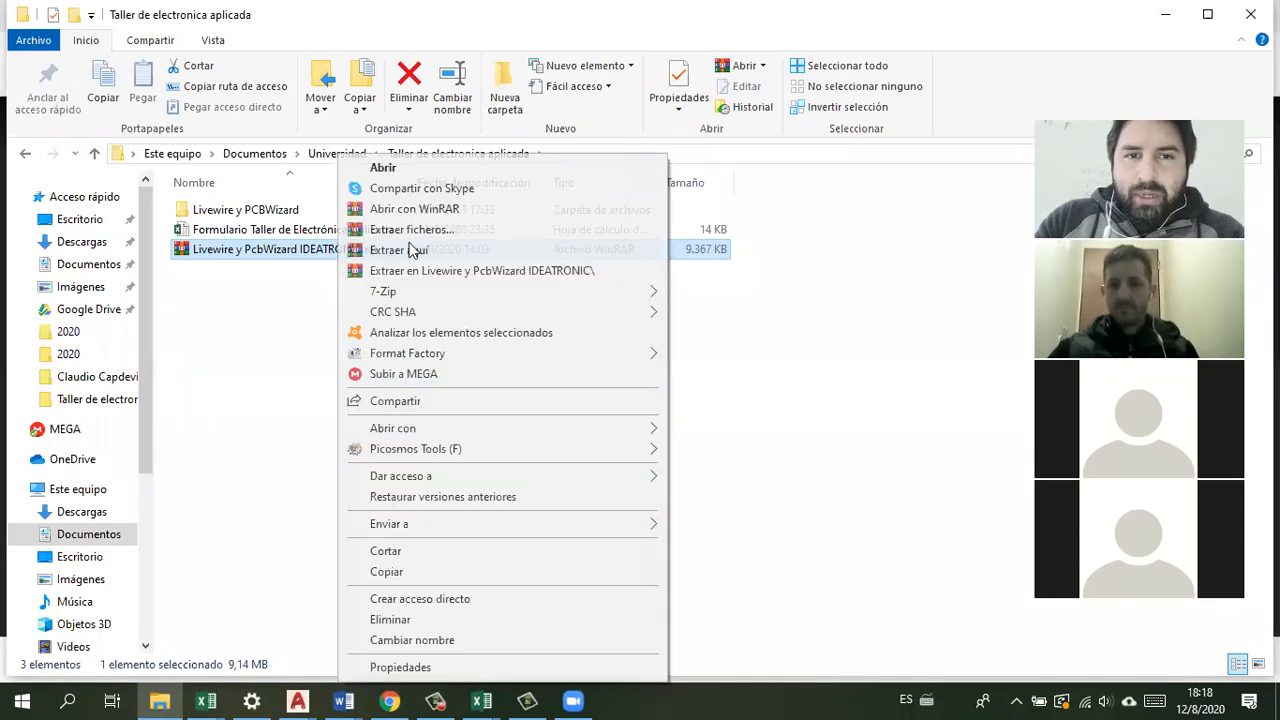
click(418, 252)
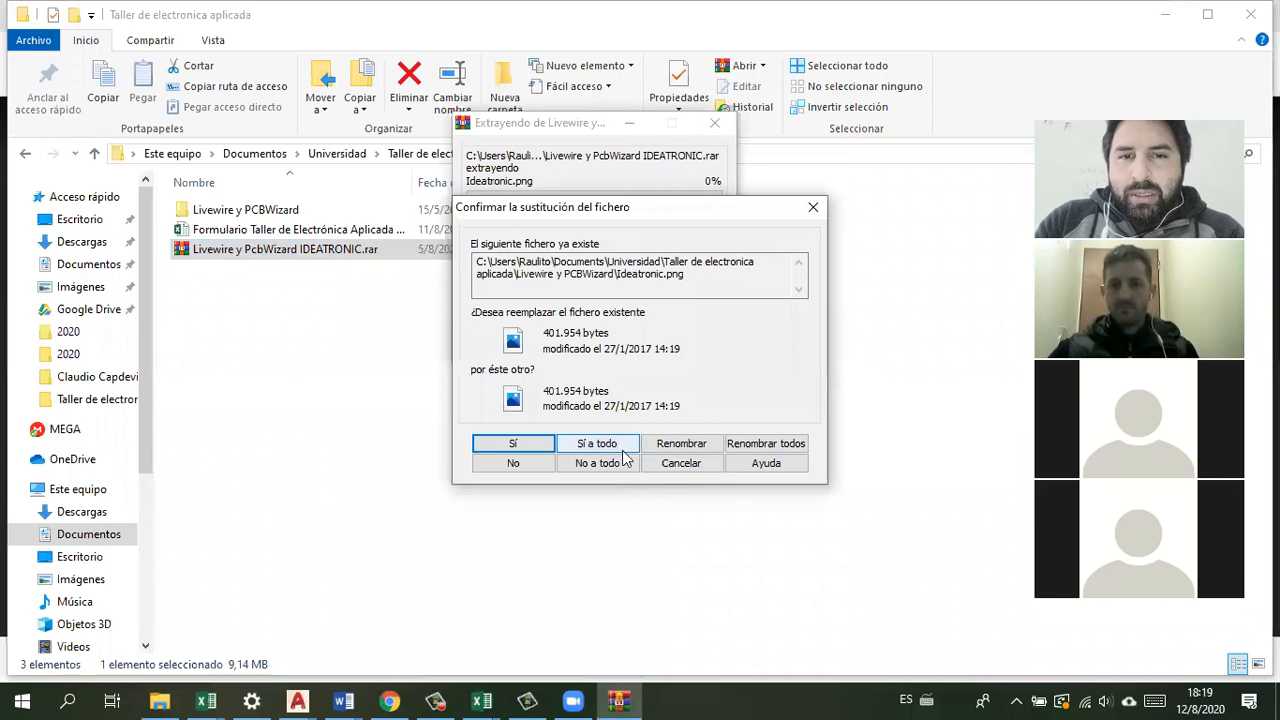
click(681, 465)
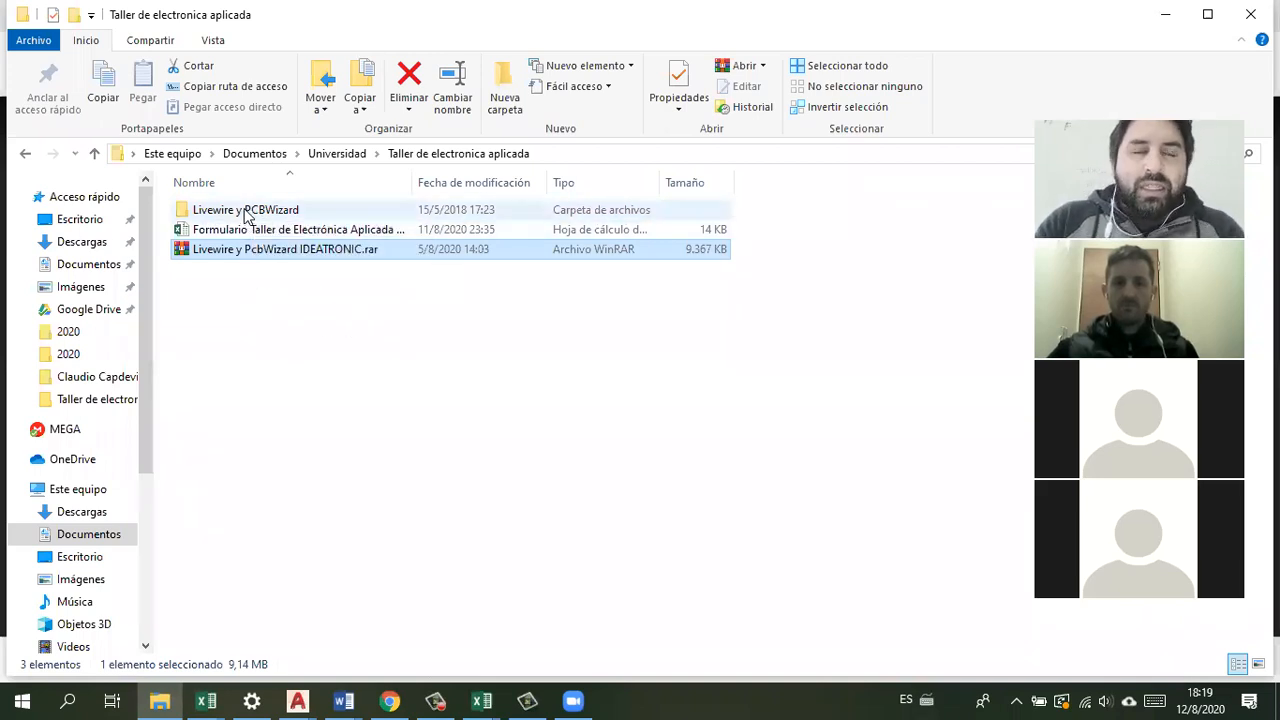
Step: Launch Livewire.exe from the LIVEWIRE folder inside Livewire y PCBWizard
click(232, 212)
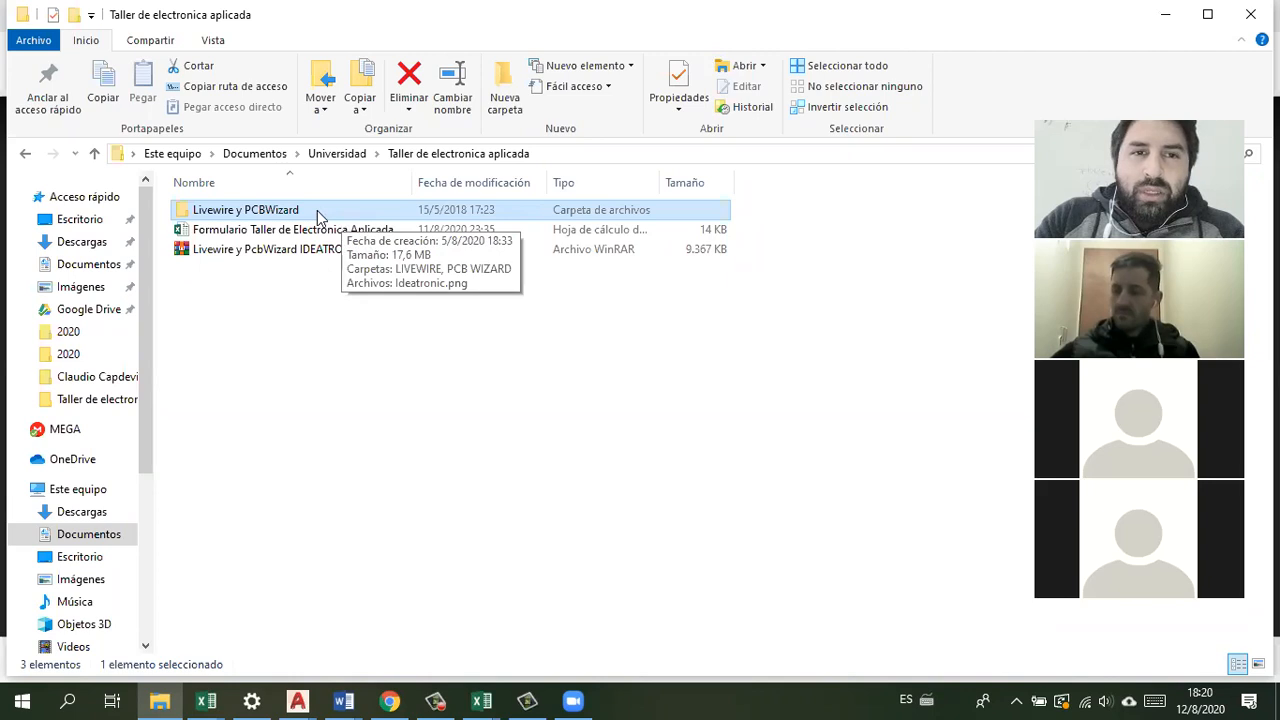
click(317, 213)
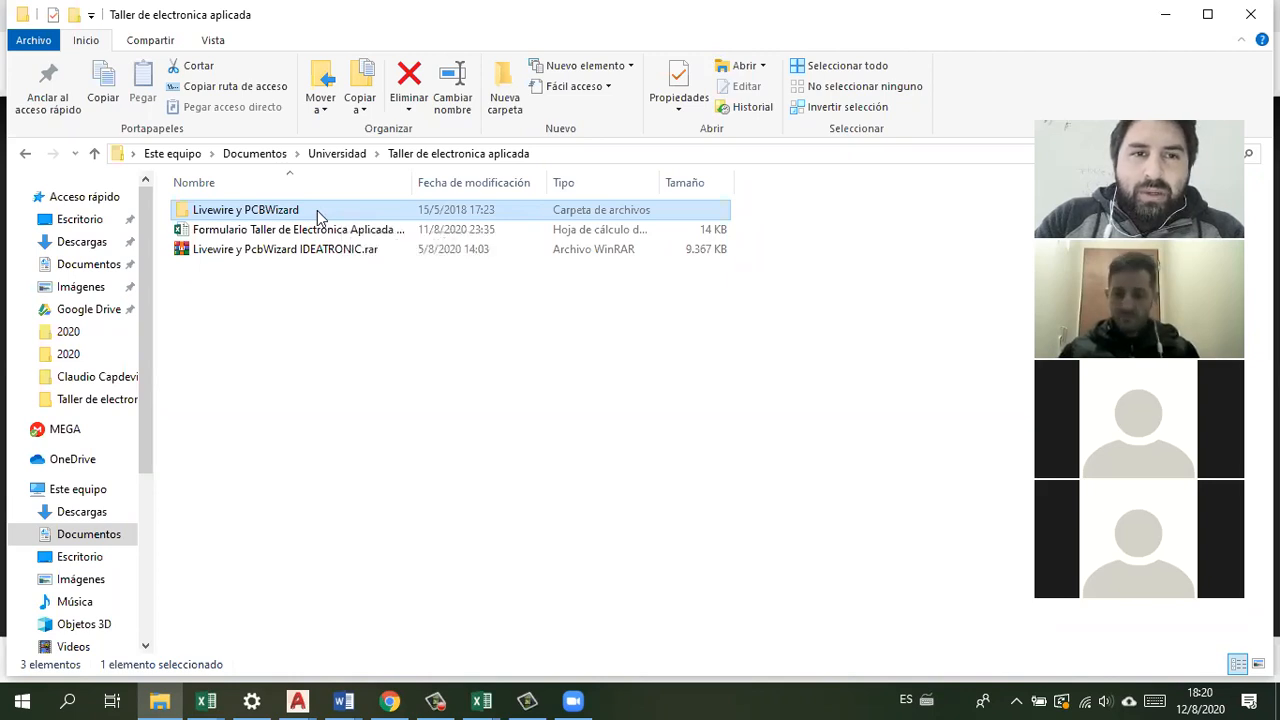
click(354, 215)
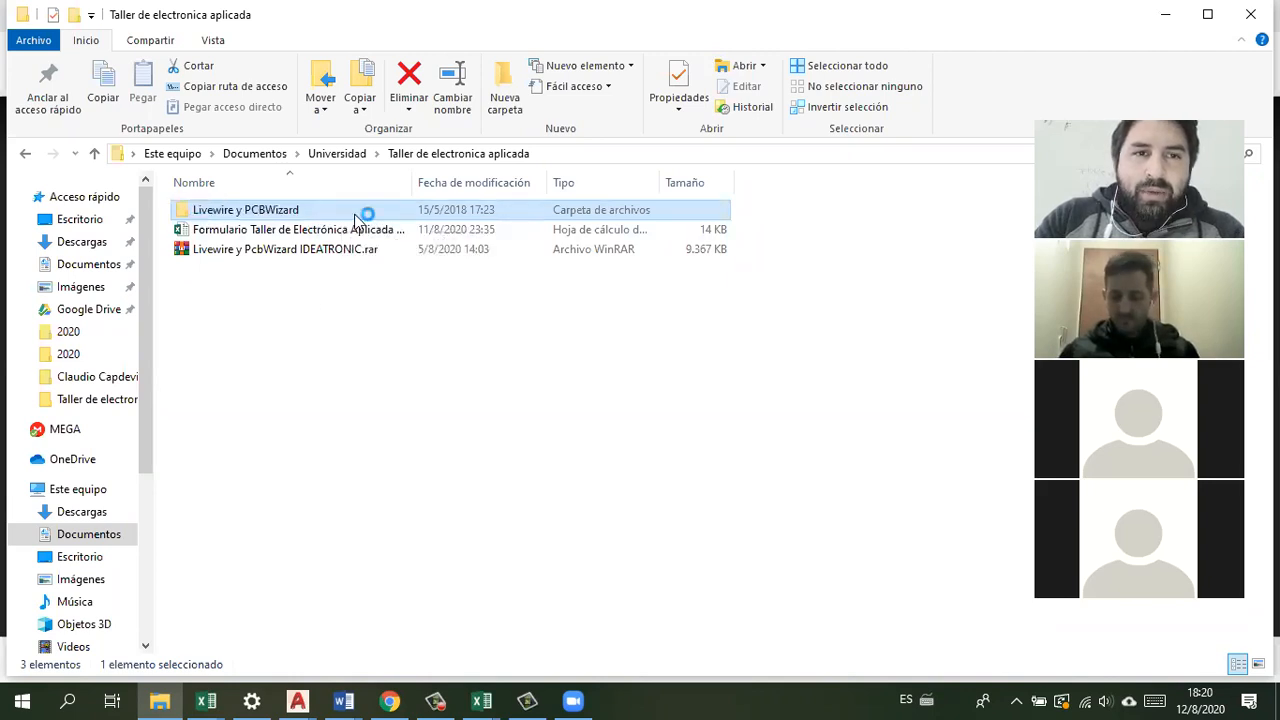
double_click(361, 212)
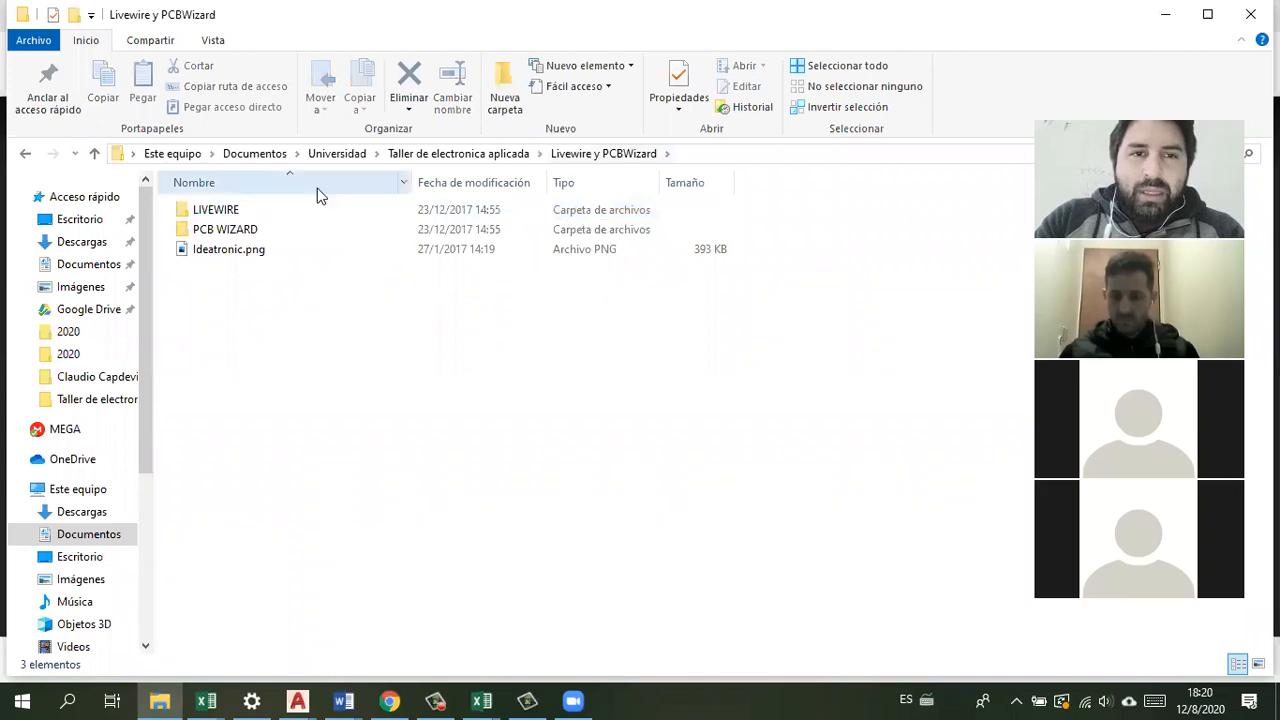
double_click(264, 216)
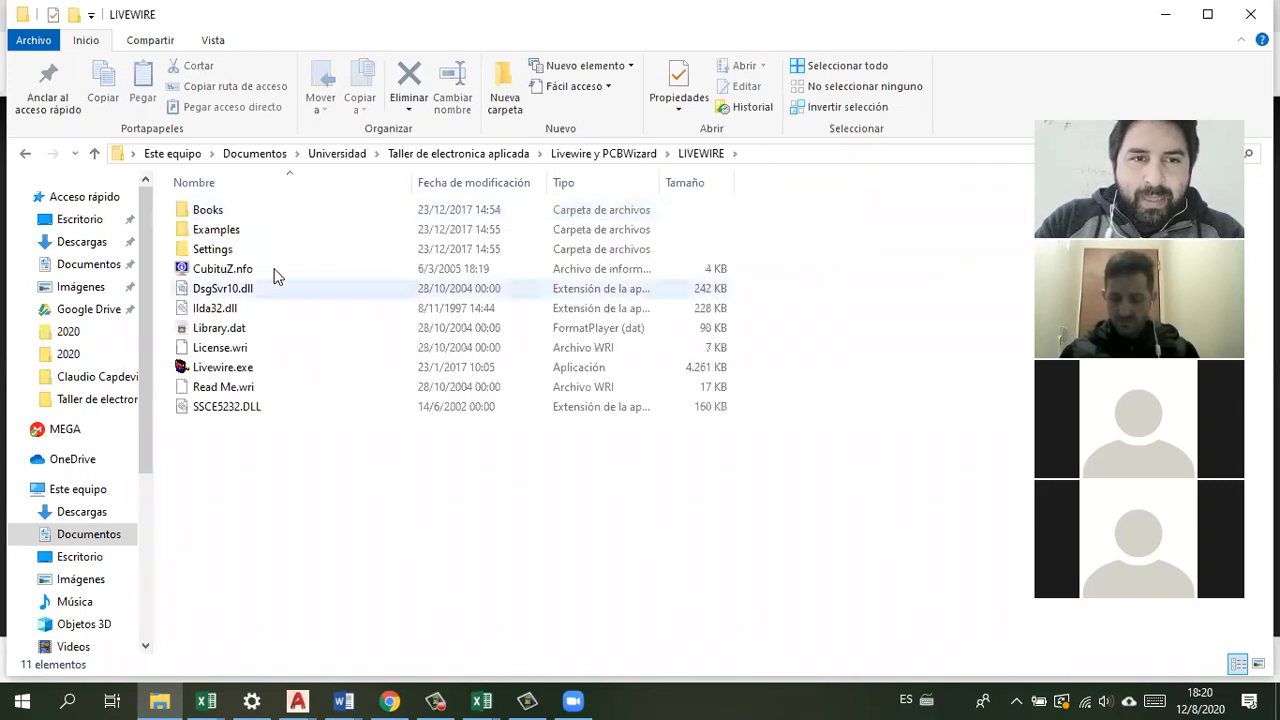
mouse_move(410, 370)
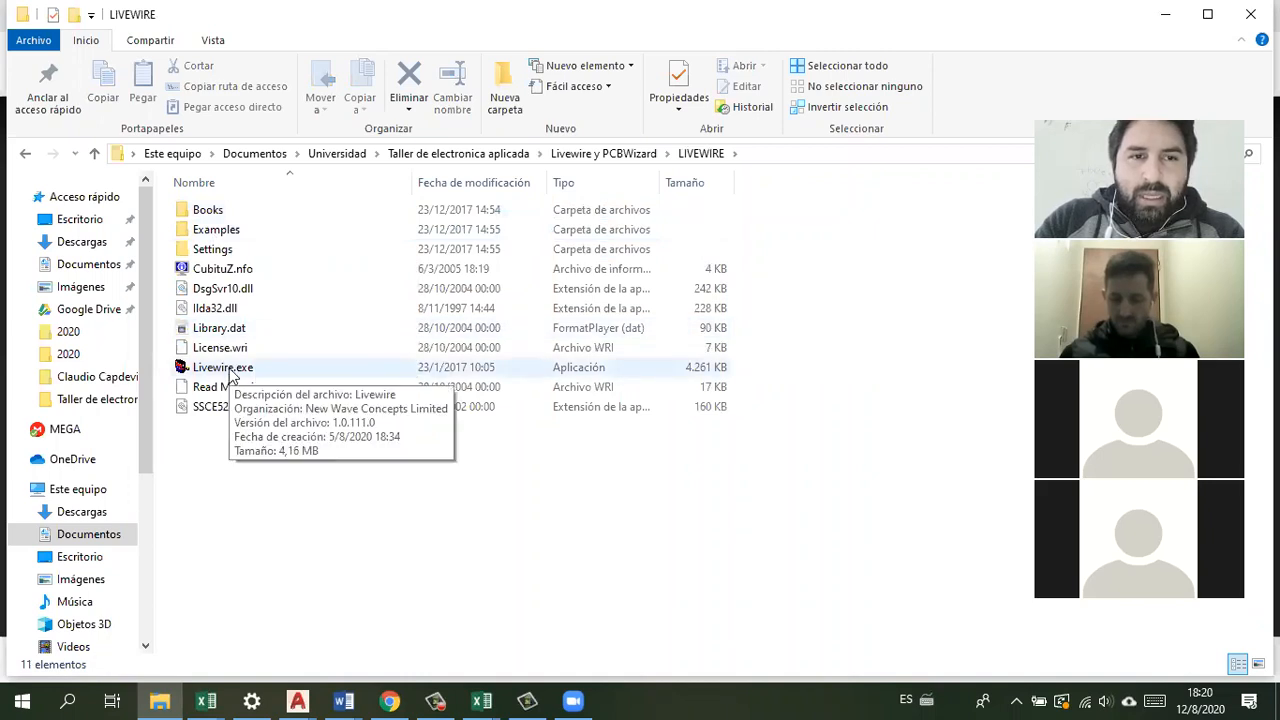
double_click(230, 369)
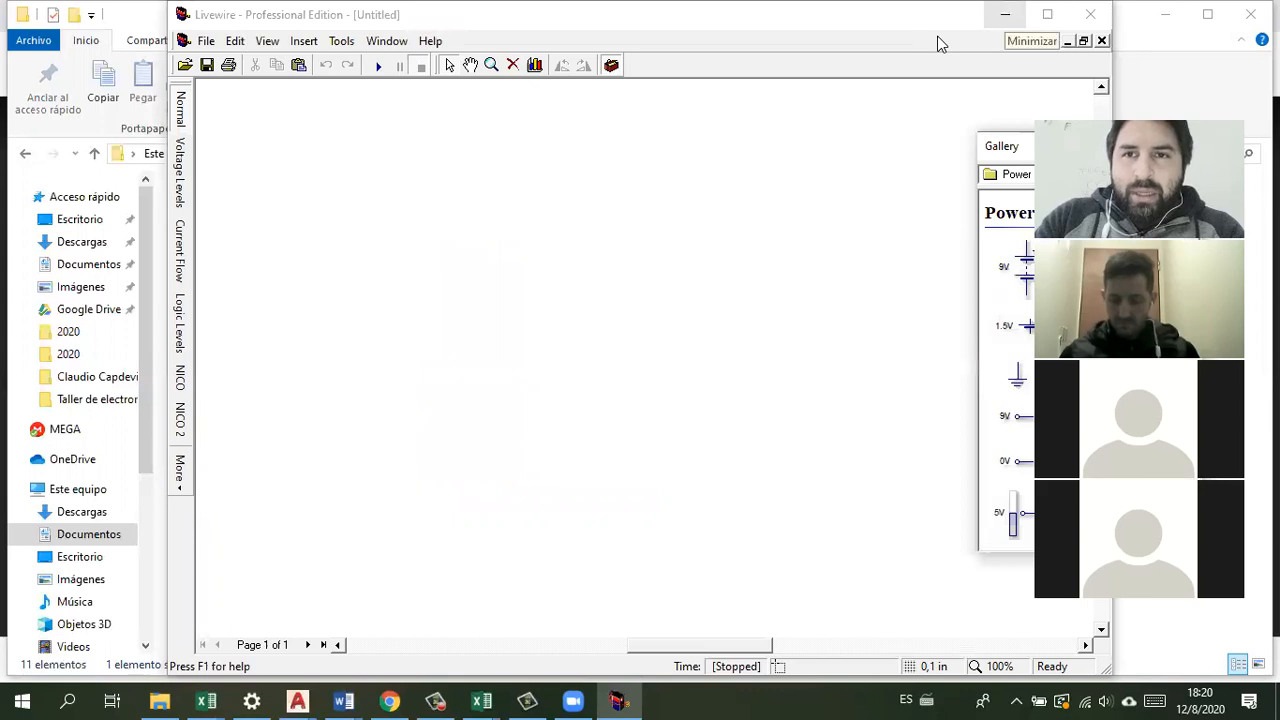
Step: Minimize Livewire and launch PCBWiz.exe from the PCB WIZARD folder inside Livewire y PCBWizard
click(1005, 14)
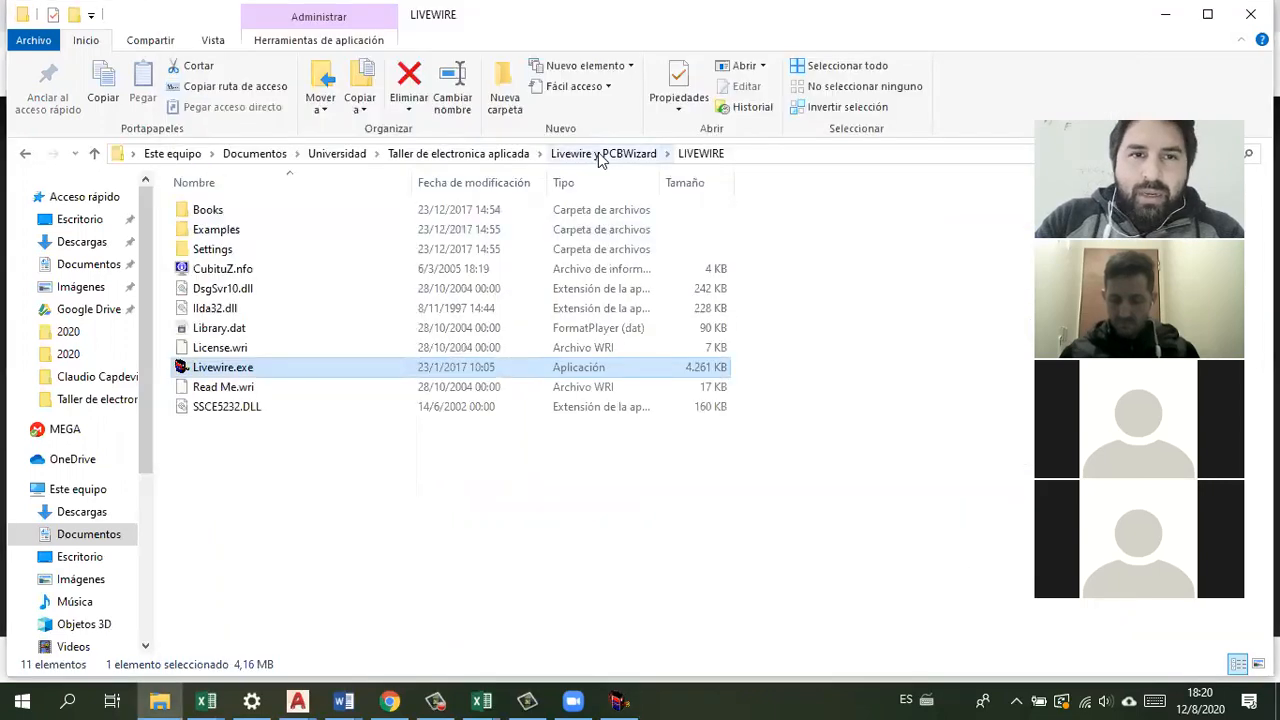
click(598, 153)
click(243, 236)
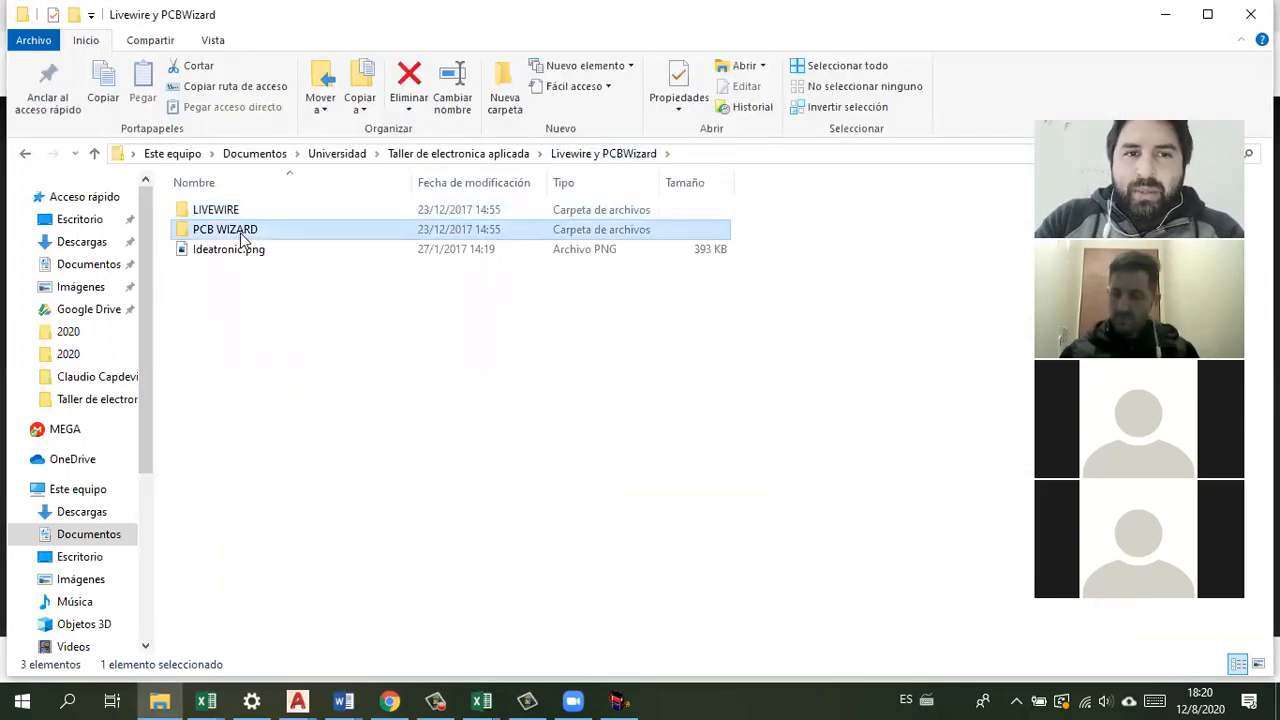
double_click(243, 236)
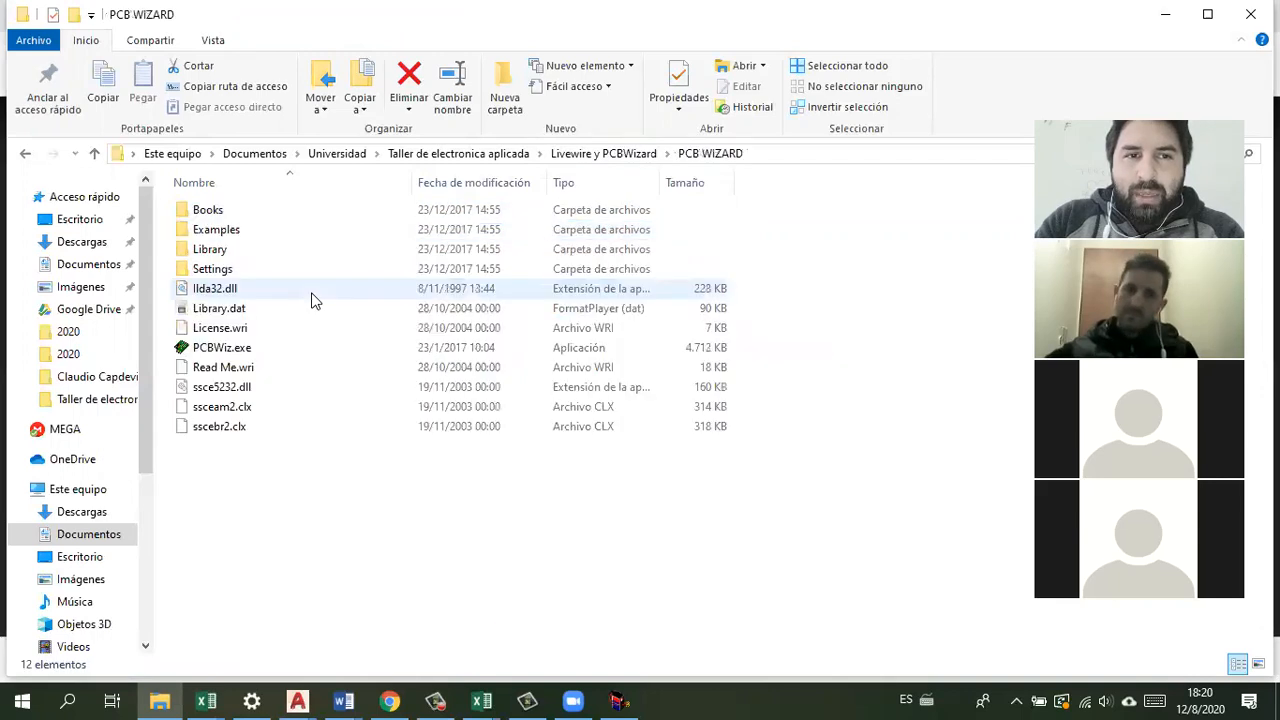
double_click(227, 350)
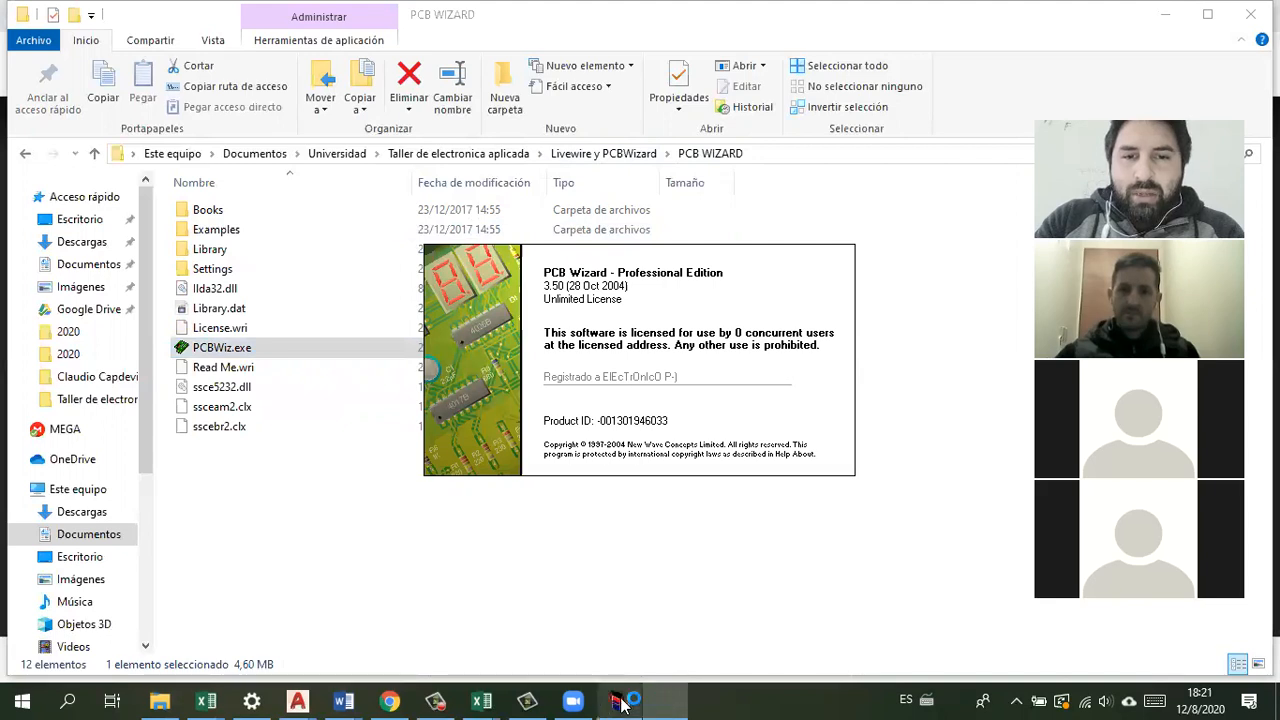
Step: Switch back to the Livewire window and maximize it
mouse_move(622, 702)
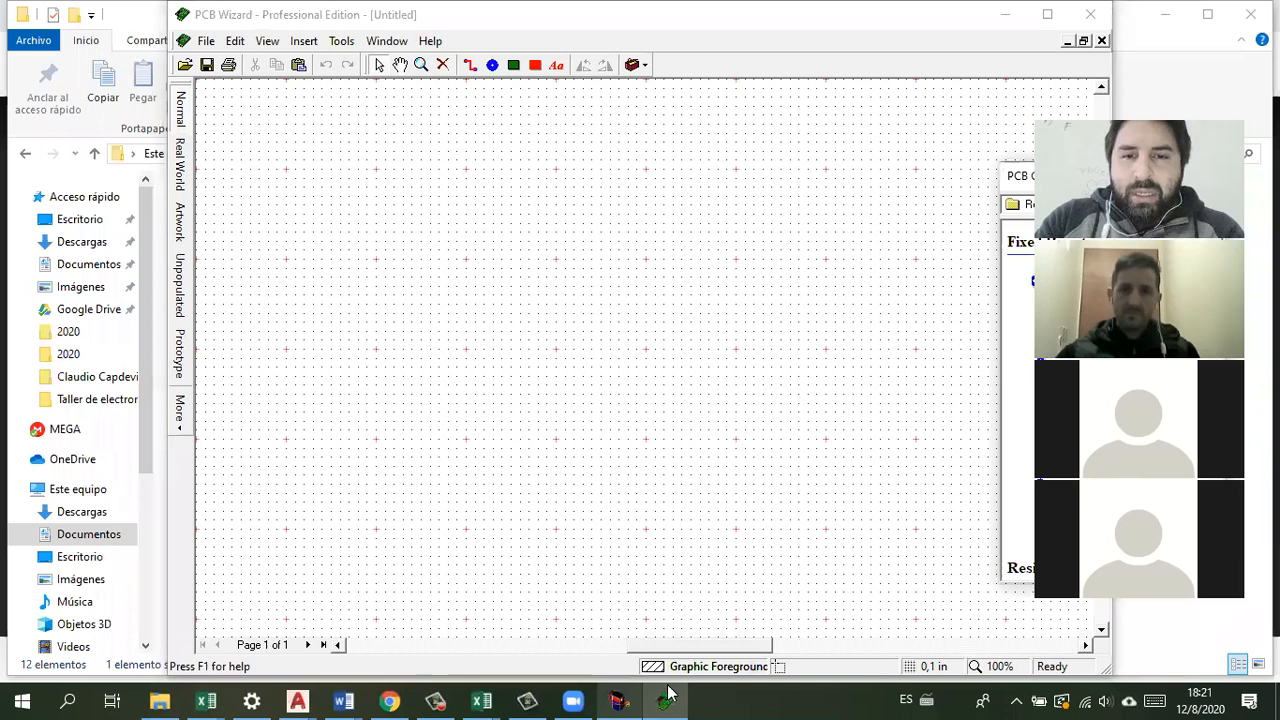
click(624, 699)
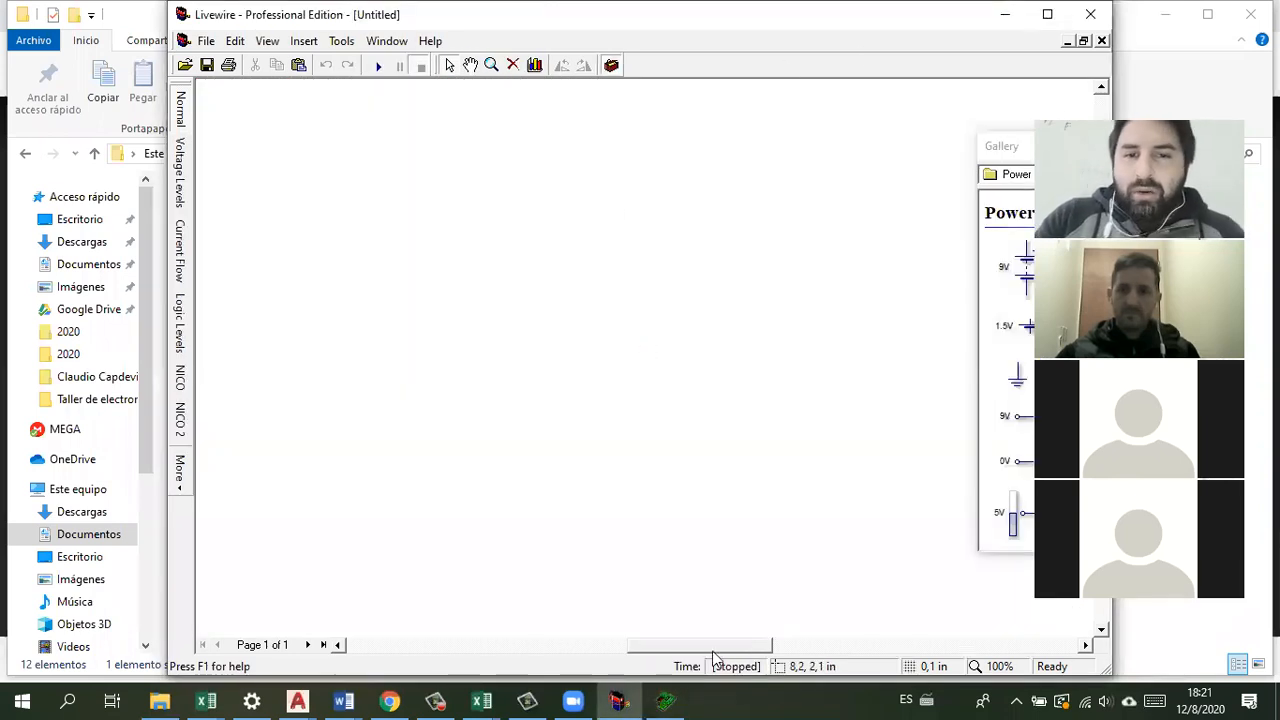
click(622, 700)
click(625, 699)
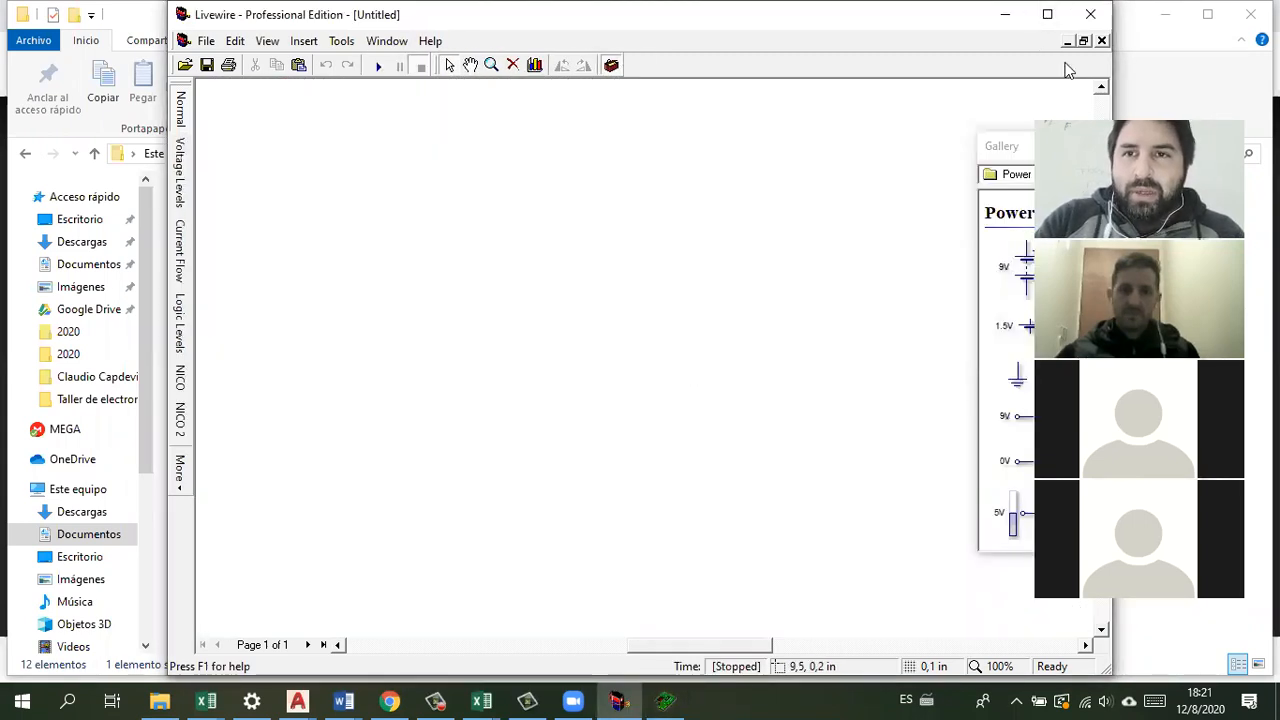
click(1047, 15)
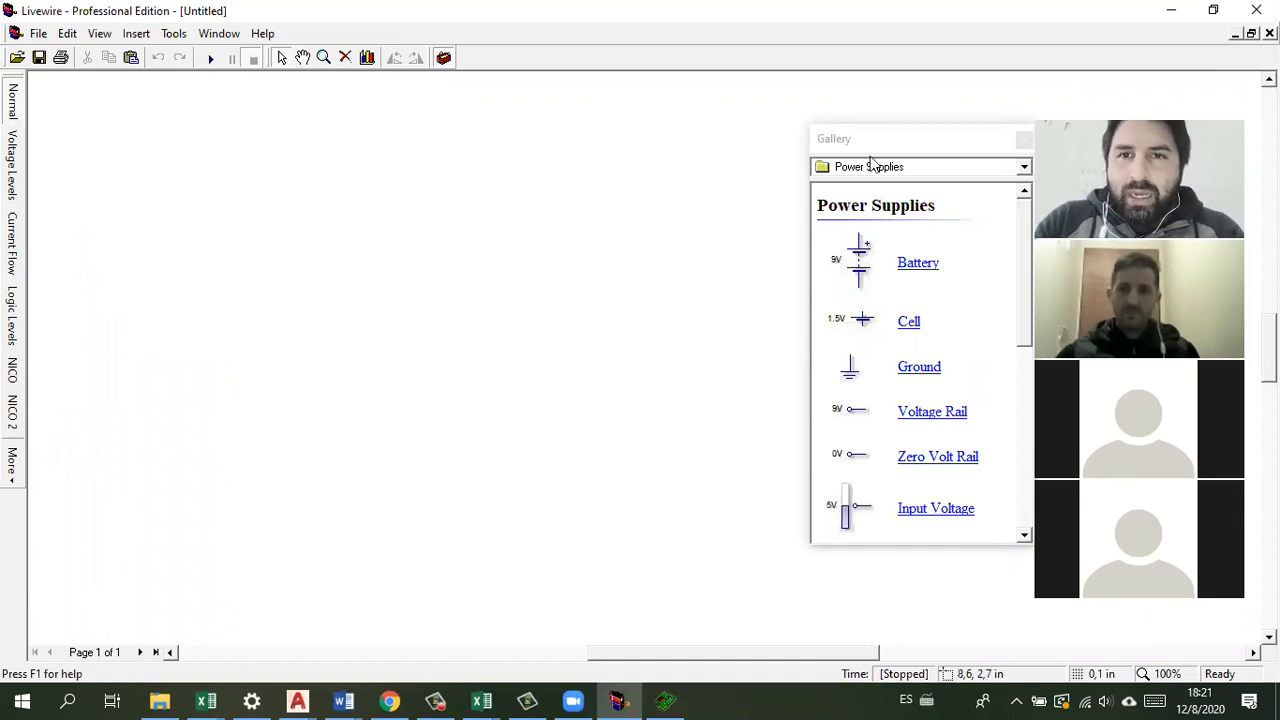
Step: Move the component Gallery toward the drawing area and examine its power supplies, sources and regulation components
drag(889, 149, 827, 150)
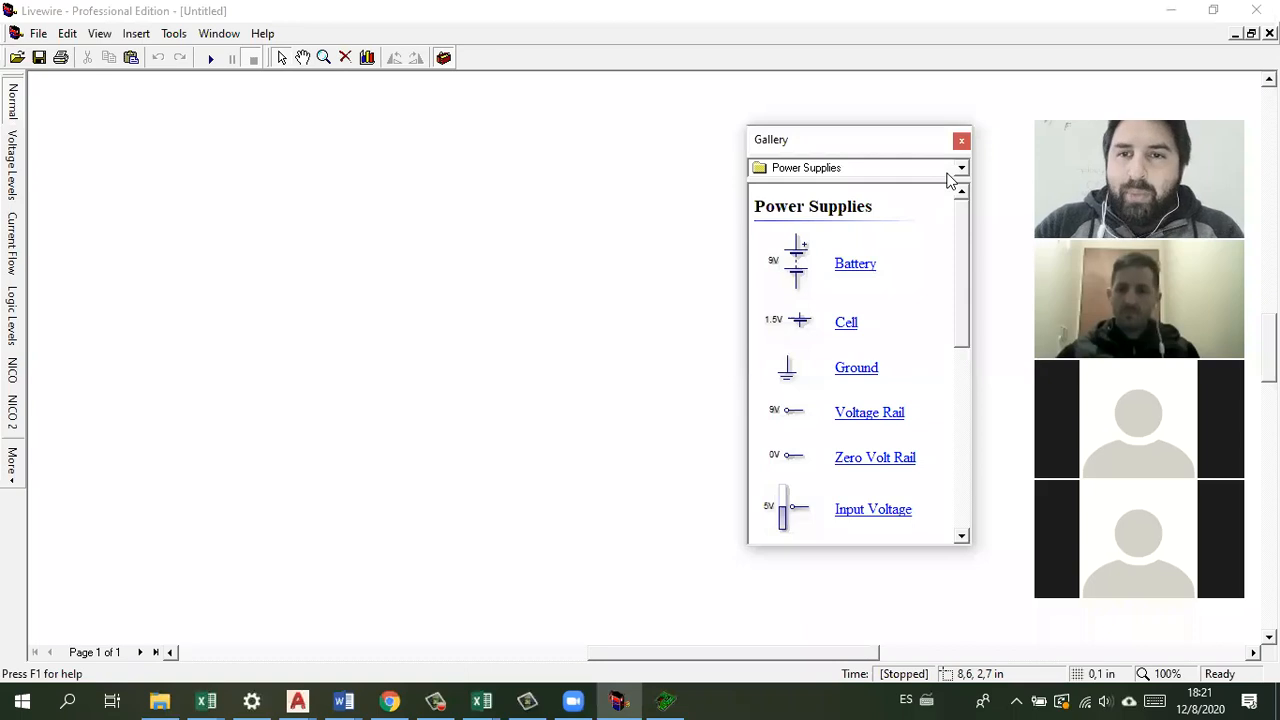
scroll(960, 358, down, 3)
drag(960, 358, 960, 243)
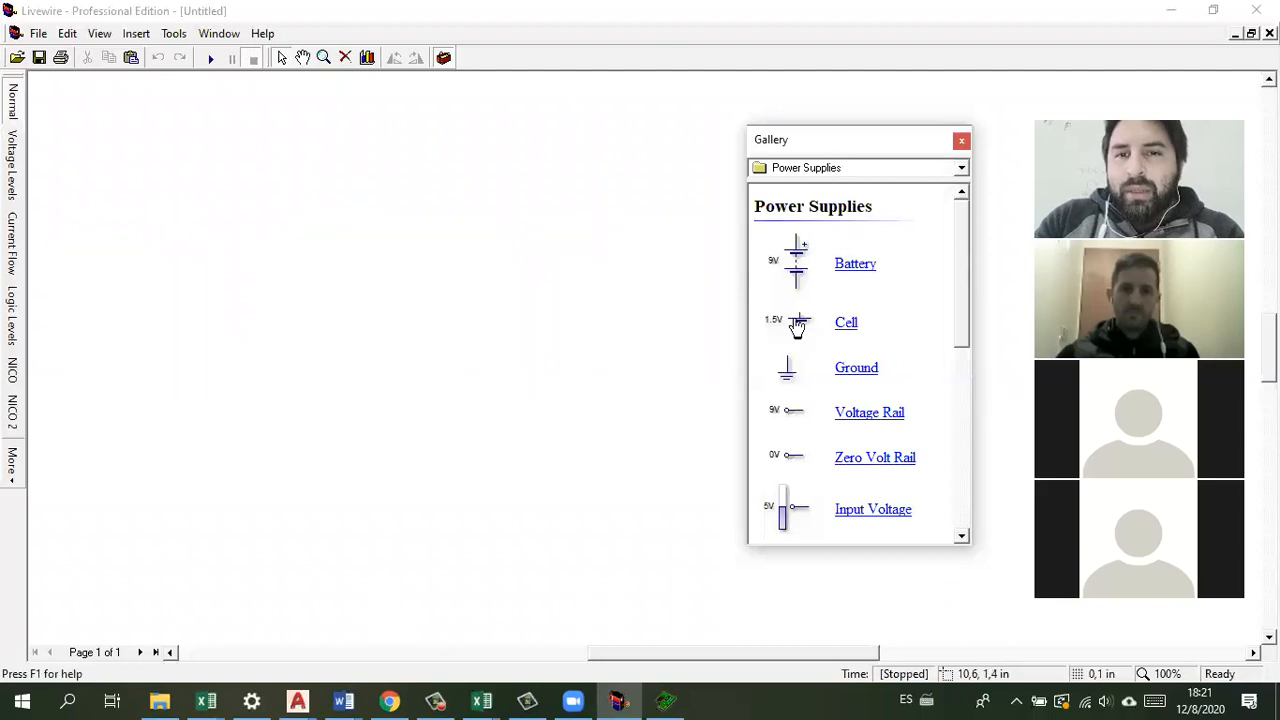
drag(960, 268, 963, 298)
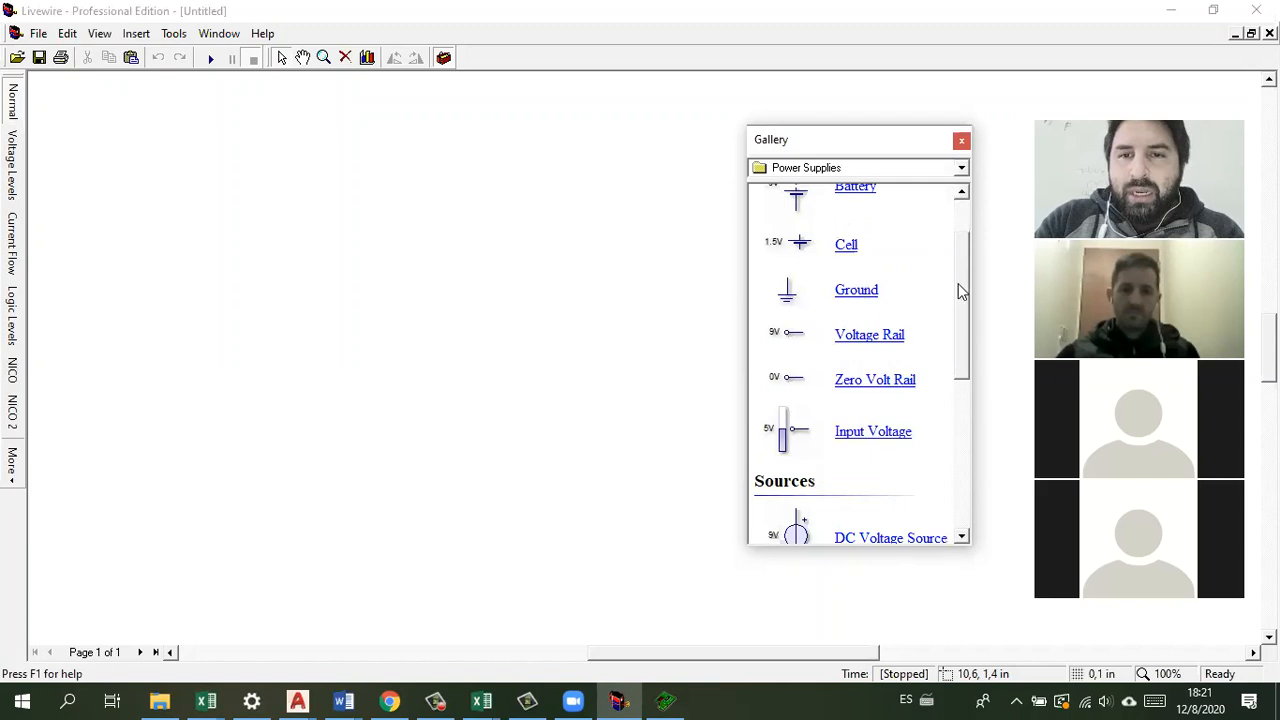
scroll(966, 322, down, 1)
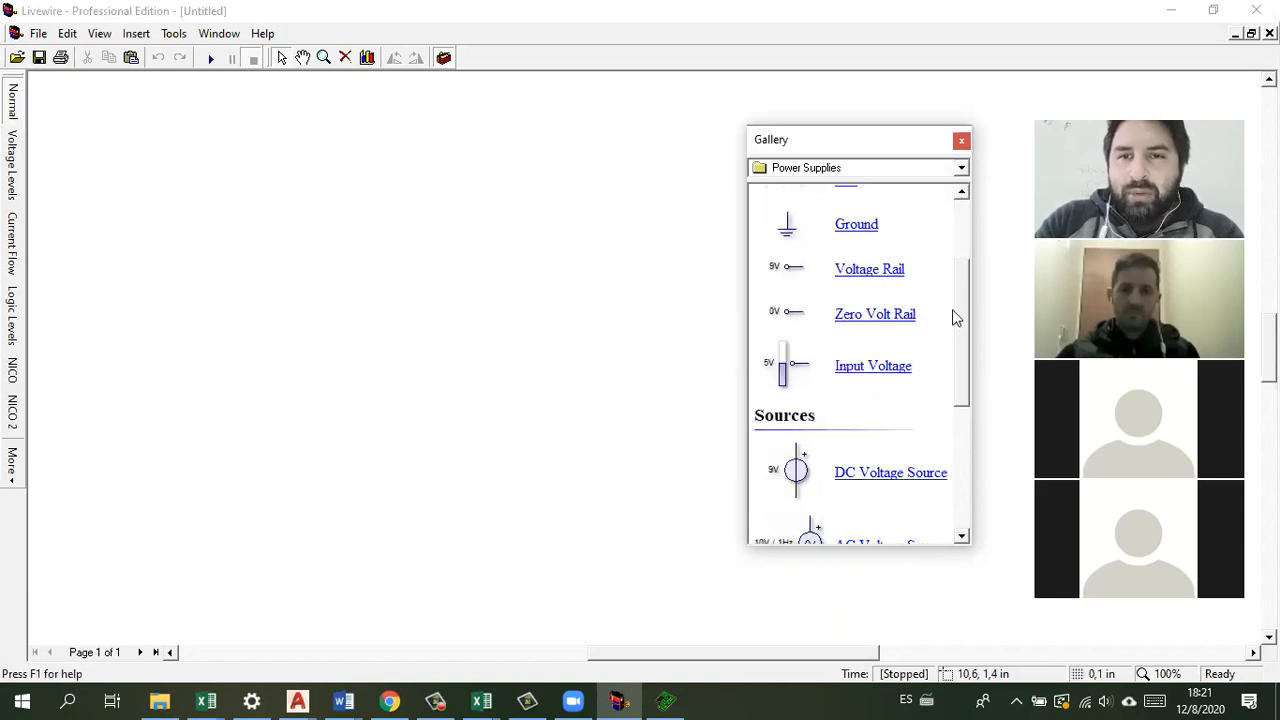
scroll(965, 309, down, 1)
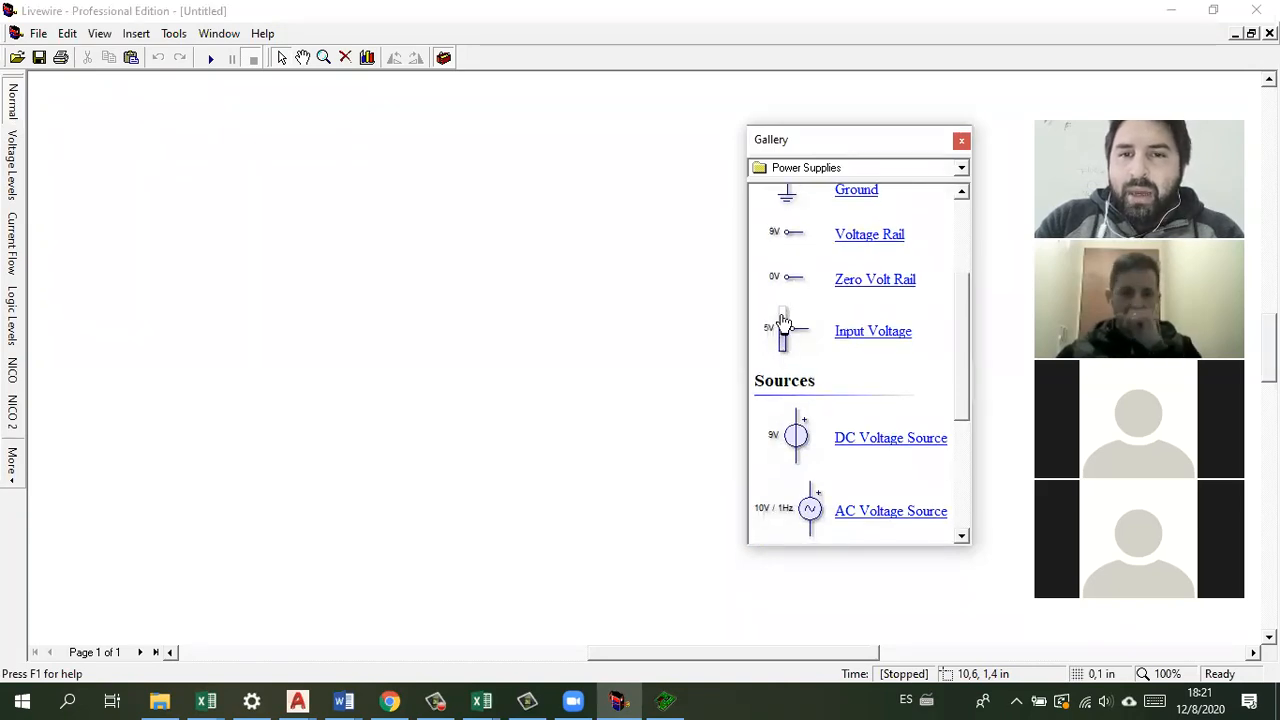
scroll(958, 352, down, 3)
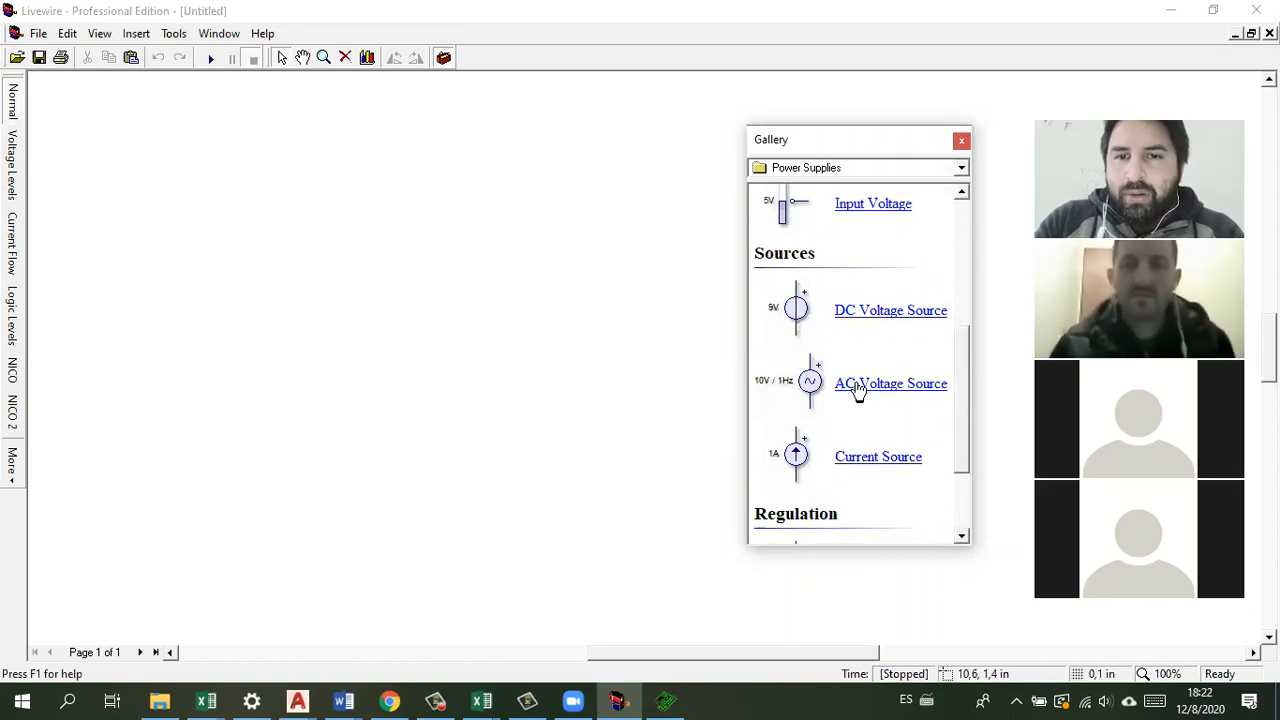
drag(965, 391, 967, 446)
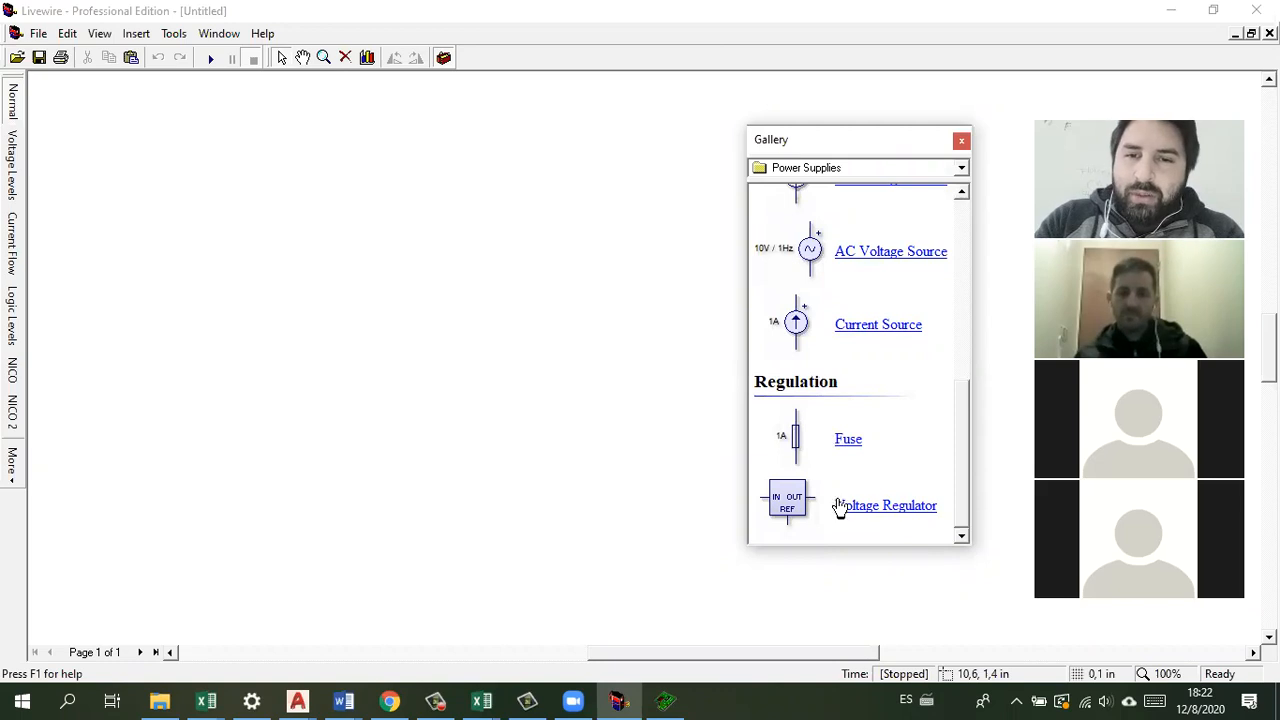
drag(960, 456, 968, 270)
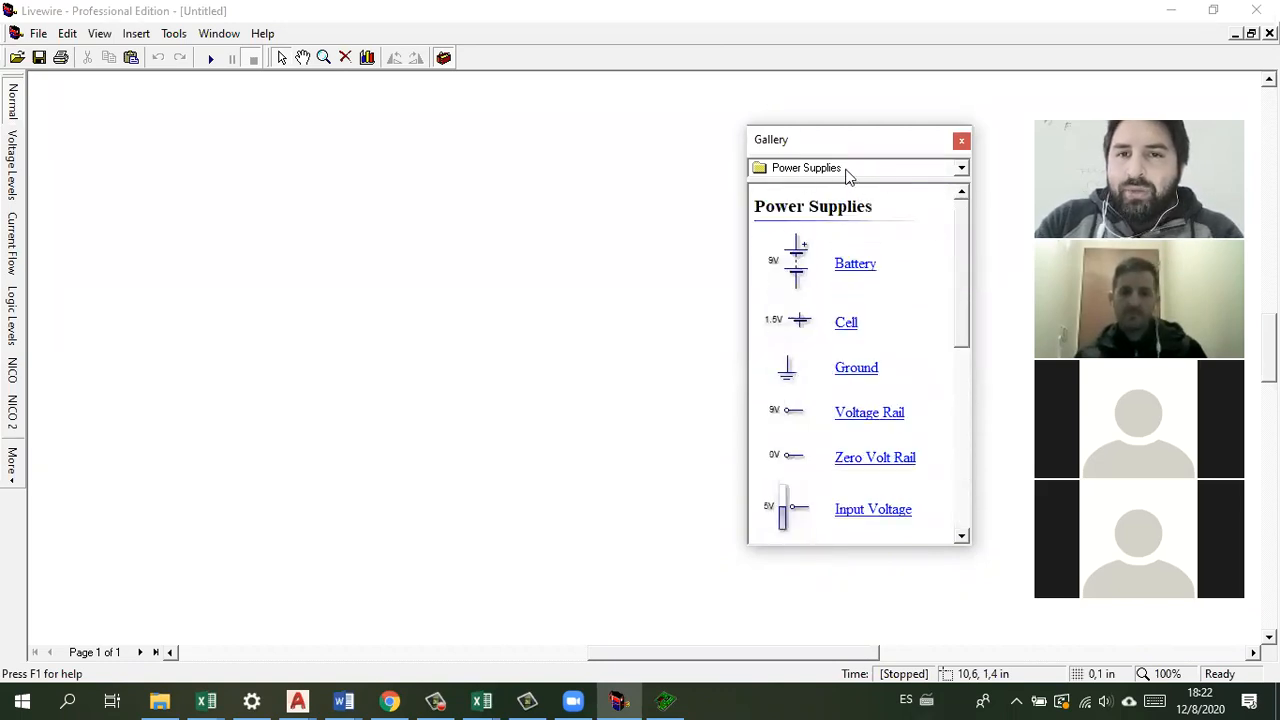
Step: Switch the Gallery to the Connectors category, look through its components and open the Sockets group
click(961, 168)
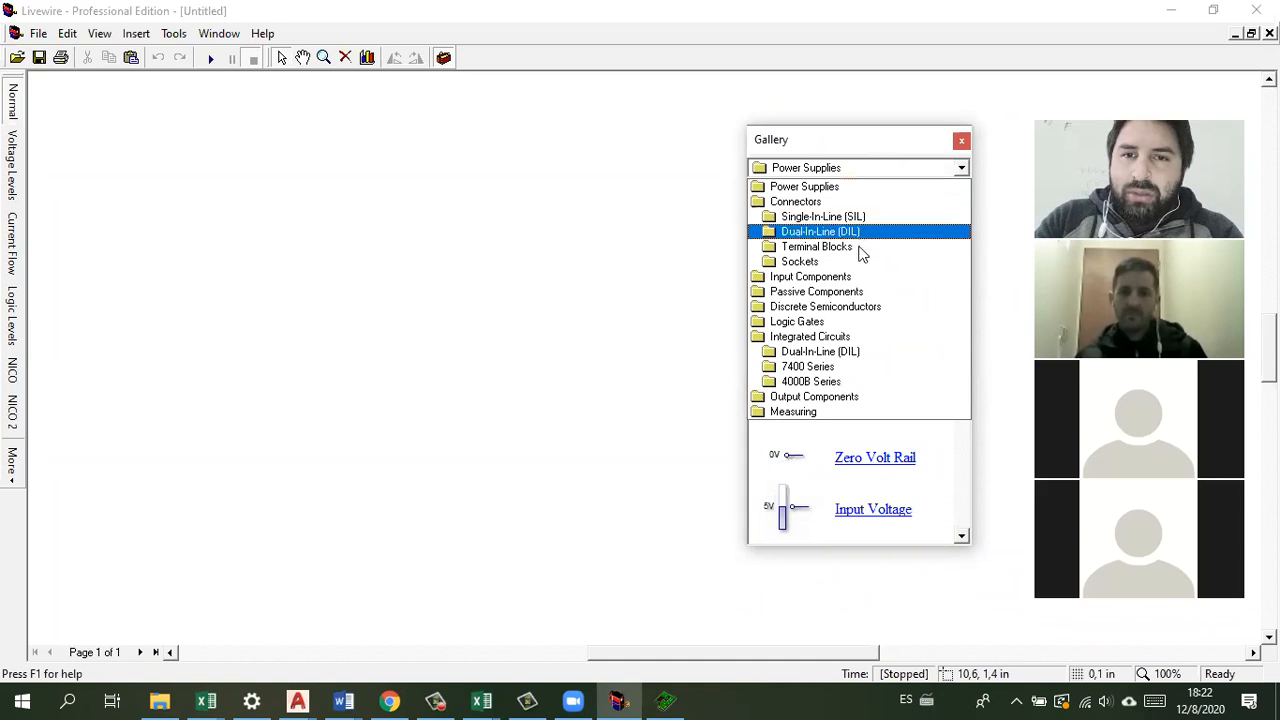
click(820, 202)
scroll(909, 300, down, 2)
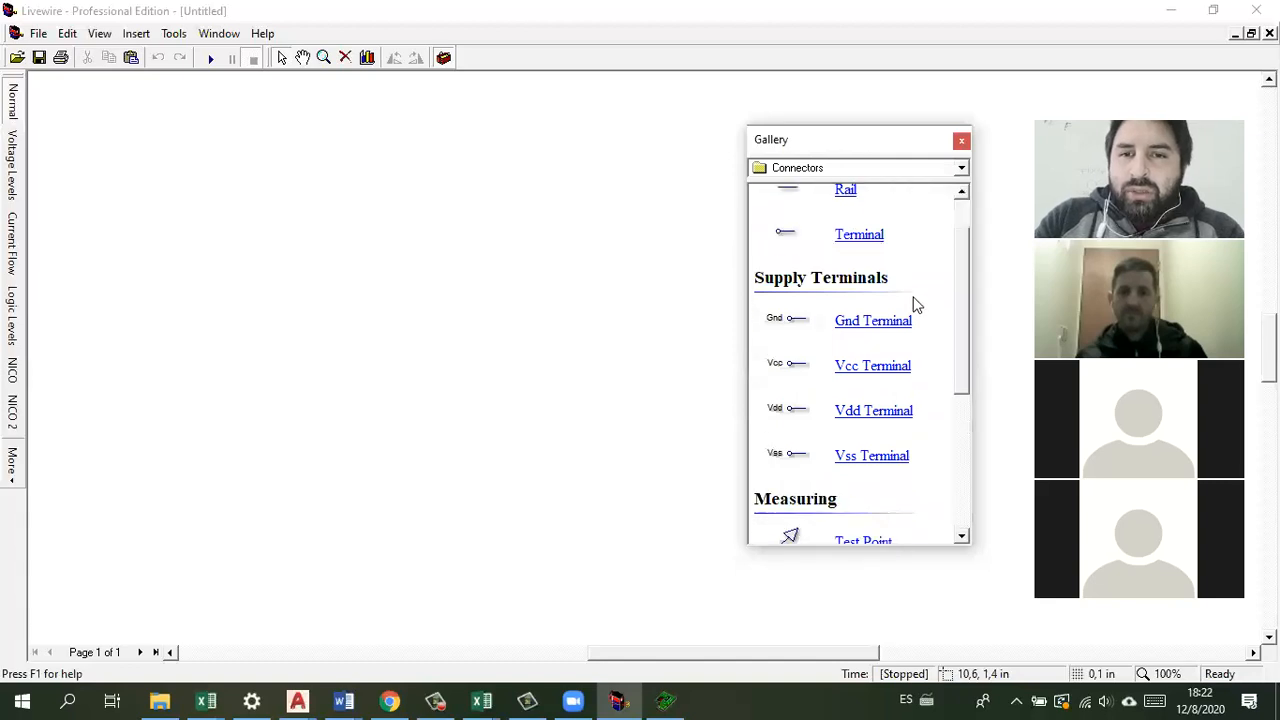
scroll(860, 355, down, 10)
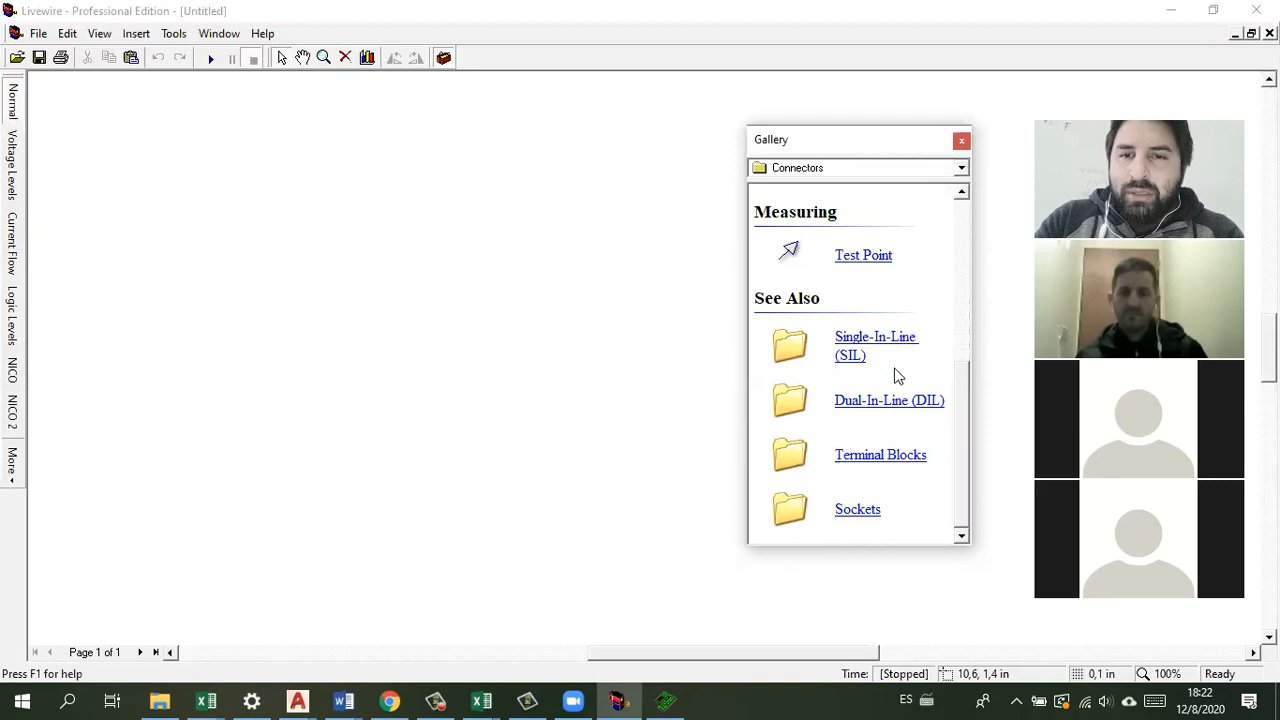
click(858, 512)
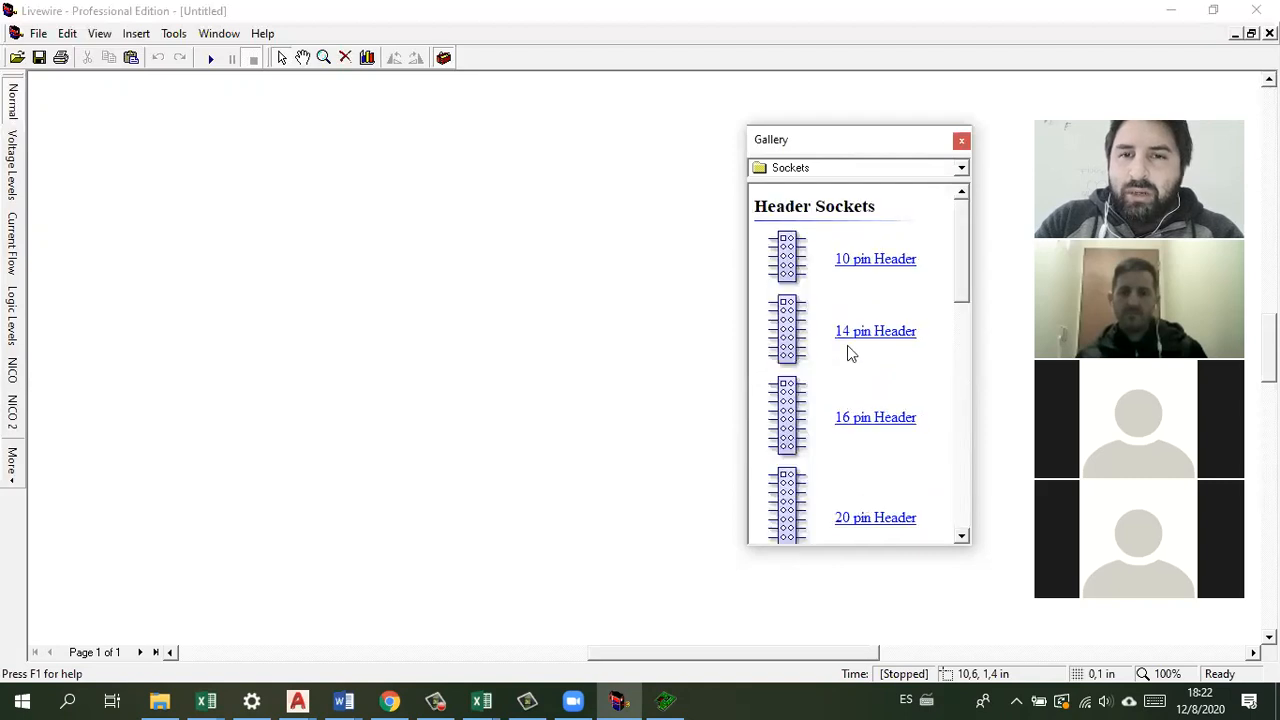
Step: Look through the header sockets and the other components in the Gallery's Sockets group
scroll(847, 346, down, 9)
scroll(838, 331, down, 5)
scroll(836, 331, up, 14)
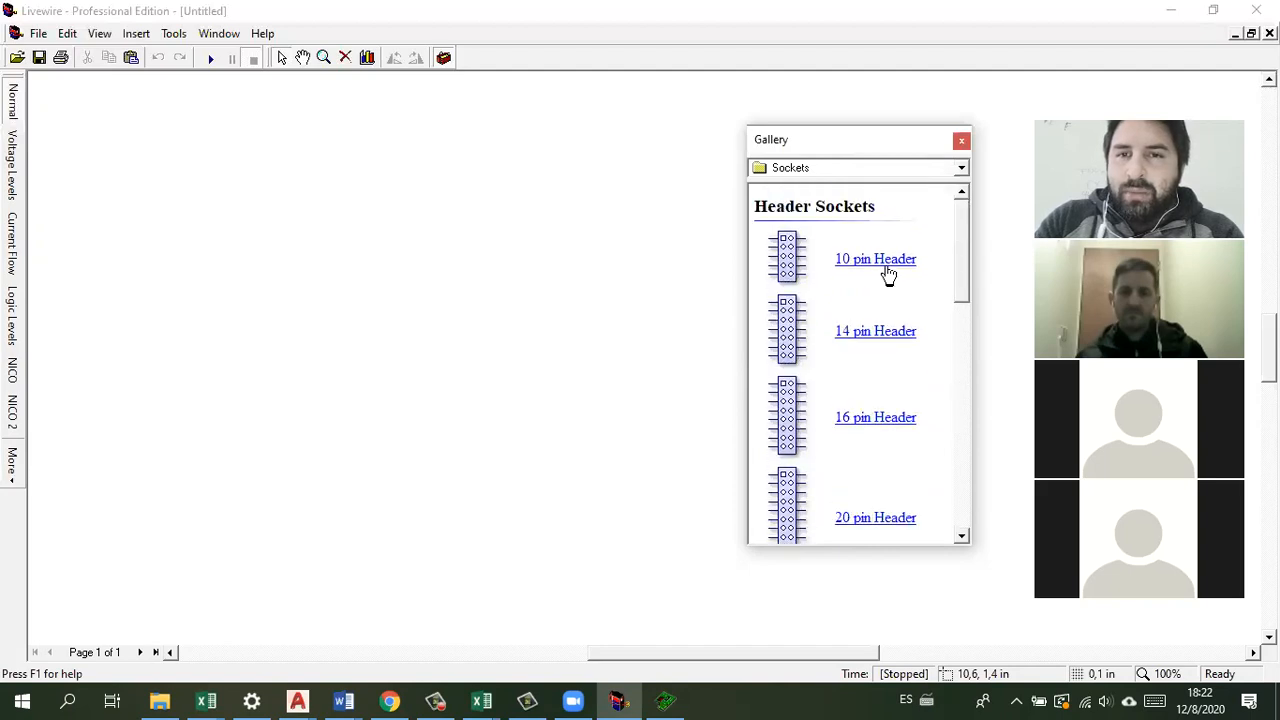
Step: Switch the Gallery to the Input Components category and examine its switches, from Push-to-Make to DPDT Switch
click(958, 170)
scroll(858, 218, up, 2)
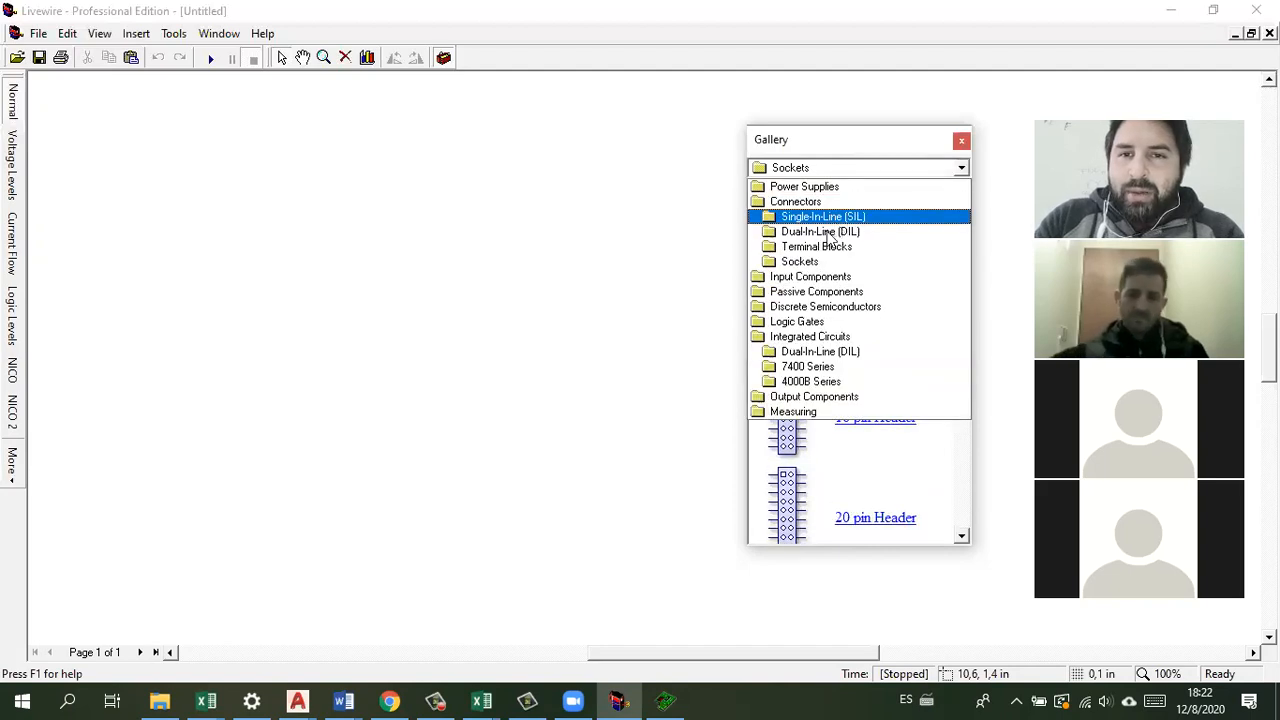
click(789, 280)
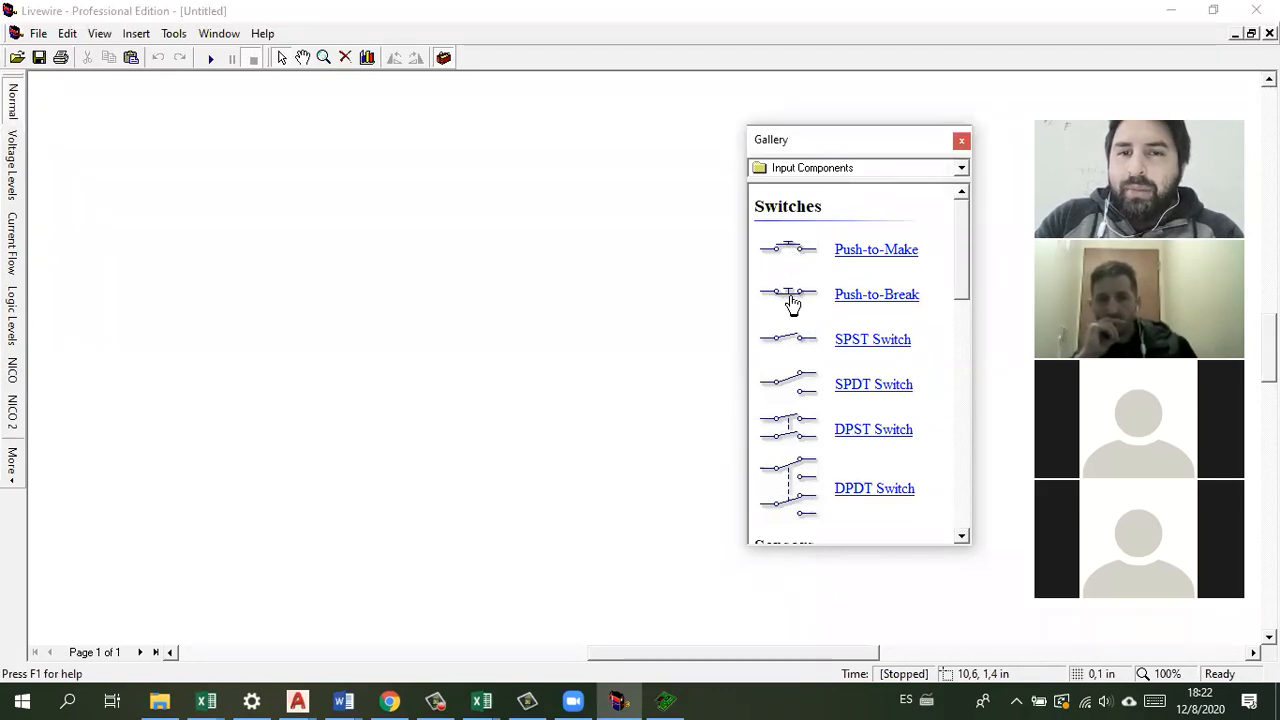
scroll(822, 348, down, 1)
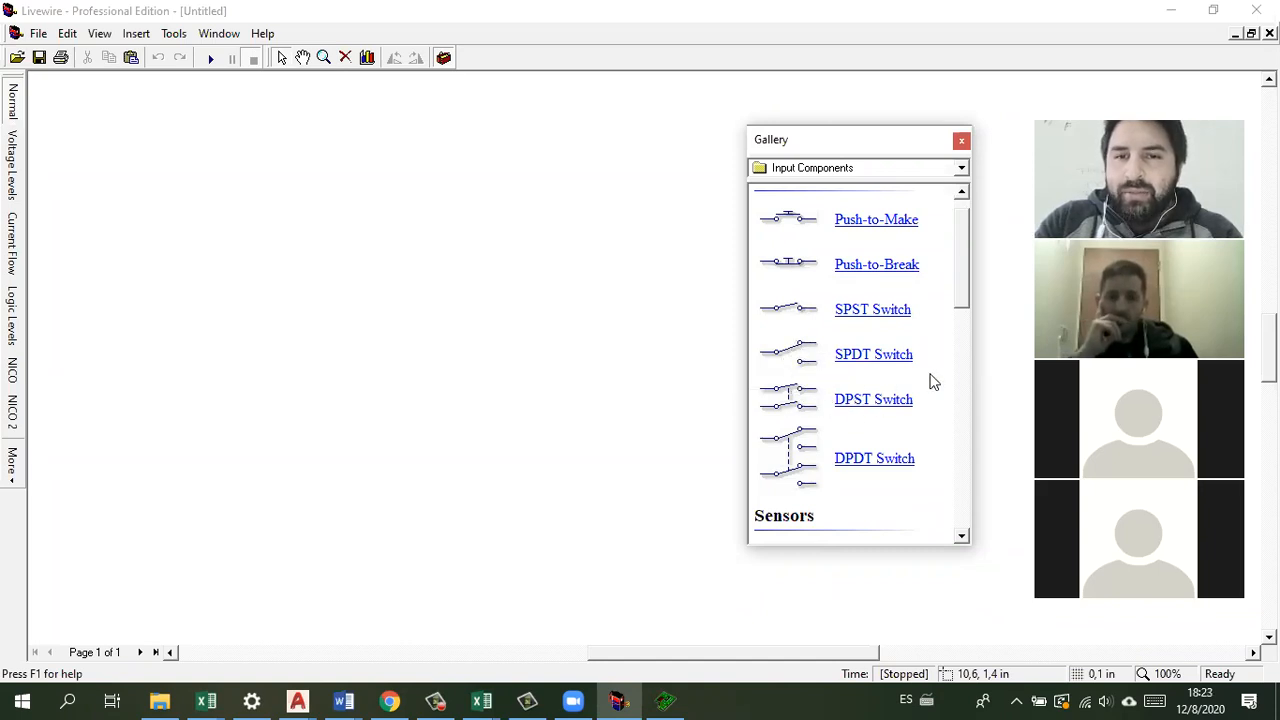
scroll(931, 381, down, 1)
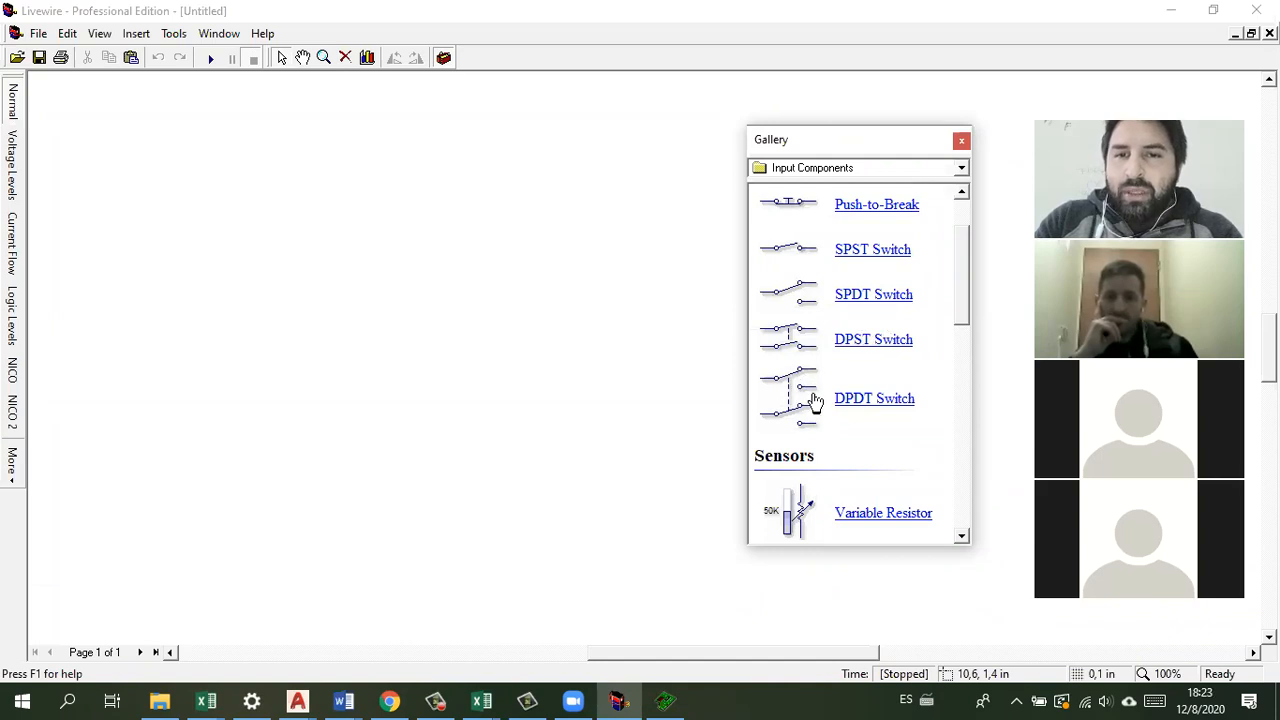
scroll(893, 378, down, 1)
Step: Examine the sensors and virtual instruments in the Input Components category, from Variable Resistor to Word Generator
scroll(870, 365, down, 3)
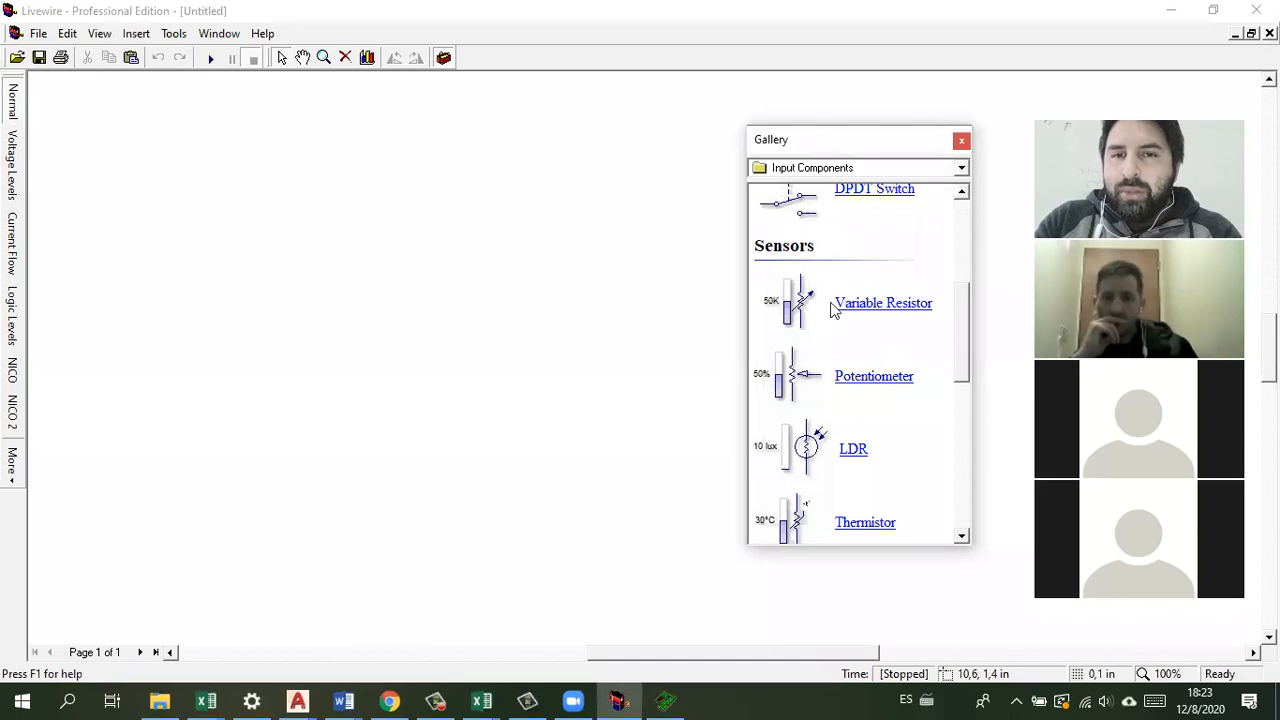
scroll(880, 372, down, 1)
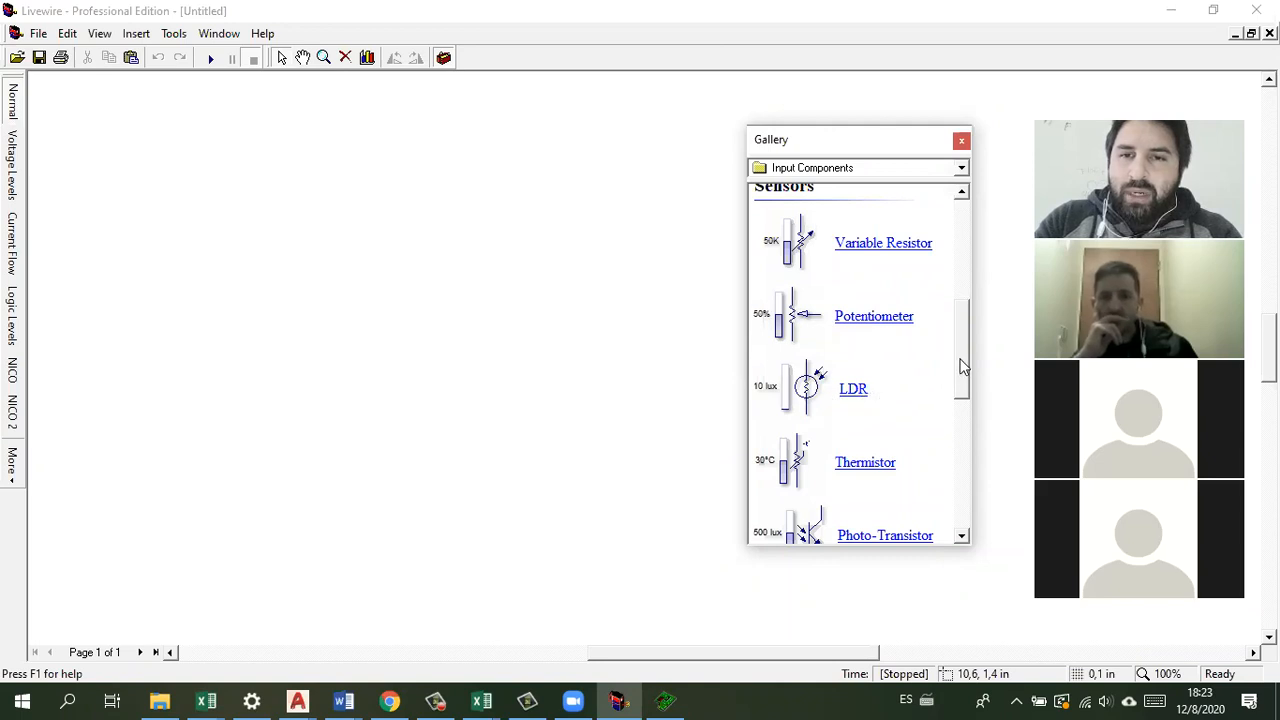
scroll(960, 366, down, 3)
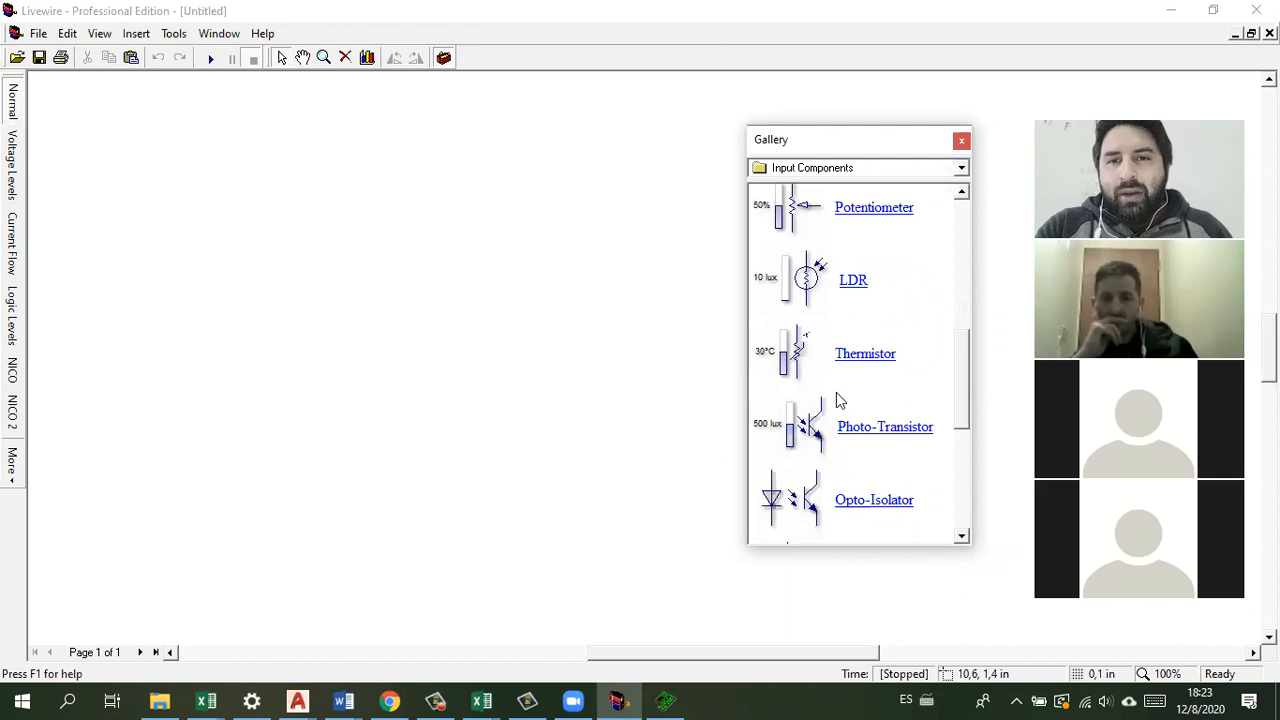
drag(966, 407, 967, 450)
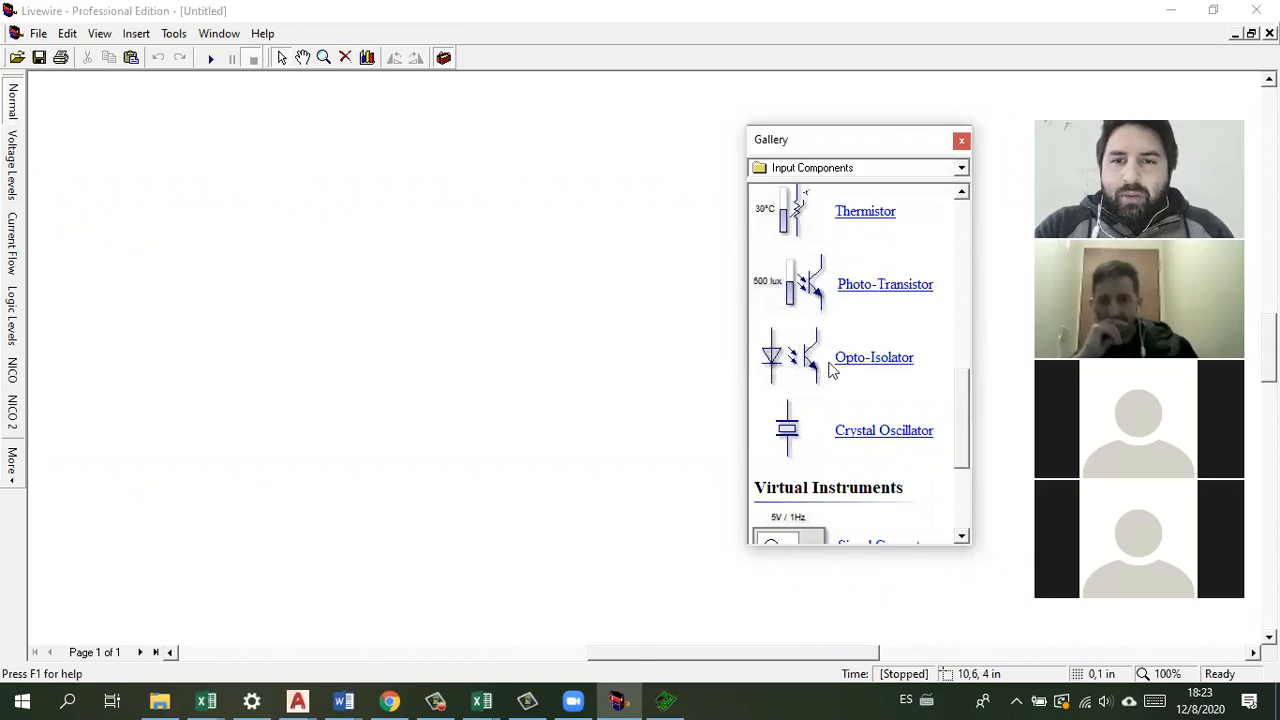
drag(967, 392, 957, 451)
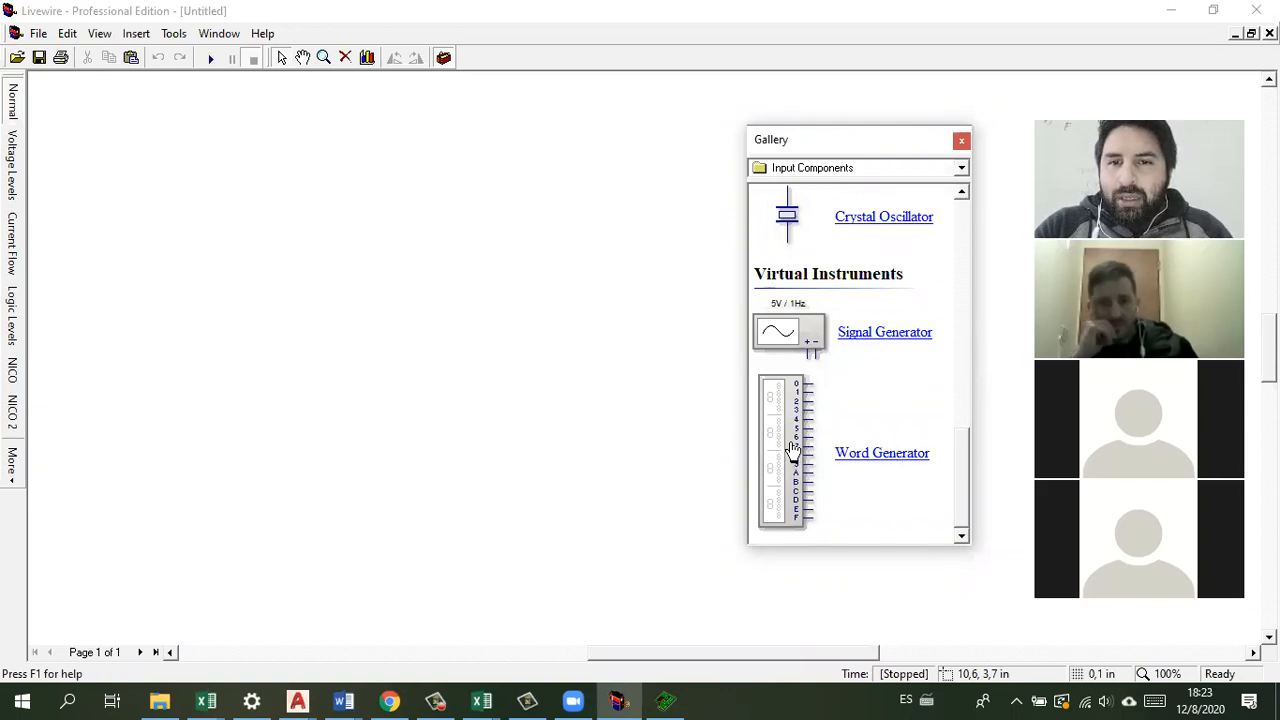
drag(963, 508, 963, 192)
Step: Switch the Gallery to the Passive Components category and examine its resistors, capacitors and inductors
click(961, 170)
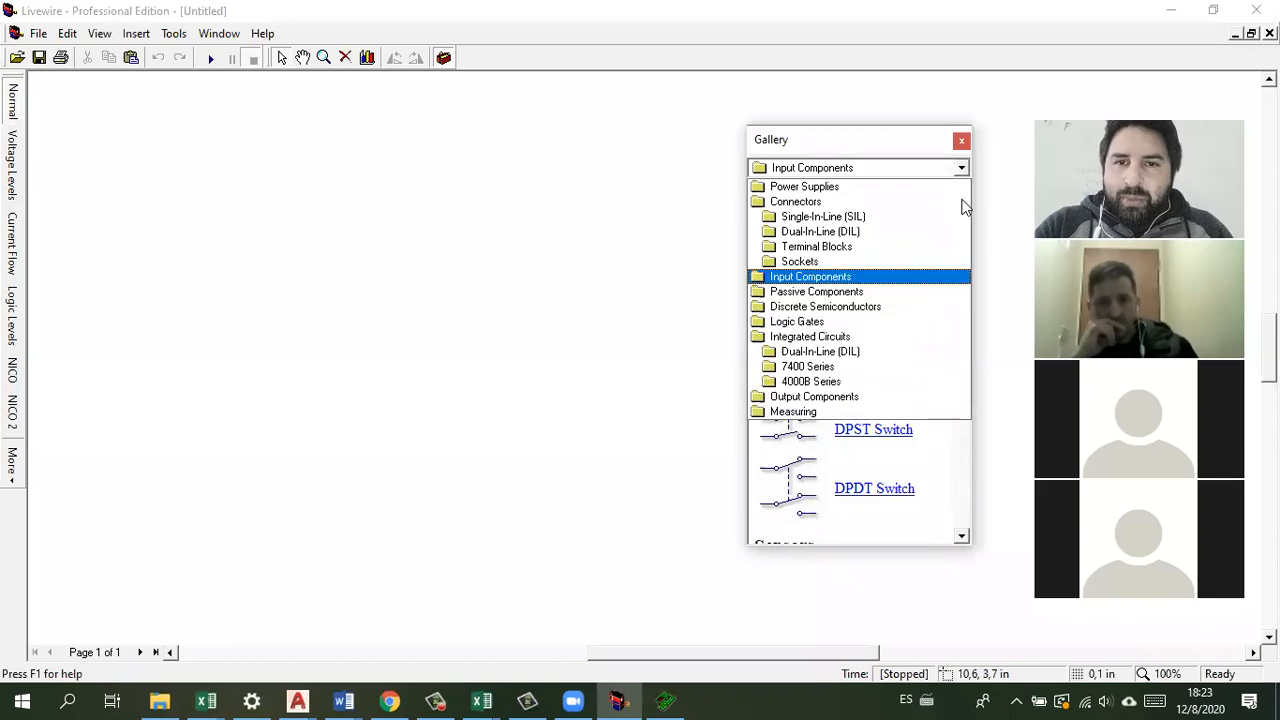
click(925, 295)
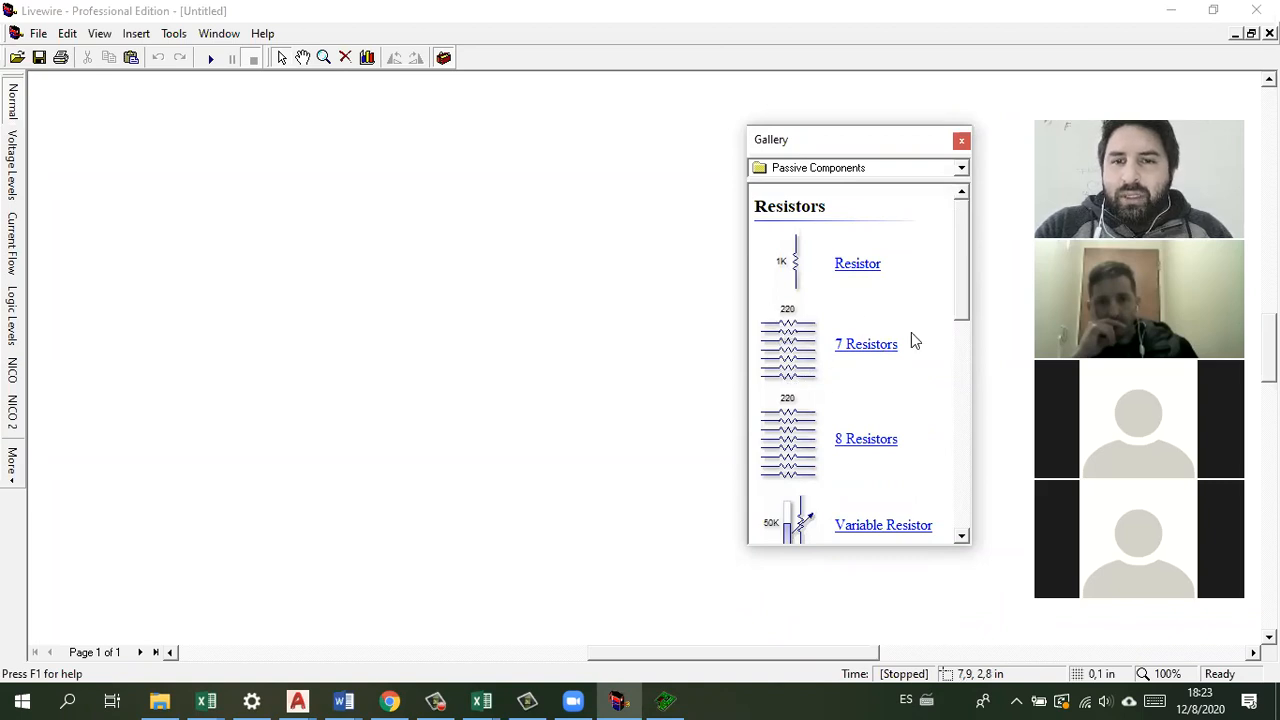
scroll(912, 342, down, 5)
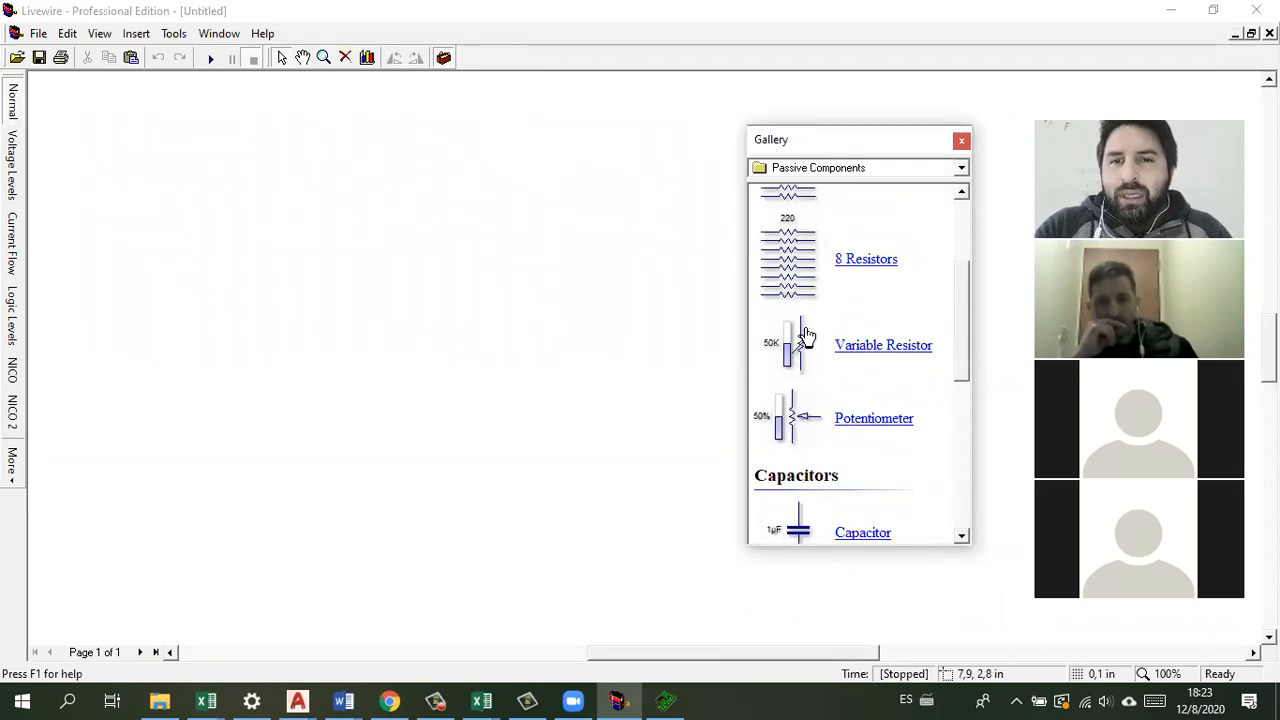
scroll(855, 342, down, 1)
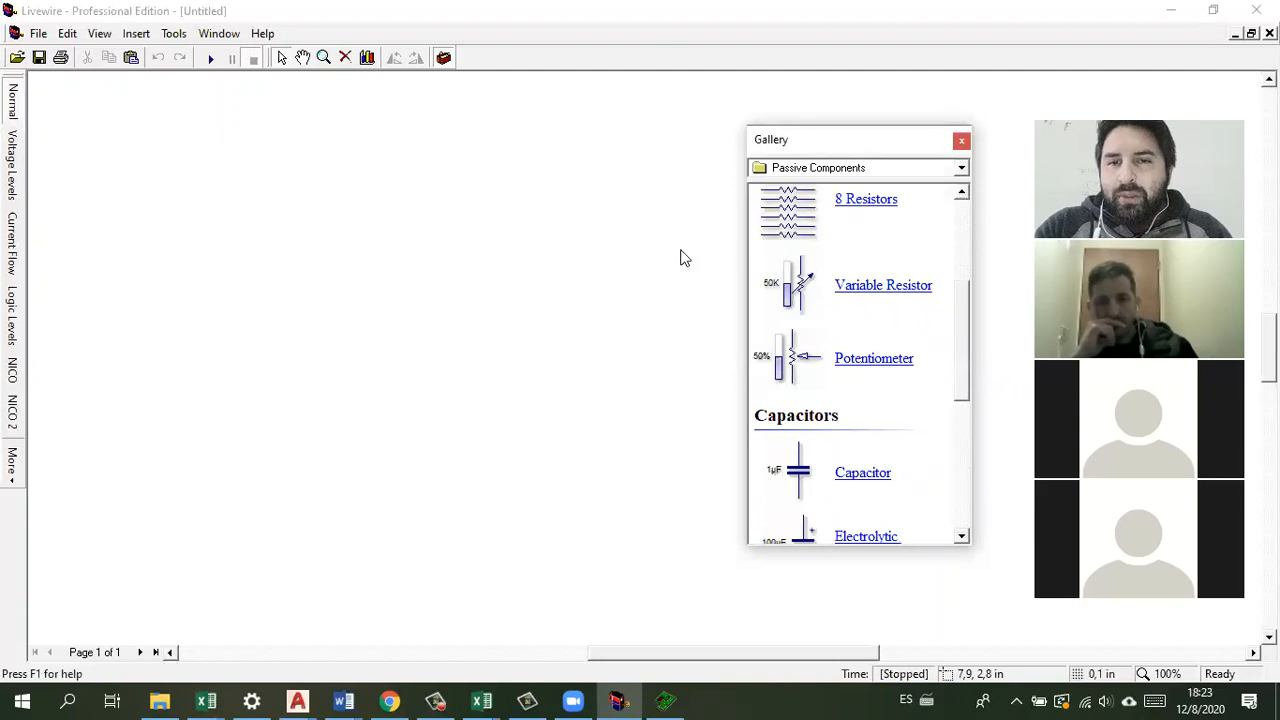
scroll(807, 362, down, 3)
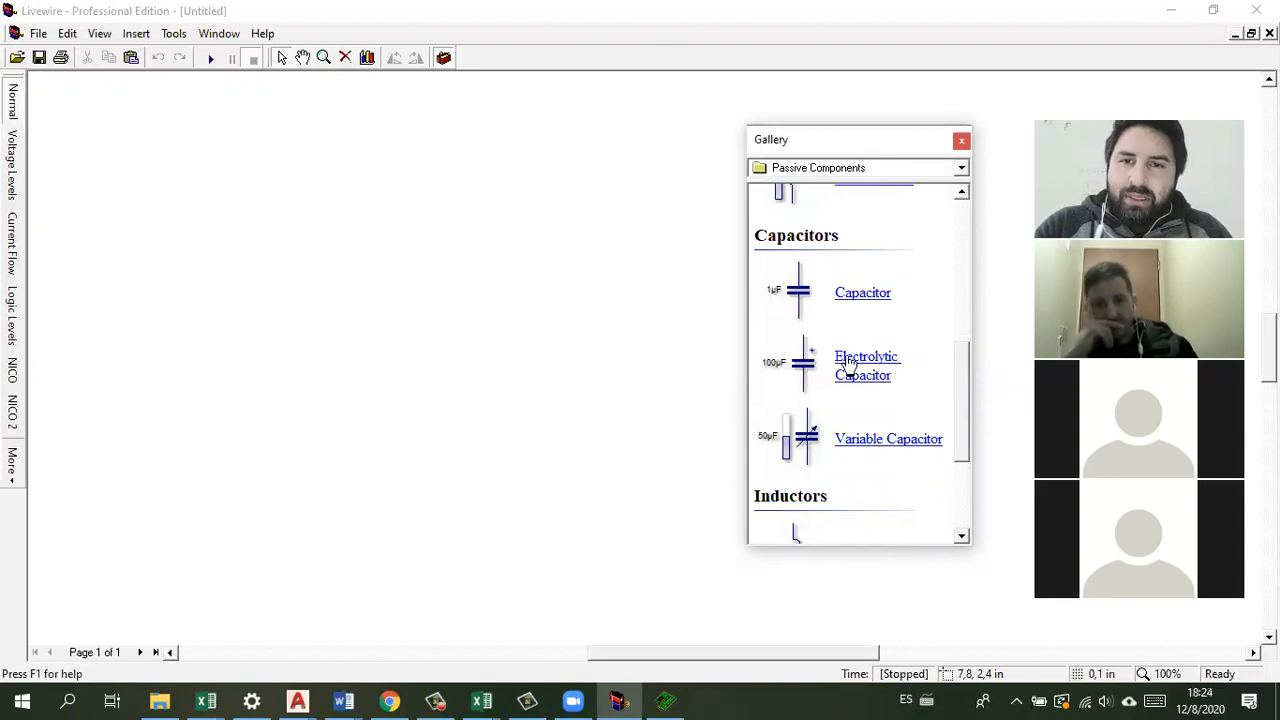
scroll(908, 388, down, 3)
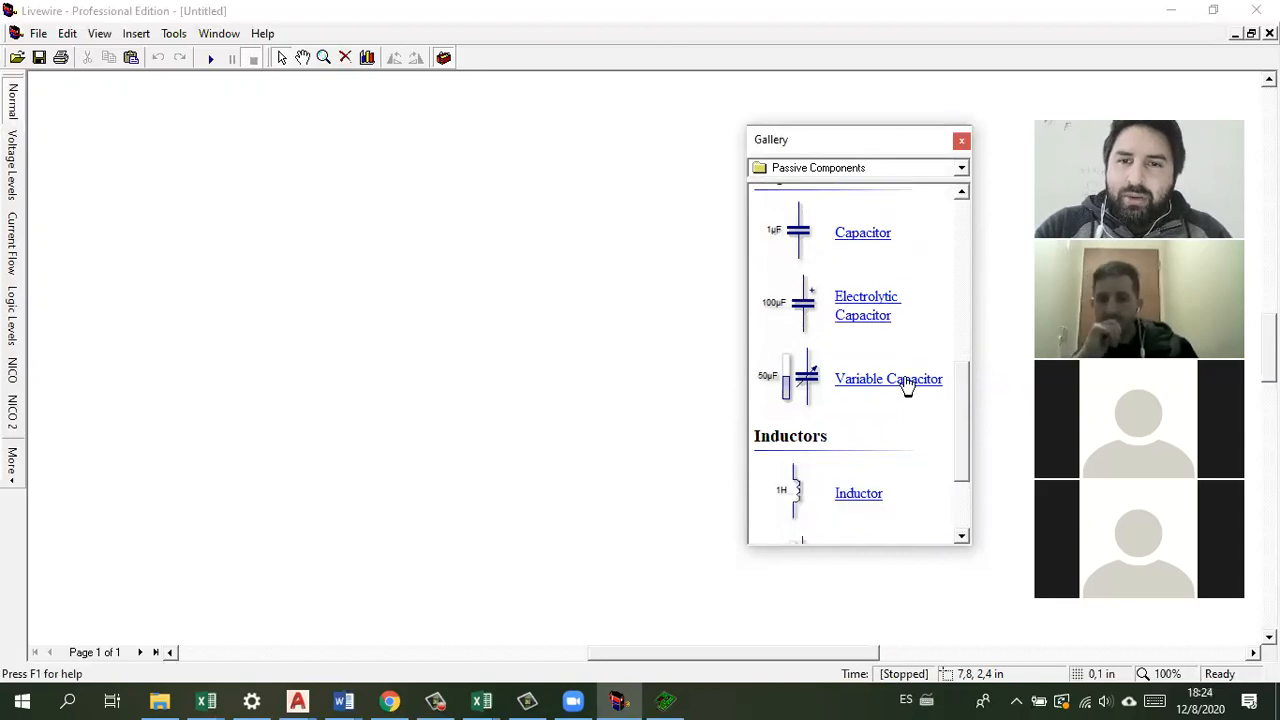
scroll(863, 386, down, 1)
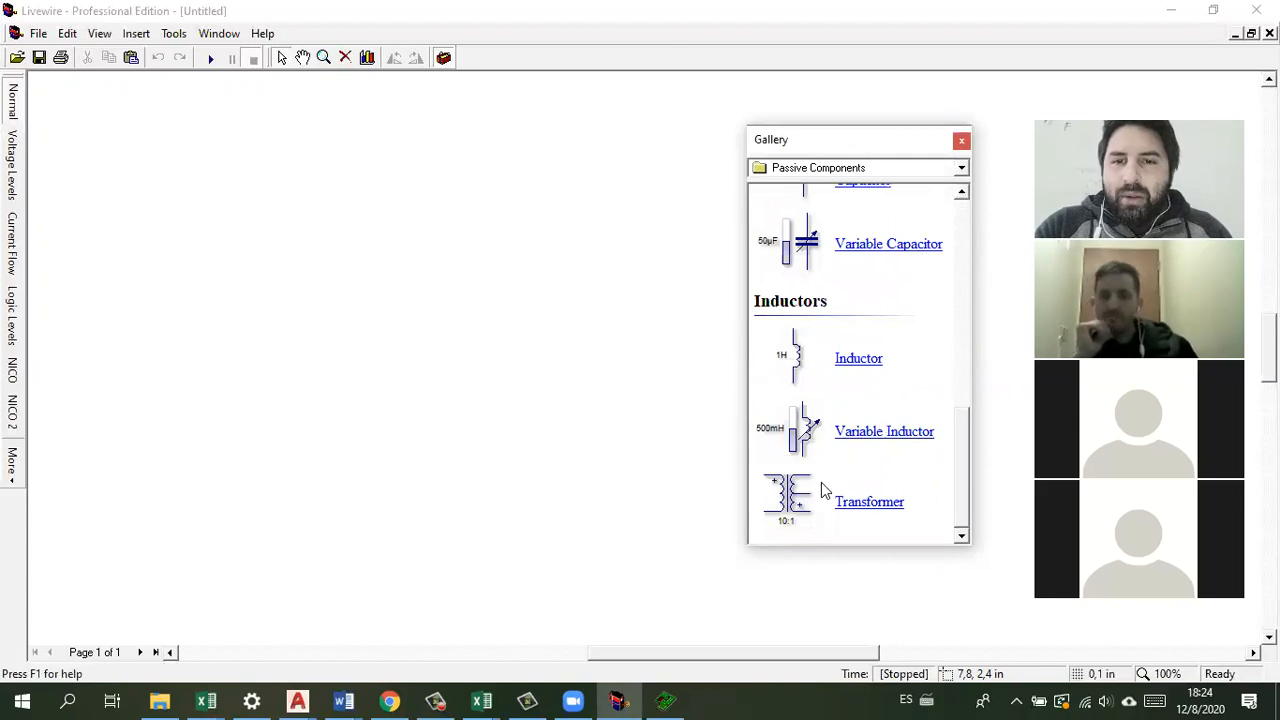
Step: Switch the Gallery to the Discrete Semiconductors category and examine its diodes and transistors
click(960, 170)
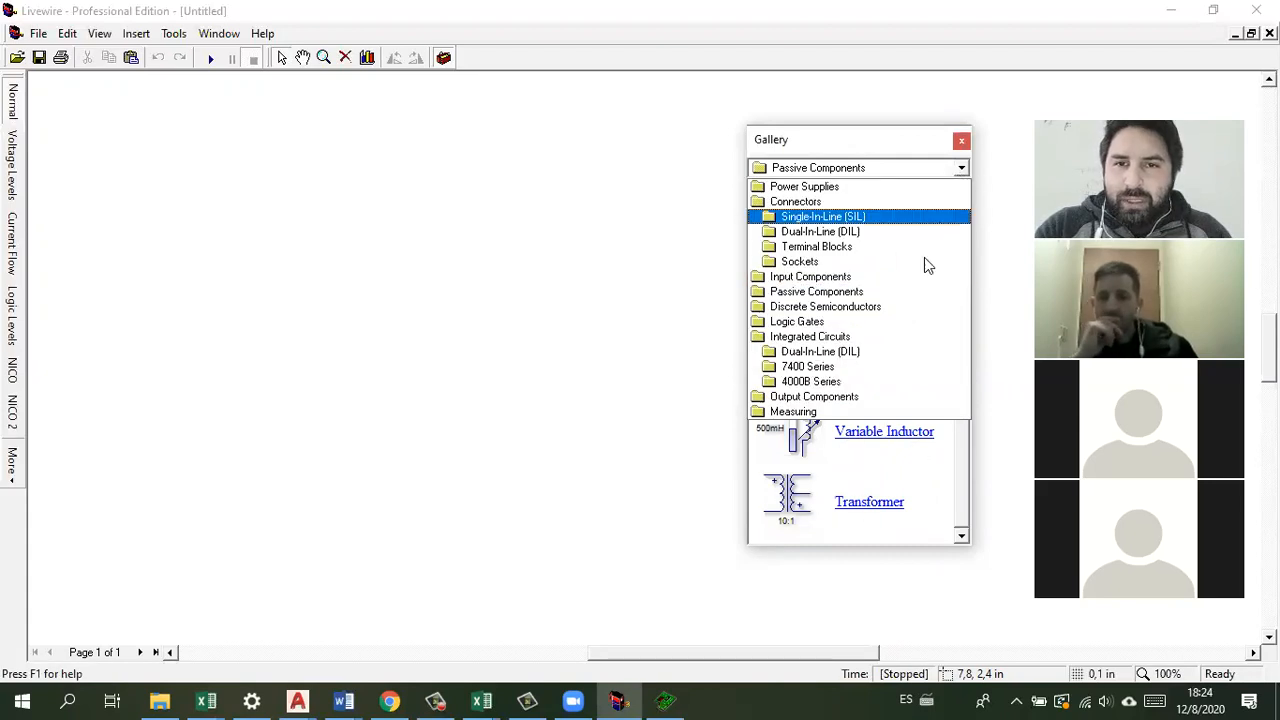
click(890, 307)
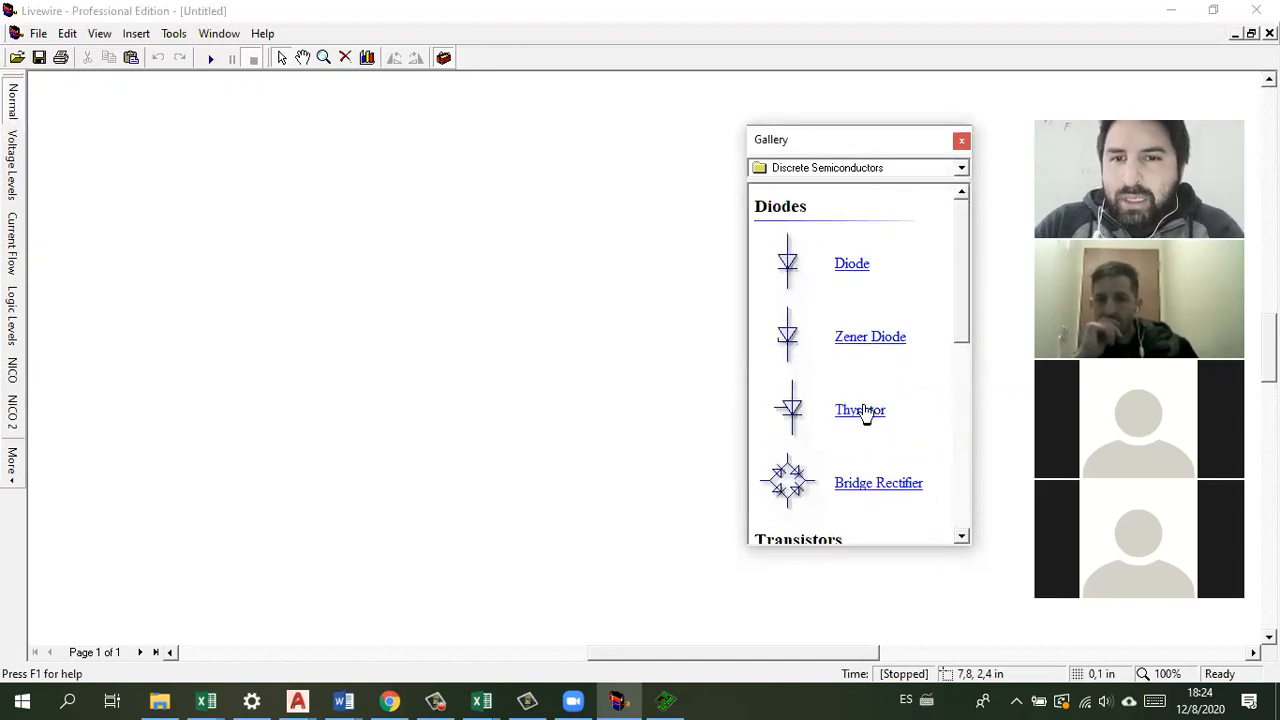
scroll(930, 330, down, 2)
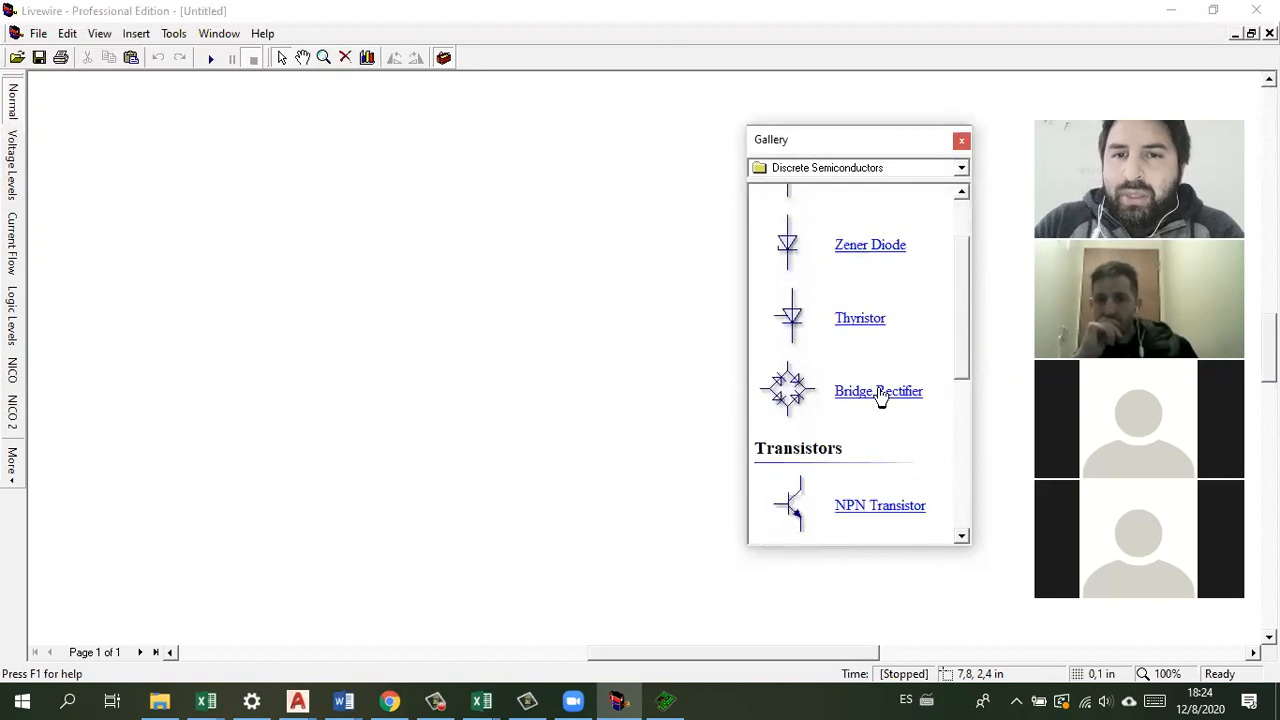
scroll(956, 338, down, 4)
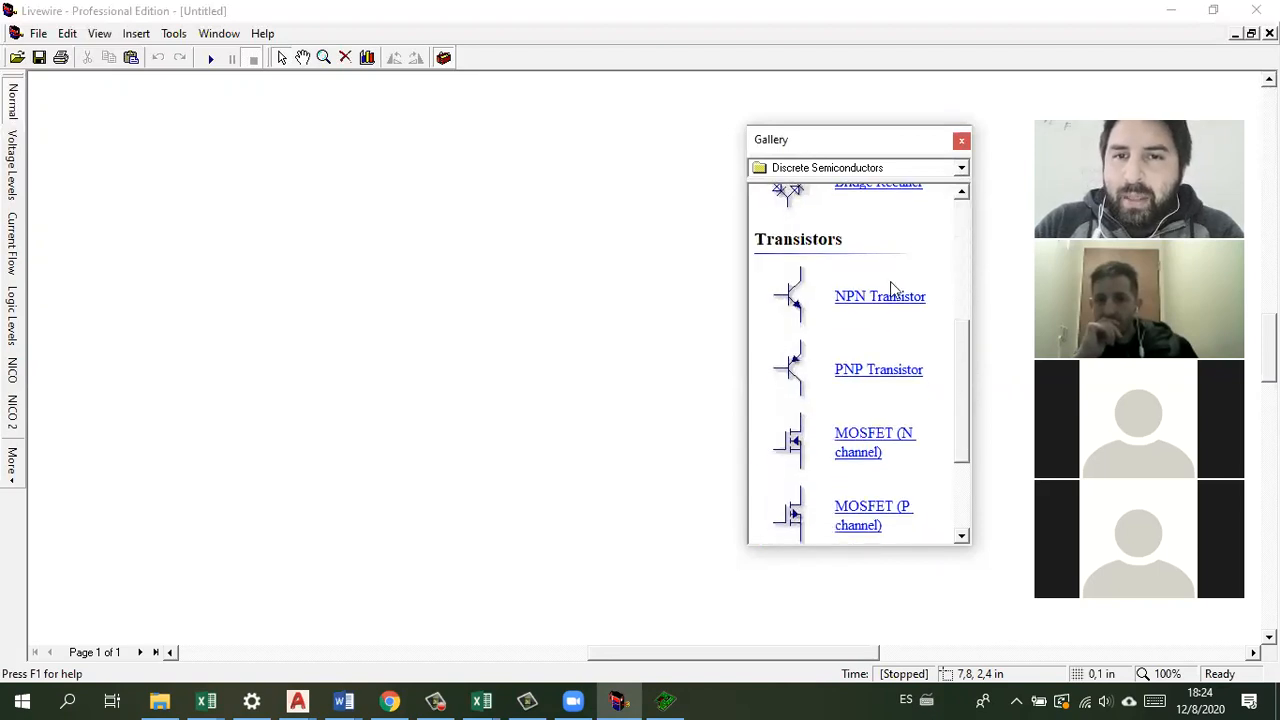
drag(958, 340, 962, 378)
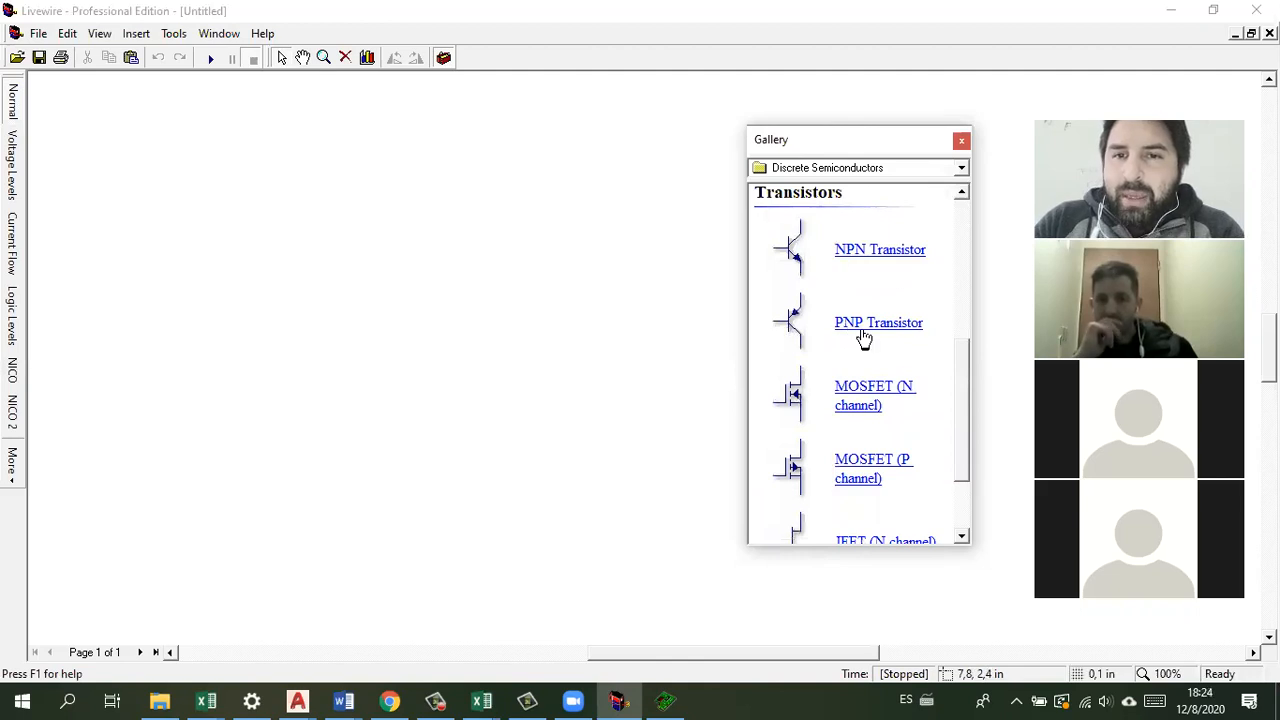
drag(963, 417, 963, 489)
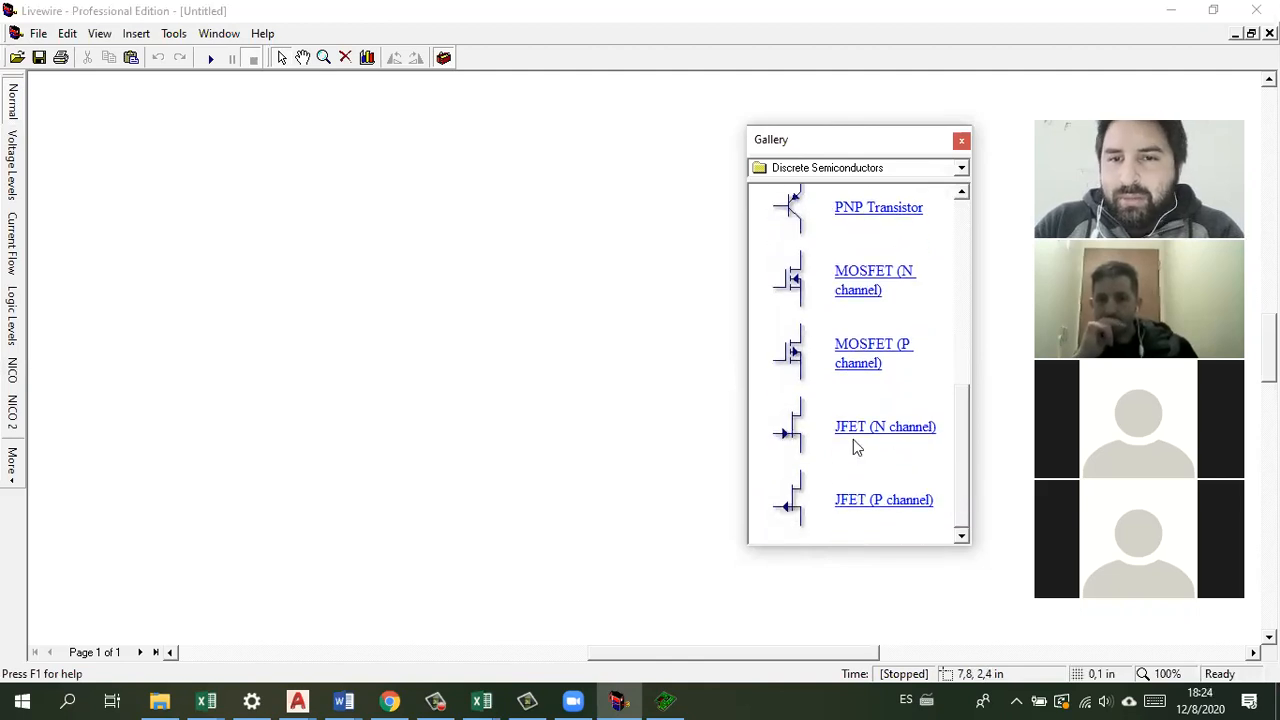
Step: Switch the Gallery to the Logic Gates category and examine its logic input/output components and standard gates
click(960, 168)
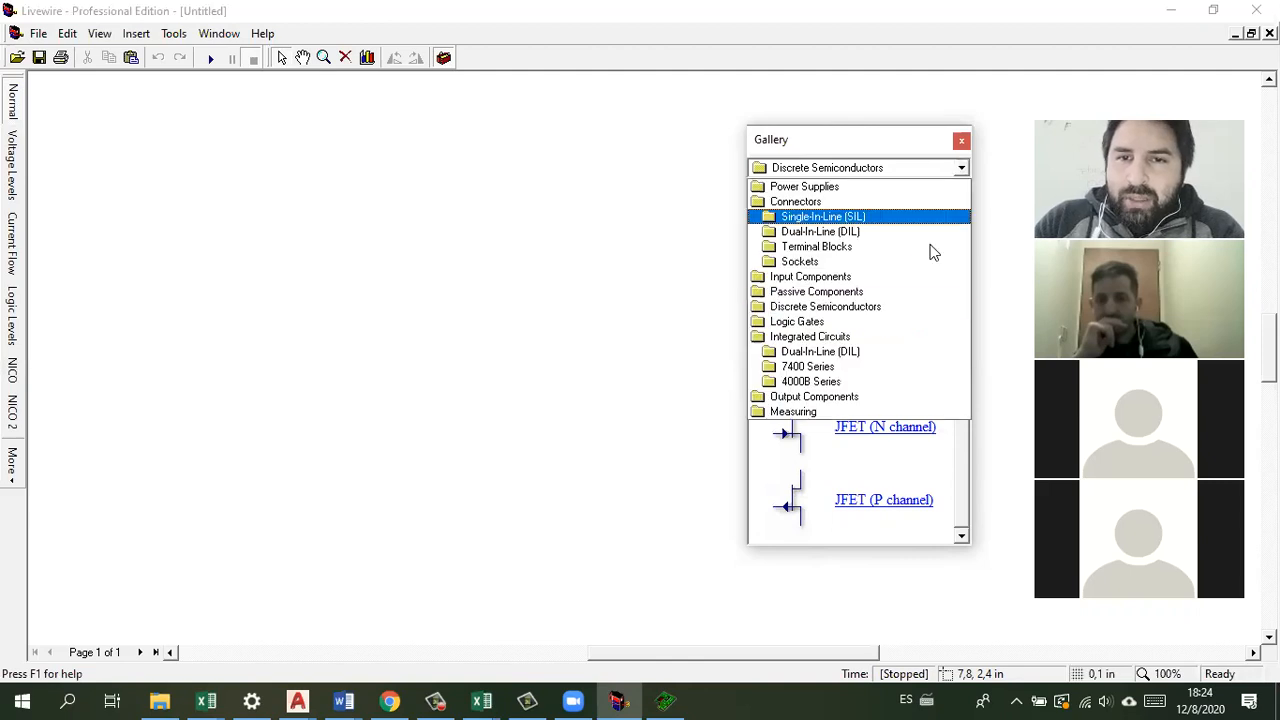
click(845, 321)
drag(962, 241, 964, 221)
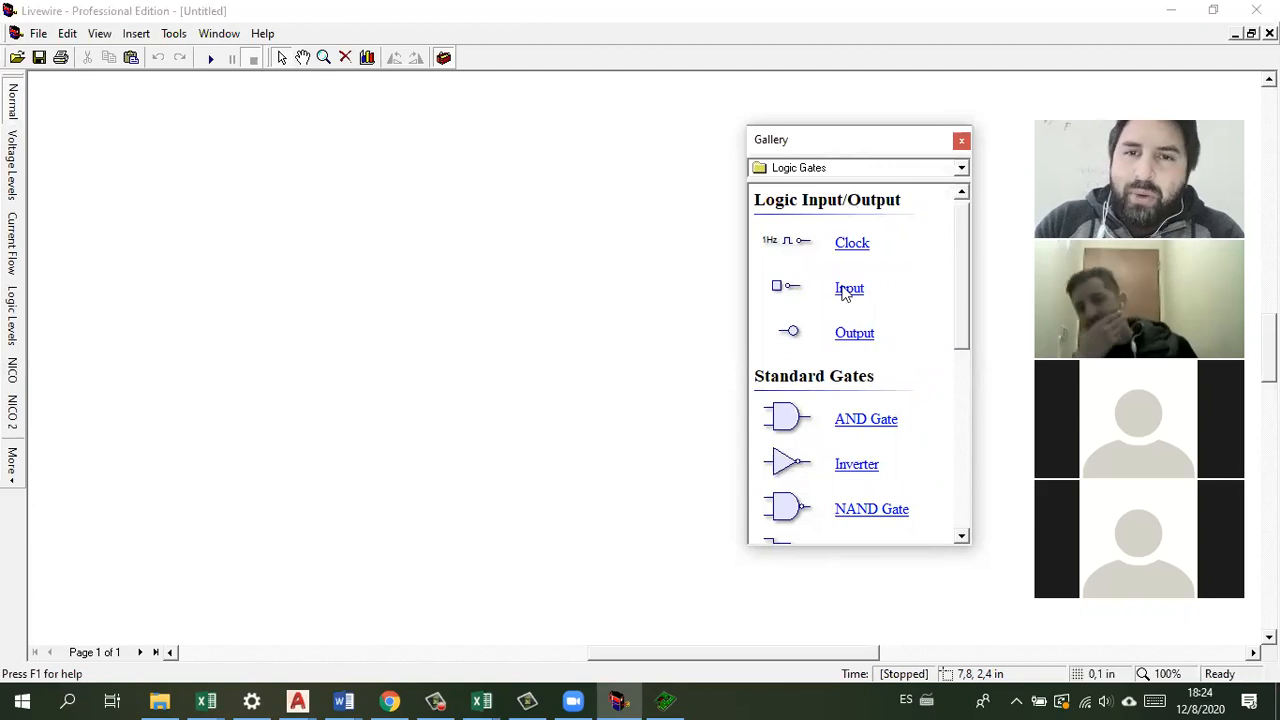
mouse_move(960, 229)
mouse_down()
mouse_move(960, 261)
mouse_move(962, 218)
mouse_up()
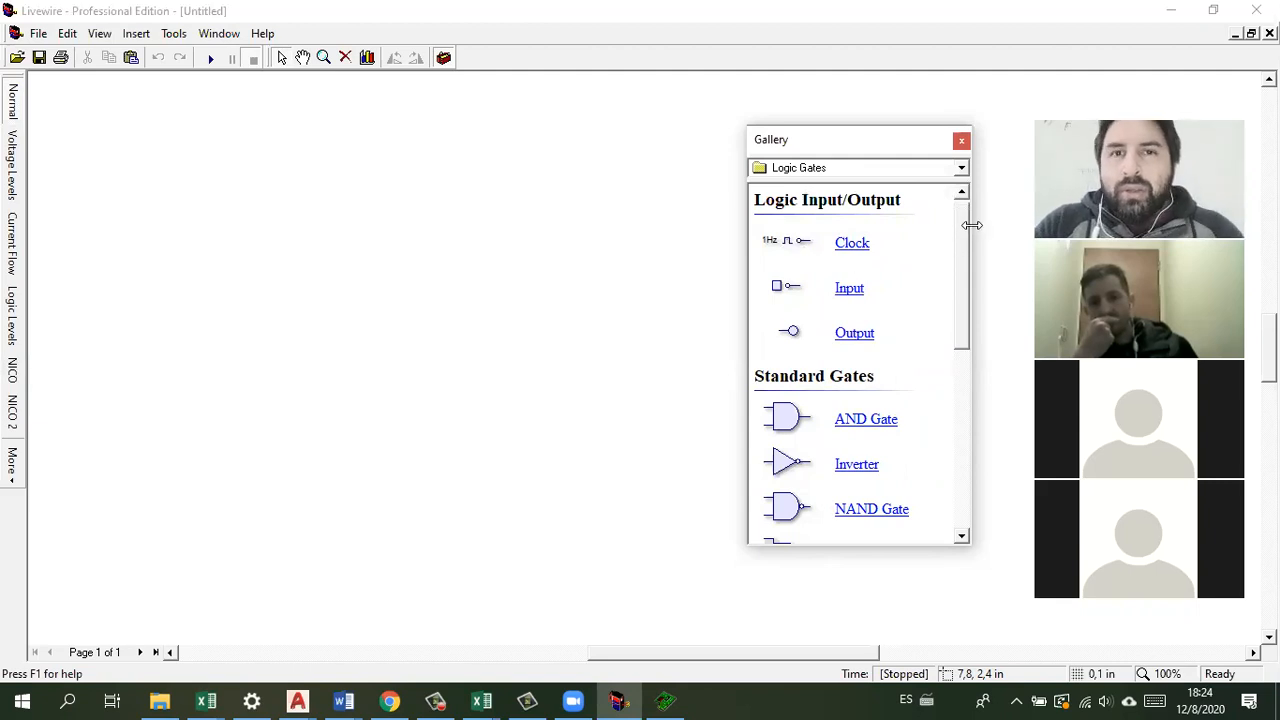
drag(963, 240, 963, 293)
drag(966, 292, 961, 317)
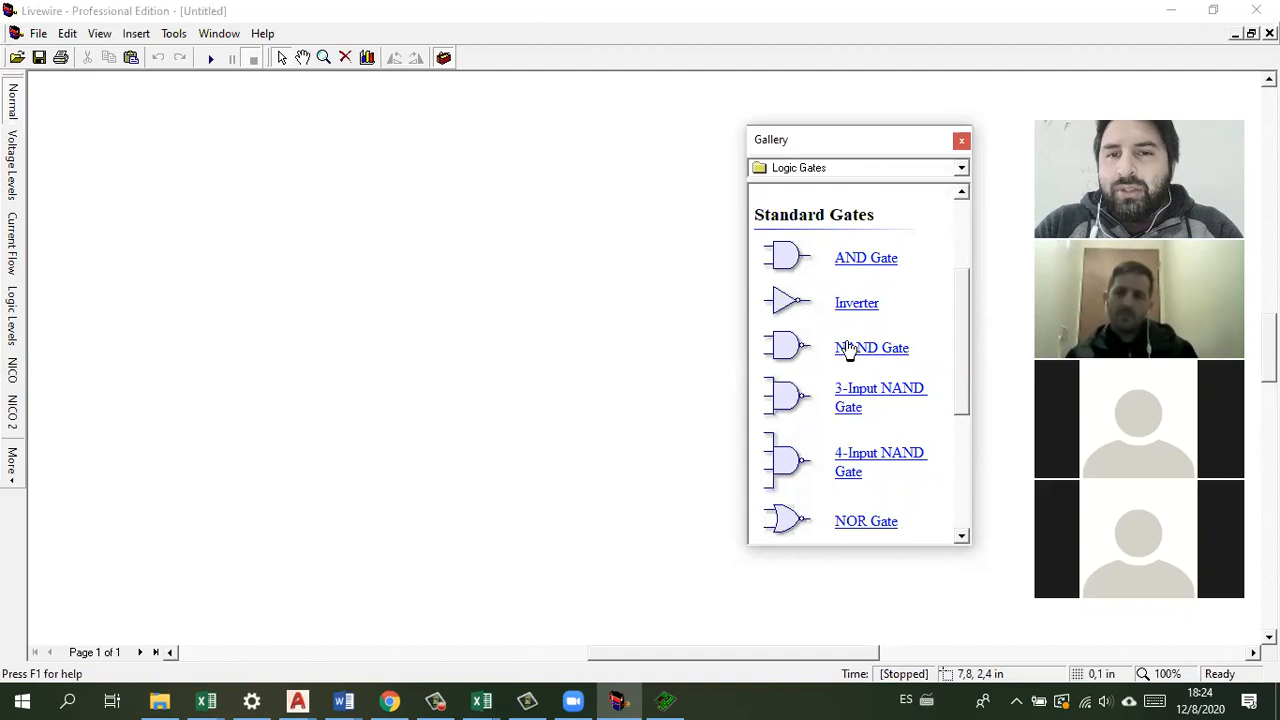
drag(966, 349, 968, 466)
drag(968, 355, 968, 255)
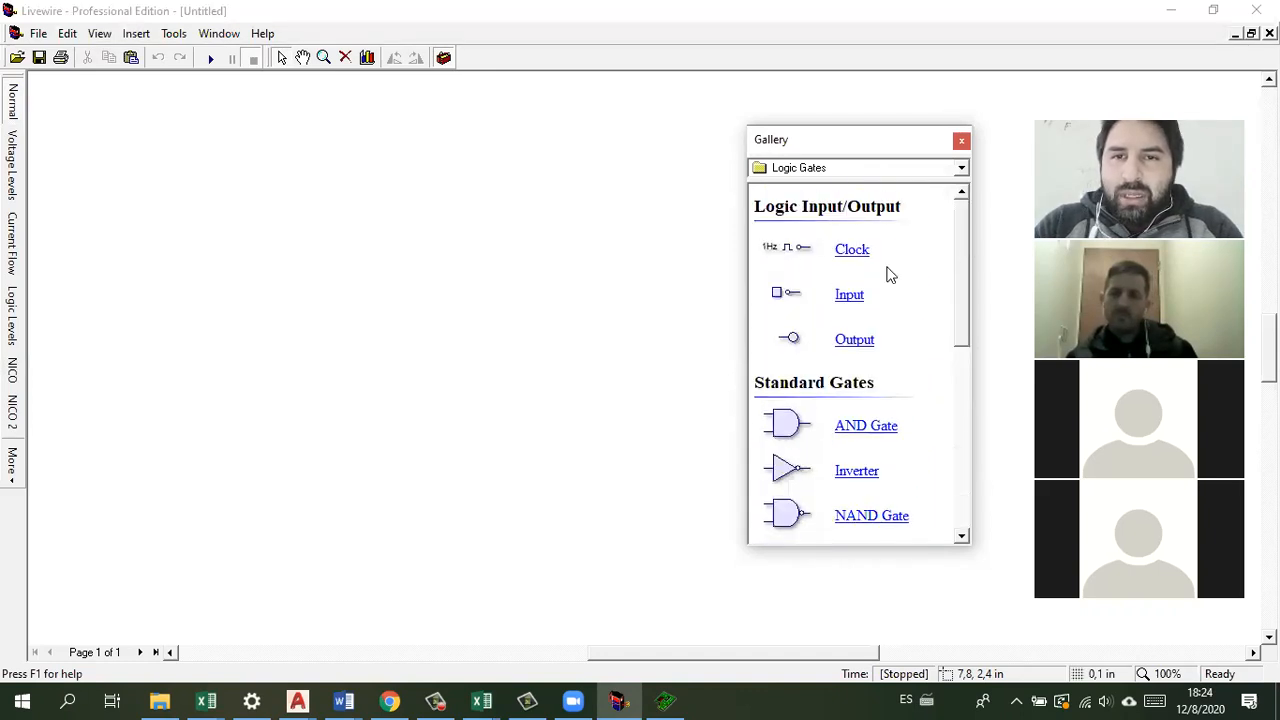
Step: Switch the Gallery to the Integrated Circuits category and look through its components down to the related subgroups
click(961, 168)
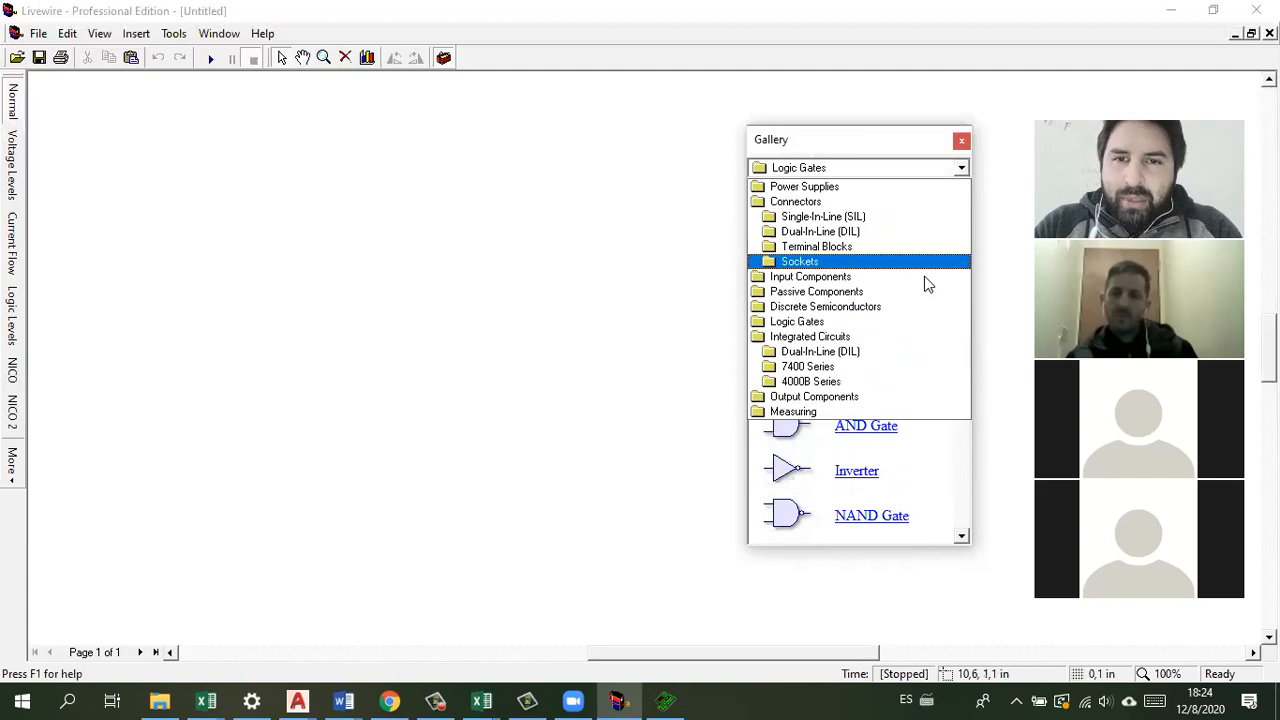
click(878, 338)
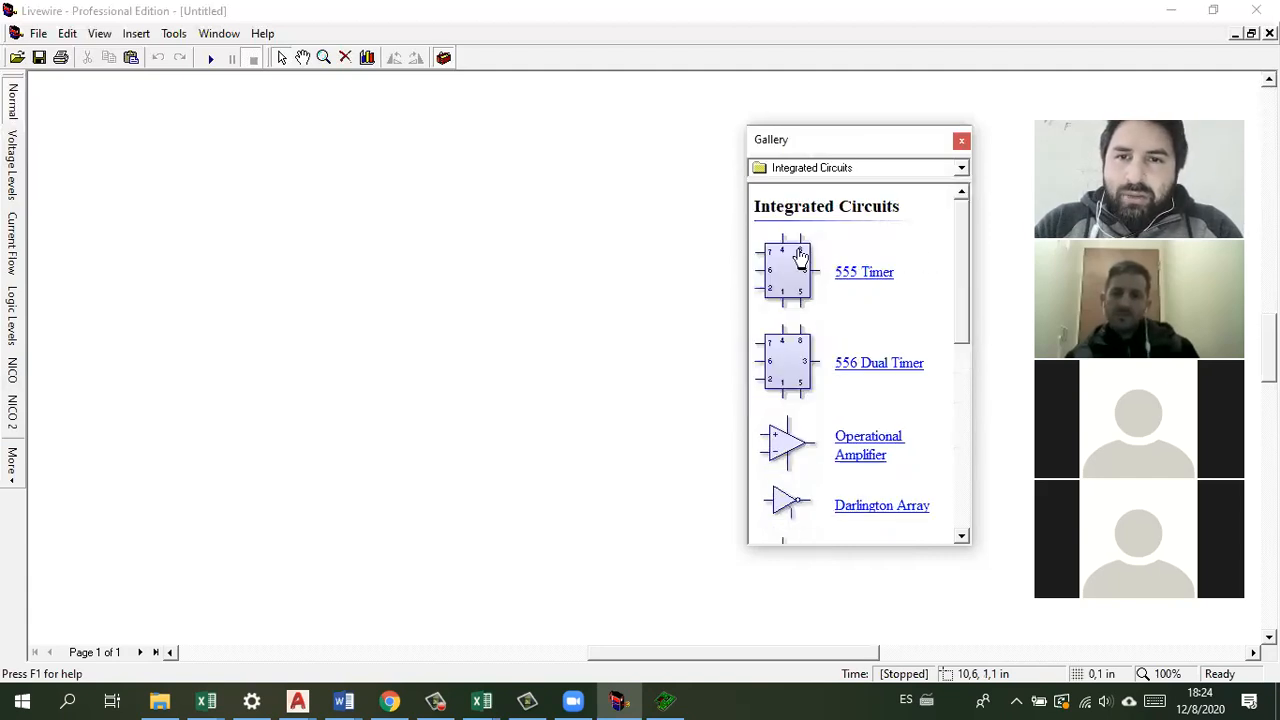
drag(955, 255, 956, 283)
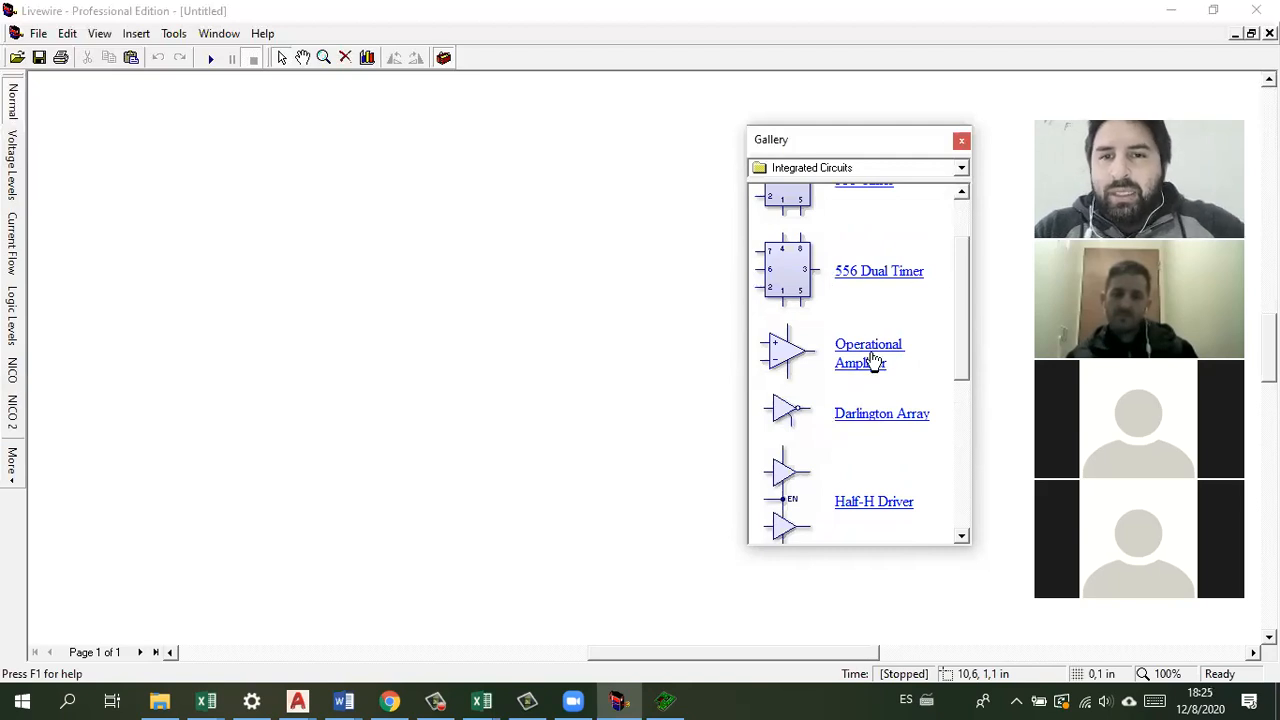
drag(965, 322, 966, 500)
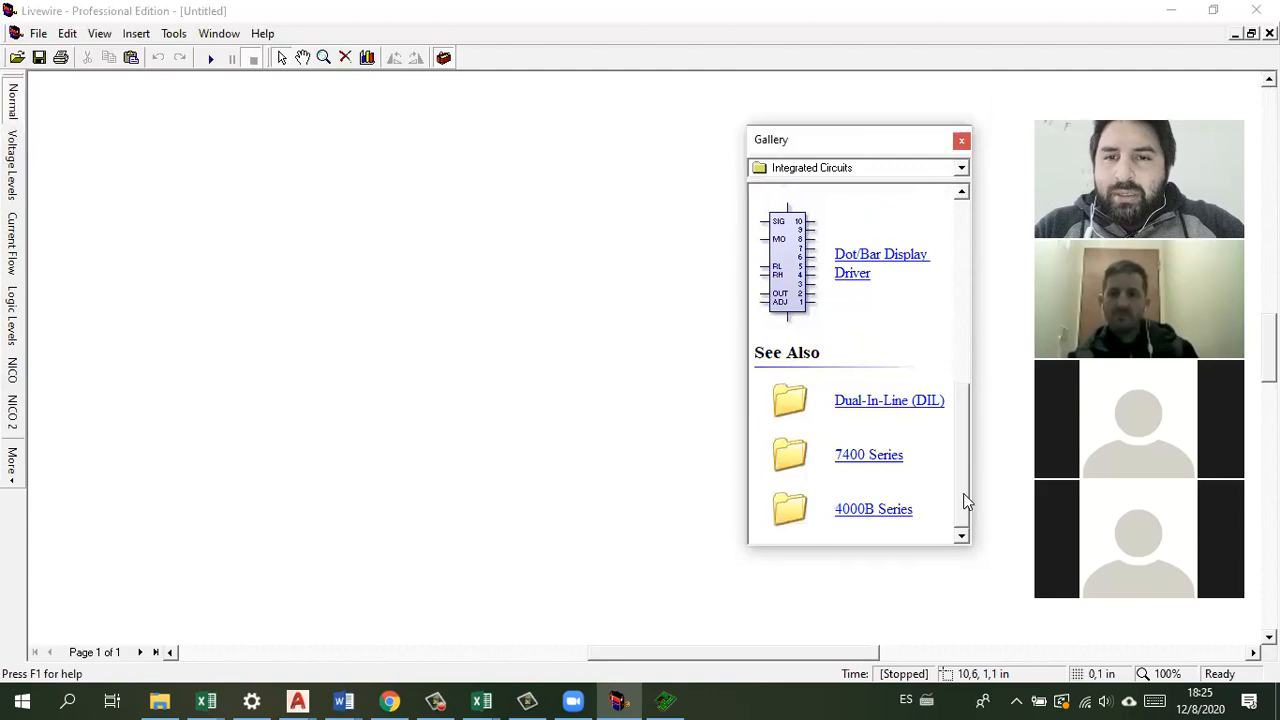
Step: Open the 7400 Series group of integrated circuits, look through its chips and switch the Gallery to the 4000B Series
click(793, 453)
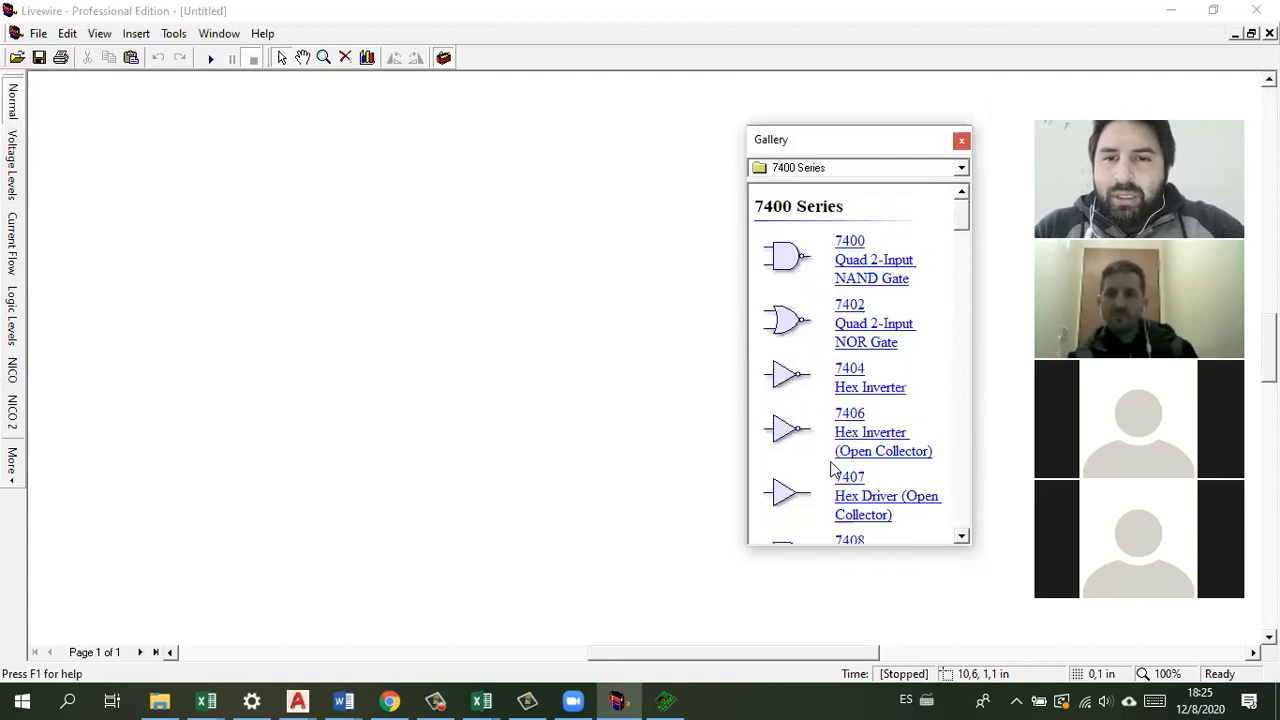
scroll(968, 246, down, 5)
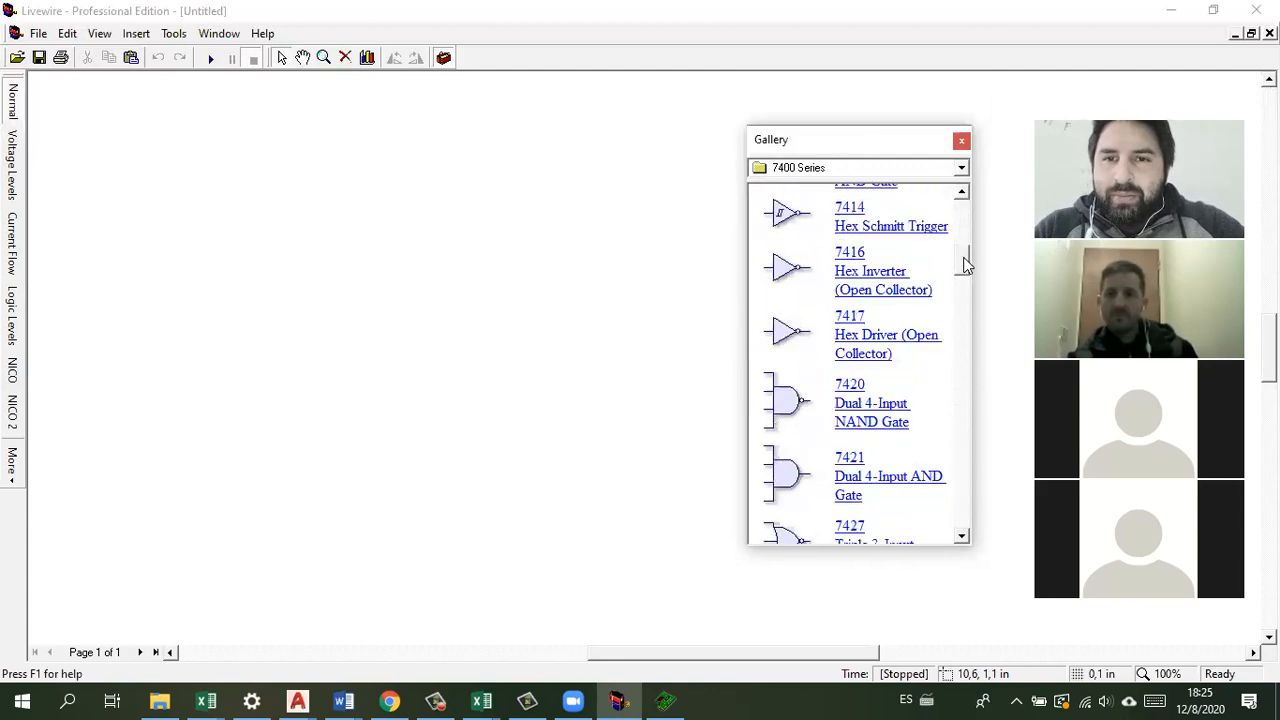
click(961, 169)
click(838, 377)
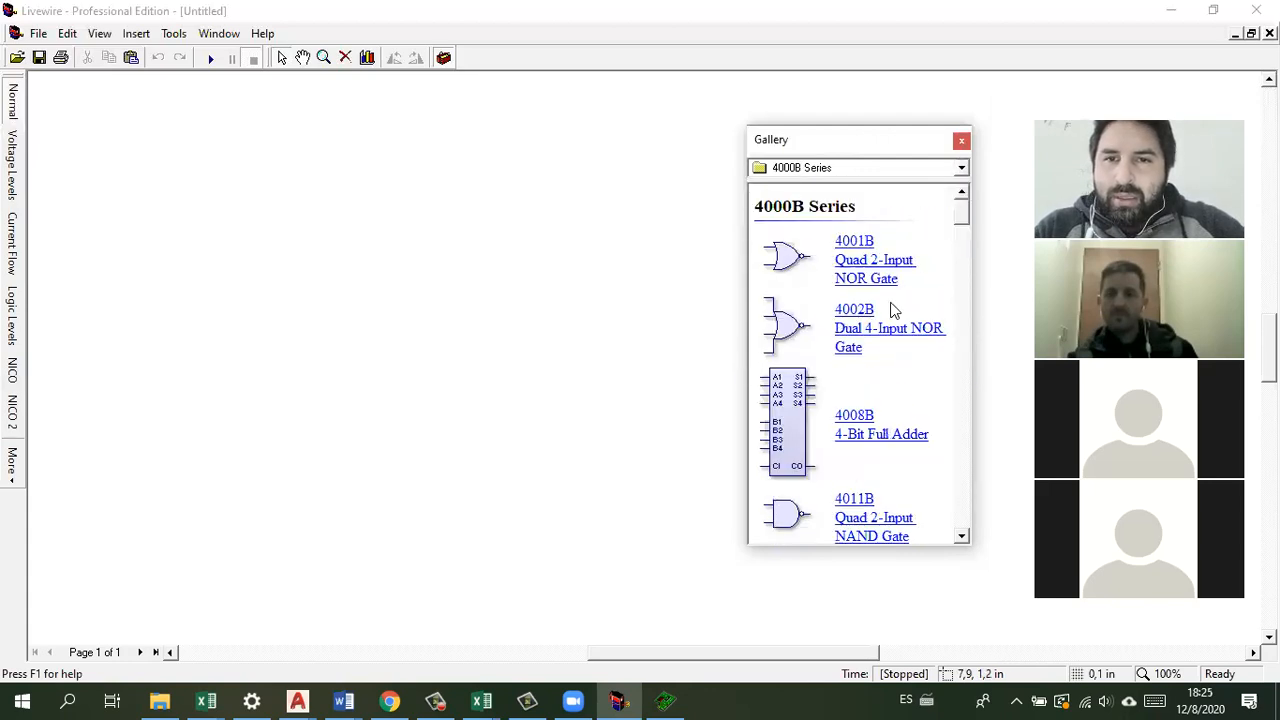
Step: Switch the Gallery from the 4000B Series to the Dual-In-Line (DIL) integrated circuits and examine the packages up to 40 pins
scroll(928, 268, down, 1)
click(961, 168)
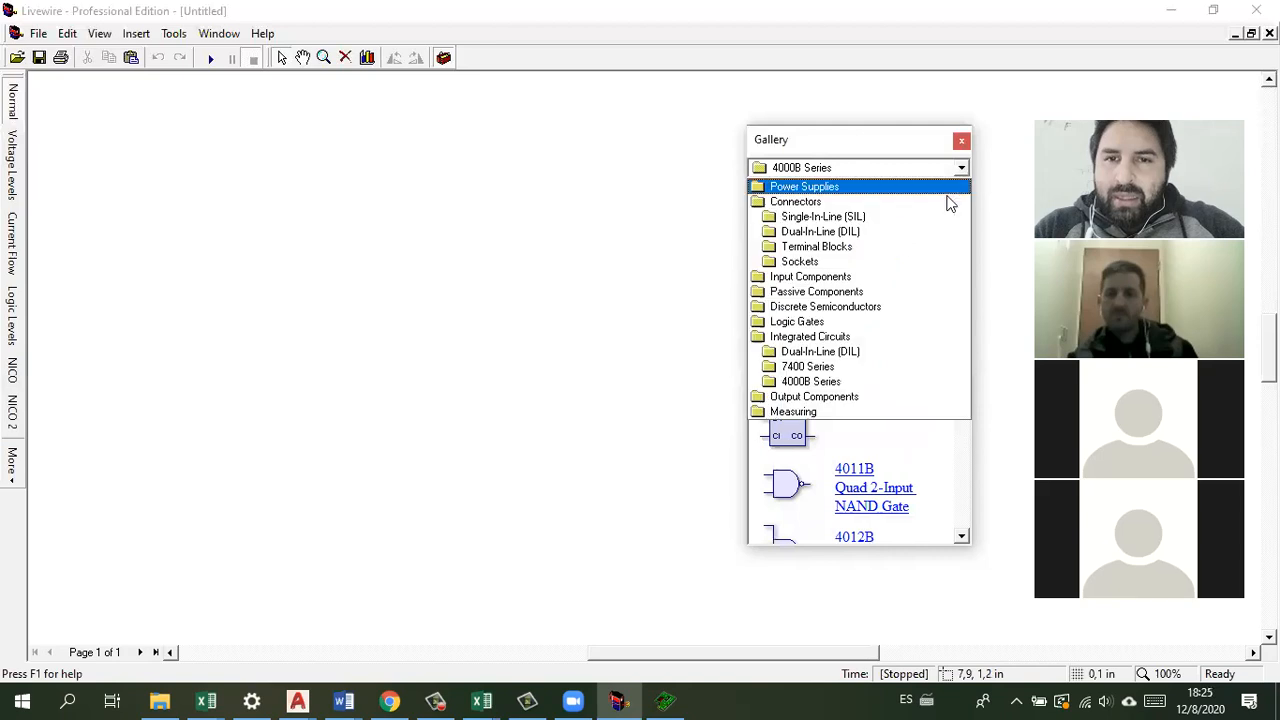
click(855, 351)
scroll(910, 320, down, 3)
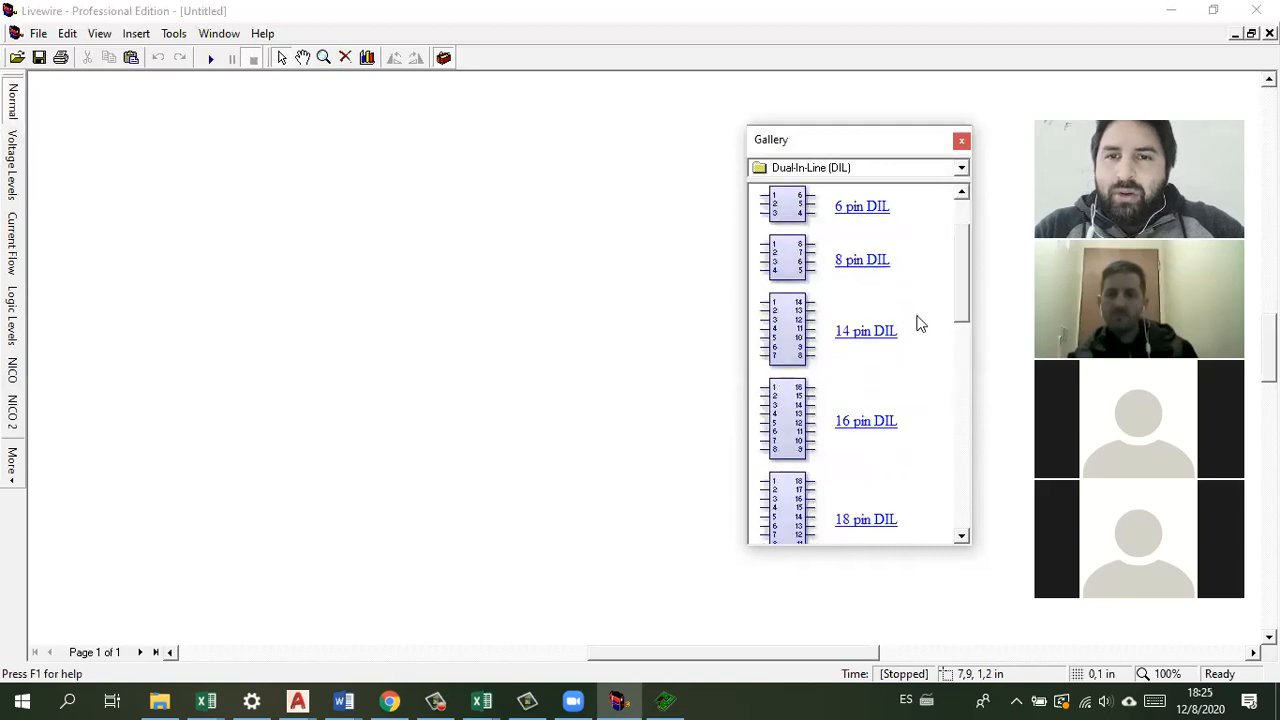
scroll(920, 323, down, 5)
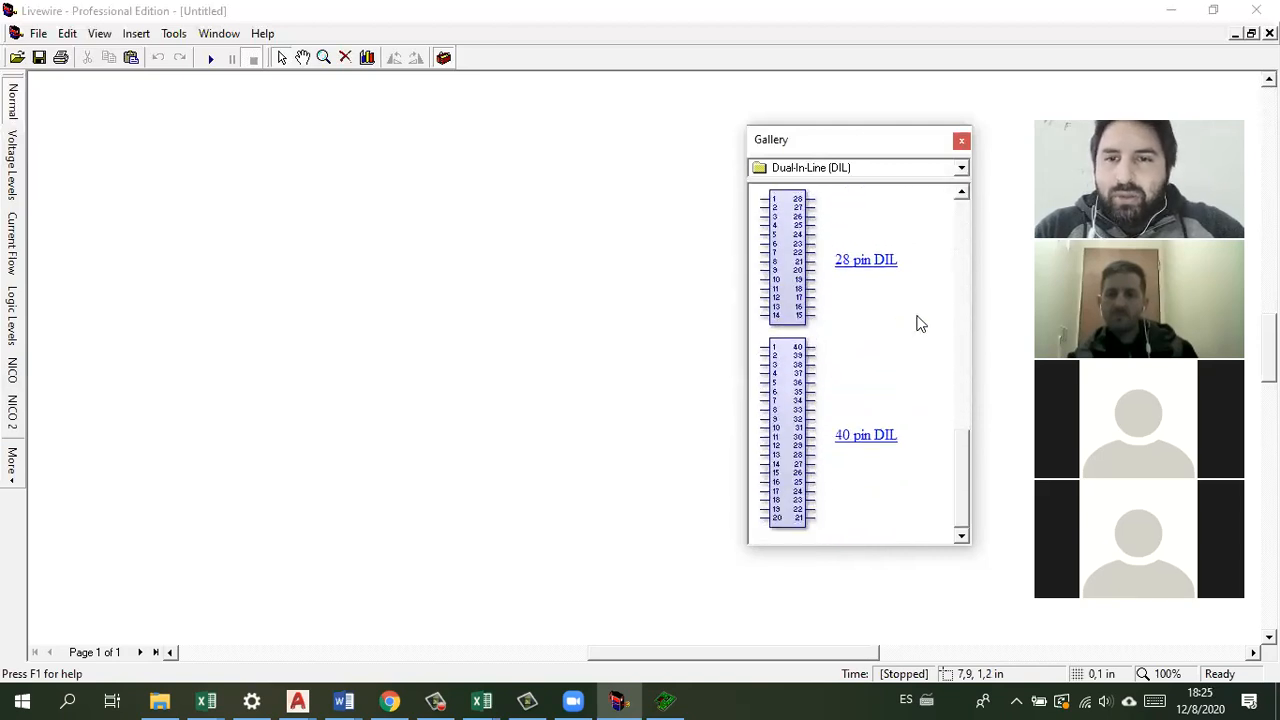
scroll(918, 320, up, 8)
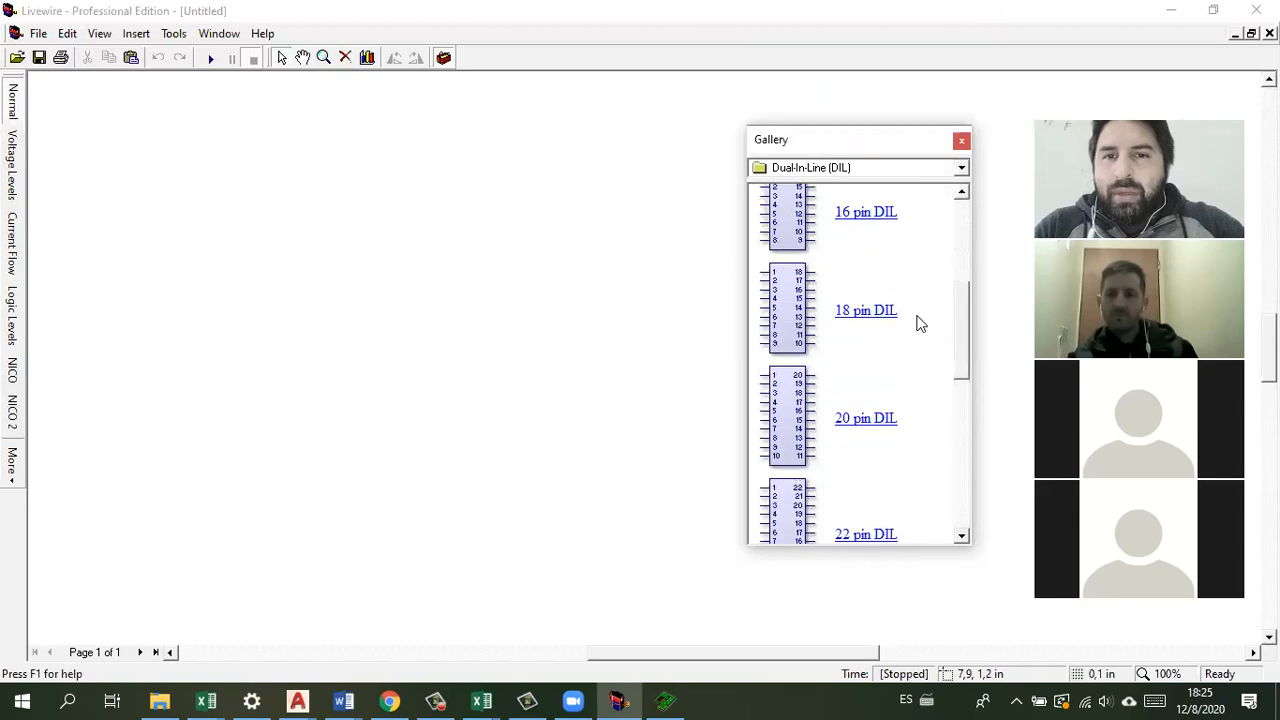
Step: Return the Gallery to the main Integrated Circuits category and review its timers, amplifiers and drivers
click(961, 168)
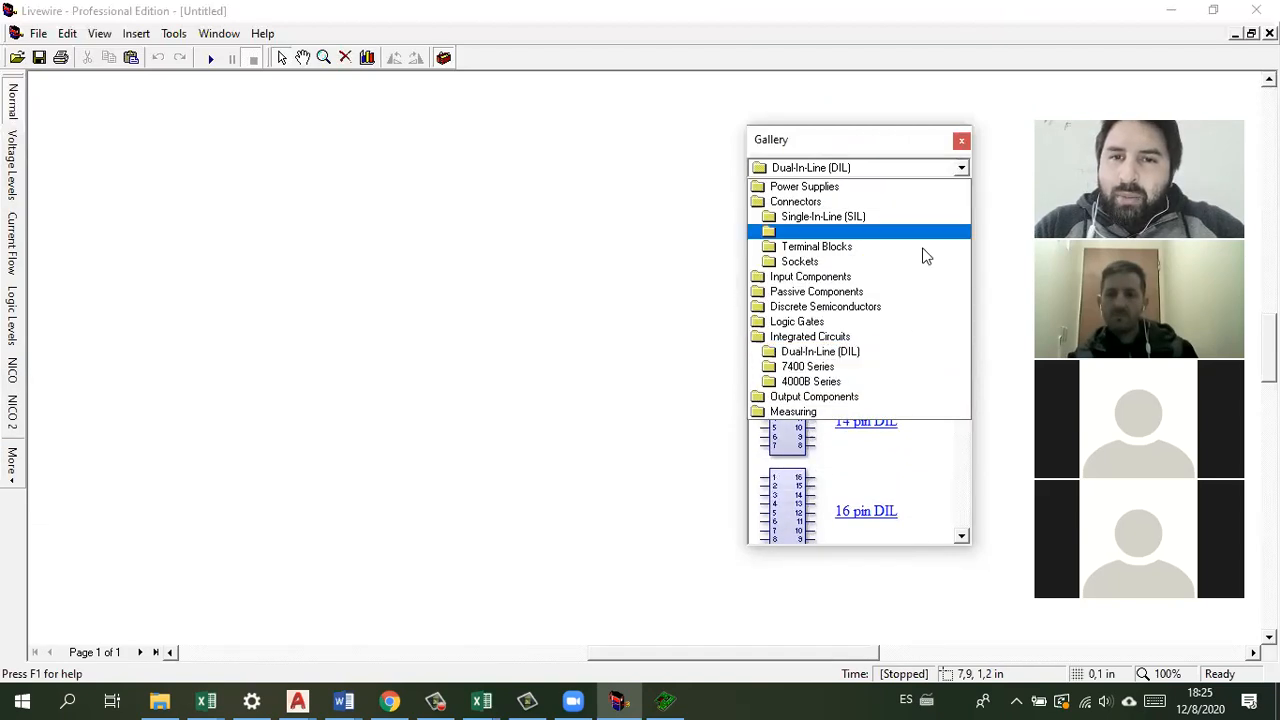
click(866, 338)
scroll(905, 342, down, 3)
scroll(905, 342, down, 5)
scroll(907, 334, up, 2)
scroll(908, 338, up, 6)
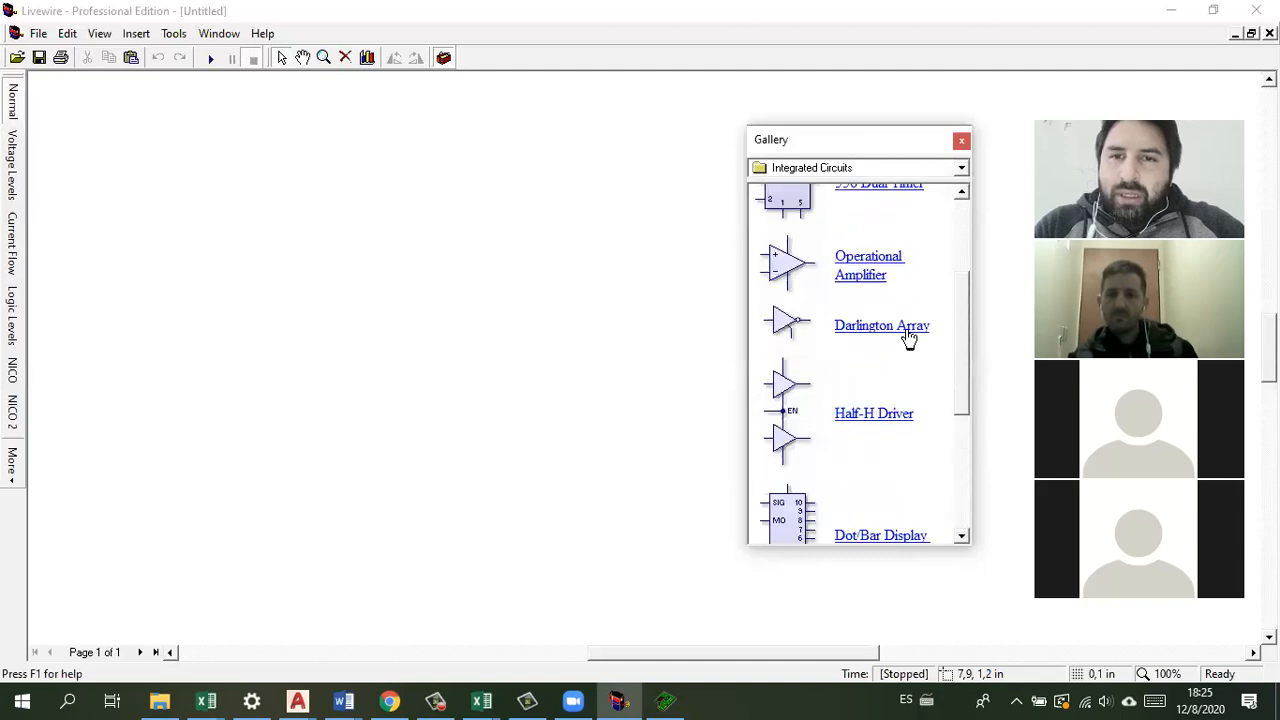
Step: Switch the Gallery to the Output Components category and examine its lamps, audio devices, electromagnetic parts and light emitting diodes
click(961, 168)
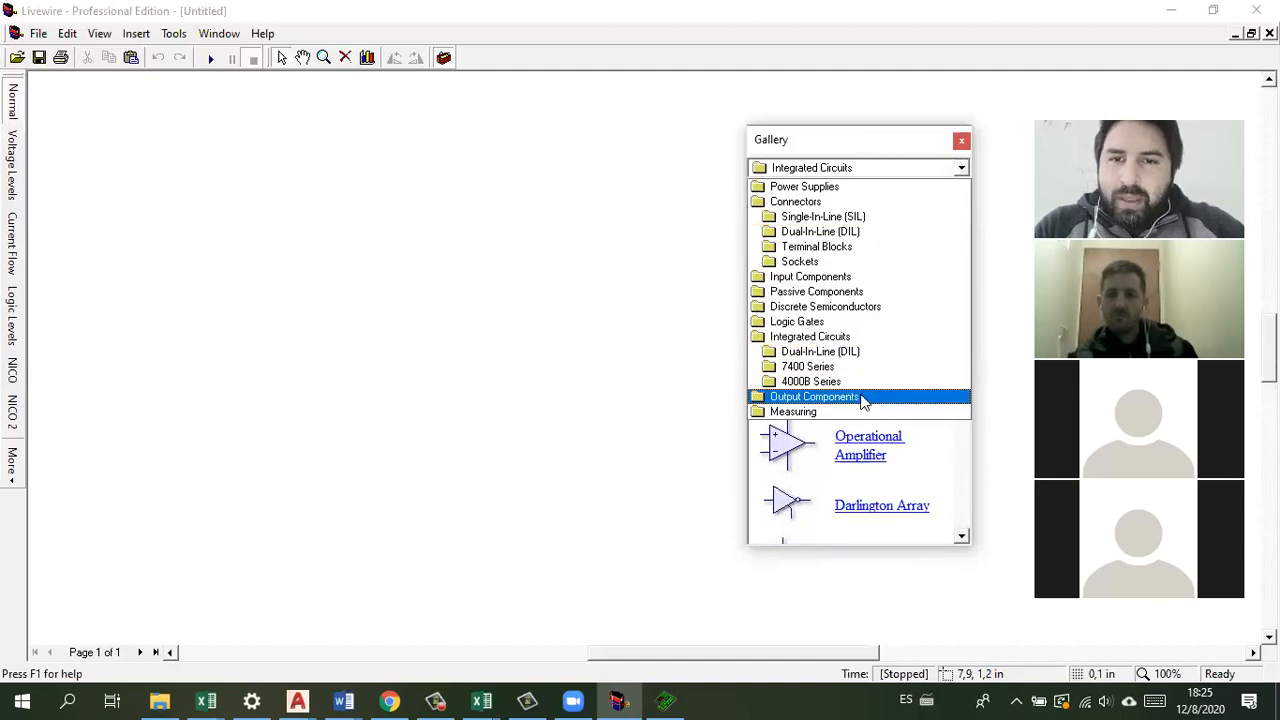
click(822, 399)
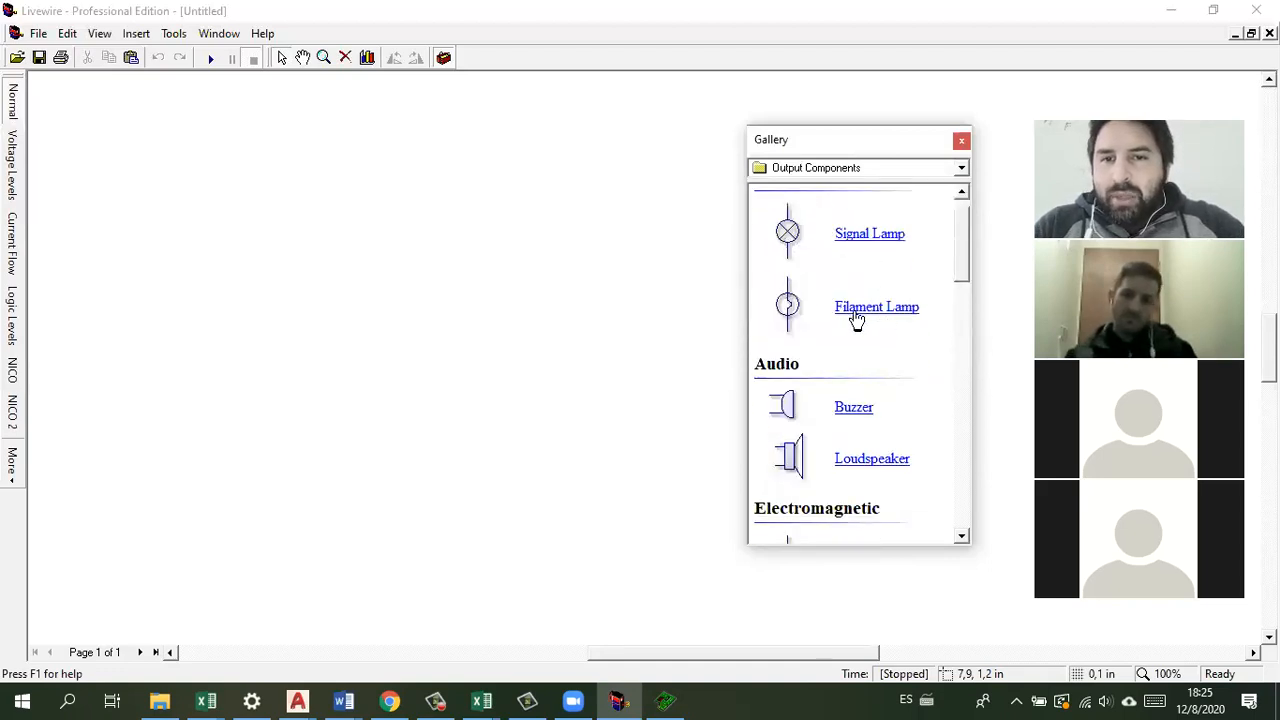
drag(963, 246, 963, 271)
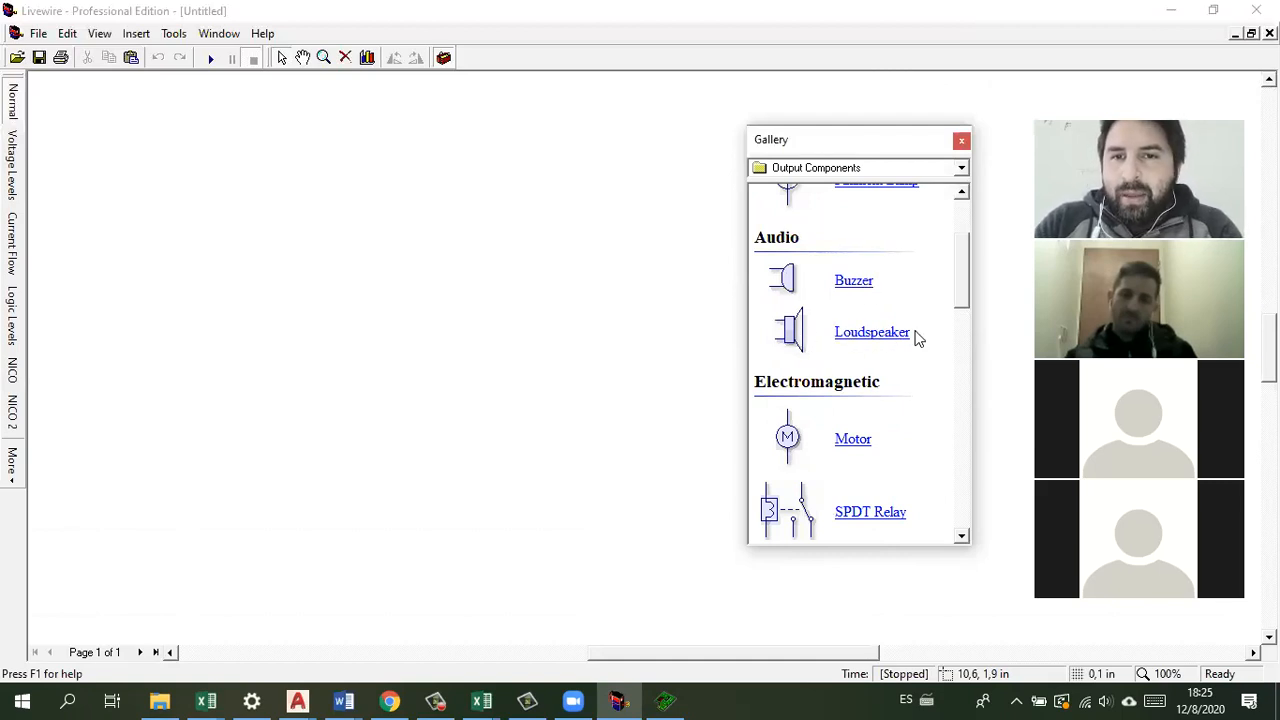
drag(963, 296, 963, 308)
scroll(854, 277, down, 3)
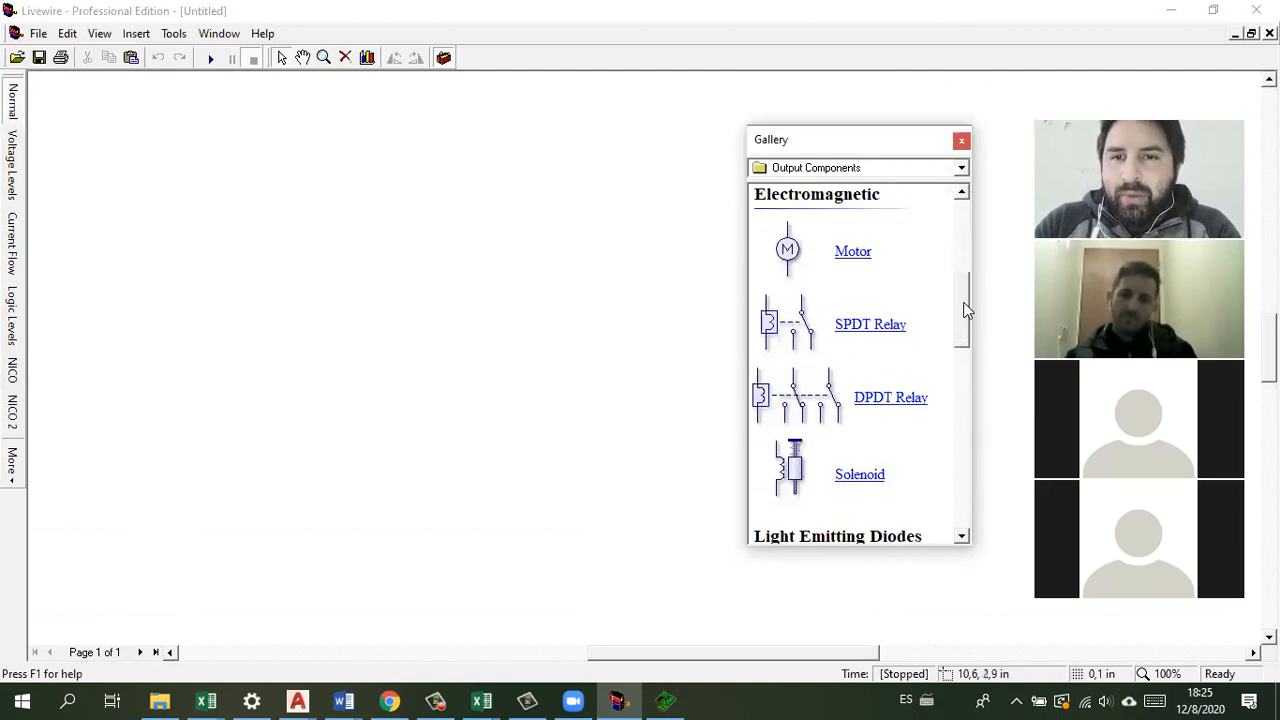
scroll(960, 306, down, 4)
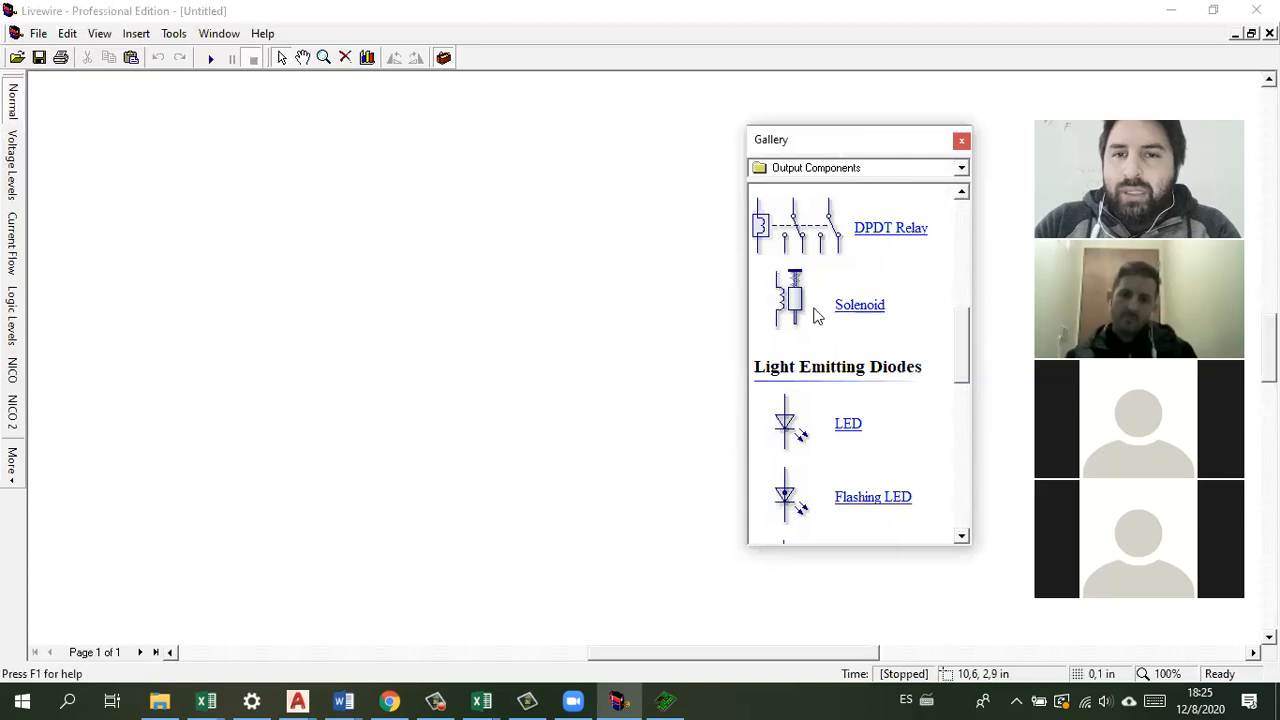
scroll(960, 323, down, 5)
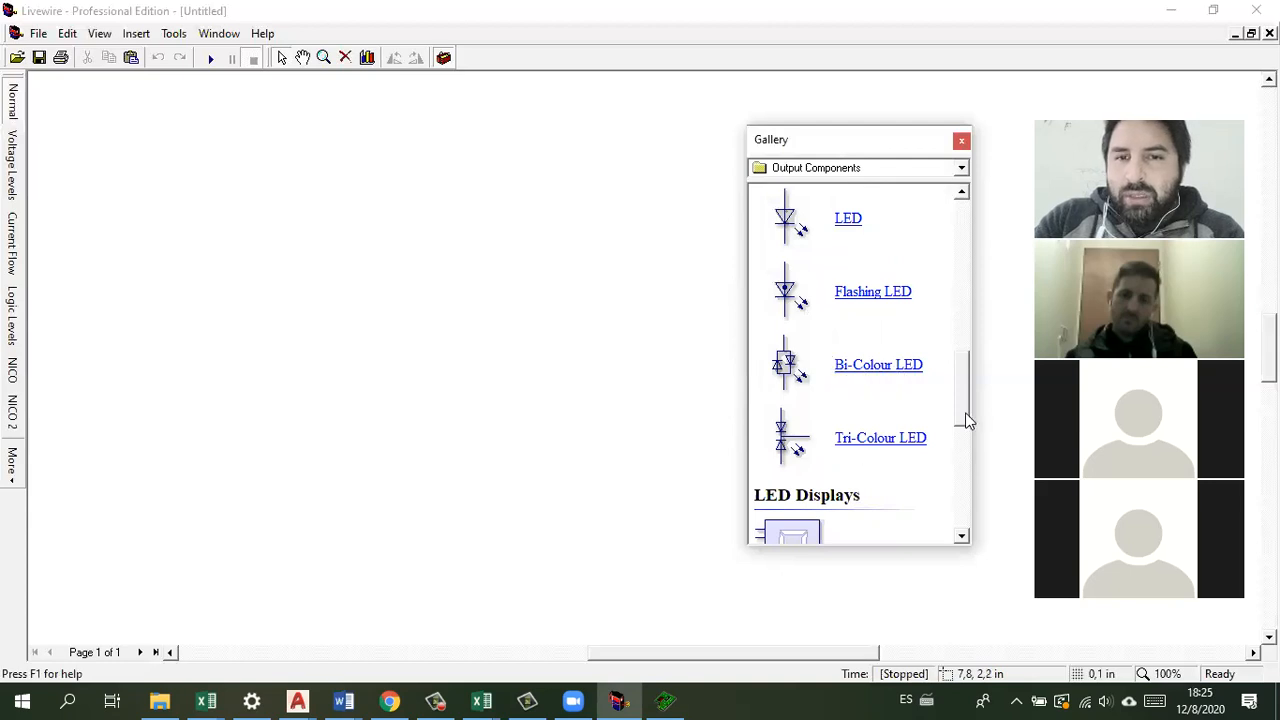
Step: Examine the LED Displays group of the Output Components, from the 7-segment display to the 5x7 matrix display
drag(965, 386, 966, 462)
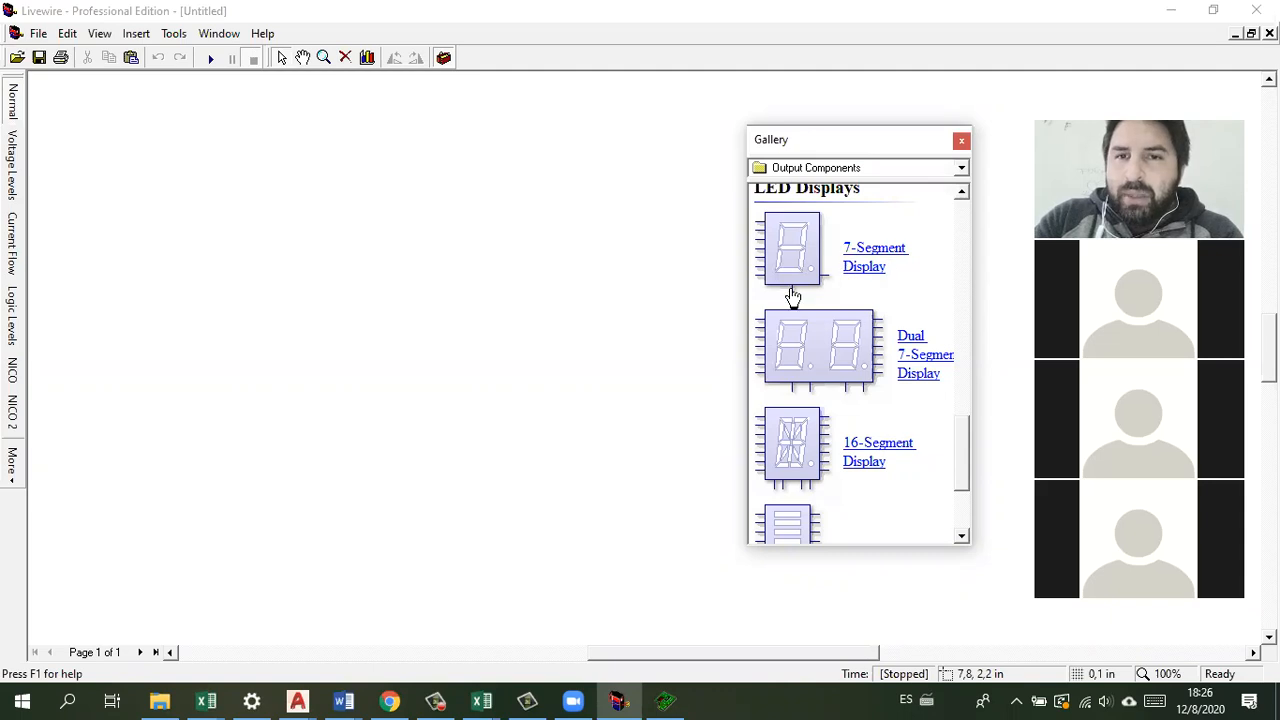
mouse_move(965, 430)
mouse_down()
mouse_move(967, 457)
mouse_move(964, 444)
mouse_up()
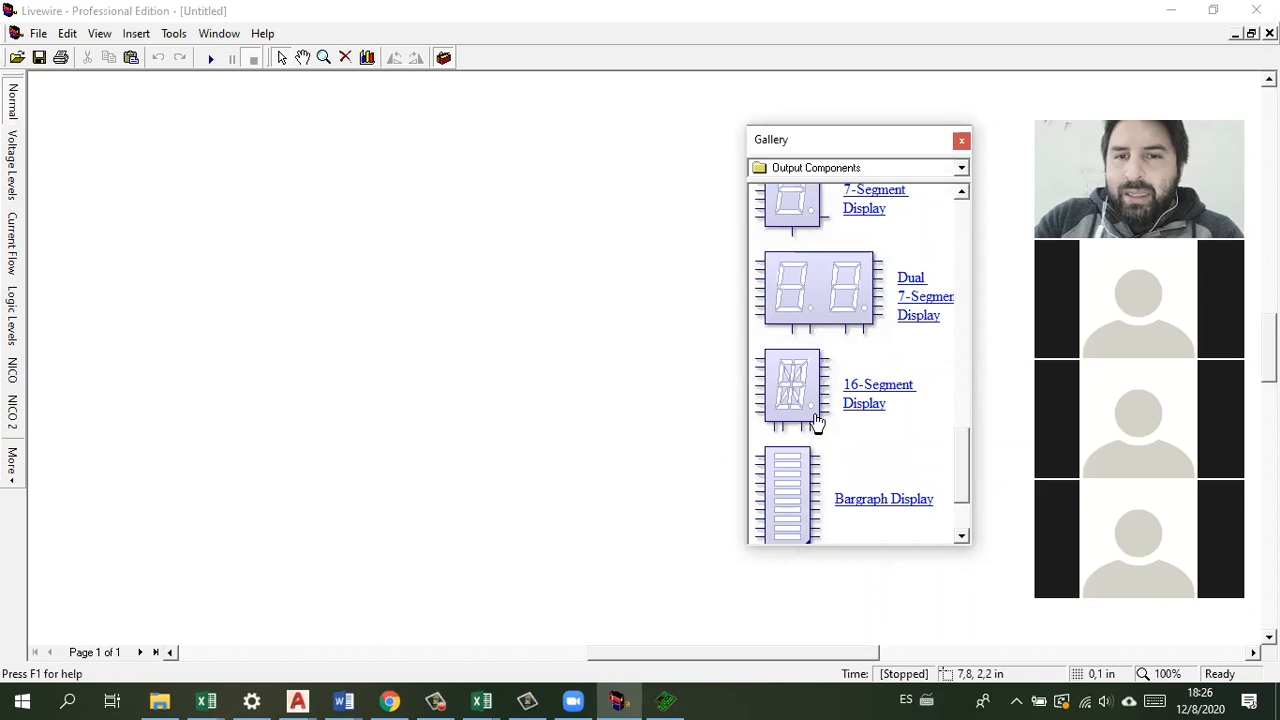
drag(966, 443, 969, 496)
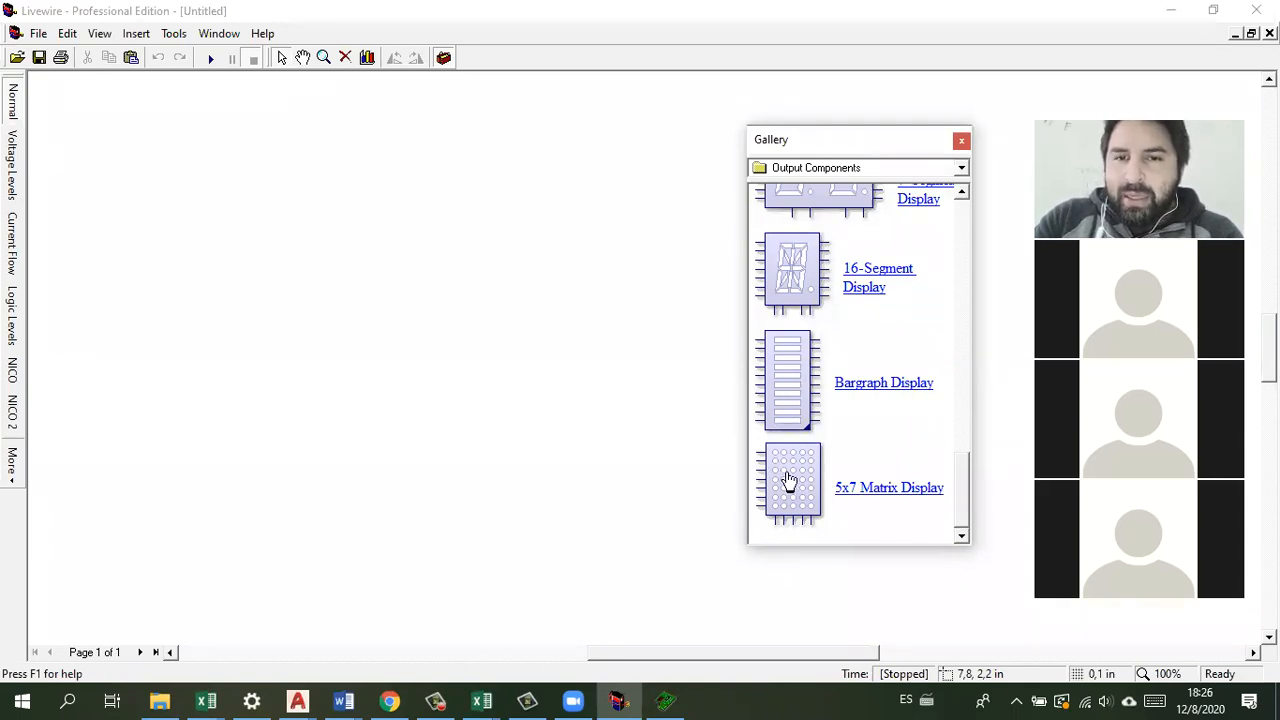
drag(963, 490, 965, 225)
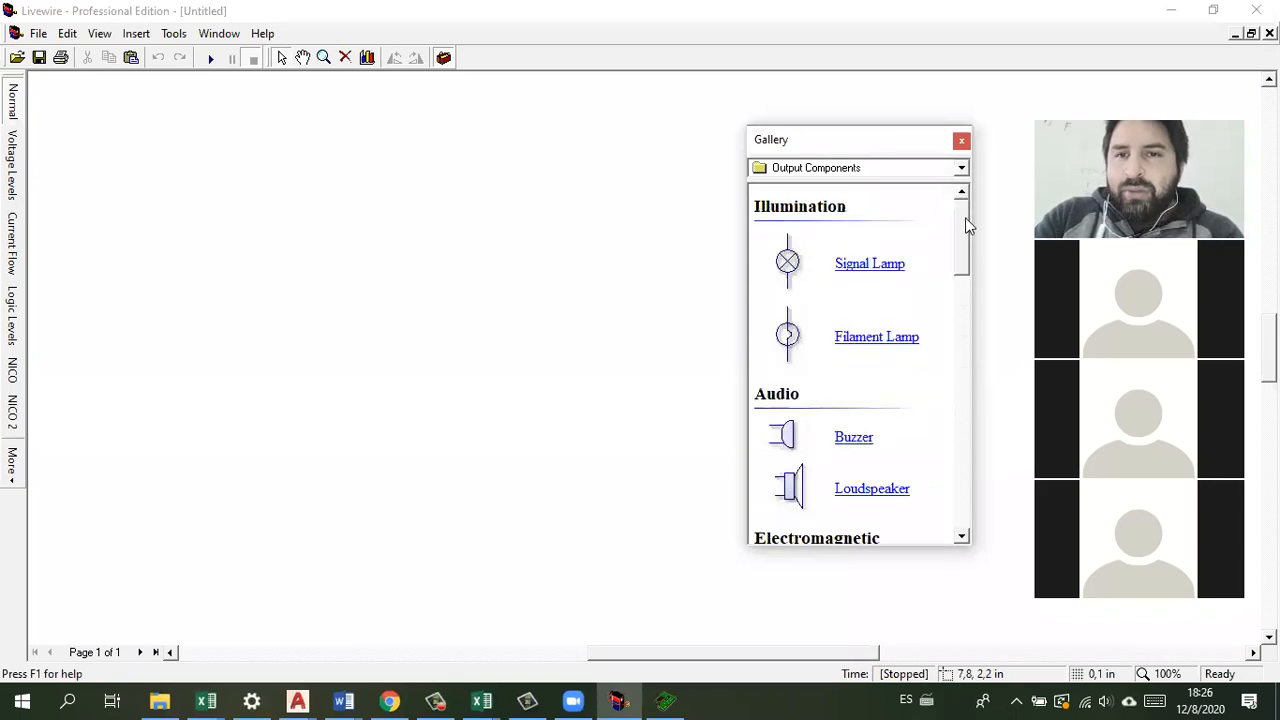
Step: Switch the Gallery to the Measuring category and examine its meters and virtual instruments down to the logic analyzer
click(960, 168)
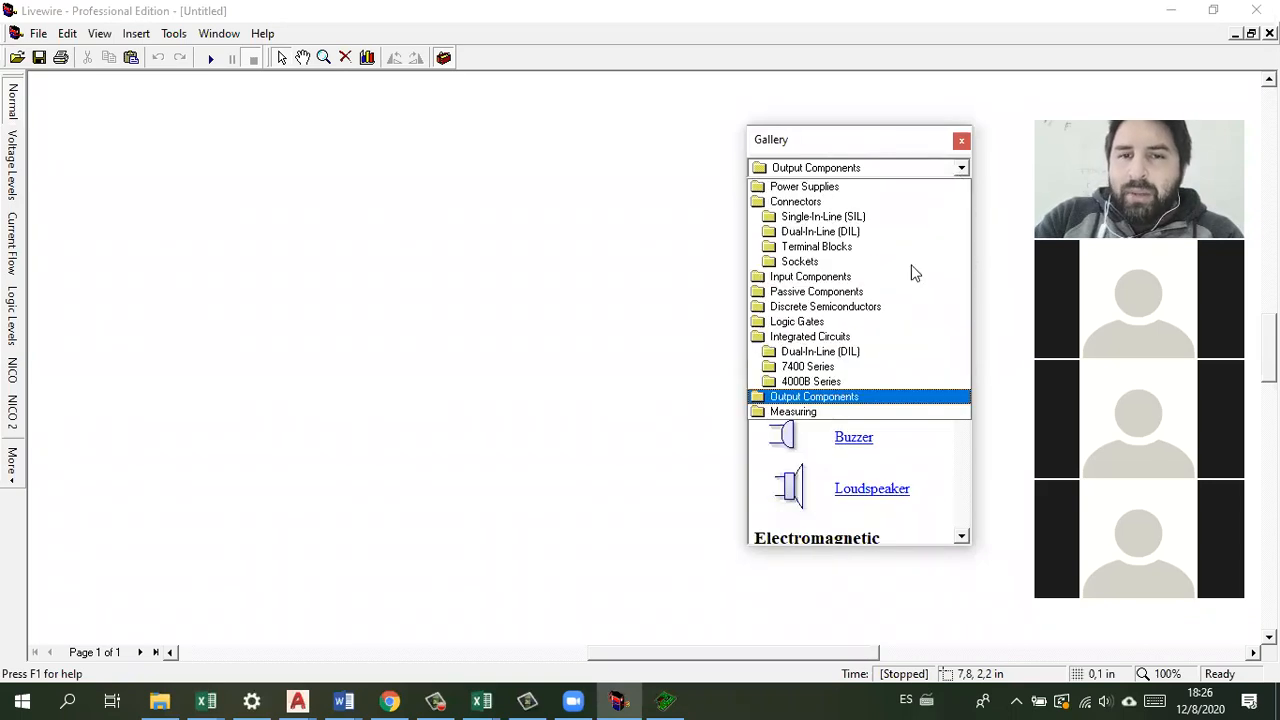
click(814, 410)
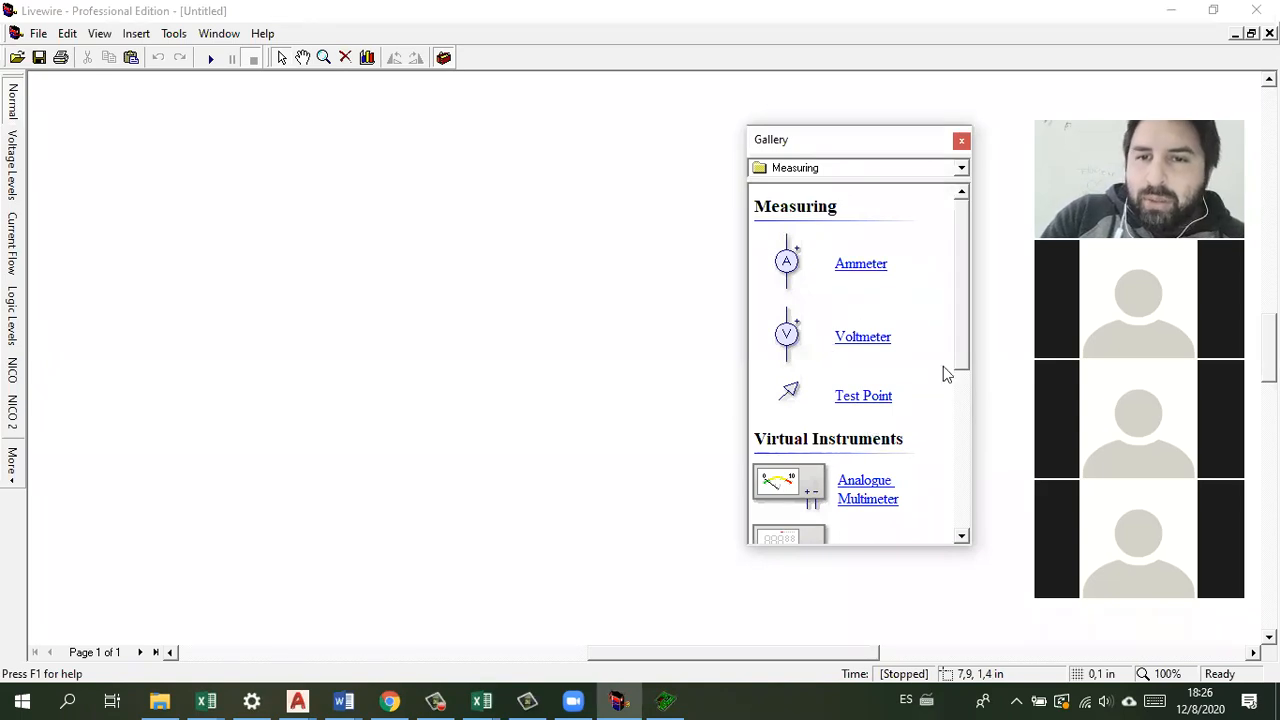
drag(963, 318, 963, 423)
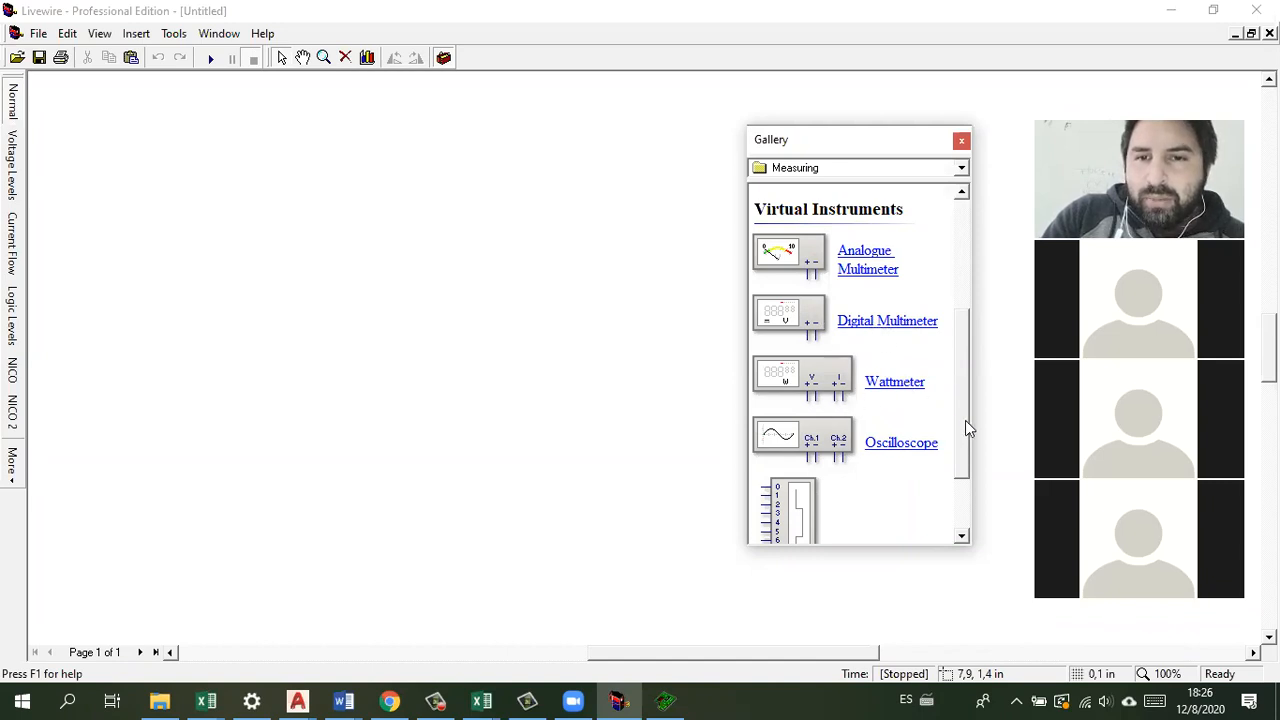
scroll(966, 428, down, 3)
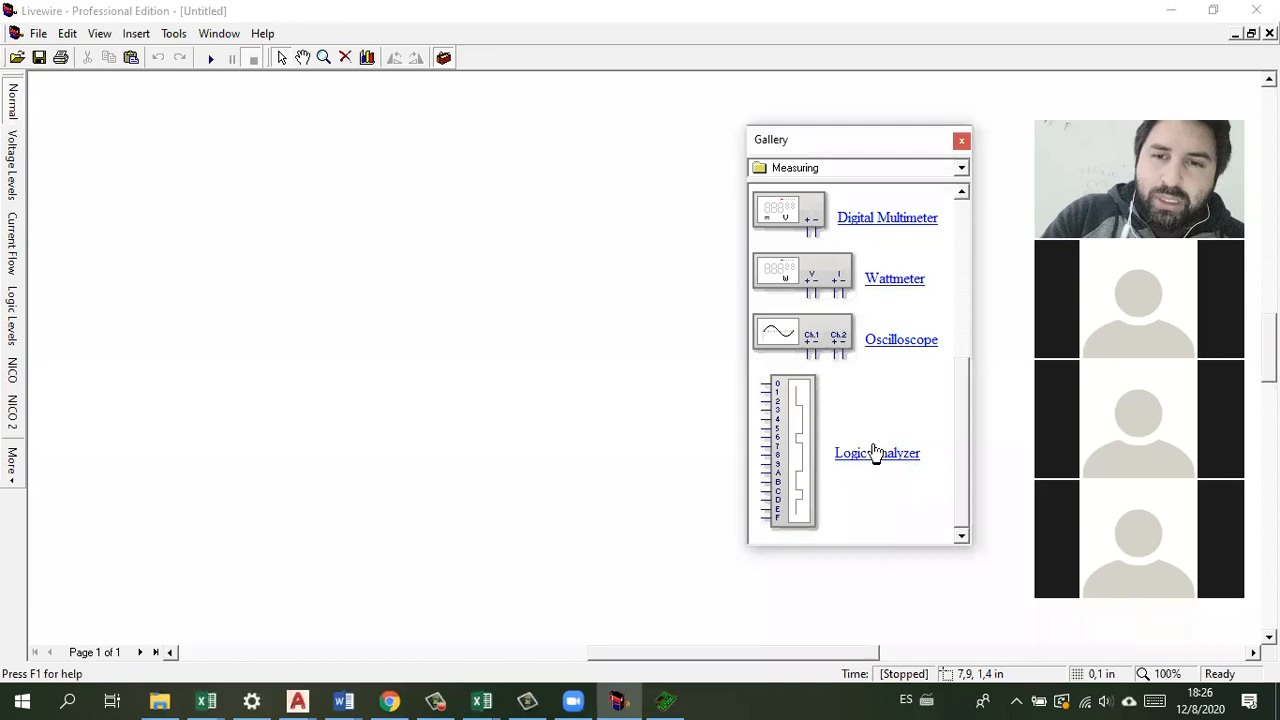
drag(964, 431, 964, 173)
Step: Switch the Gallery back to the Power Supplies category and look over its battery, cell, ground and voltage rails
click(963, 170)
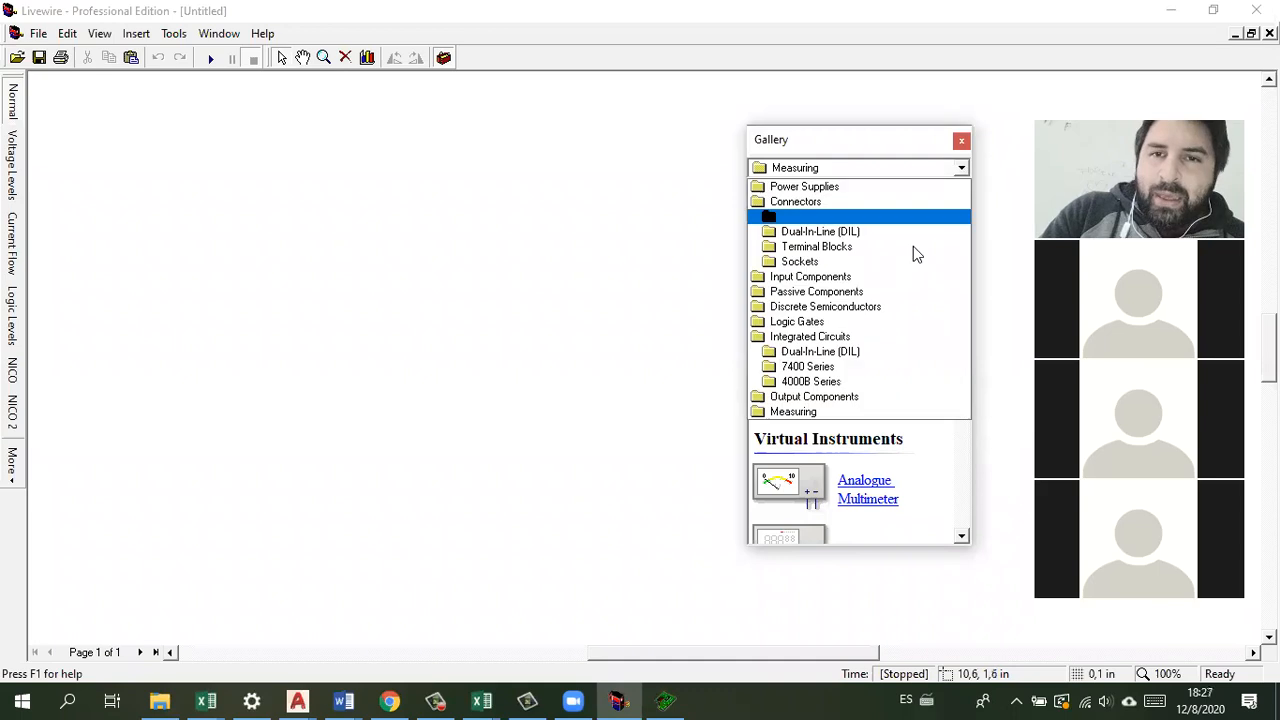
click(876, 190)
scroll(956, 263, down, 1)
scroll(940, 254, up, 1)
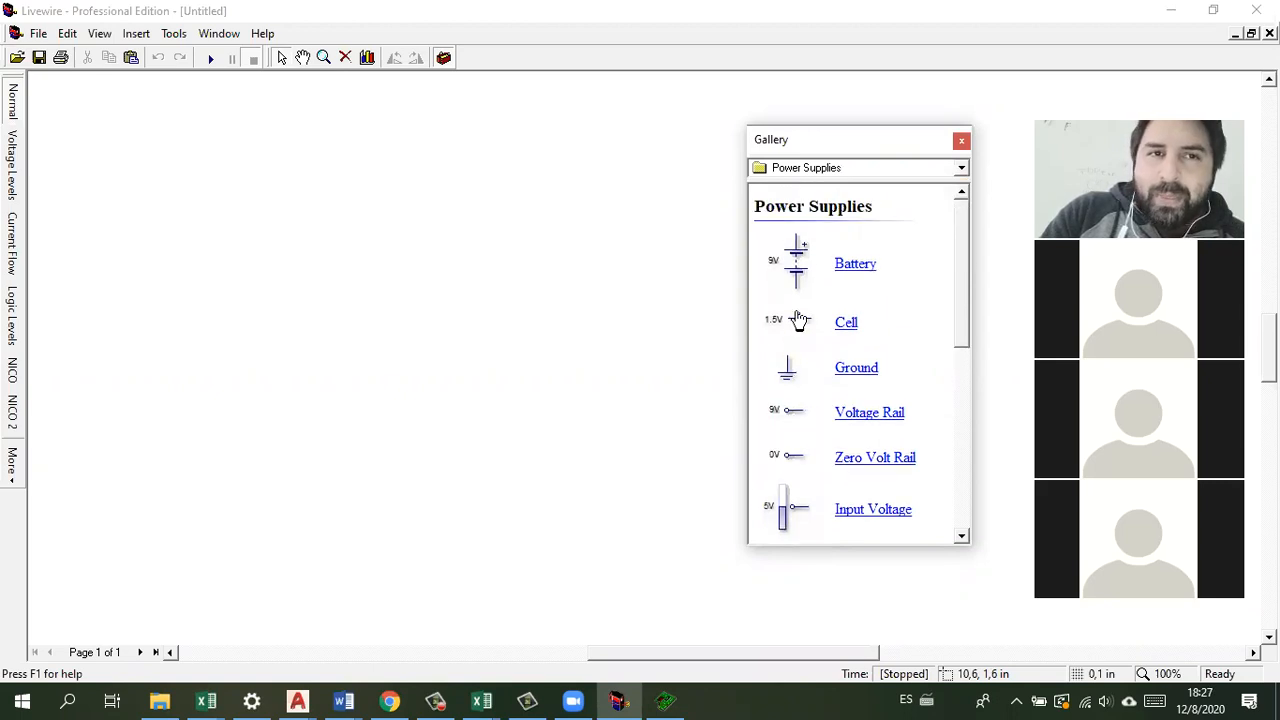
Step: Close the Gallery and show it again
click(960, 141)
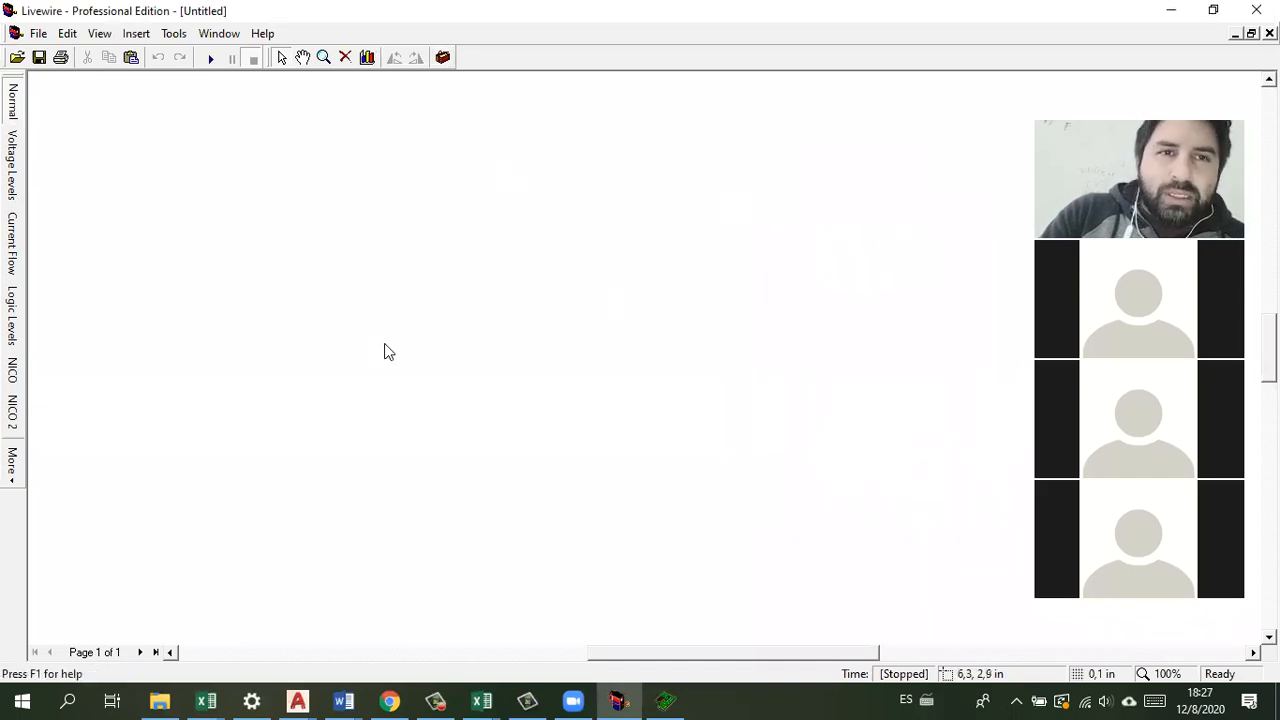
click(100, 34)
click(107, 35)
click(107, 35)
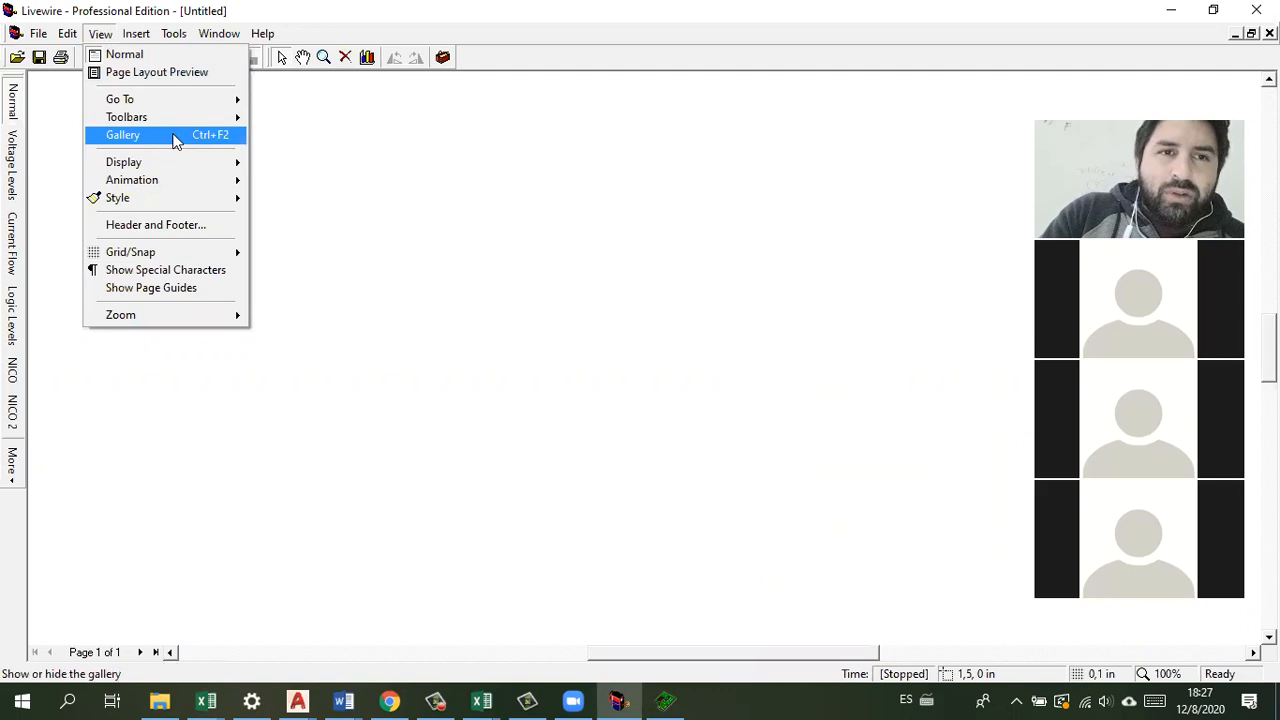
click(219, 141)
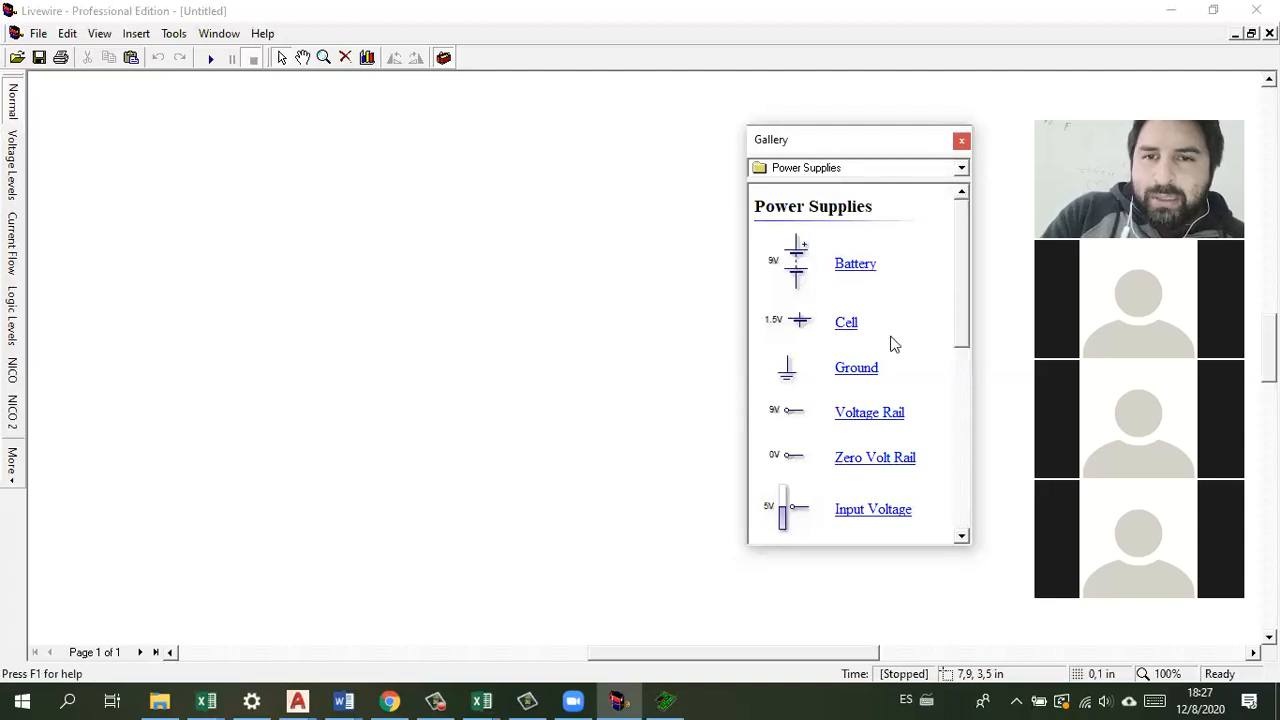
Step: Look through the power supplies down to the voltage and current sources and place a 9V battery on the empty sheet
drag(960, 278, 945, 405)
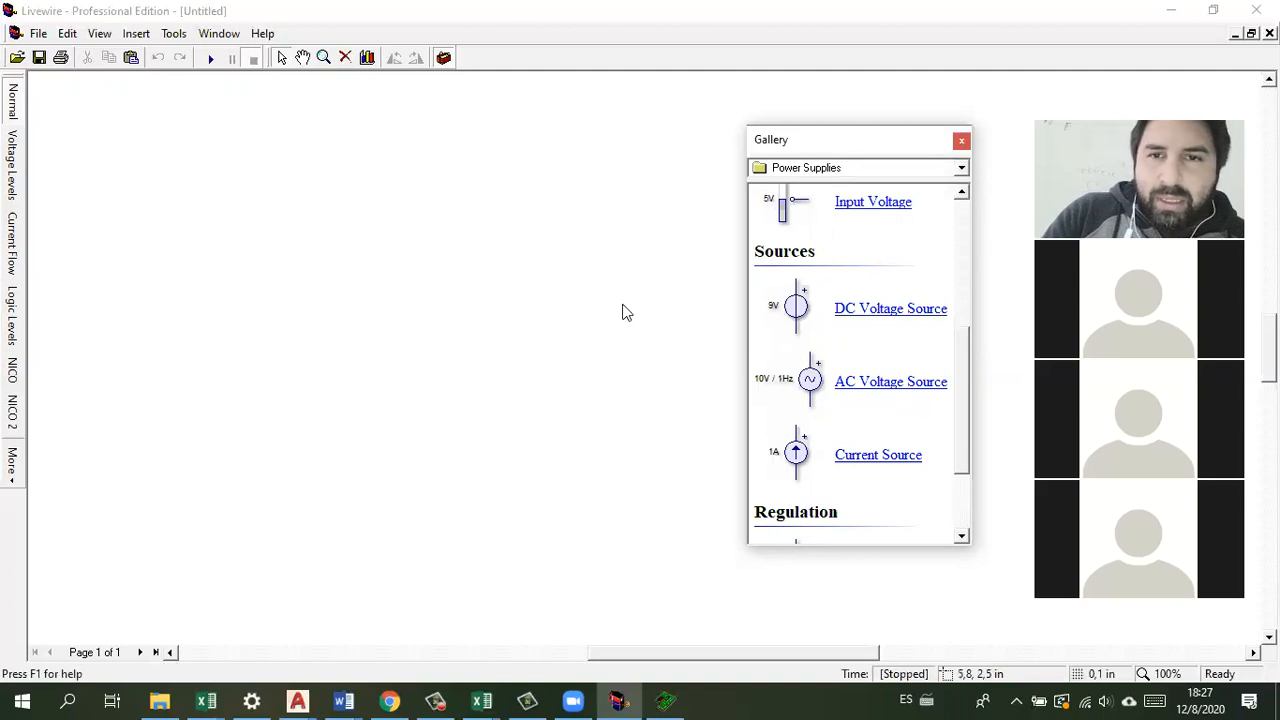
drag(967, 349, 975, 206)
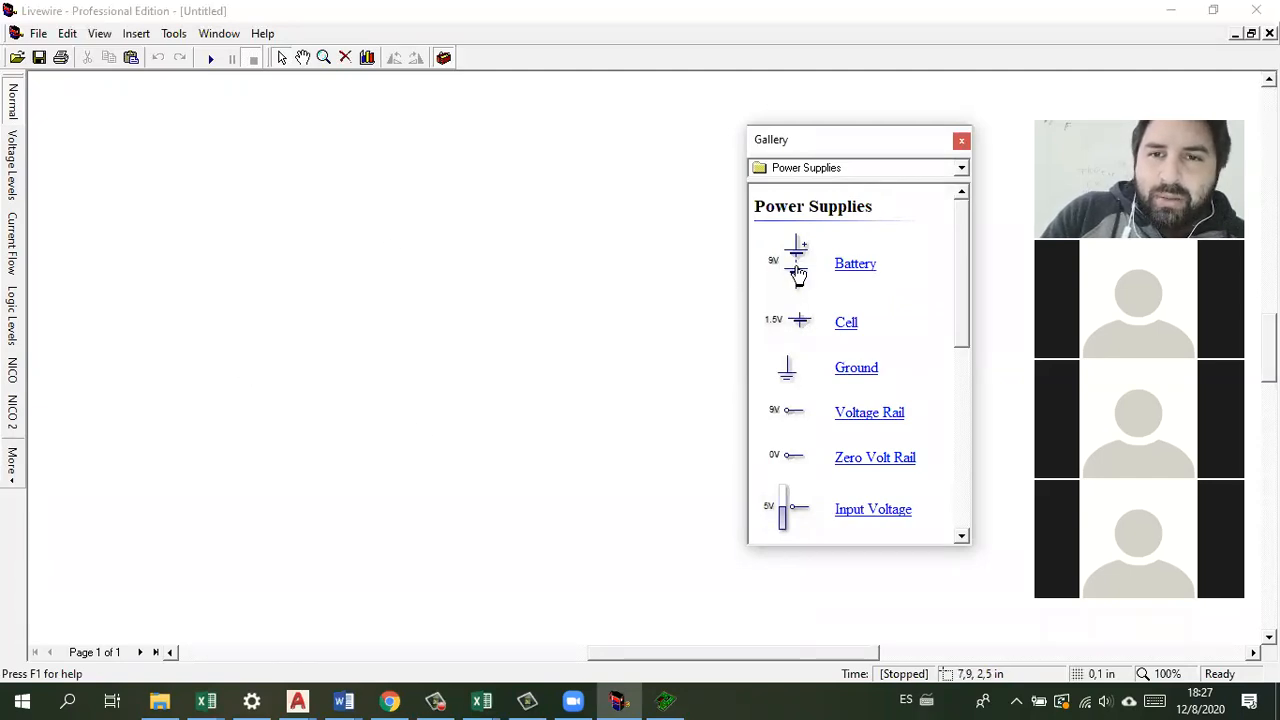
drag(796, 268, 277, 303)
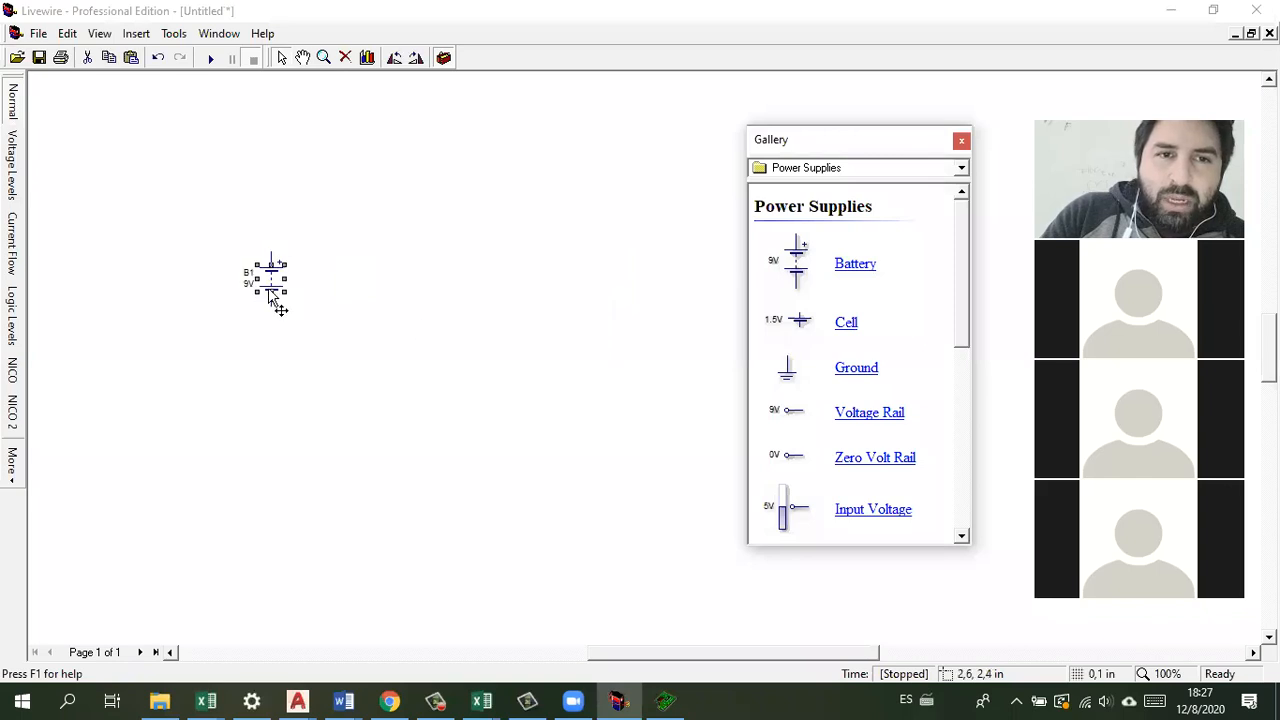
Step: Place a 1K resistor from the Passive Components category on the sheet, above and to the right of the battery
click(962, 170)
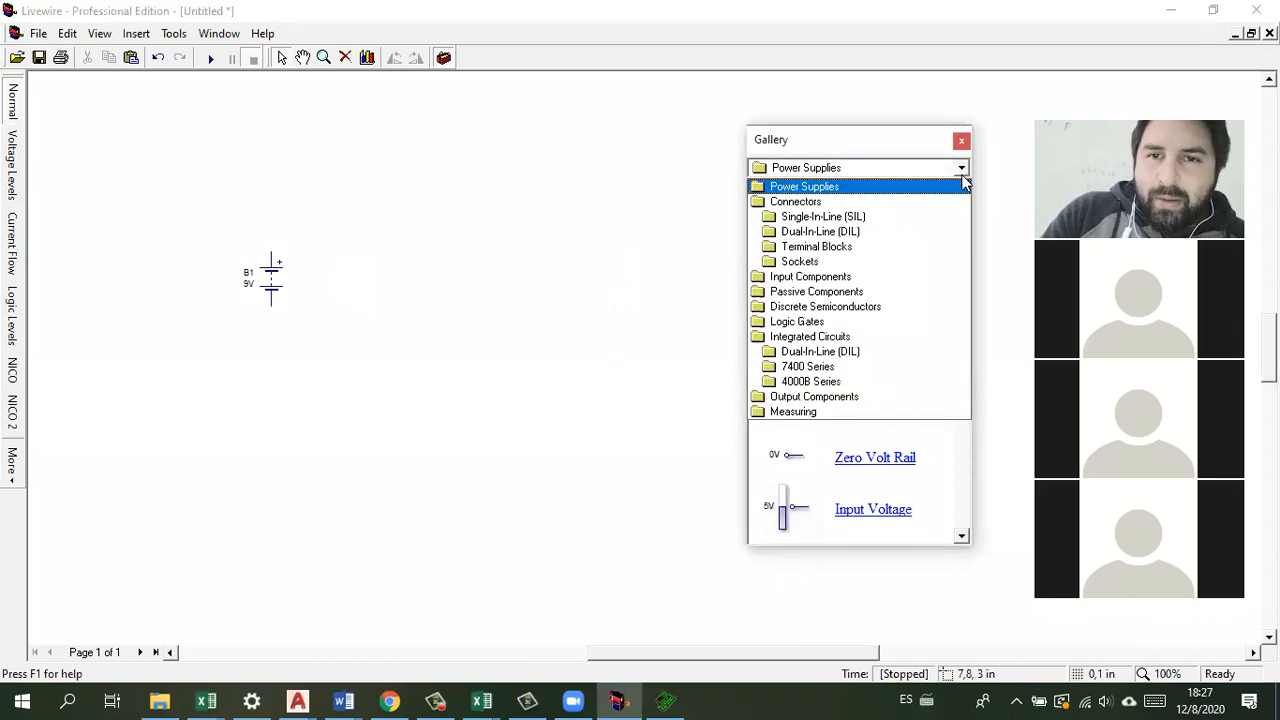
click(935, 275)
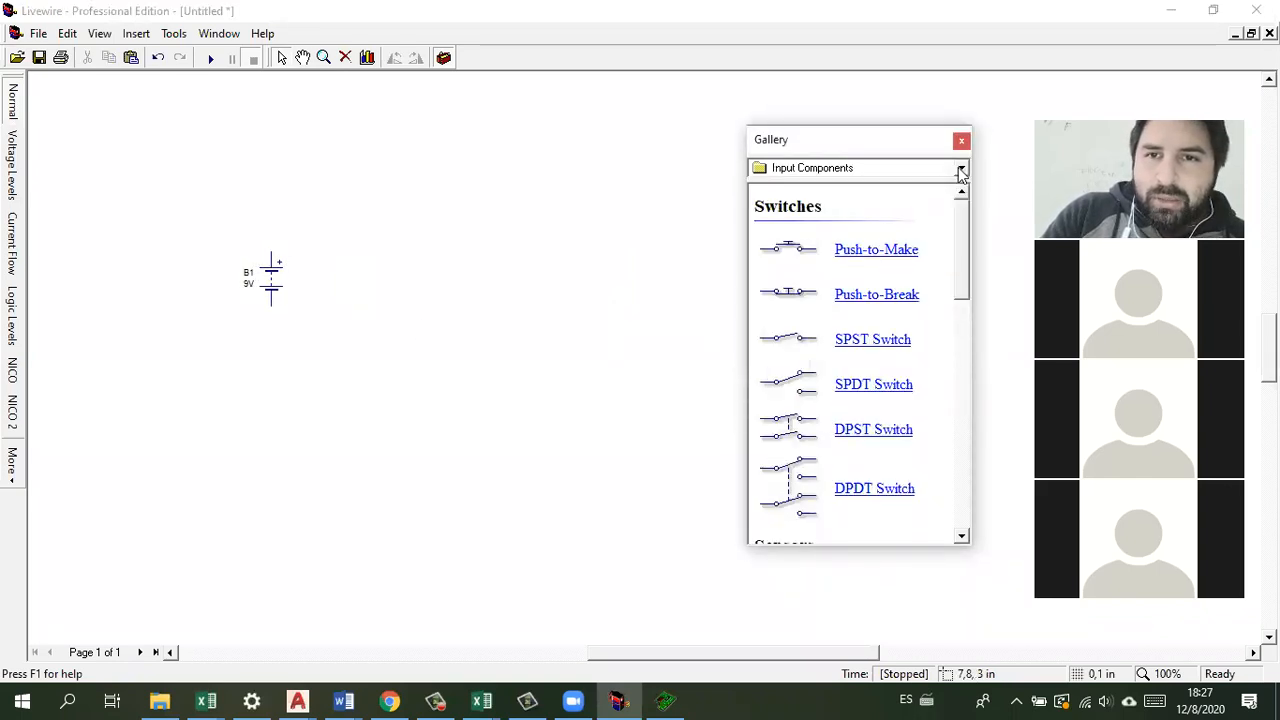
click(961, 168)
click(907, 287)
drag(795, 262, 430, 240)
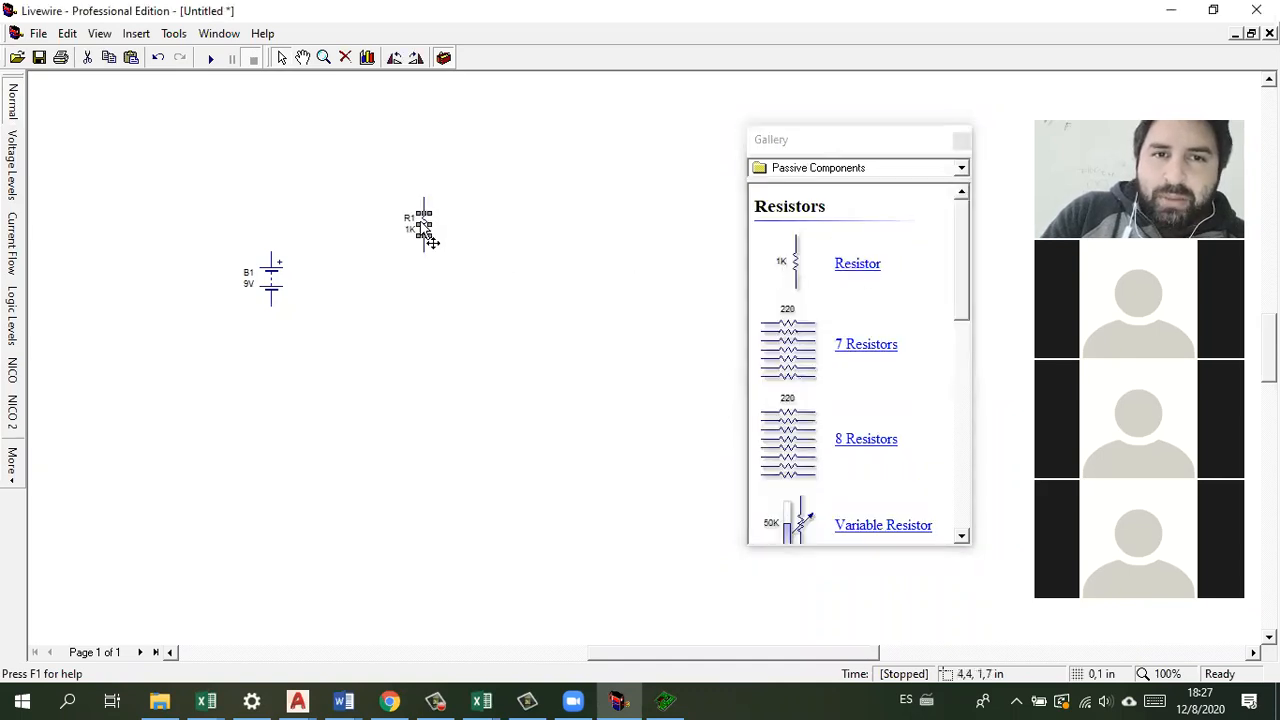
Step: Set the battery's value to 12 V, trying several unit prefixes before leaving the prefix blank
click(274, 296)
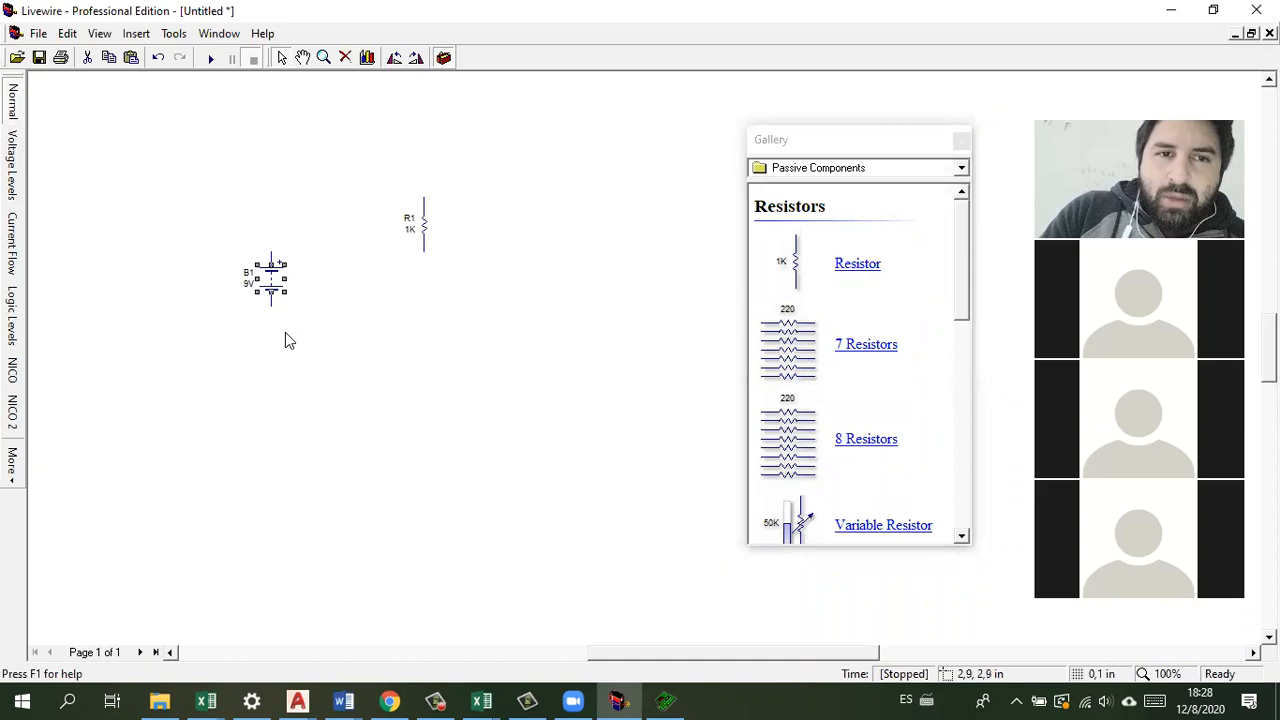
double_click(271, 279)
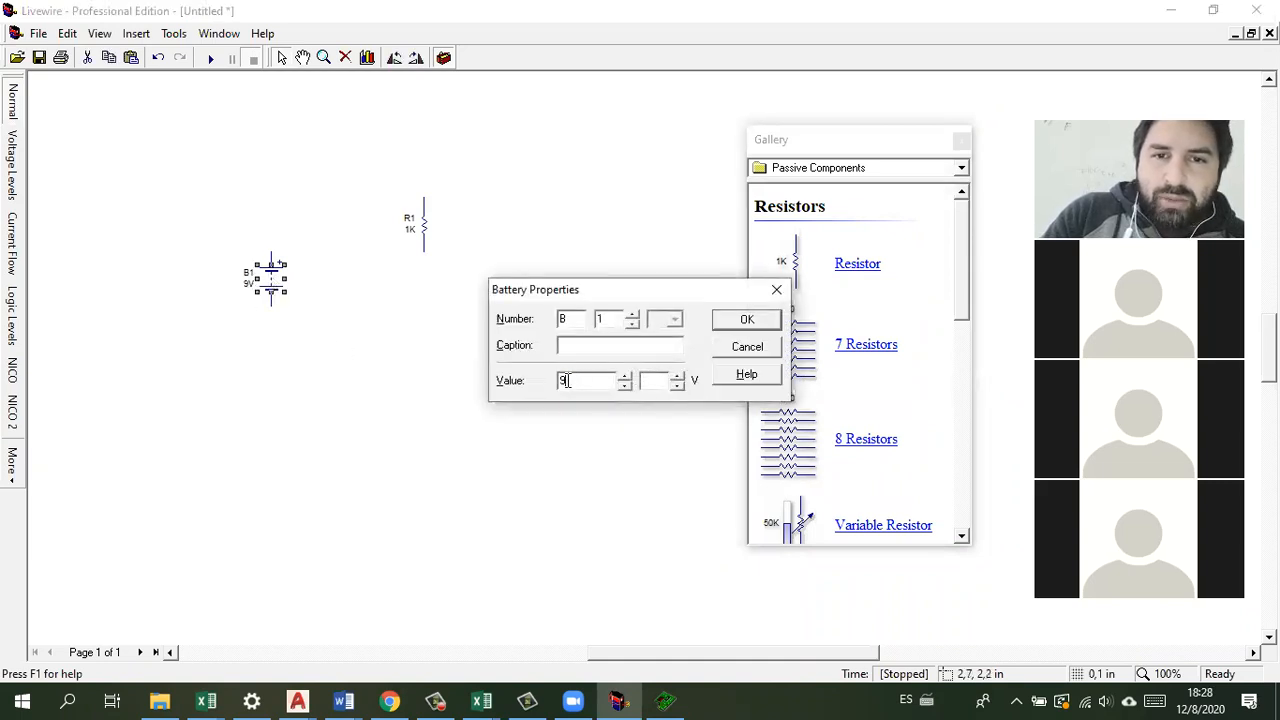
drag(538, 379, 537, 375)
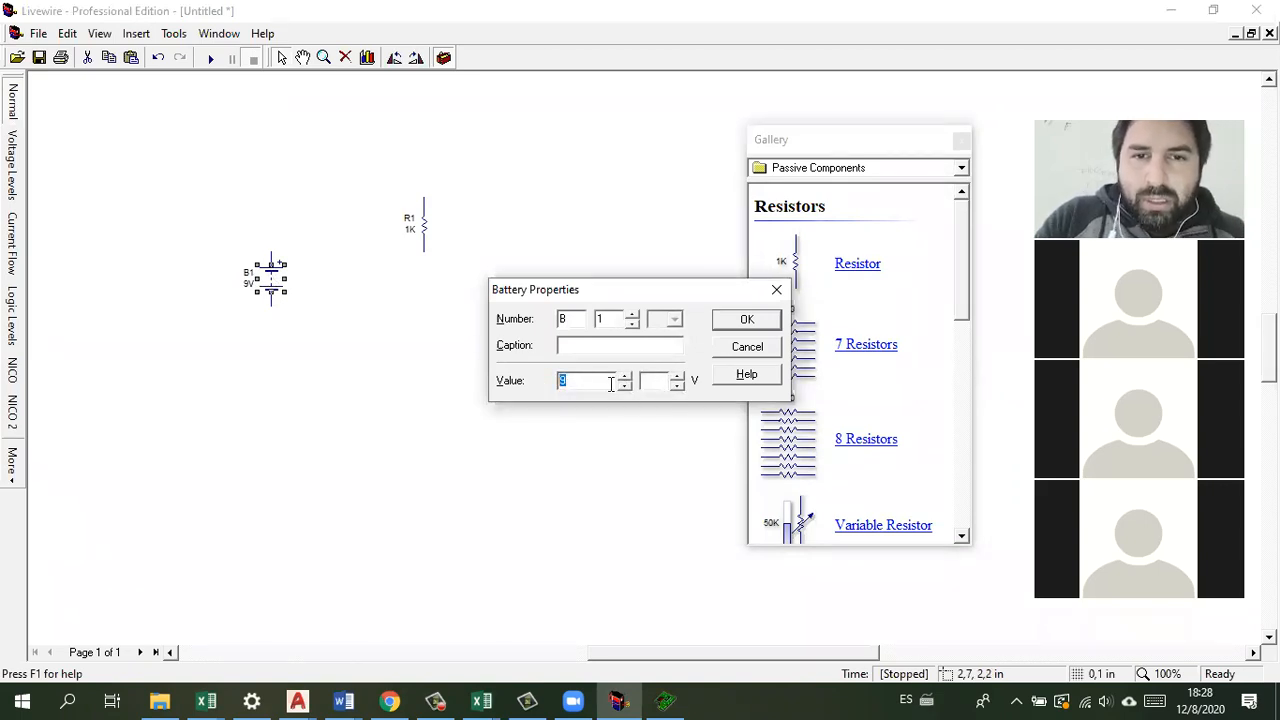
click(676, 386)
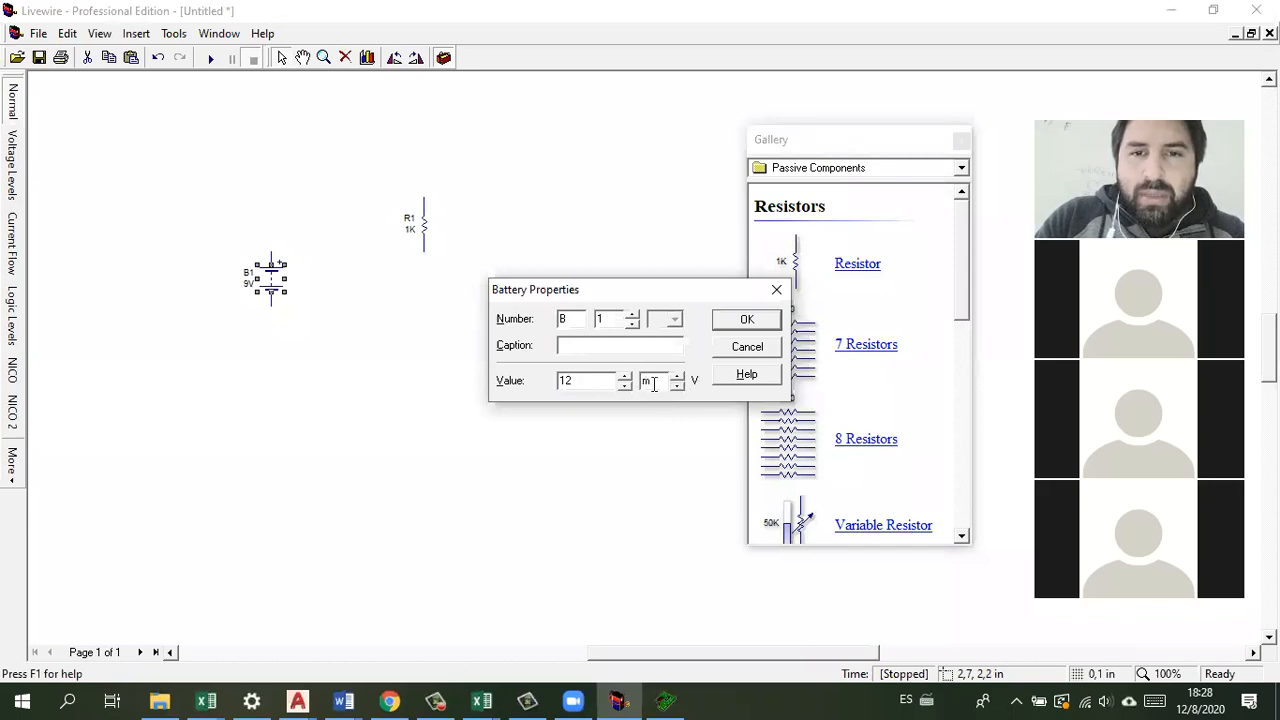
click(676, 379)
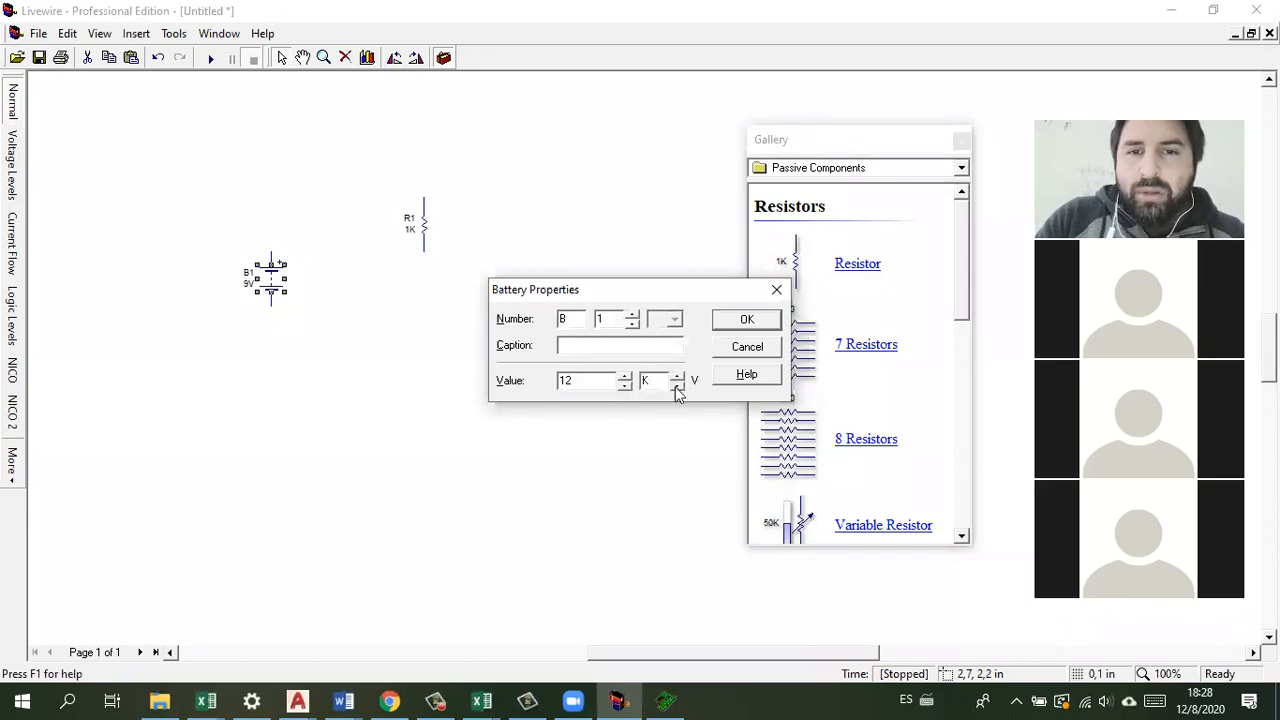
click(677, 388)
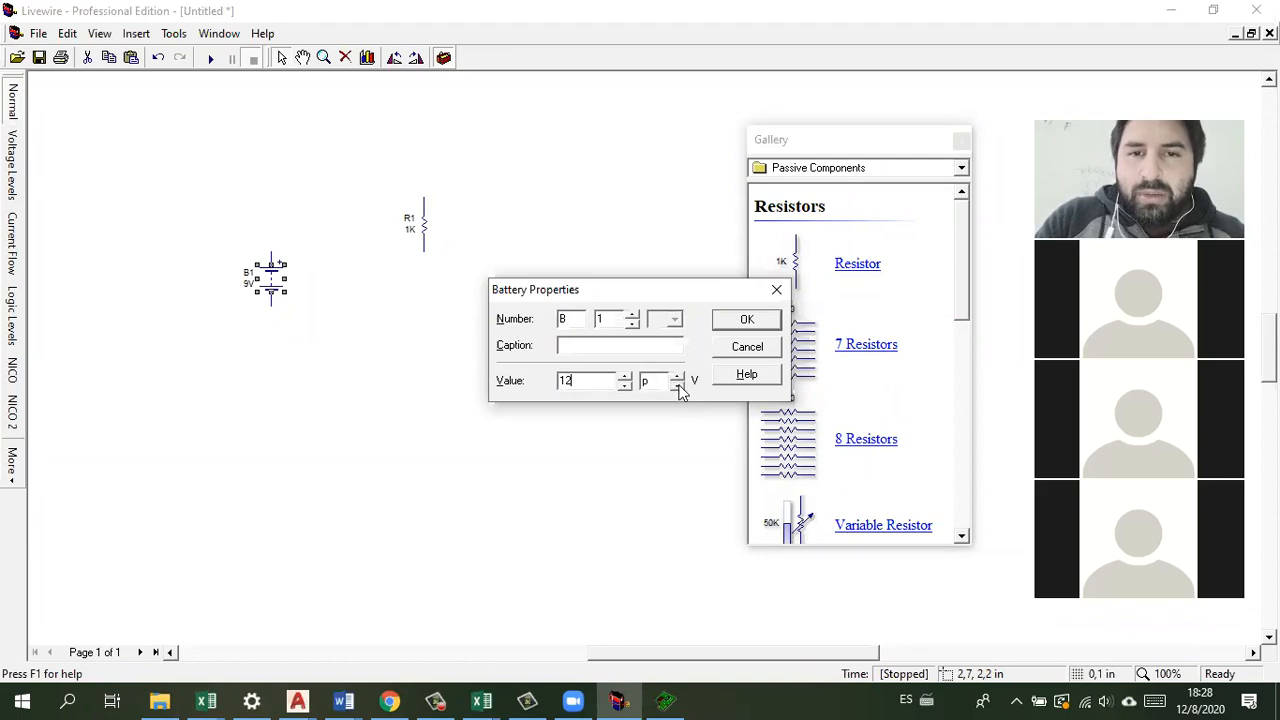
click(677, 377)
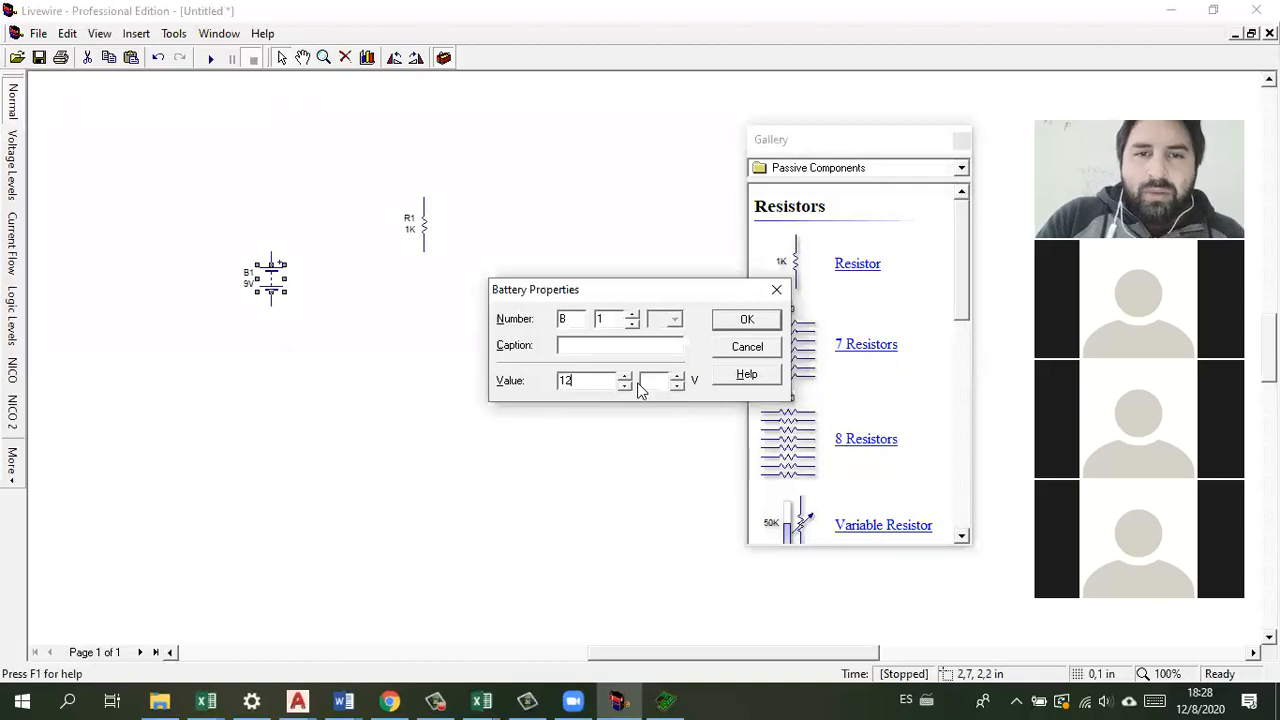
Step: Renumber the battery as V1 and give it the caption "Fuente 1"
click(596, 346)
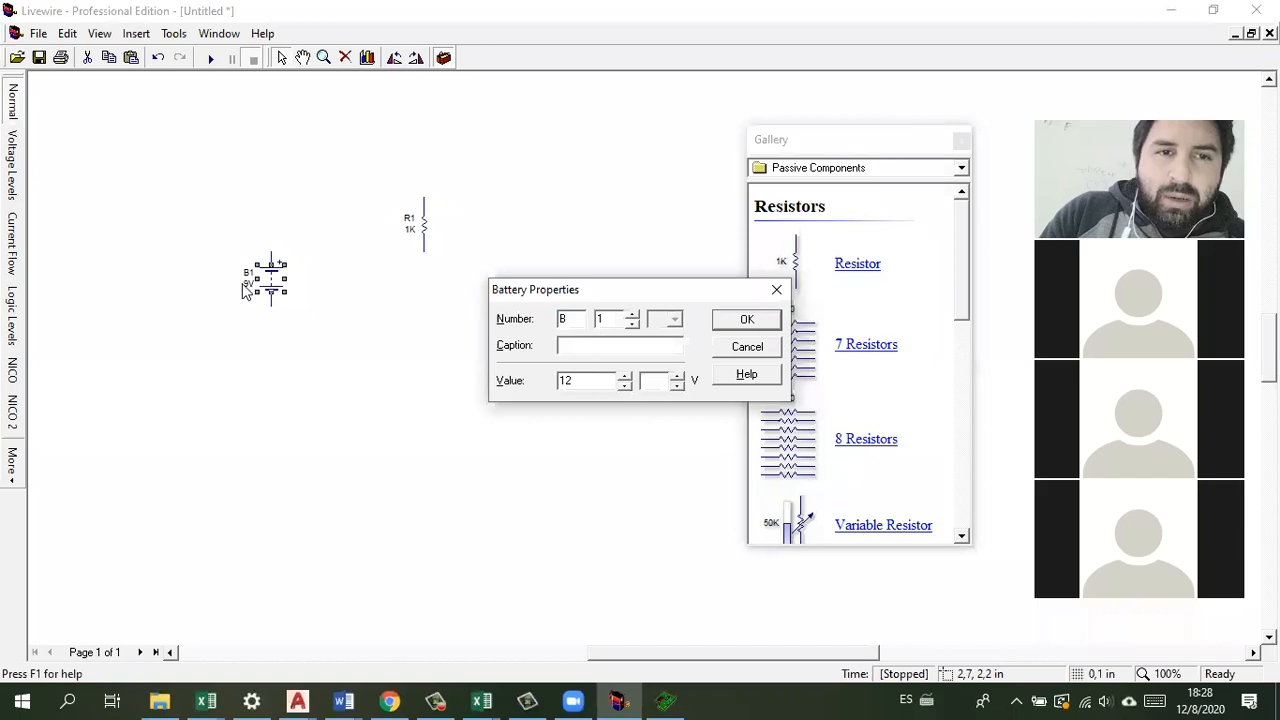
double_click(572, 319)
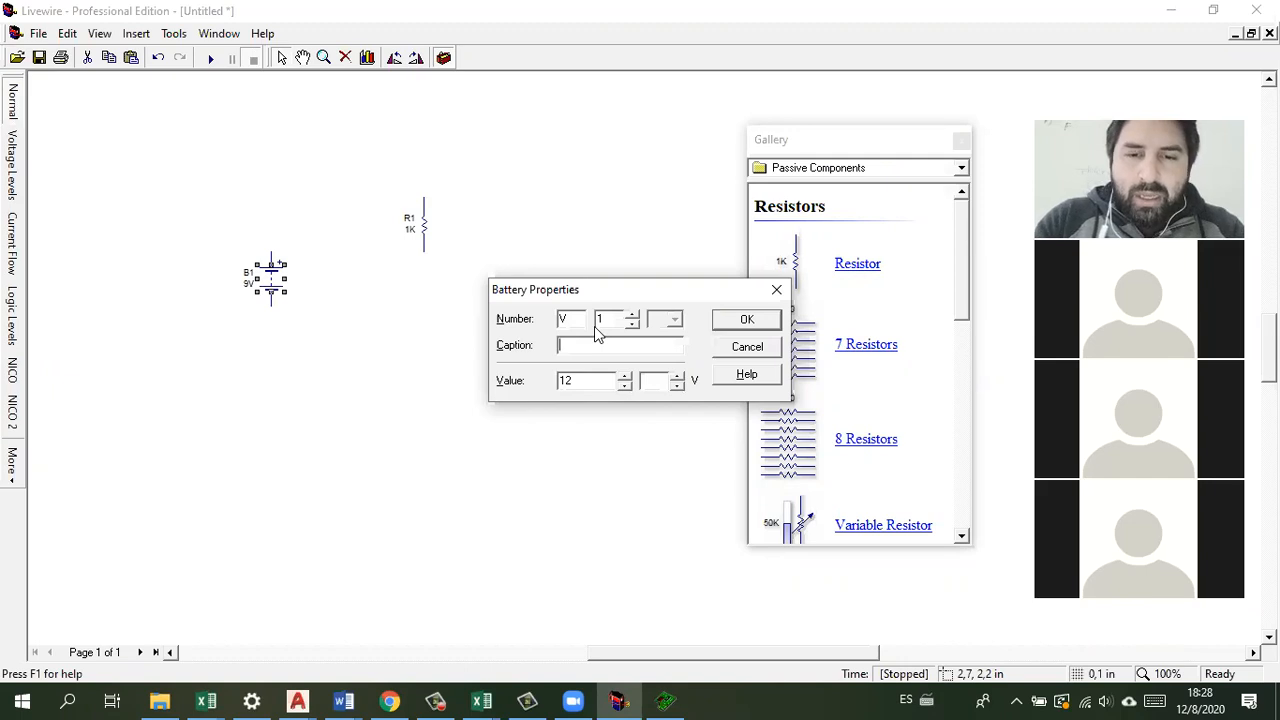
text(Fuente 1)
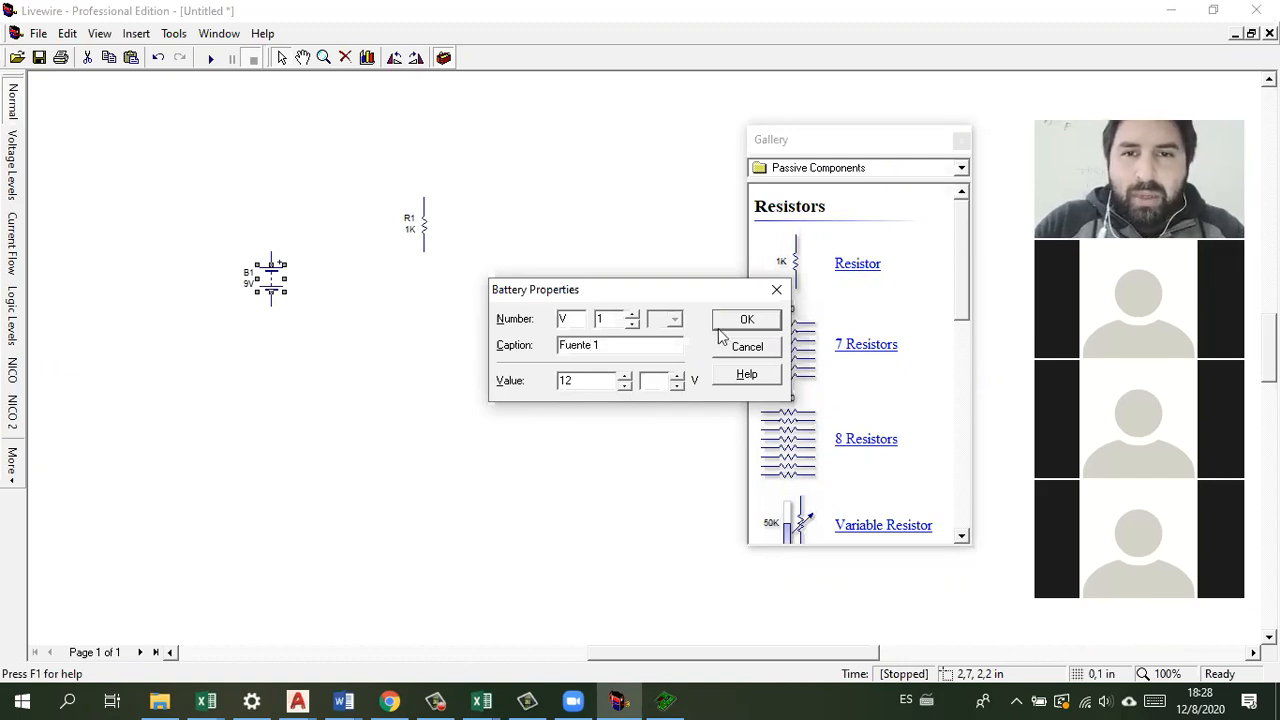
click(749, 322)
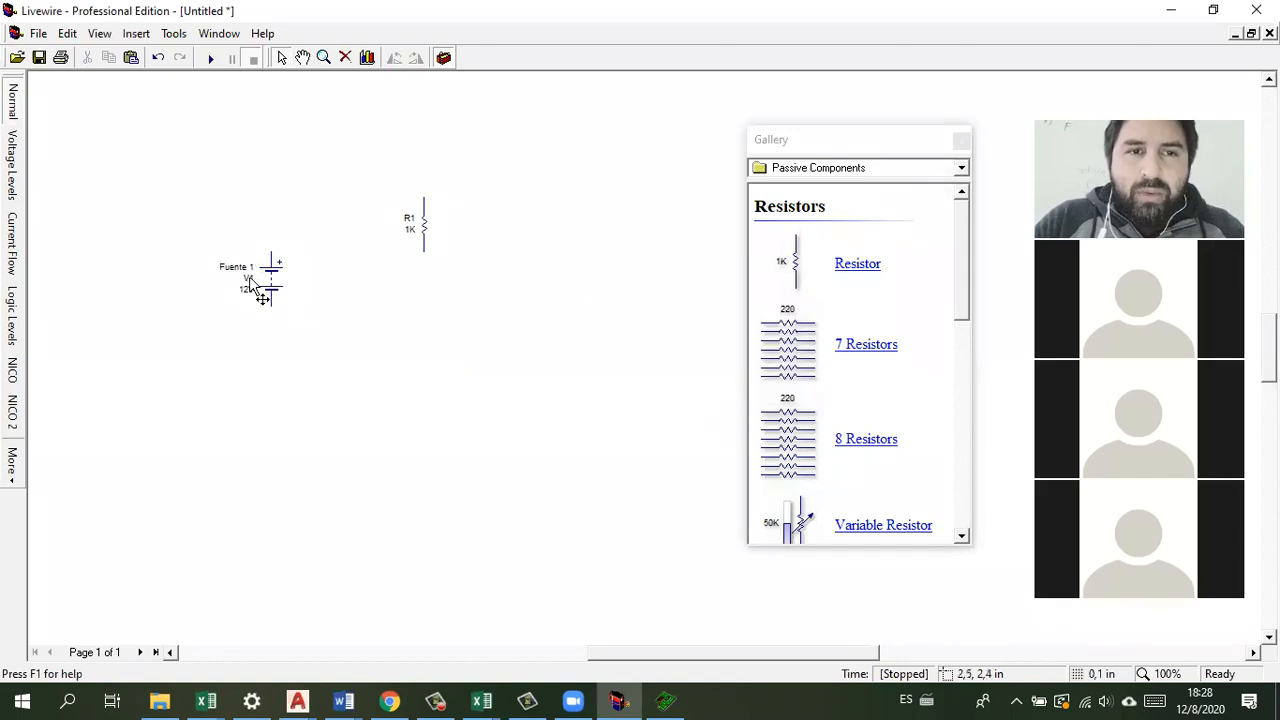
Step: Set resistor R1's value to 470 Ω with no unit prefix
click(425, 229)
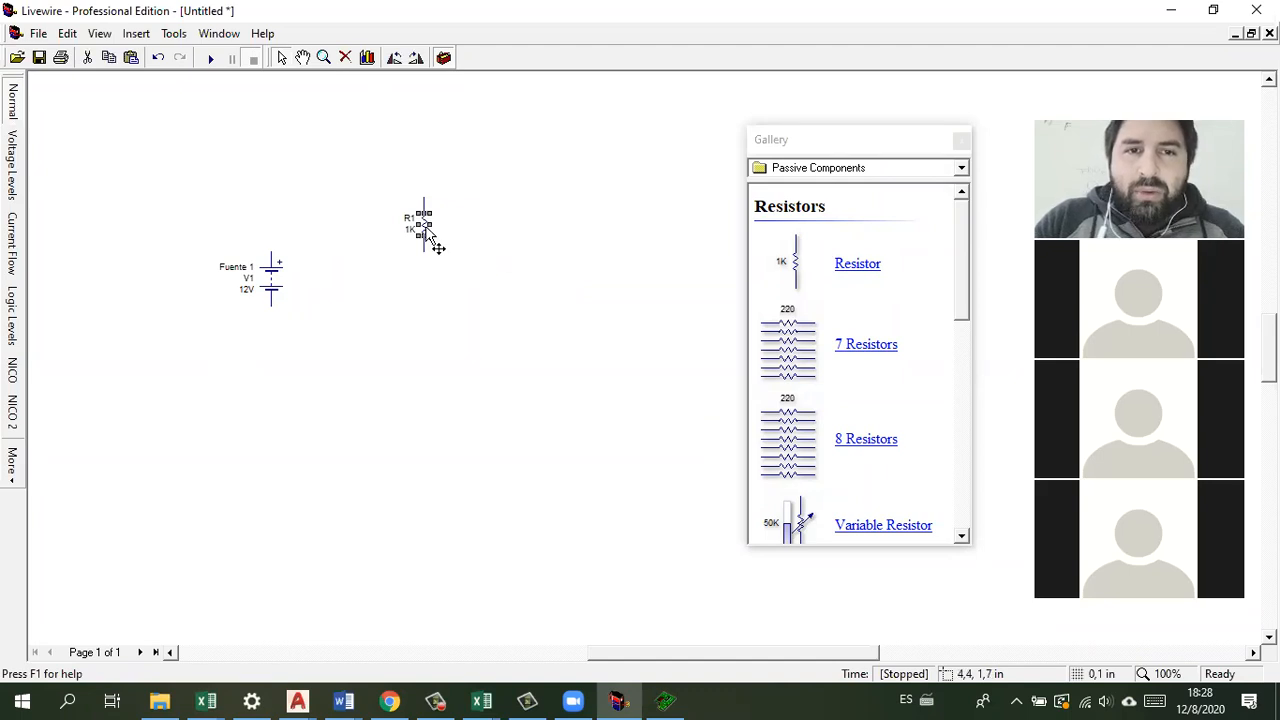
double_click(428, 238)
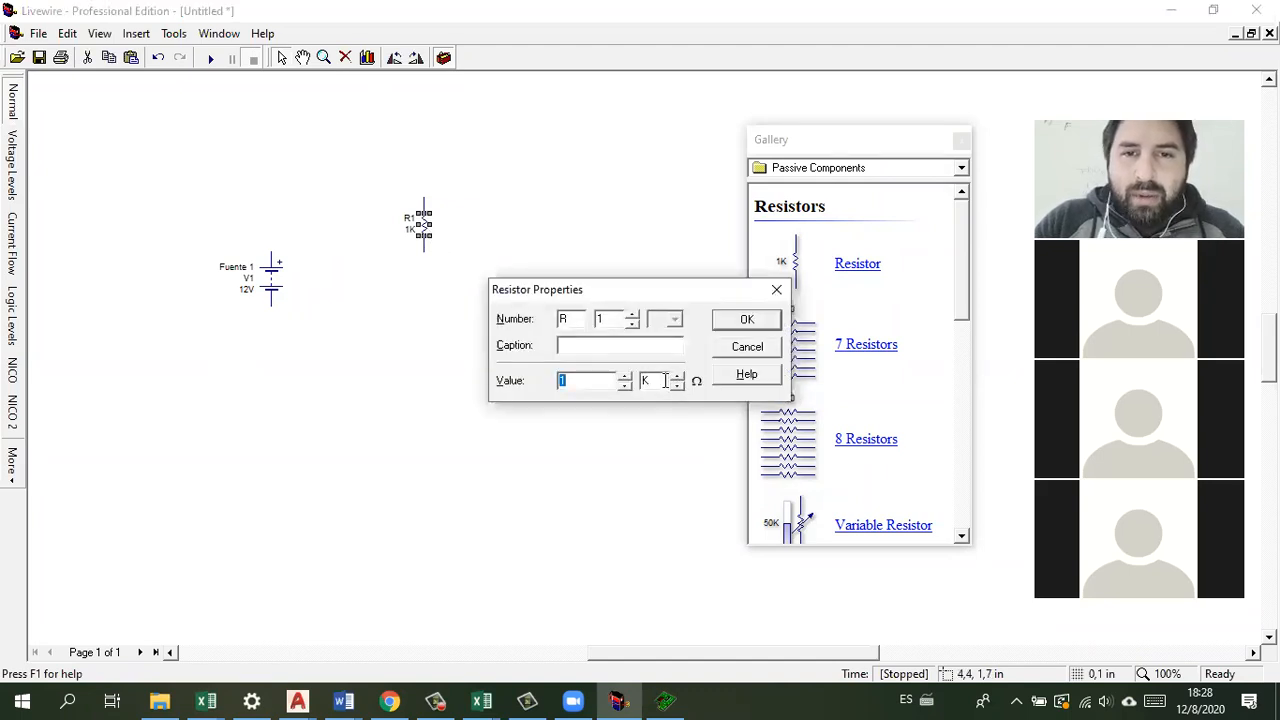
click(581, 378)
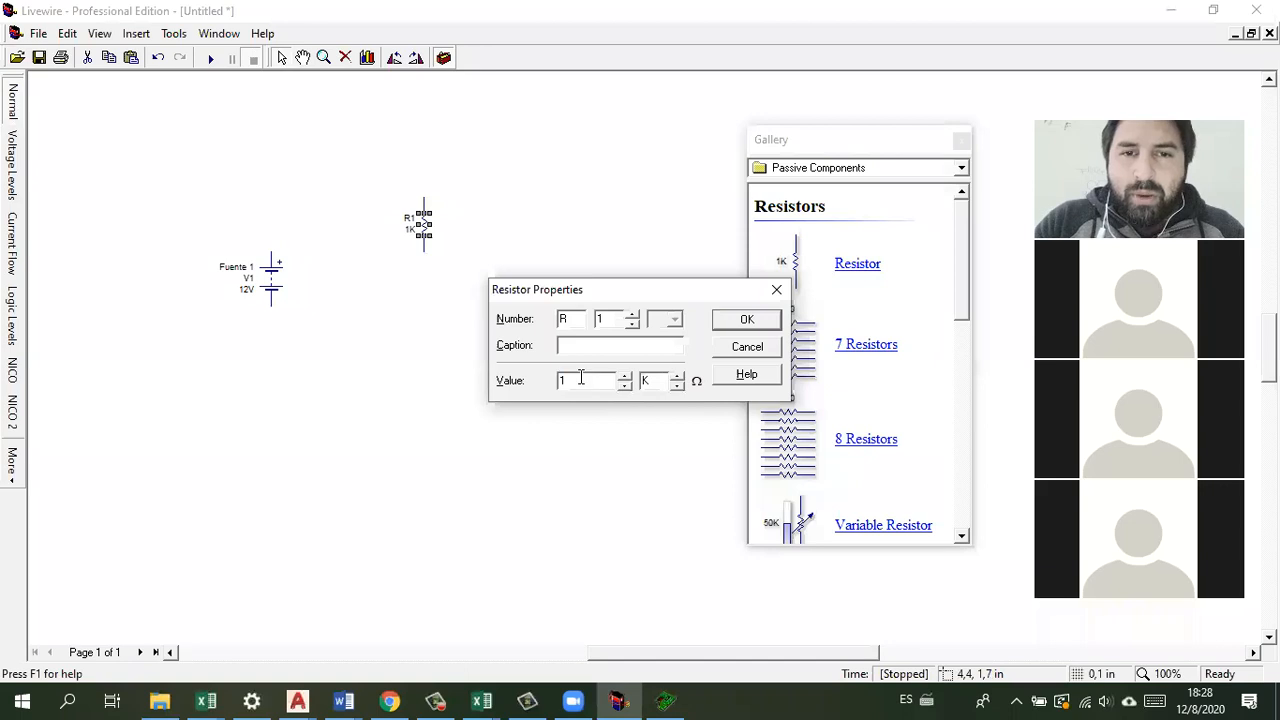
click(677, 378)
click(677, 385)
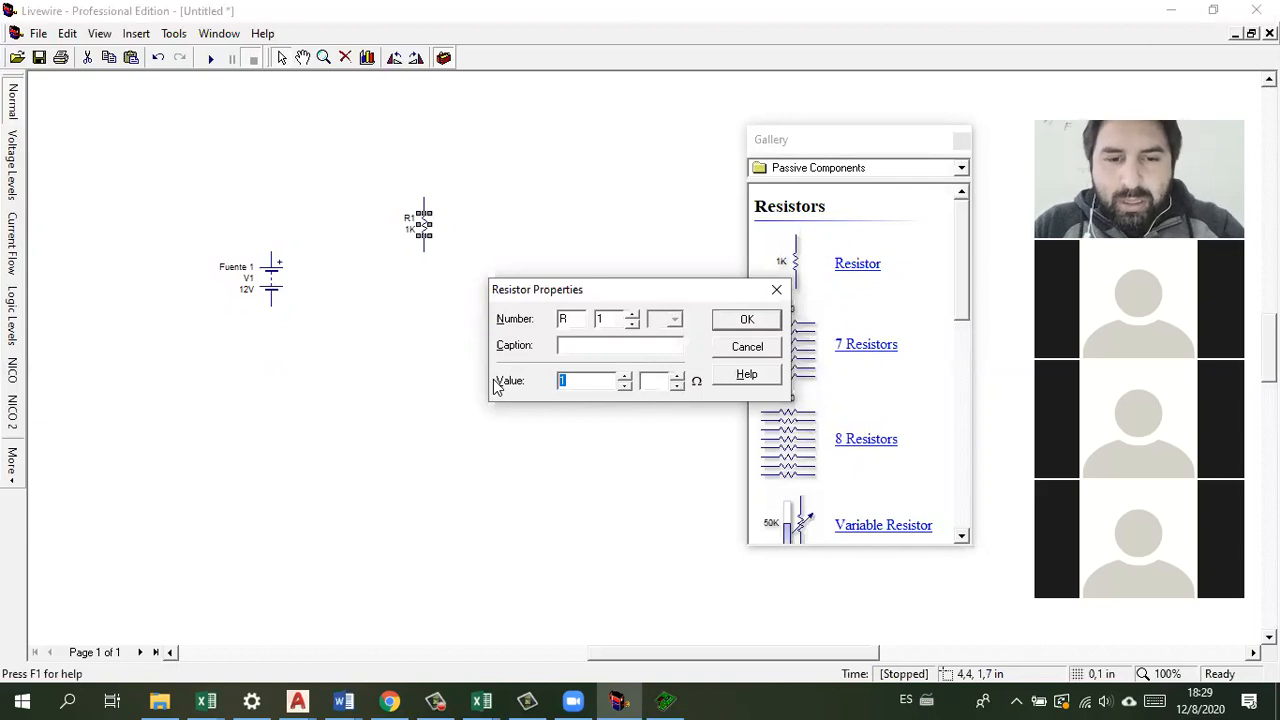
text(470)
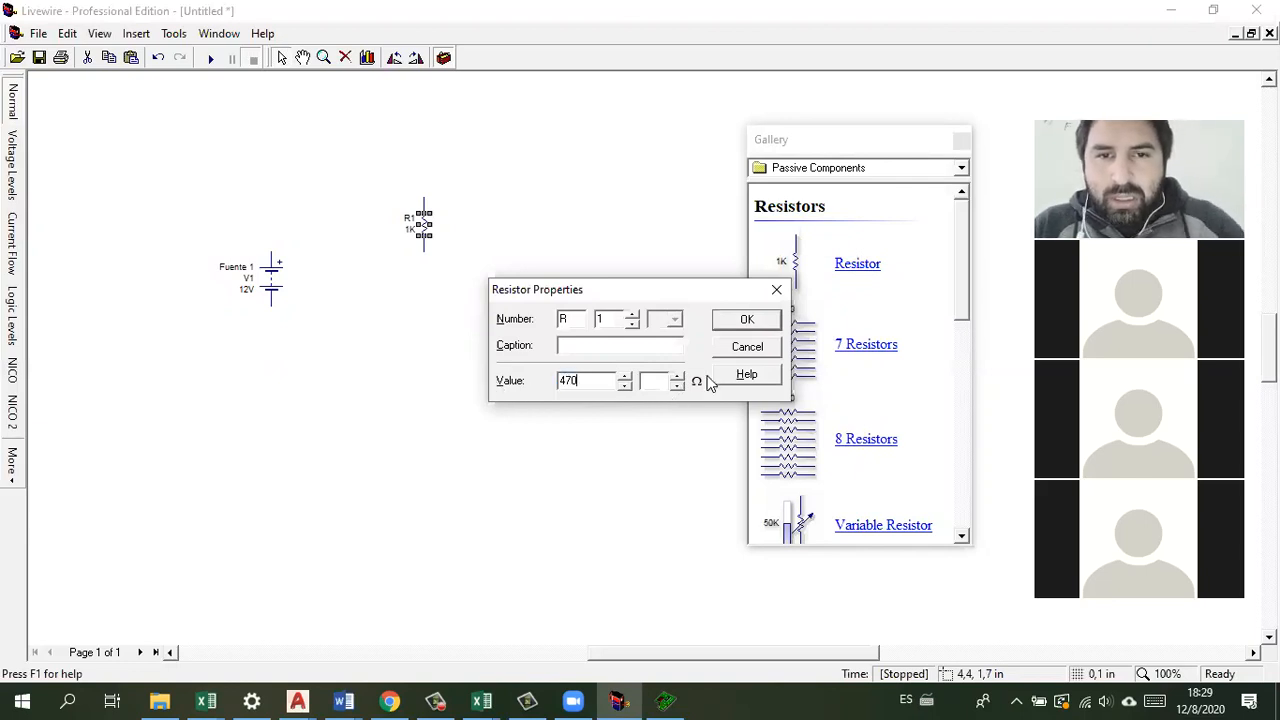
click(747, 319)
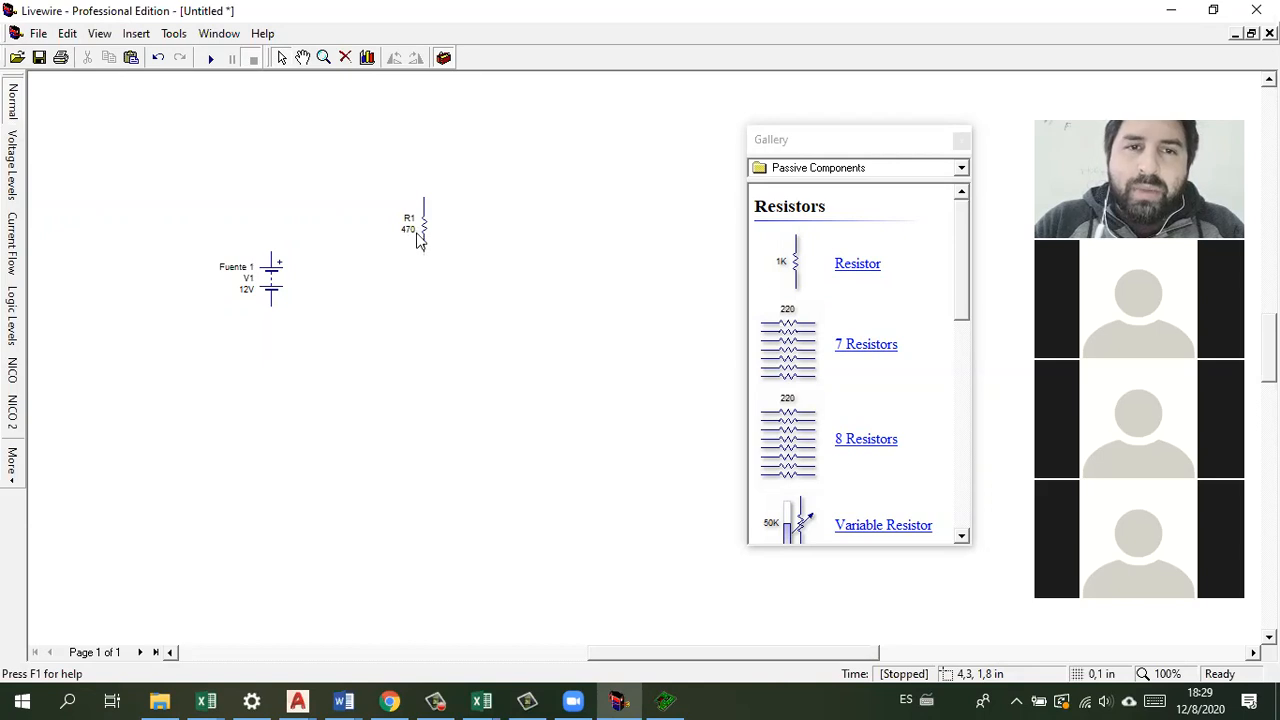
click(423, 230)
click(435, 297)
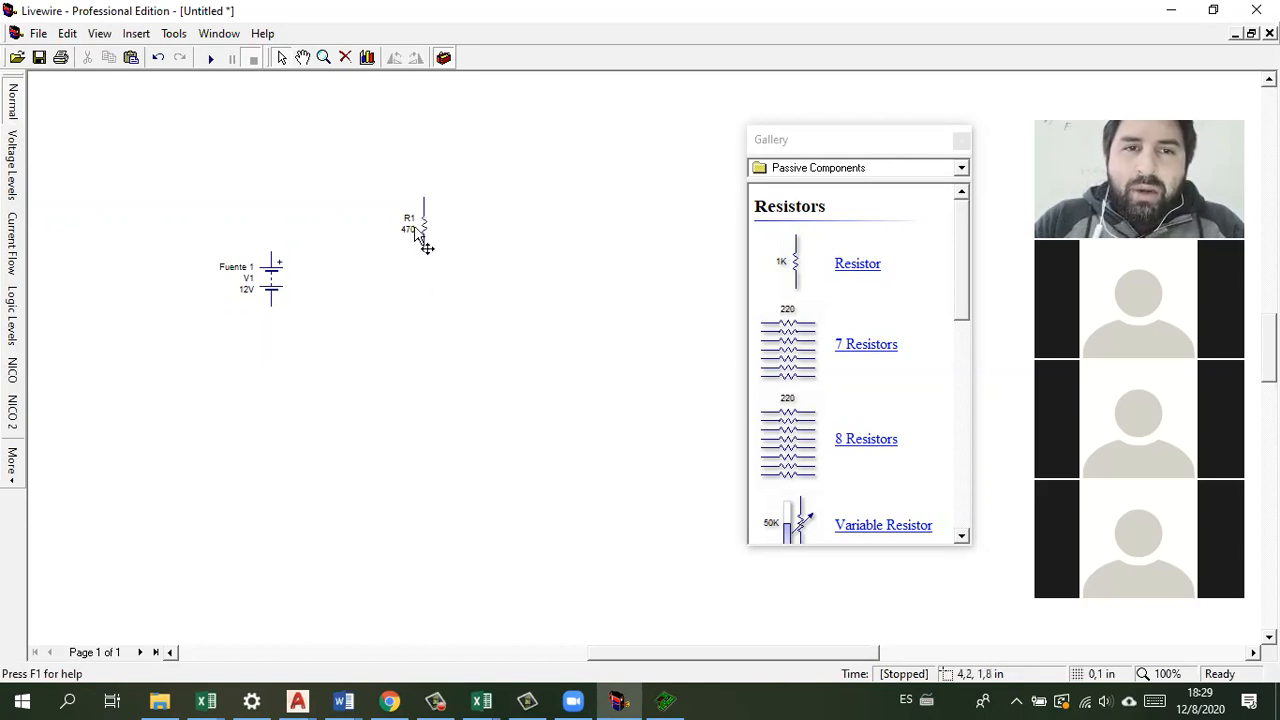
click(424, 228)
click(452, 245)
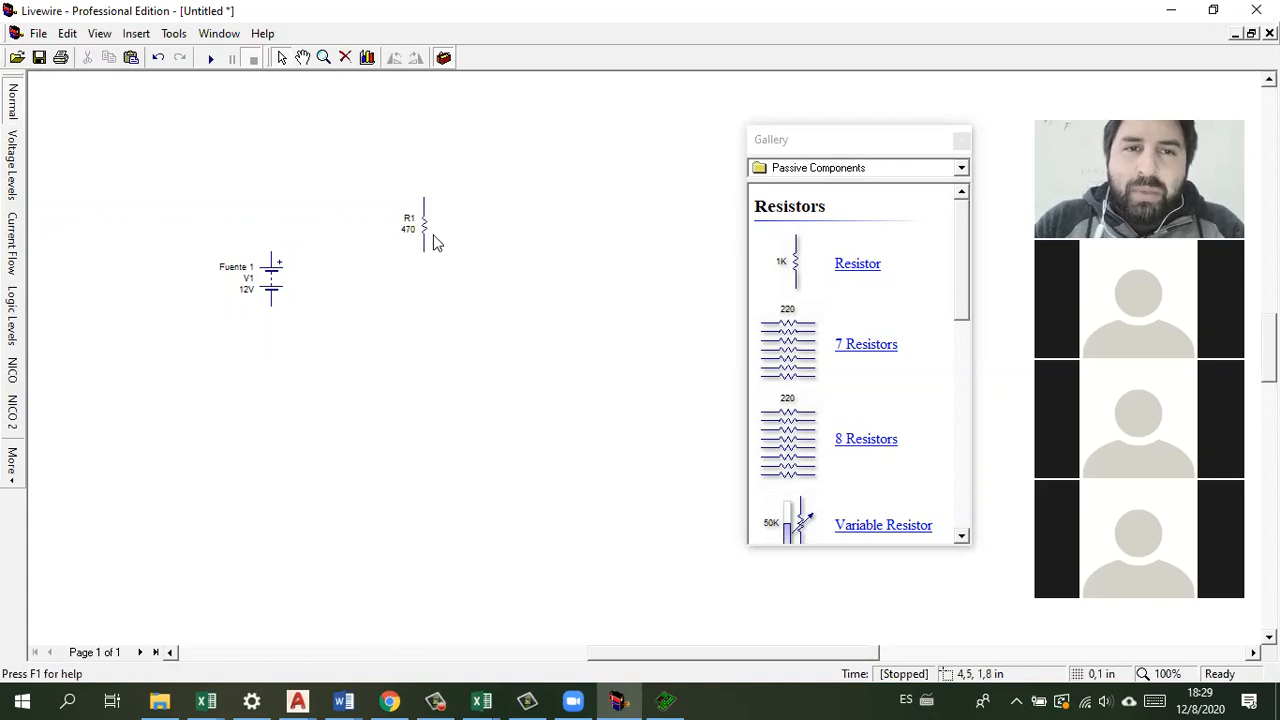
right_click(426, 232)
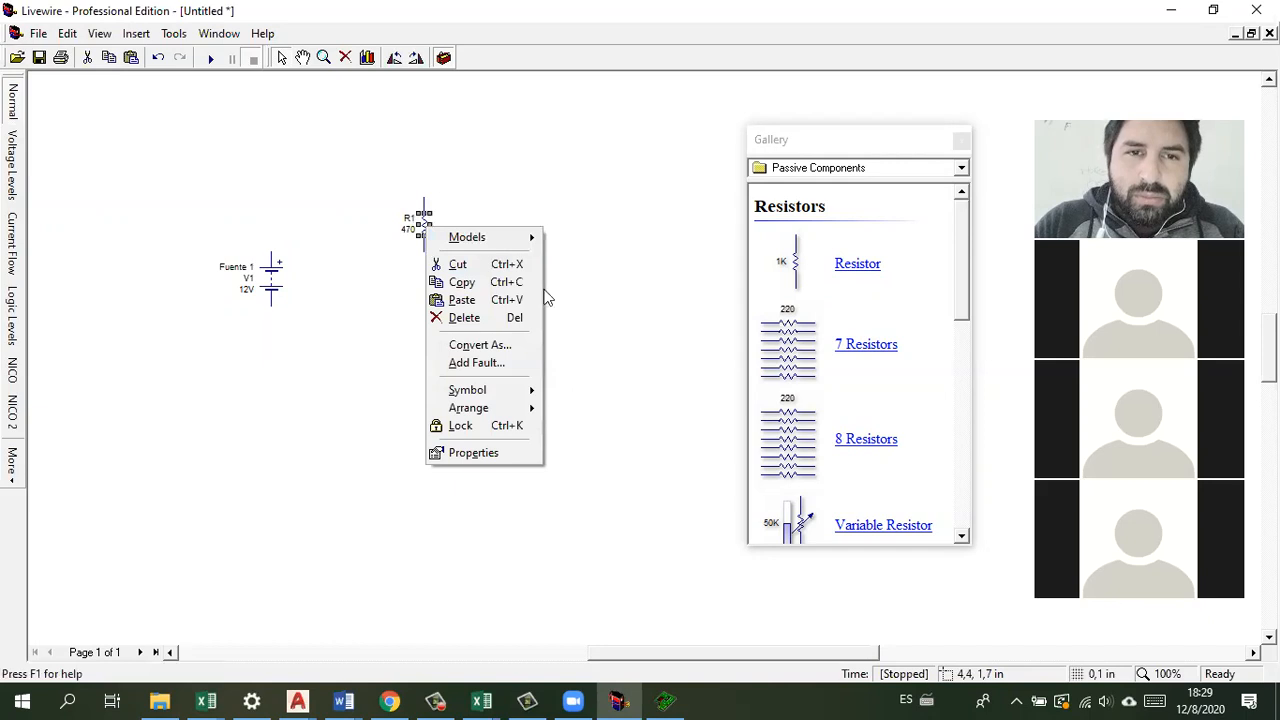
click(628, 292)
Step: Rotate resistor R1 by 90° so it lies horizontally
click(425, 230)
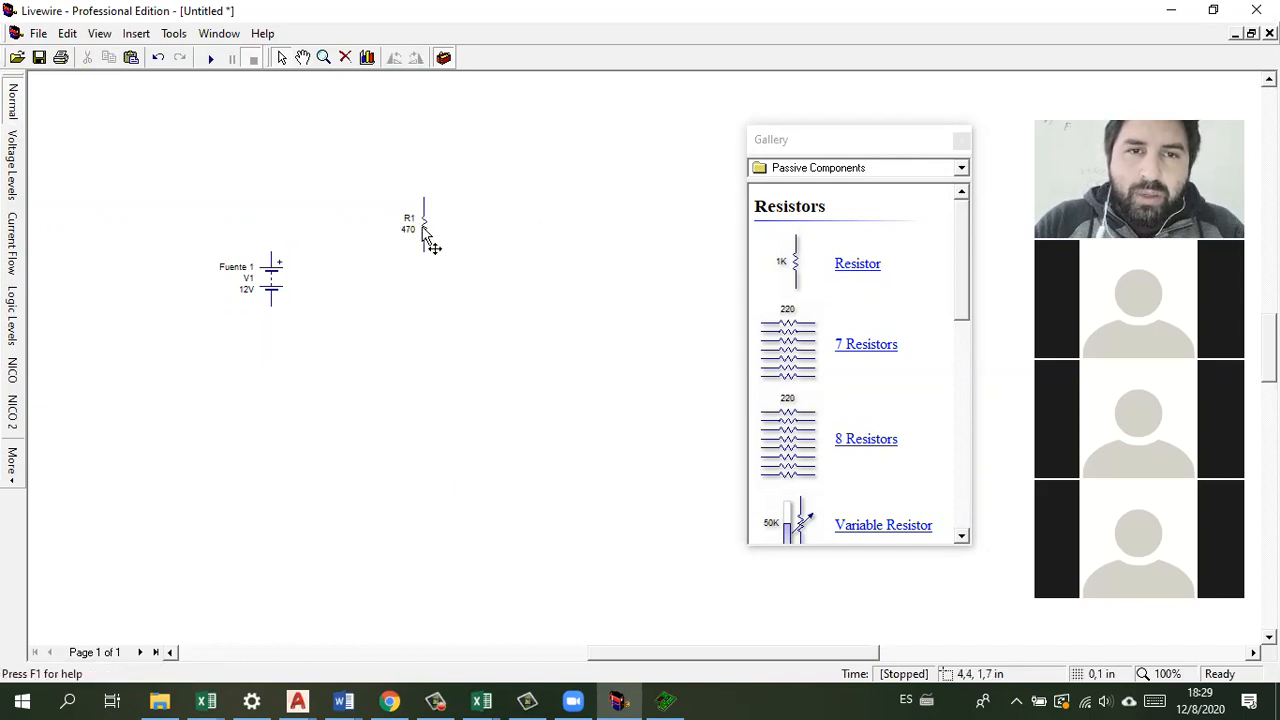
key(ctrl+r)
click(449, 333)
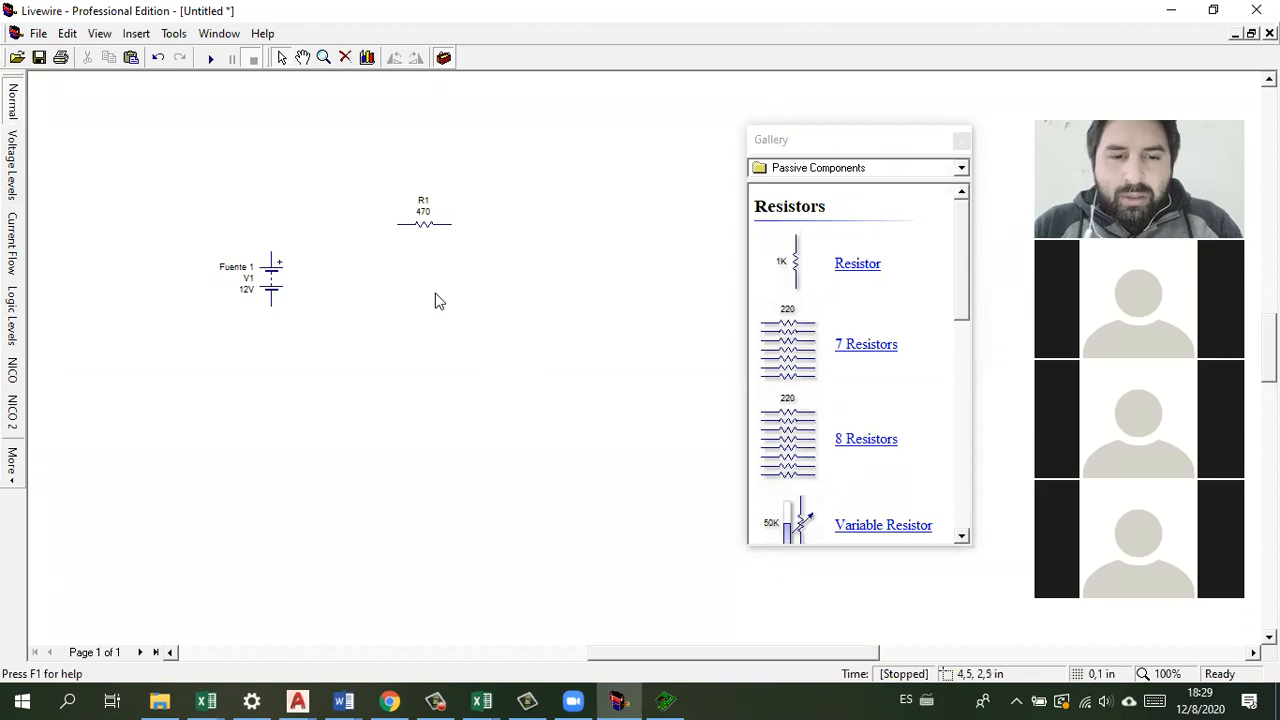
Step: Rotate resistor R1 repeatedly in 90° steps through its orientations and back to vertical
click(430, 226)
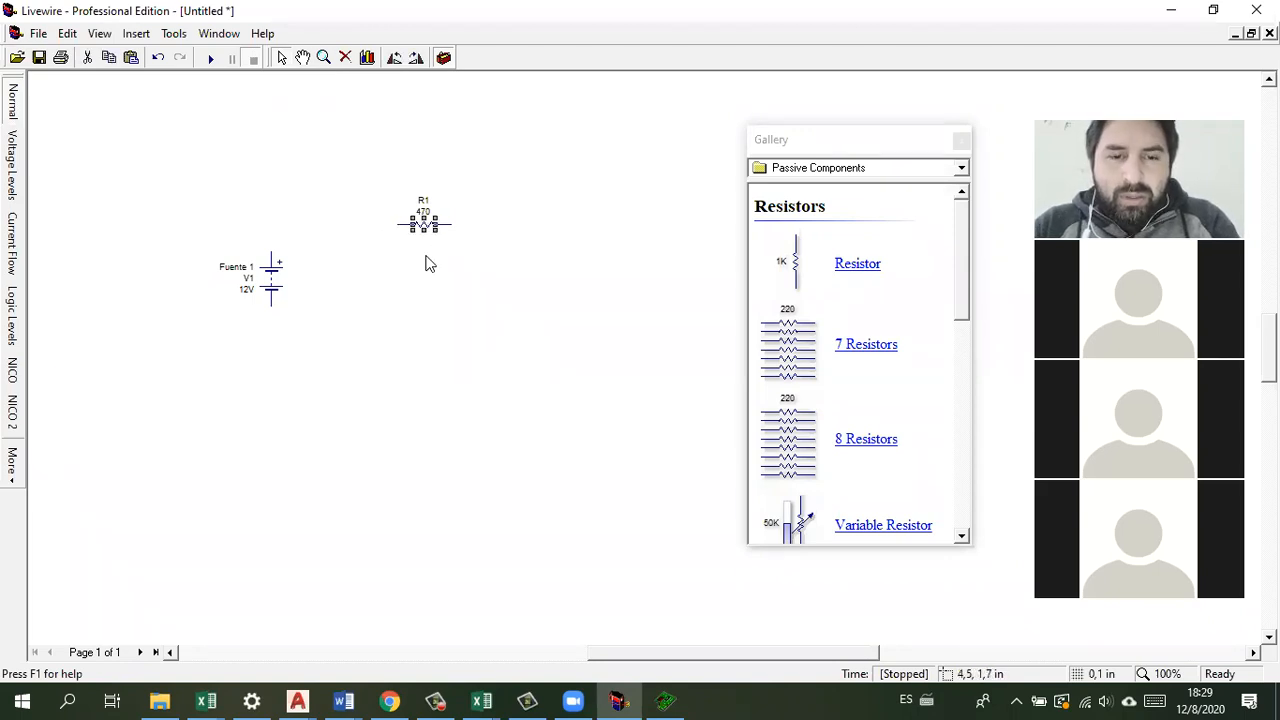
key(ctrl+r)
key(ctrl+r)
key(ctrl+r)
key(ctrl+r)
key(ctrl+r)
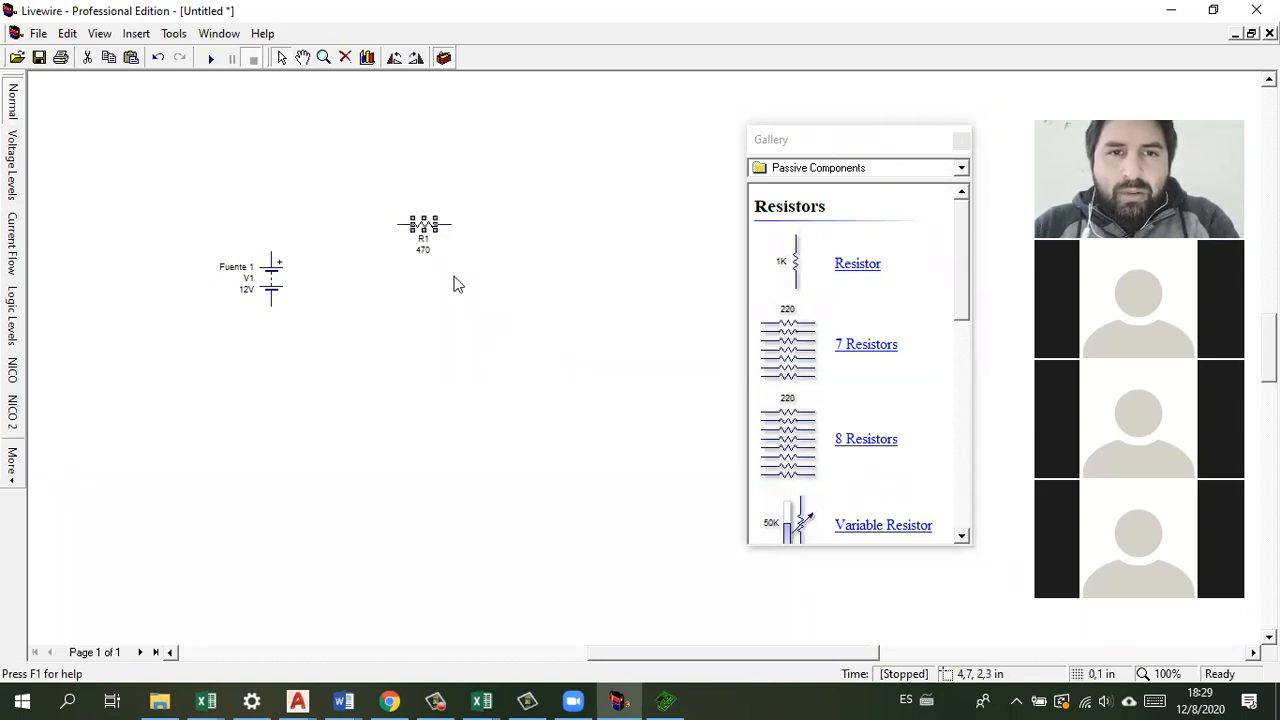
key(ctrl+r)
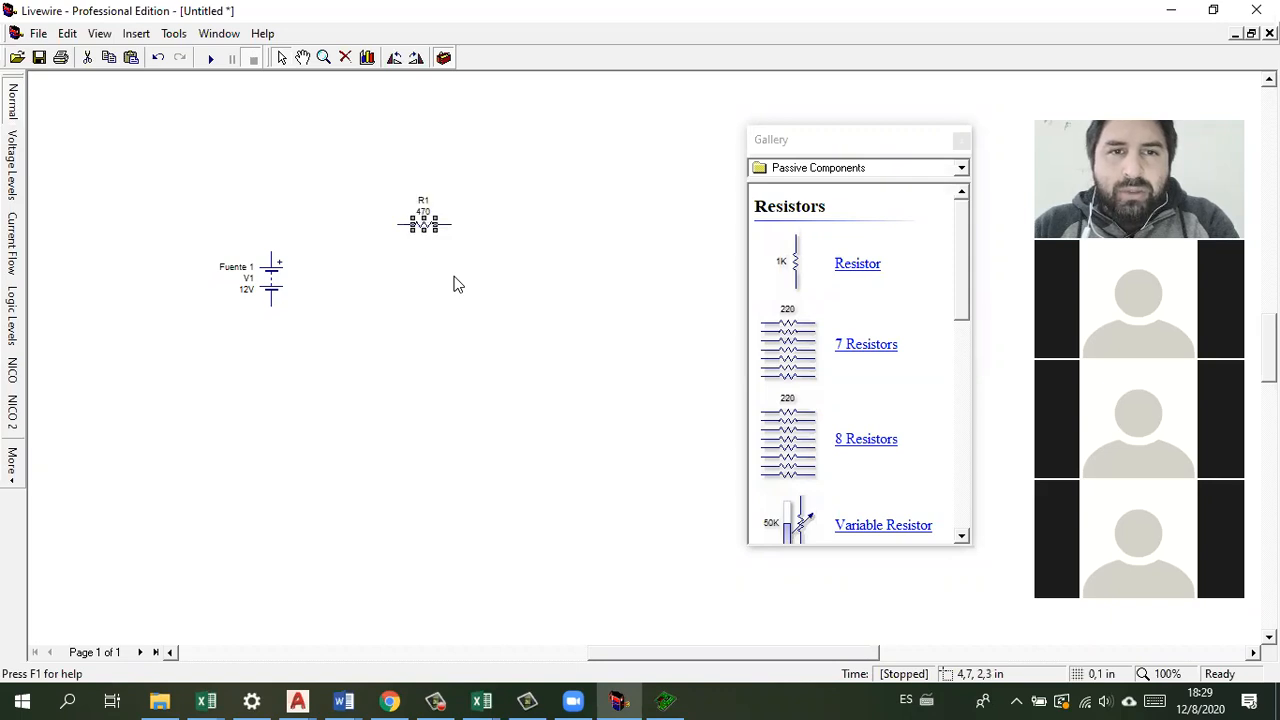
key(ctrl+r)
key(ctrl+r)
key(ctrl+r)
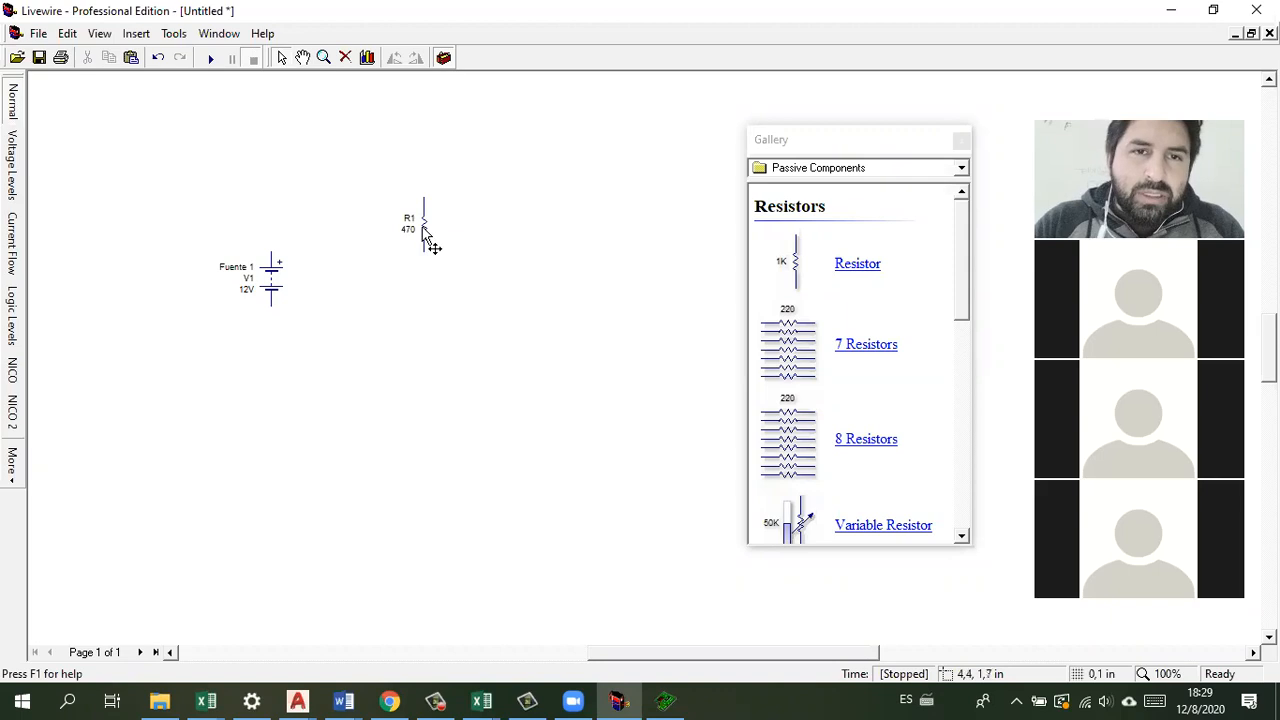
Step: Move resistor R1 above and just right of the battery and wire its lower pin to the battery's positive terminal
drag(333, 183, 334, 185)
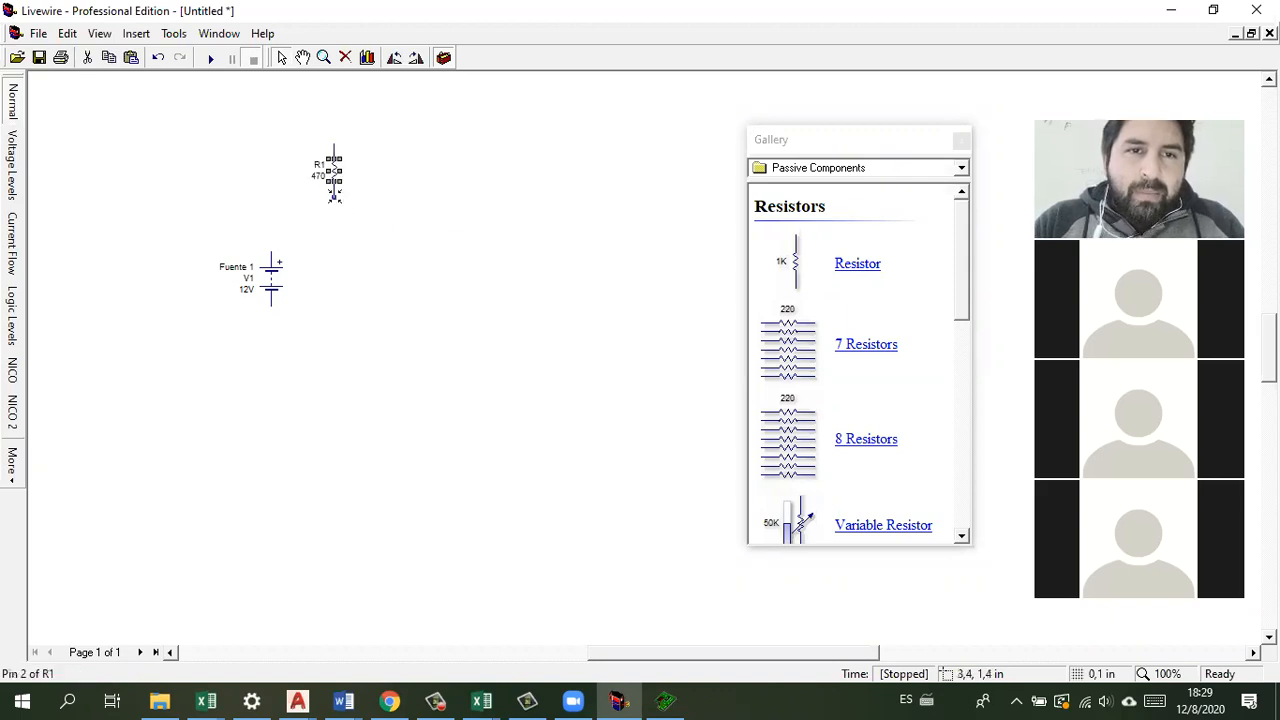
click(368, 269)
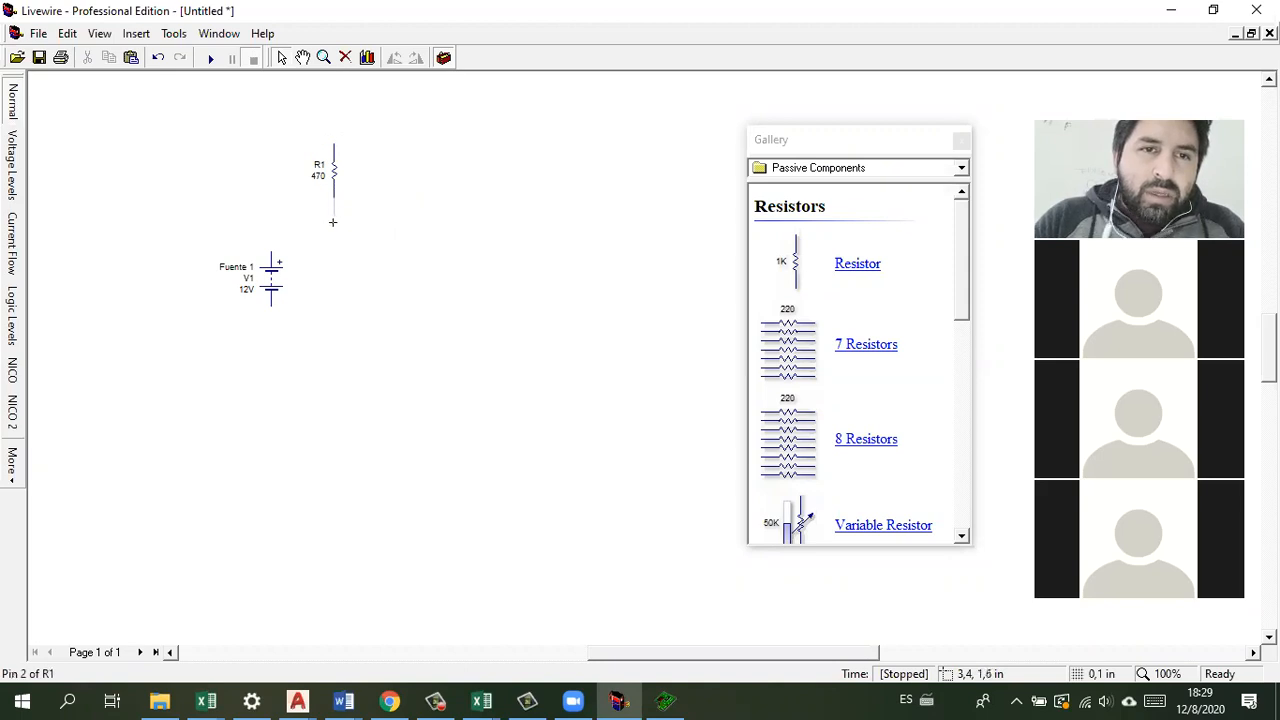
mouse_move(291, 241)
mouse_down()
mouse_move(272, 251)
mouse_move(270, 202)
mouse_up()
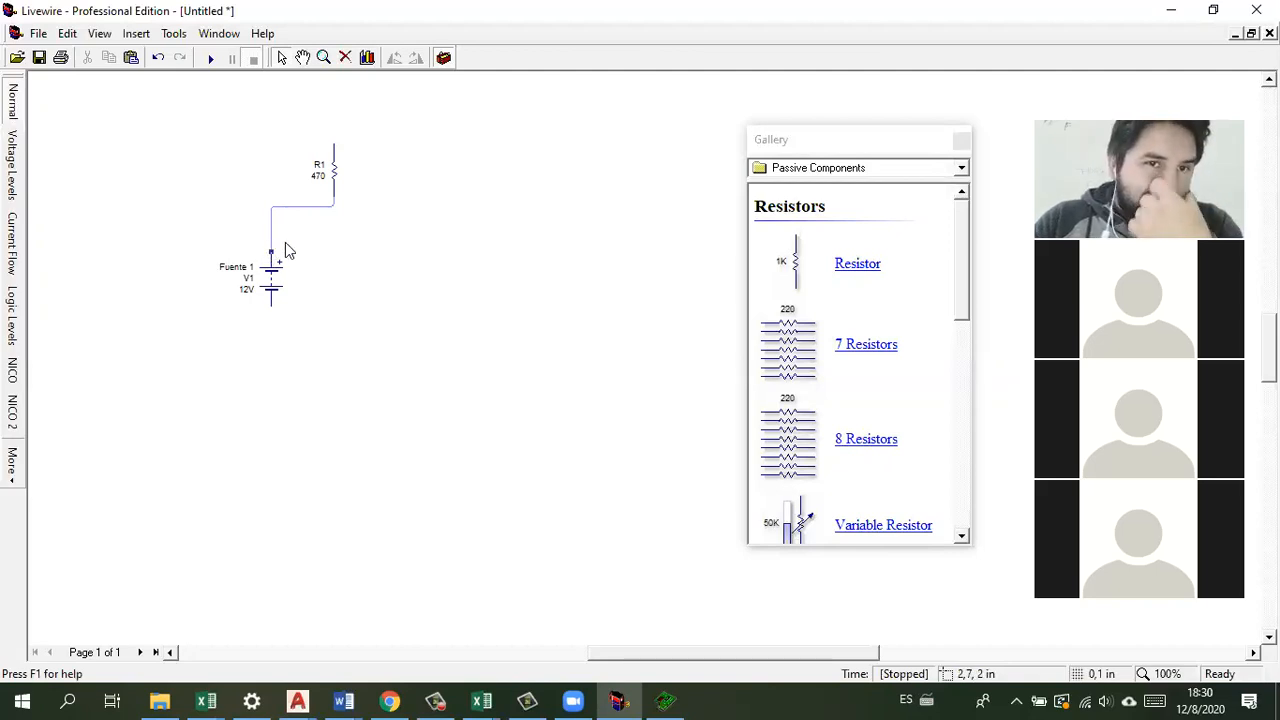
Step: Rotate resistor R1 to horizontal and shift it slightly down and right to form the circuit's top branch
click(336, 172)
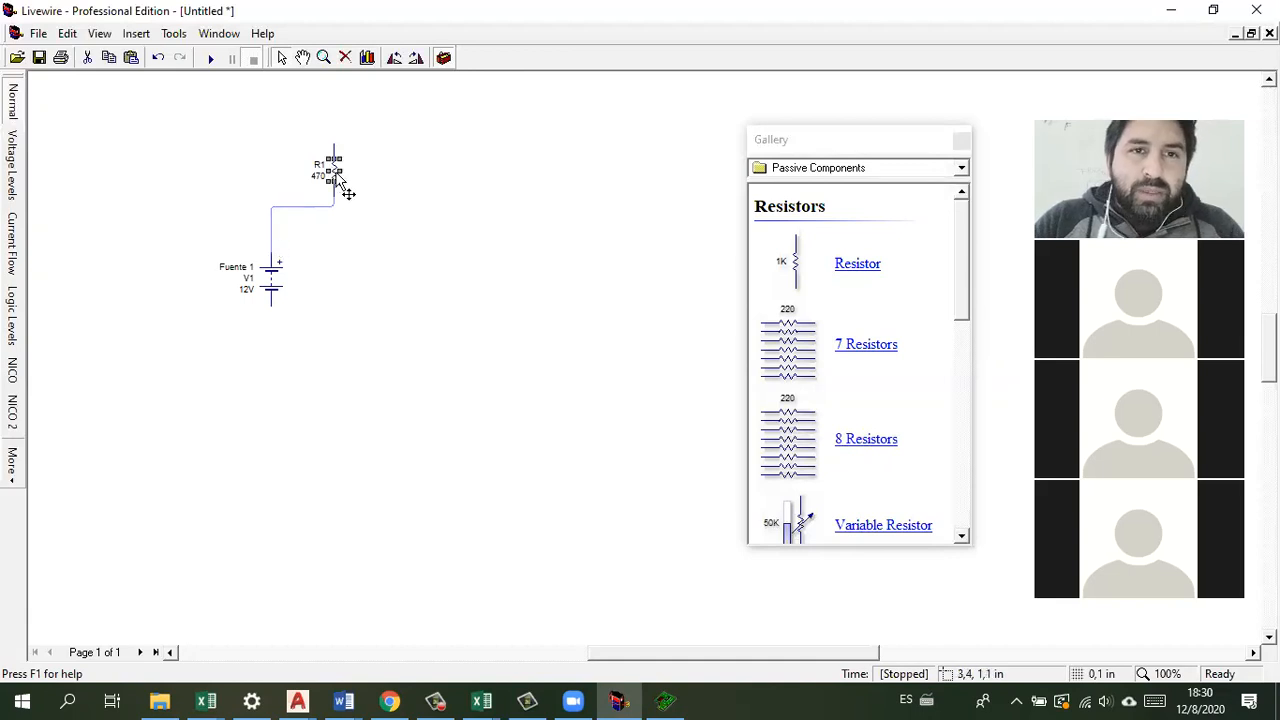
key(ctrl+r)
drag(334, 172, 352, 198)
click(418, 274)
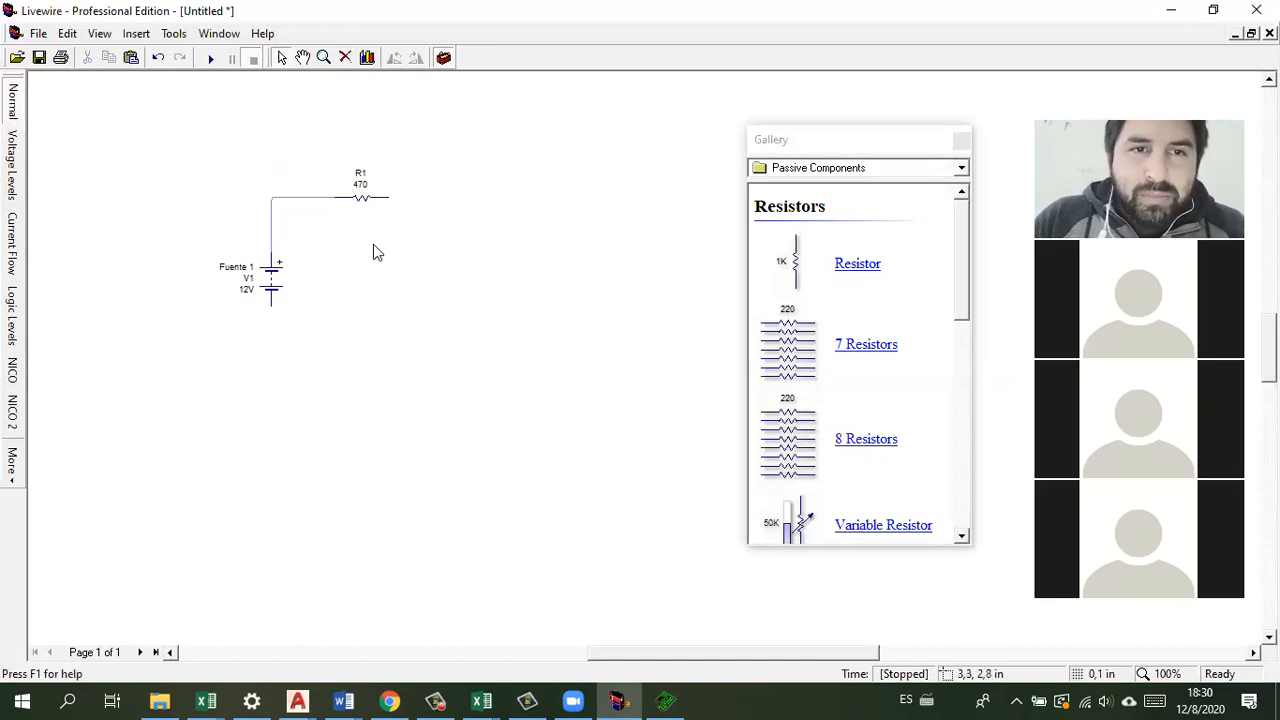
Step: Place an LED from Output Components right of R1 and wire it between the resistor's free pin and the battery's negative terminal
mouse_move(958, 228)
mouse_down()
mouse_move(960, 400)
mouse_move(960, 214)
mouse_up()
click(962, 170)
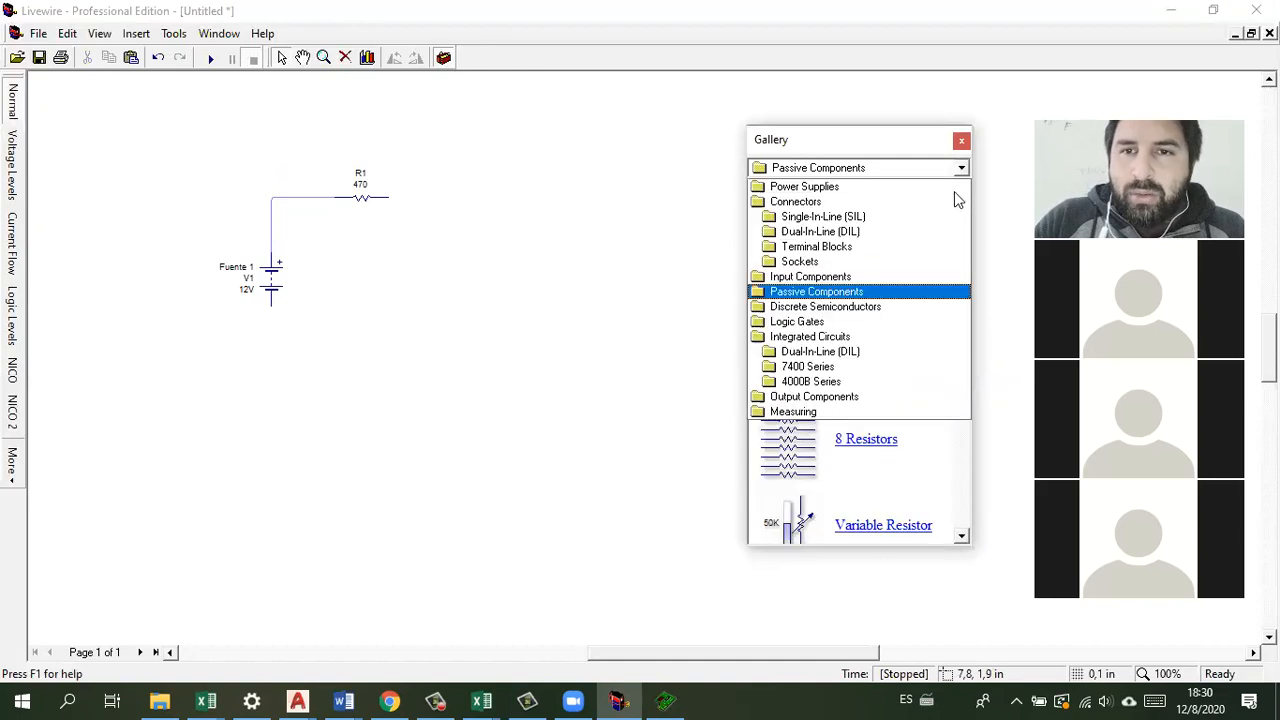
click(840, 398)
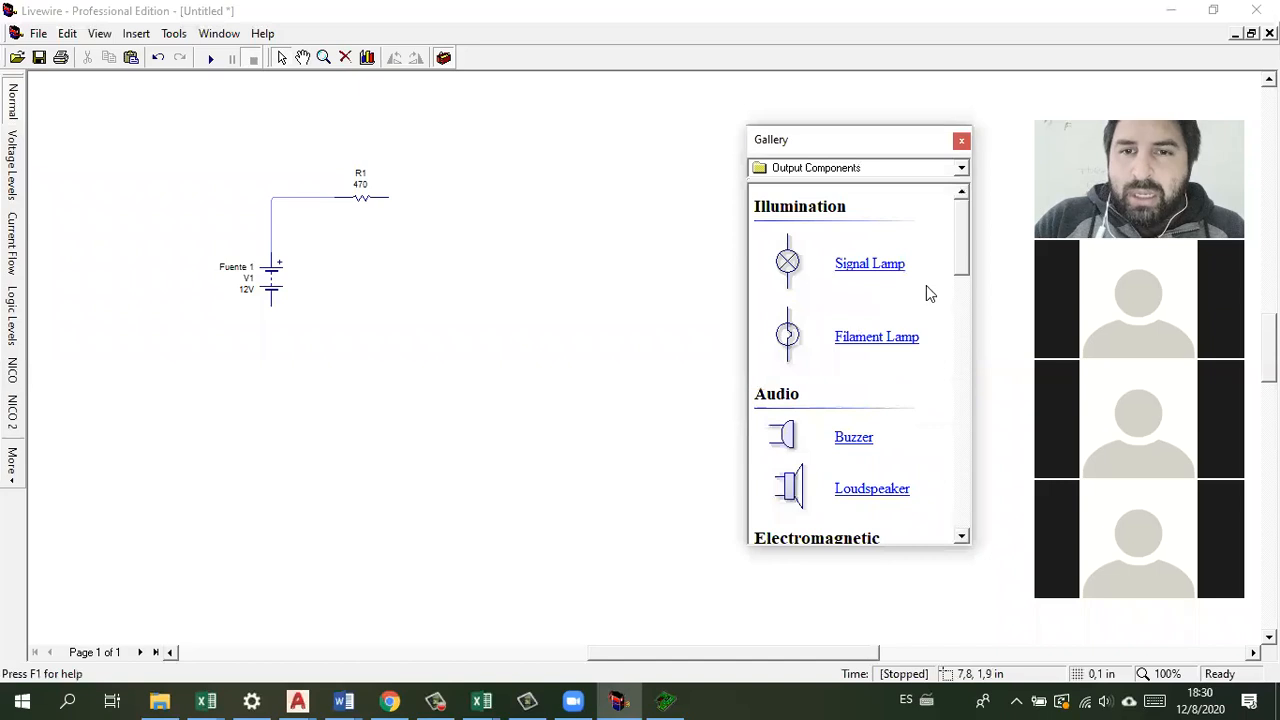
drag(967, 243, 977, 372)
mouse_move(788, 286)
mouse_down()
mouse_move(520, 300)
mouse_move(514, 229)
mouse_move(388, 196)
mouse_up()
drag(452, 393, 270, 305)
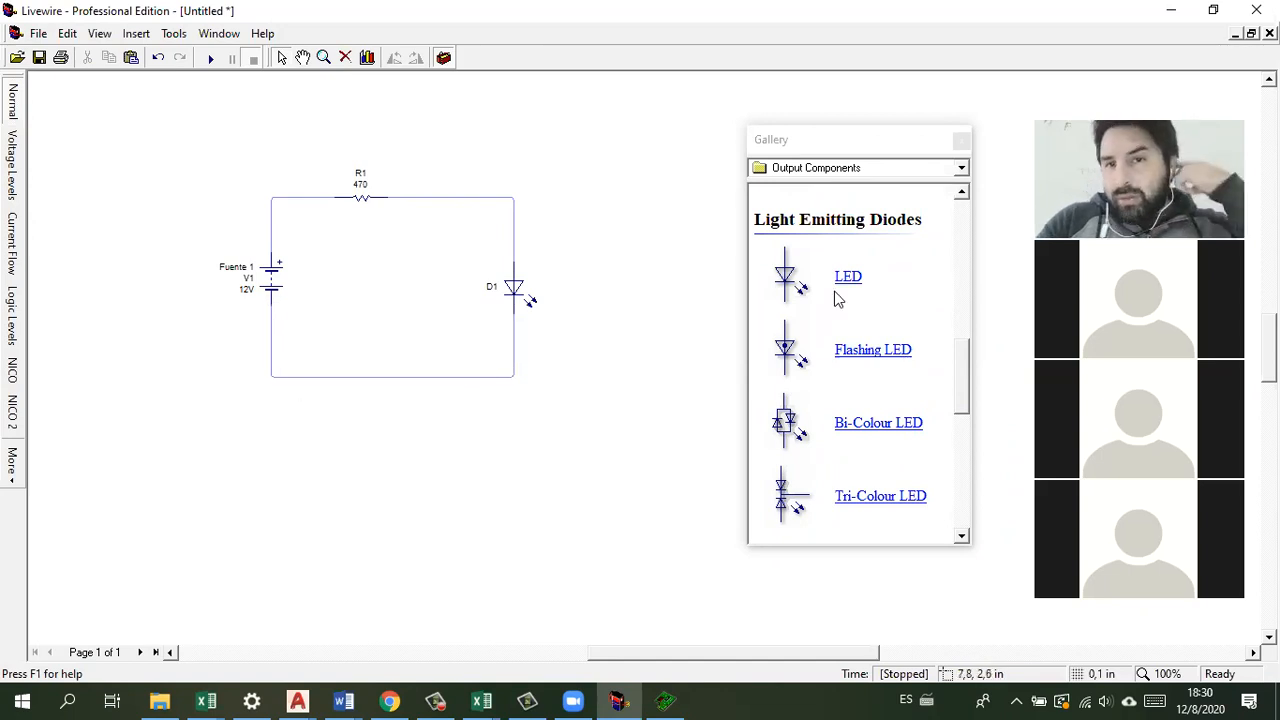
drag(963, 368, 975, 180)
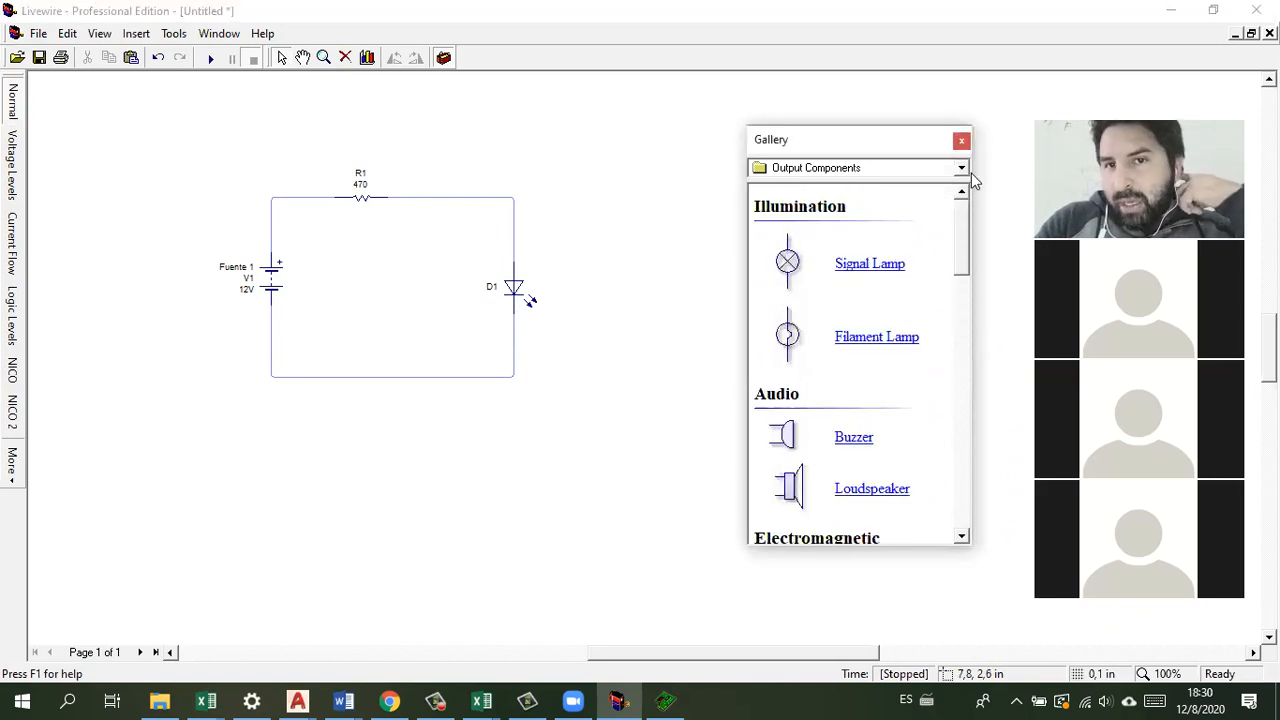
click(963, 172)
click(963, 172)
click(646, 159)
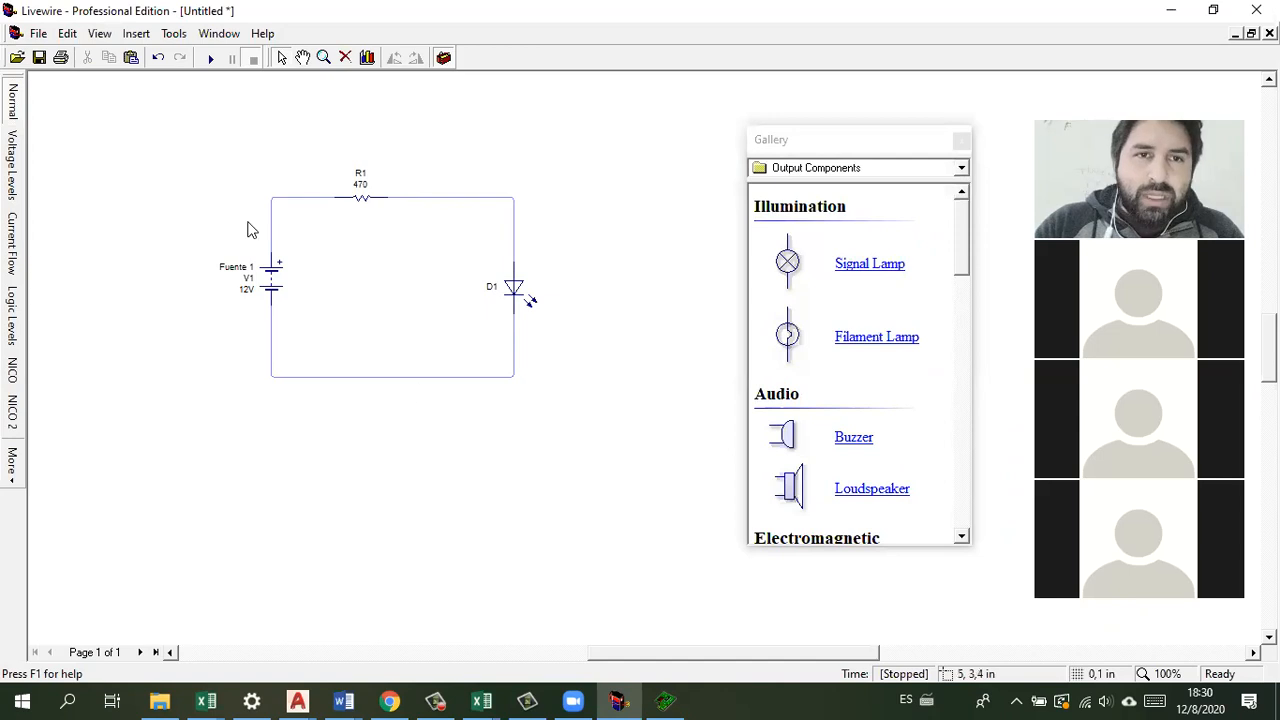
Step: Reposition the resistor, LED and battery closer together so the wired loop forms a smaller, tidy rectangle
drag(367, 199, 389, 203)
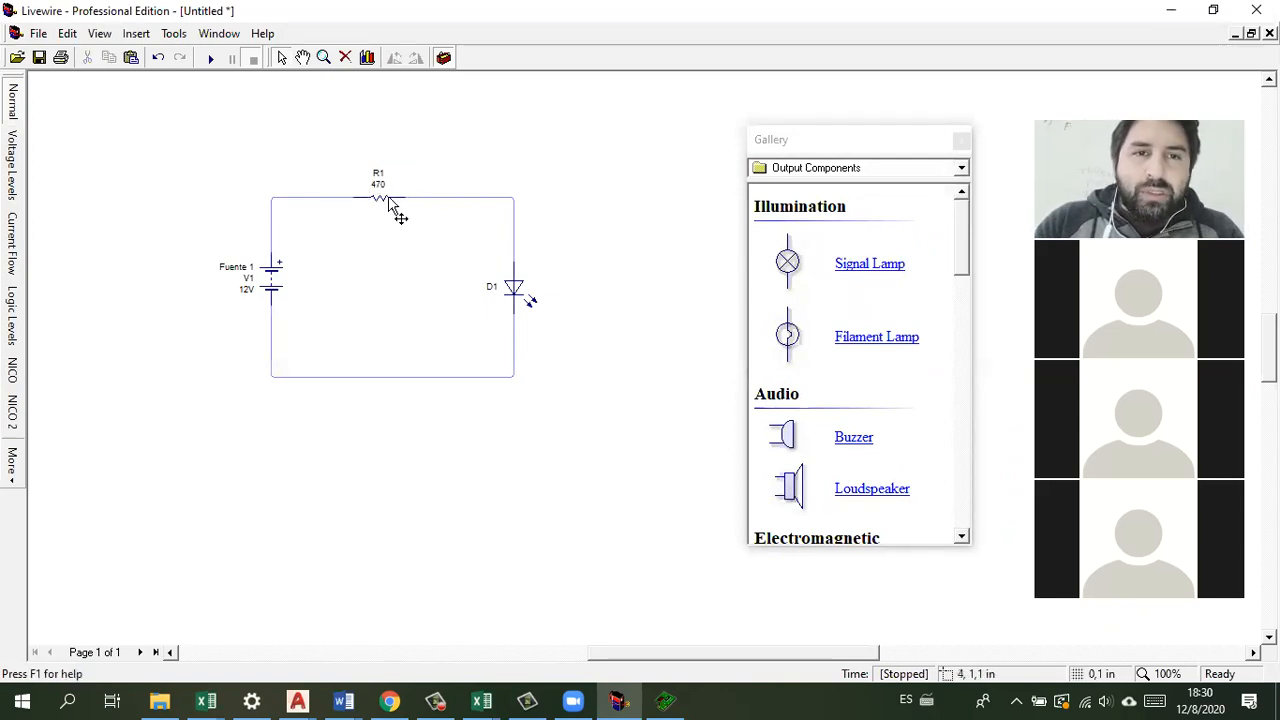
click(390, 205)
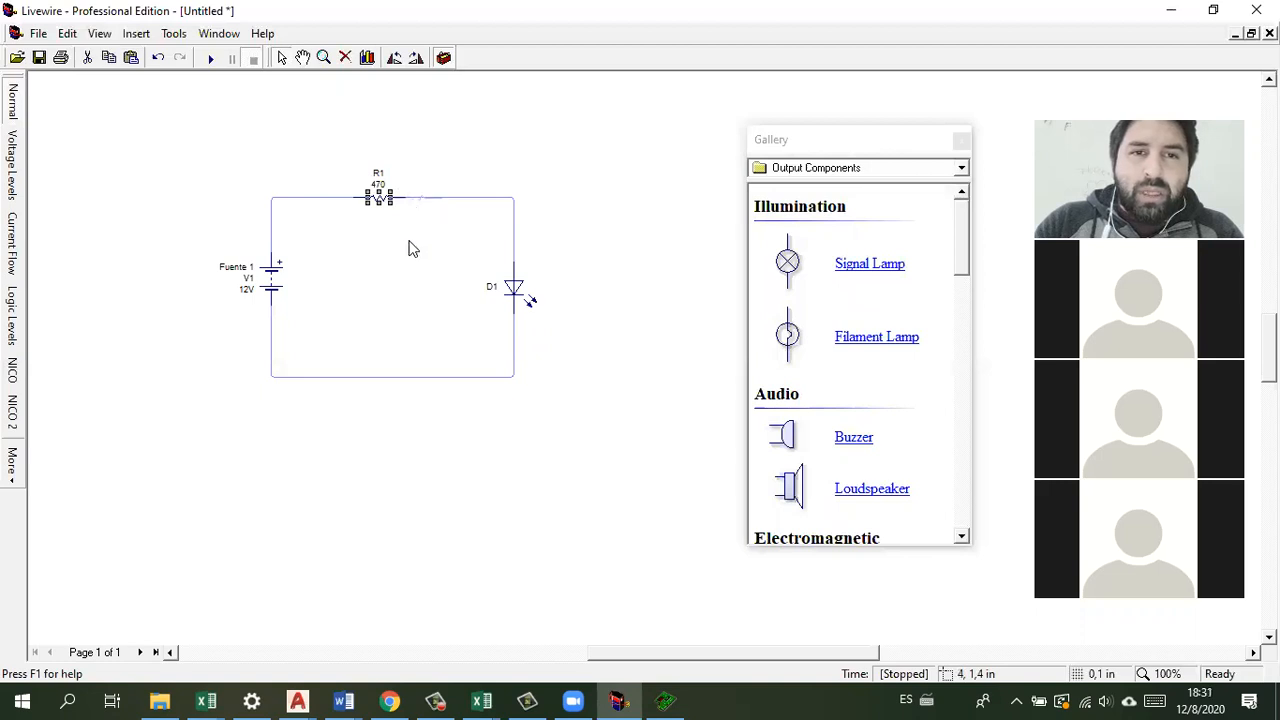
click(412, 224)
drag(524, 294, 590, 298)
mouse_move(272, 283)
mouse_down()
mouse_move(274, 337)
mouse_move(287, 292)
mouse_up()
drag(587, 300, 495, 275)
drag(418, 200, 367, 201)
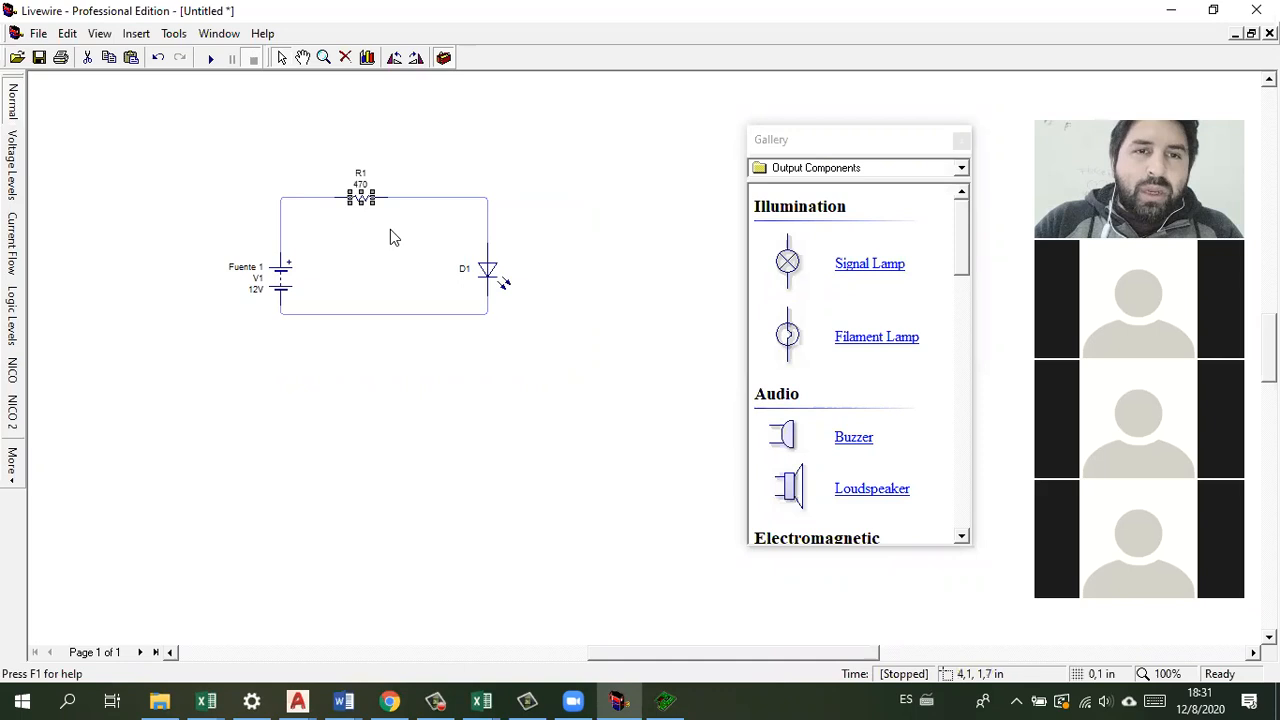
mouse_move(492, 280)
mouse_down()
mouse_move(585, 260)
mouse_move(485, 270)
mouse_up()
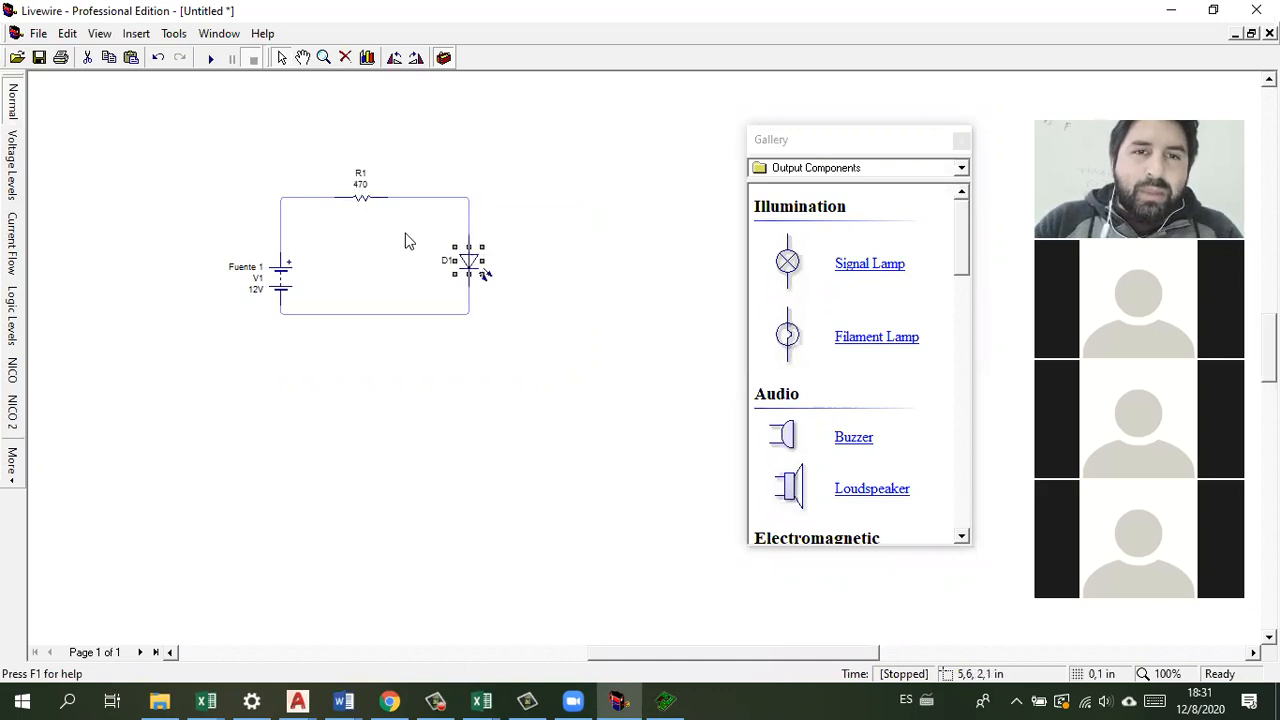
drag(366, 205, 374, 196)
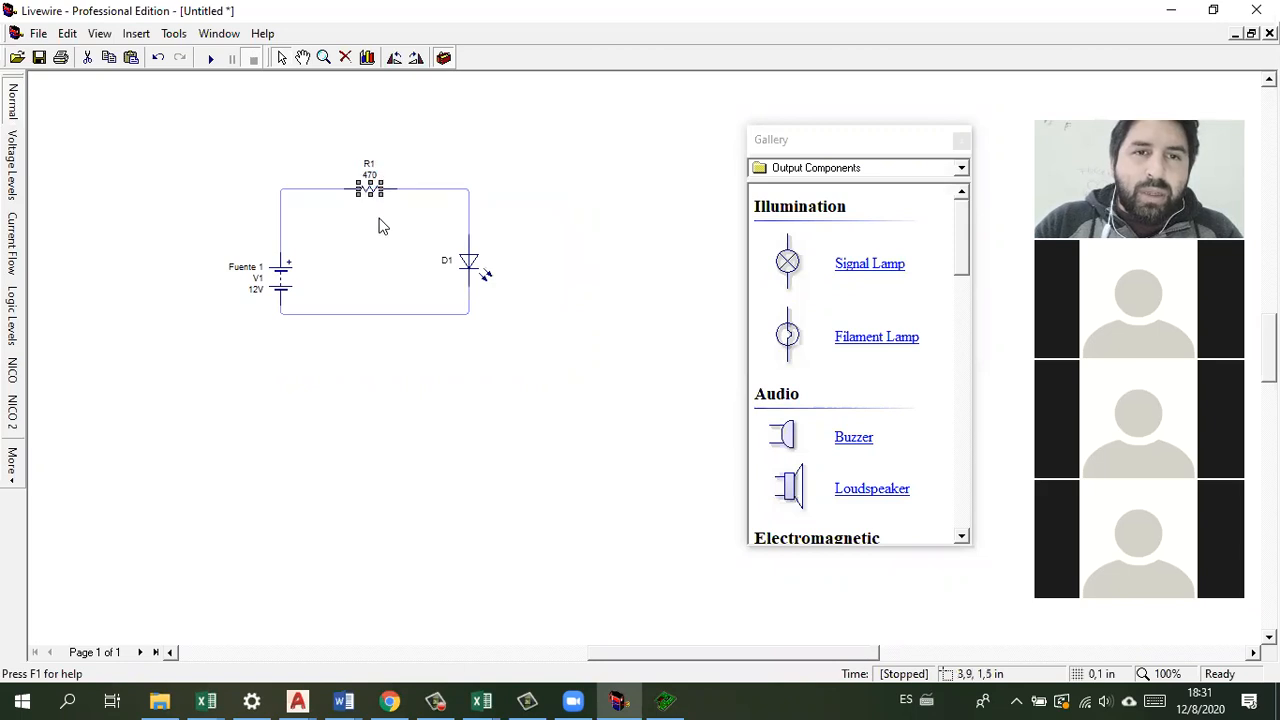
click(390, 242)
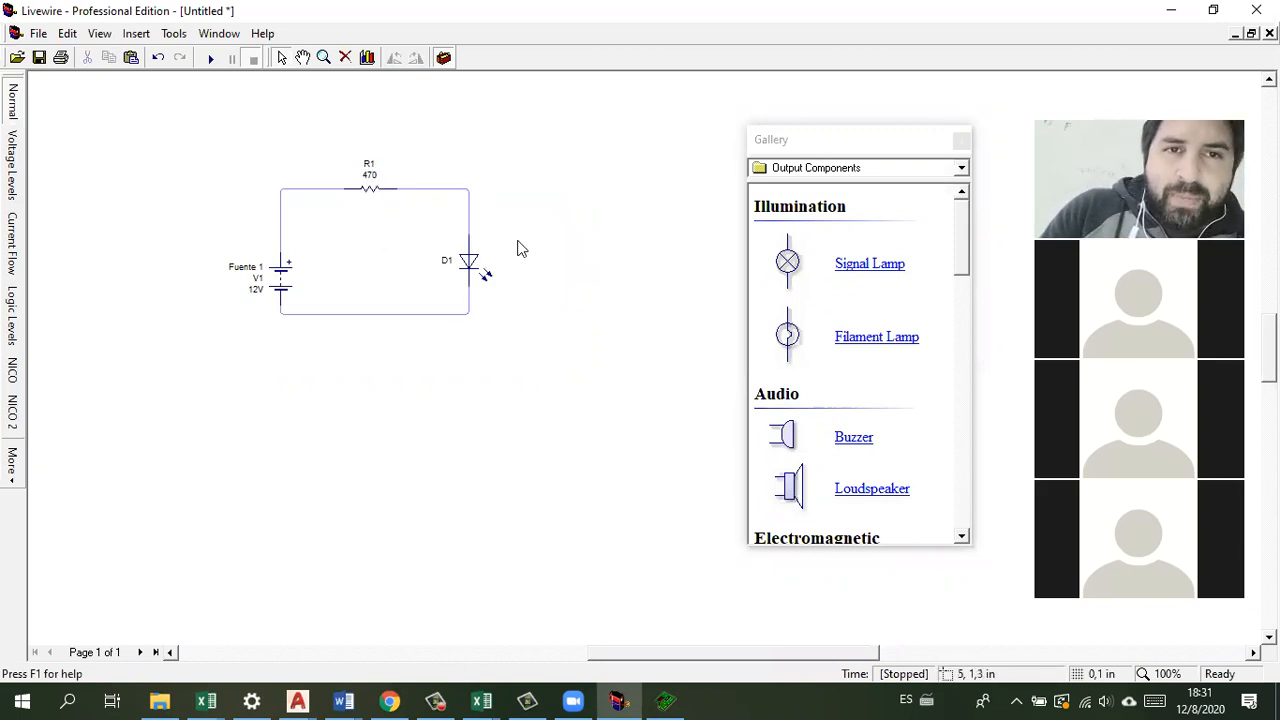
Step: Run the circuit simulation to check whether the LED lights, and stop it
click(210, 58)
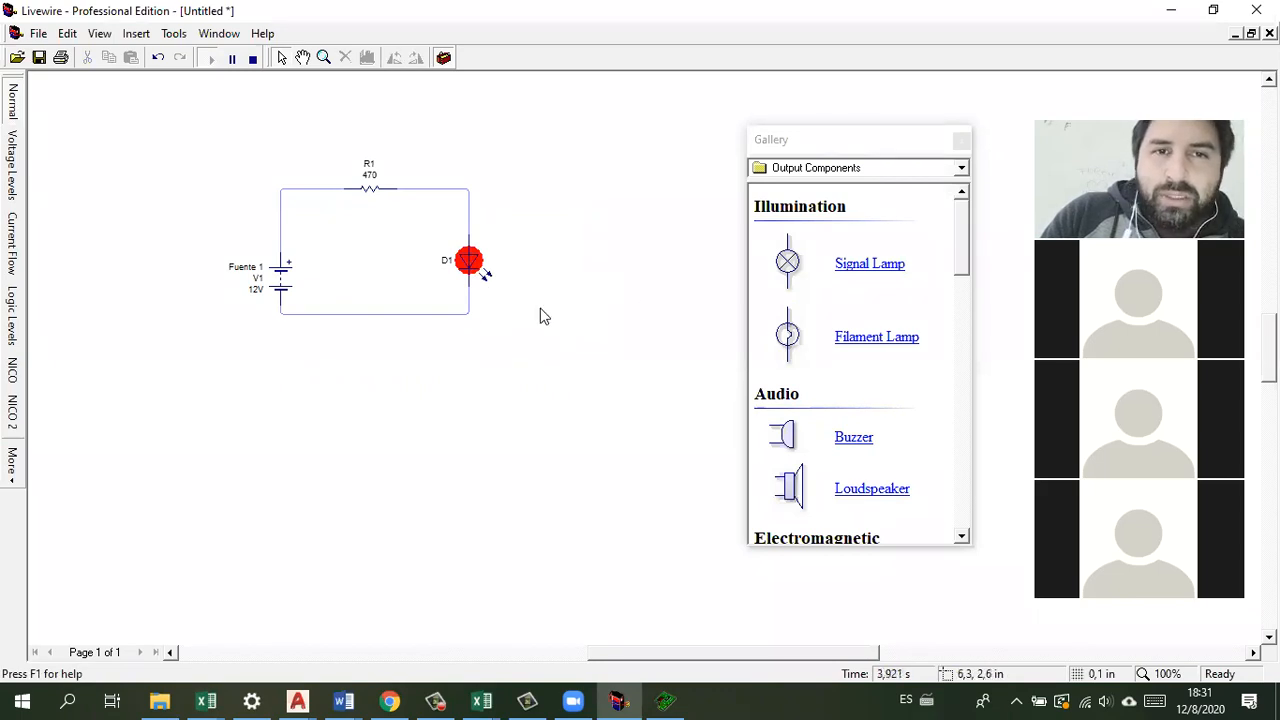
click(250, 62)
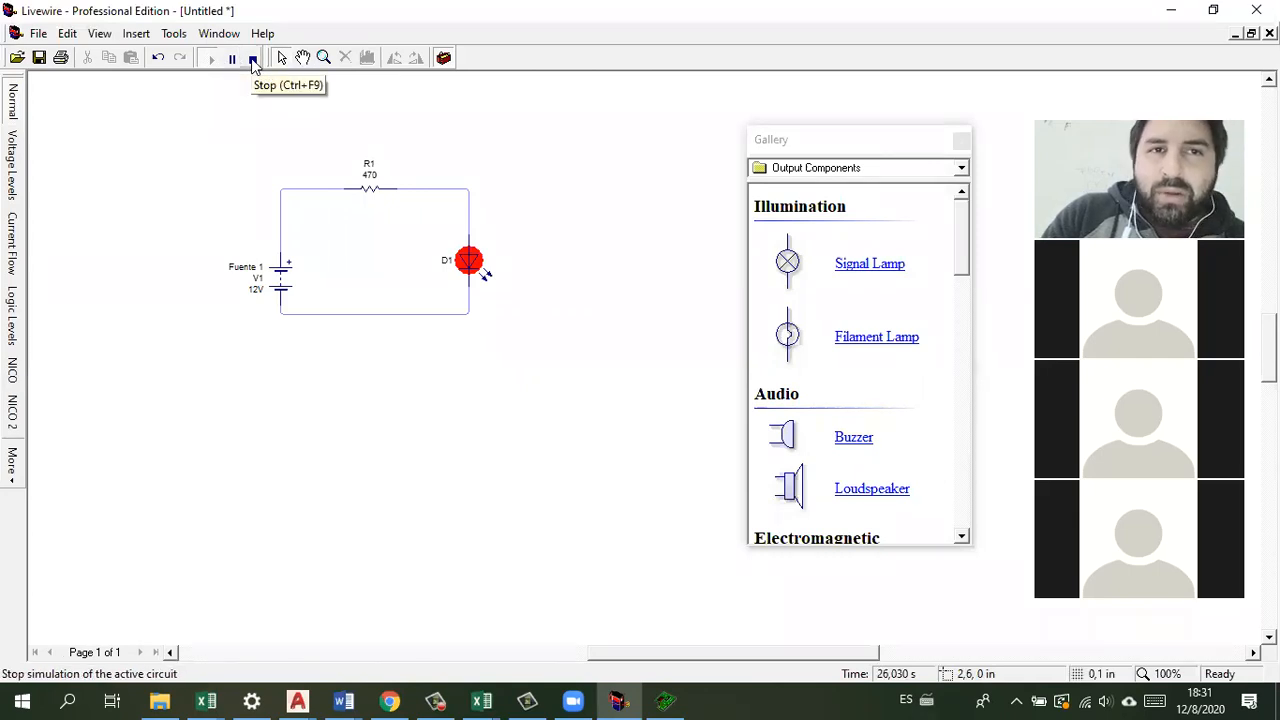
click(255, 60)
Step: Give LED D1 the caption "LED 1" in its properties
click(483, 283)
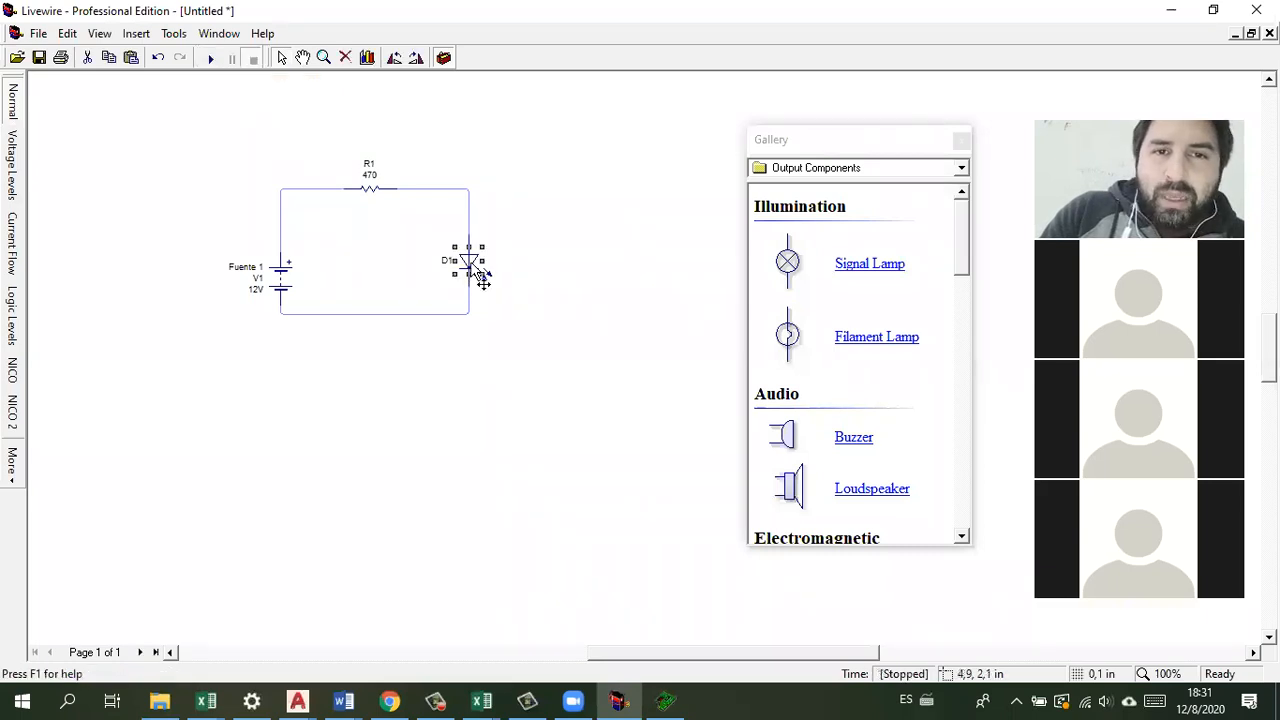
double_click(482, 272)
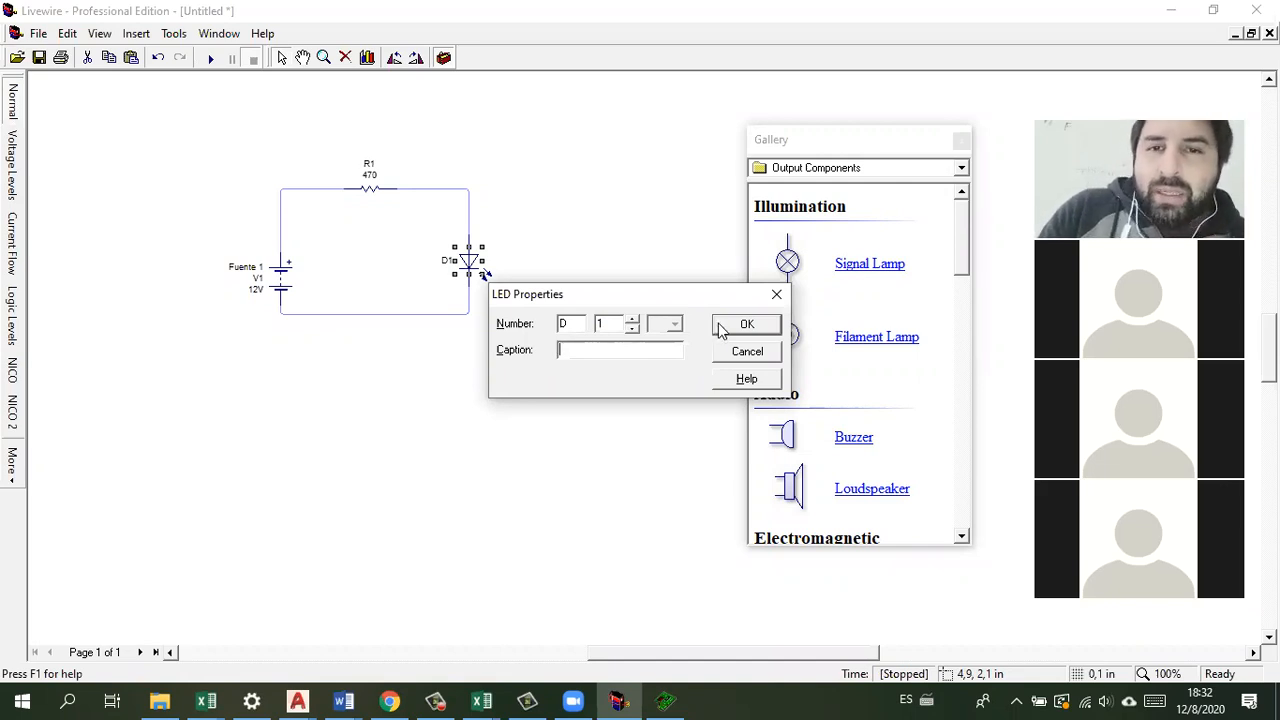
text(LED 1)
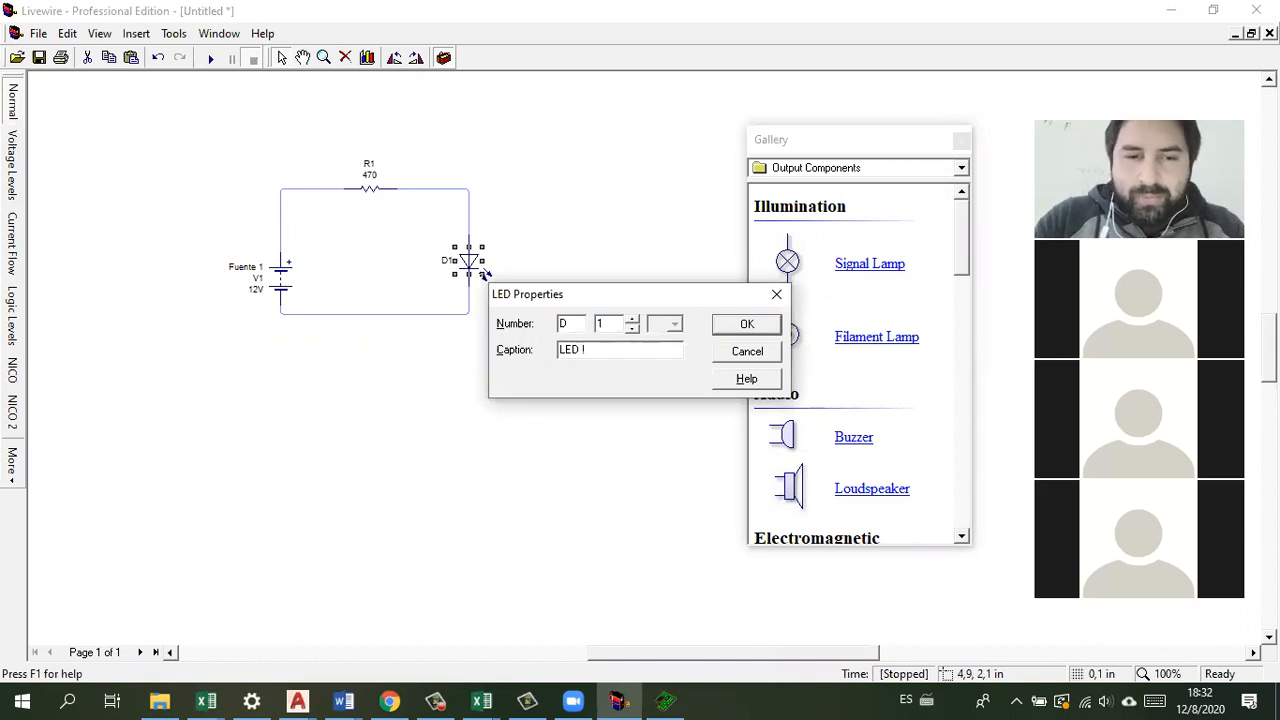
key(Return)
Step: Change the model of LED D1 to Blue
right_click(471, 262)
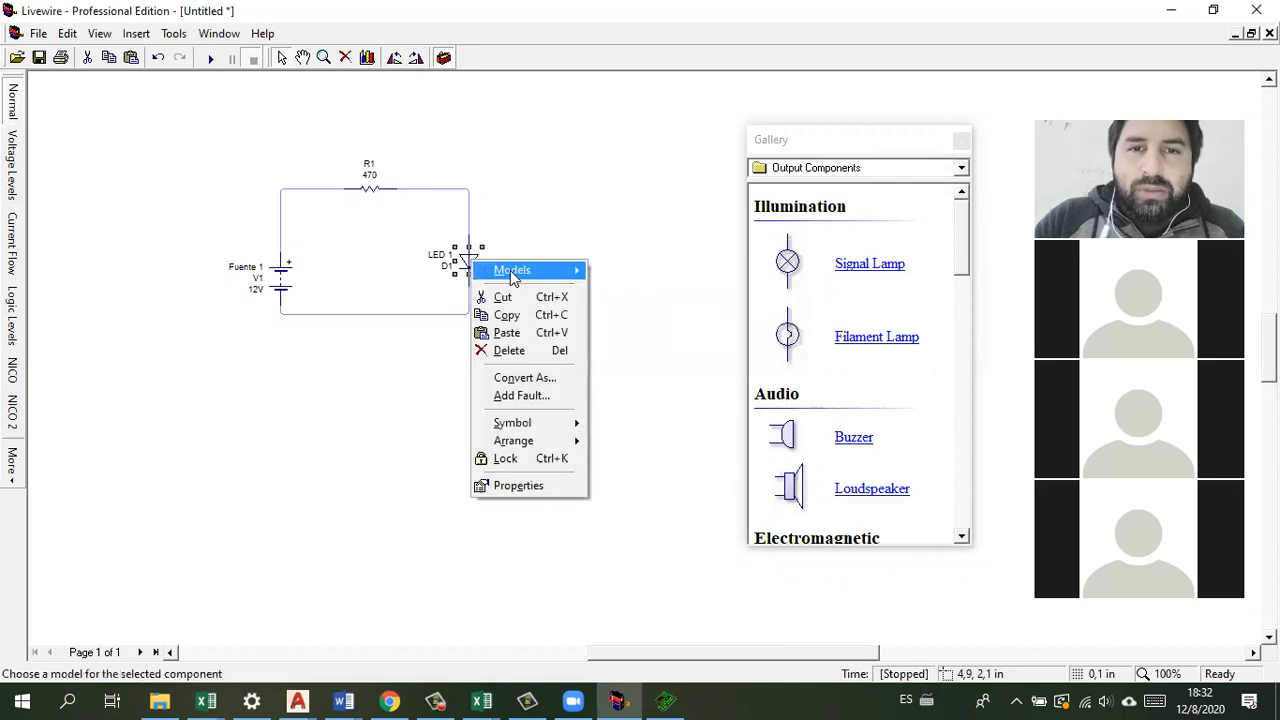
mouse_move(516, 276)
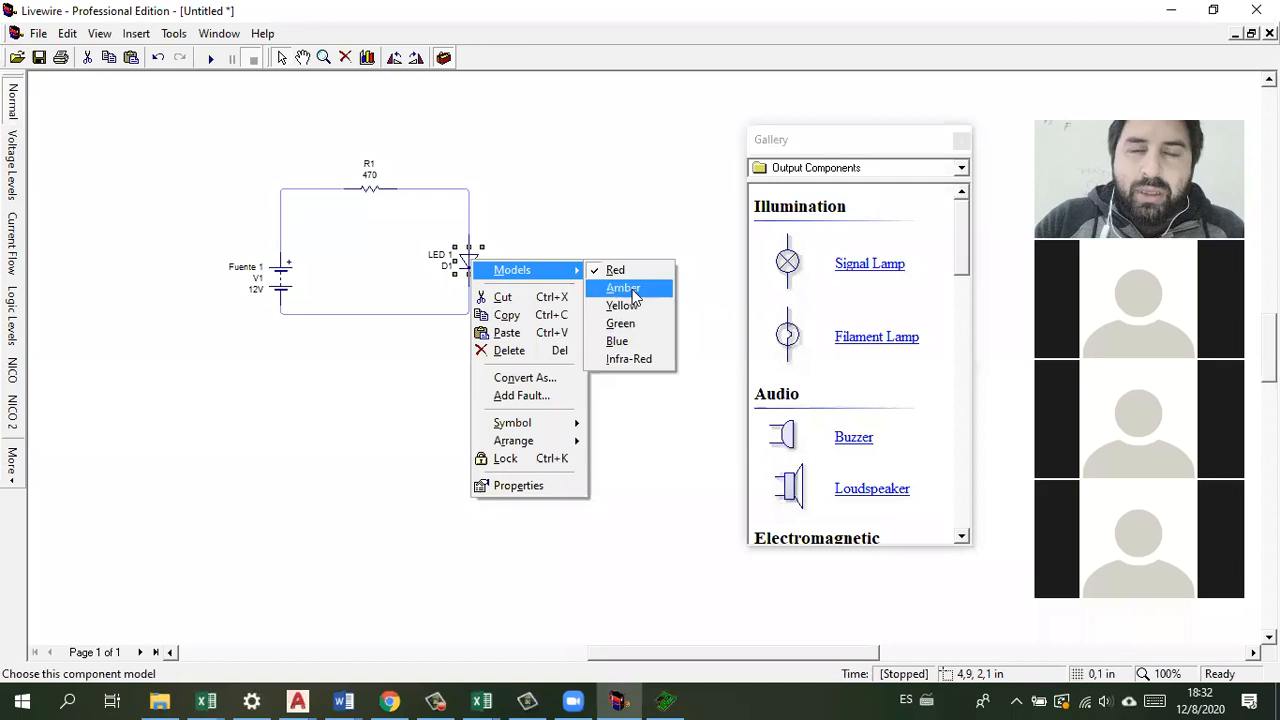
click(617, 343)
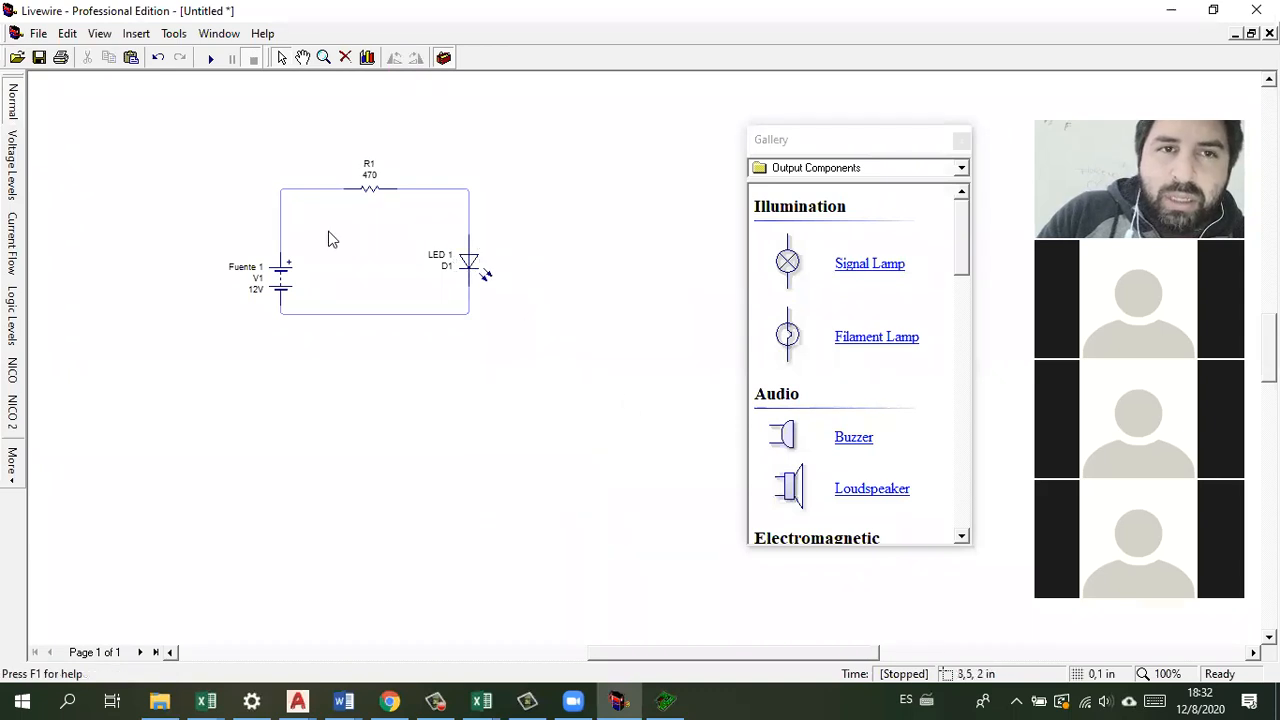
Step: Run the simulation in the Voltage Levels view and read the voltages at the battery, both resistor pins and the LED
click(212, 60)
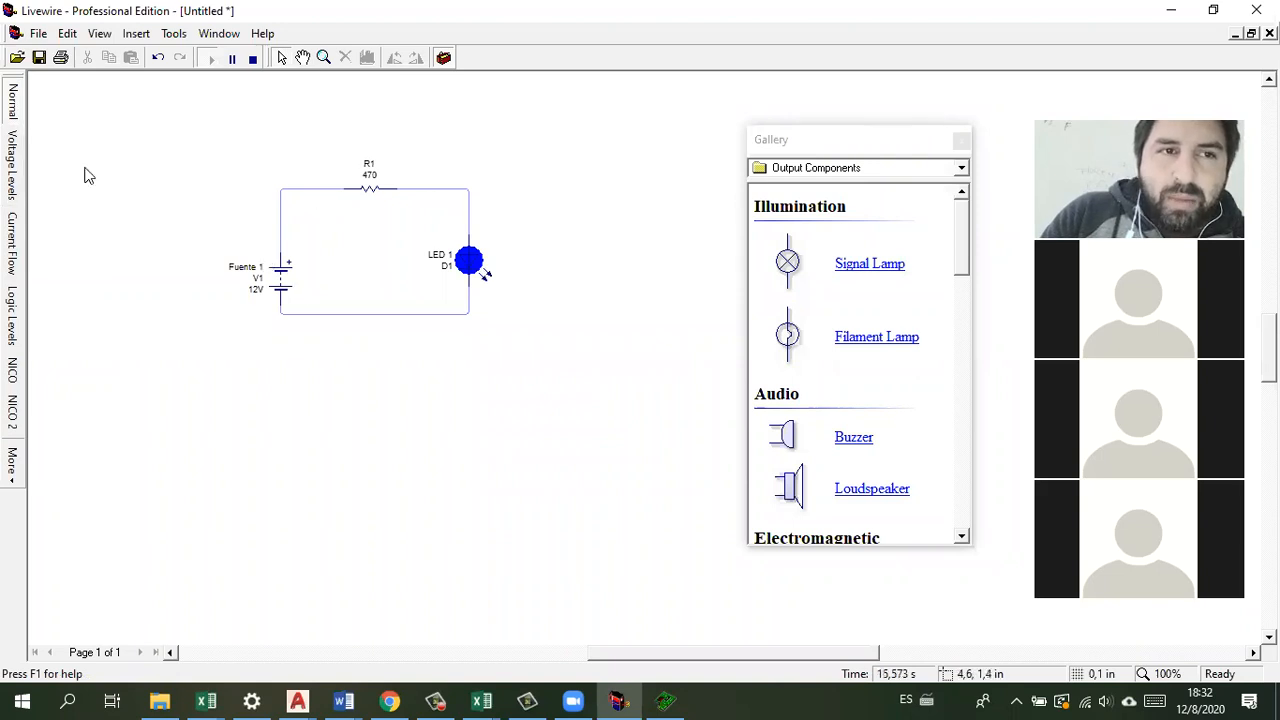
click(20, 172)
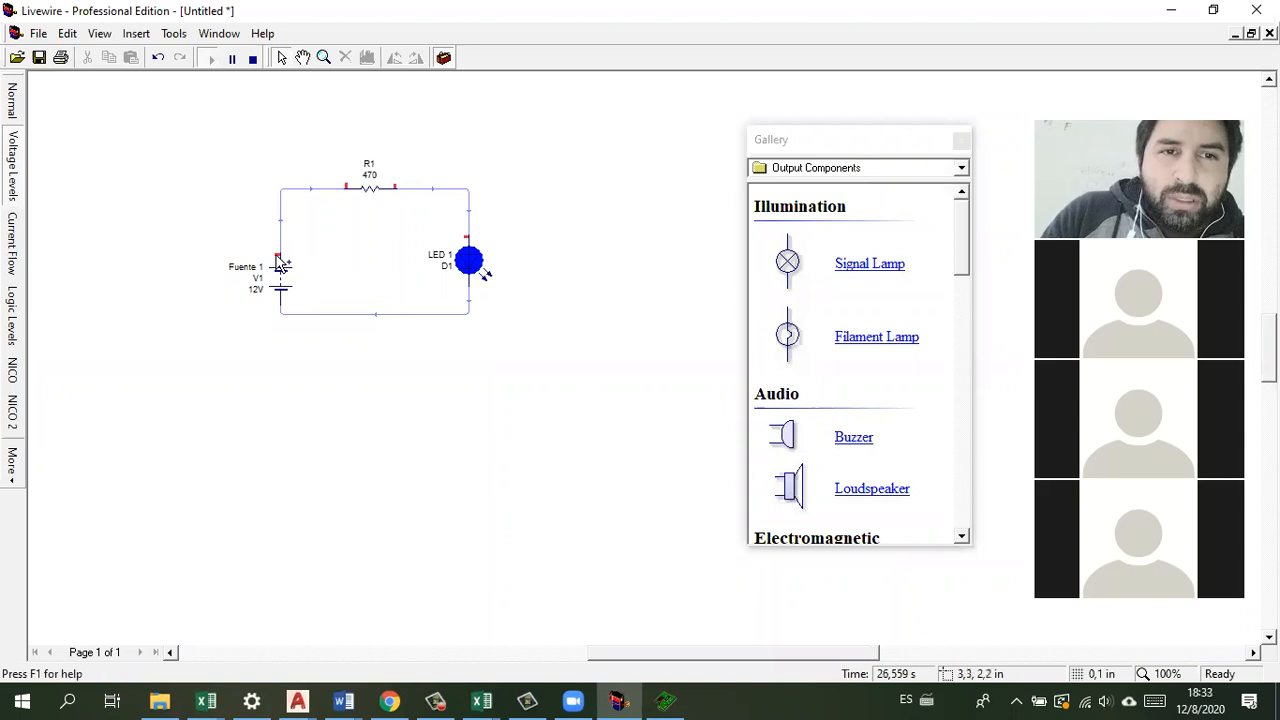
mouse_move(282, 265)
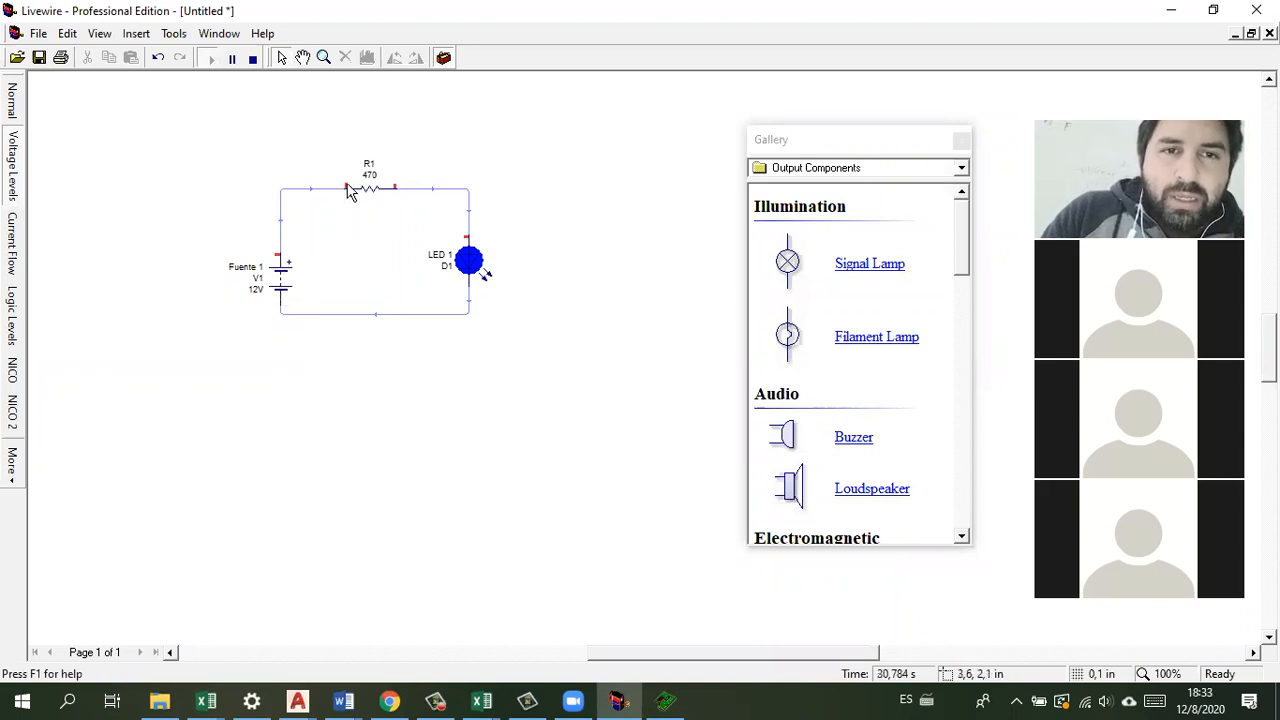
mouse_move(348, 192)
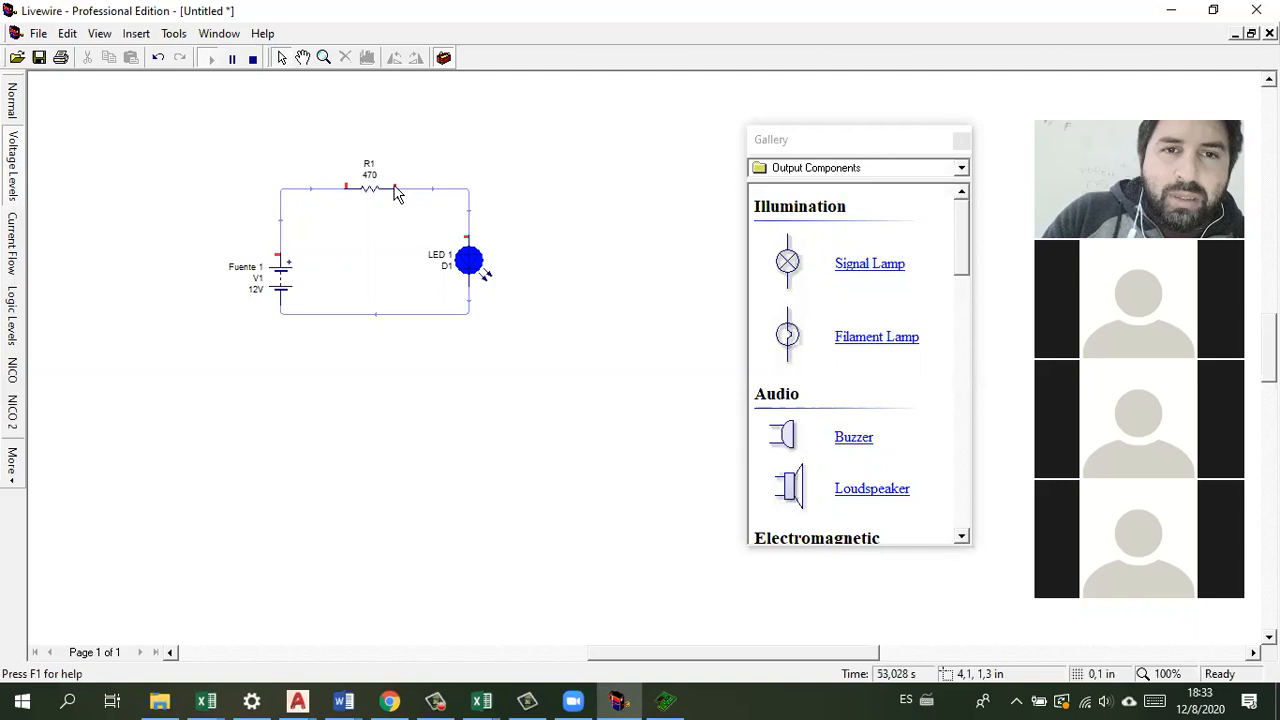
mouse_move(396, 188)
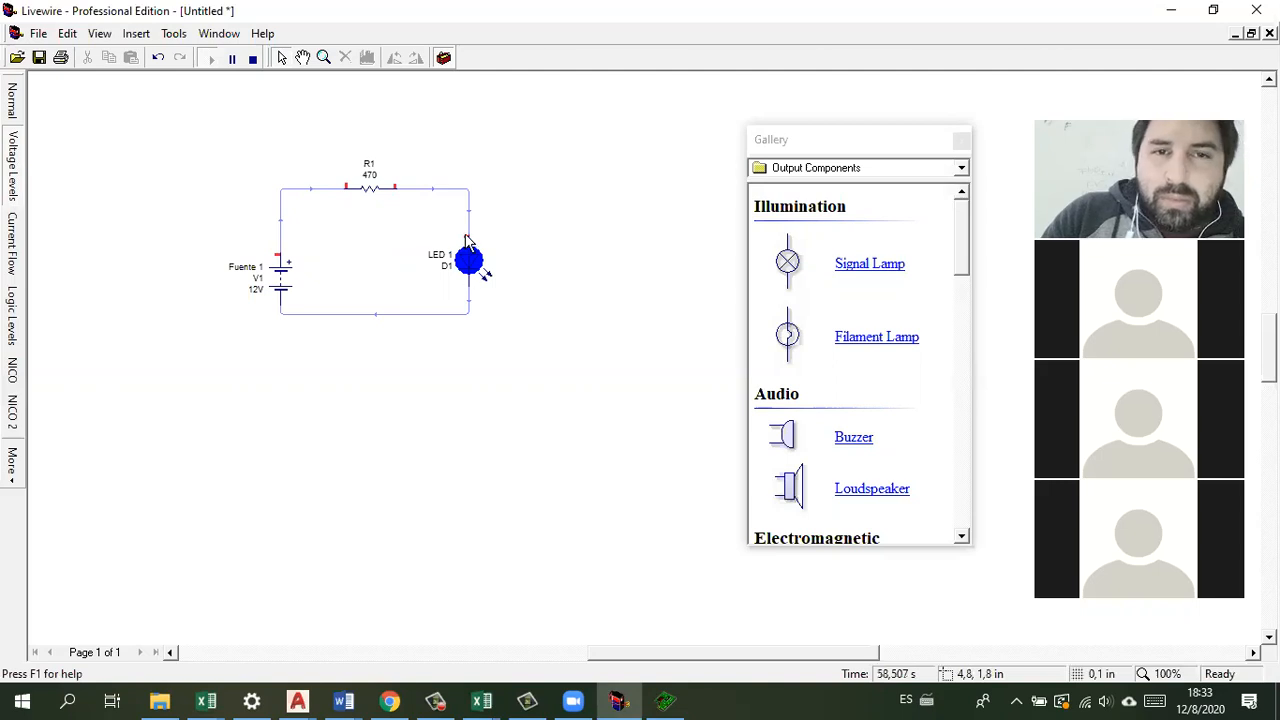
mouse_move(465, 240)
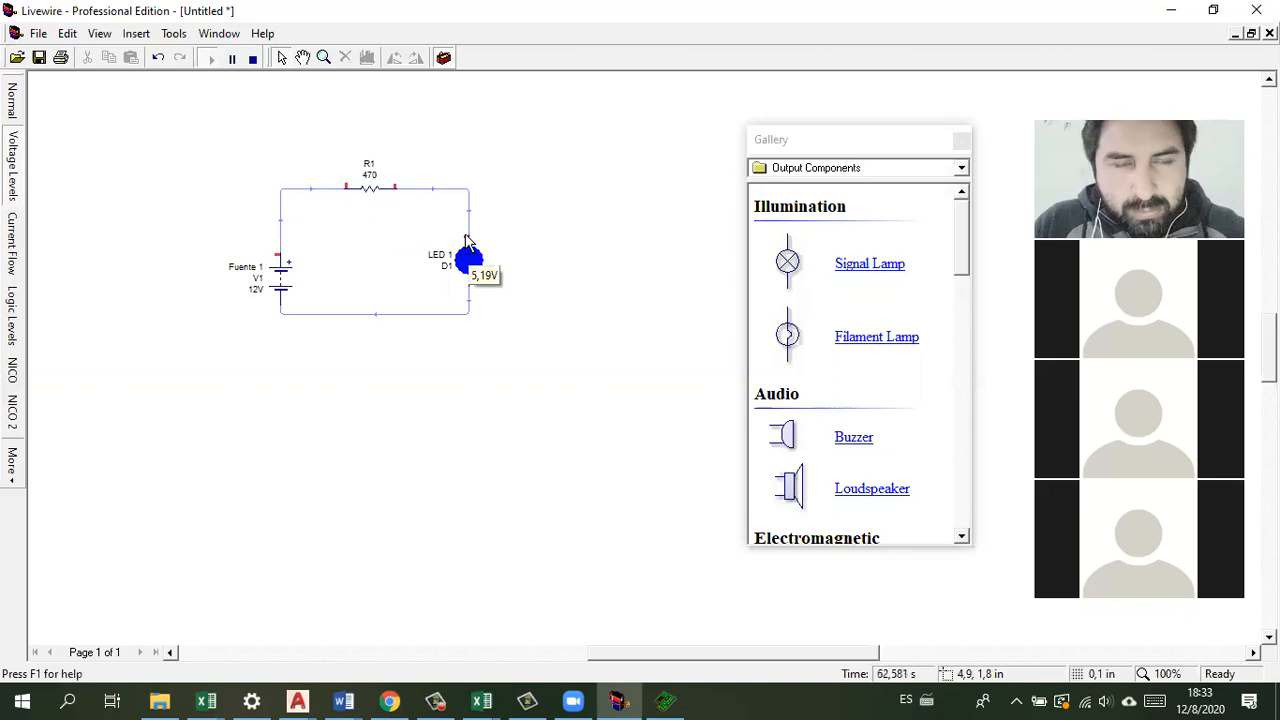
key(XF86AudioLowerVolume)
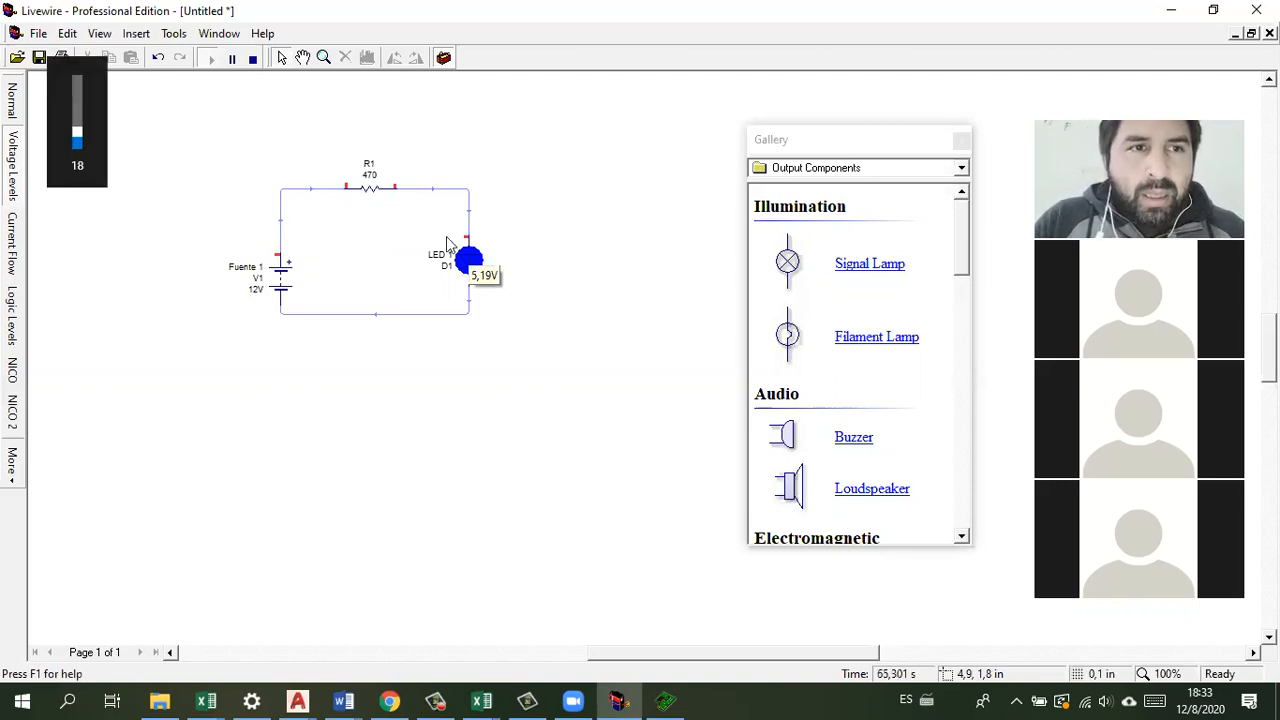
key(XF86AudioRaiseVolume)
key(XF86AudioRaiseVolume)
key(XF86AudioRaiseVolume)
key(XF86AudioRaiseVolume)
key(XF86AudioRaiseVolume)
key(XF86AudioRaiseVolume)
key(XF86AudioRaiseVolume)
key(XF86AudioRaiseVolume)
key(XF86AudioRaiseVolume)
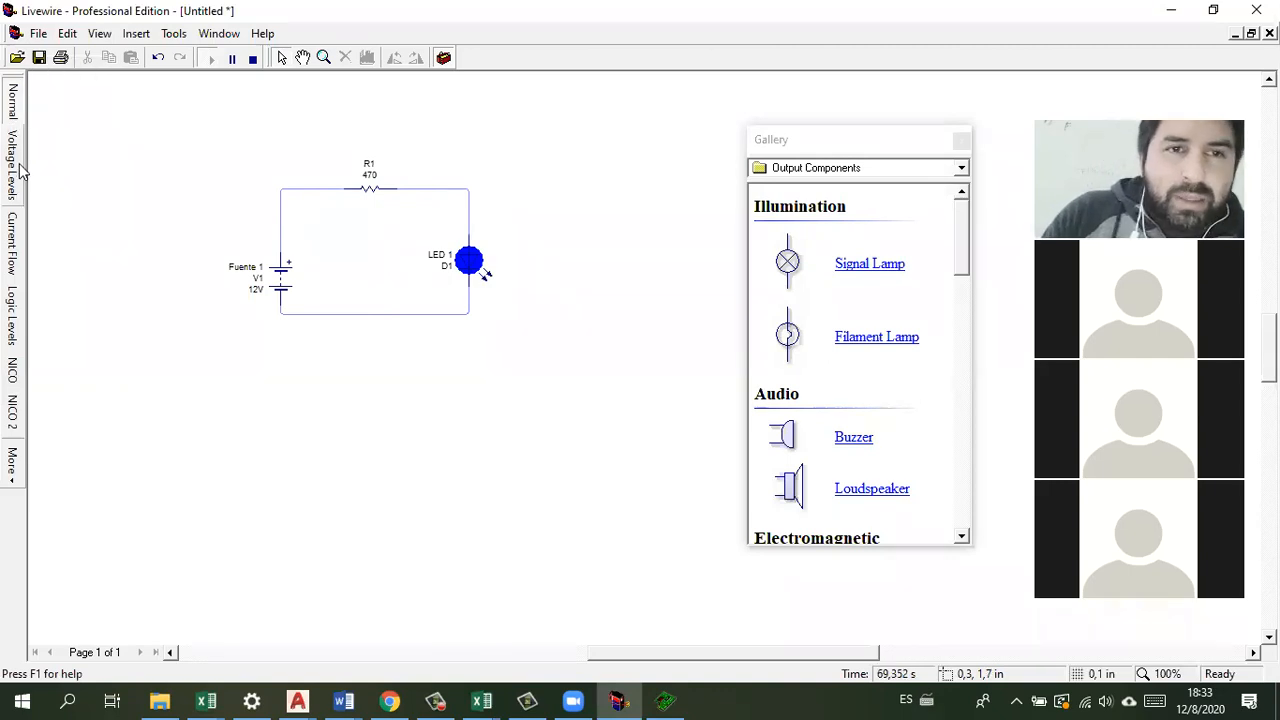
Step: Switch to the Normal view to read current and power along the wires and at the LED, and recheck the resistor's voltage levels
click(14, 98)
click(17, 102)
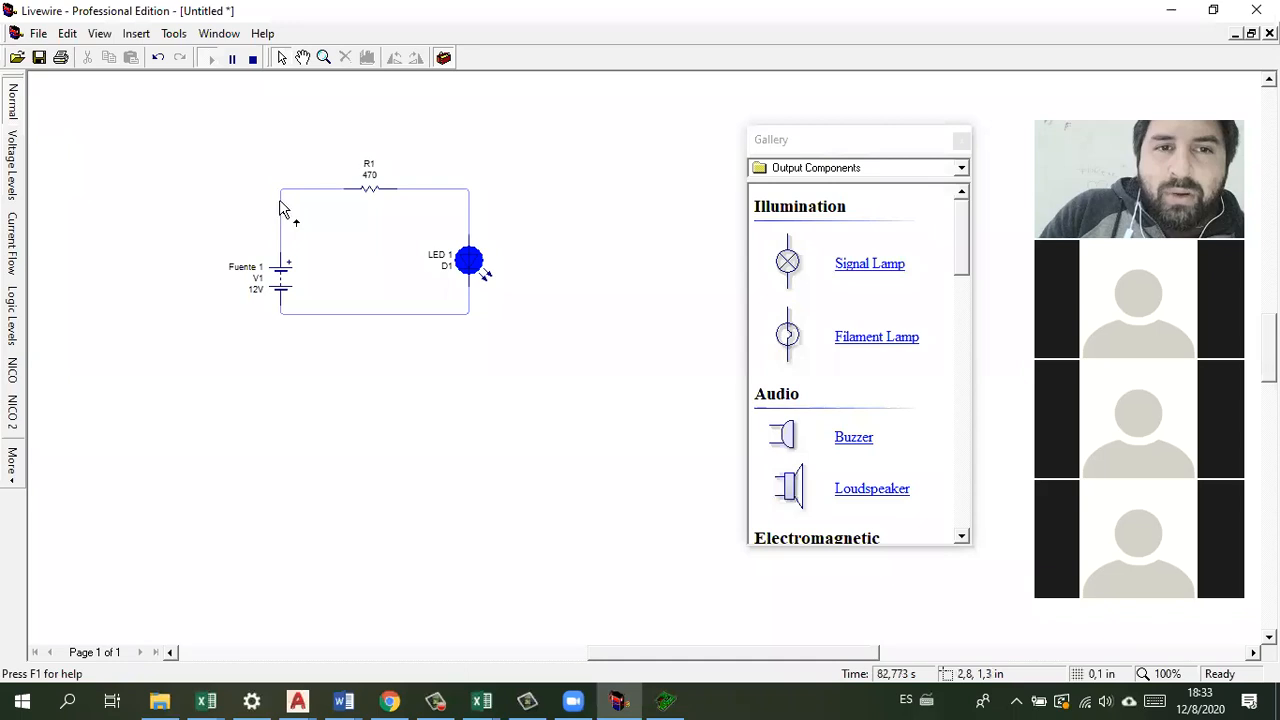
mouse_move(280, 202)
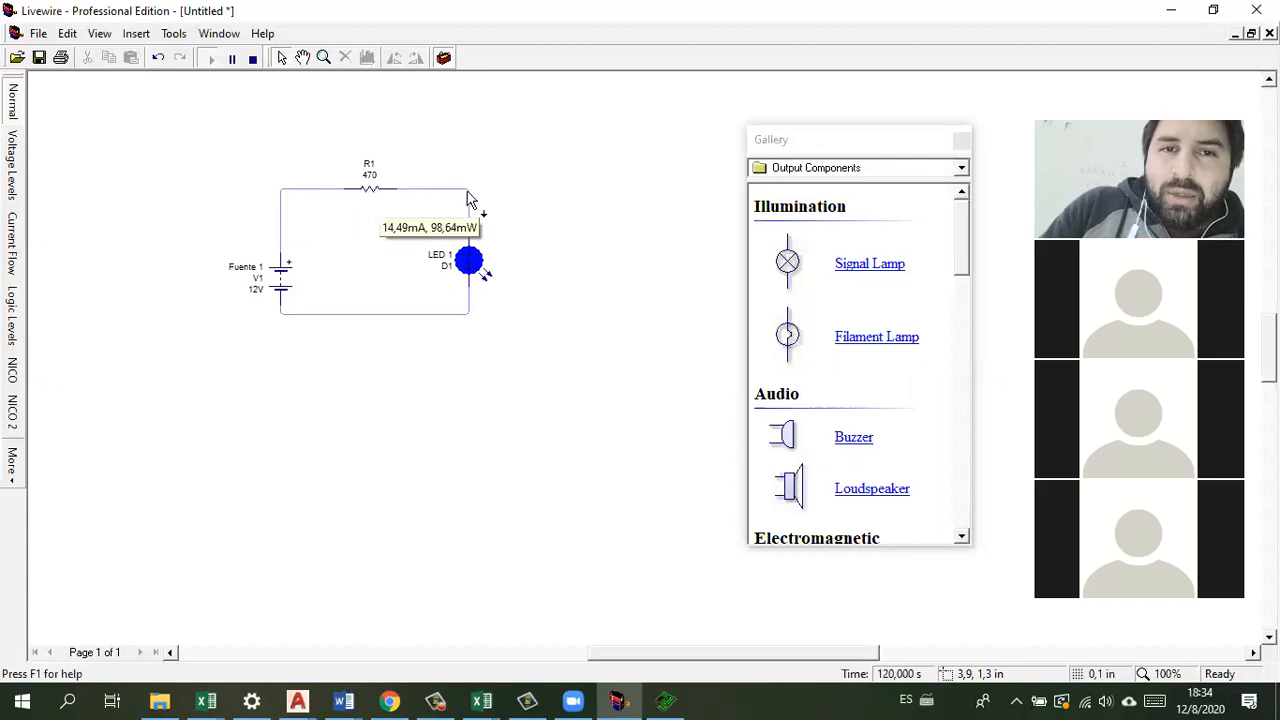
mouse_move(470, 199)
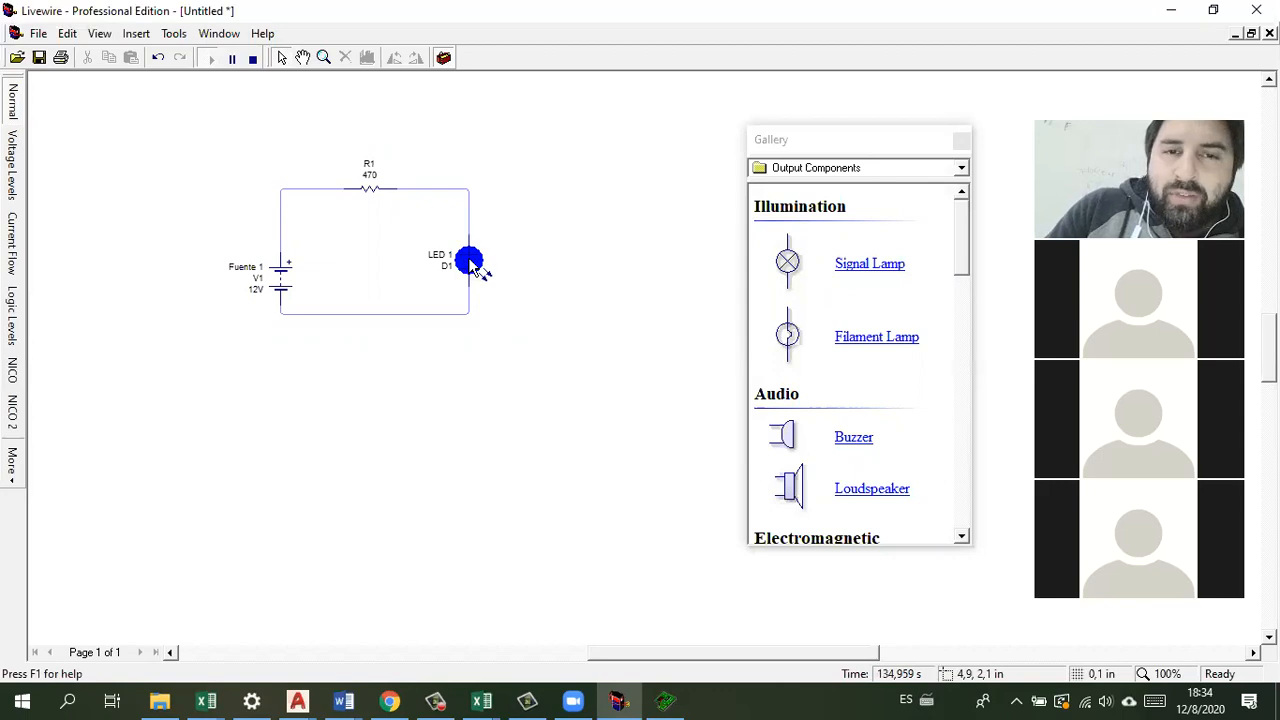
mouse_move(471, 262)
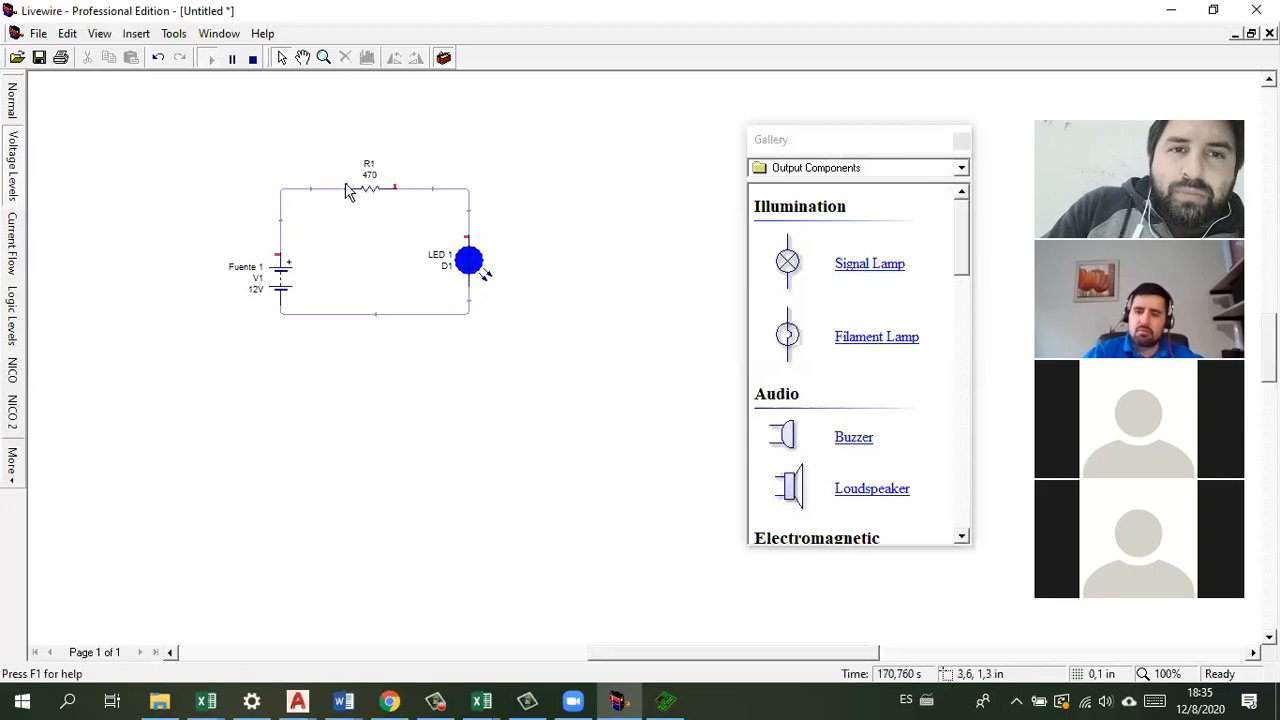
mouse_move(397, 193)
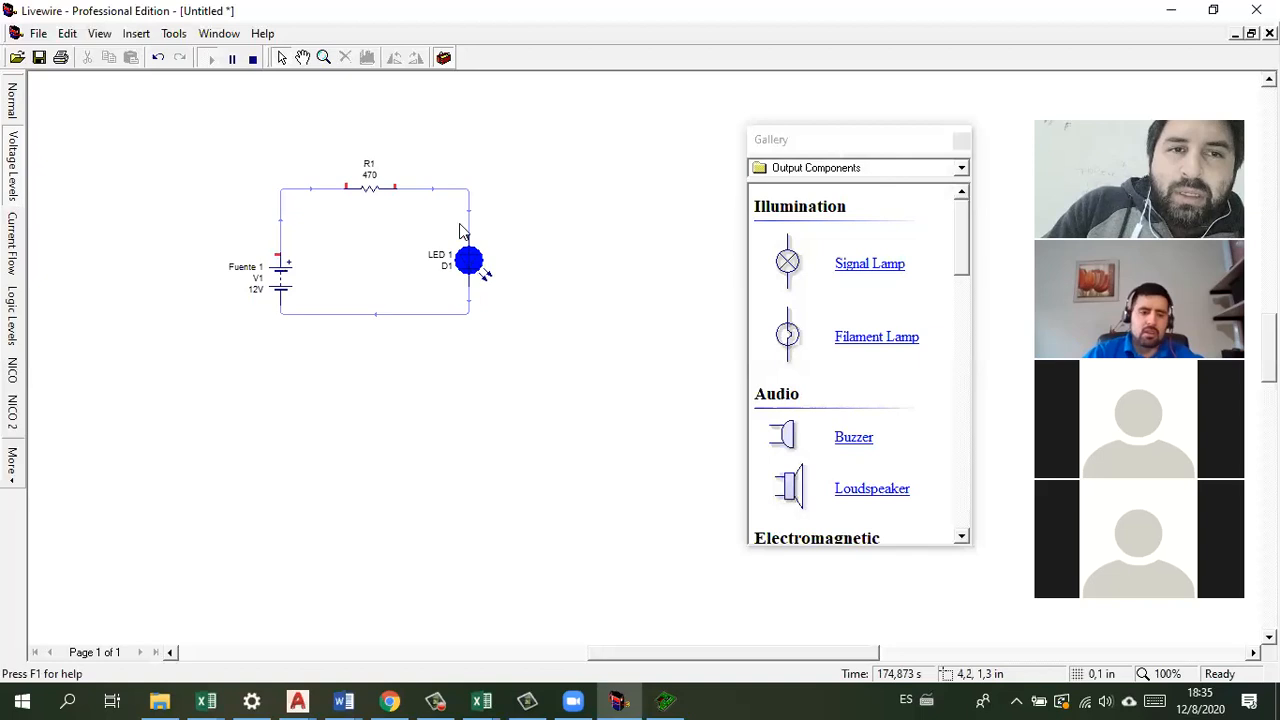
Step: Show the Current Flow view, inspect the current in the wire between battery and resistor, and stop the simulation
click(13, 243)
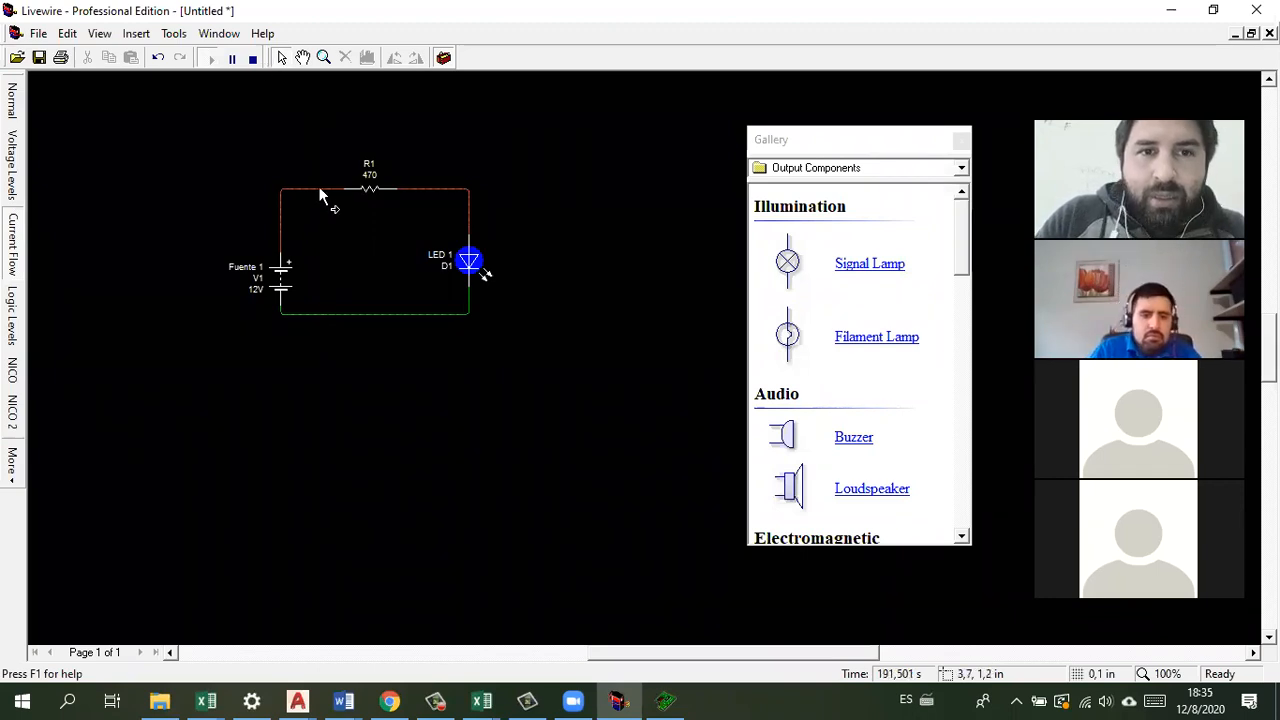
mouse_move(284, 220)
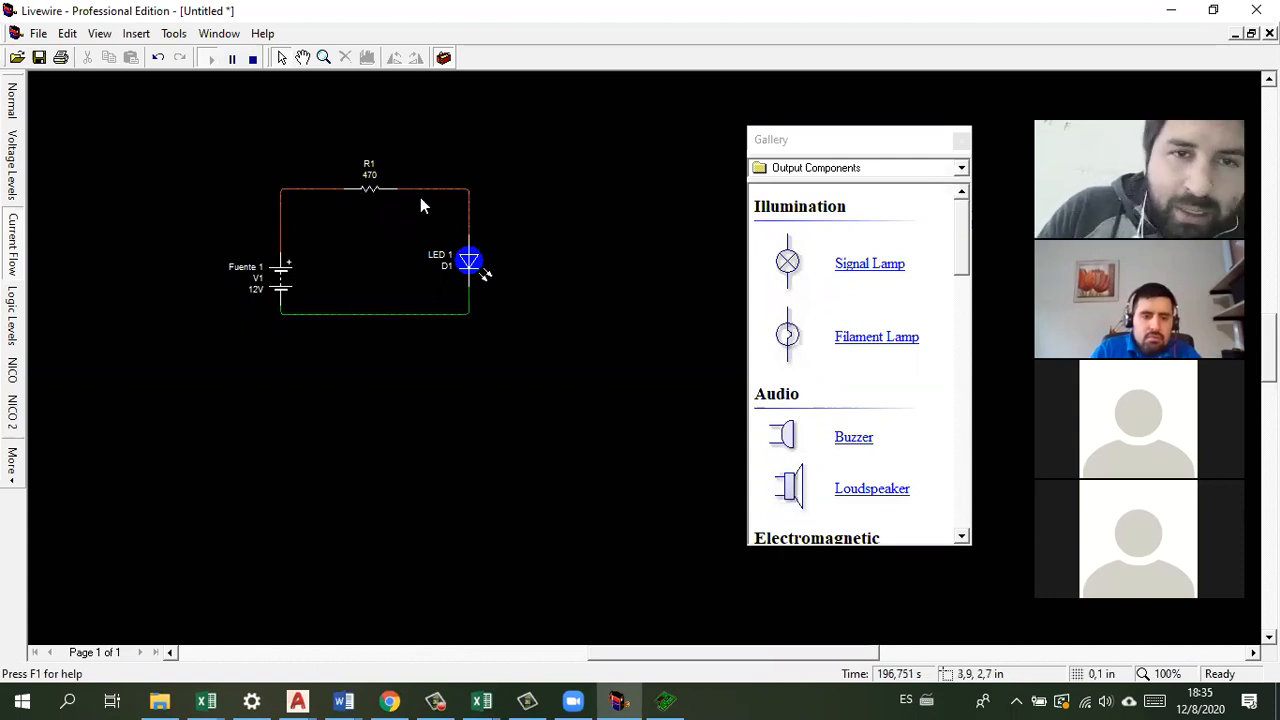
click(251, 60)
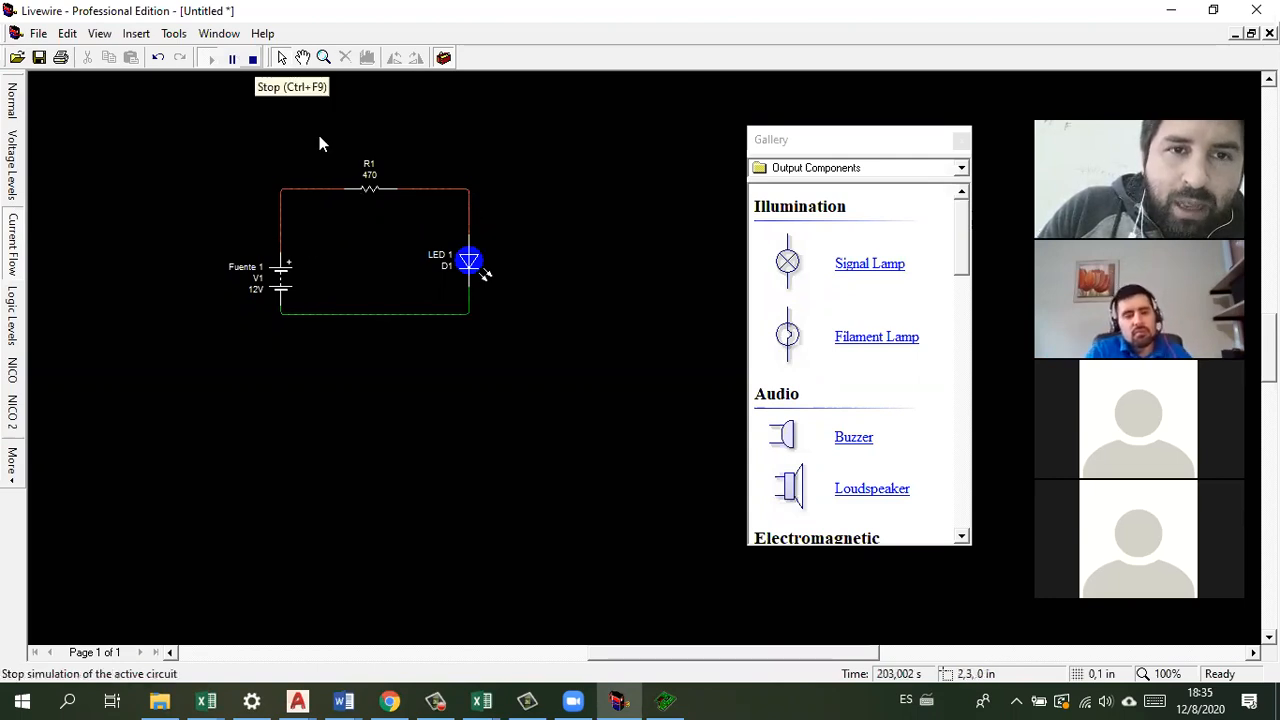
Step: Set resistor R1's value to 2,2 K and rerun the simulation
double_click(373, 195)
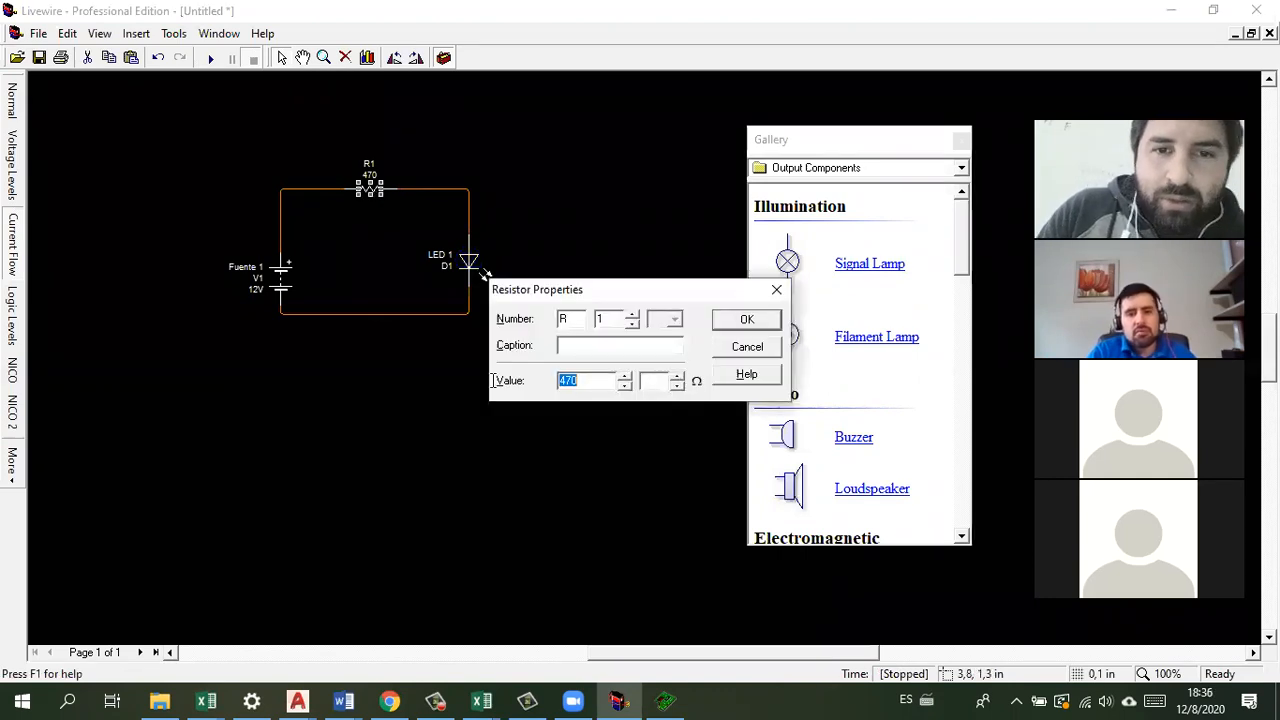
text(2,2)
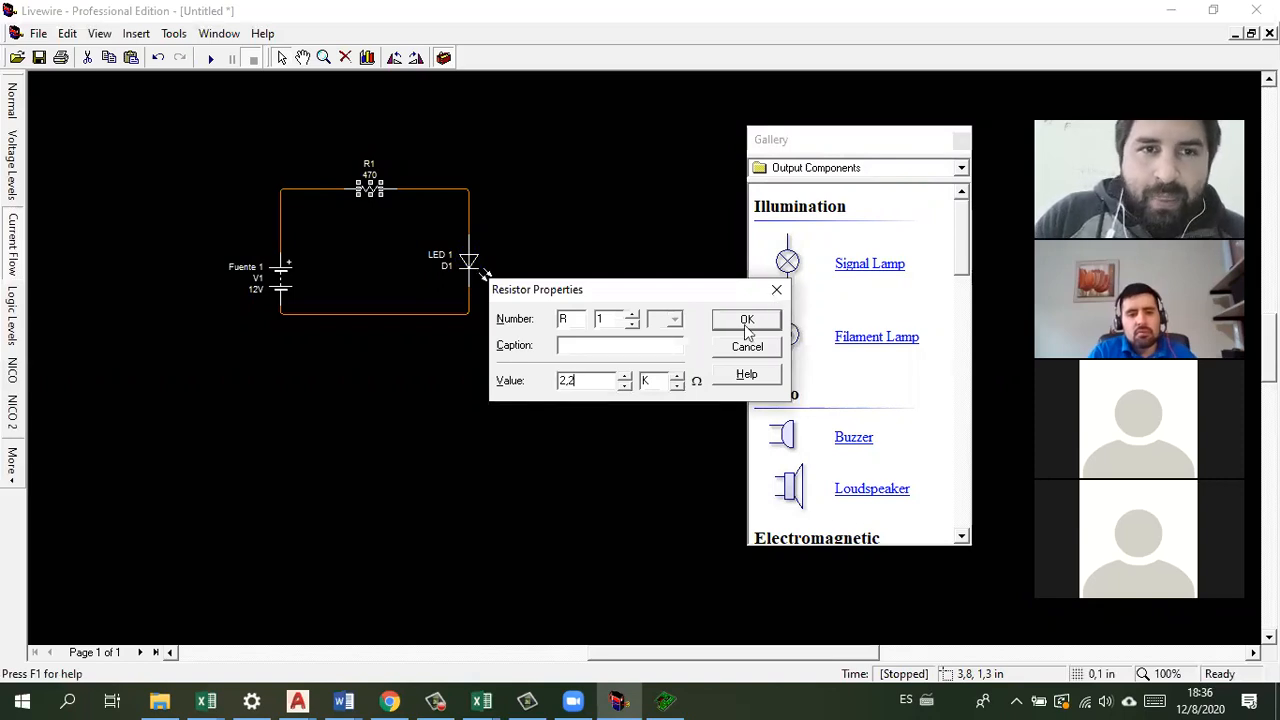
key(Return)
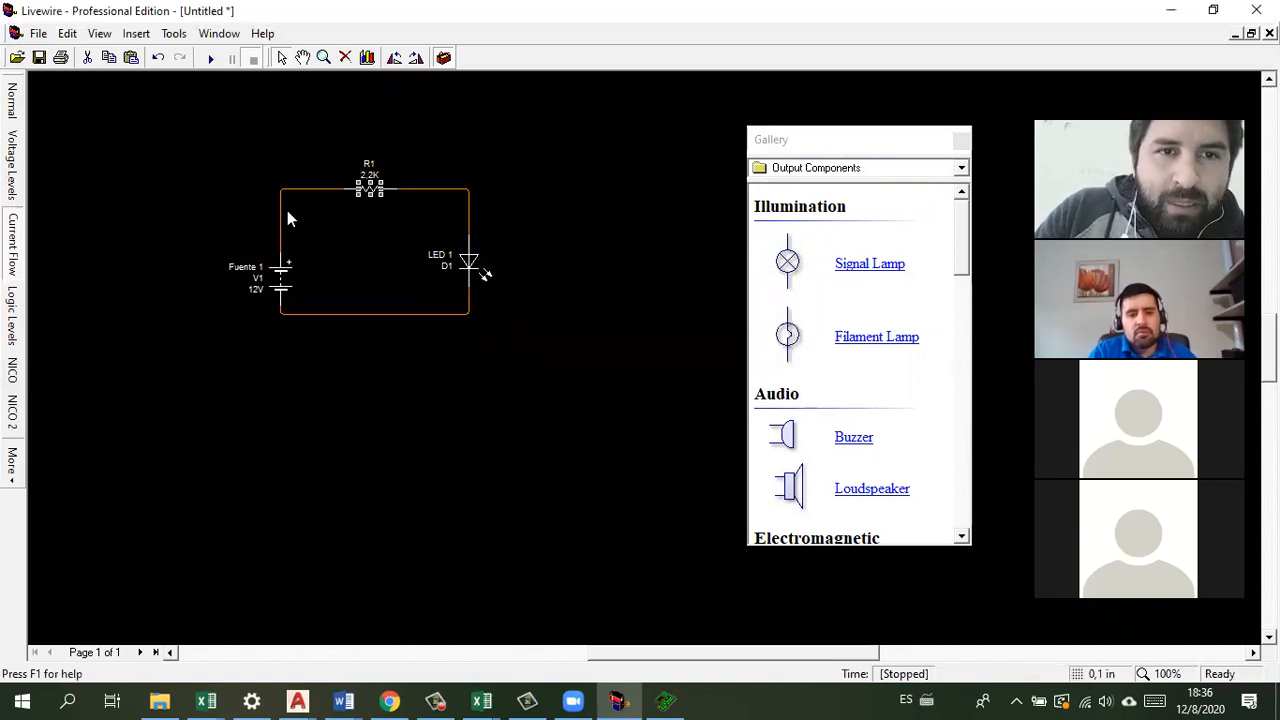
key(F9)
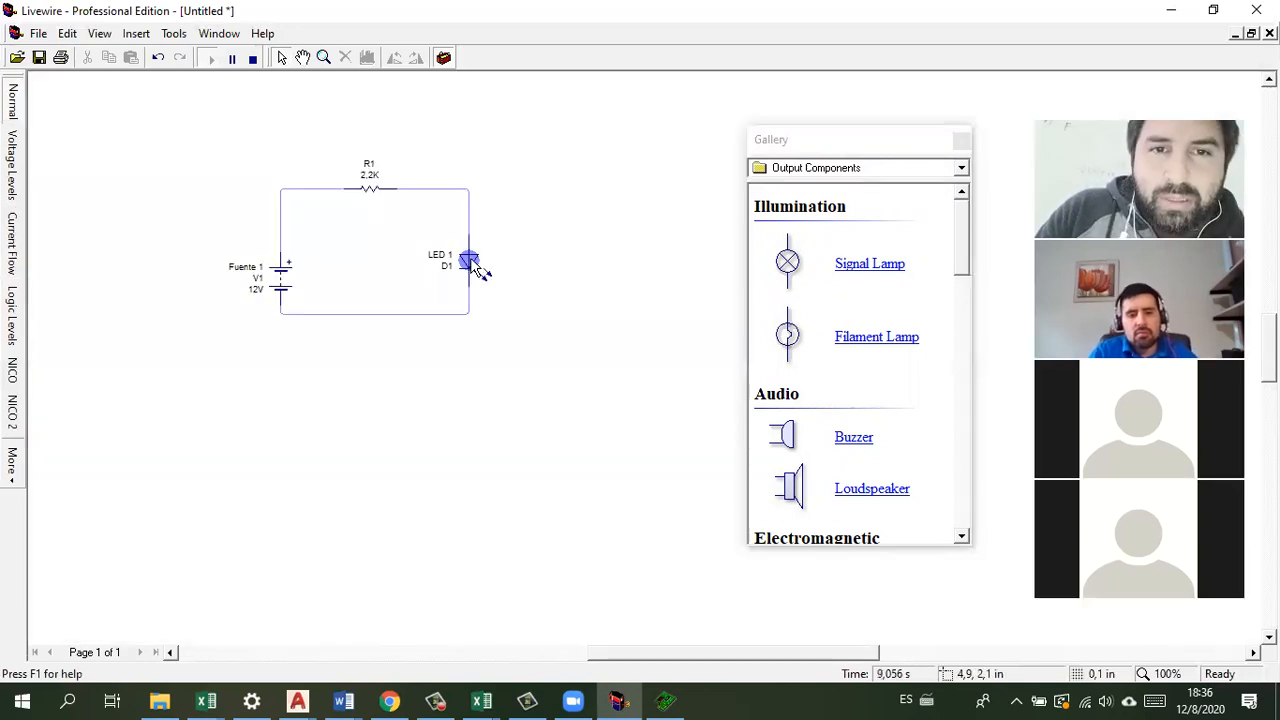
Step: Set resistor R1's value to 220 ohms while the simulation is running
mouse_move(476, 268)
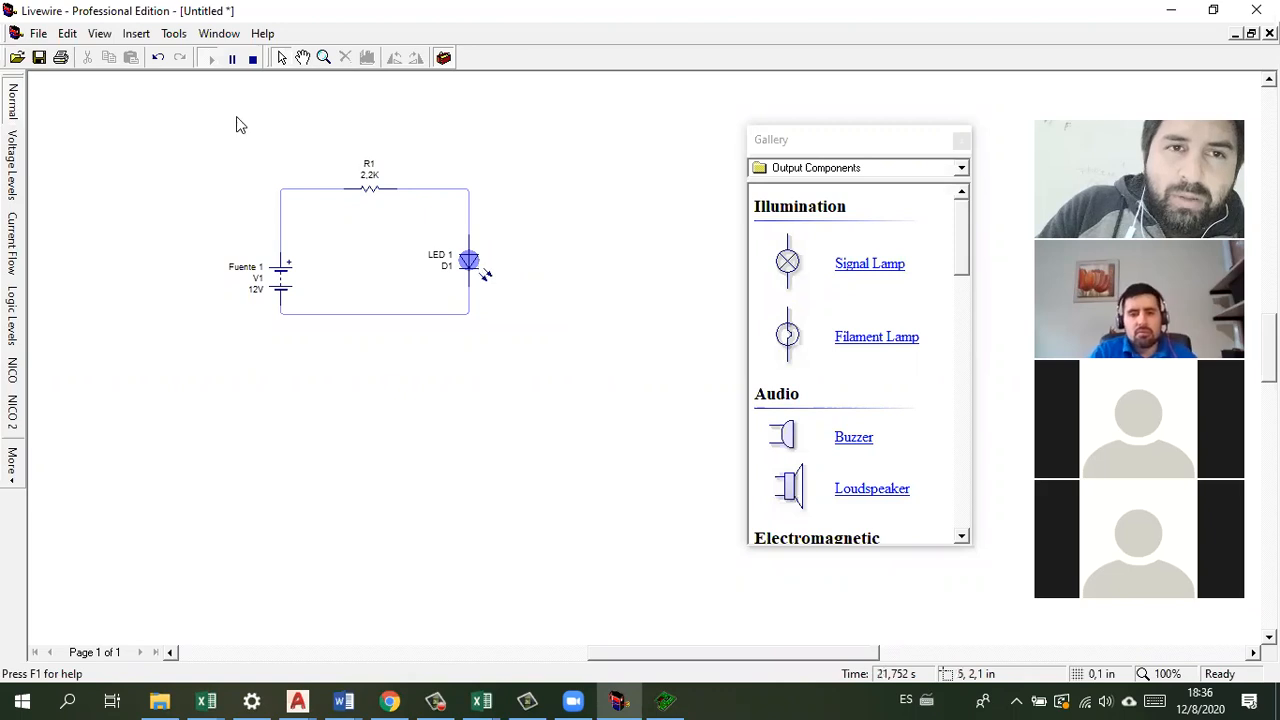
double_click(370, 180)
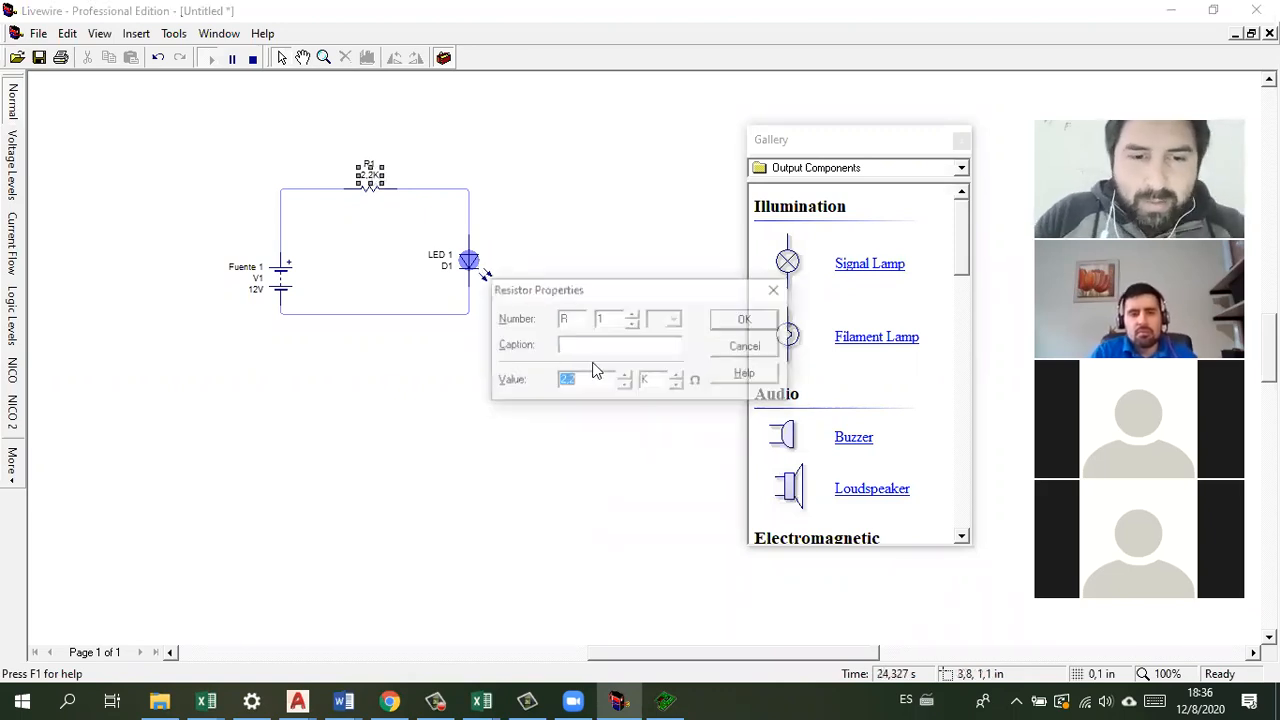
text(220)
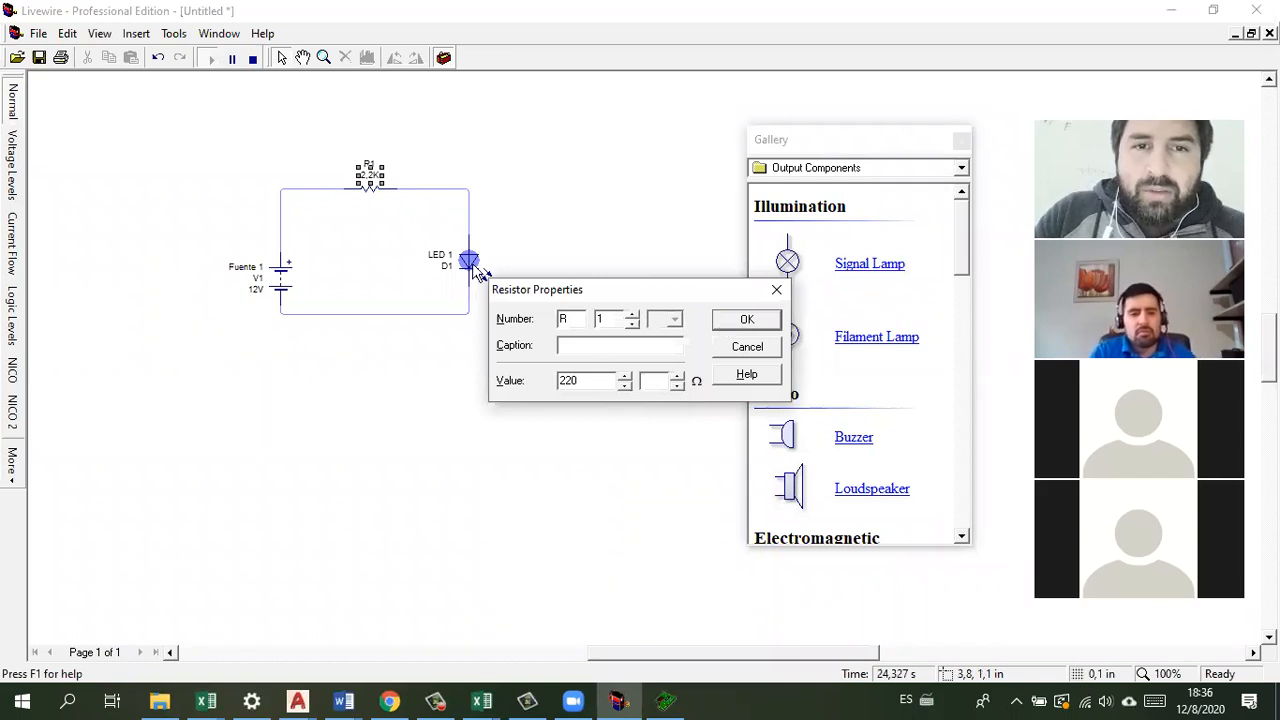
key(Return)
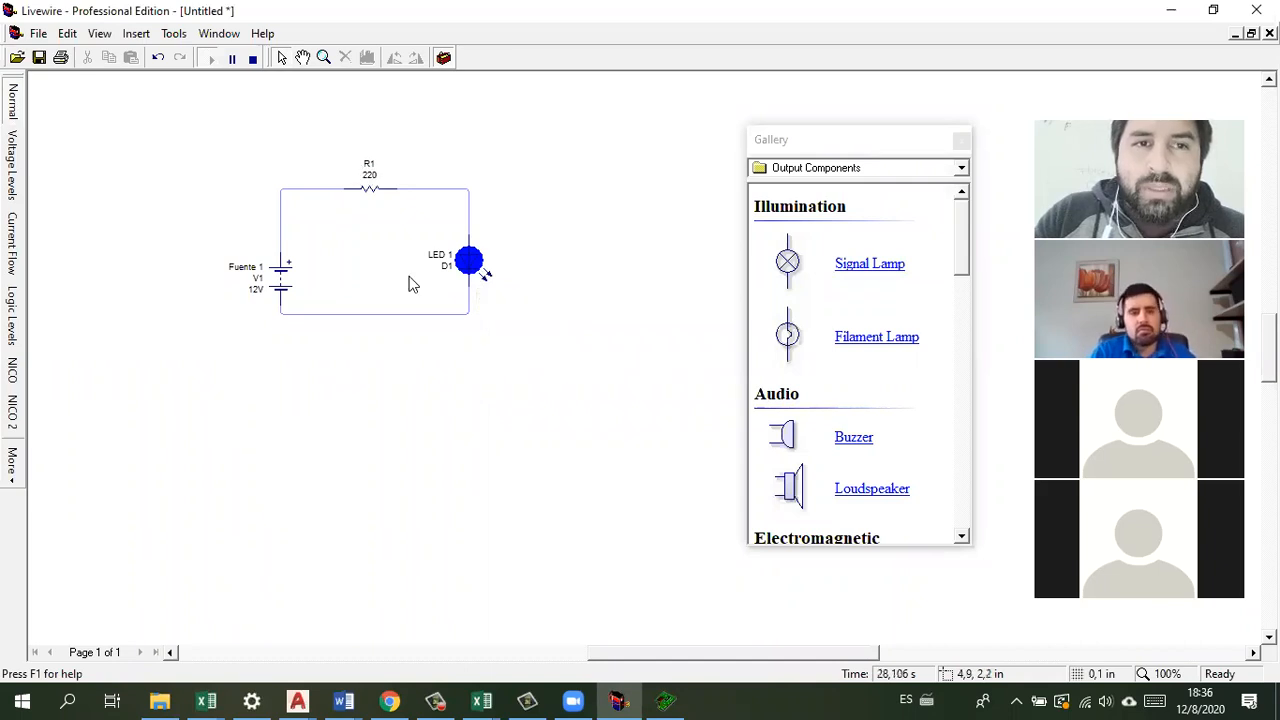
Step: Inspect the wire between R1 and the LED in the Current Flow view, view the Logic Levels, and stop the simulation
click(13, 243)
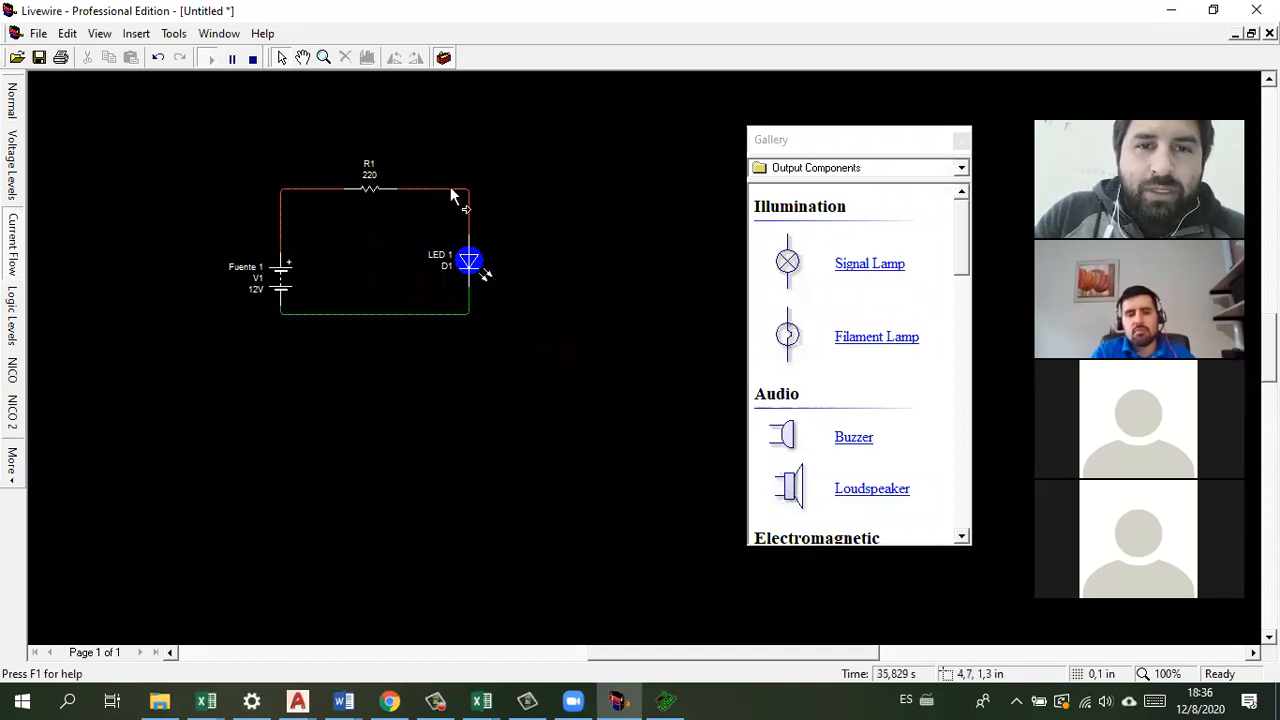
mouse_move(451, 195)
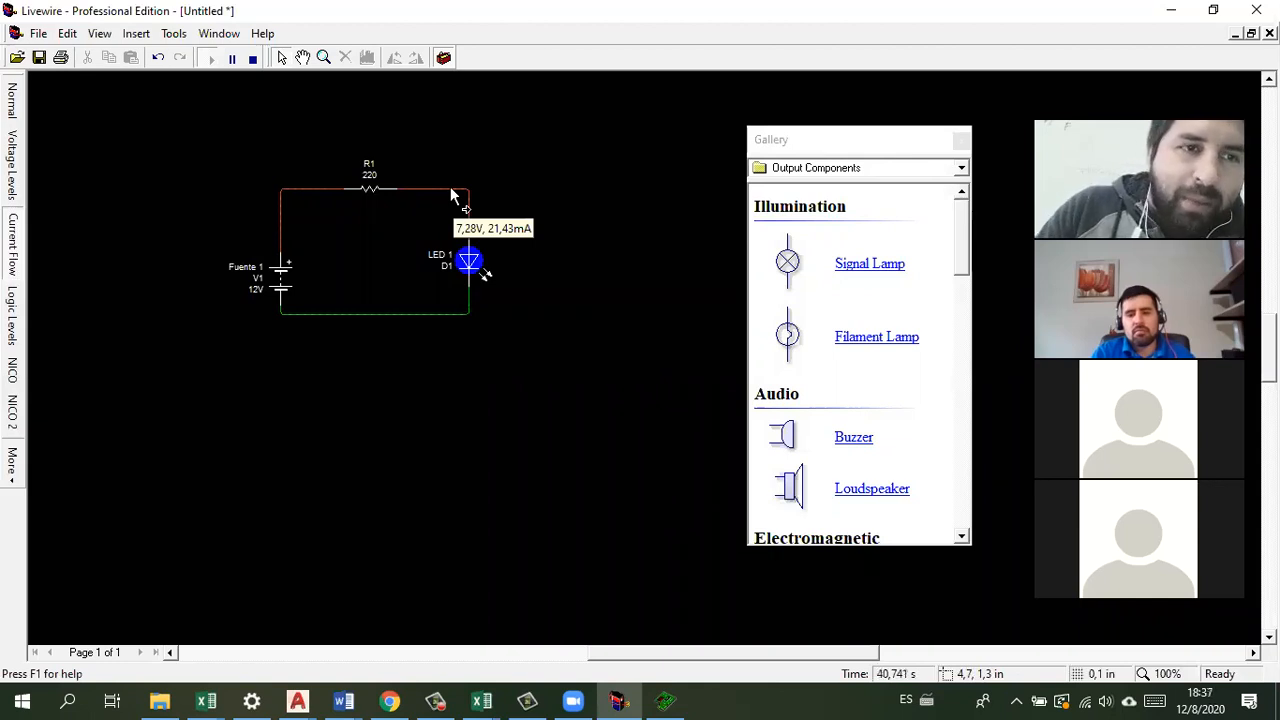
click(13, 312)
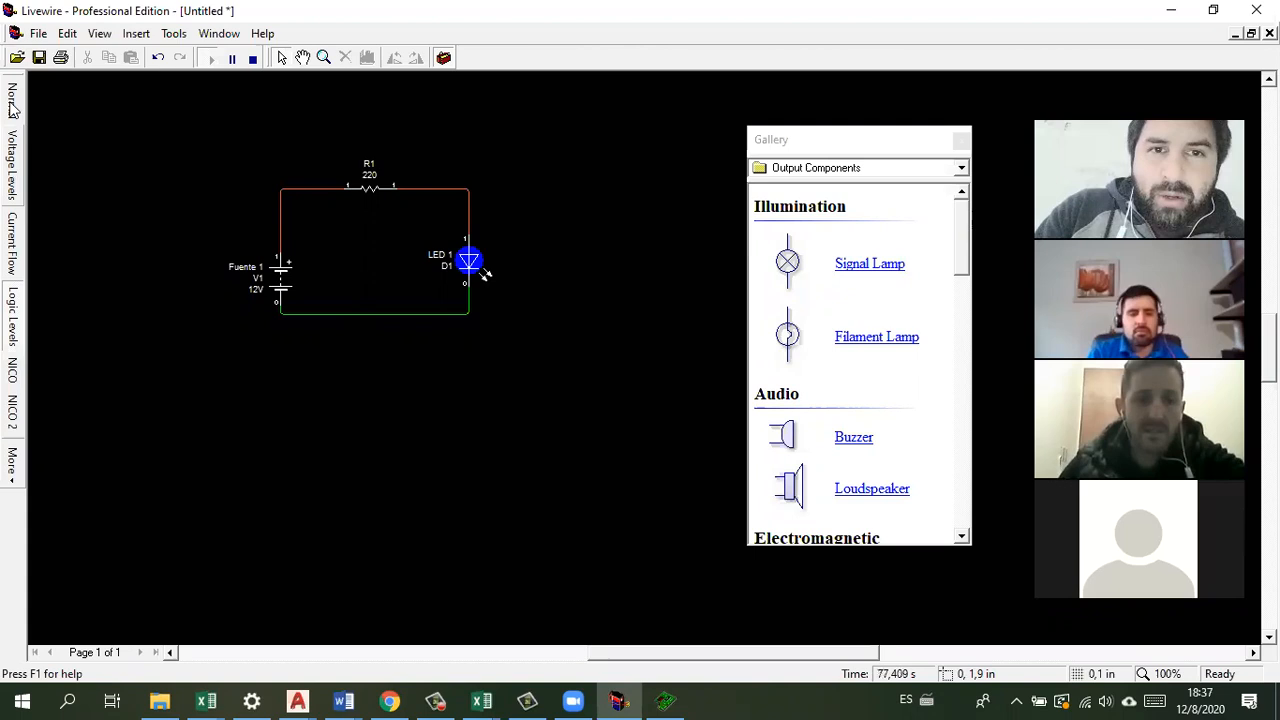
click(252, 57)
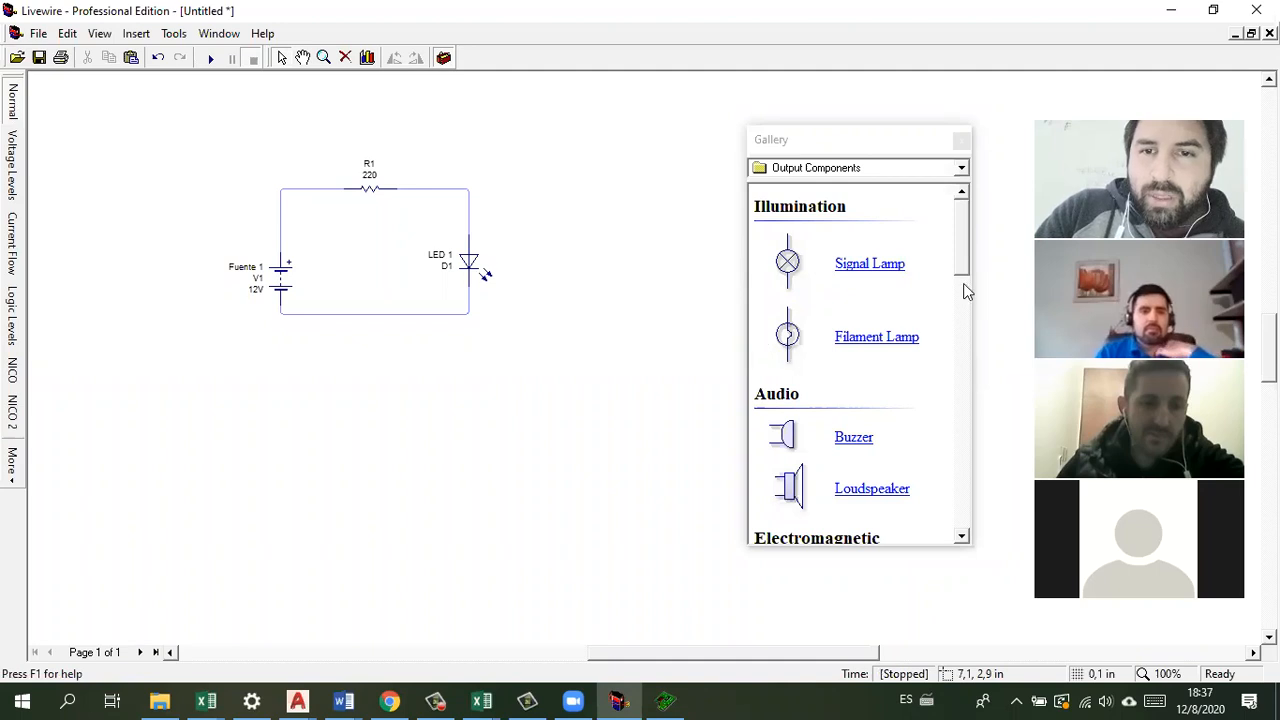
Step: Run the simulation briefly in the Normal view to observe the LED, and stop it
drag(962, 230, 760, 228)
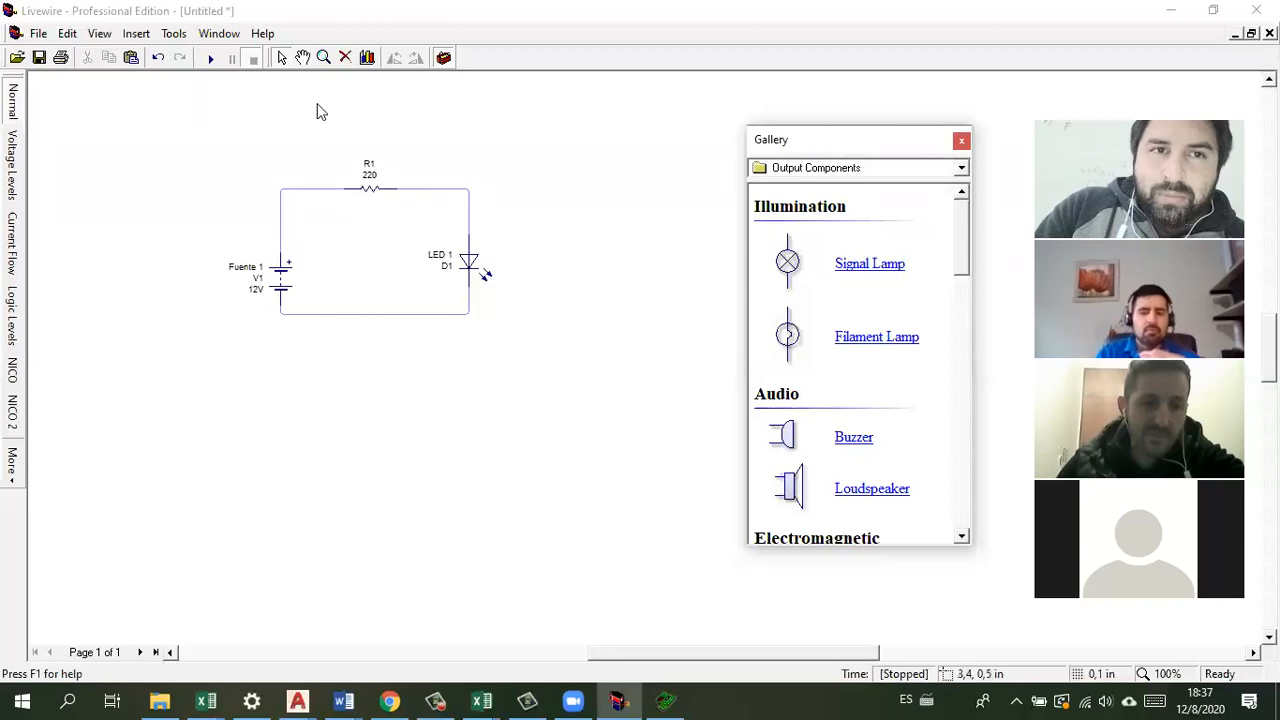
click(210, 60)
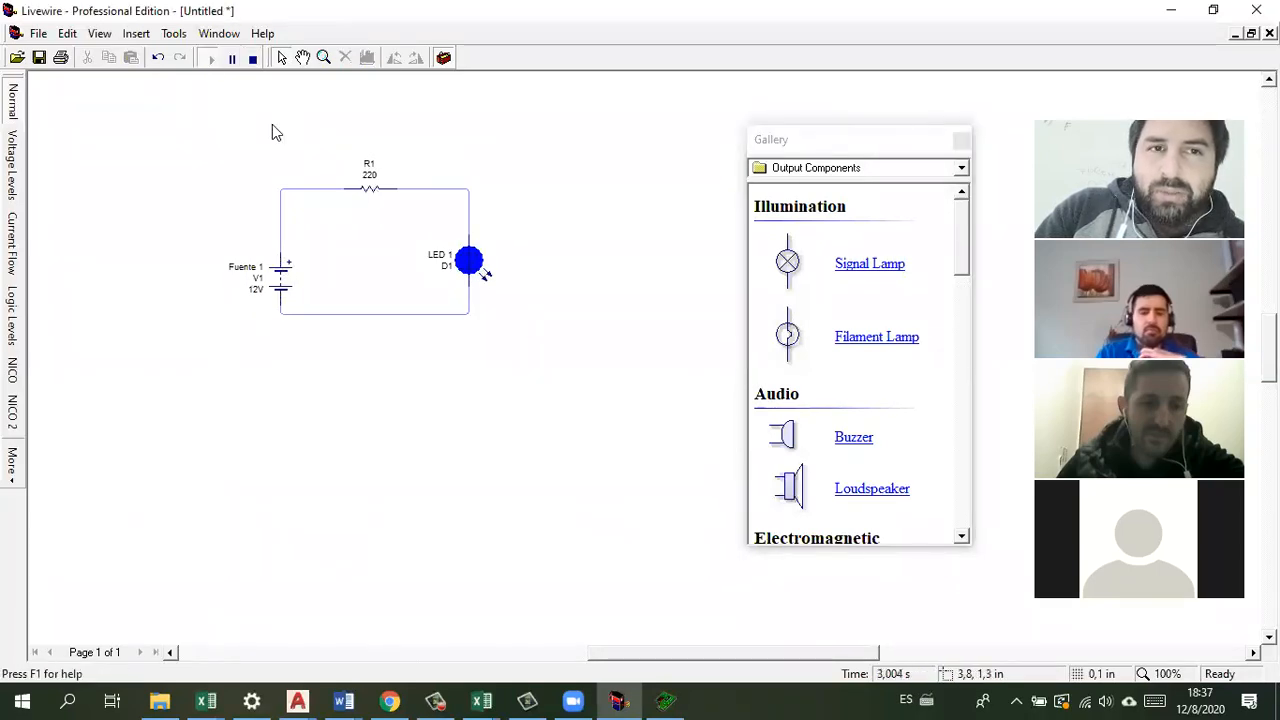
click(253, 58)
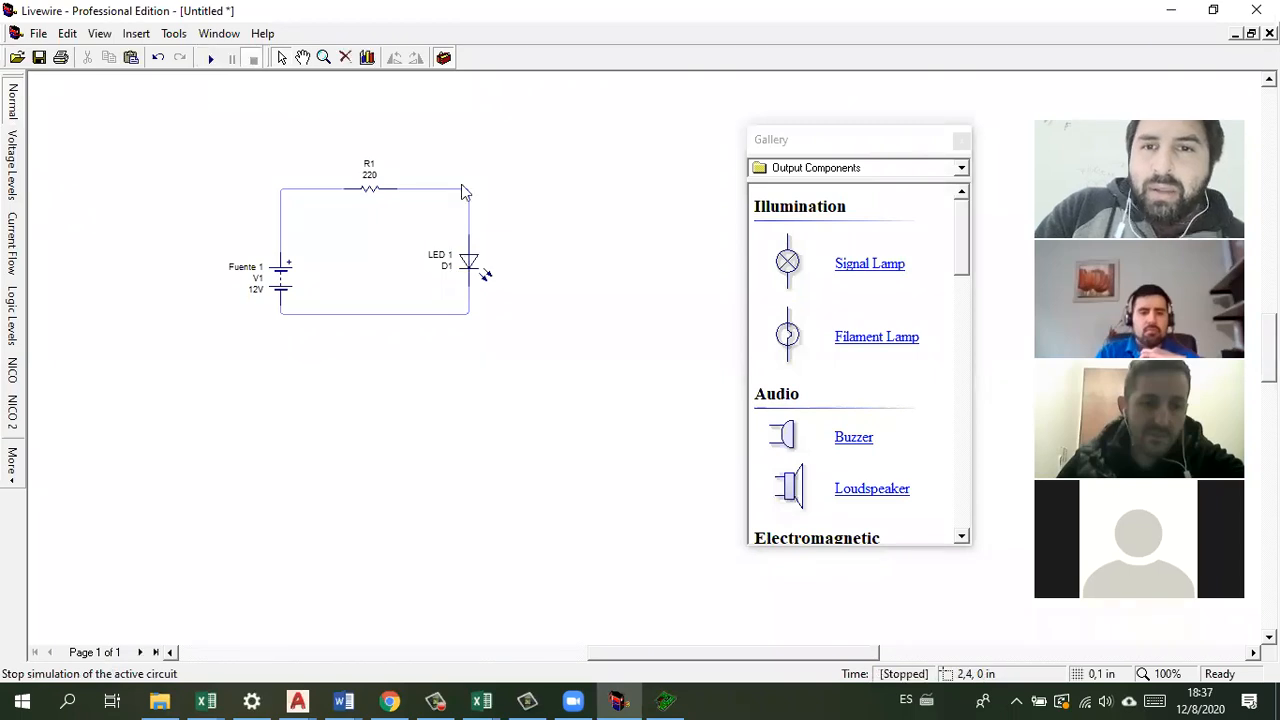
Step: Place two voltmeters from the Measuring components, one beside the LED and one above resistor R1, and delete the extra third one
click(961, 167)
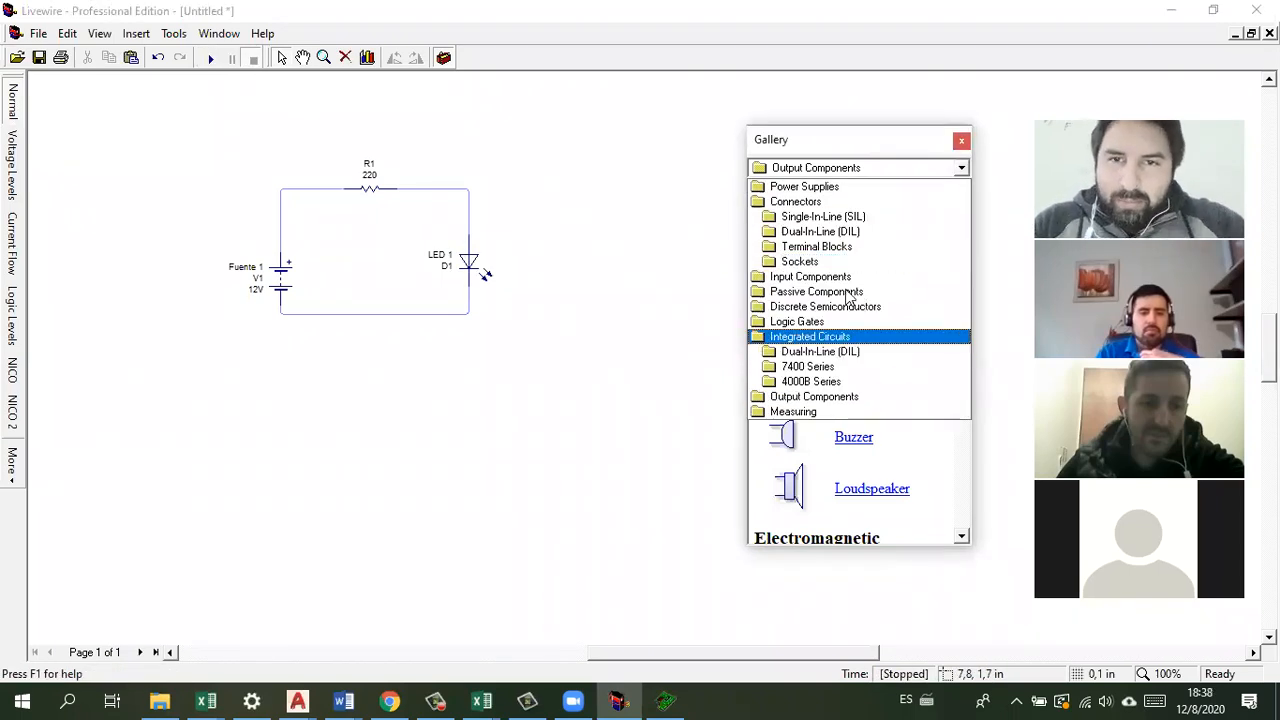
click(801, 413)
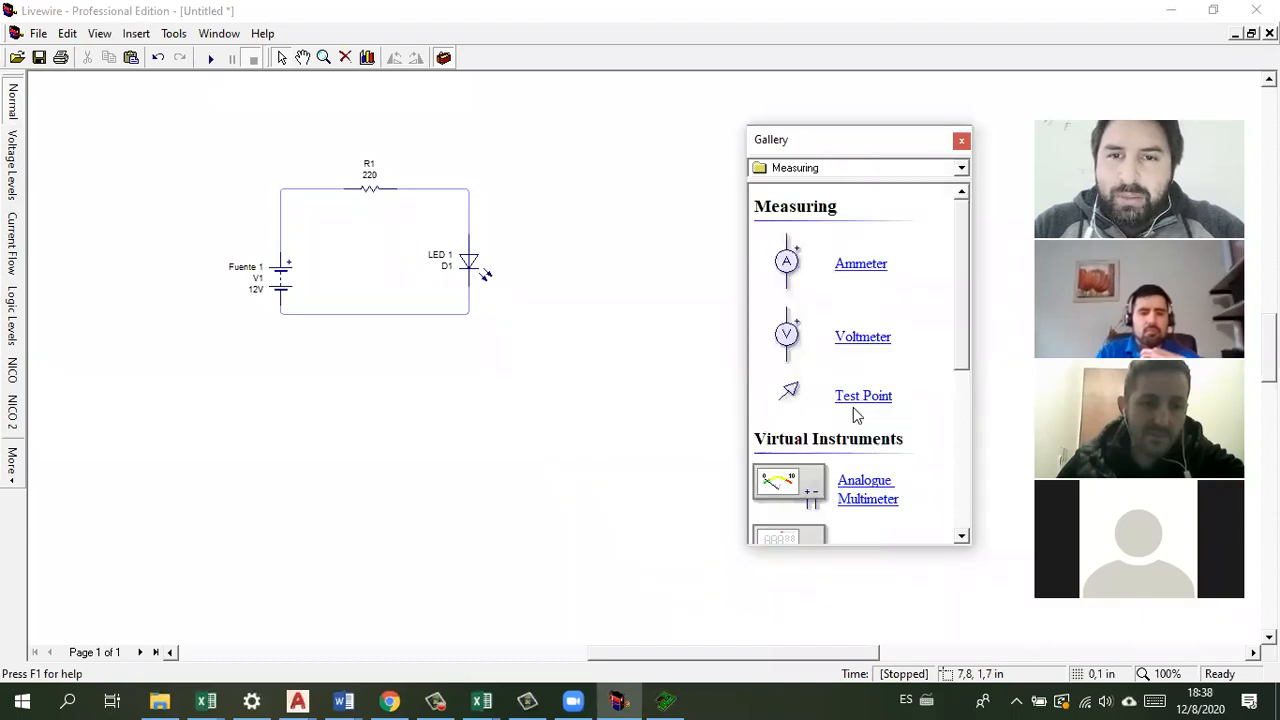
scroll(968, 246, down, 1)
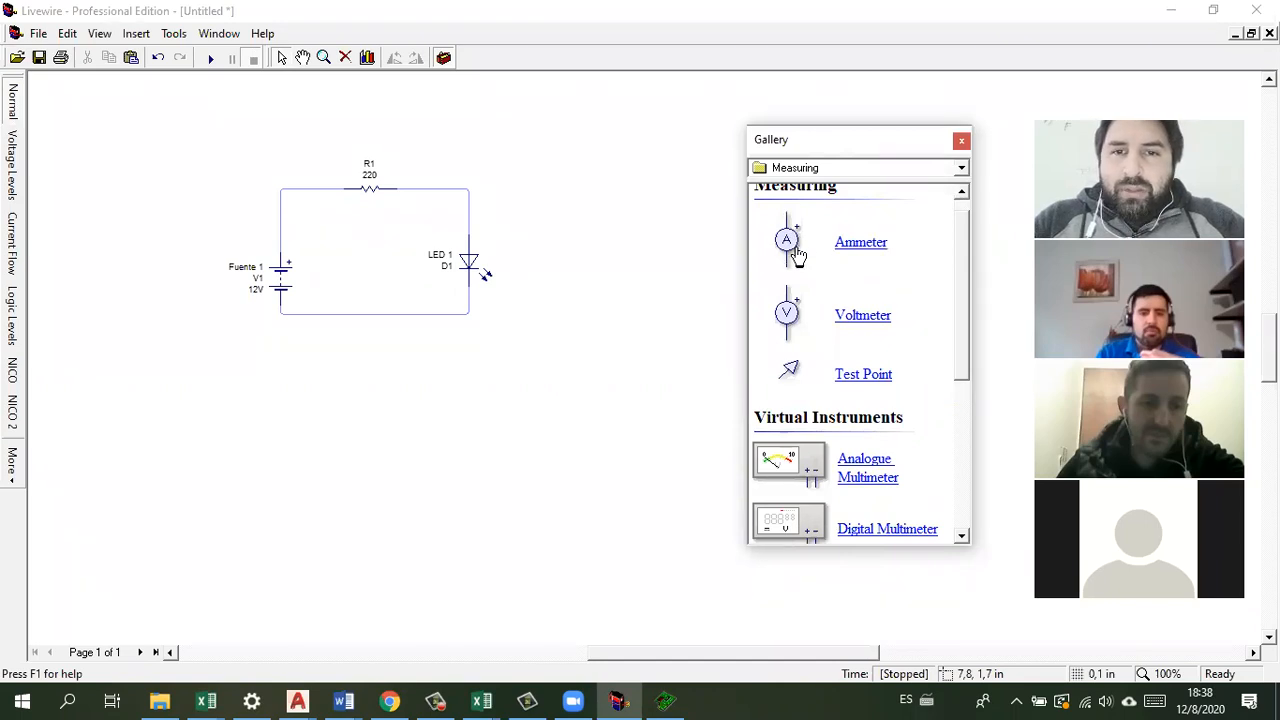
drag(790, 317, 563, 262)
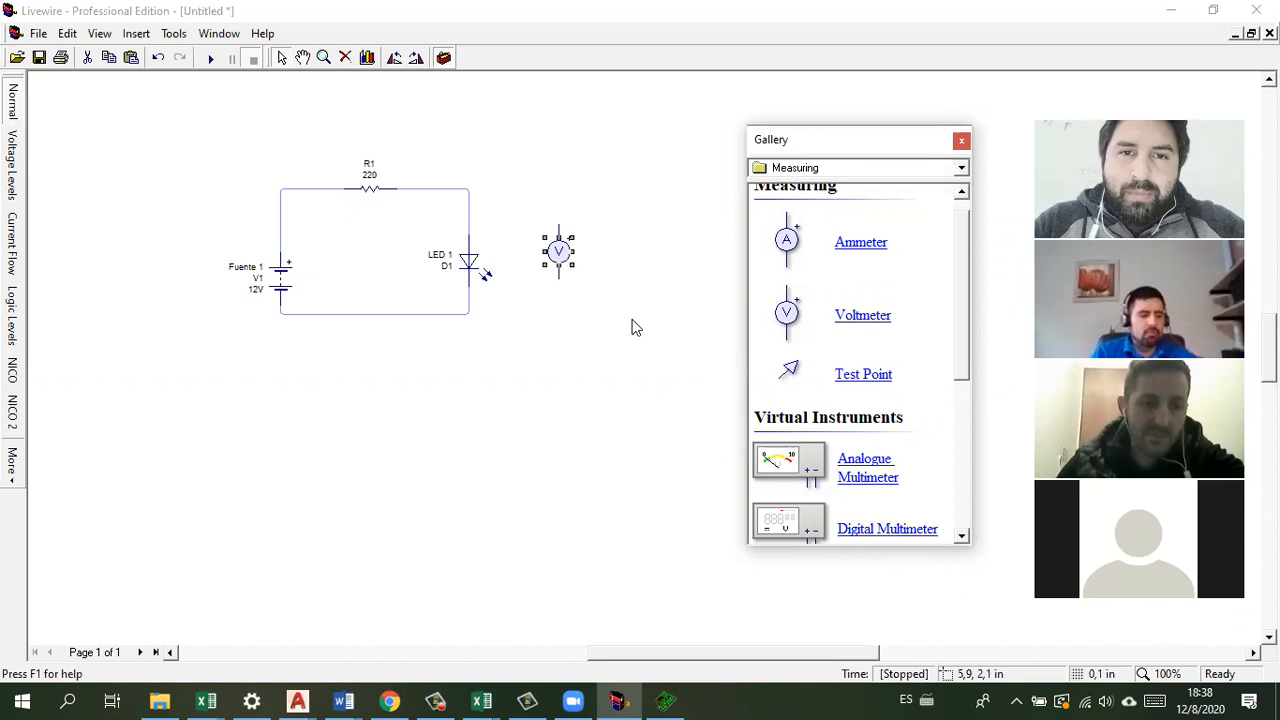
drag(787, 318, 356, 126)
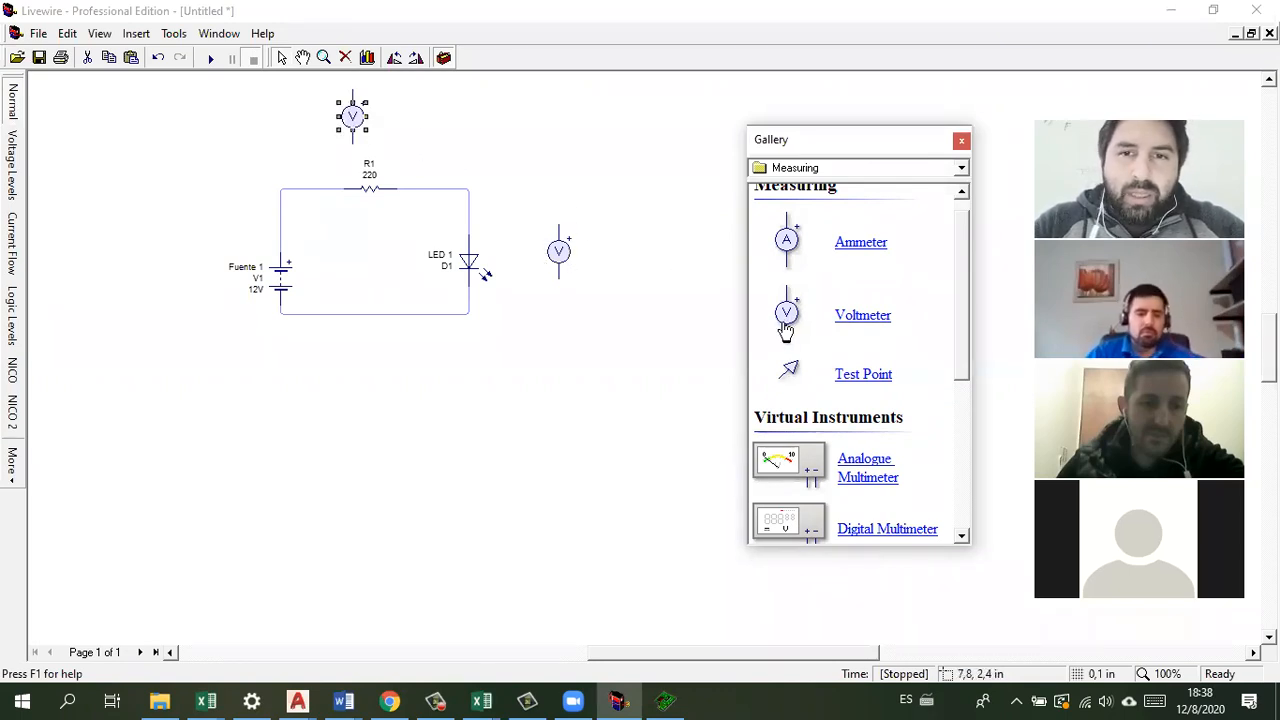
drag(786, 316, 256, 370)
key(Delete)
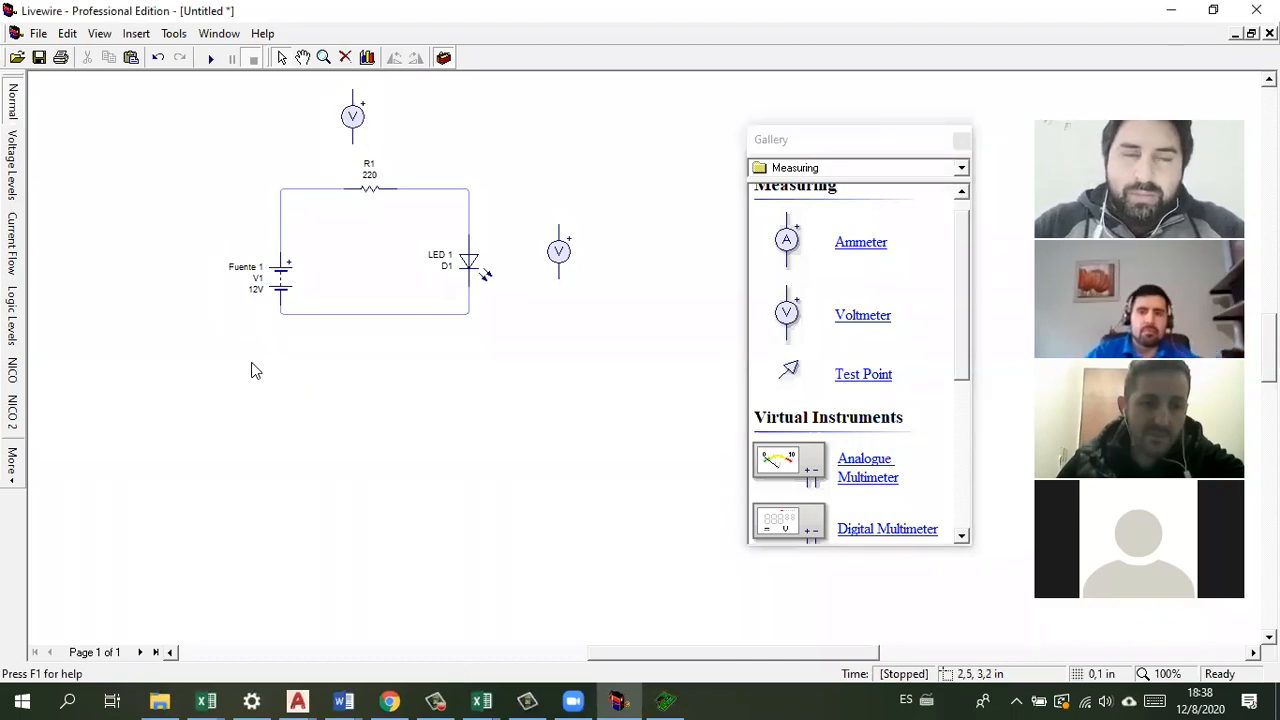
Step: Move the voltmeter beside the LED to below the circuit, and shift resistor R1 slightly down with its wires
drag(565, 265, 421, 418)
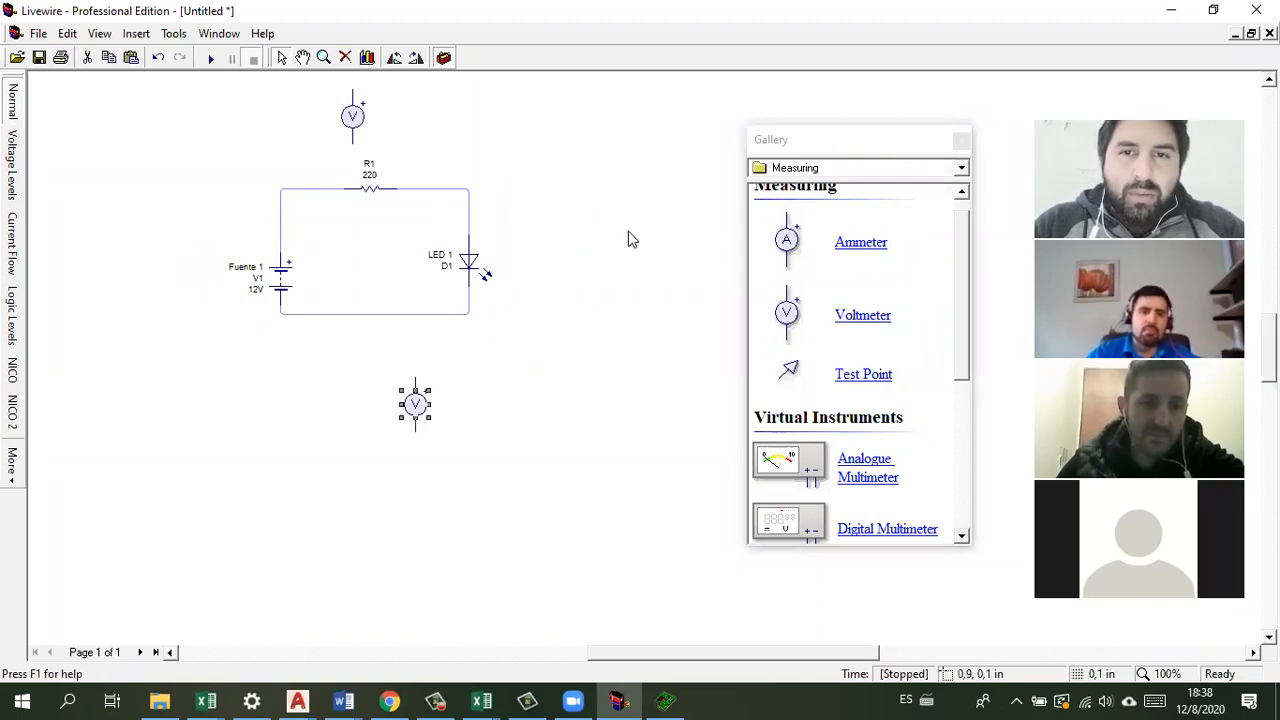
drag(965, 266, 967, 219)
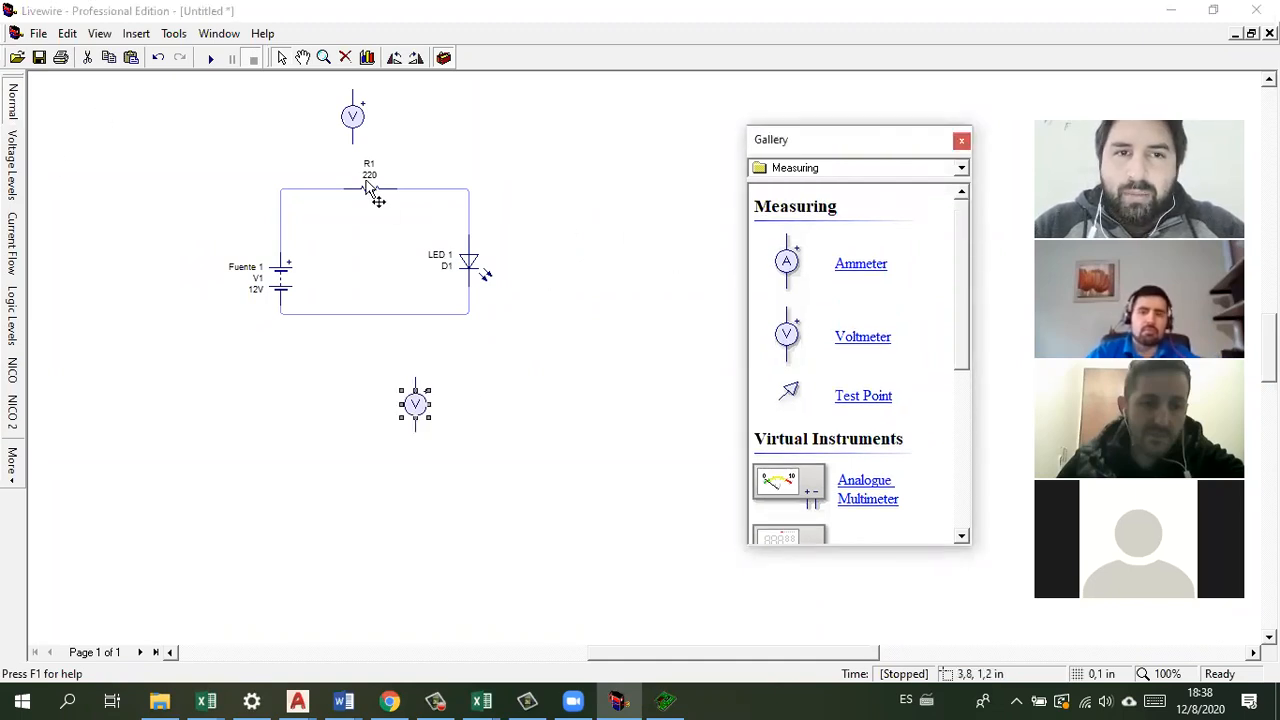
drag(372, 193, 372, 209)
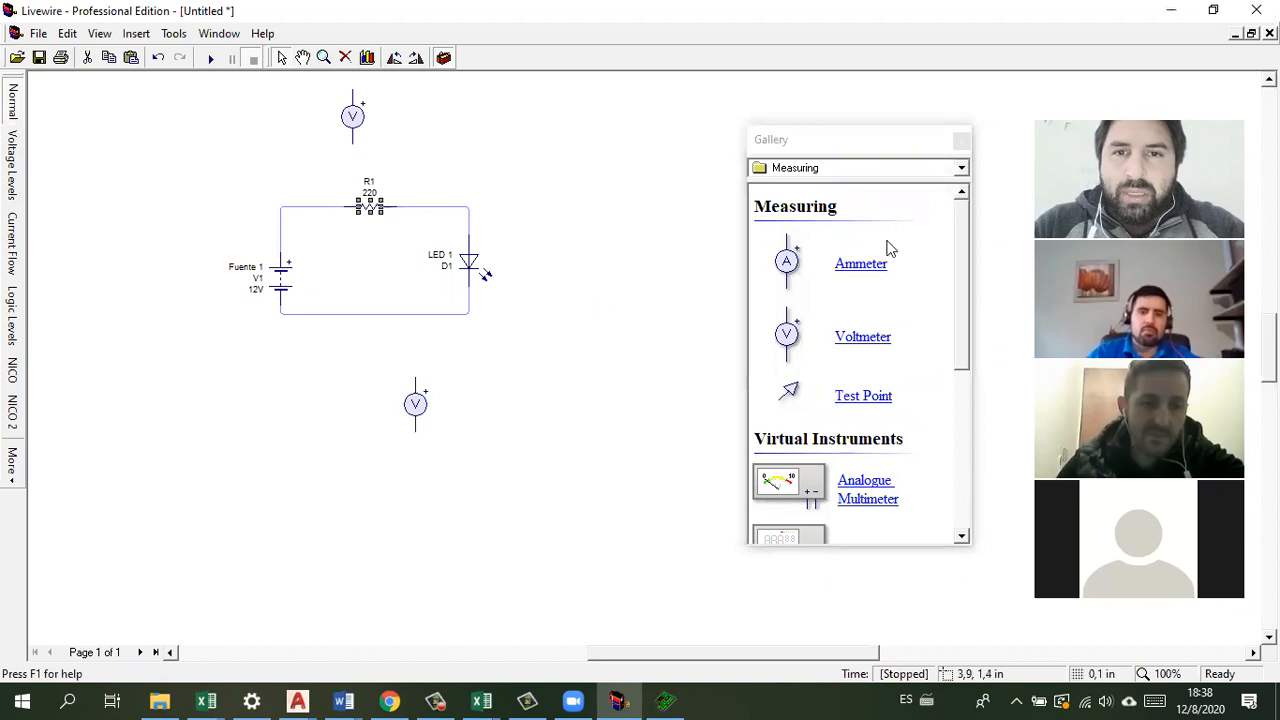
Step: Add a second resistor from the Passive Components horizontally above R1, moving the upper voltmeter aside to make room
click(955, 170)
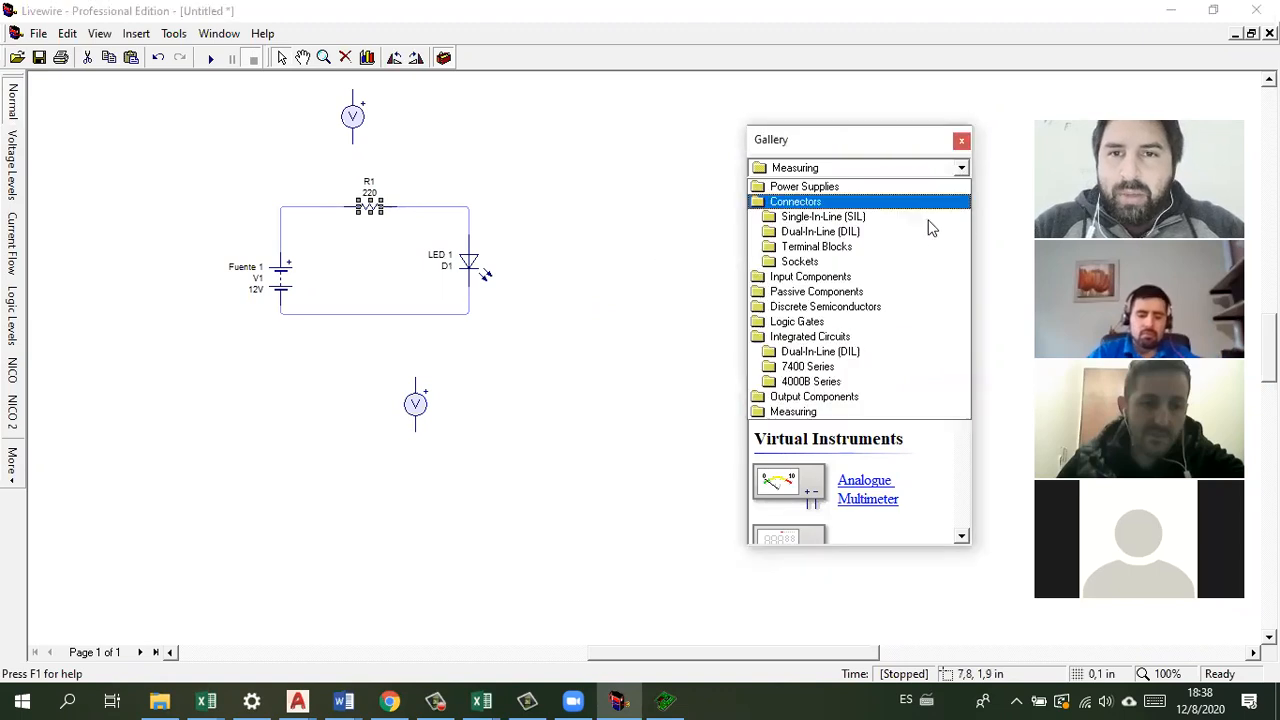
click(905, 277)
click(955, 170)
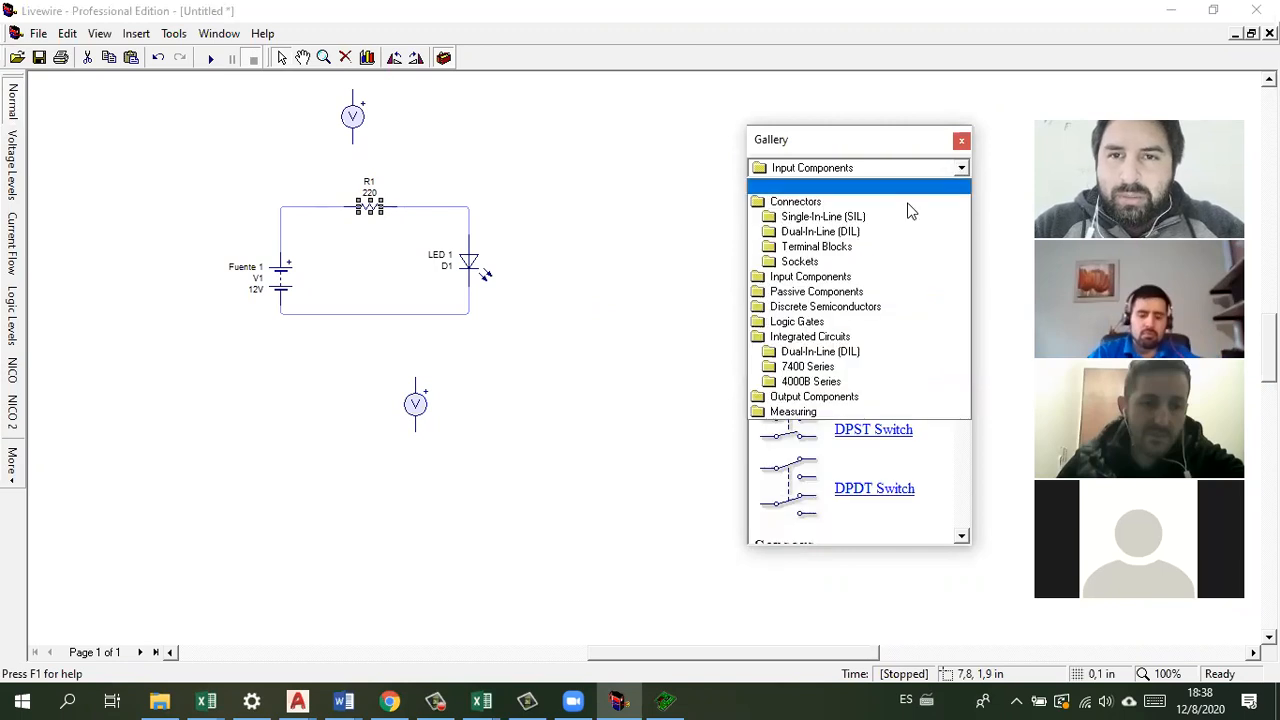
click(849, 292)
drag(807, 265, 420, 162)
drag(357, 124, 185, 133)
drag(410, 160, 352, 140)
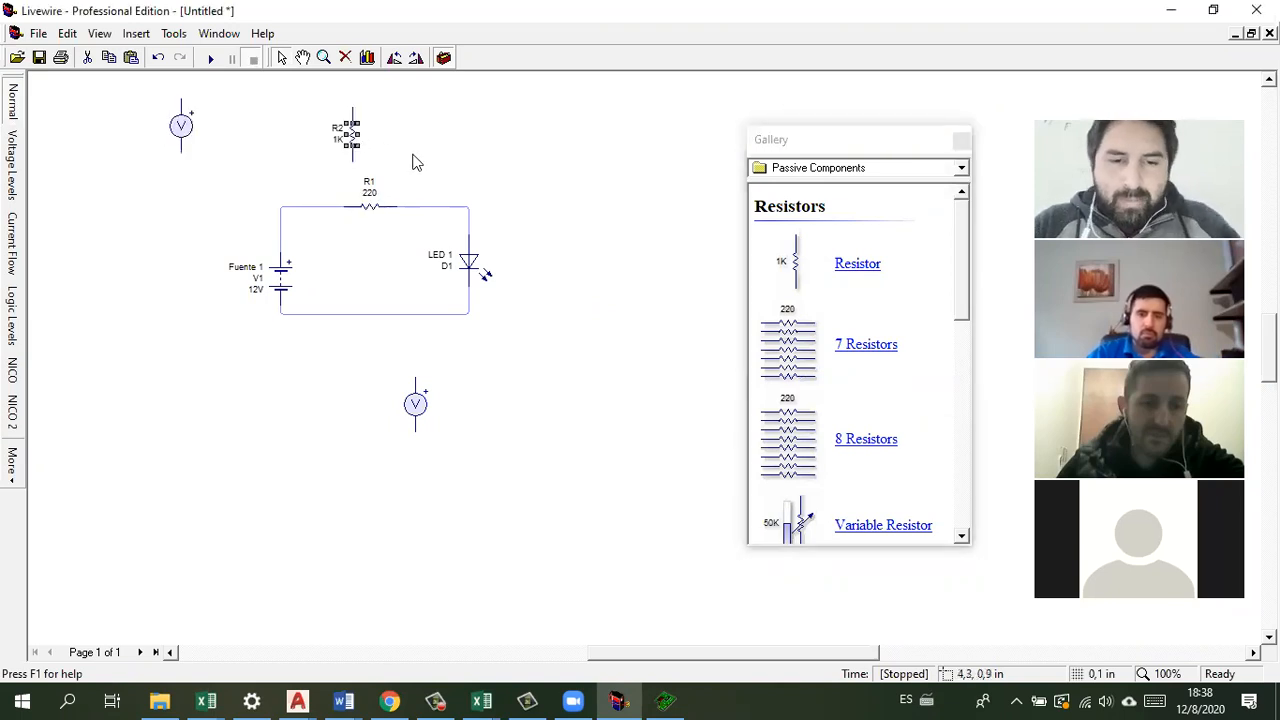
key(ctrl+r)
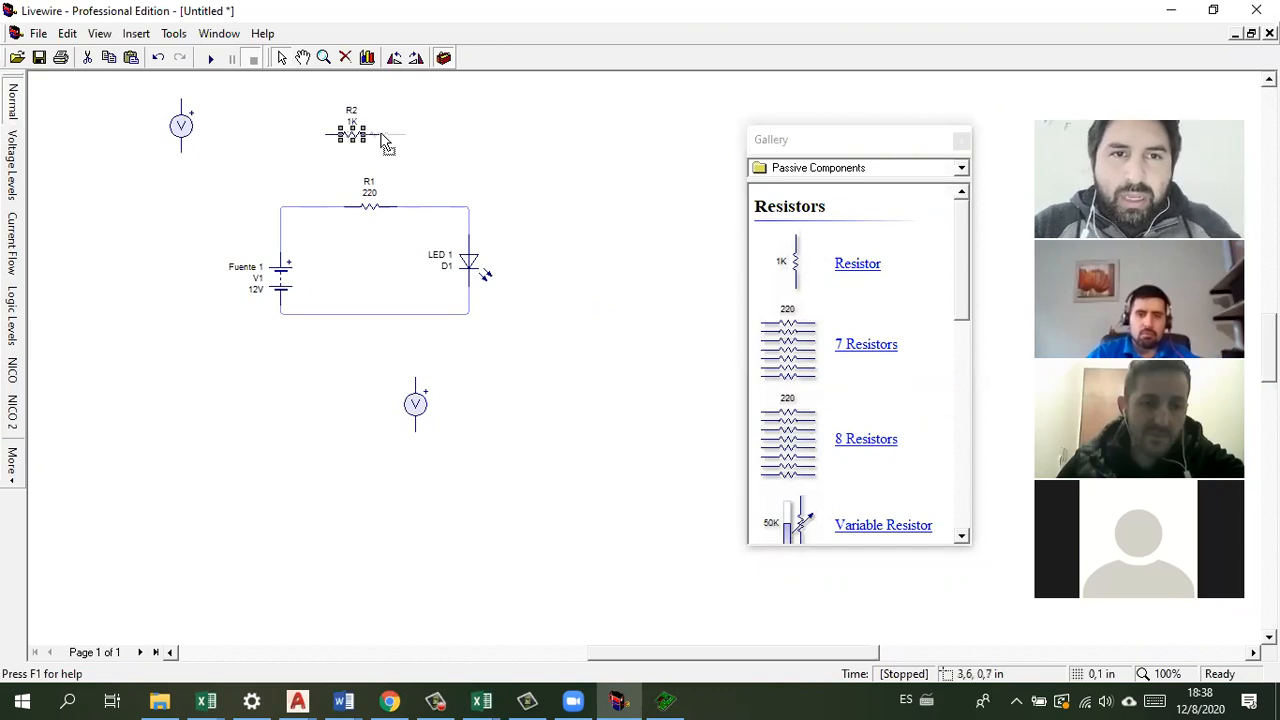
click(430, 162)
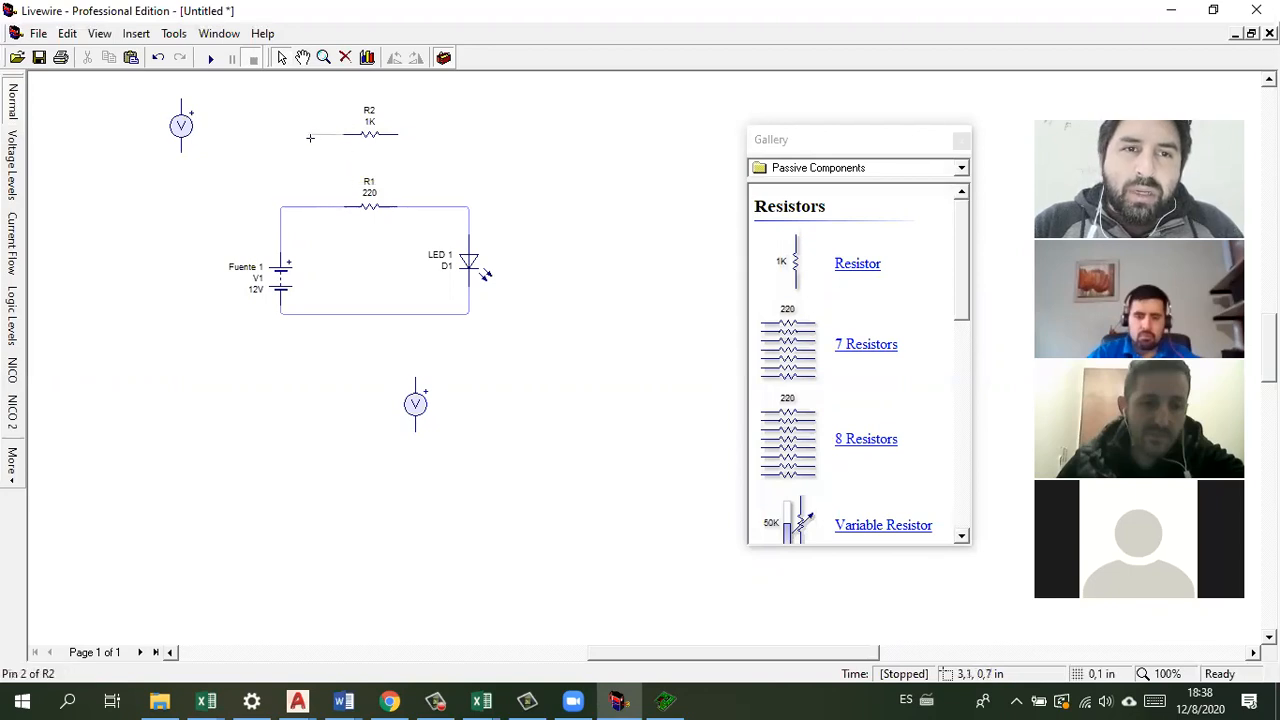
Step: Wire both pins of the new 1K resistor to the nodes on either side of R1, in parallel with it
drag(293, 192, 286, 198)
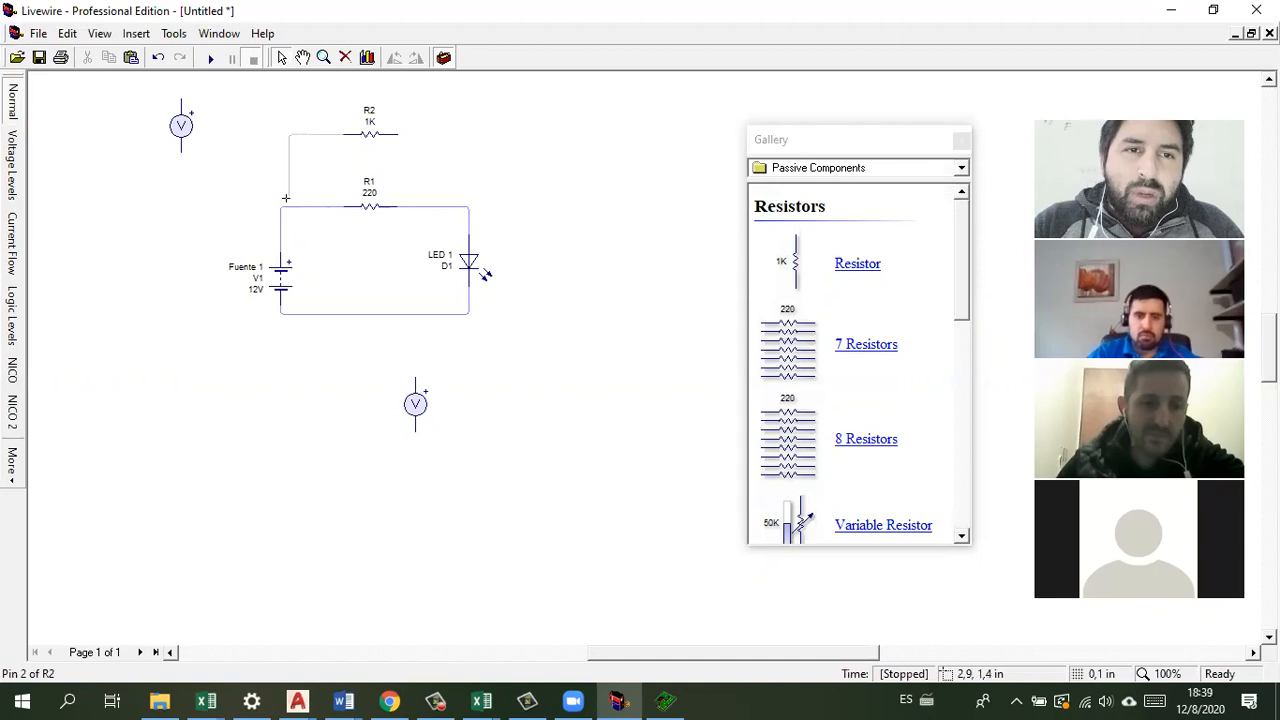
drag(372, 175, 280, 206)
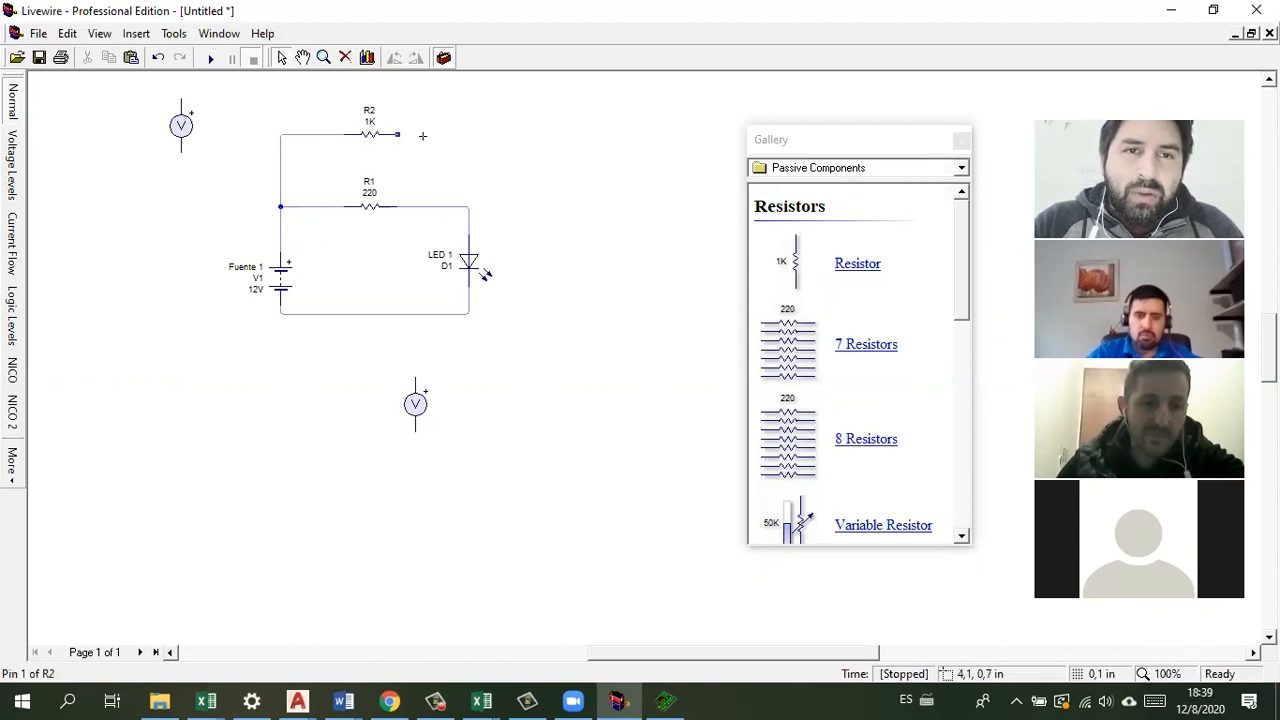
click(468, 205)
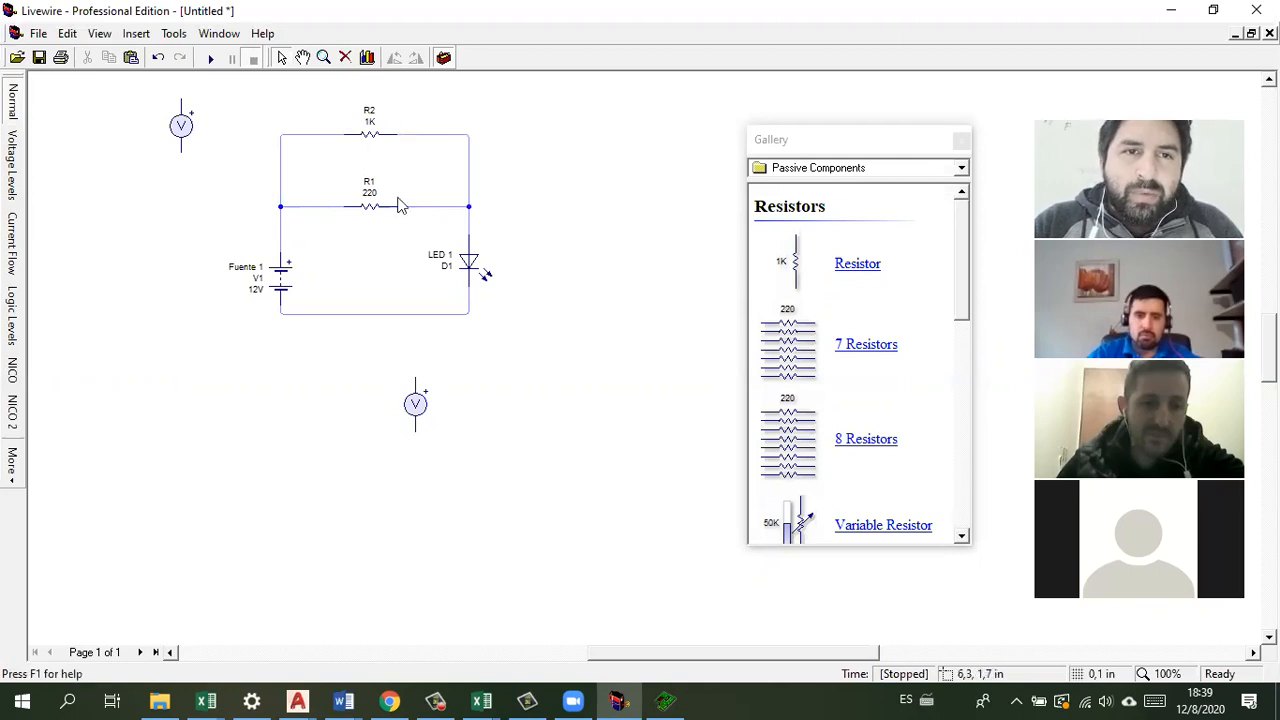
Step: Move the lower voltmeter beside the LED and wire it in parallel across the LED
drag(420, 410, 541, 244)
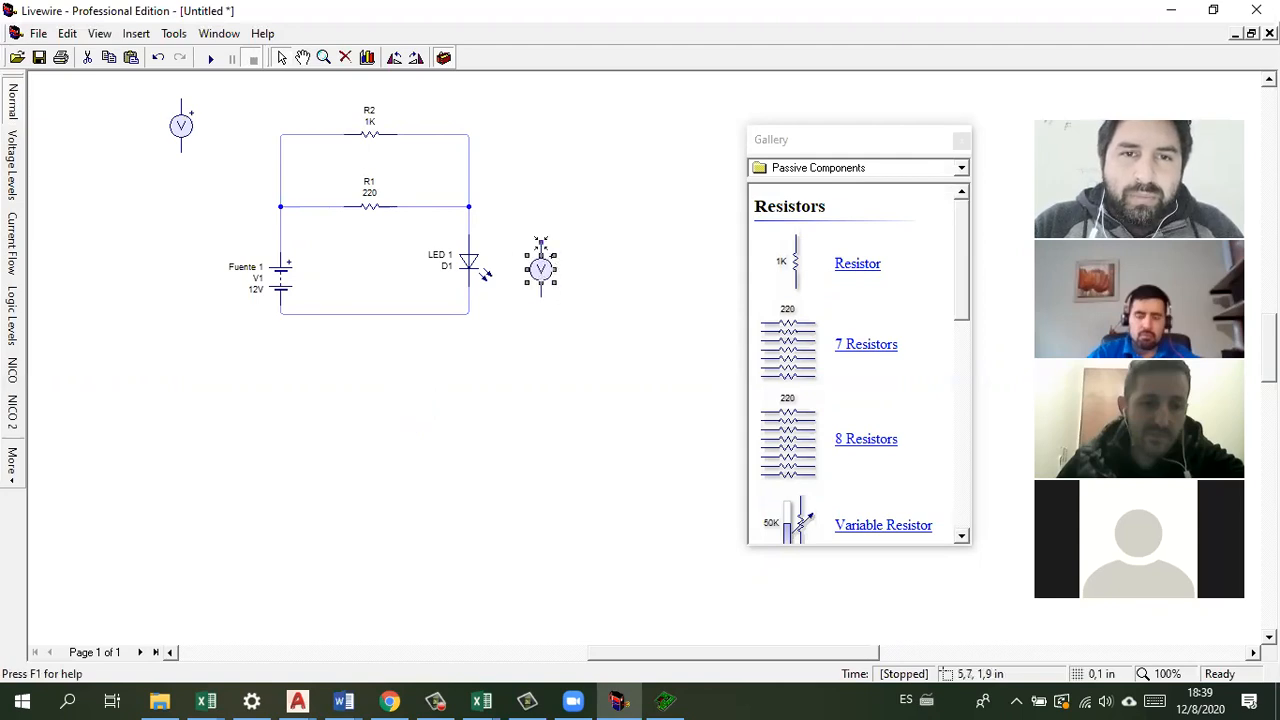
click(611, 309)
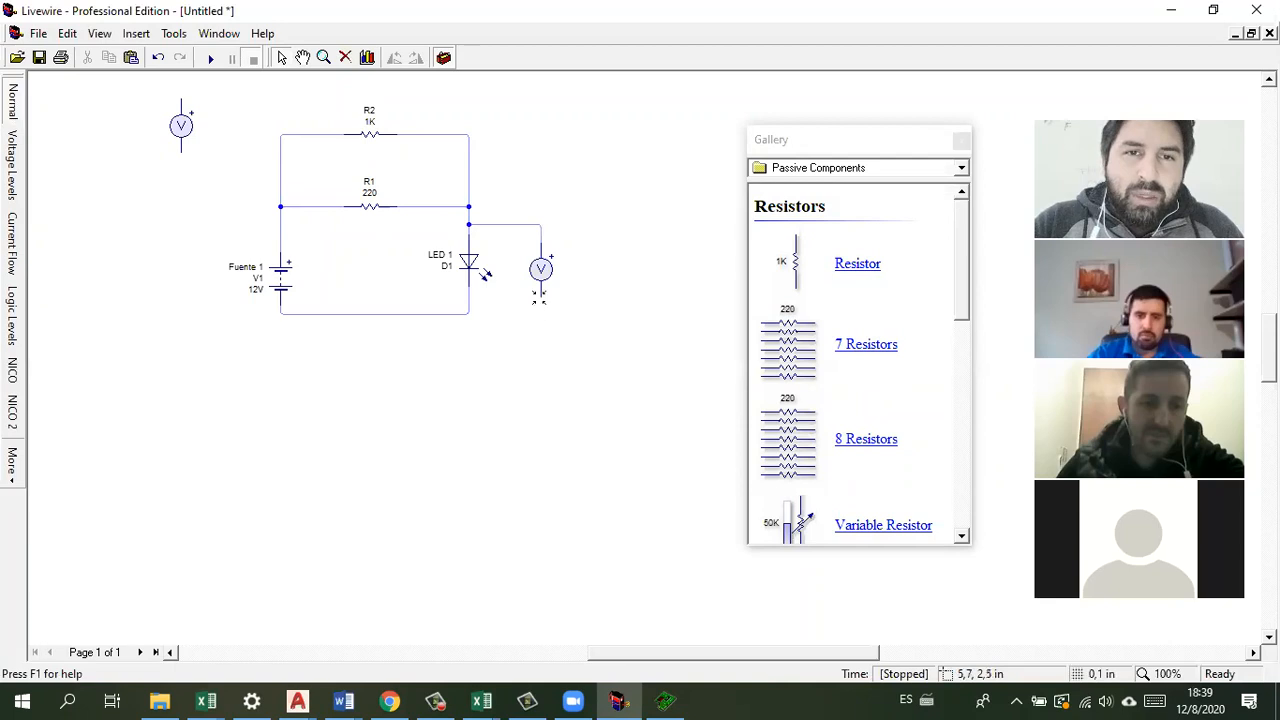
drag(477, 299, 468, 305)
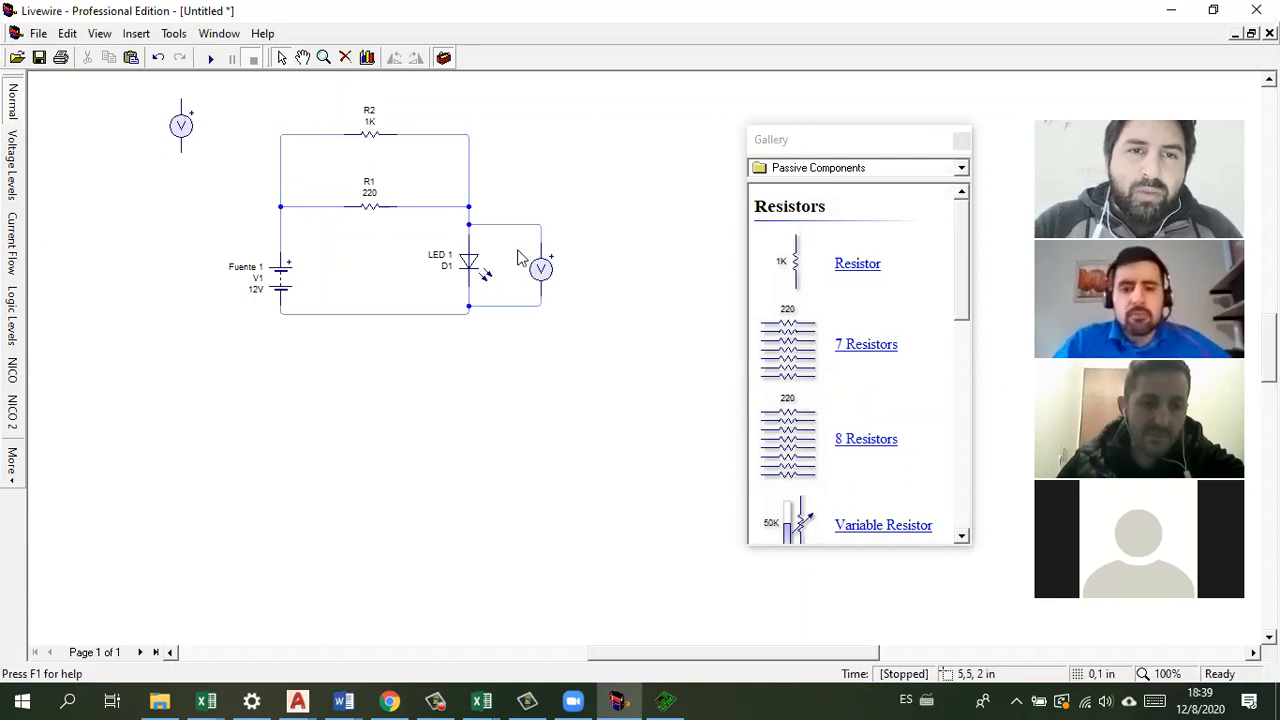
Step: Inspect the properties and the AC/DC mode options of the voltmeter across the LED
double_click(541, 276)
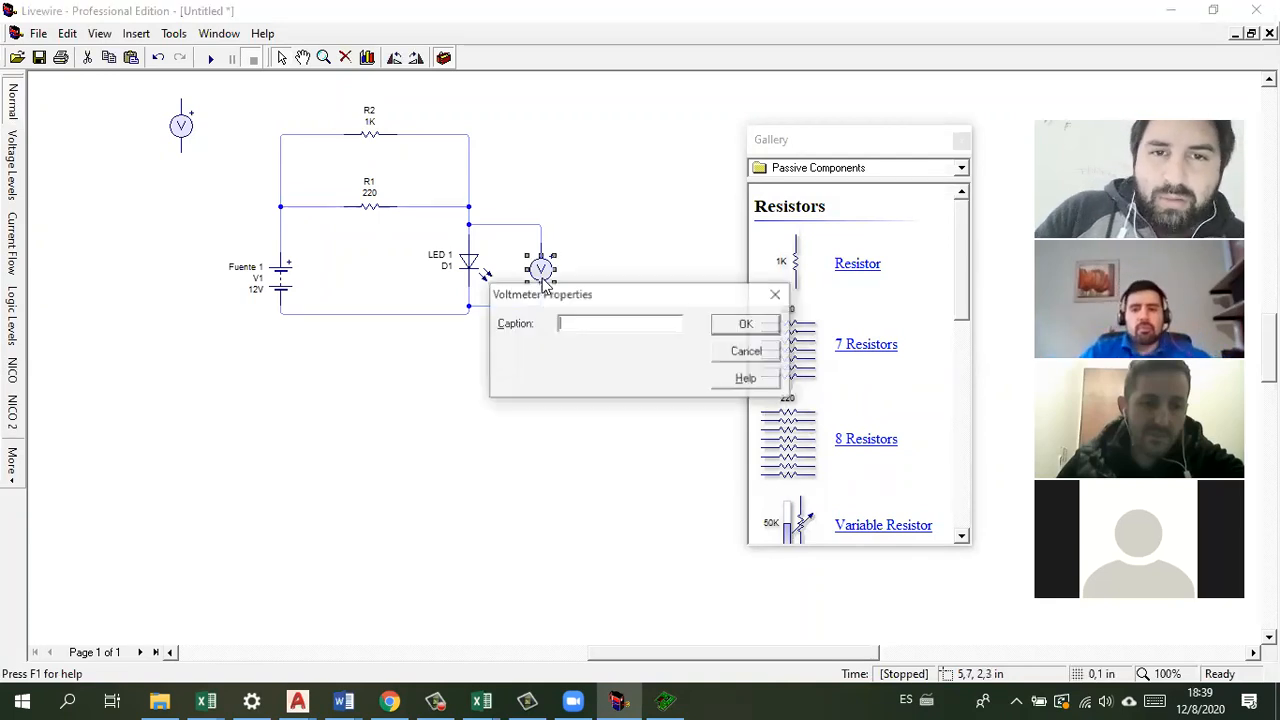
click(742, 352)
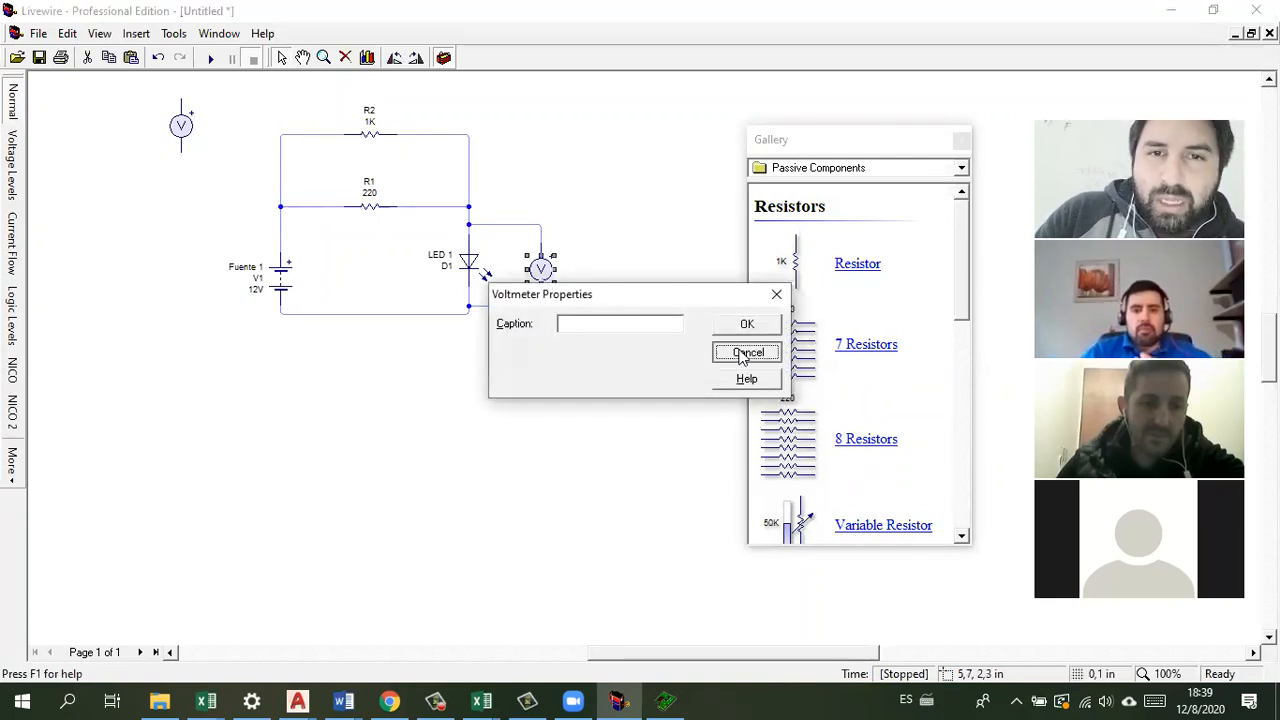
right_click(541, 270)
mouse_move(582, 282)
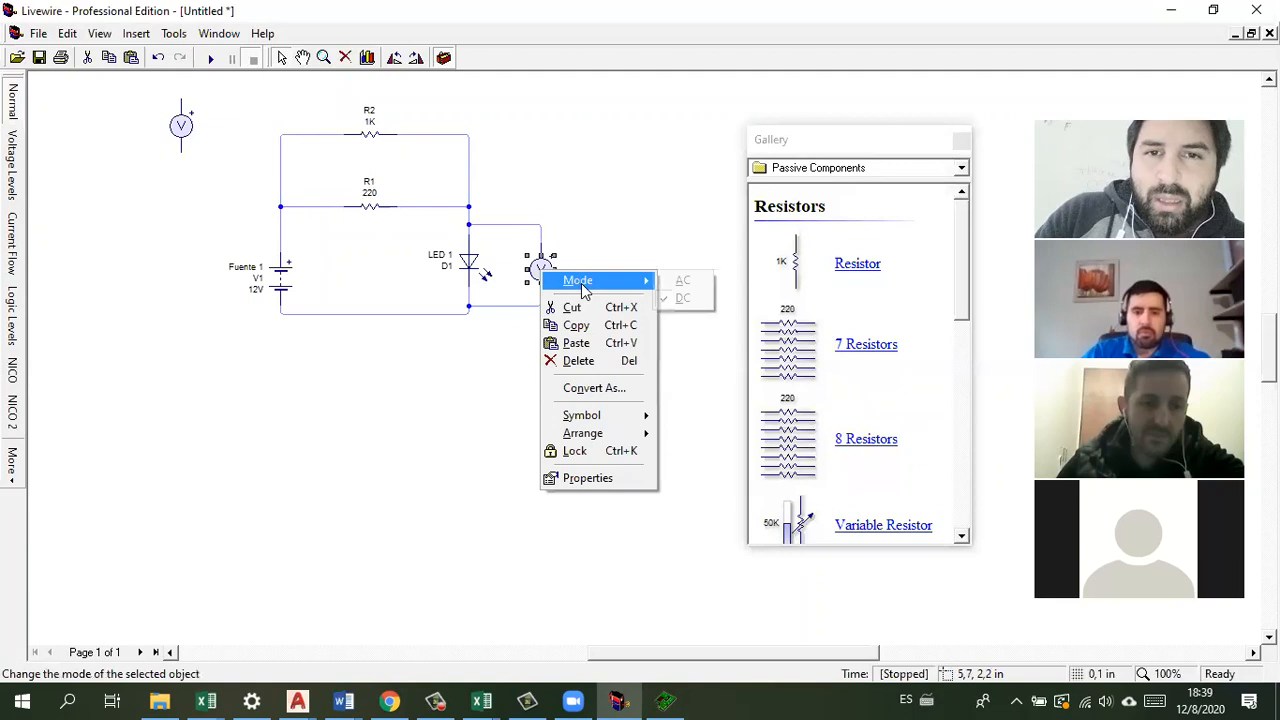
click(611, 234)
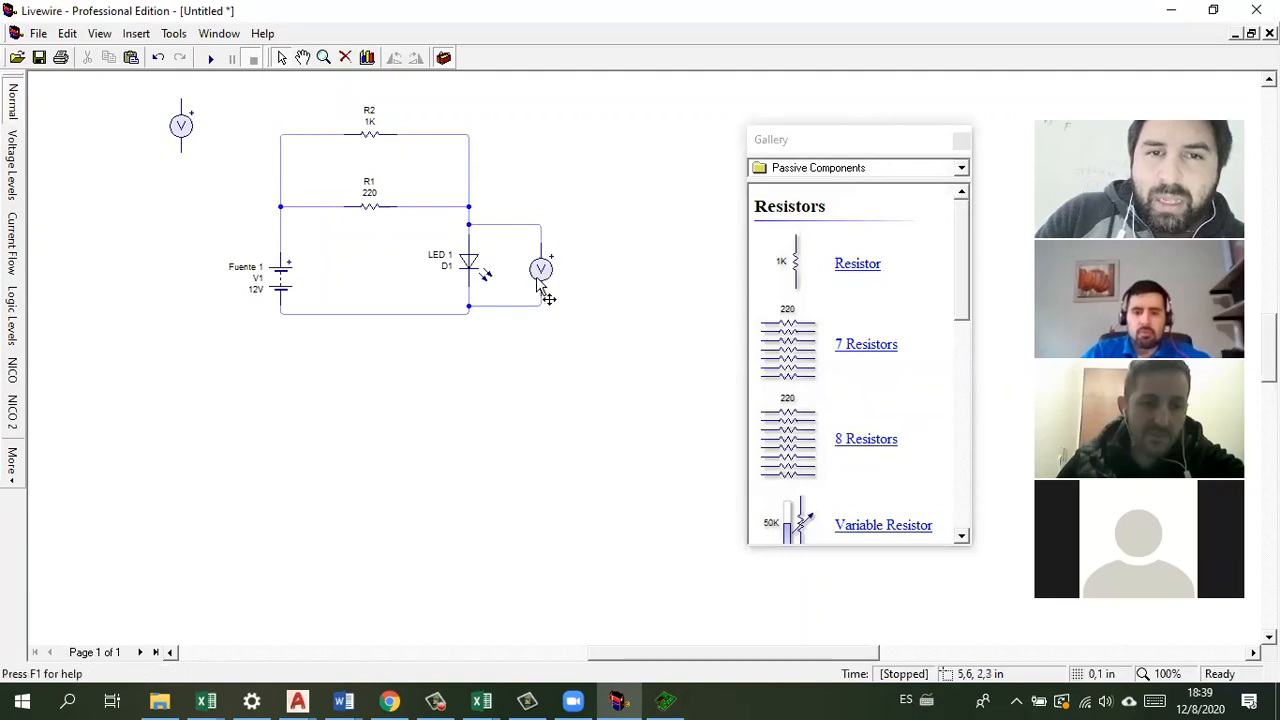
Step: Look at the AC and DC measuring modes available for the voltmeter across the LED, without changing the selected mode
right_click(543, 268)
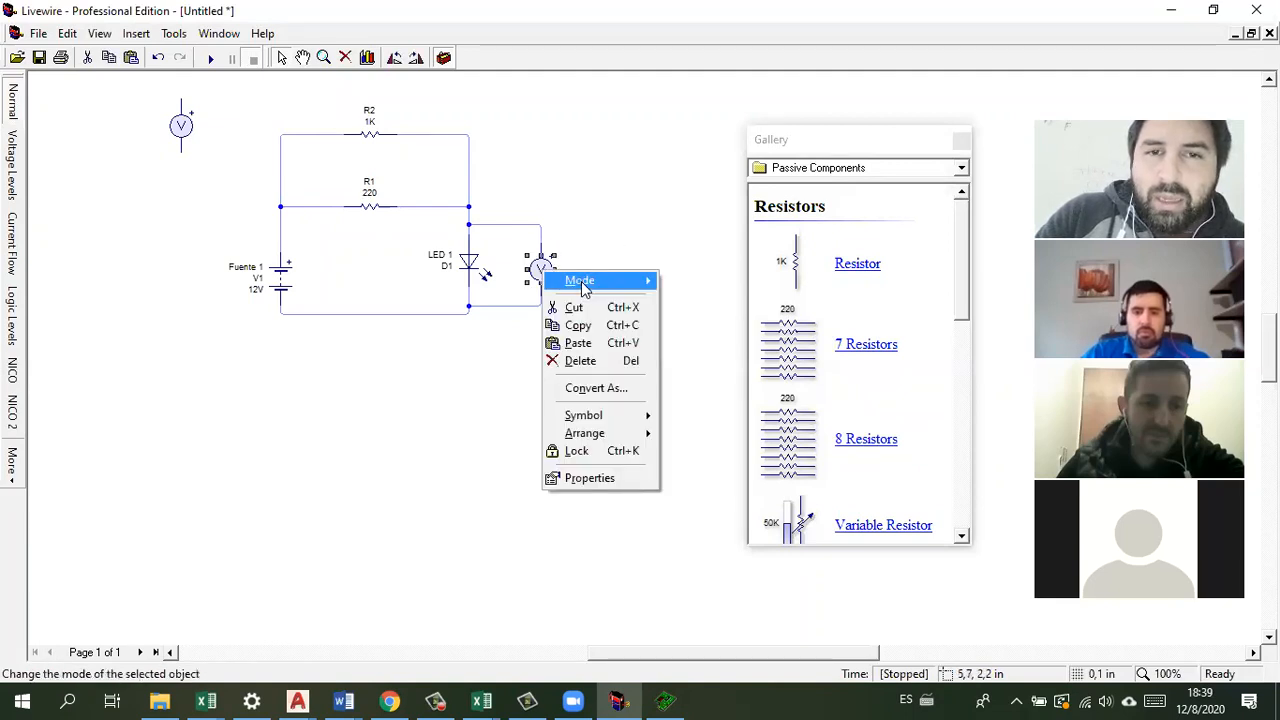
mouse_move(585, 285)
right_click(564, 250)
right_click(545, 274)
mouse_move(600, 284)
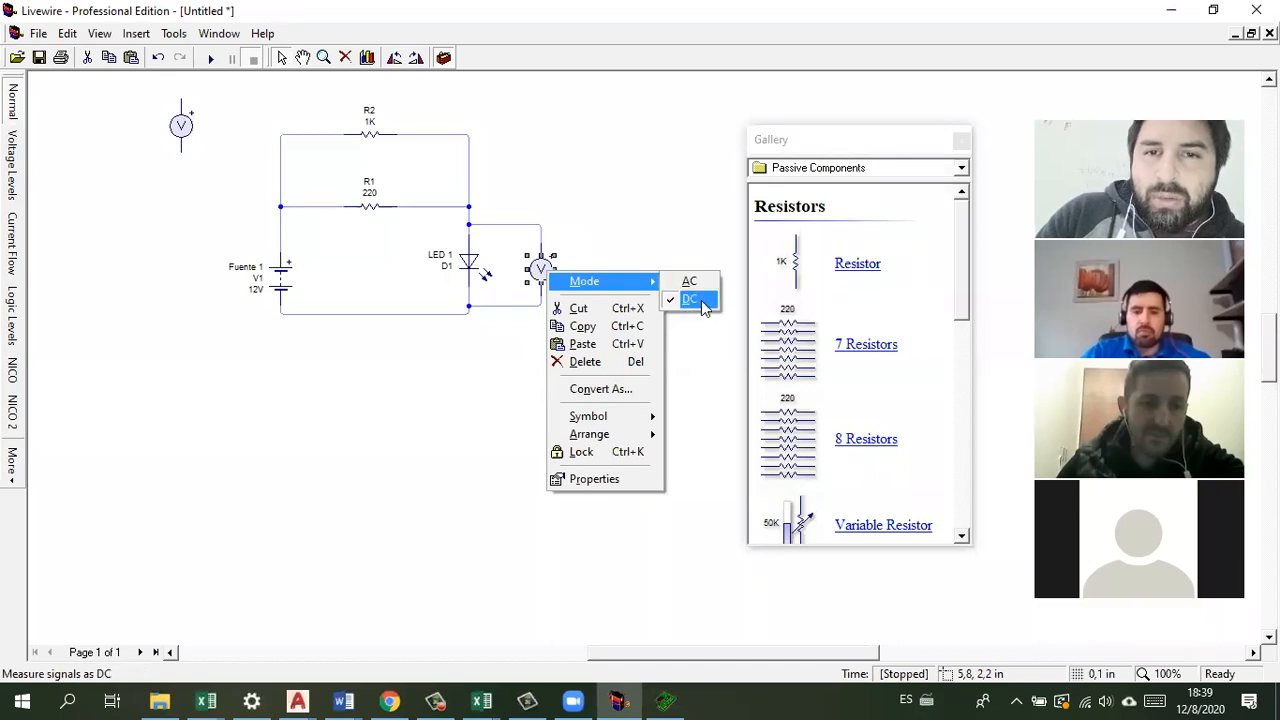
click(690, 205)
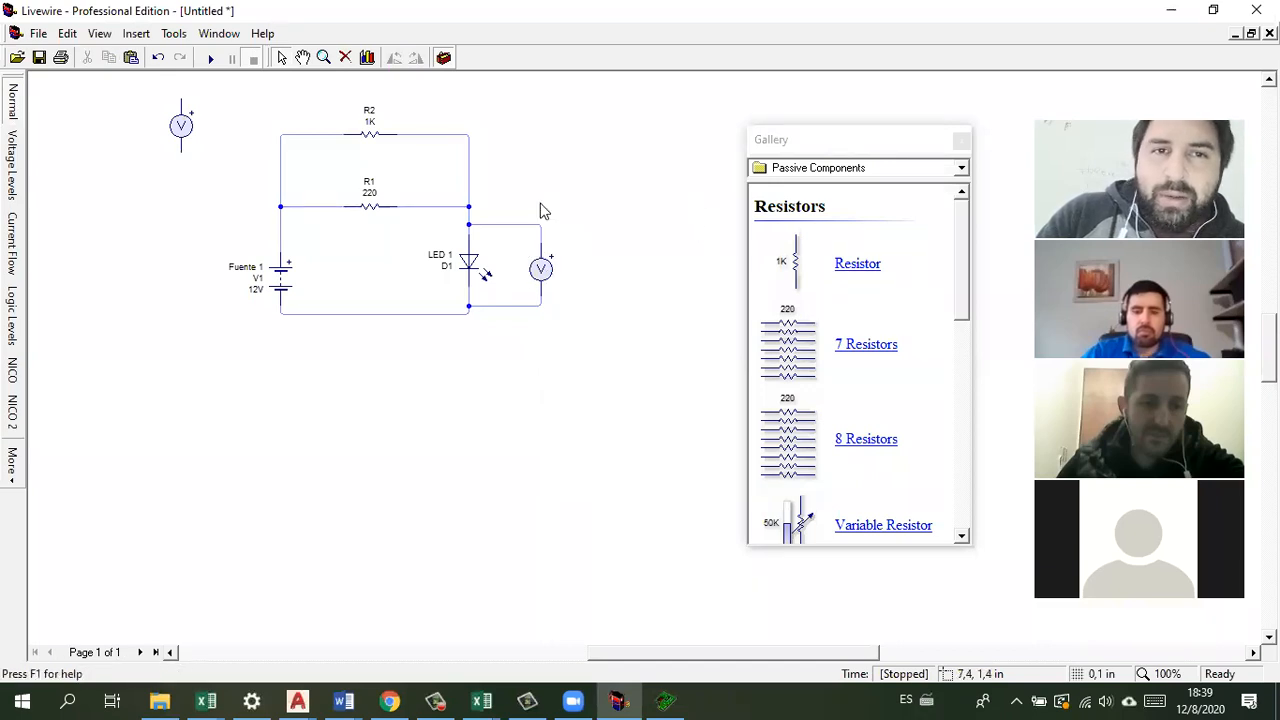
Step: Move the unconnected voltmeter to the far side of the circuit and shift the whole circuit down to free space above R2
drag(181, 127, 594, 107)
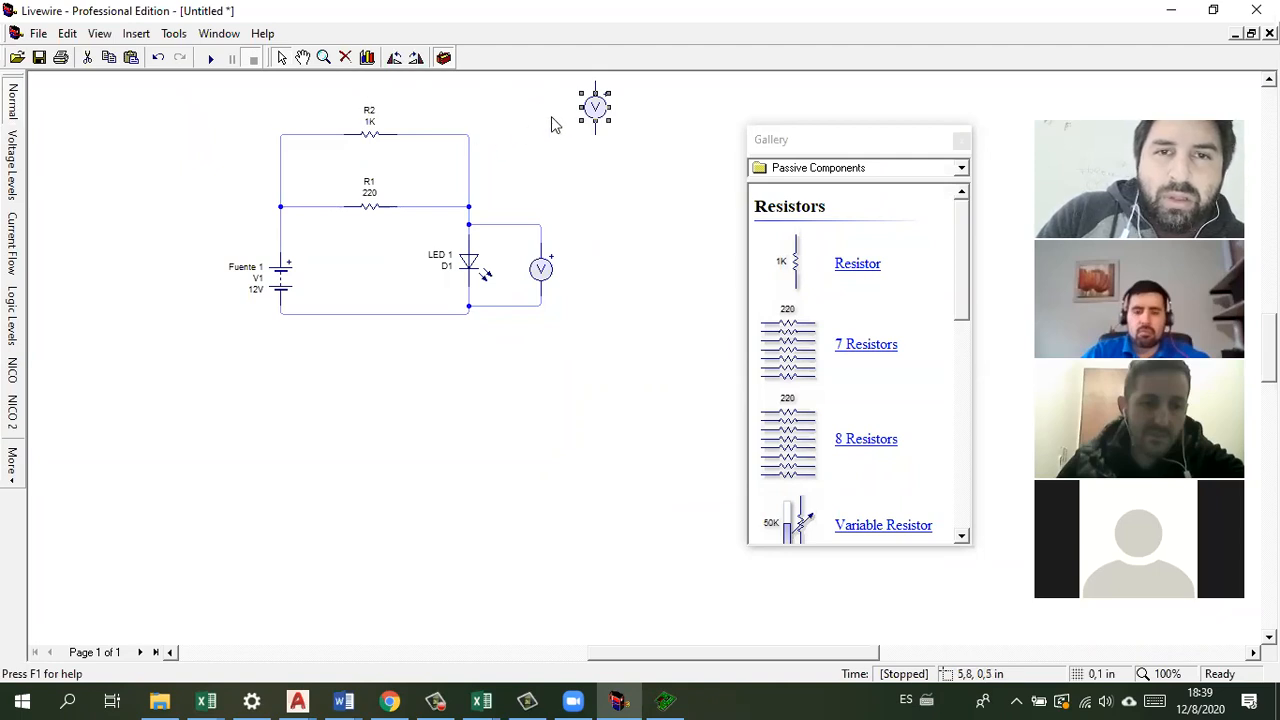
drag(600, 114, 668, 122)
drag(607, 91, 170, 365)
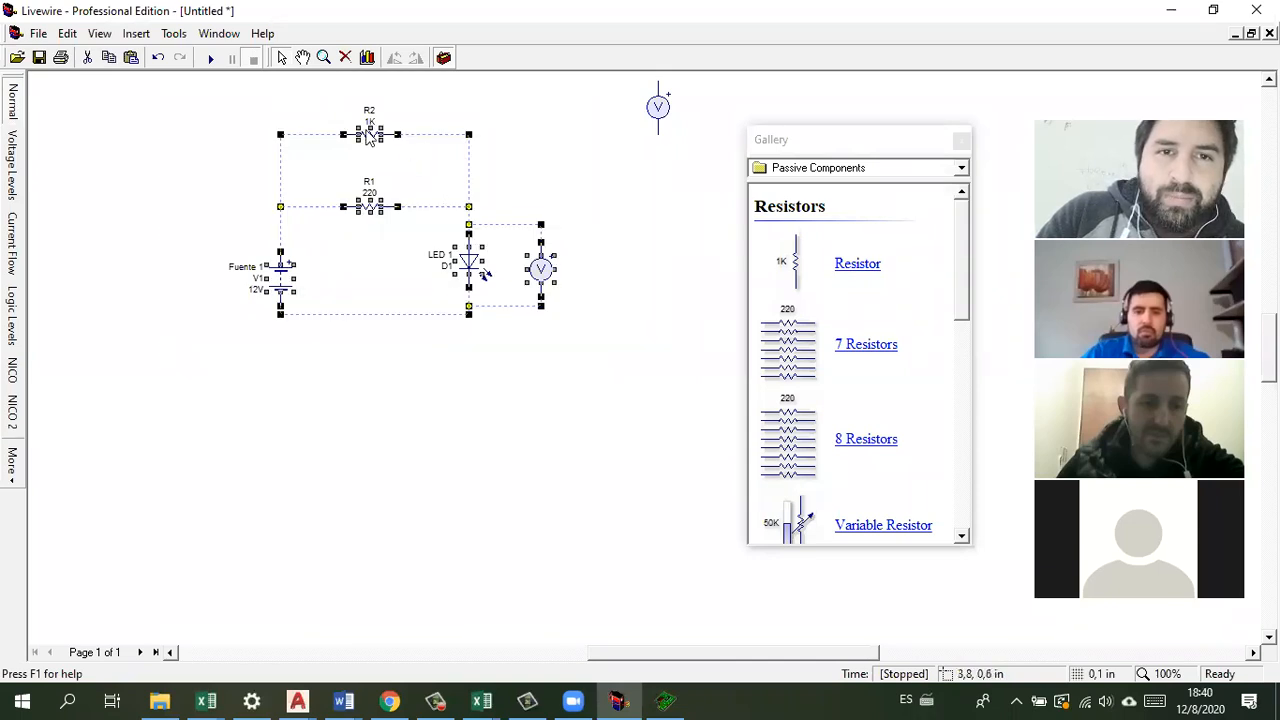
drag(370, 140, 367, 244)
click(531, 231)
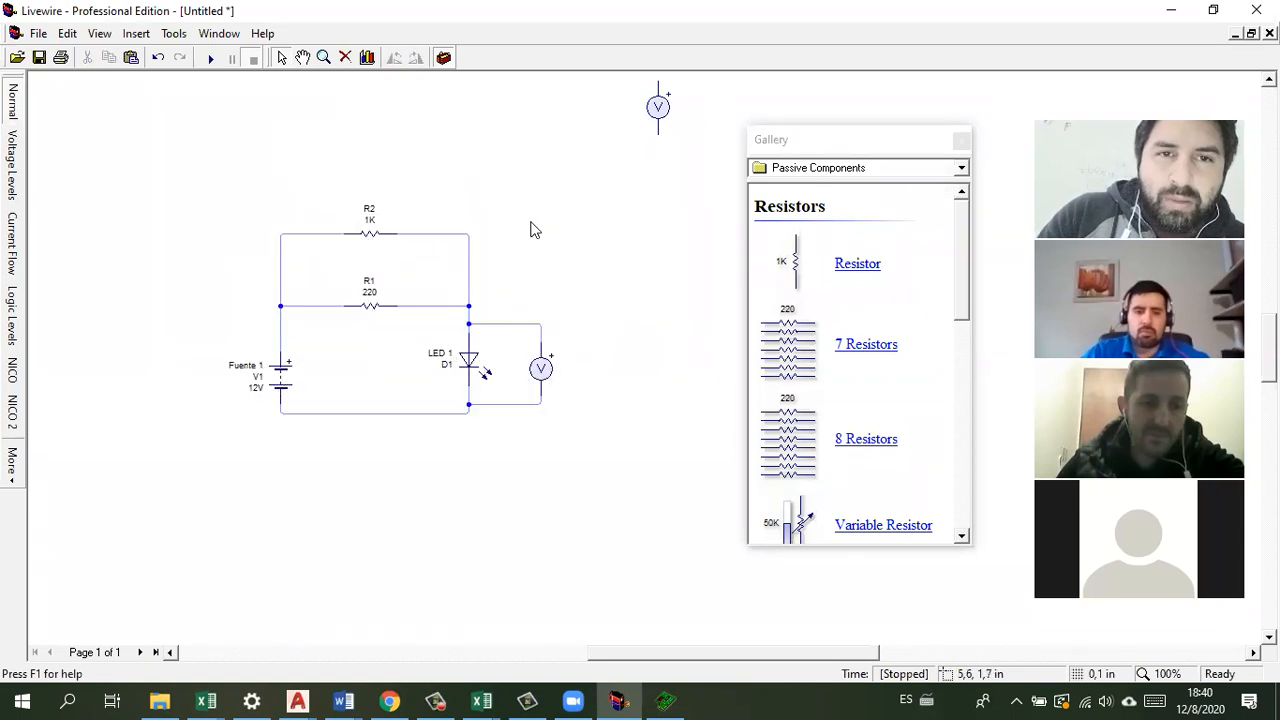
Step: Place the unconnected voltmeter horizontally above R2 and wire both its pins in parallel with the two resistors
drag(668, 118, 400, 170)
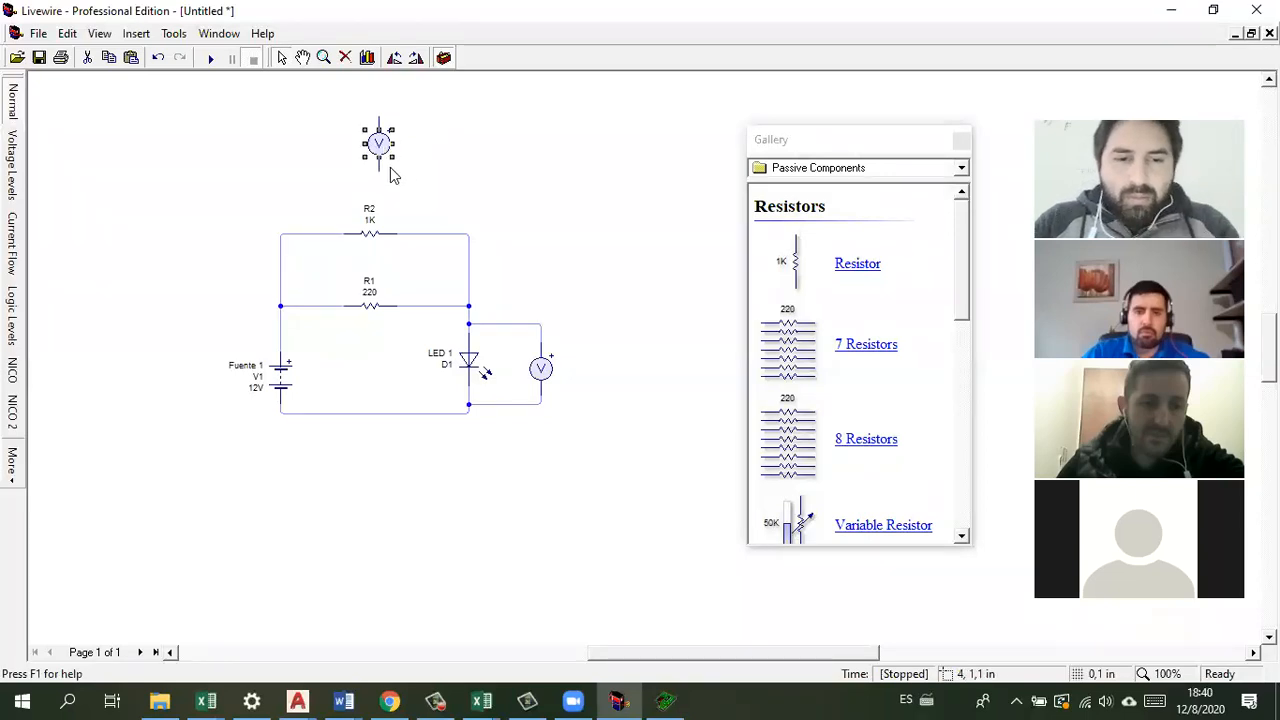
key(ctrl+r)
key(ctrl+r)
click(429, 168)
drag(379, 158, 282, 232)
click(405, 155)
drag(396, 152, 470, 233)
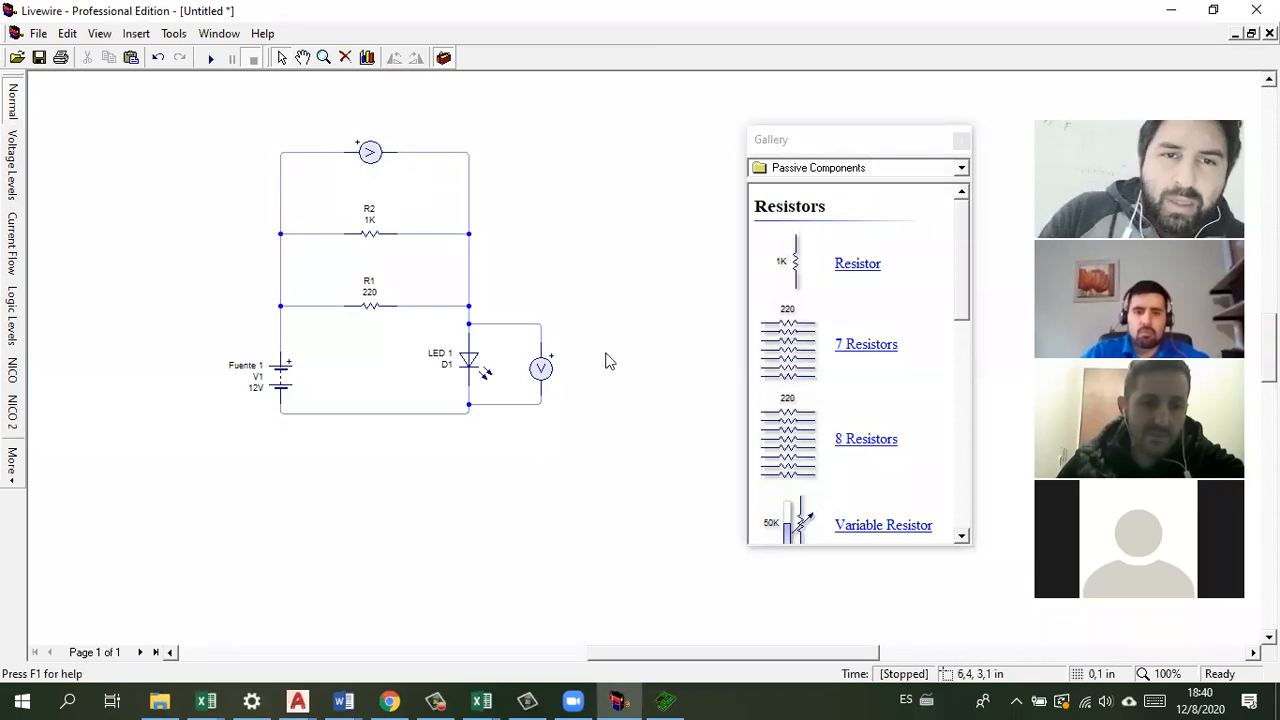
Step: Add an ammeter from the Measuring components and attach its upper pin to the wire along the circuit's lower edge
drag(960, 242, 961, 208)
click(962, 170)
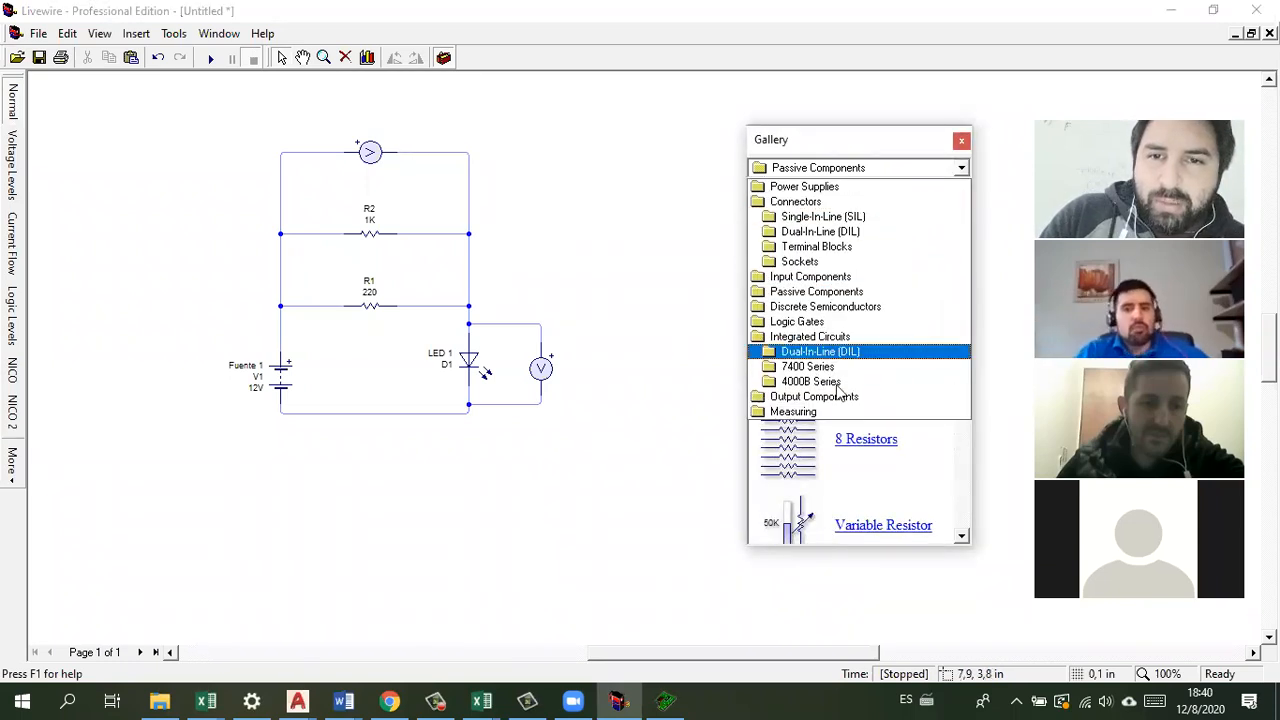
click(800, 411)
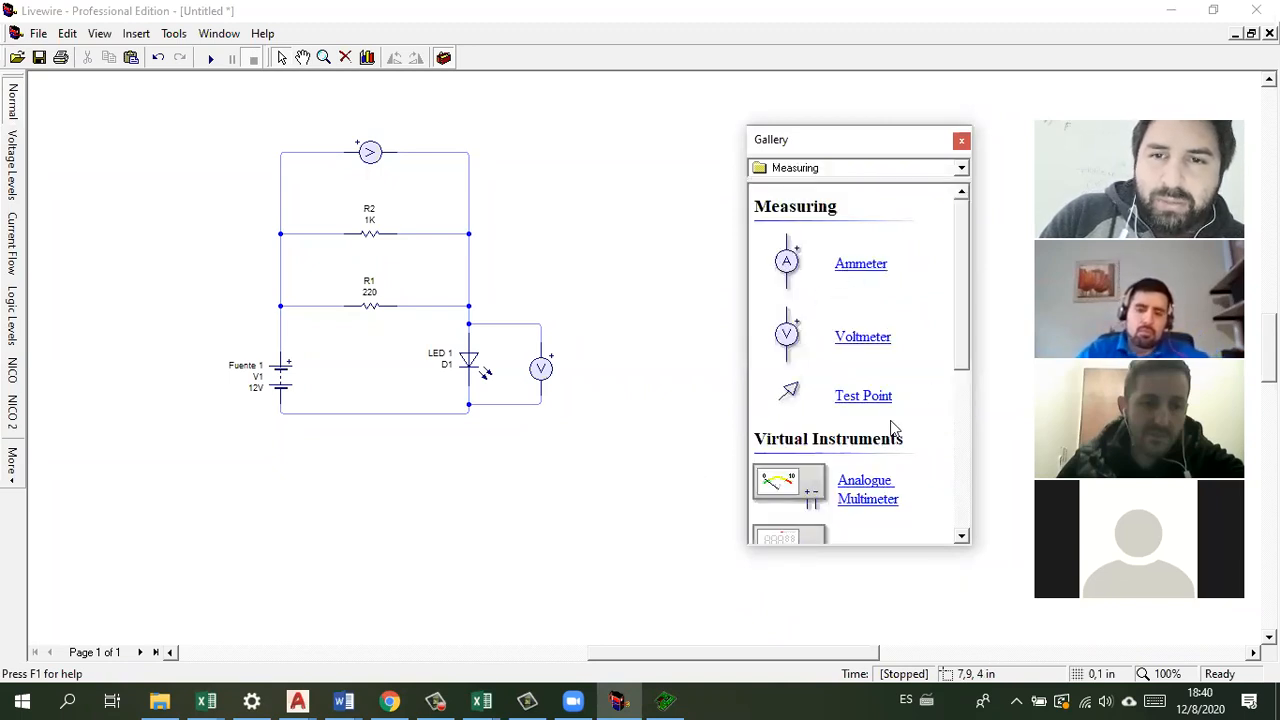
drag(786, 264, 416, 488)
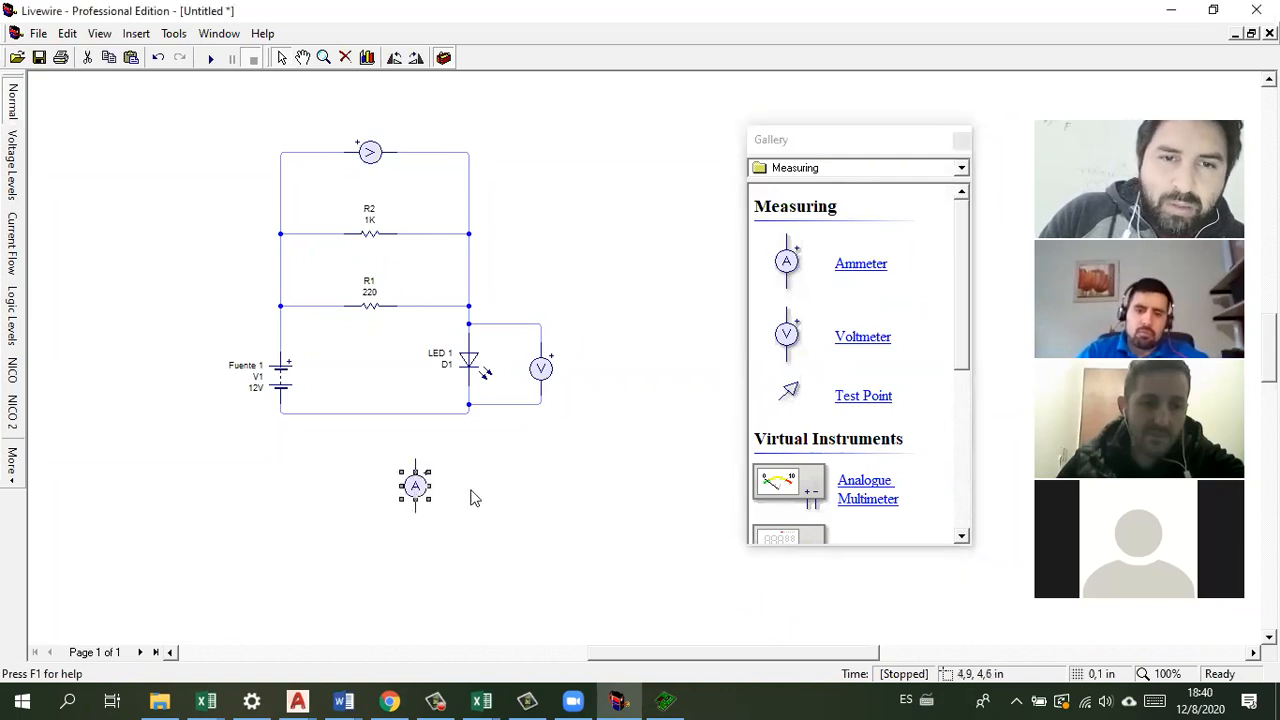
drag(424, 490, 415, 481)
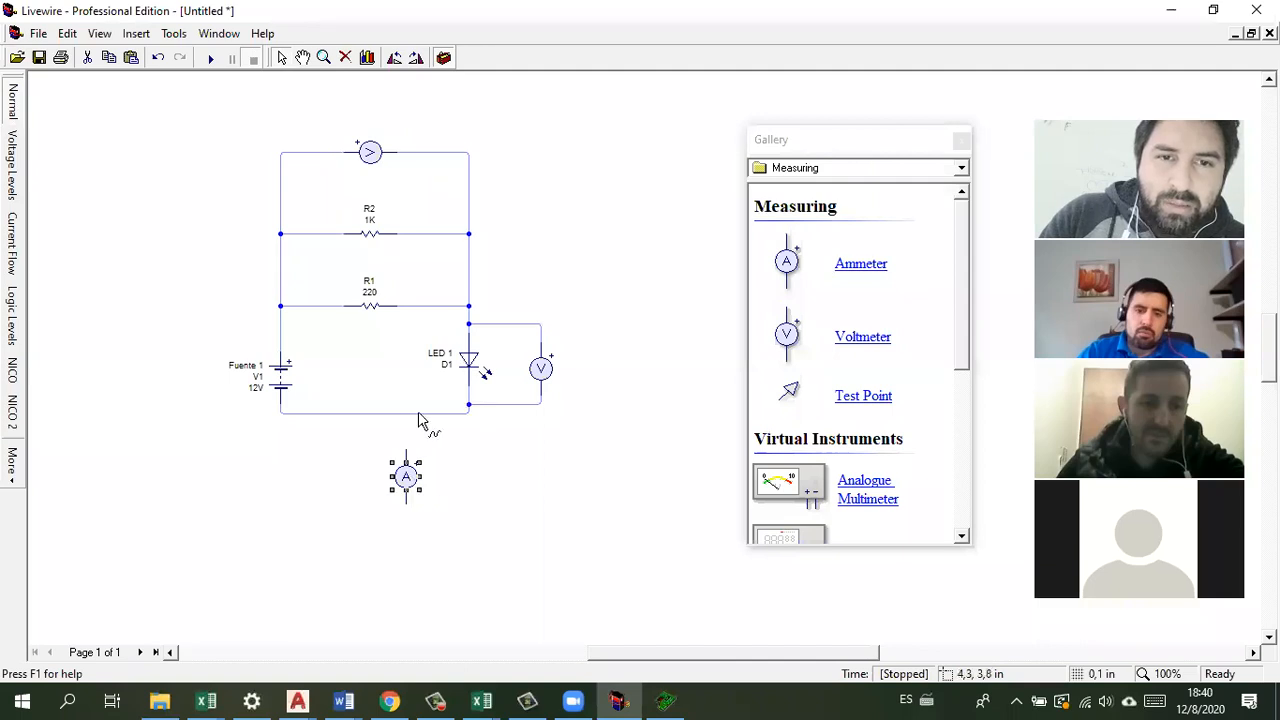
drag(408, 490, 390, 462)
click(480, 462)
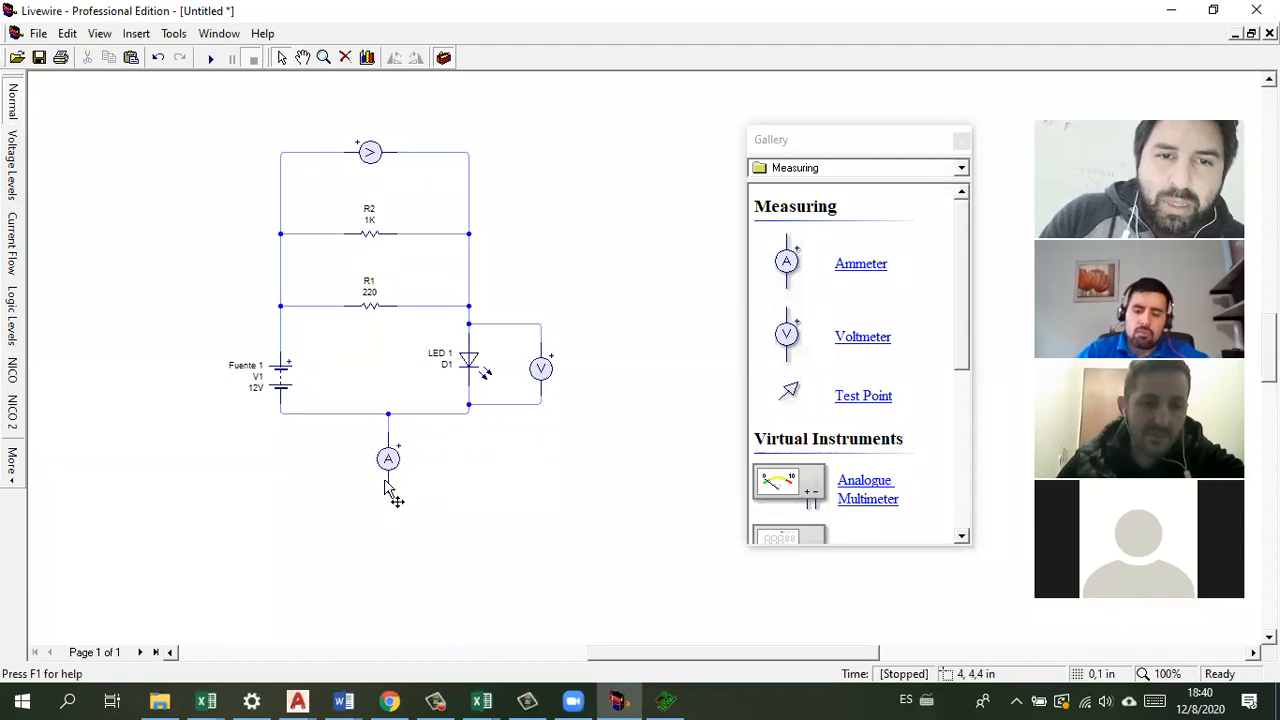
Step: Wire the ammeter's lower pin to the node below the LED and delete the wire segment that bypasses it
click(466, 503)
drag(462, 463, 466, 502)
click(465, 414)
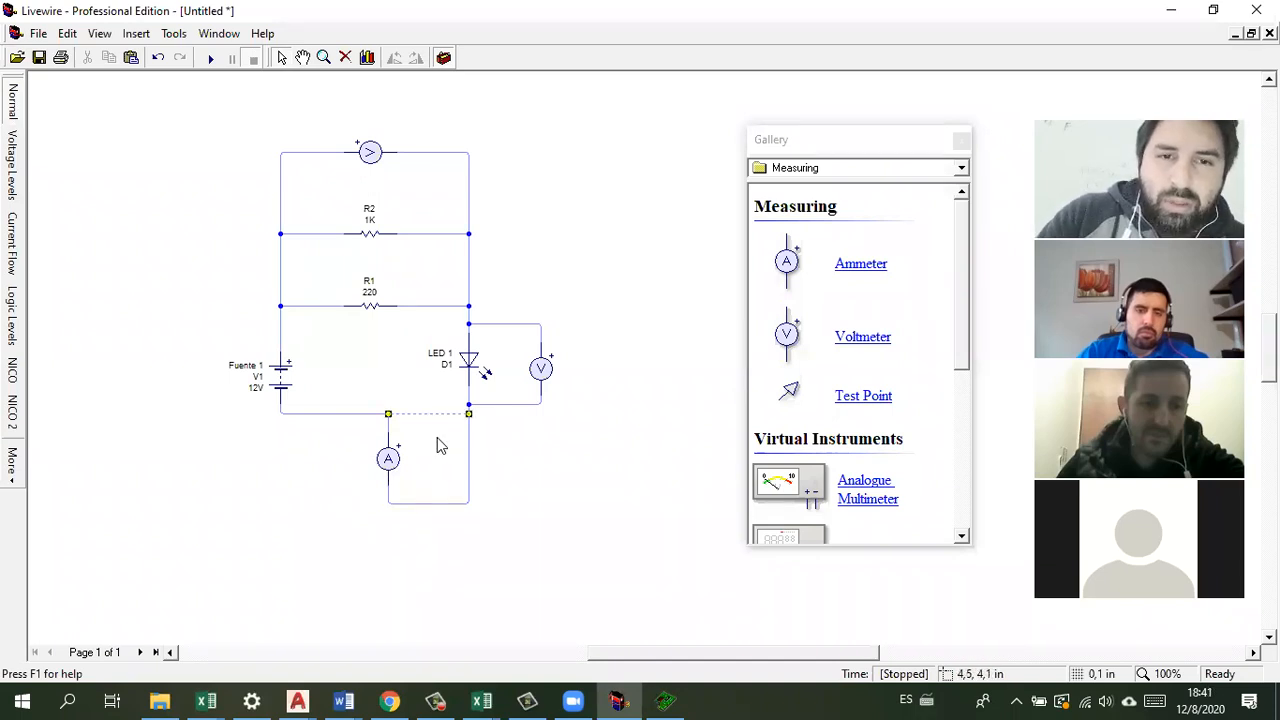
click(507, 440)
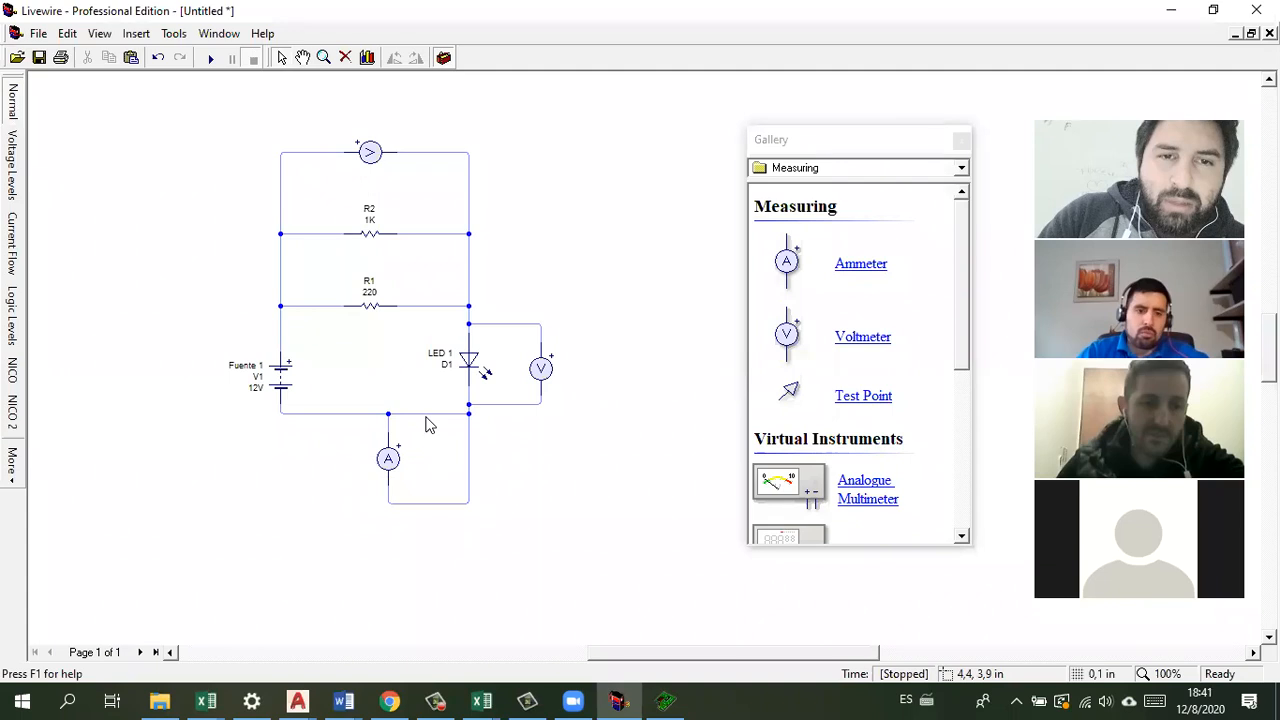
click(430, 414)
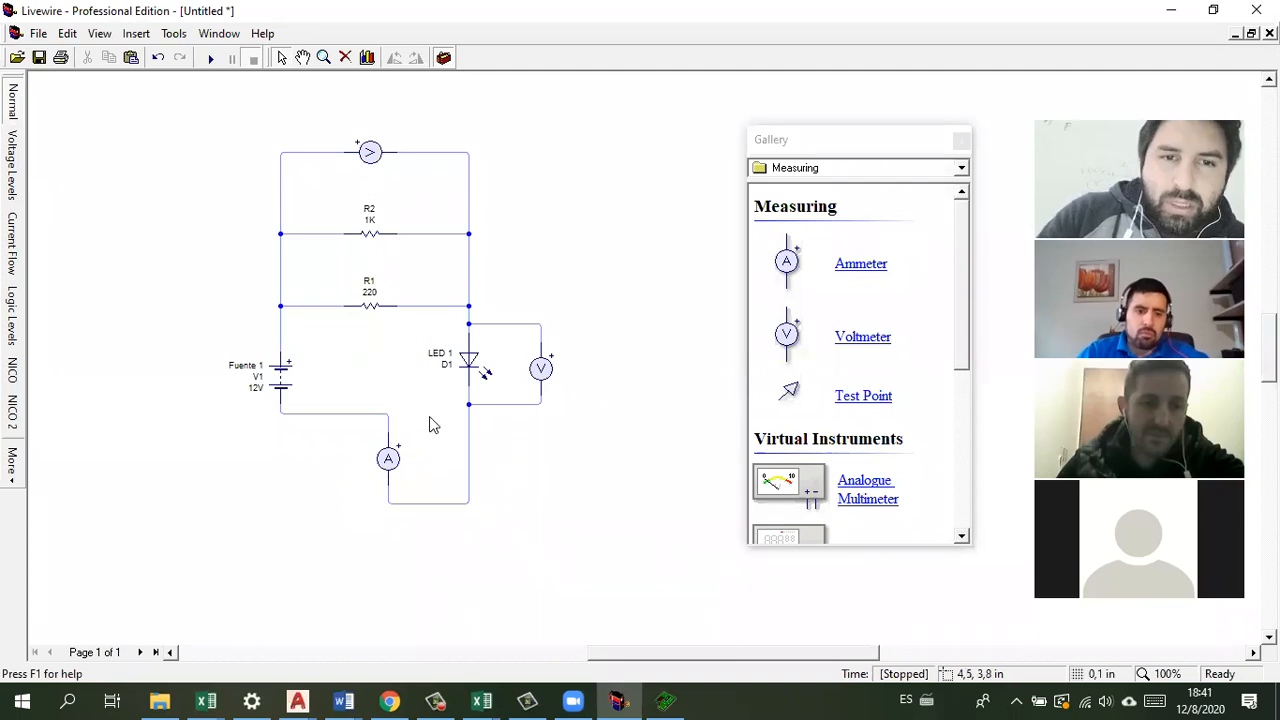
Step: Try rotating the ammeter to lie horizontally in the lower wire, and delete it
click(391, 465)
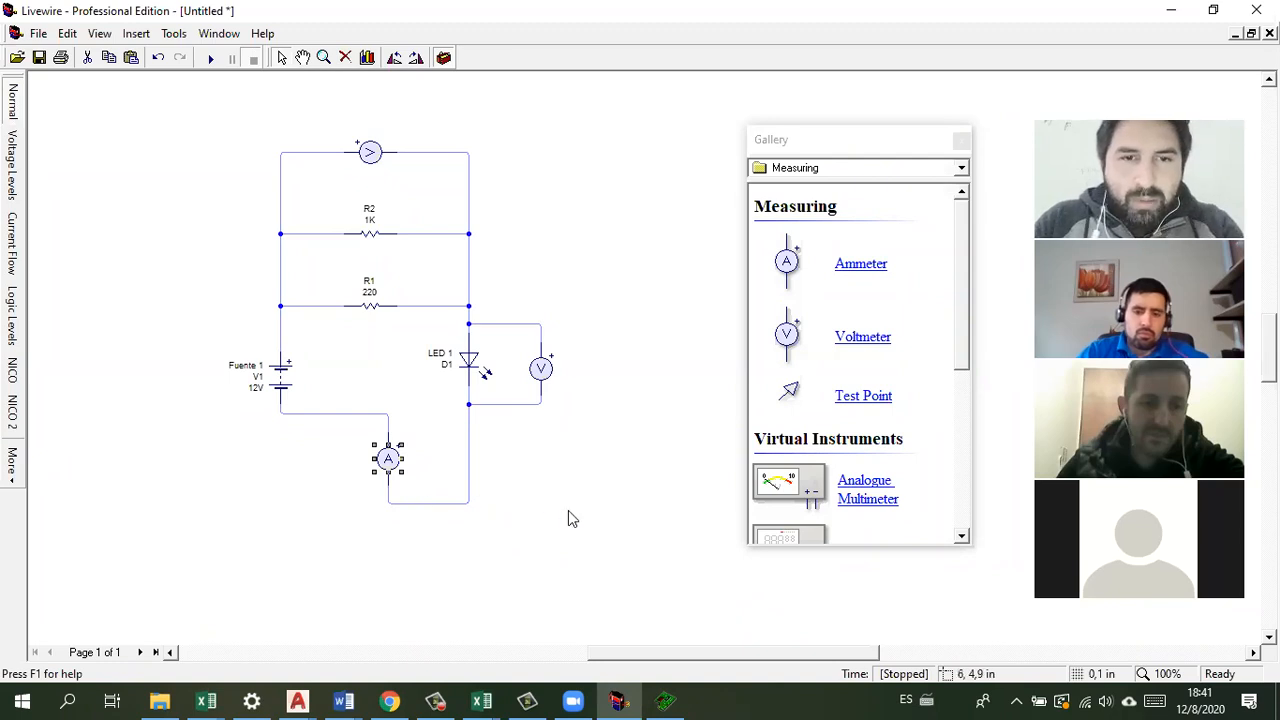
key(plus)
key(plus)
key(plus)
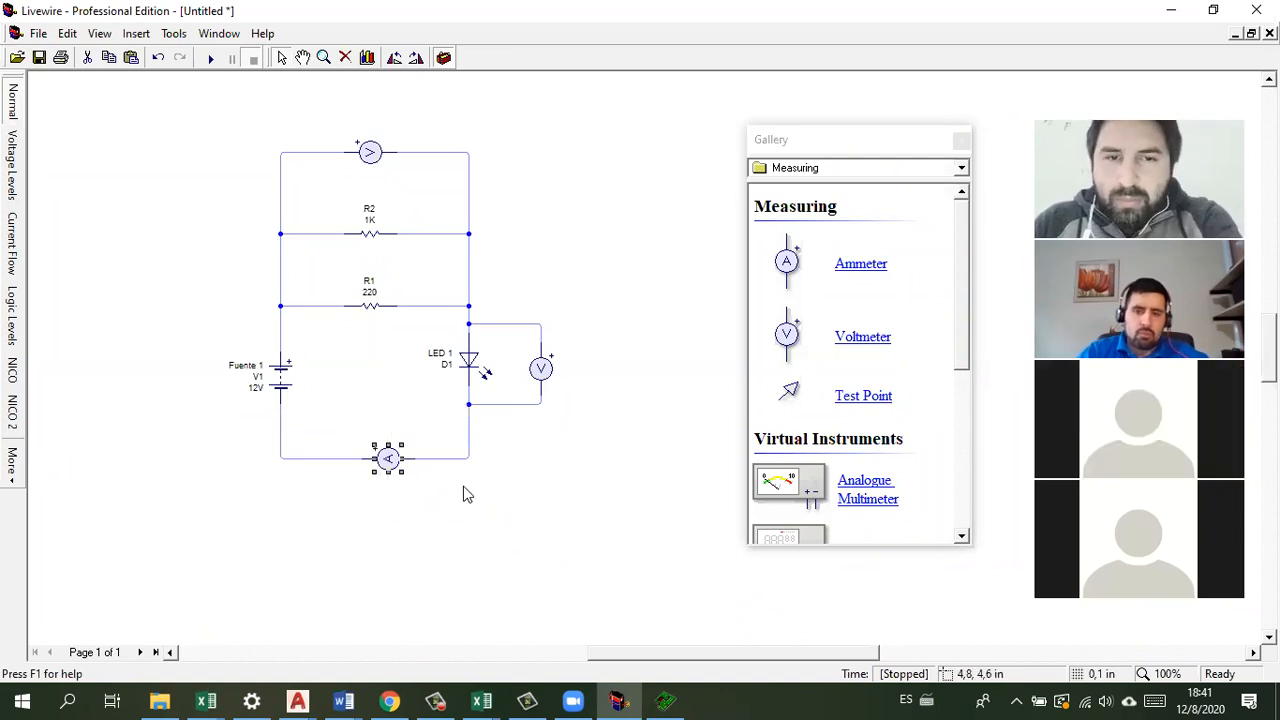
key(Delete)
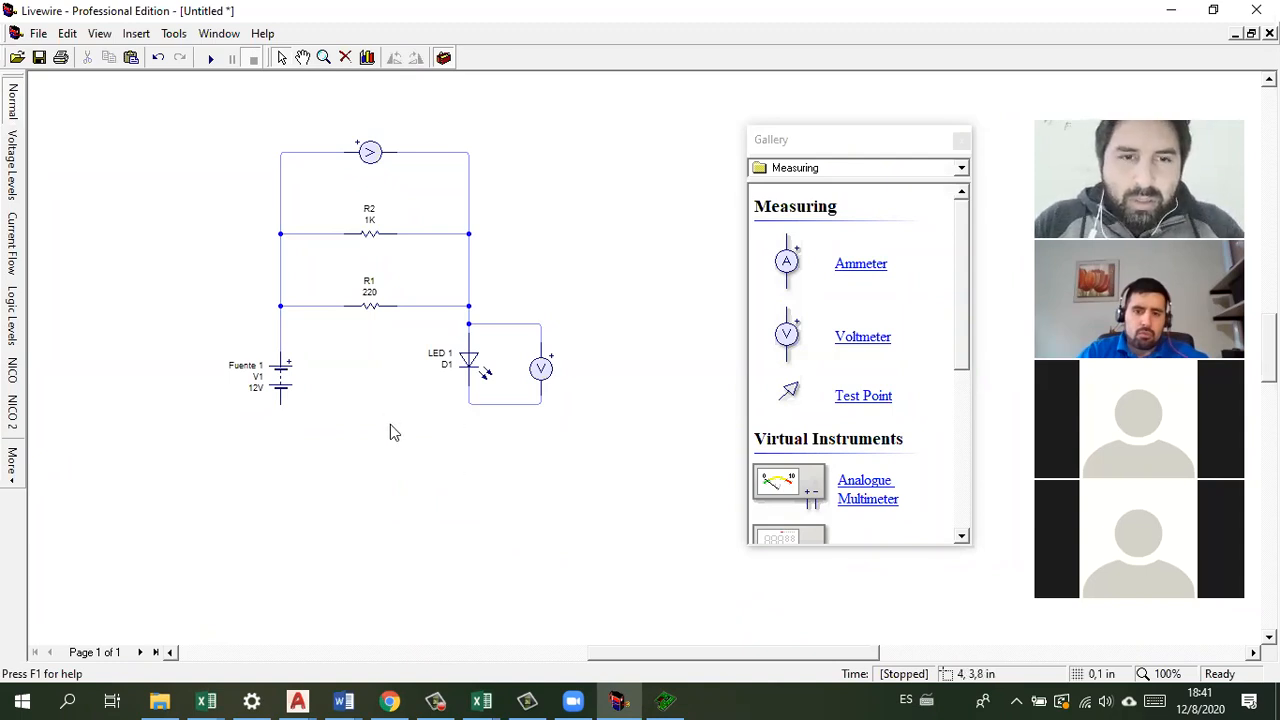
Step: Undo the ammeter's deletion, rotation and wiring, restoring the circuit's original lower wire
key(ctrl+z)
key(ctrl+z)
key(ctrl+z)
key(ctrl+z)
key(ctrl+z)
Step: Move the ammeter directly below the LED, wire its lower pin back towards the battery and delete the bypassing wire segment
drag(390, 458, 478, 460)
click(503, 456)
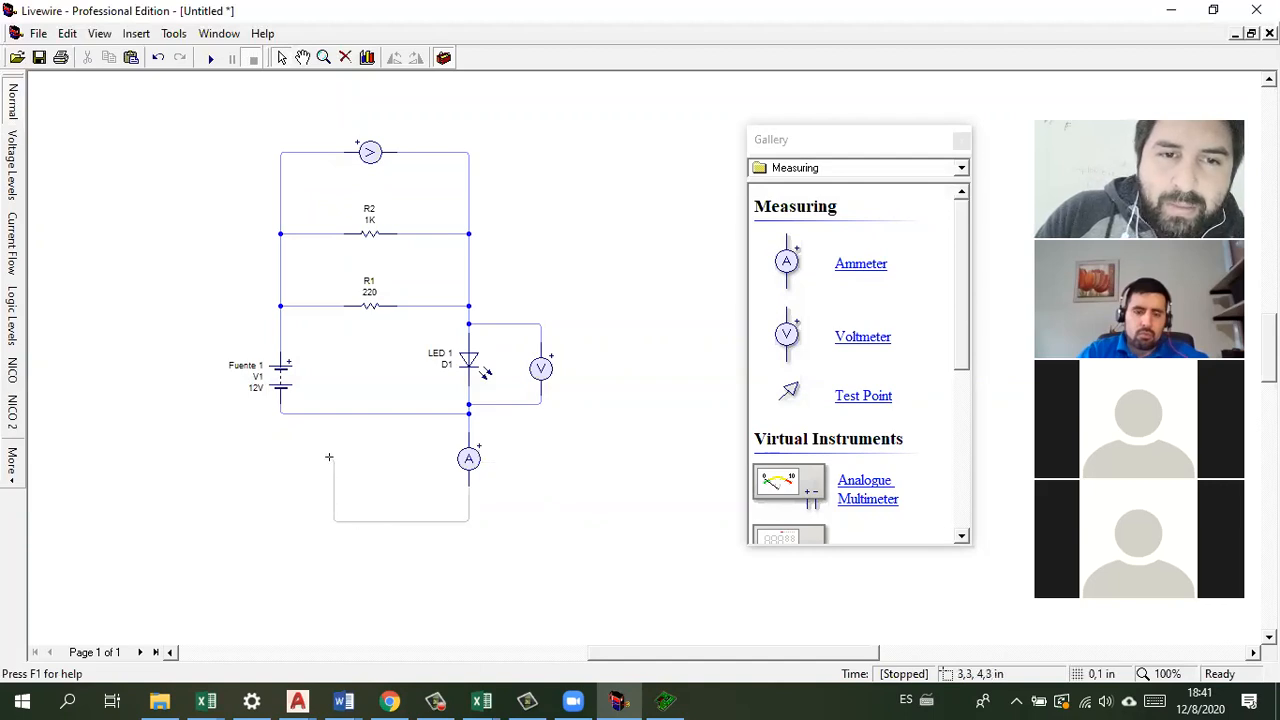
click(334, 414)
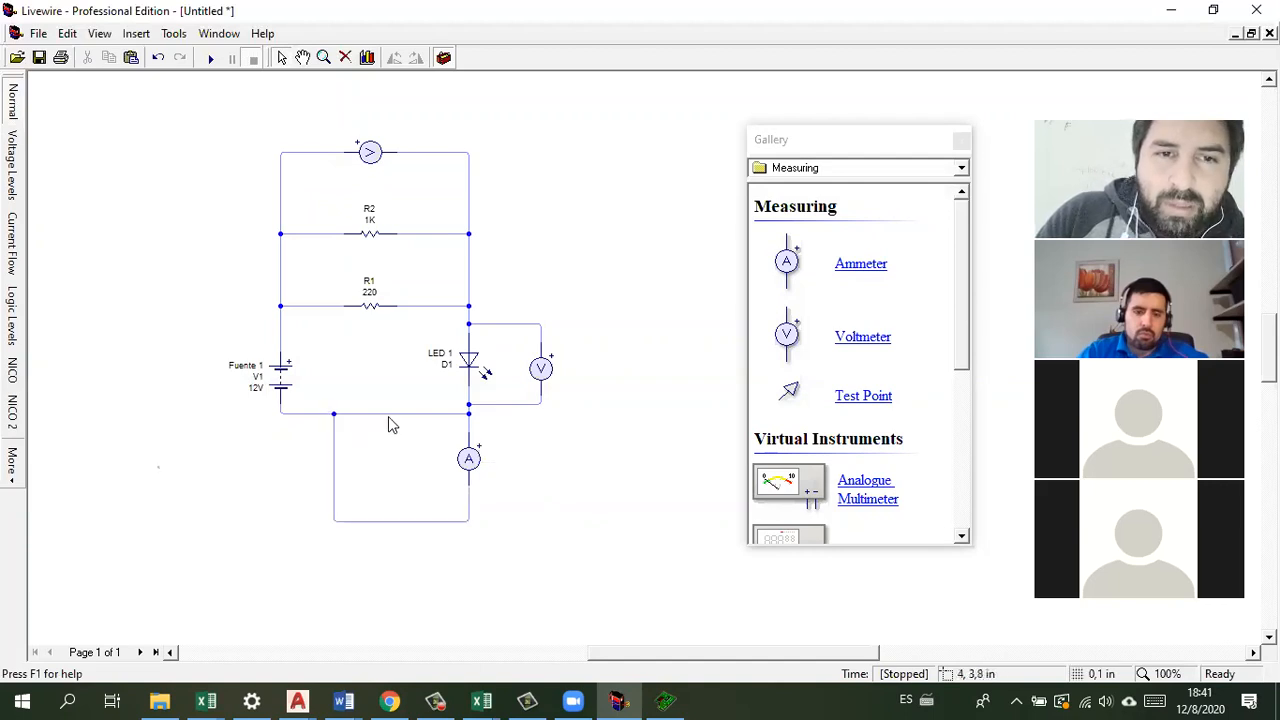
click(392, 414)
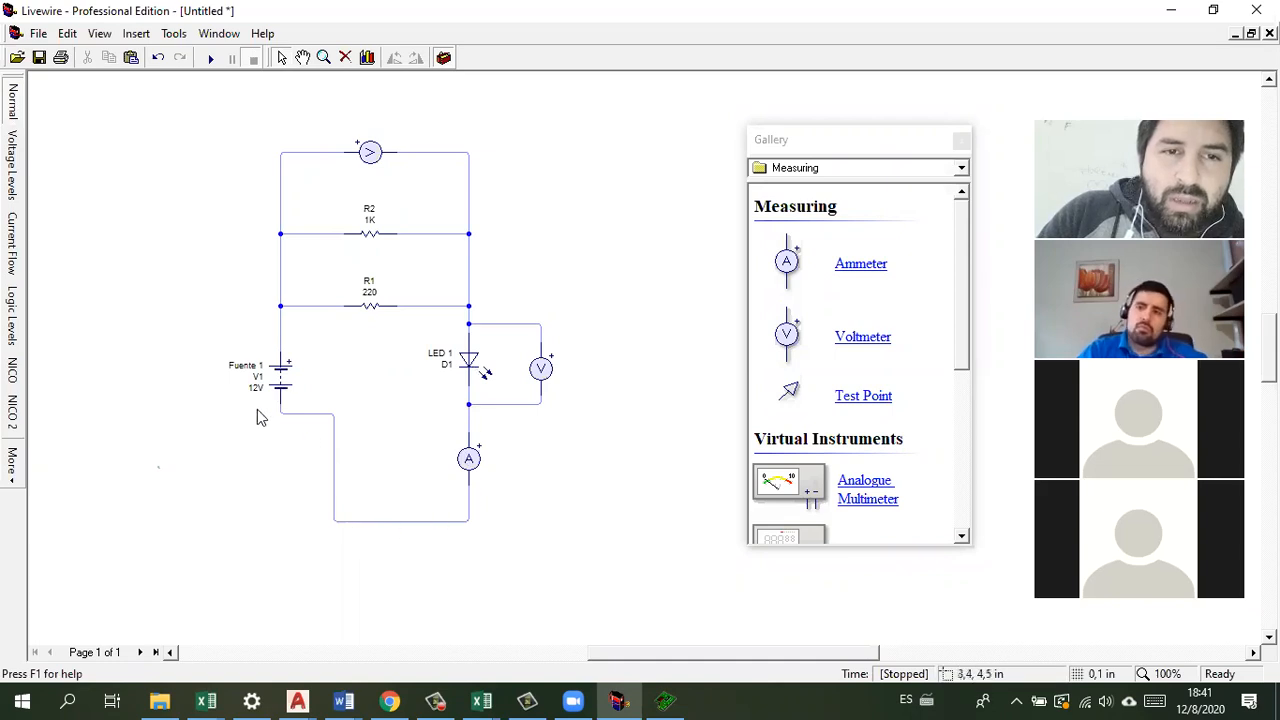
Step: Shift R1 and R2 towards the battery side to make room for ammeters in their branches
click(372, 309)
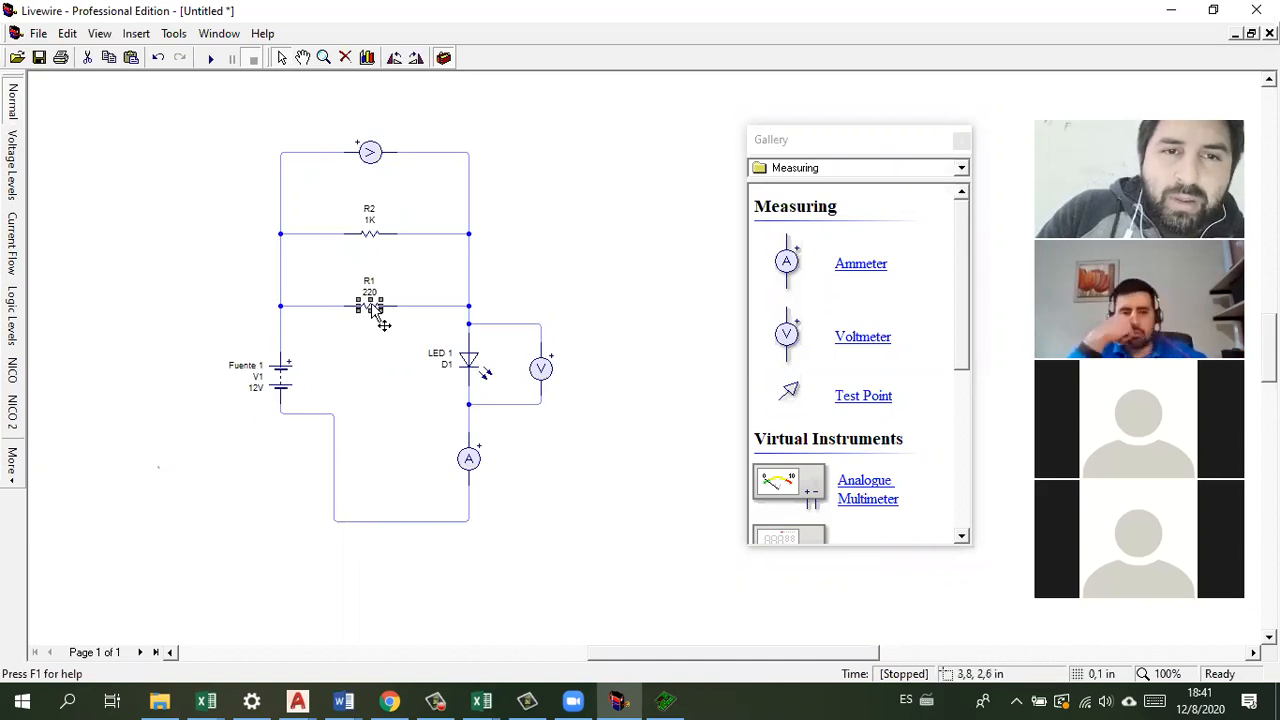
drag(372, 309, 346, 309)
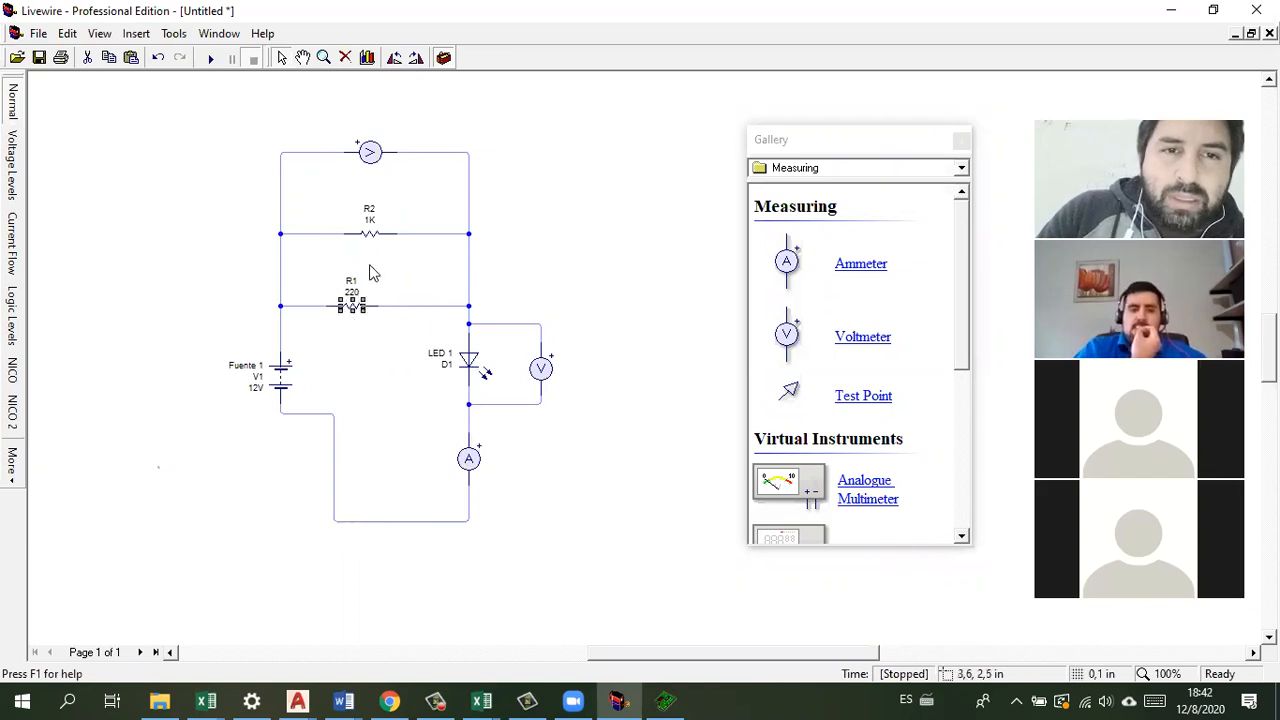
drag(368, 238, 331, 238)
drag(358, 305, 349, 306)
Step: Add a second ammeter, rotate it to horizontal and place it just above the wire beside R2
drag(786, 262, 550, 240)
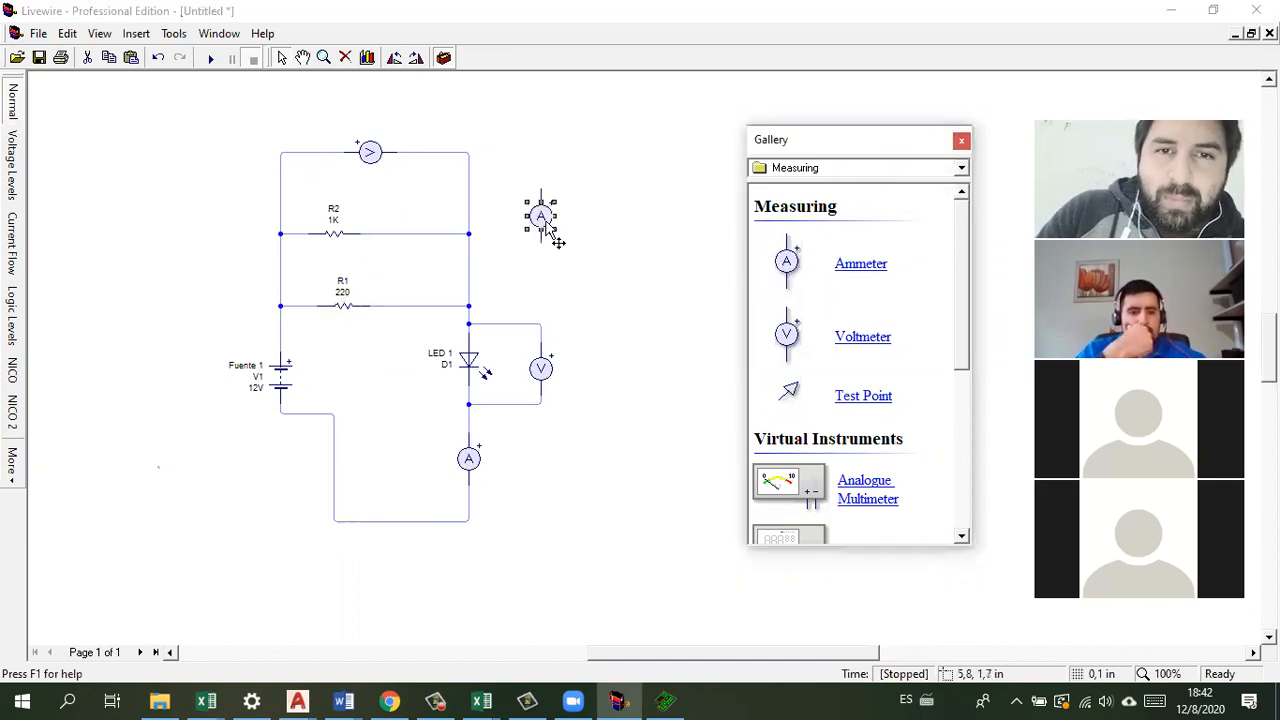
key(ctrl+r)
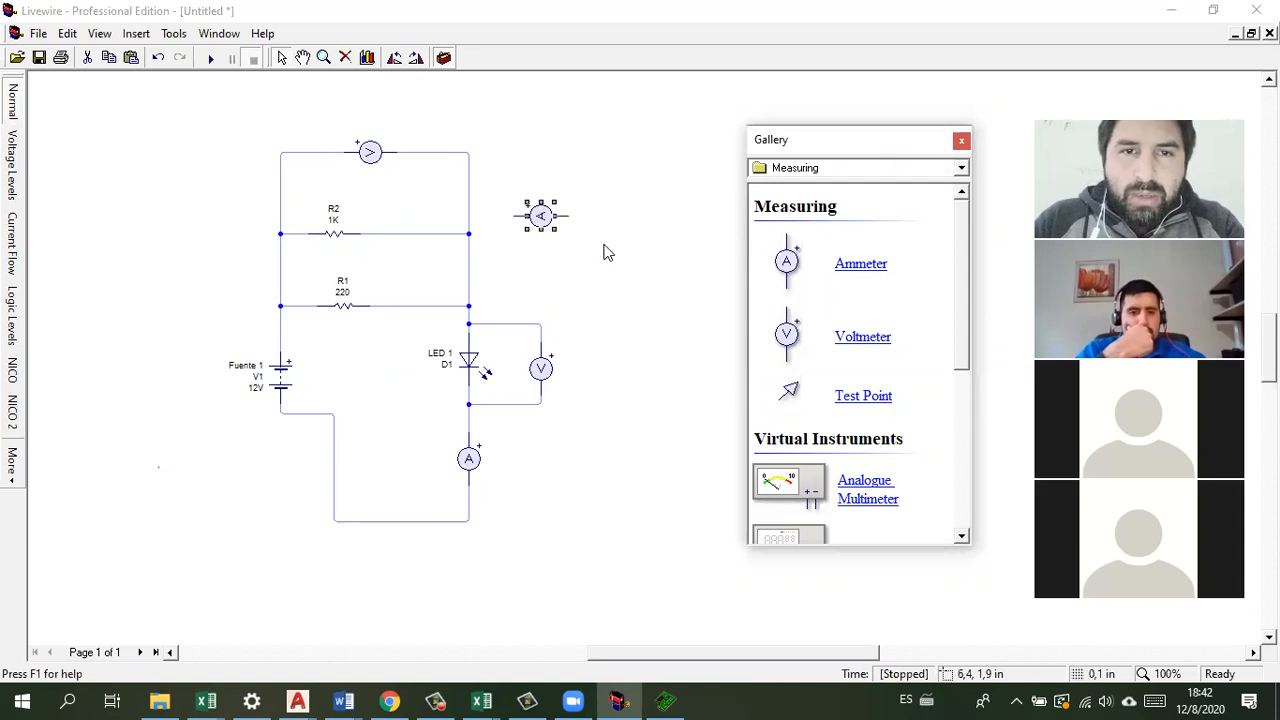
click(605, 252)
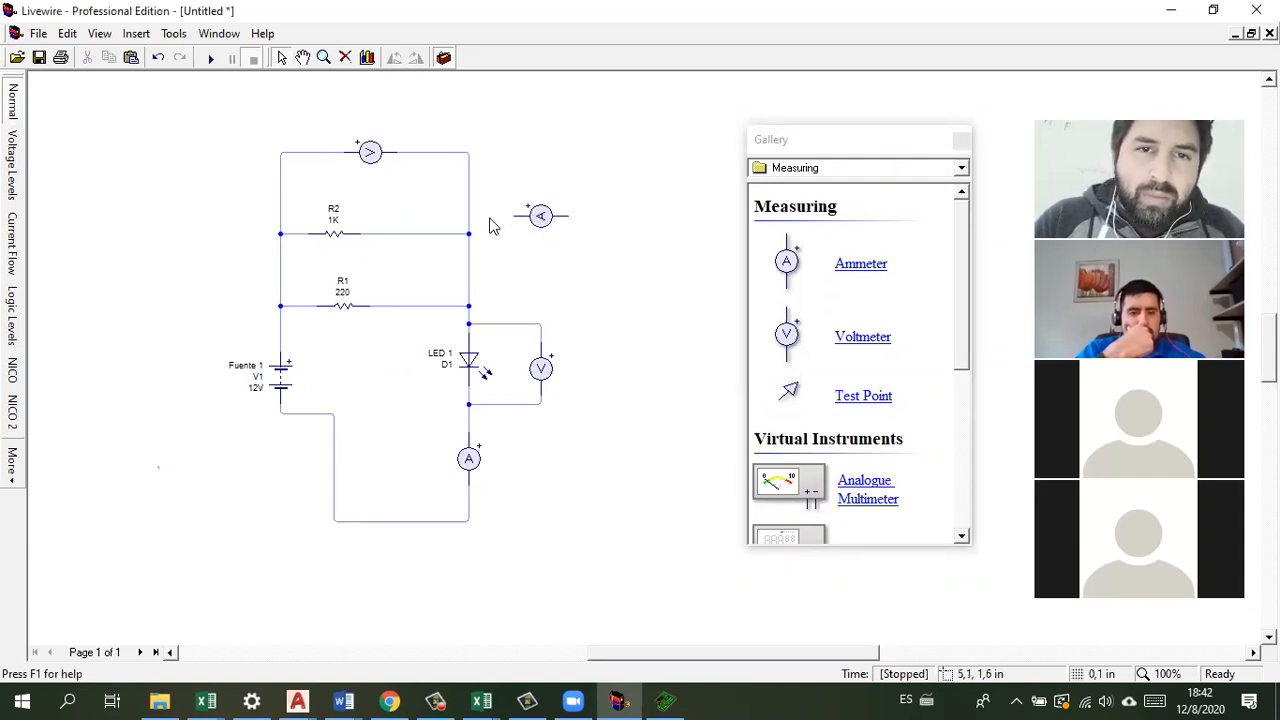
drag(446, 220, 418, 222)
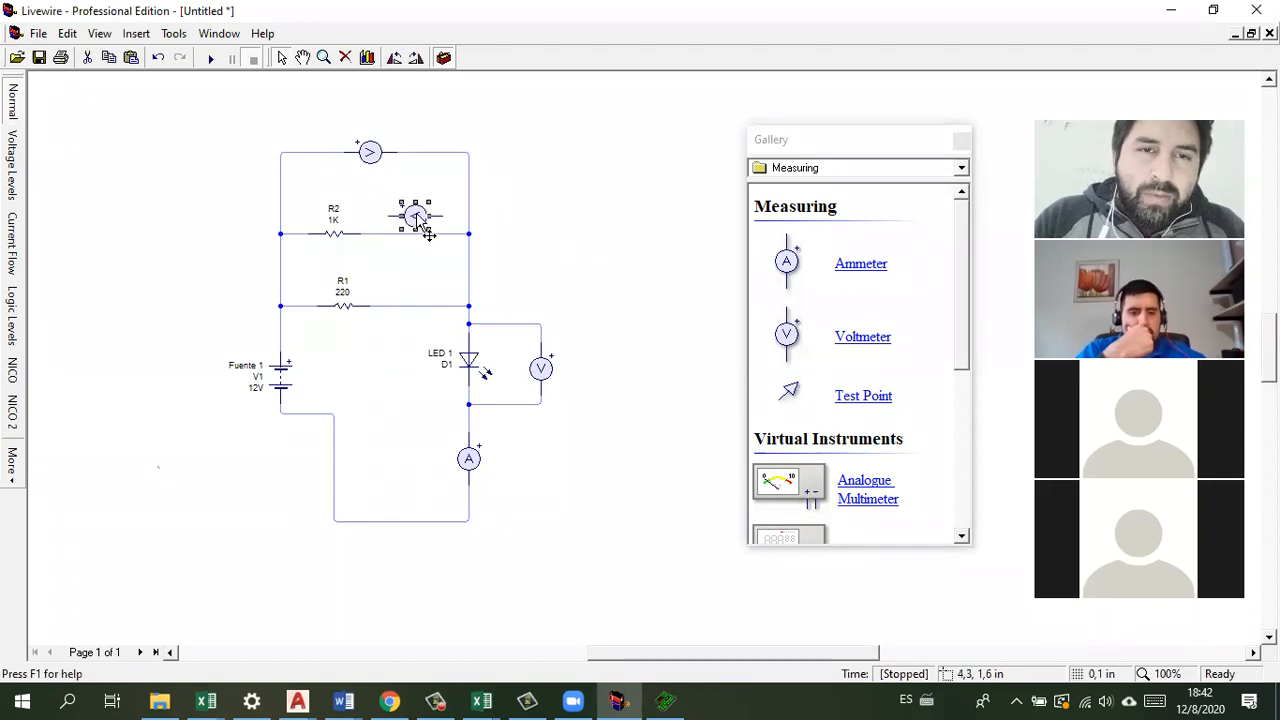
click(436, 243)
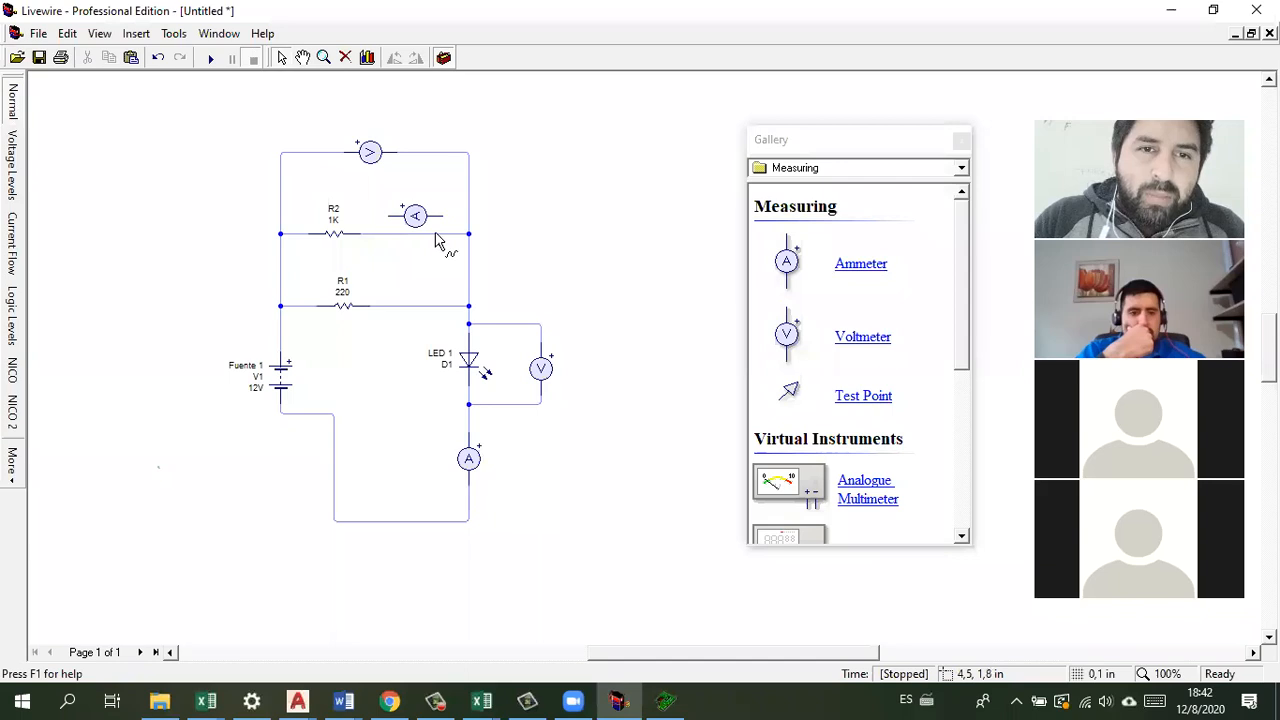
Step: Delete the wire between R2 and the LED-side node, and connect the horizontal ammeter there in series with R2
click(440, 234)
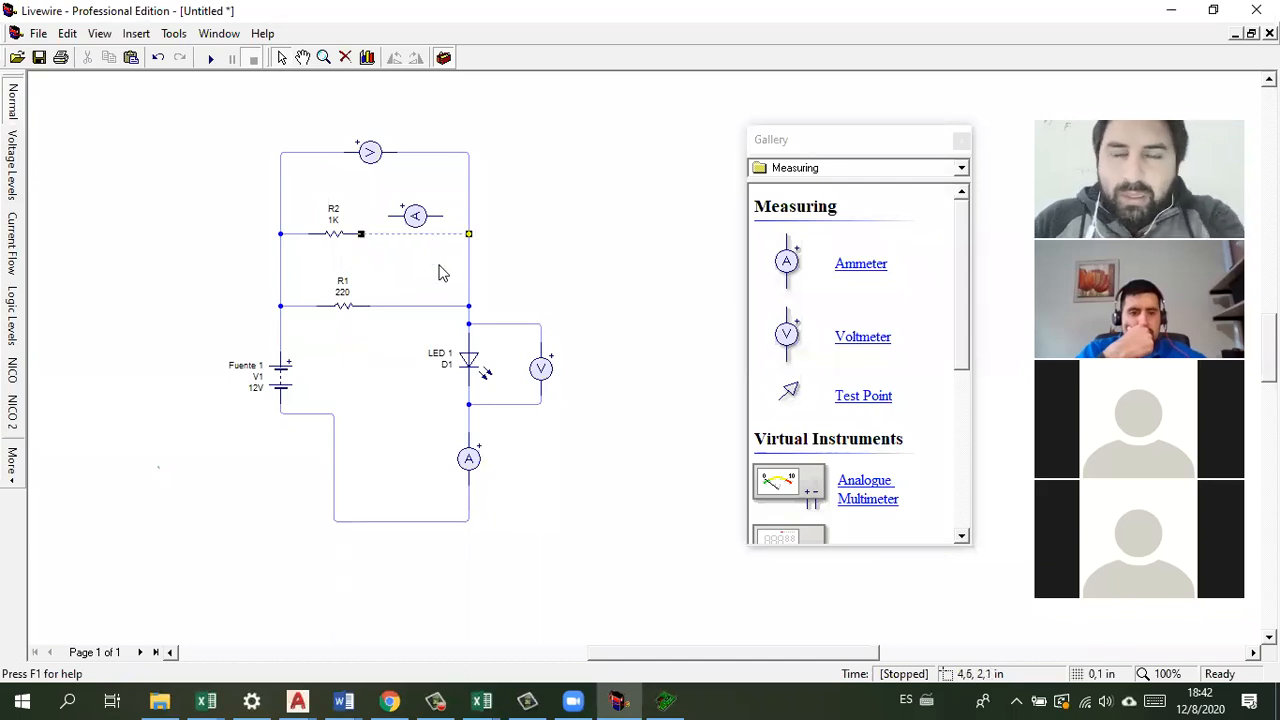
key(Delete)
drag(422, 221, 469, 234)
click(387, 255)
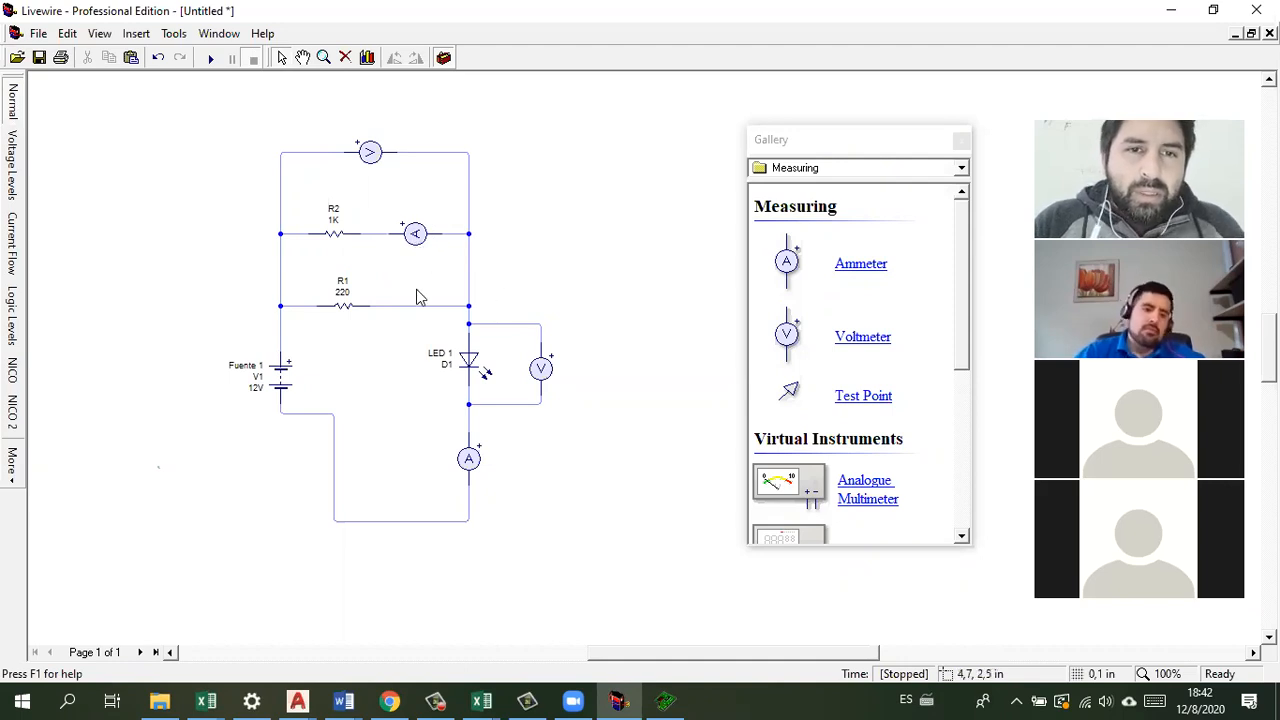
Step: Align R1 under R2 and add a third ammeter beside the circuit, rotated to horizontal
drag(350, 310, 339, 310)
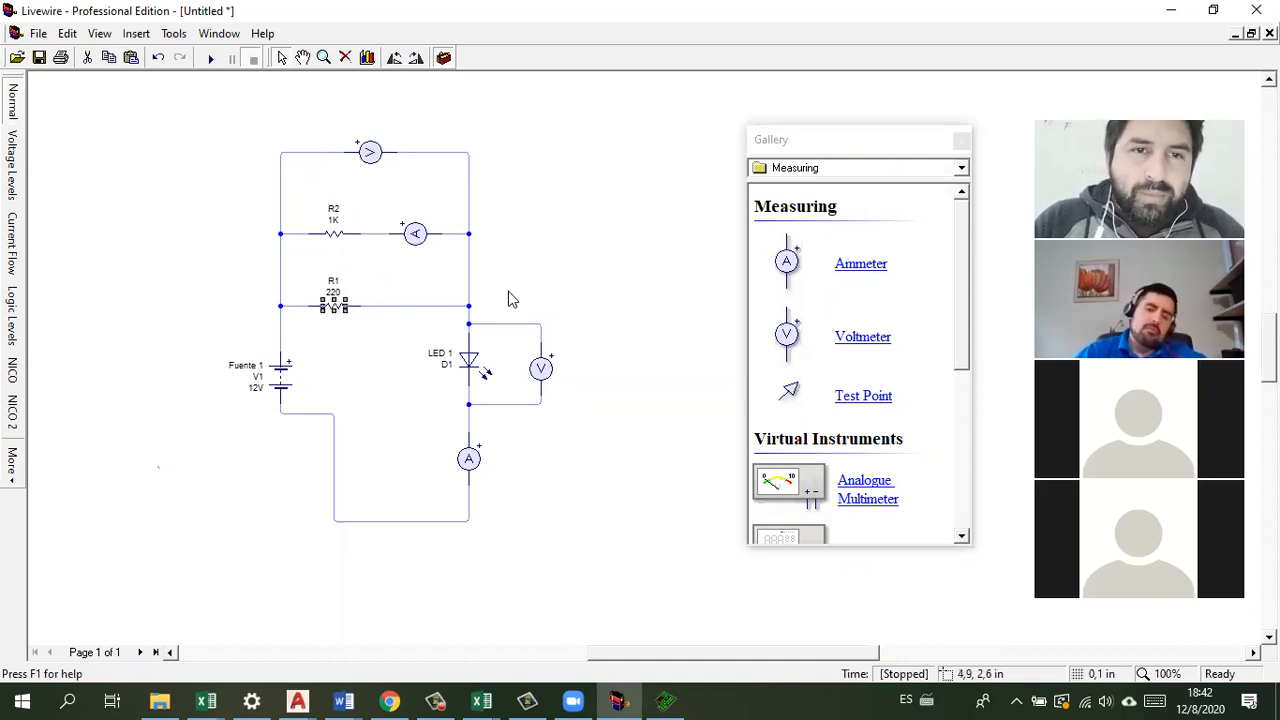
drag(786, 262, 565, 265)
key(ctrl+r)
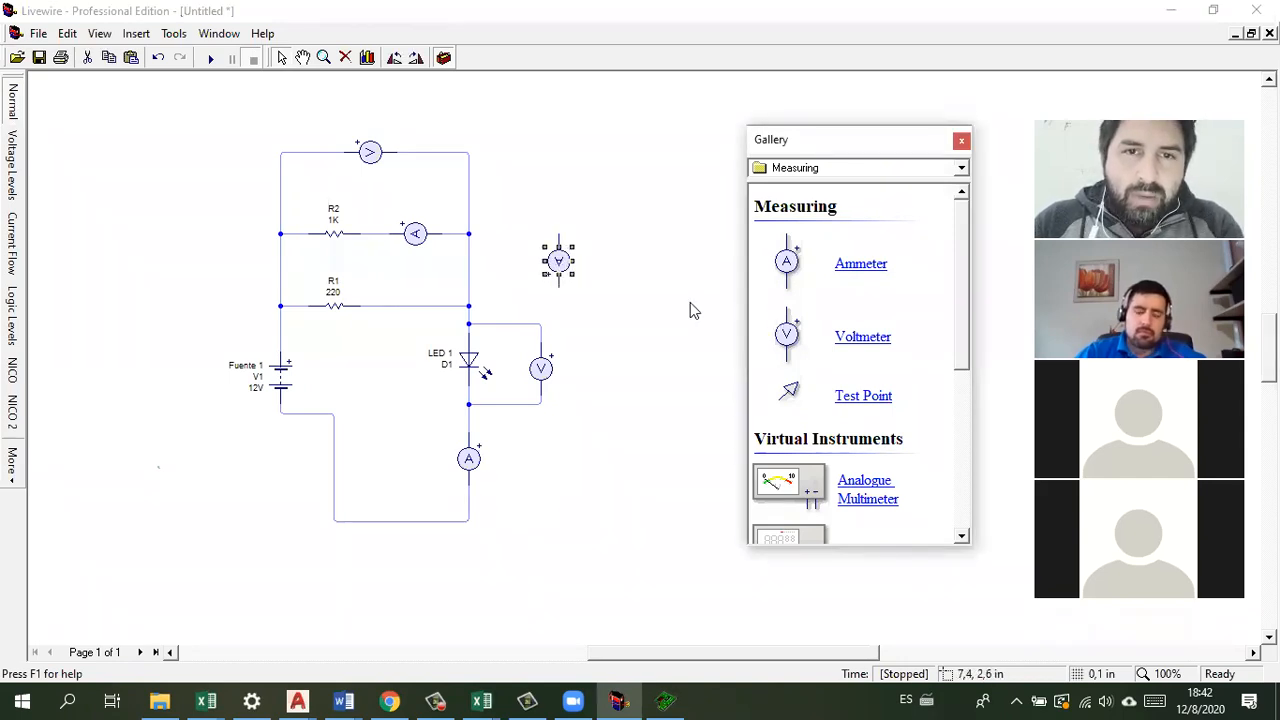
Step: Replace the wire between R1 and the LED-side node with the spare horizontal ammeter in series, and simulate the circuit
click(425, 305)
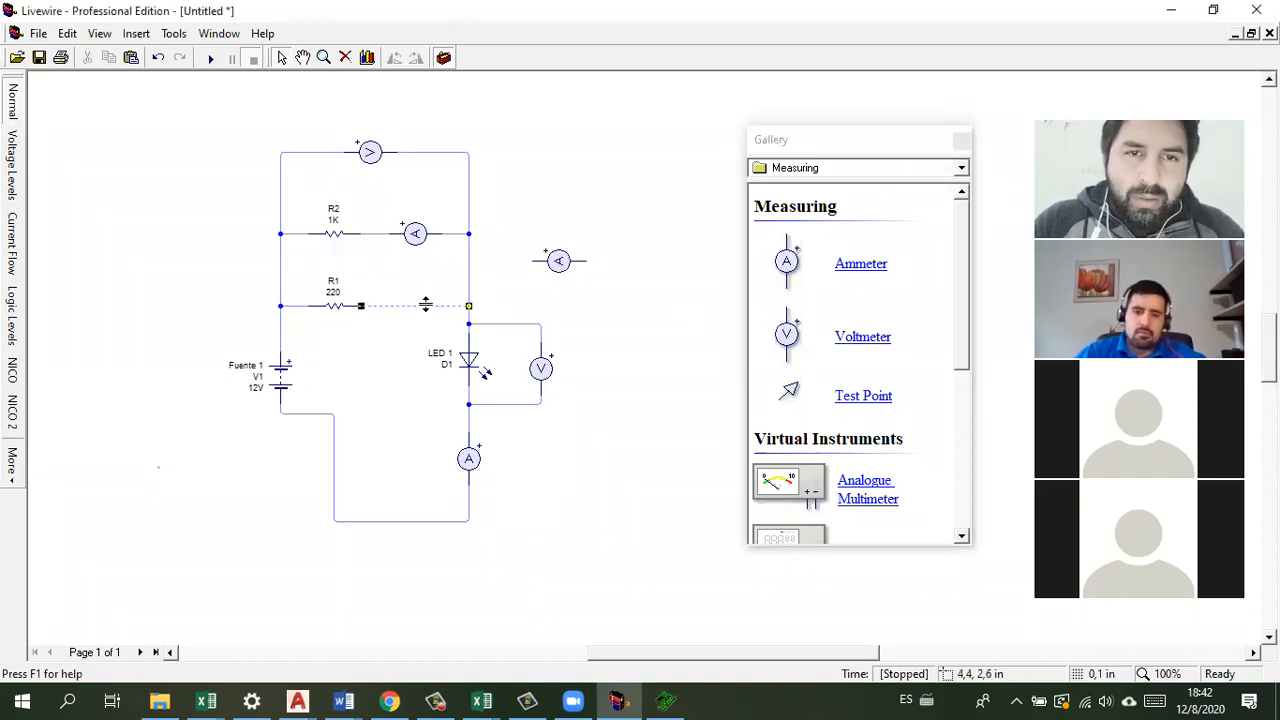
key(Delete)
drag(561, 263, 417, 312)
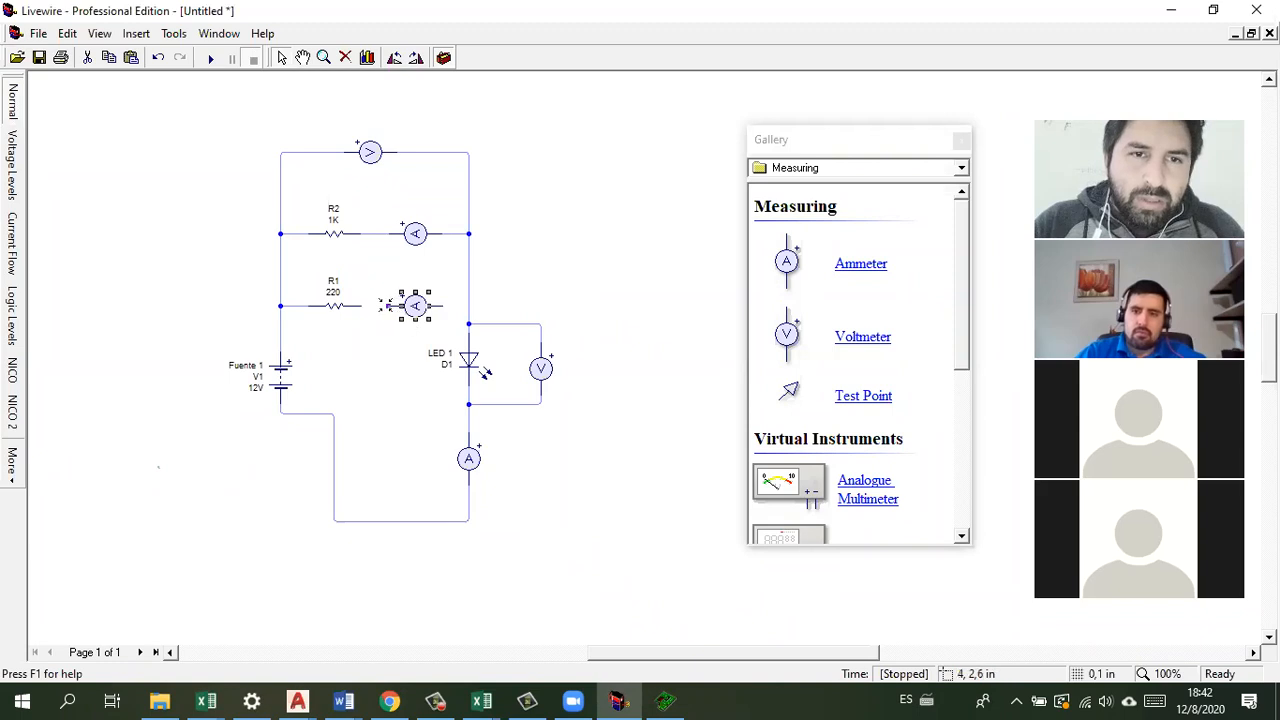
click(450, 312)
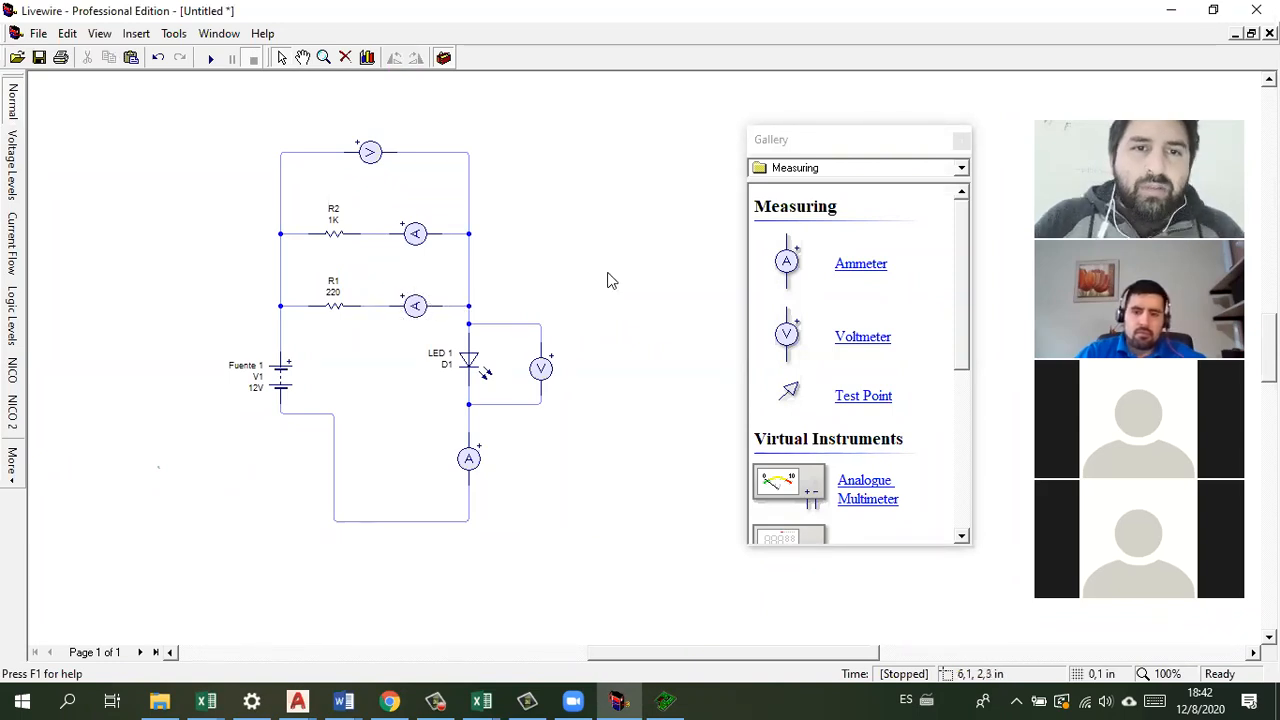
click(209, 60)
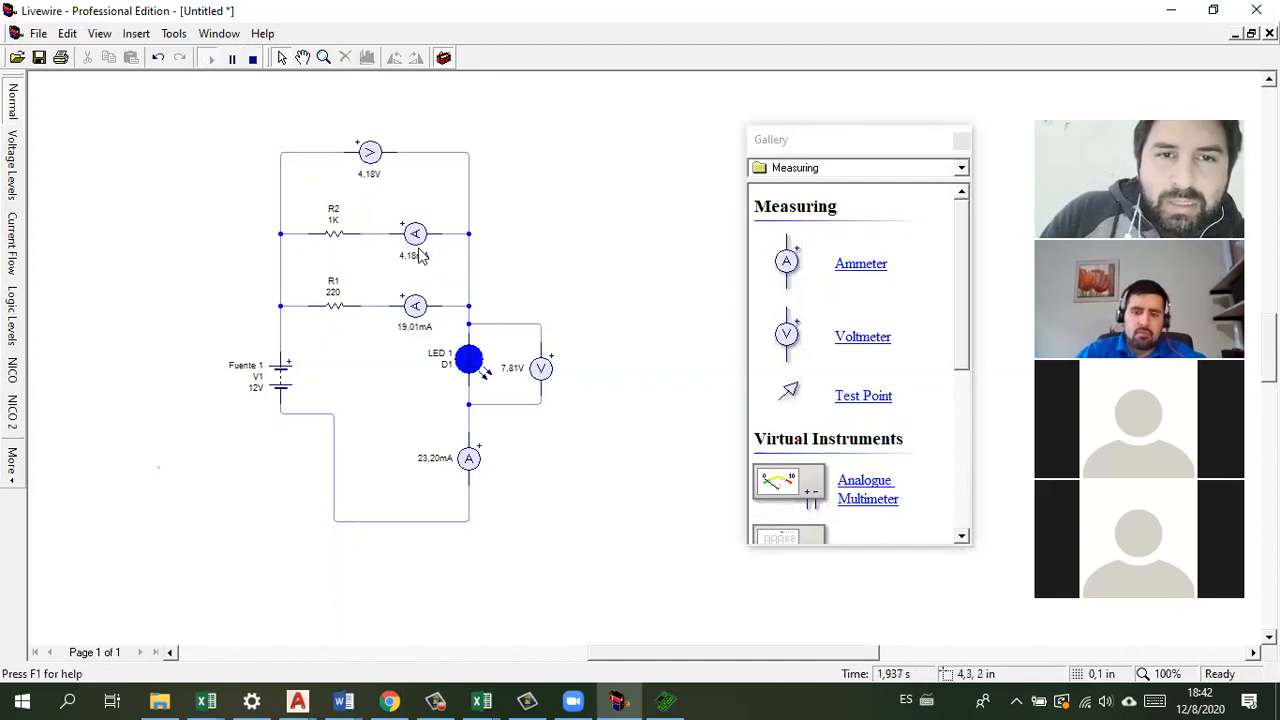
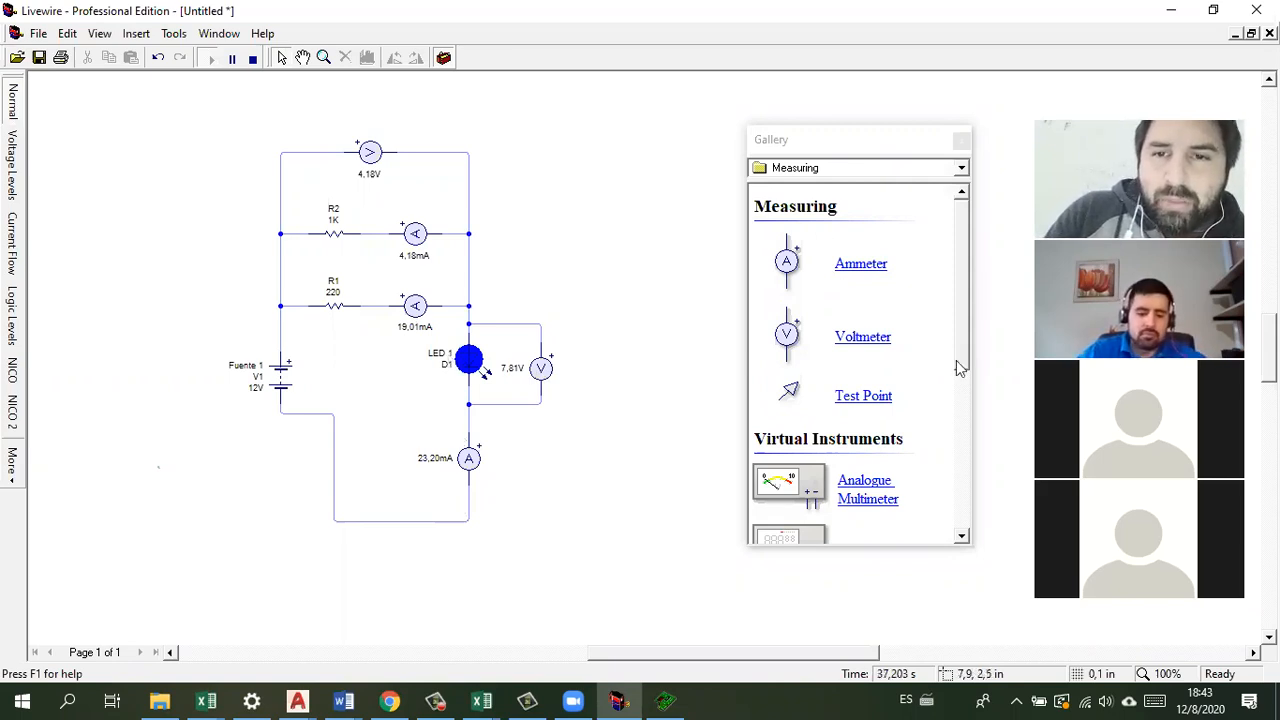
Step: Stop the simulation, remove the voltmeter above R2 and place an analogue multimeter from the virtual instruments in its position
scroll(974, 355, down, 2)
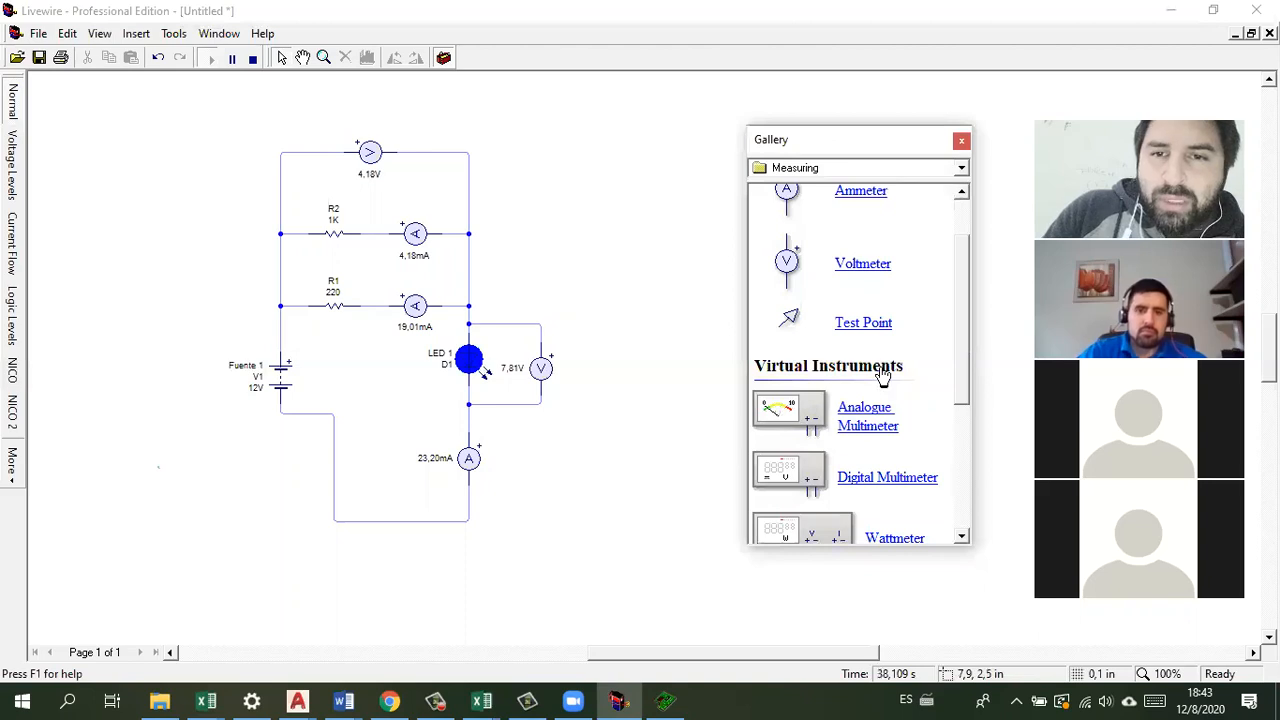
scroll(884, 386, down, 1)
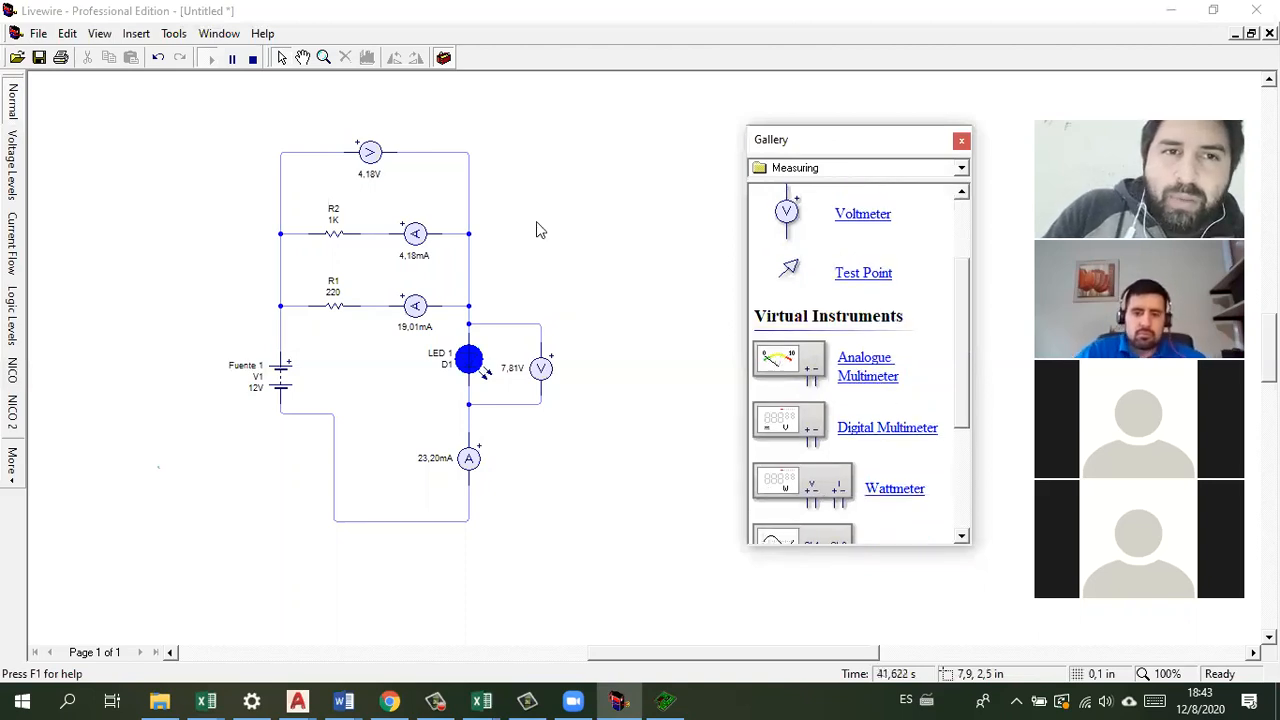
click(254, 60)
drag(800, 357, 620, 162)
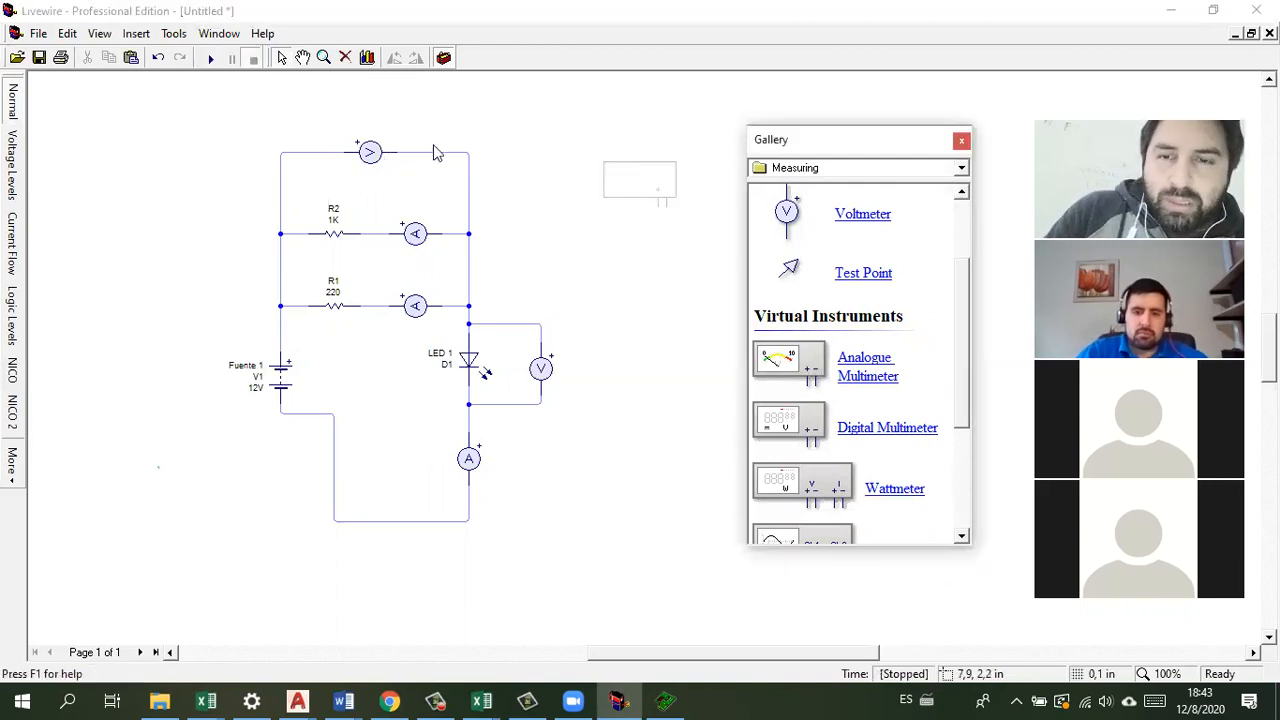
click(371, 153)
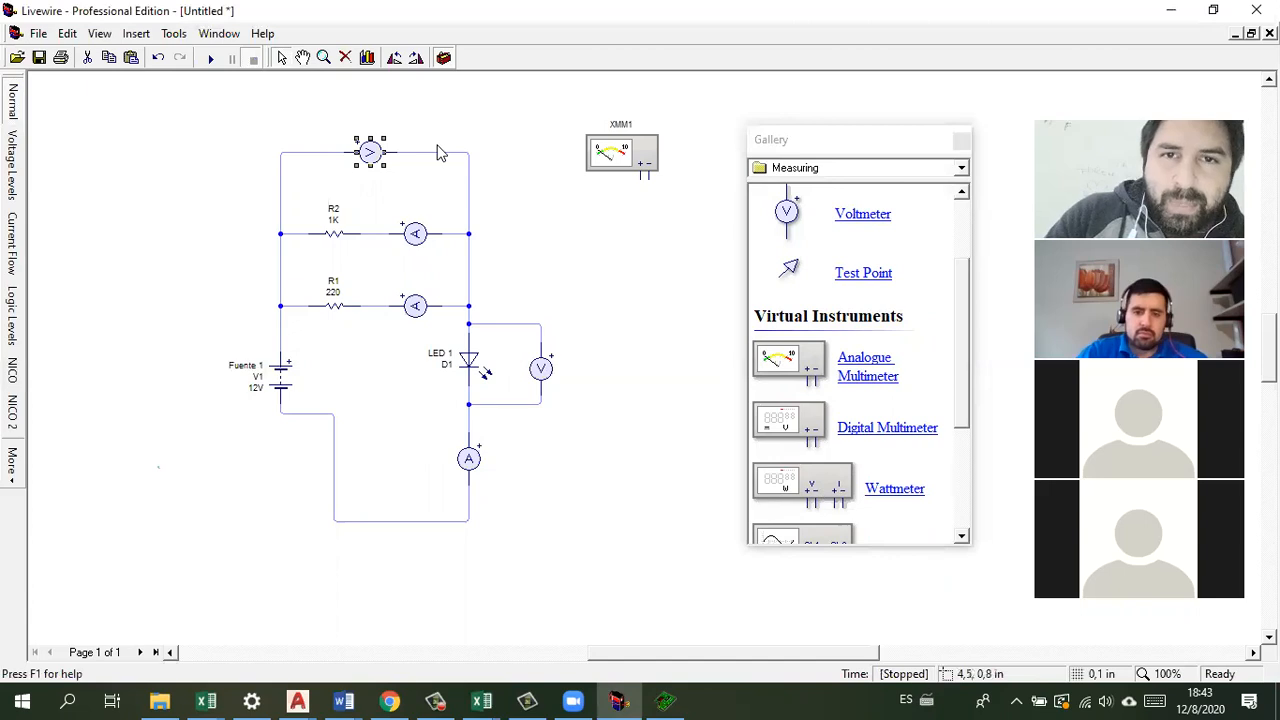
key(Delete)
drag(601, 148, 380, 150)
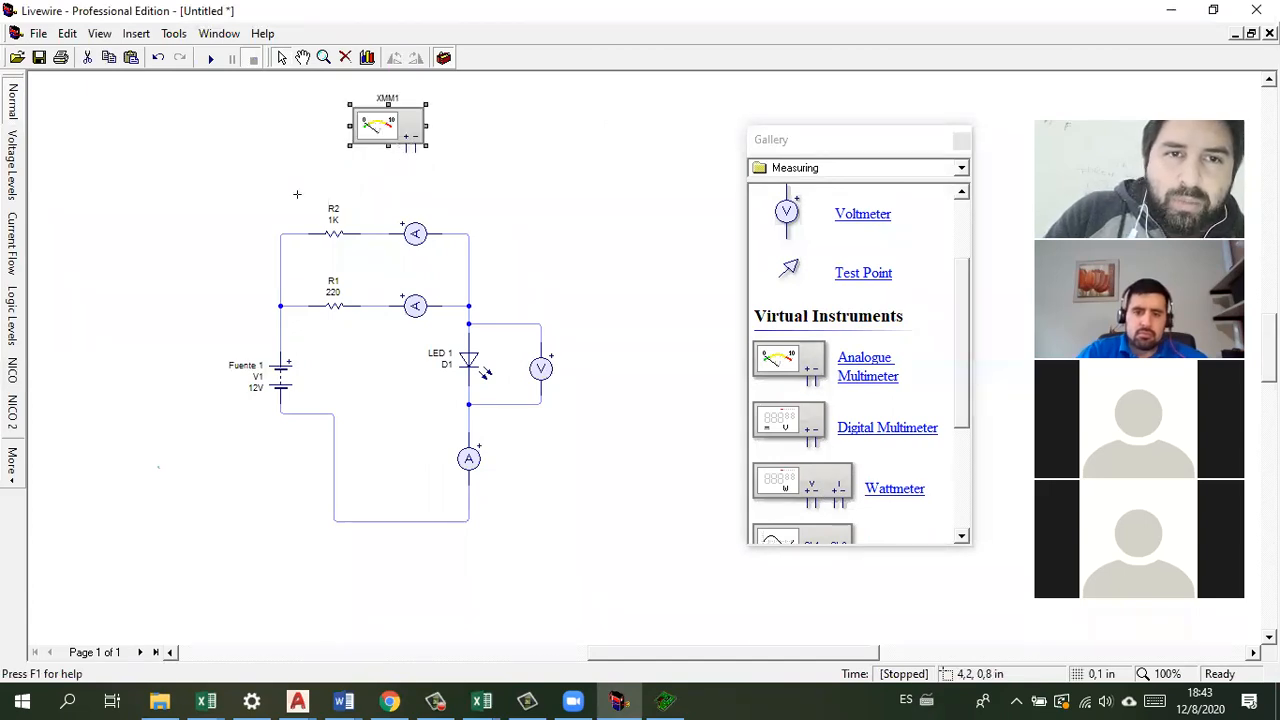
Step: Wire the analogue multimeter across R2, positive terminal to the battery side and negative to the ammeter side, and run the simulation
drag(406, 150, 281, 234)
drag(415, 150, 376, 206)
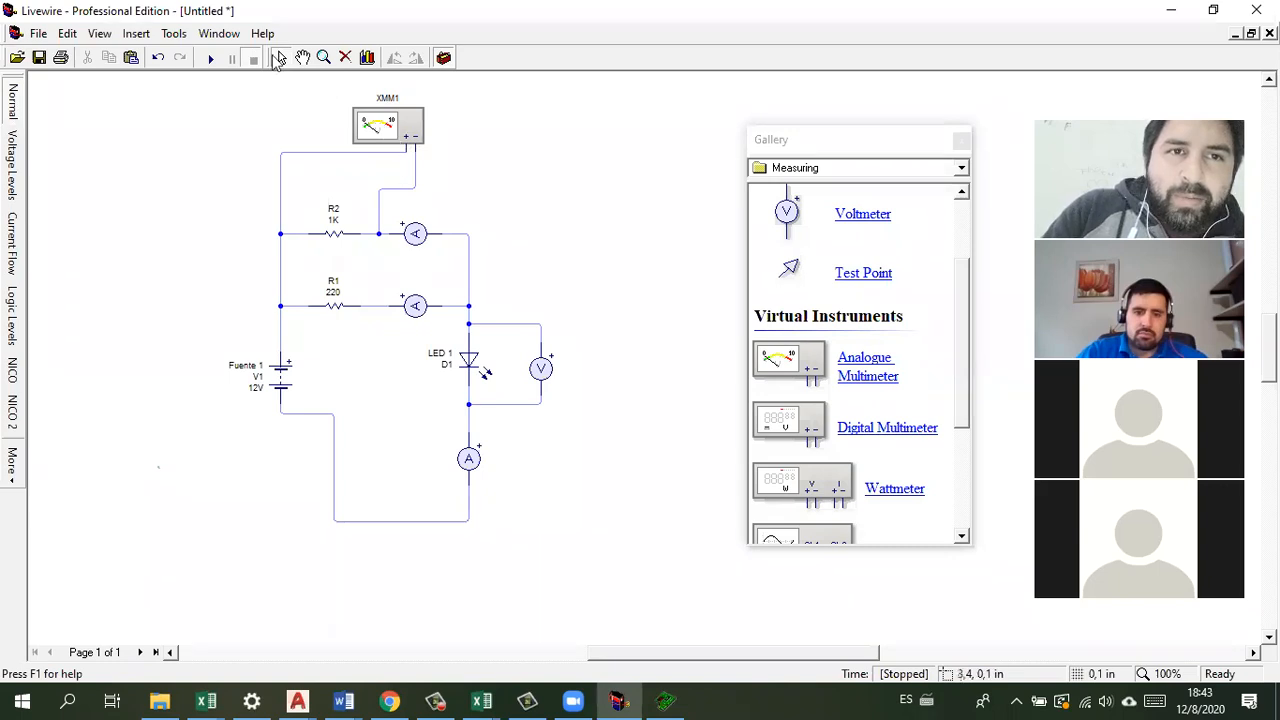
click(211, 58)
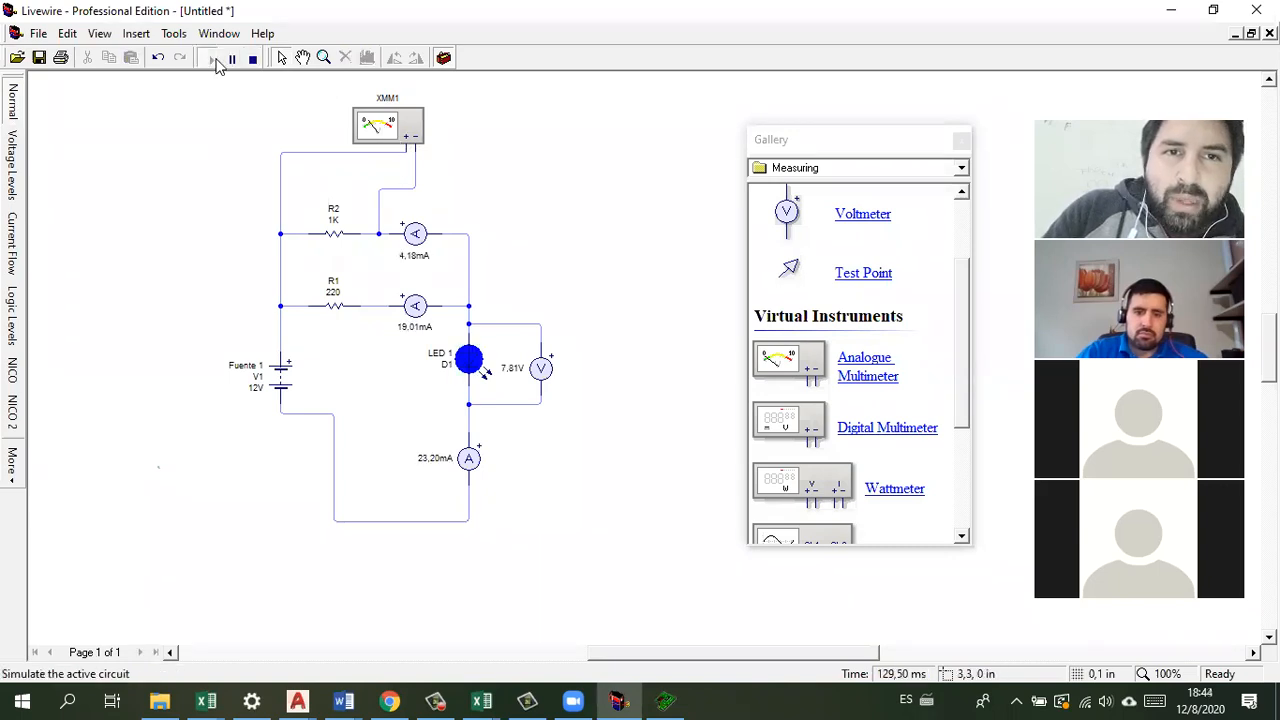
Step: Examine the analogue multimeter's mode and range options, and rerun the simulation briefly to check its needle
double_click(381, 127)
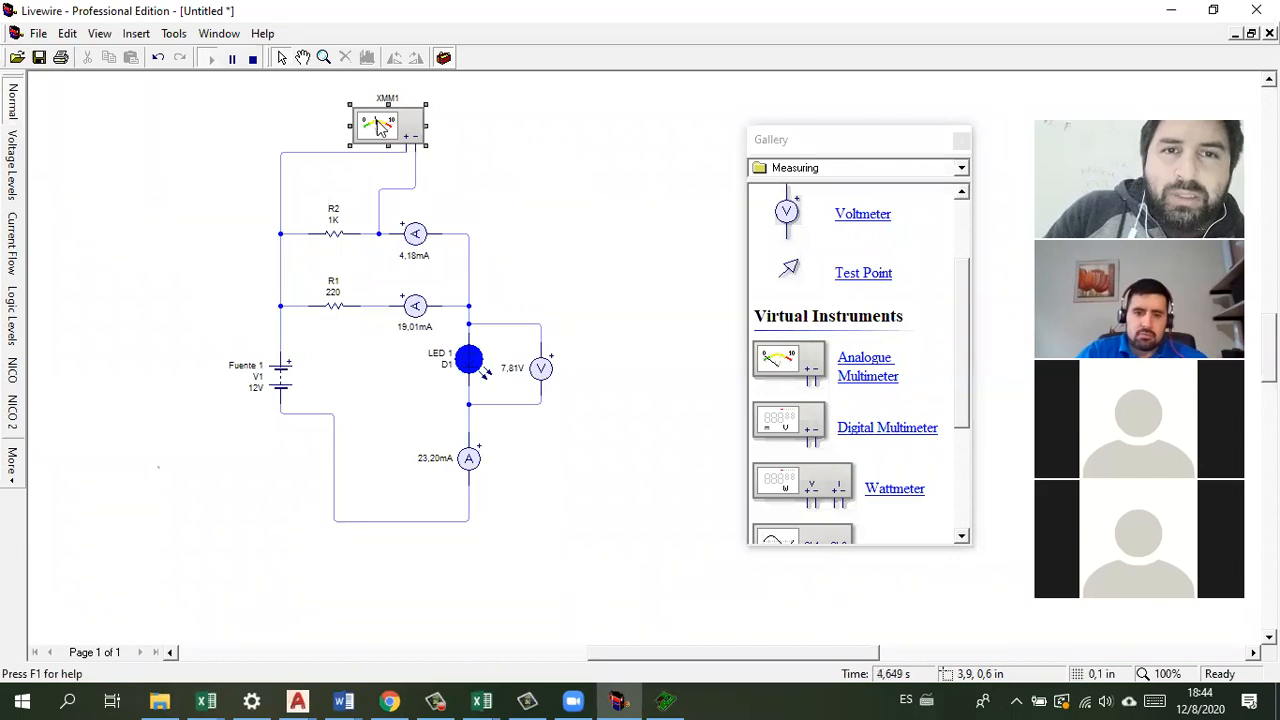
click(766, 350)
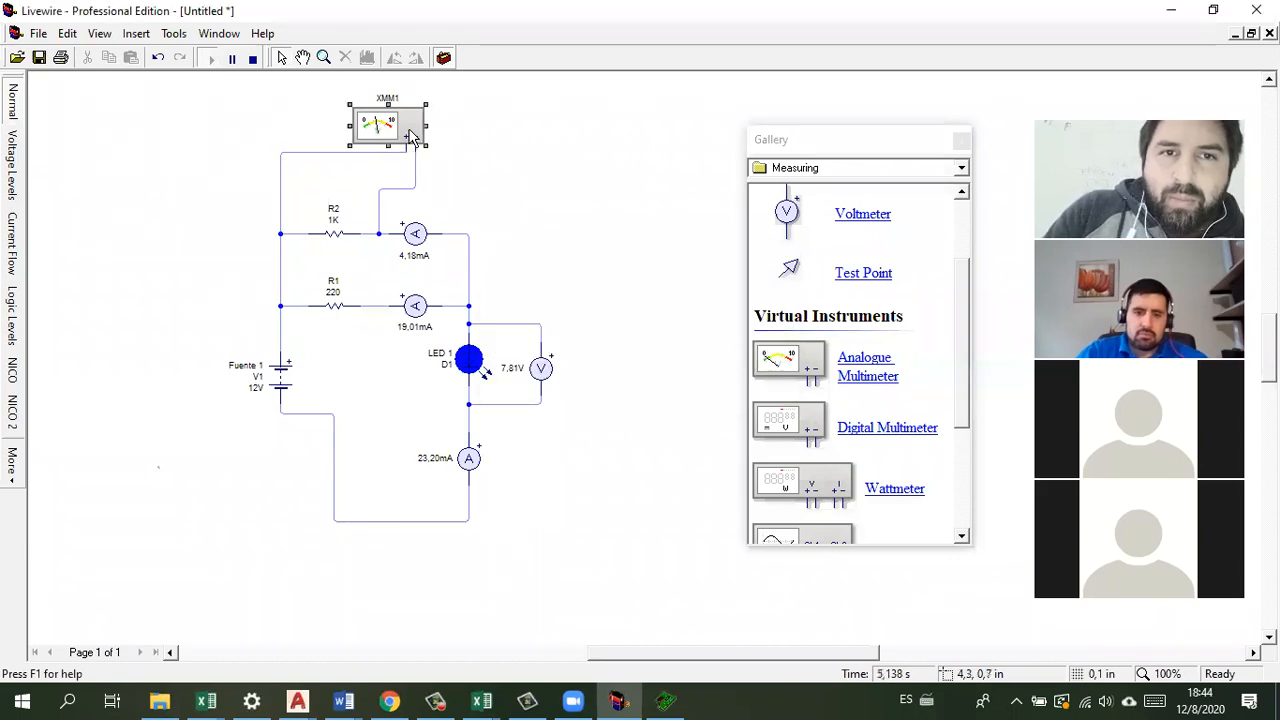
right_click(406, 129)
click(252, 60)
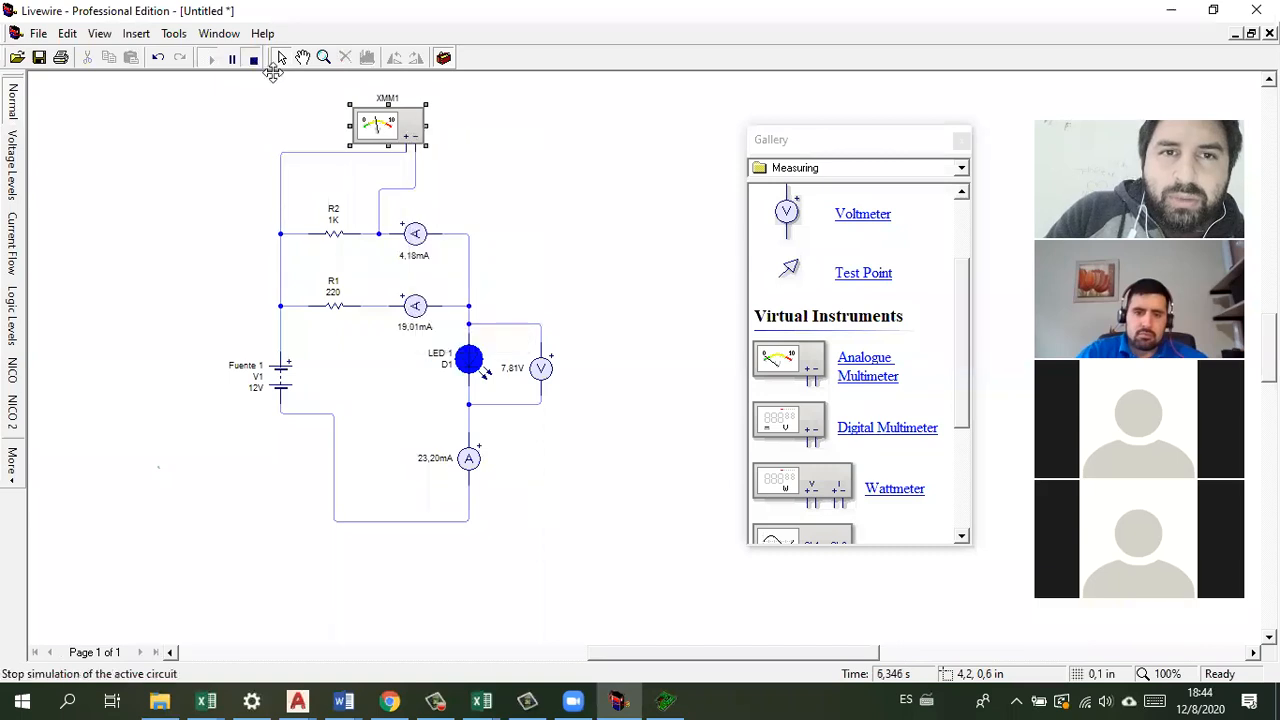
right_click(398, 126)
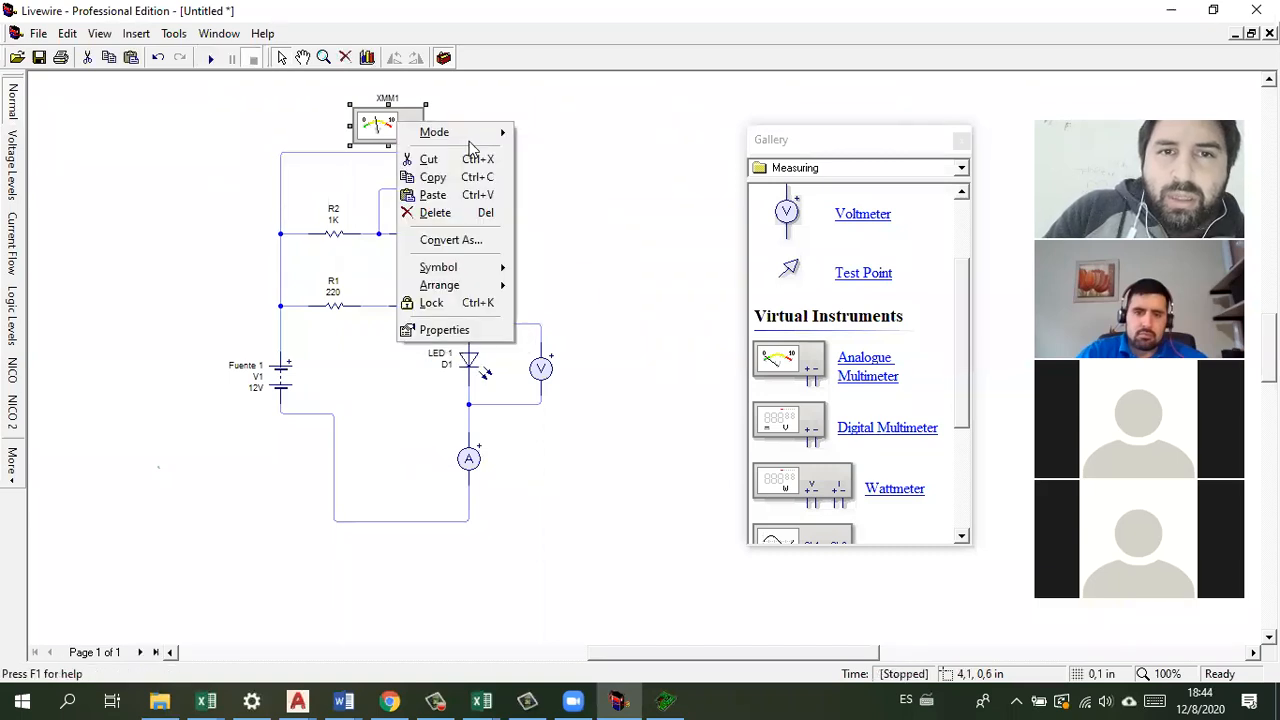
mouse_move(478, 135)
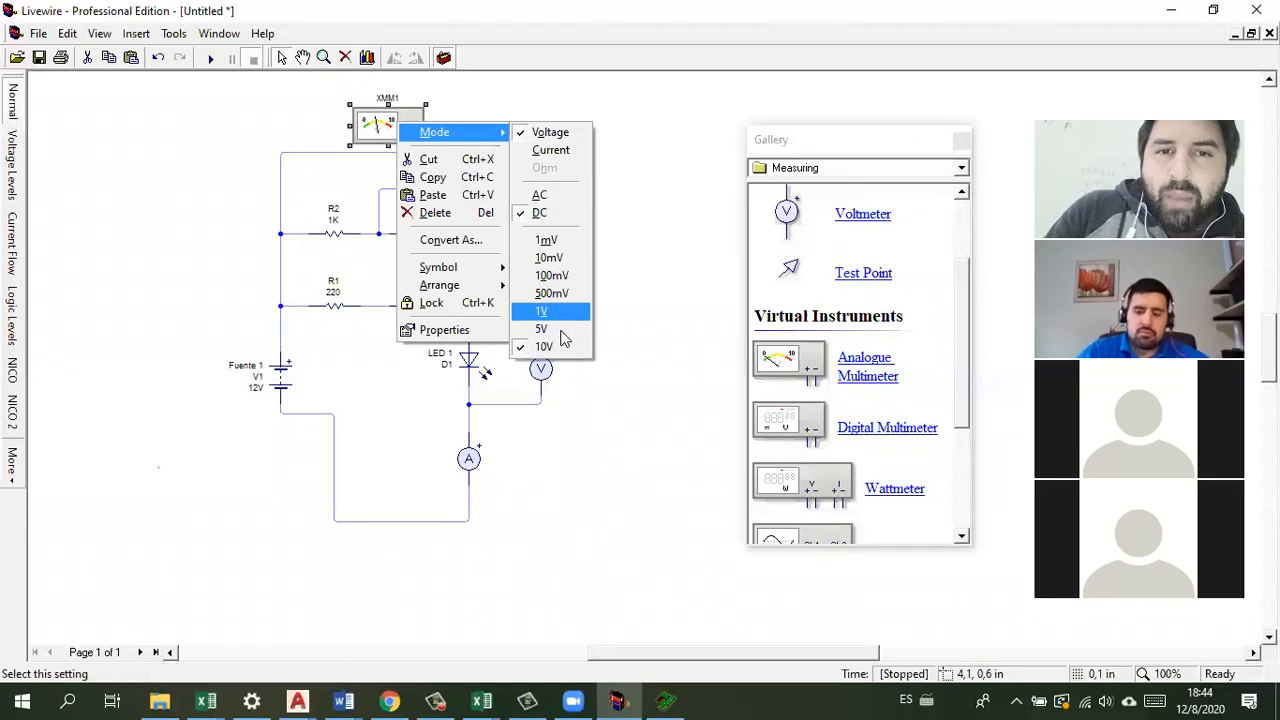
click(737, 368)
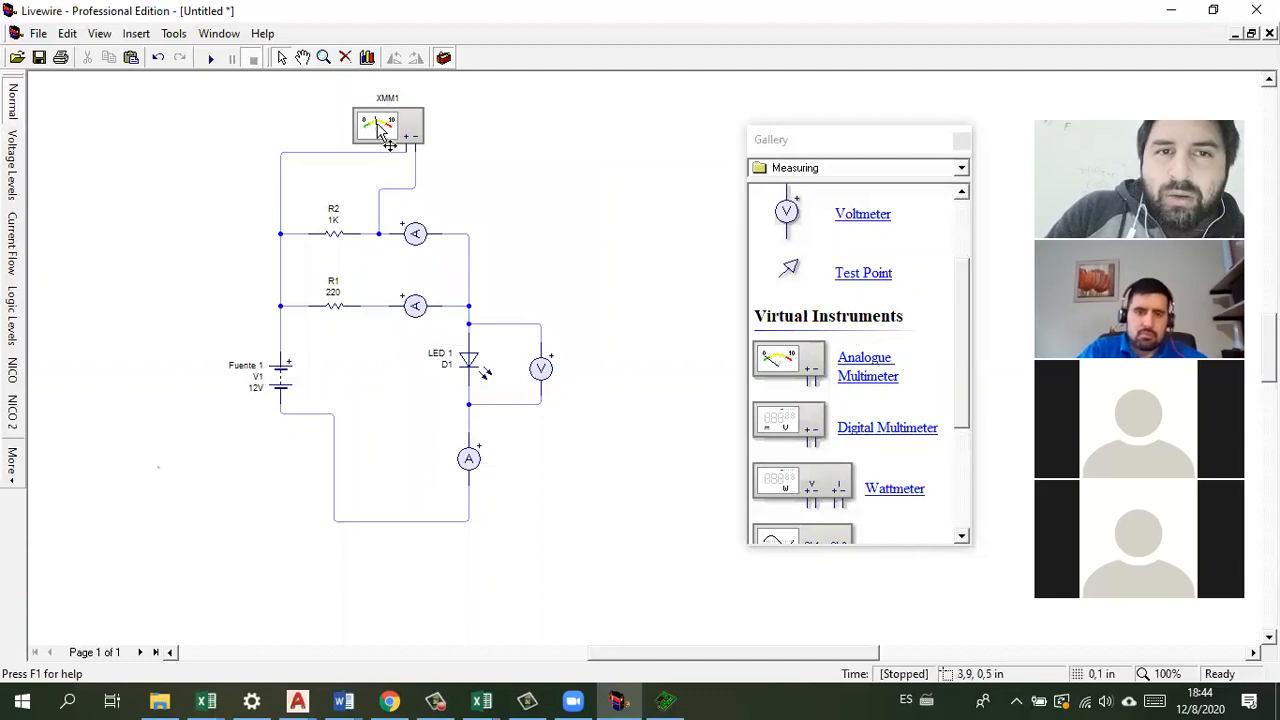
click(208, 60)
click(253, 60)
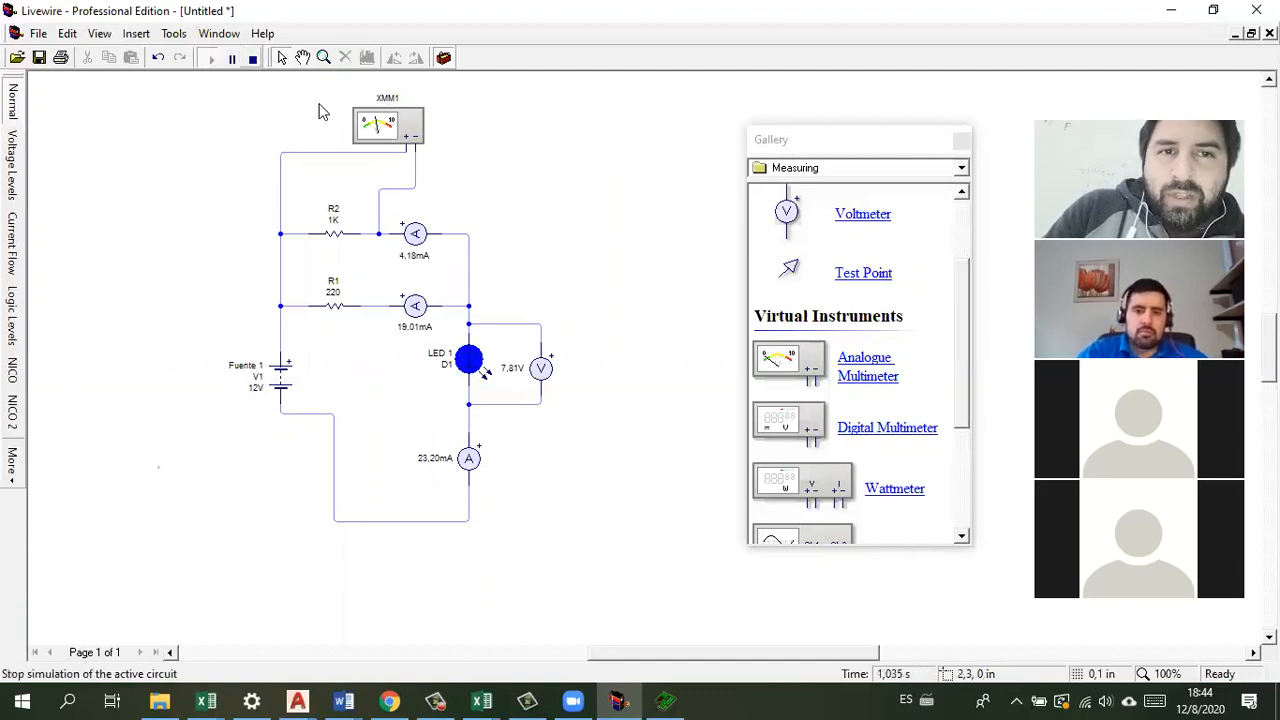
Step: Set the analogue multimeter's range to 5V and simulate the circuit to read the needle
right_click(380, 130)
mouse_move(430, 133)
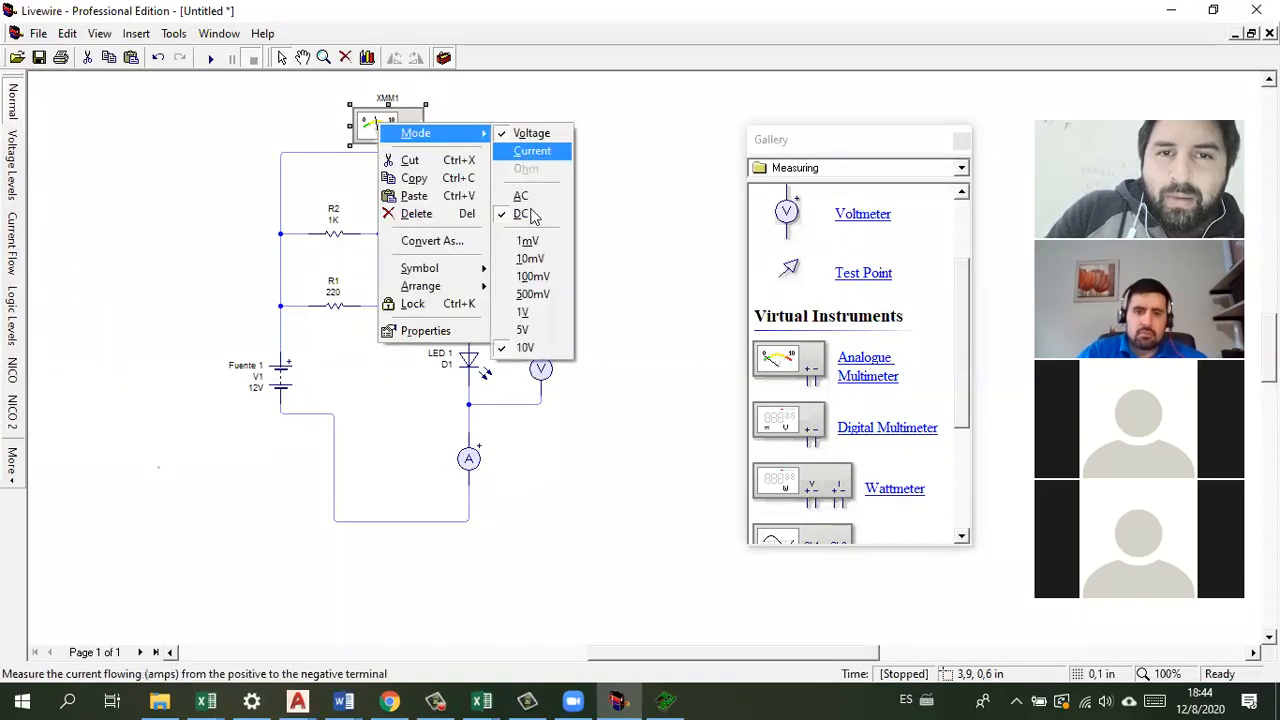
click(543, 330)
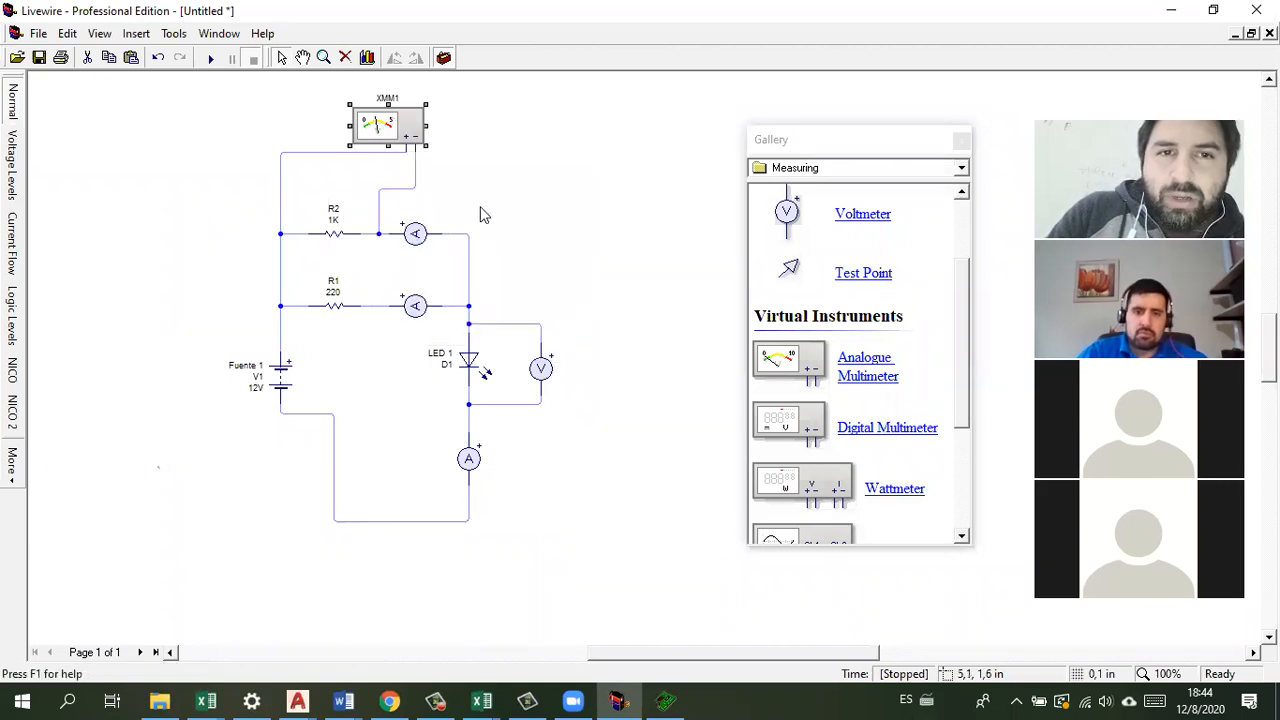
click(210, 60)
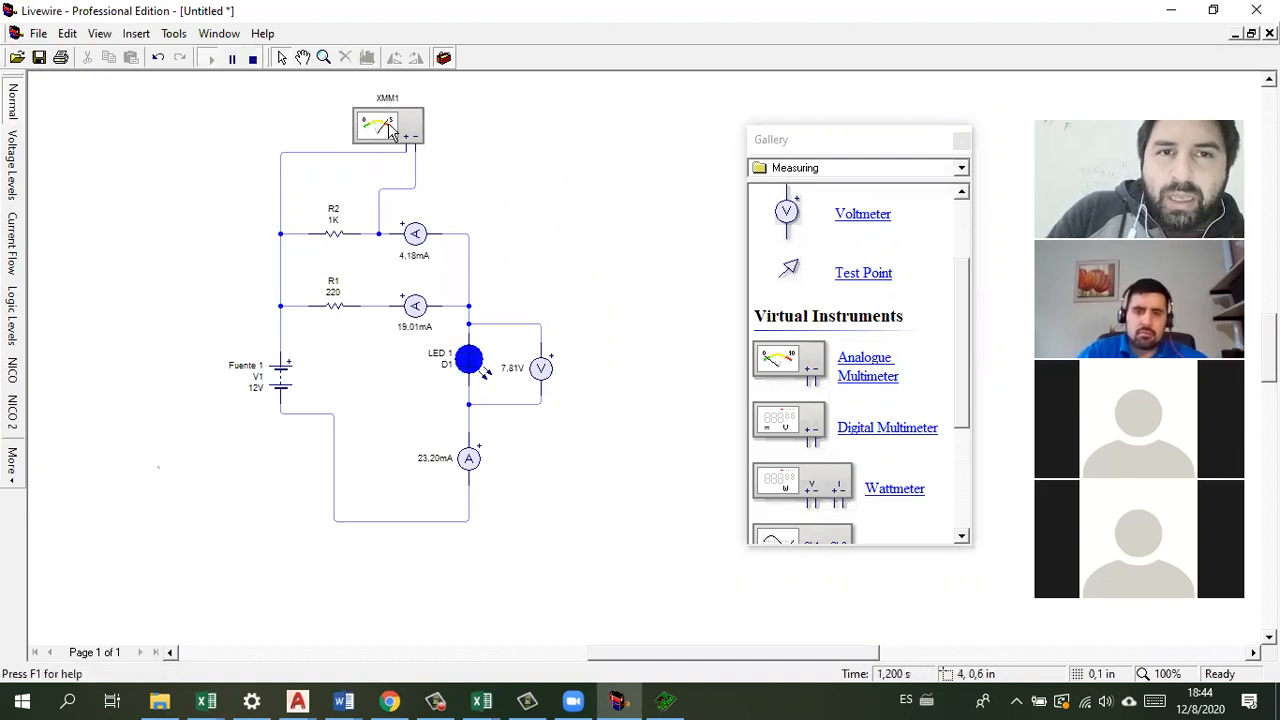
mouse_move(390, 133)
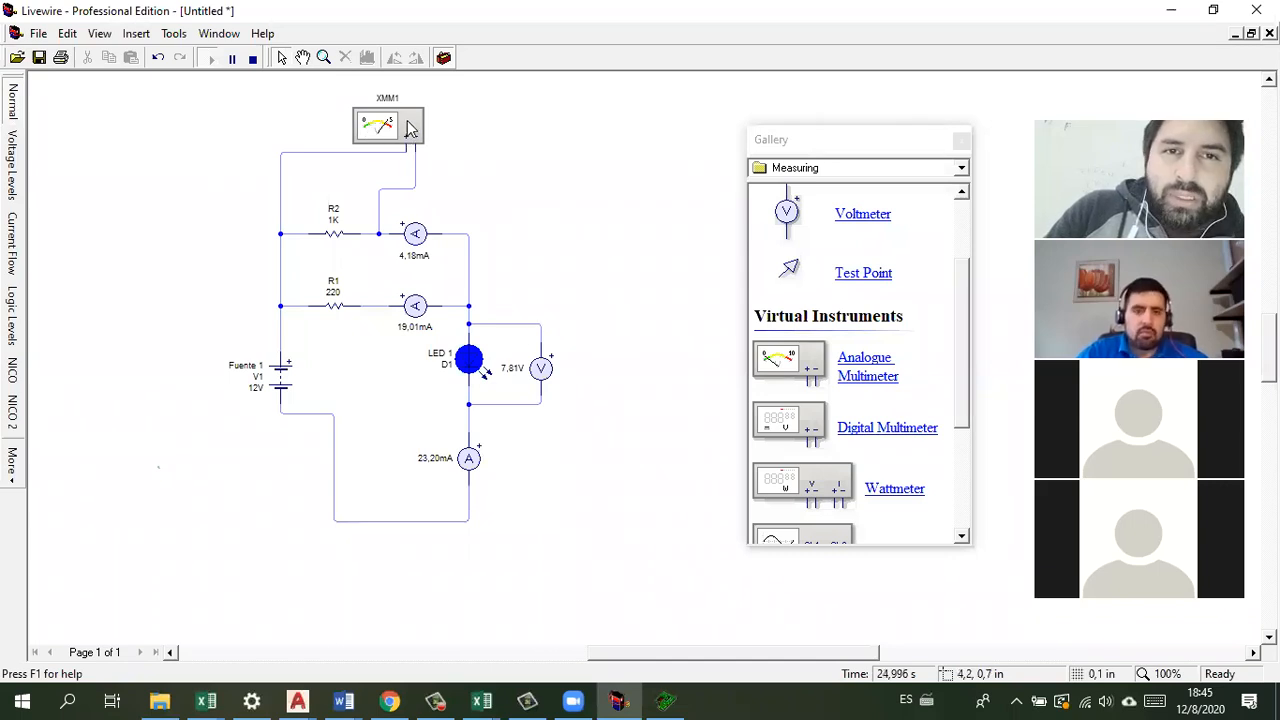
Step: Compare the analogue multimeter's available measurement modes and ranges while the simulation runs and after stopping it
right_click(410, 127)
mouse_move(500, 131)
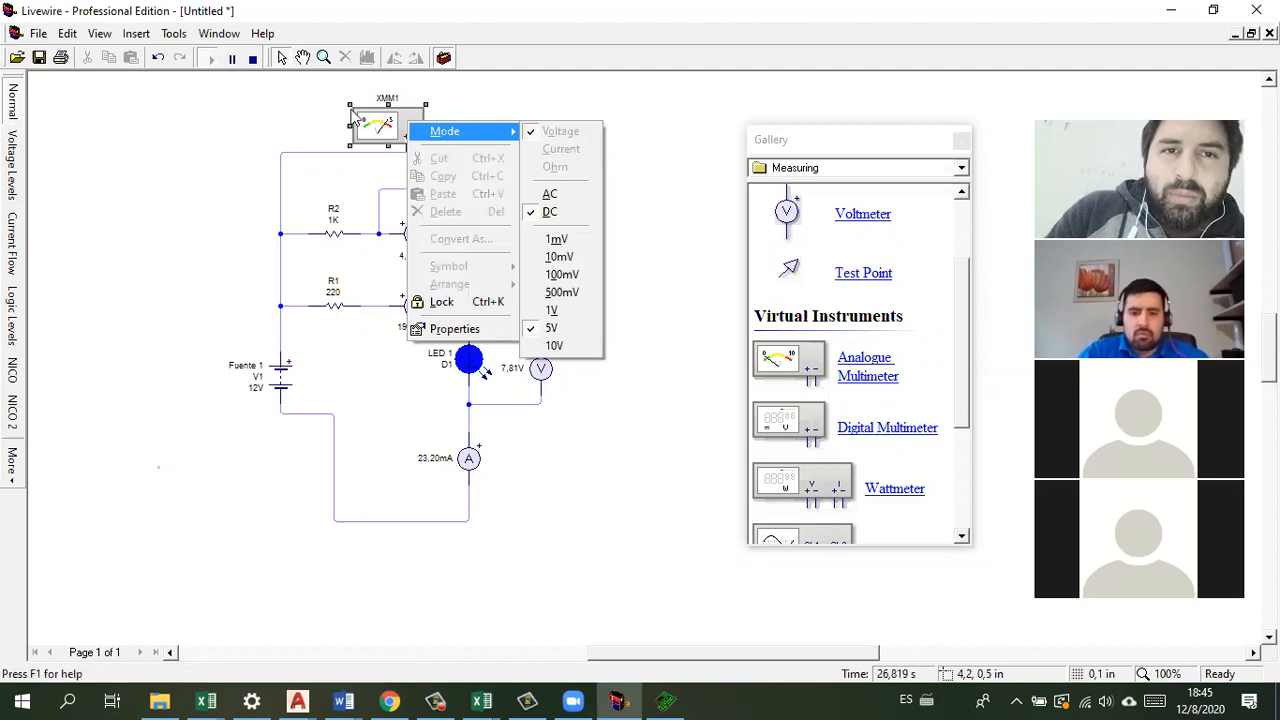
key(Down)
click(256, 61)
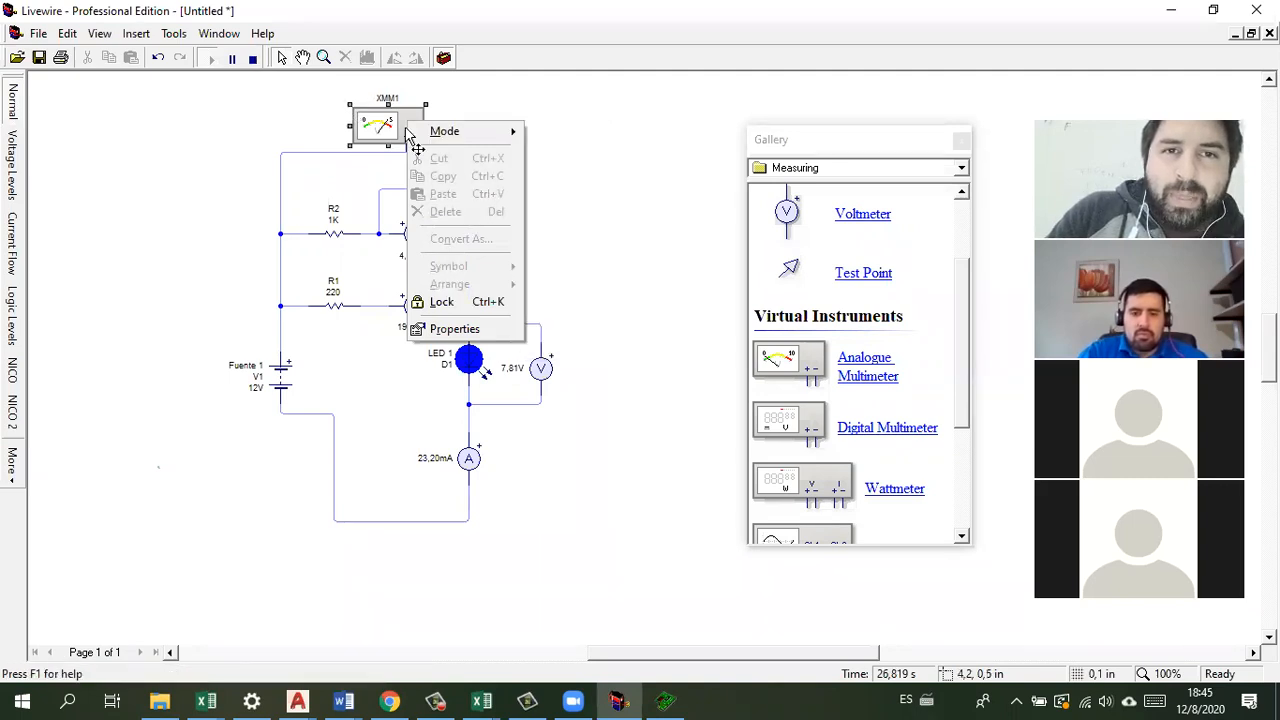
right_click(466, 141)
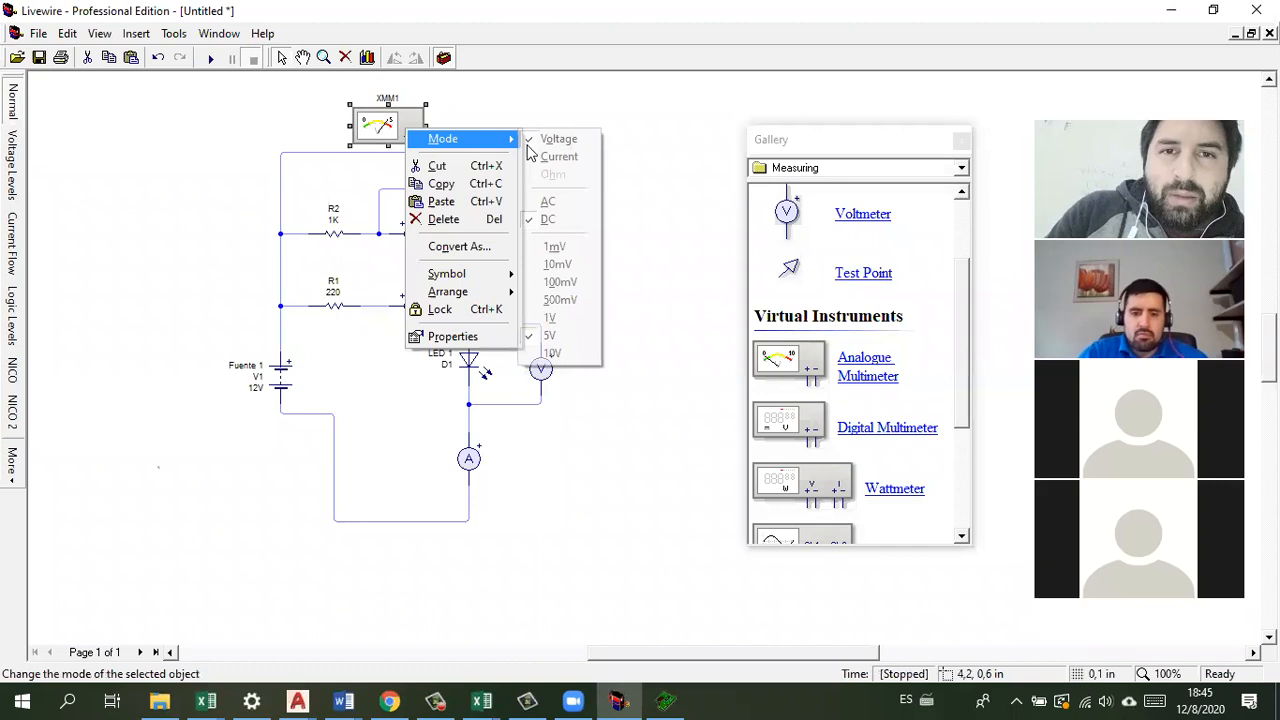
click(399, 140)
click(410, 135)
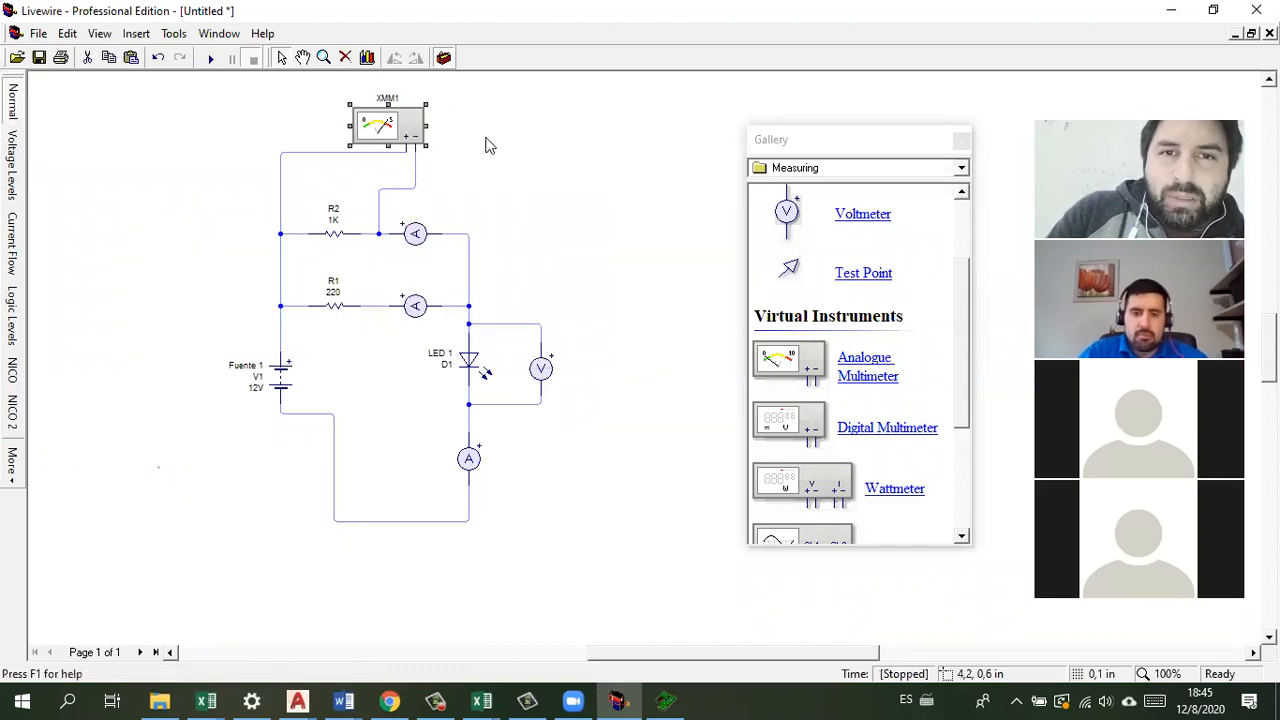
right_click(489, 146)
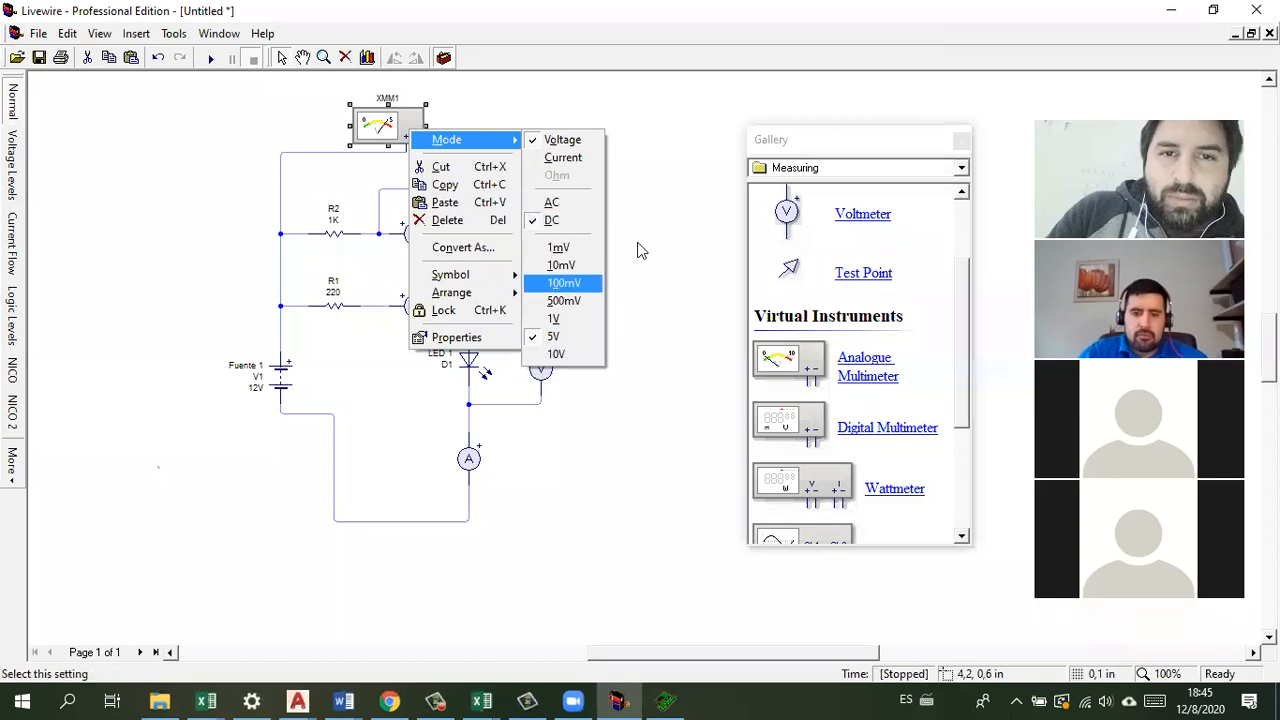
click(638, 245)
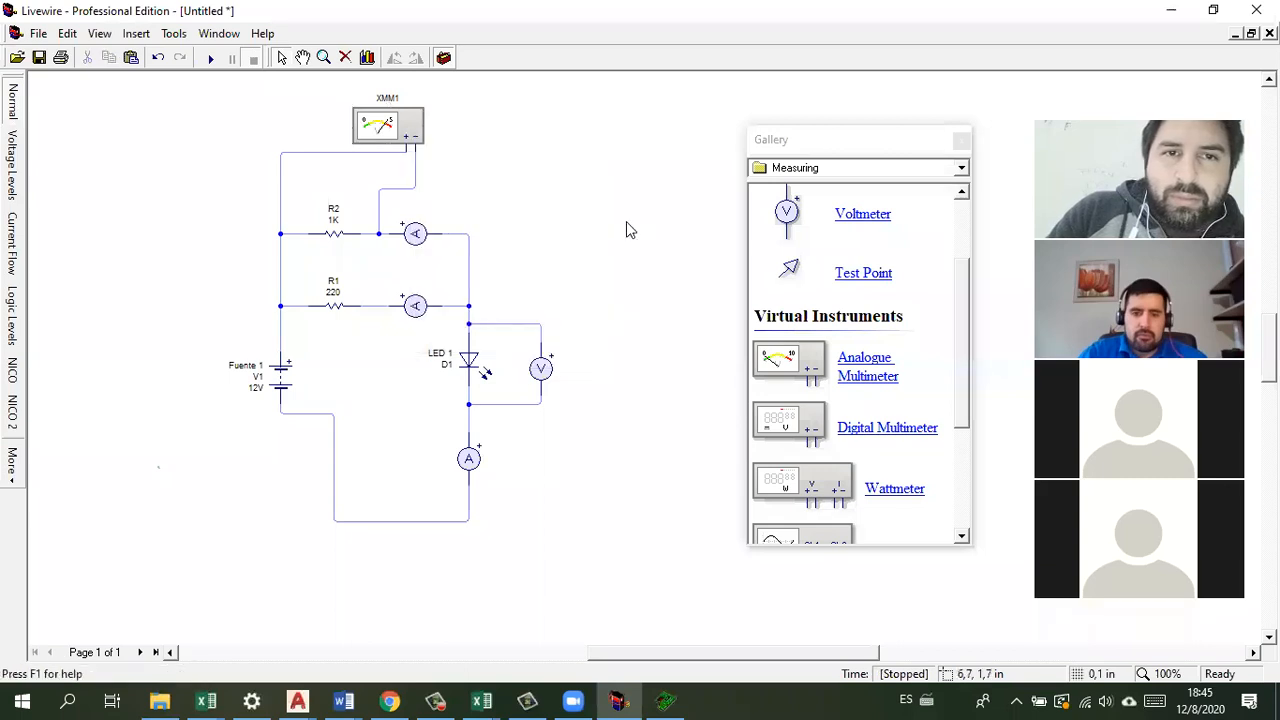
Step: Replace the analogue multimeter with a digital multimeter wired across R2, and run the simulation
click(408, 140)
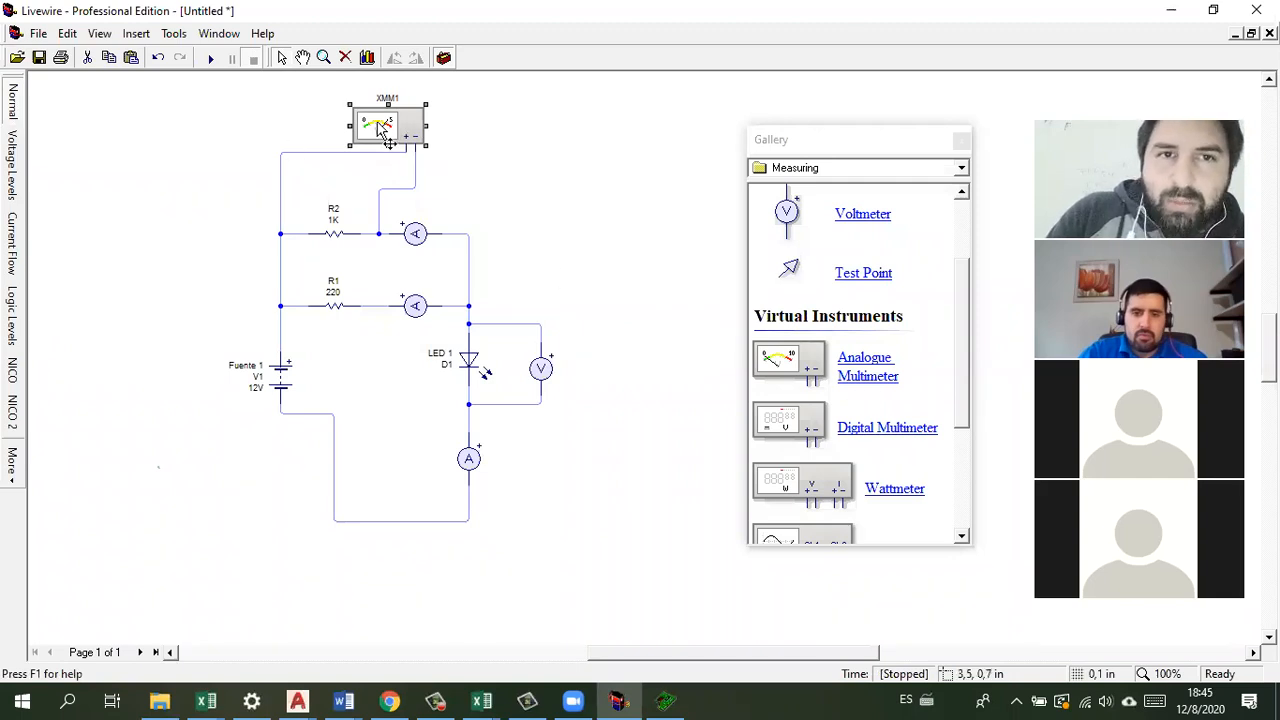
key(Delete)
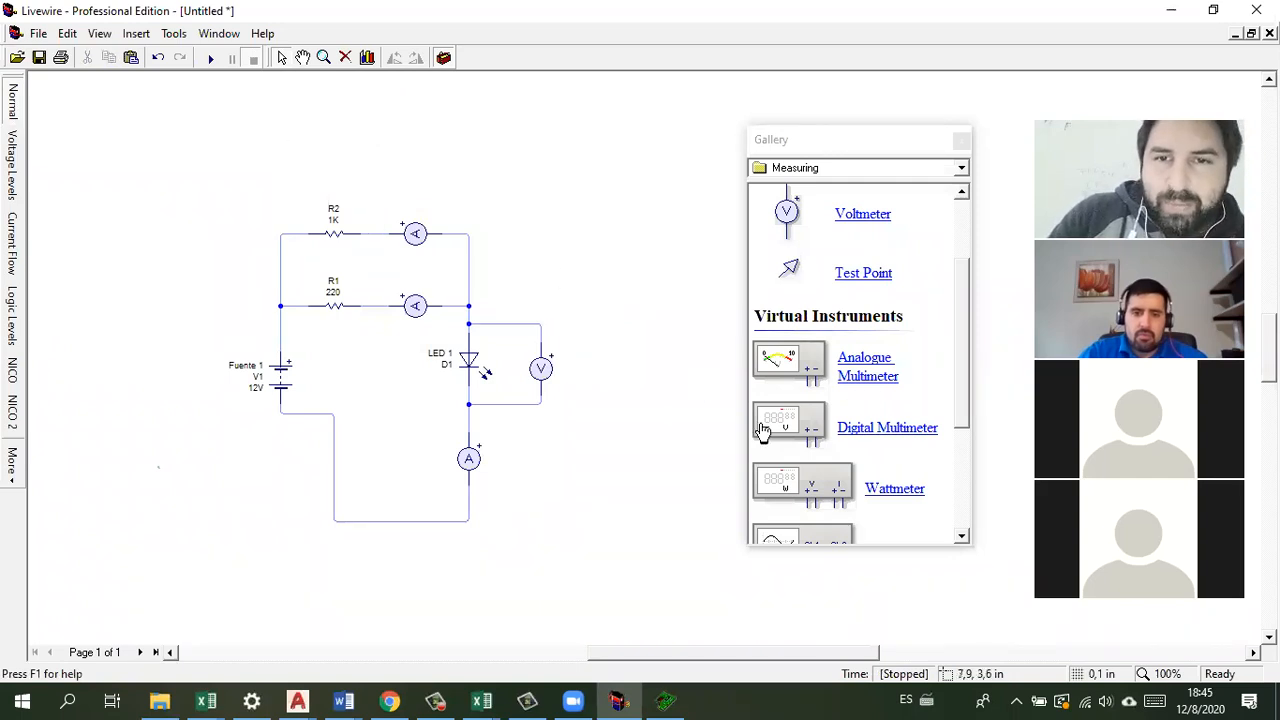
click(800, 440)
mouse_move(800, 440)
mouse_down()
mouse_move(309, 149)
mouse_move(345, 145)
mouse_move(355, 160)
mouse_move(281, 234)
mouse_up()
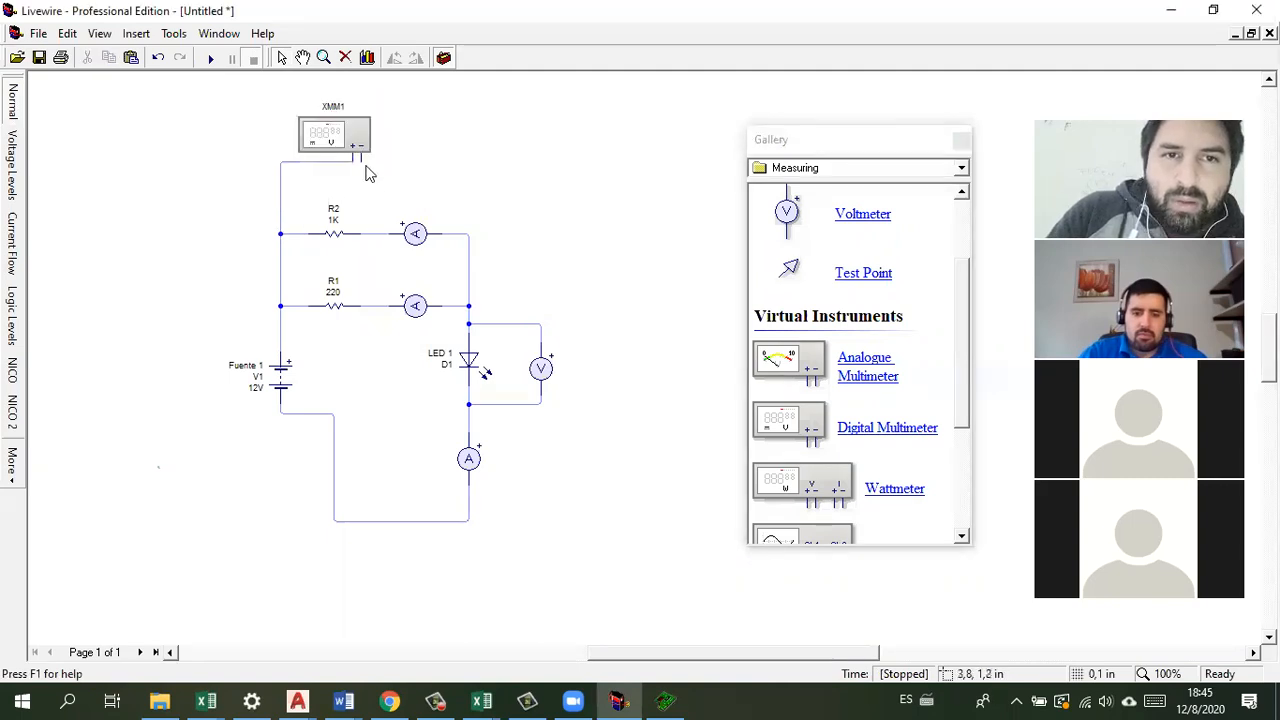
drag(365, 222, 361, 234)
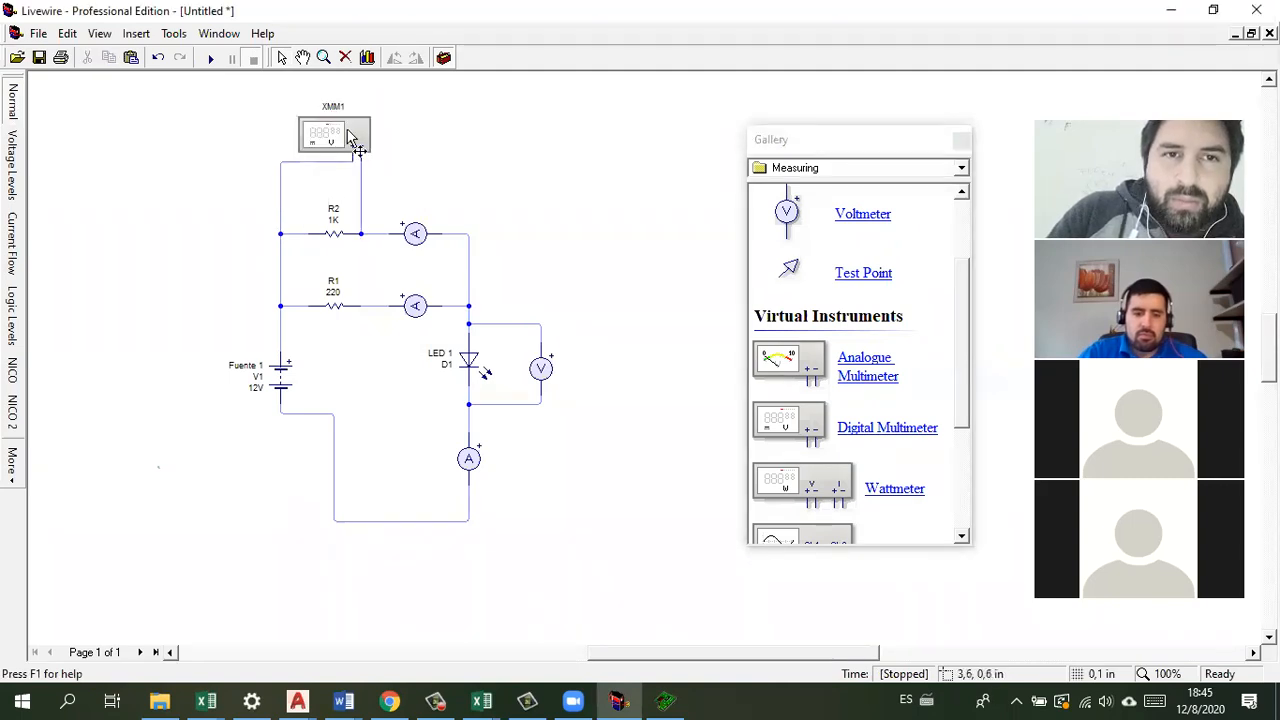
click(210, 57)
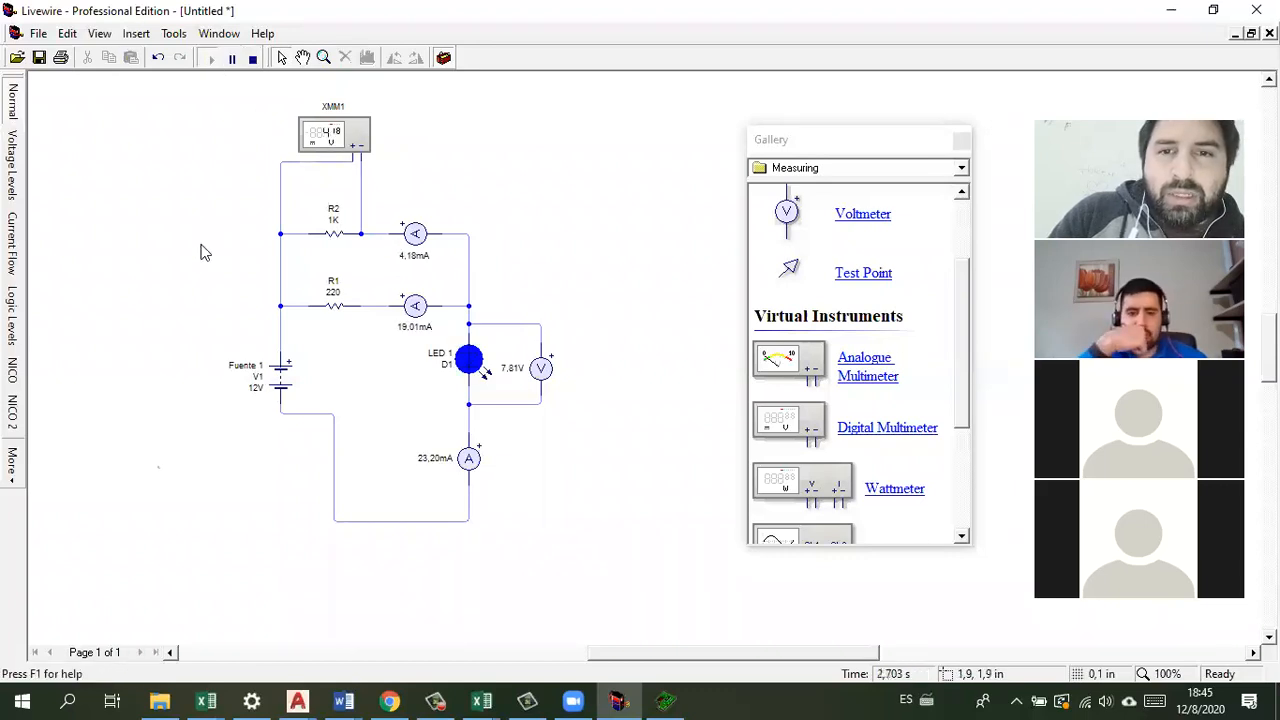
scroll(925, 289, up, 1)
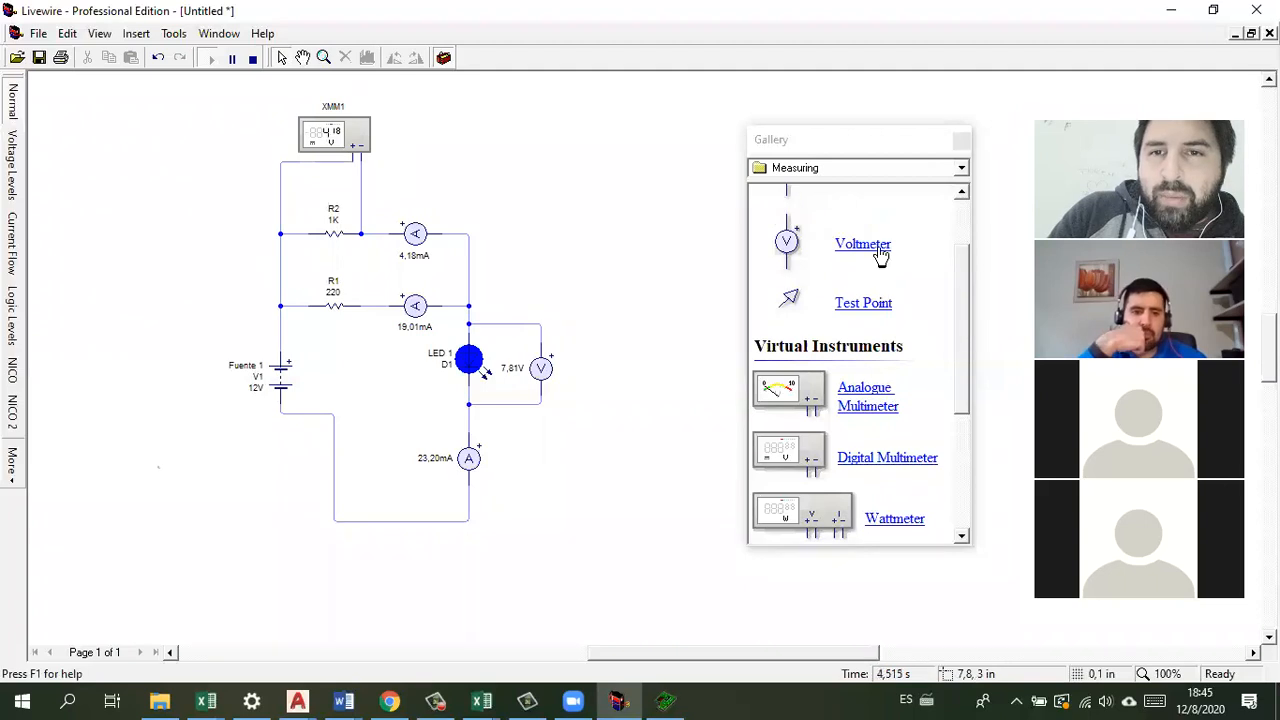
Step: Stop the running simulation, set the digital multimeter to Ohm mode, and simulate again to read the resistance
scroll(910, 380, down, 1)
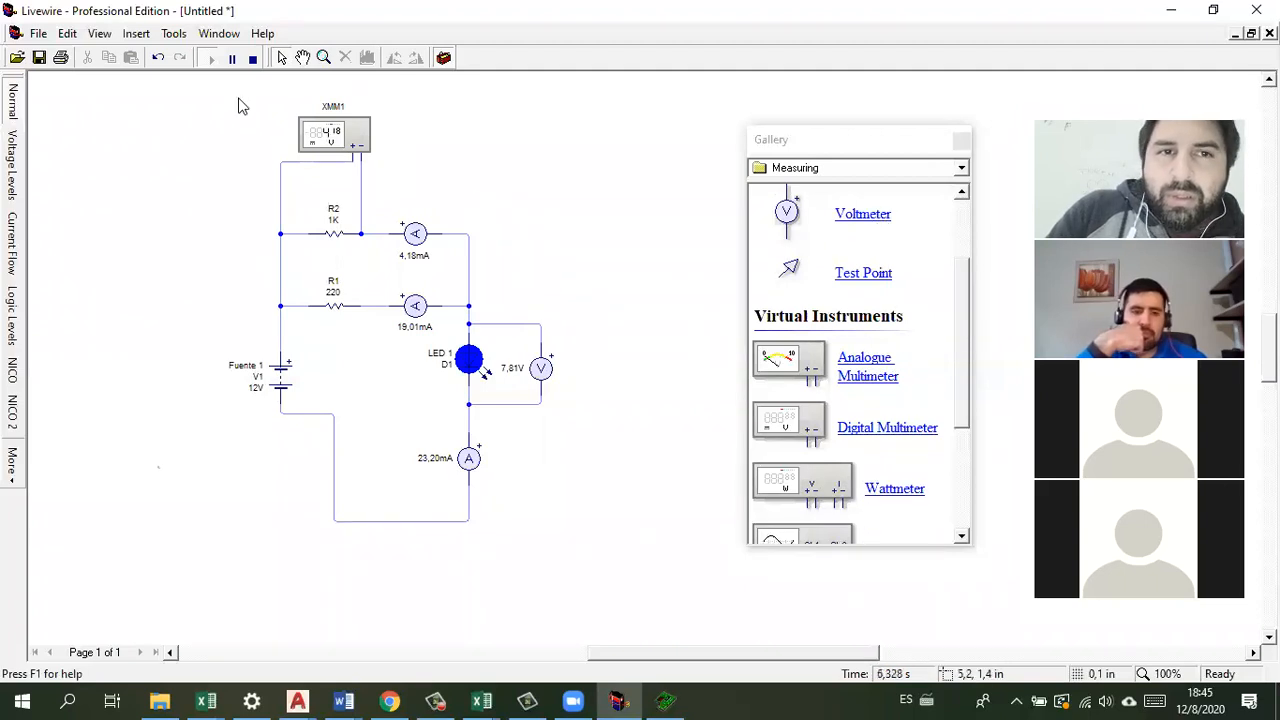
click(253, 58)
right_click(360, 138)
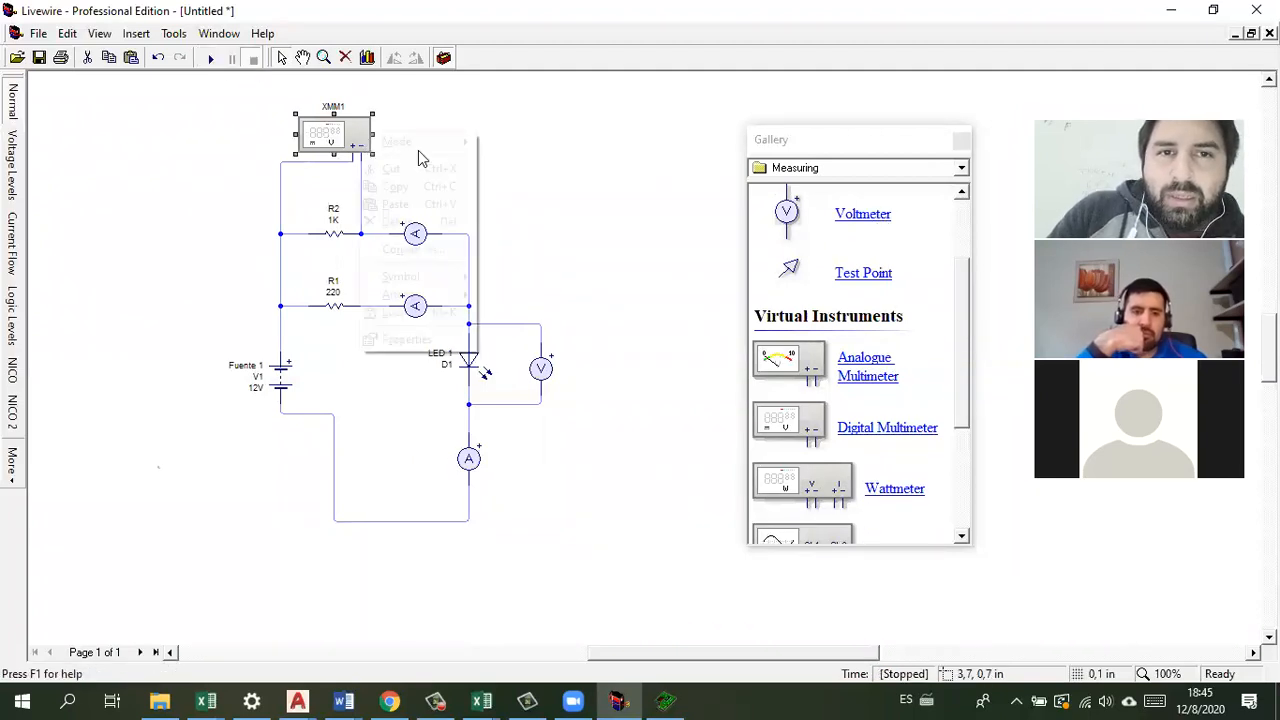
mouse_move(421, 148)
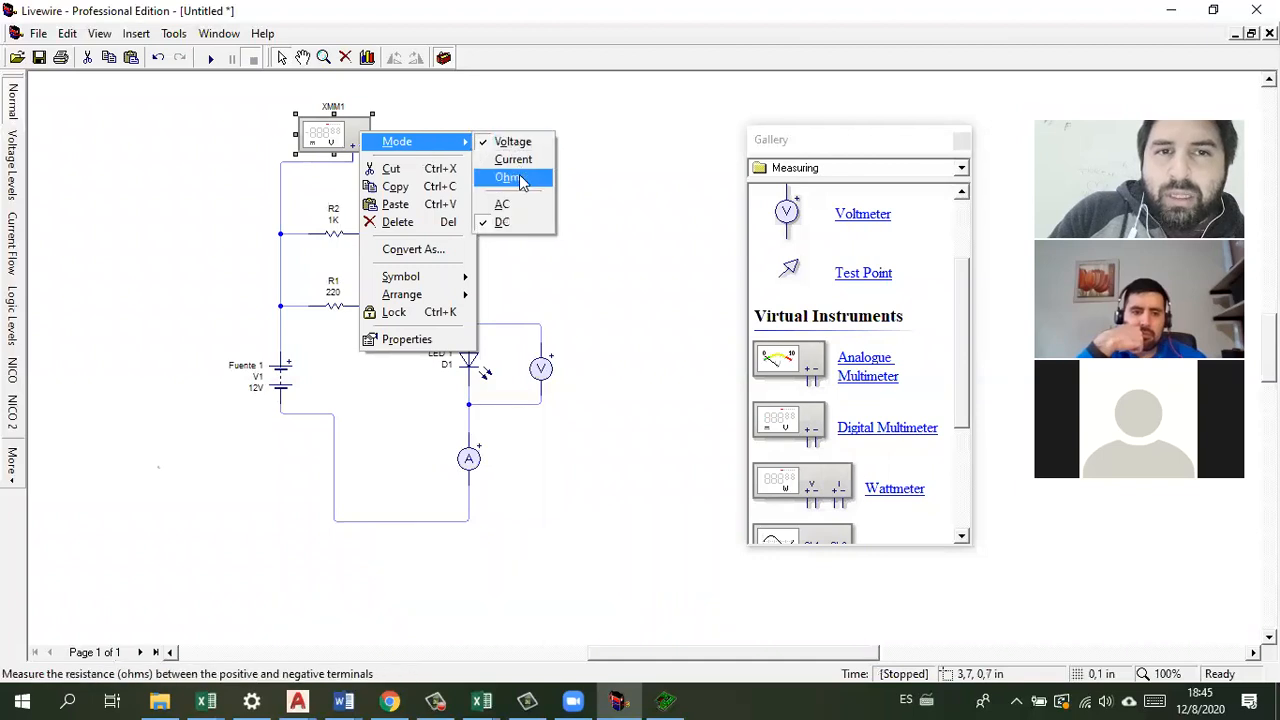
click(512, 178)
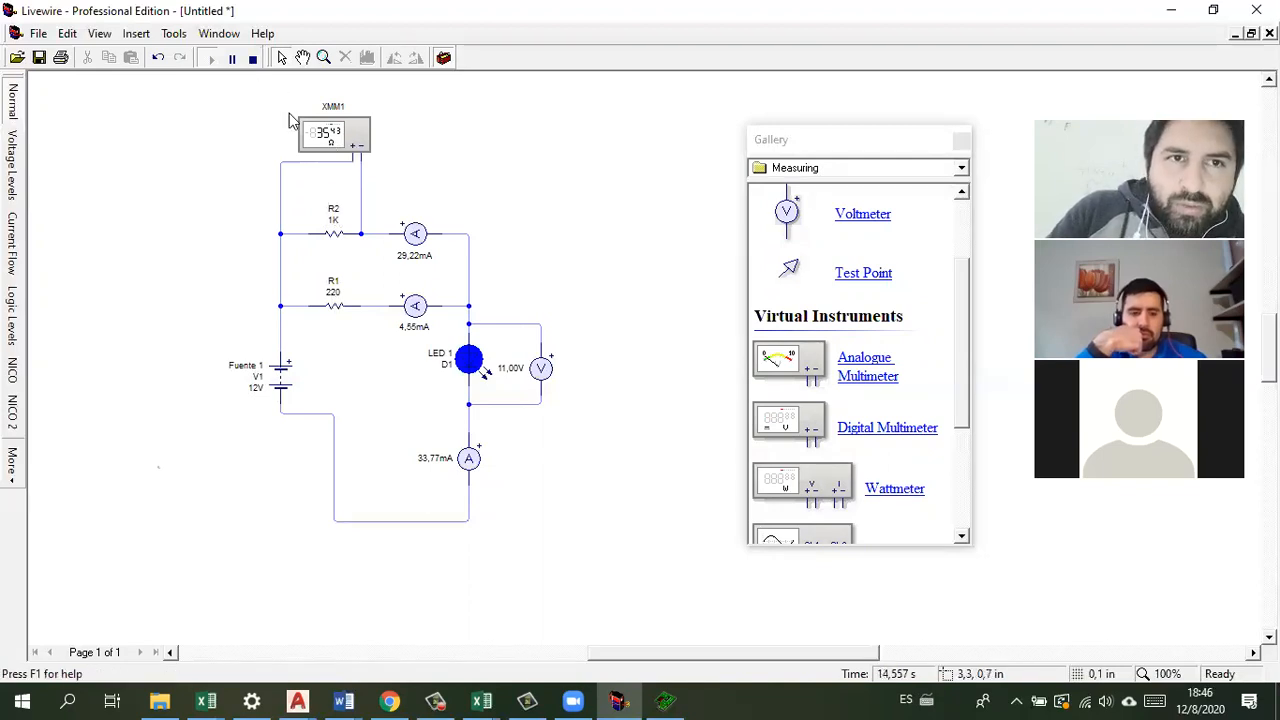
click(253, 60)
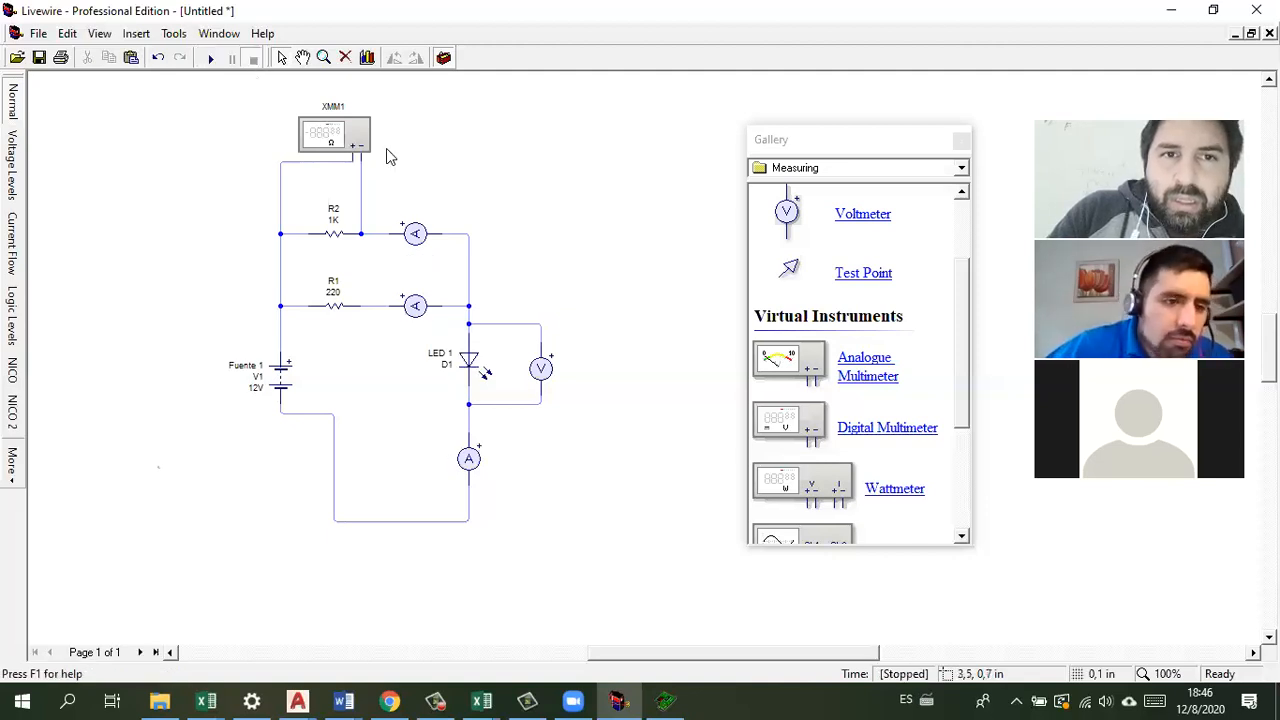
Step: Switch the digital multimeter's mode to Current
right_click(345, 139)
mouse_move(420, 145)
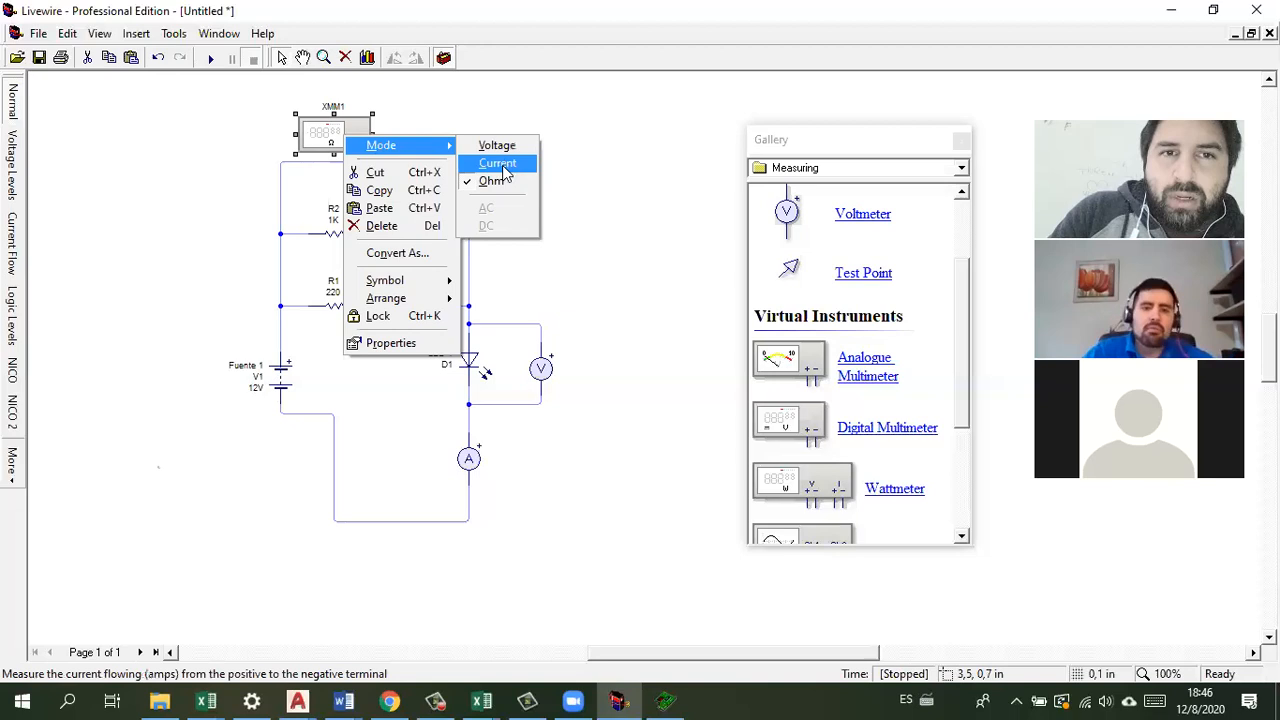
click(505, 166)
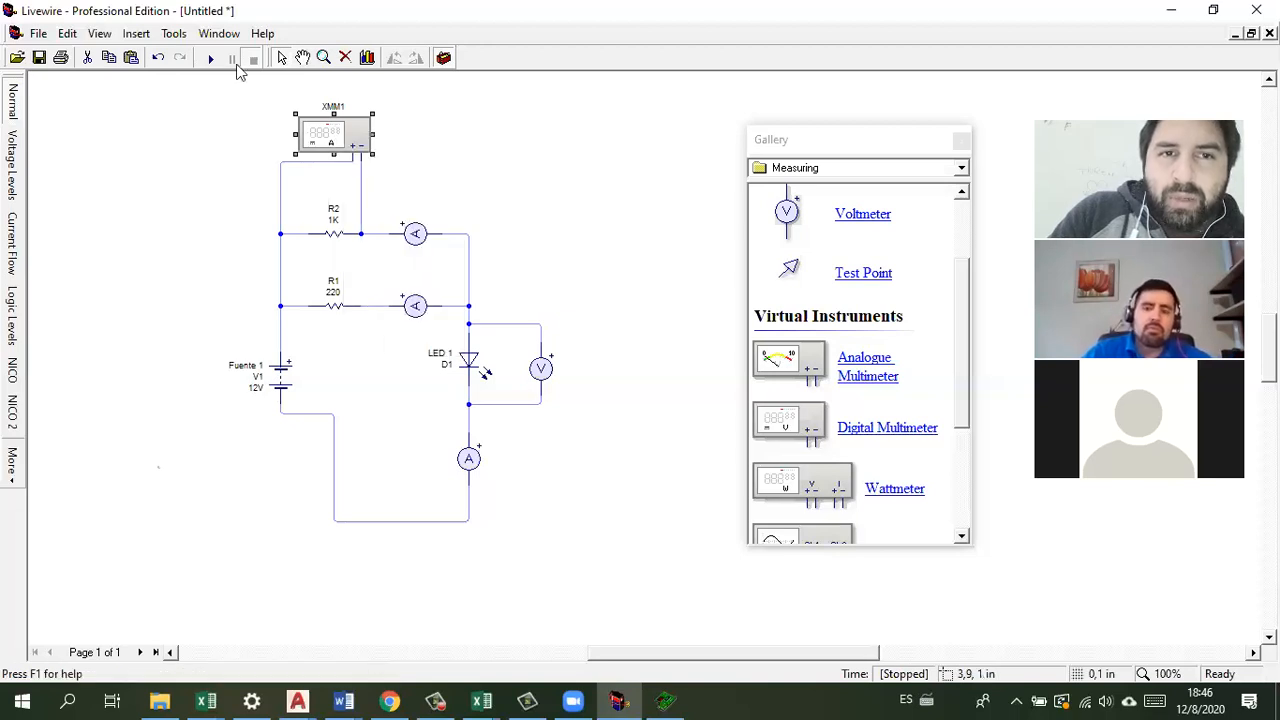
right_click(340, 137)
click(388, 155)
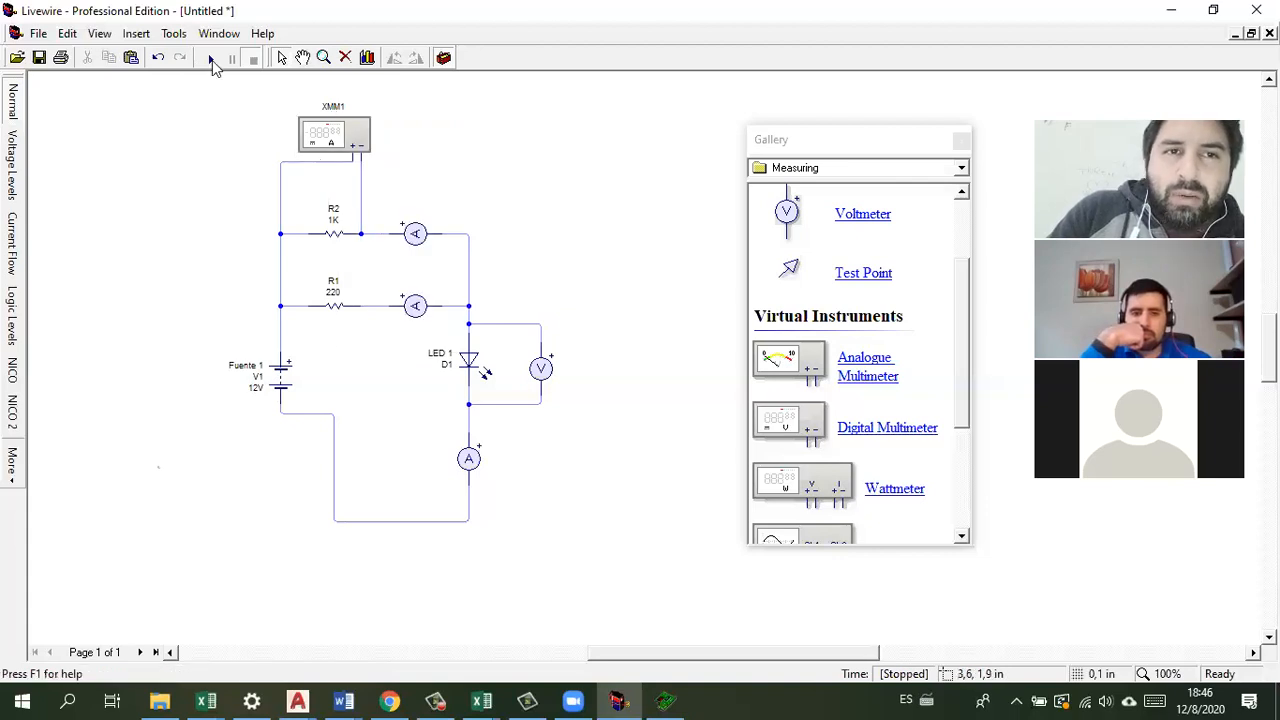
Step: Set the digital multimeter back to Voltage mode and run the simulation briefly
right_click(340, 137)
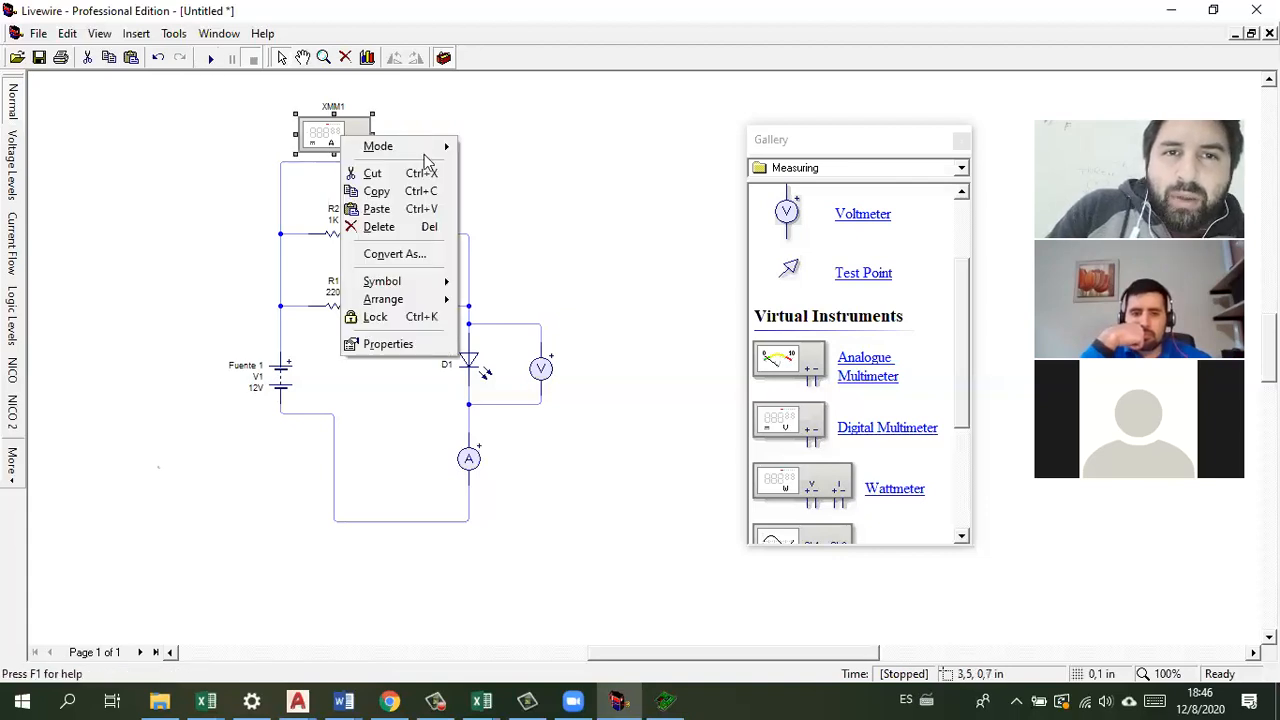
mouse_move(445, 150)
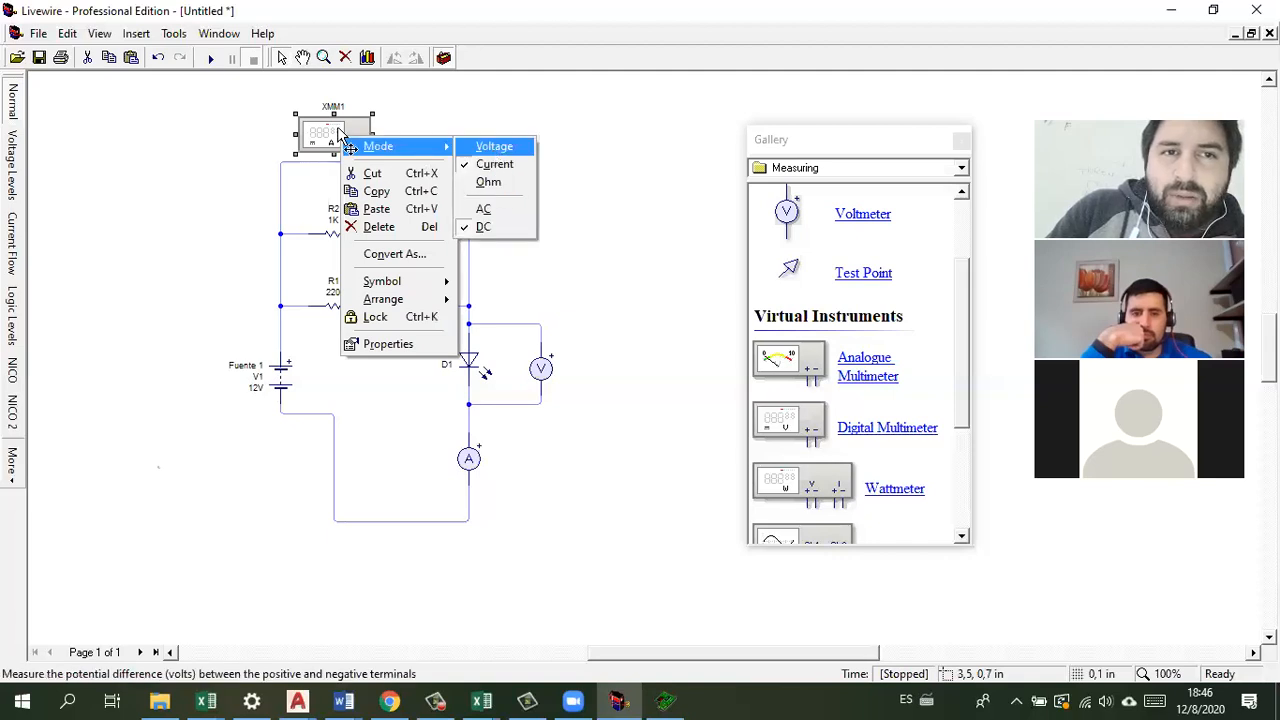
key(Return)
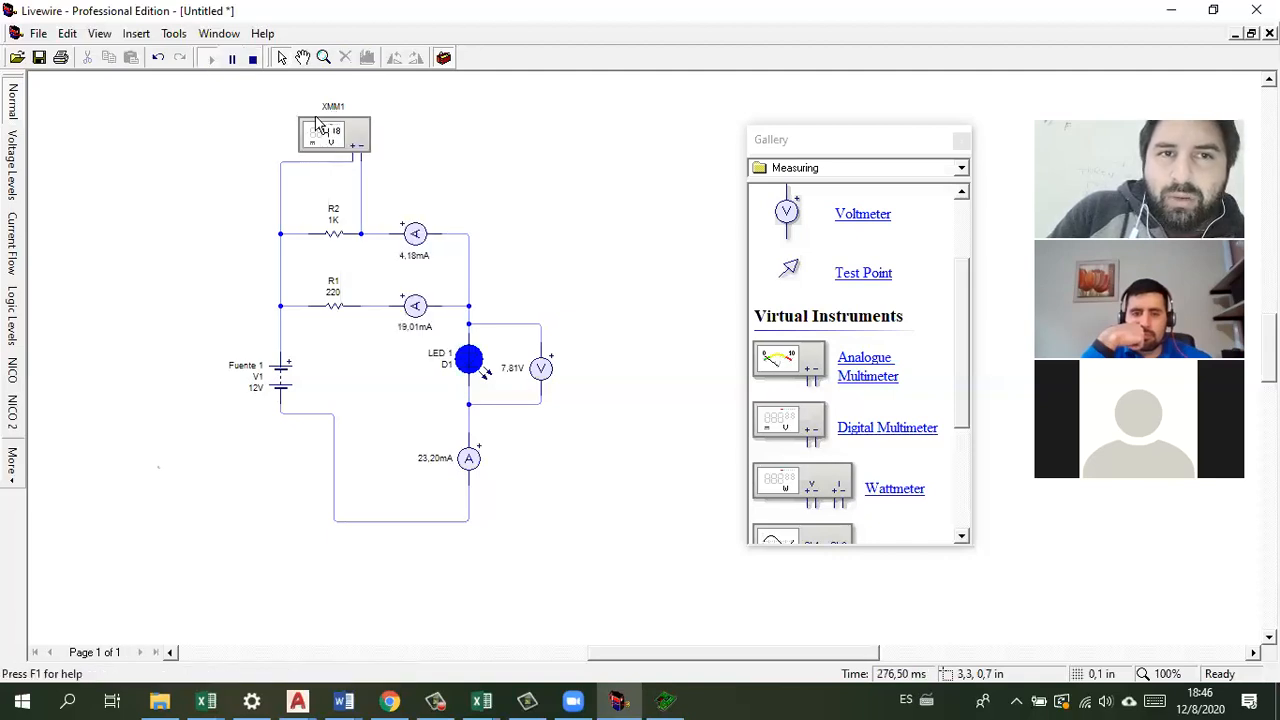
click(253, 57)
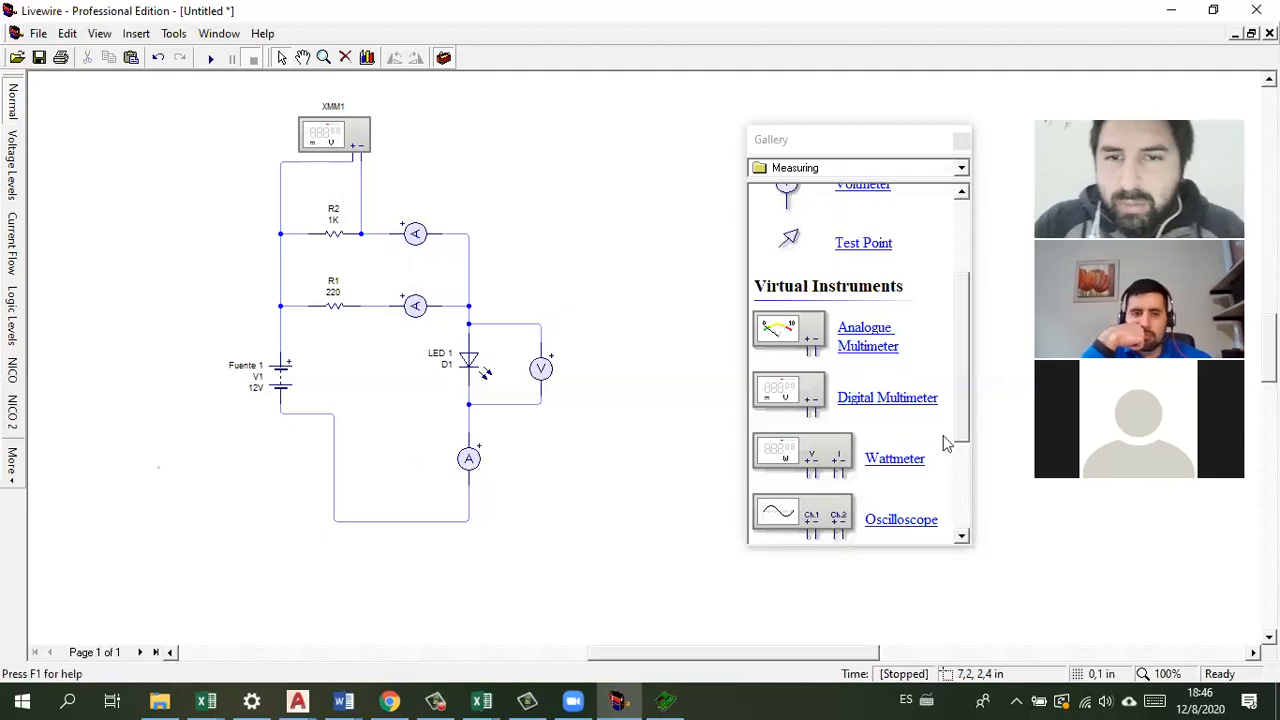
Step: Replace the digital multimeter with an oscilloscope and wire its channel 1 across R2
scroll(772, 386, down, 1)
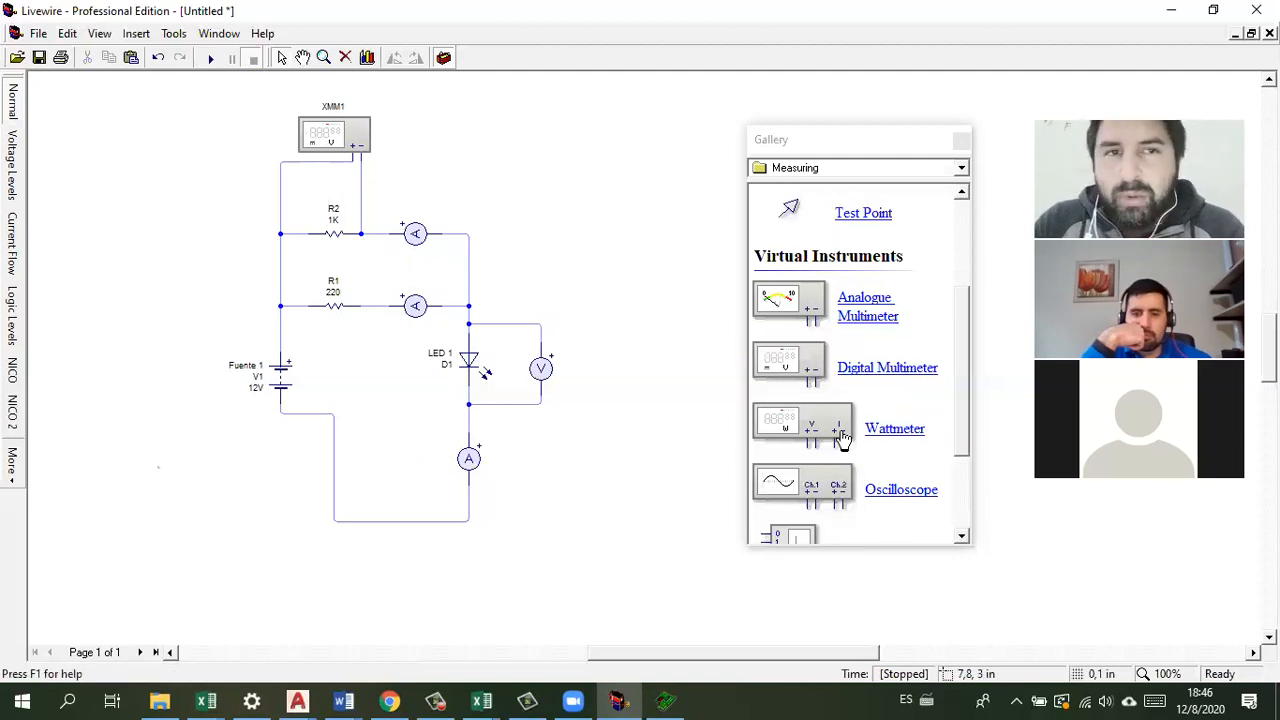
click(337, 146)
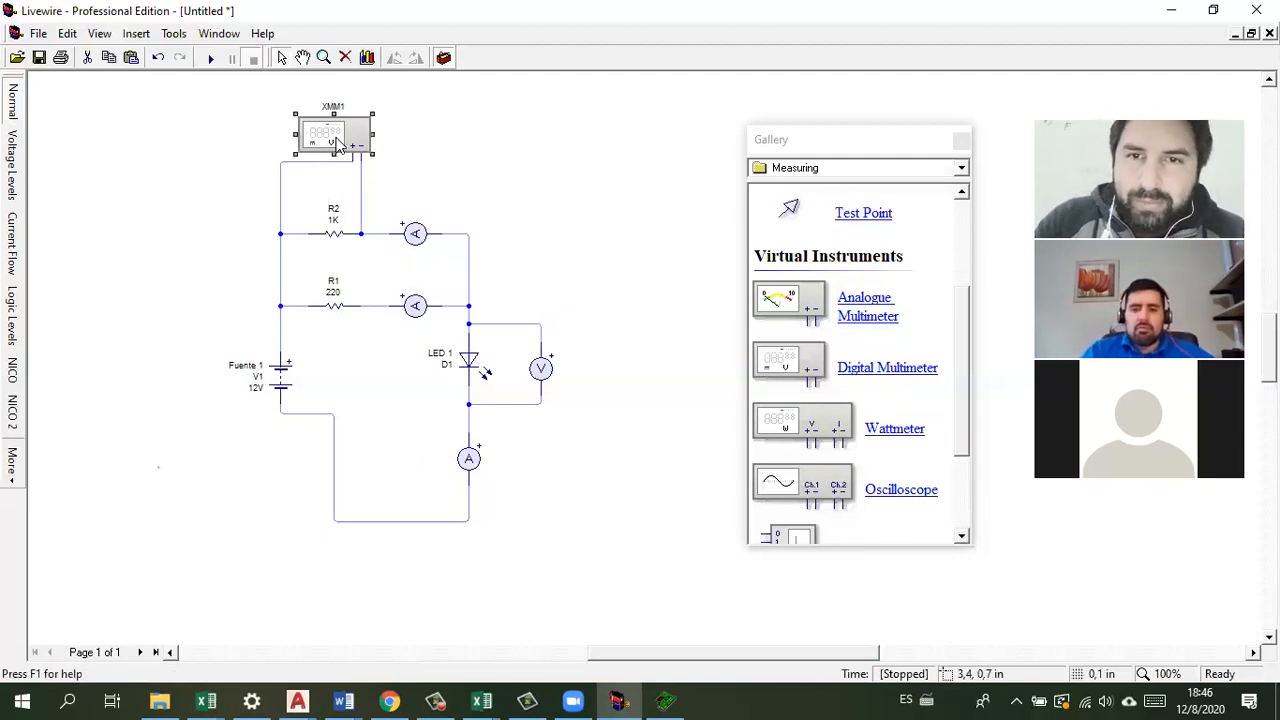
key(Delete)
scroll(903, 385, down, 3)
drag(815, 400, 280, 234)
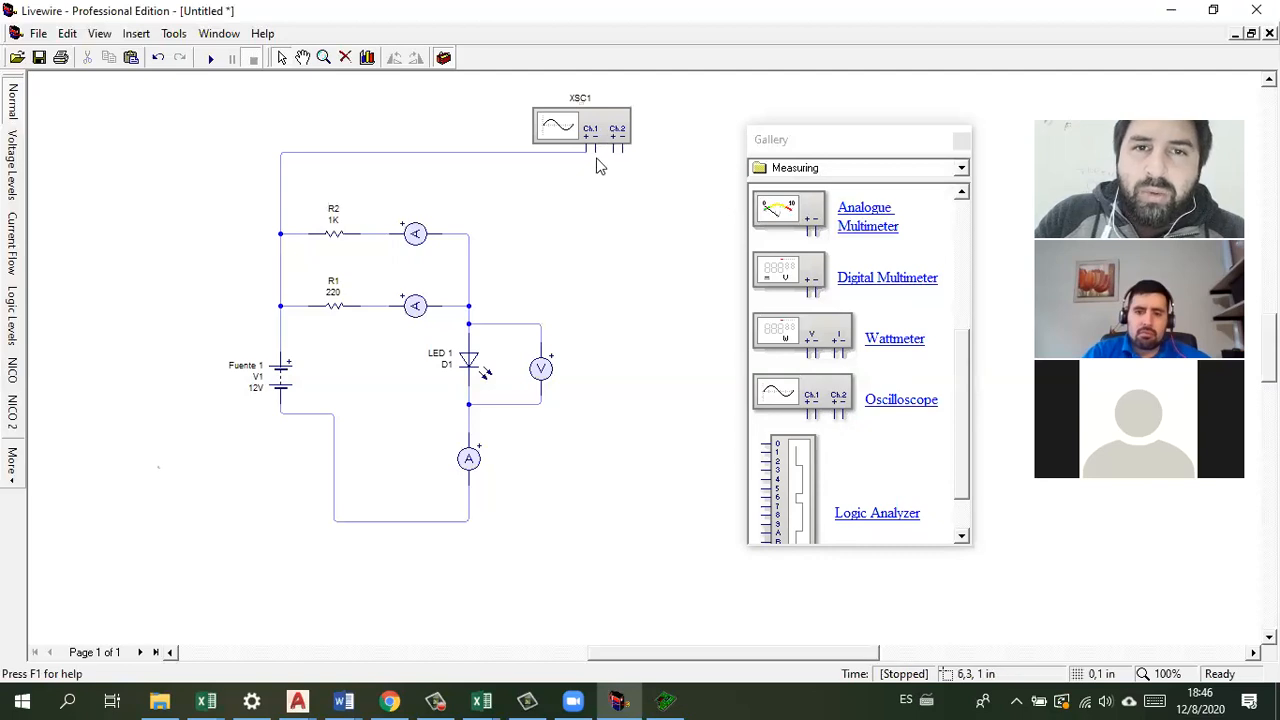
drag(595, 150, 370, 234)
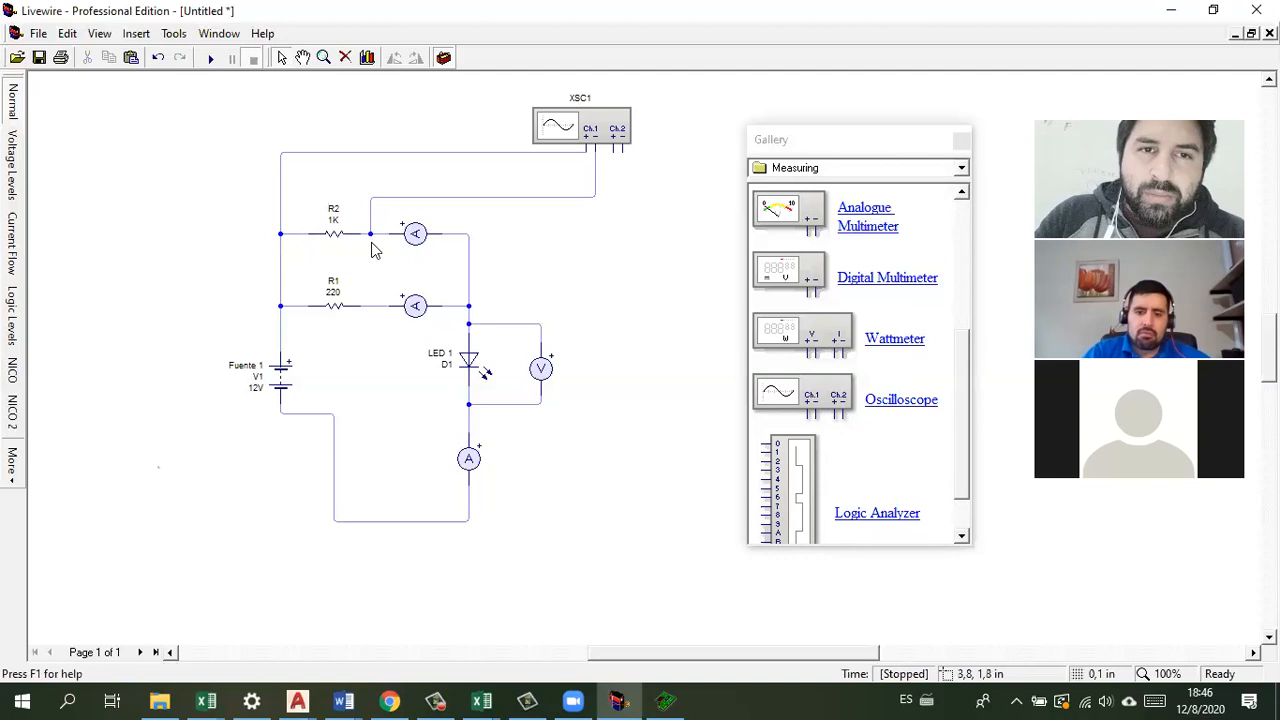
Step: Add a graph for the oscilloscope in the free space beside the LED's voltmeter, and run the simulation to plot the voltage
right_click(595, 129)
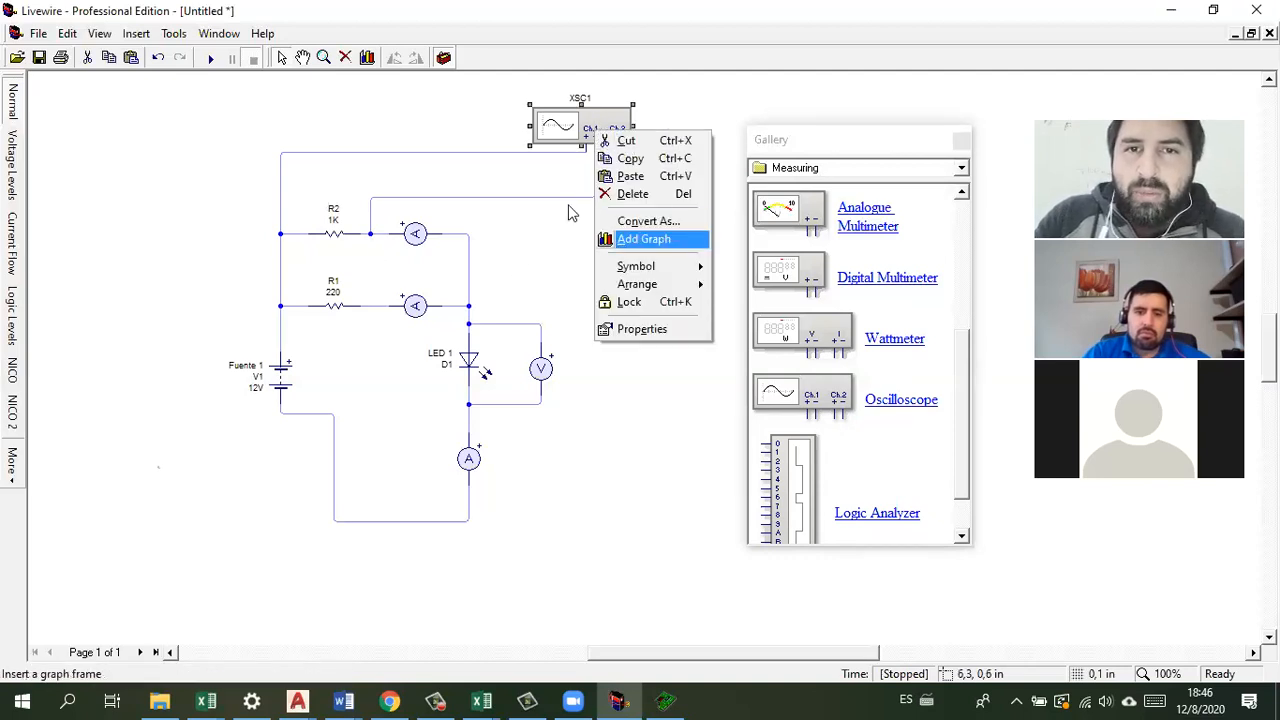
click(572, 236)
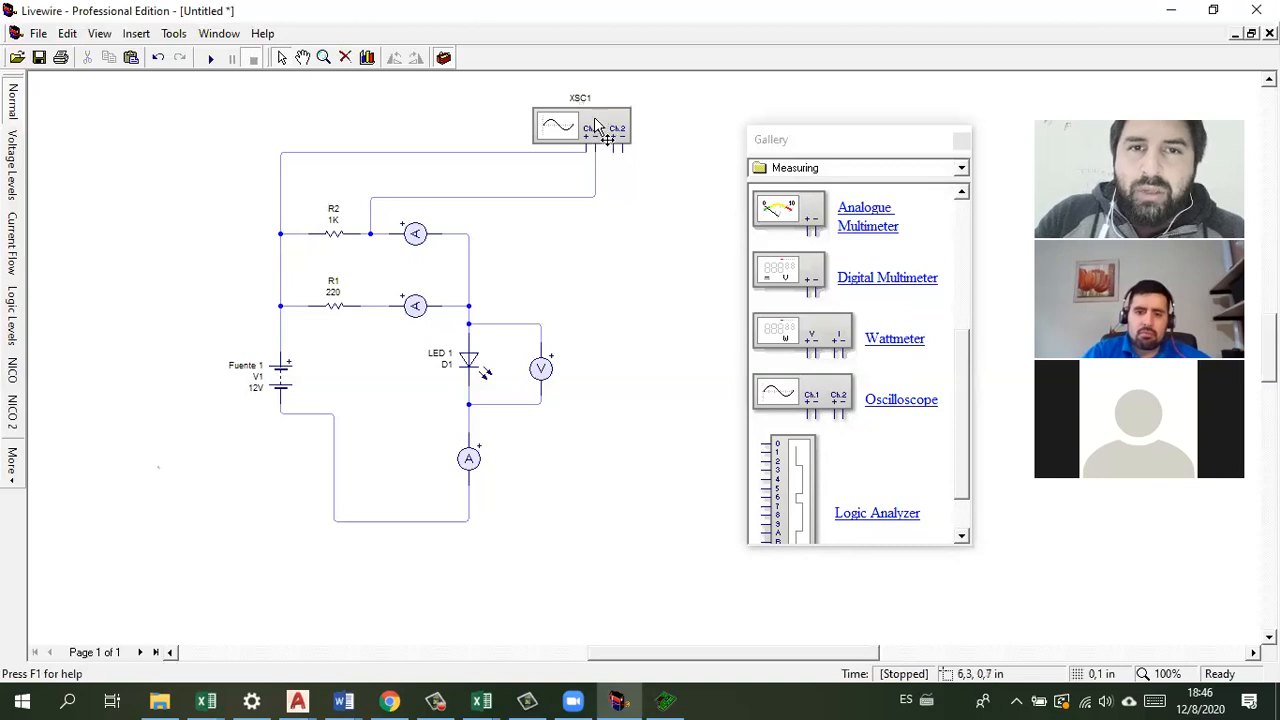
right_click(597, 125)
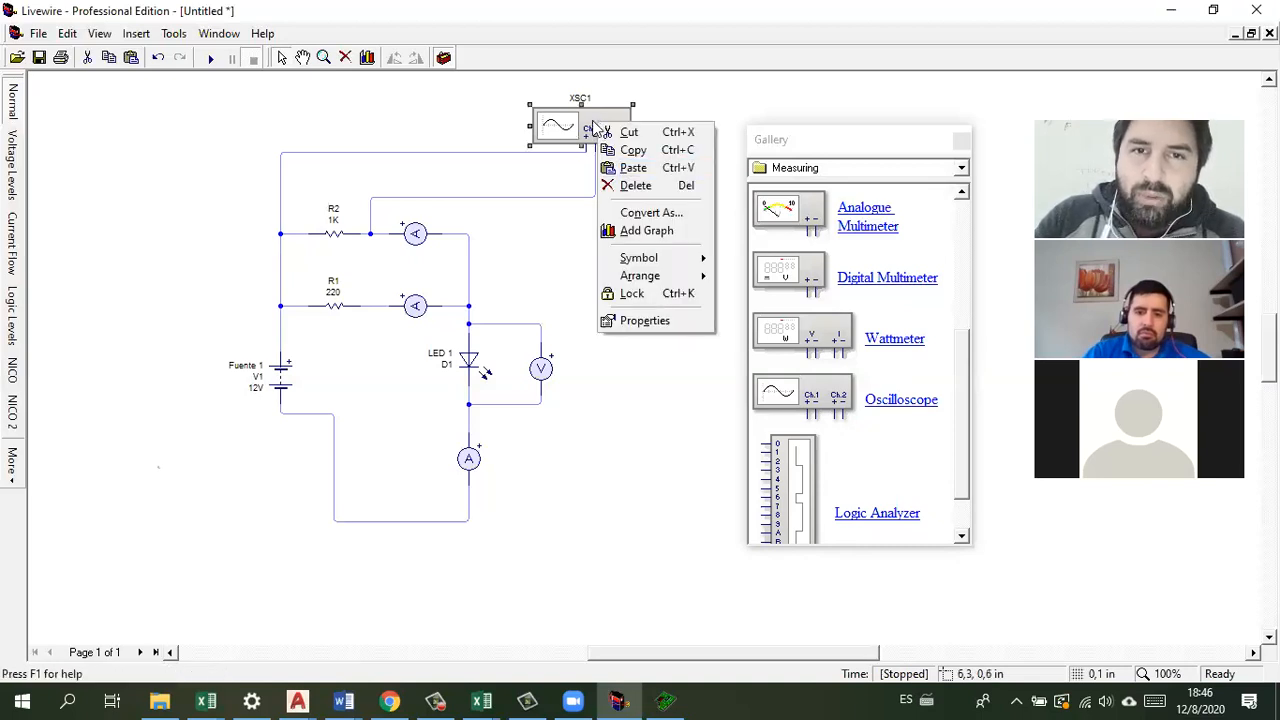
click(646, 231)
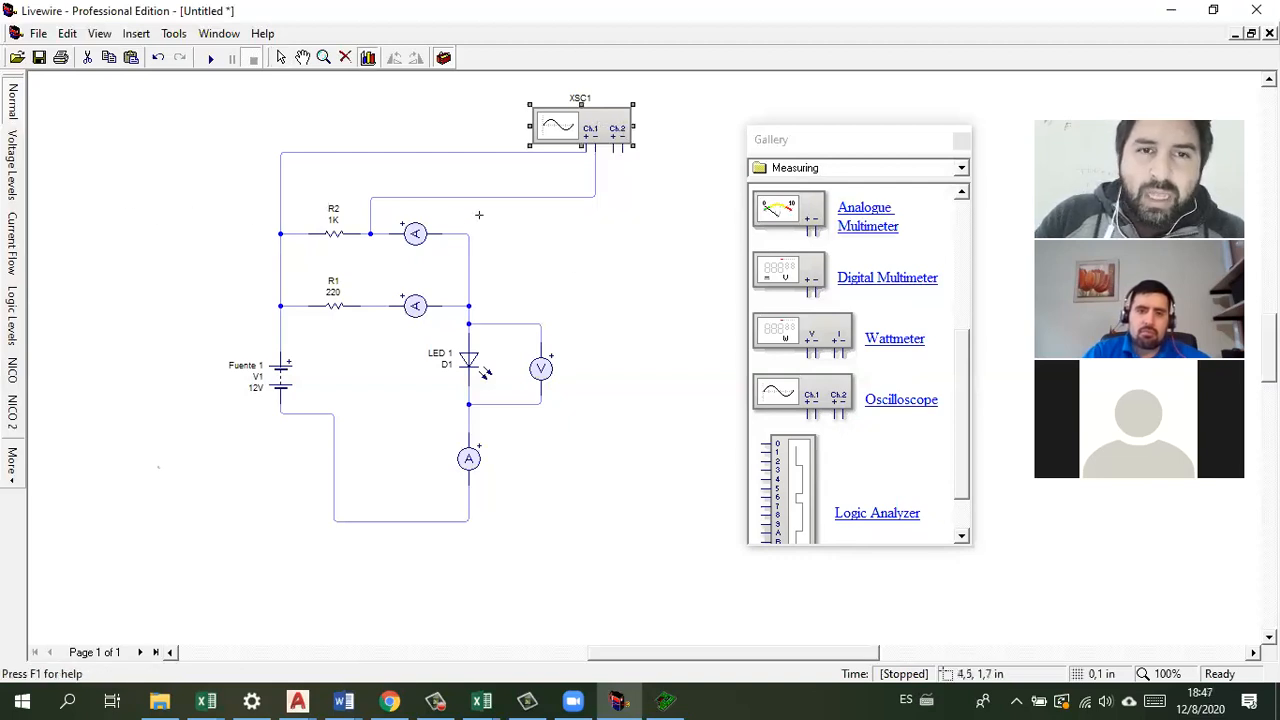
click(846, 141)
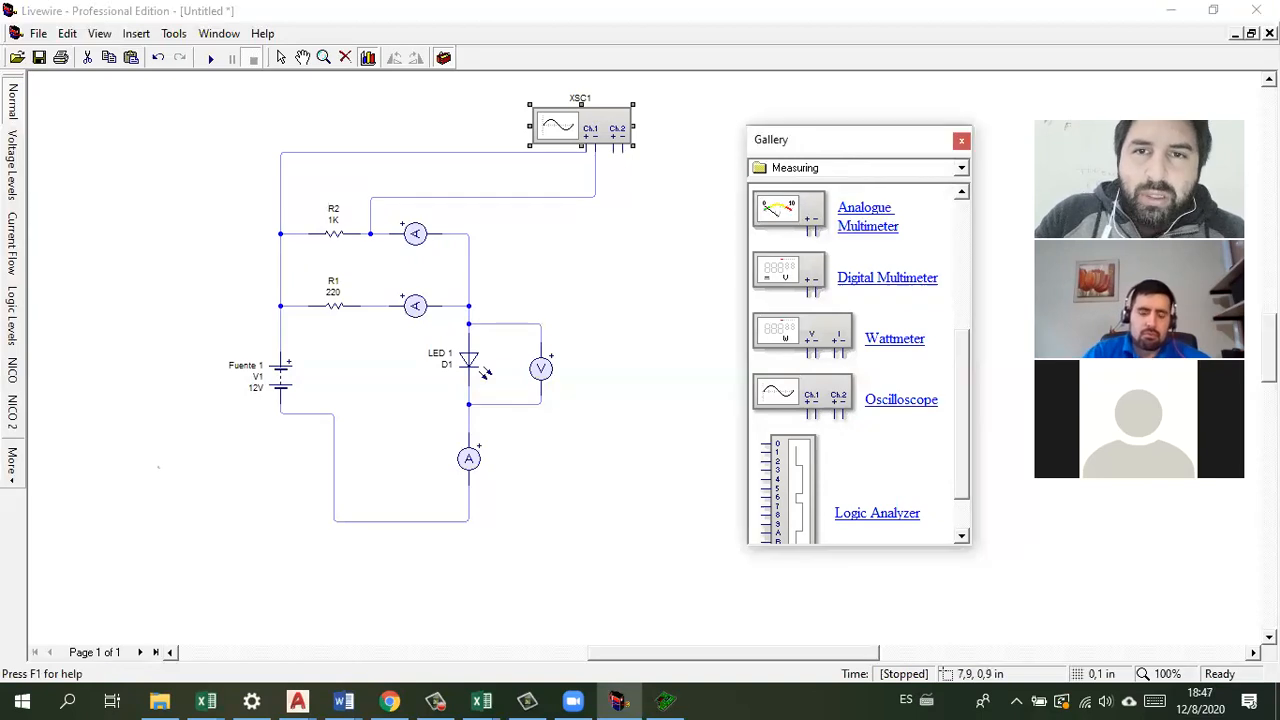
drag(846, 141, 1107, 126)
drag(519, 230, 877, 417)
drag(703, 318, 775, 318)
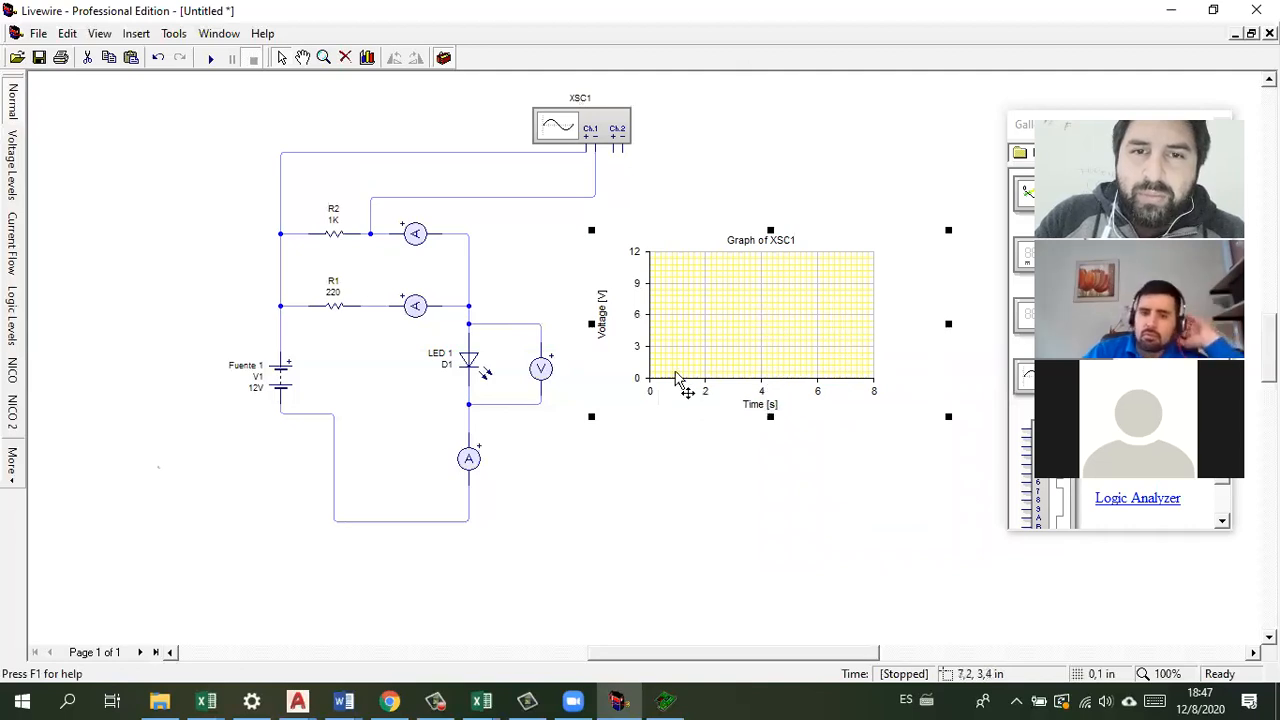
click(210, 58)
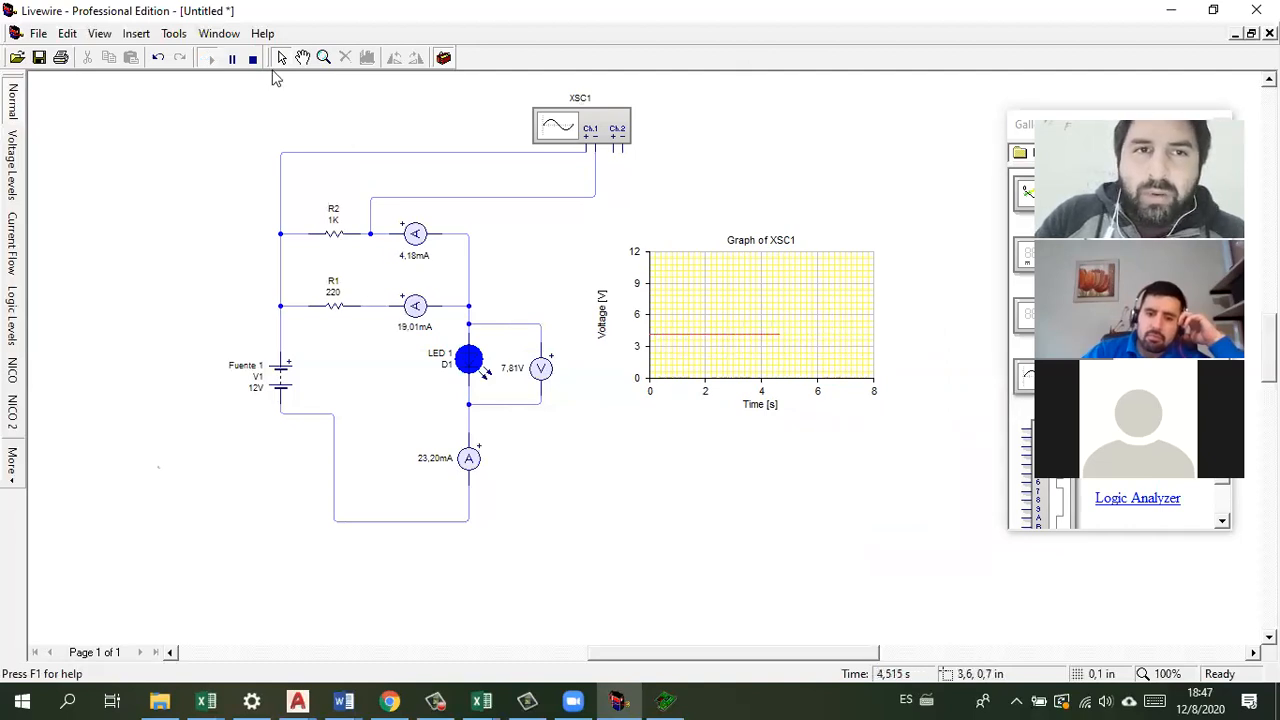
Step: Replace the 12 V battery with a 10V / 1Hz AC voltage source, wired to the R1 junction and the ammeter below the LED
click(294, 370)
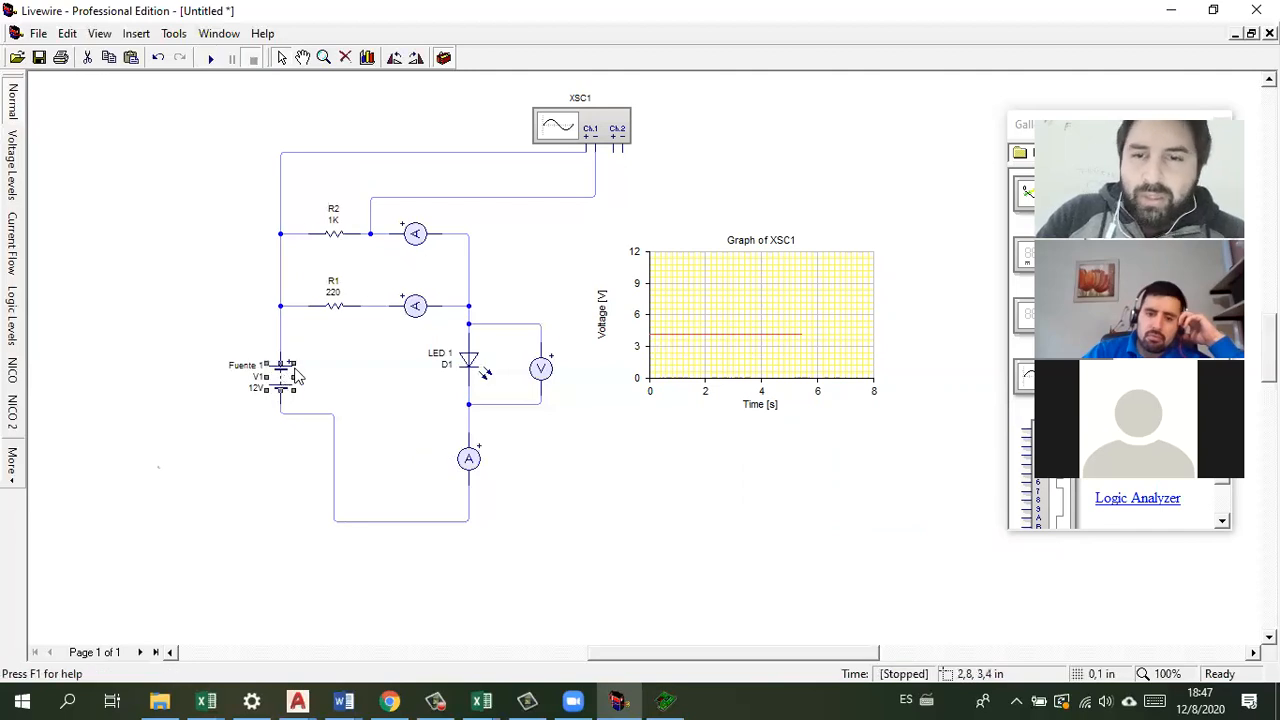
key(Delete)
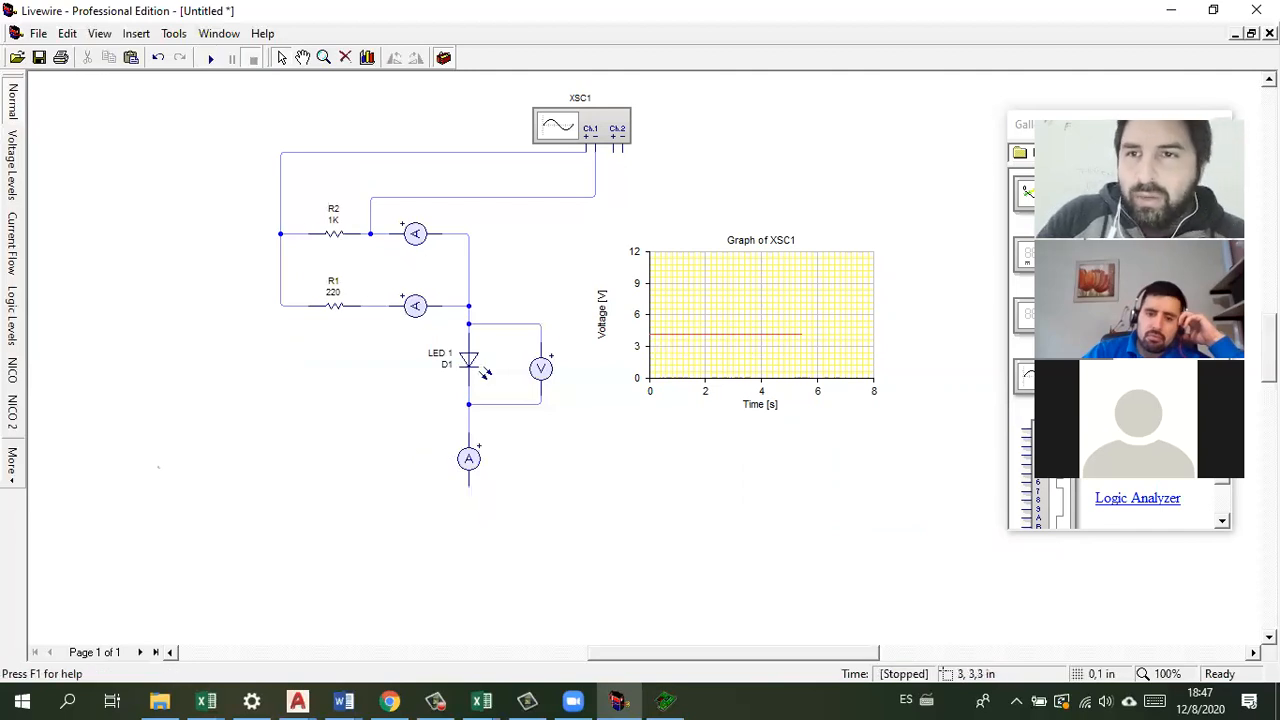
click(1130, 153)
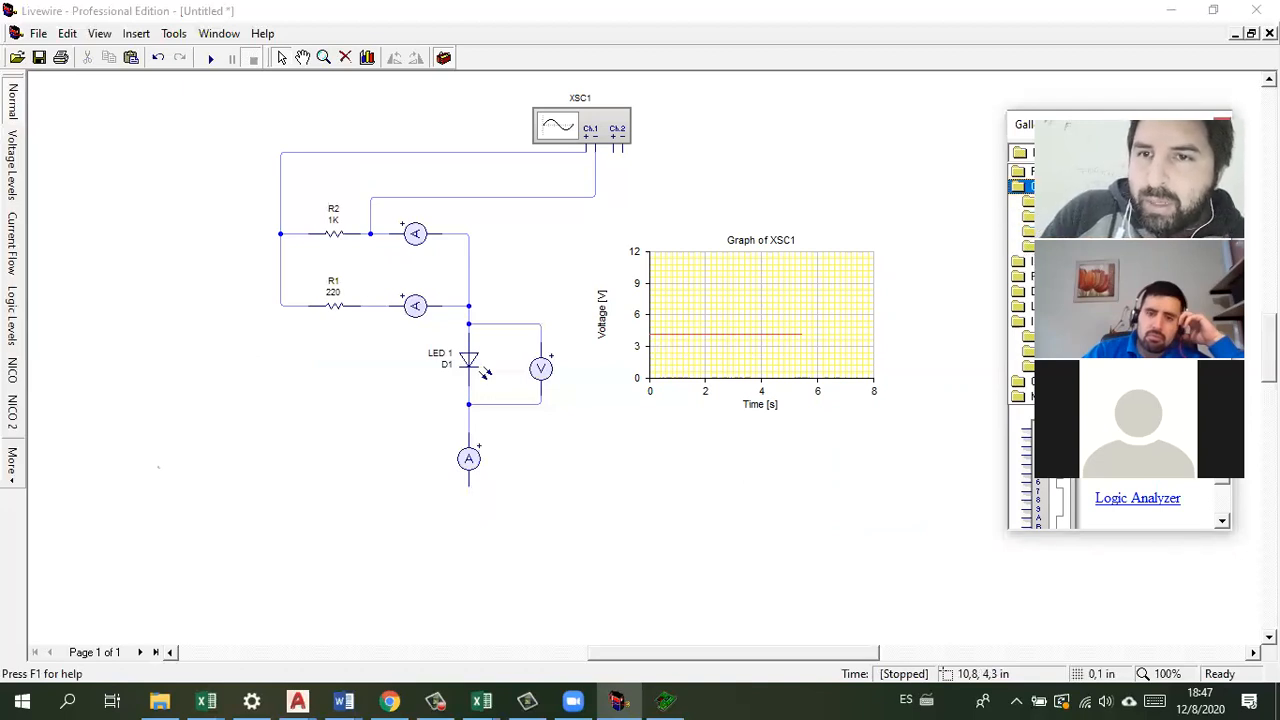
click(1100, 171)
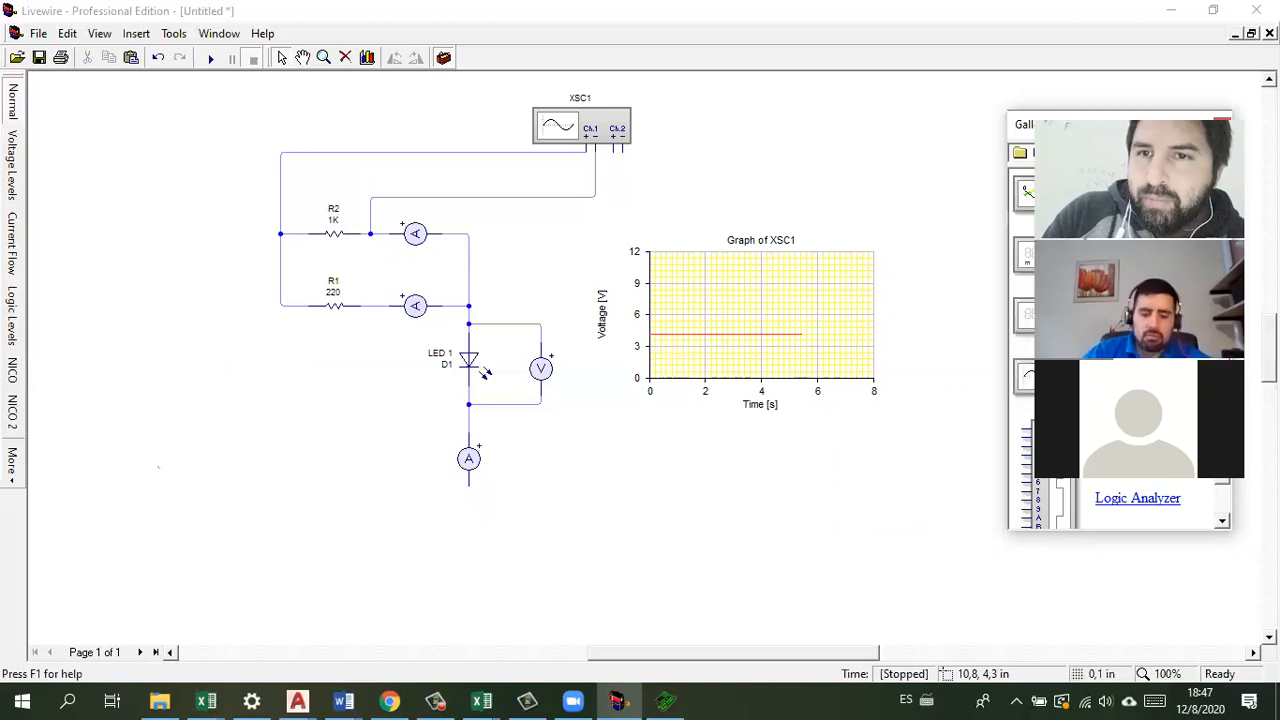
scroll(1122, 345, down, 5)
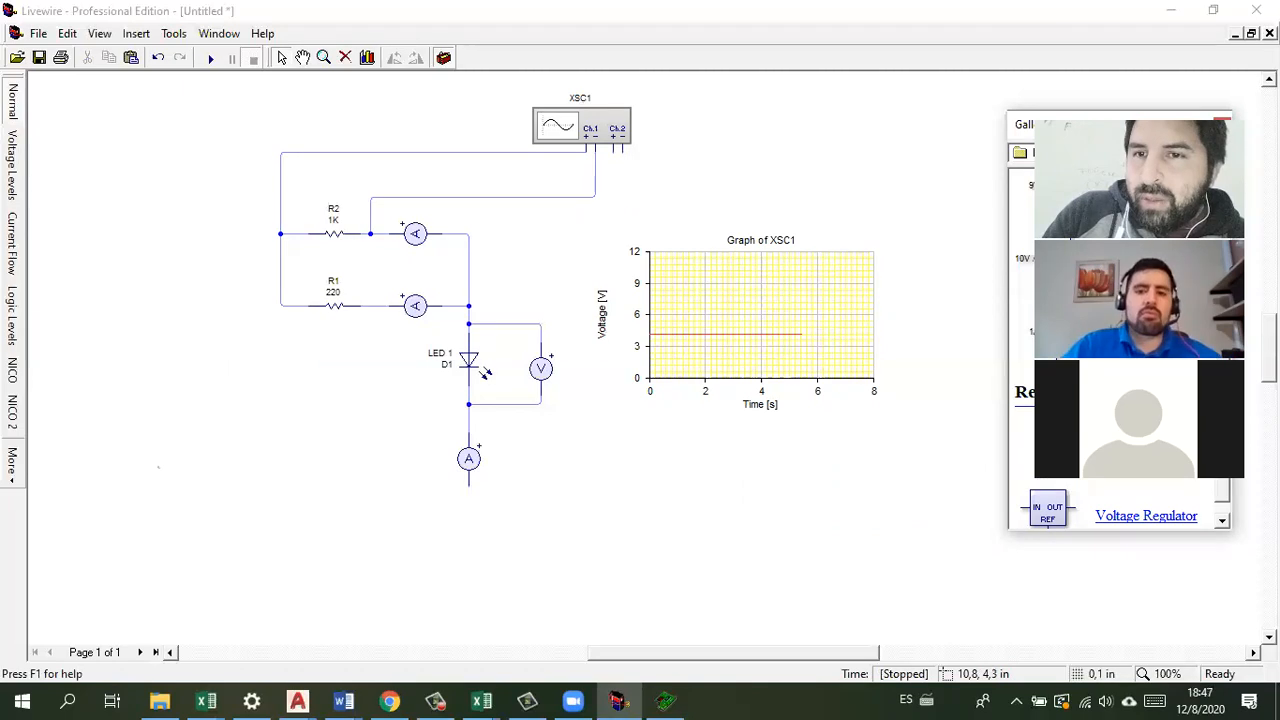
drag(1070, 262, 281, 370)
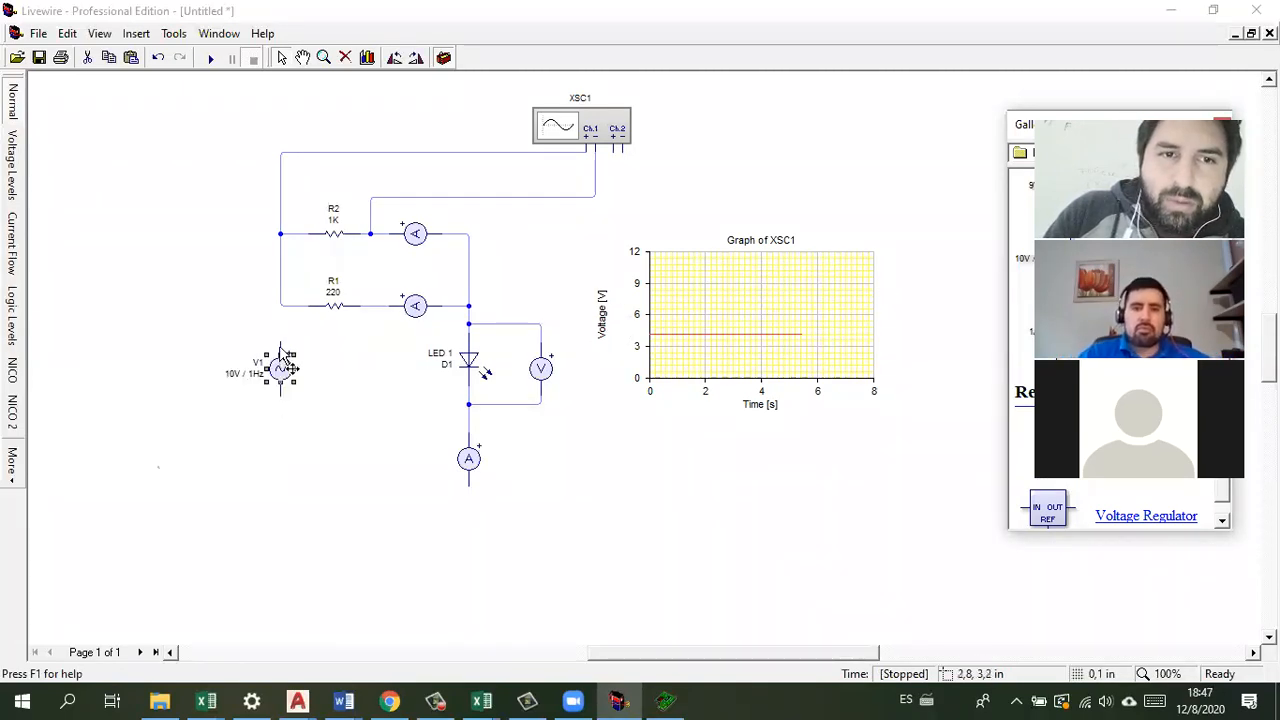
drag(281, 314, 281, 352)
drag(274, 465, 470, 489)
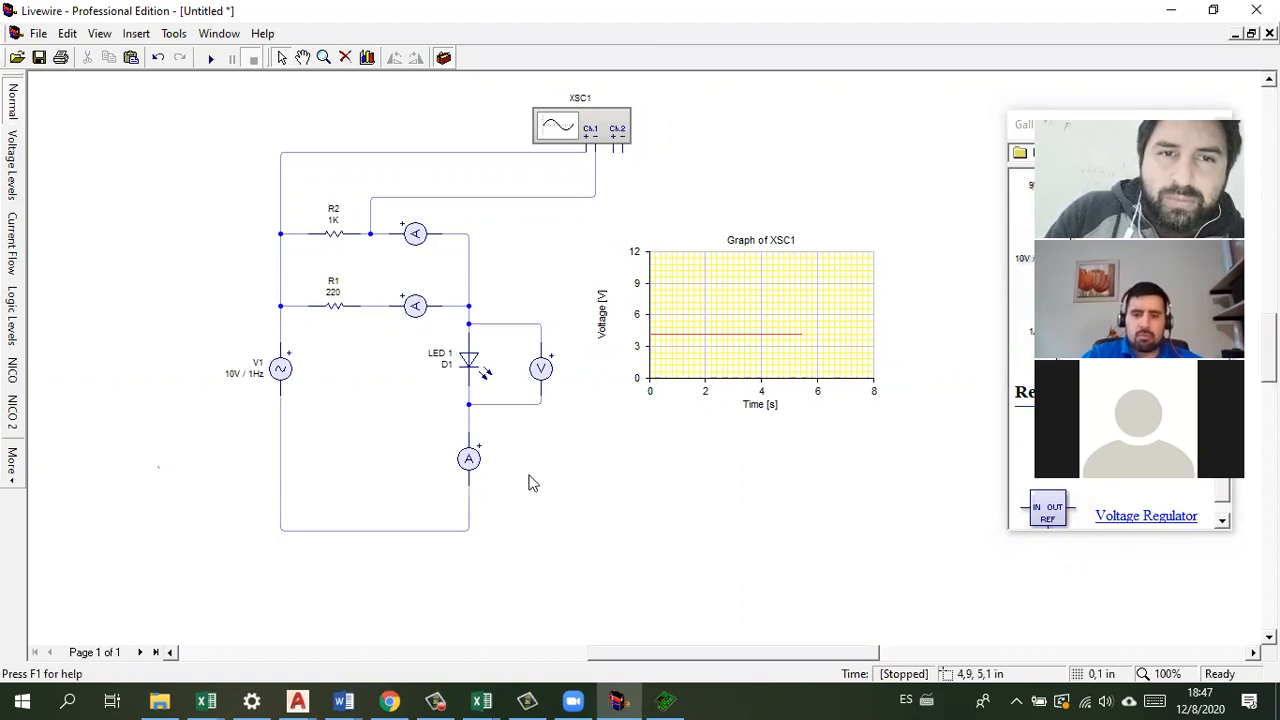
Step: Simulate the AC-powered circuit to plot the voltage across R2, then stop and check the graph's options
click(210, 60)
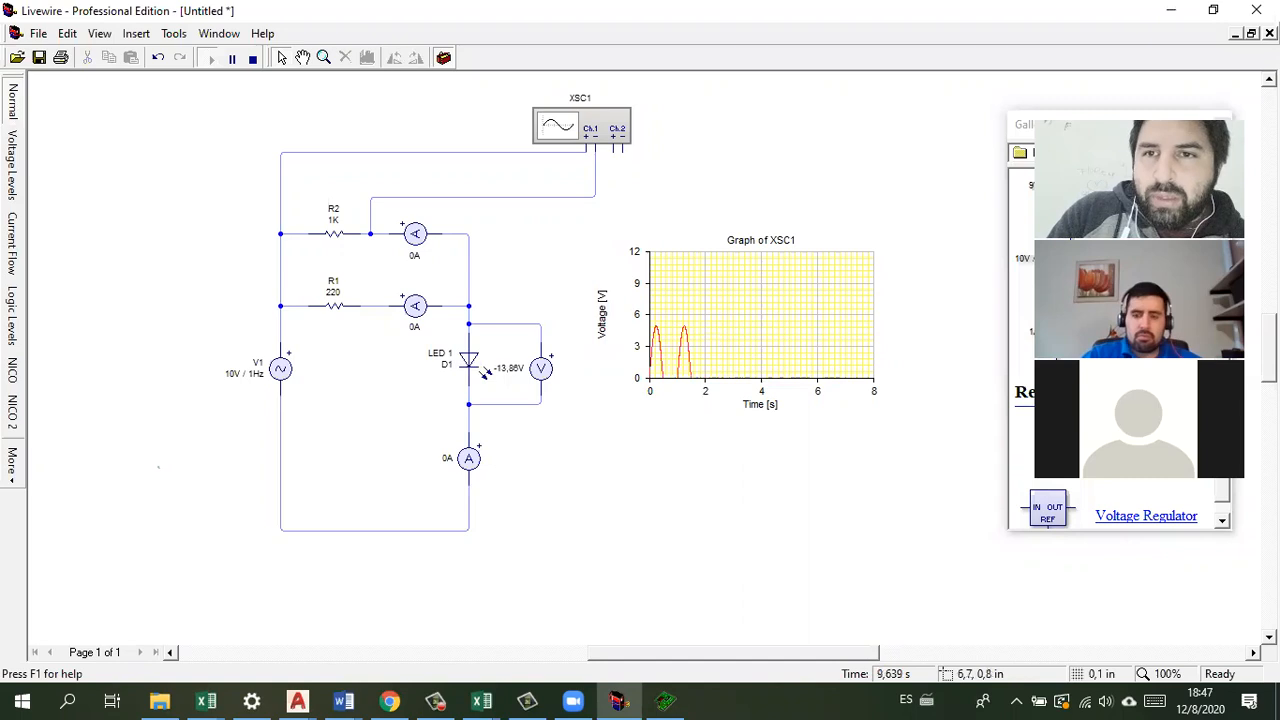
click(1022, 146)
drag(1021, 141, 987, 193)
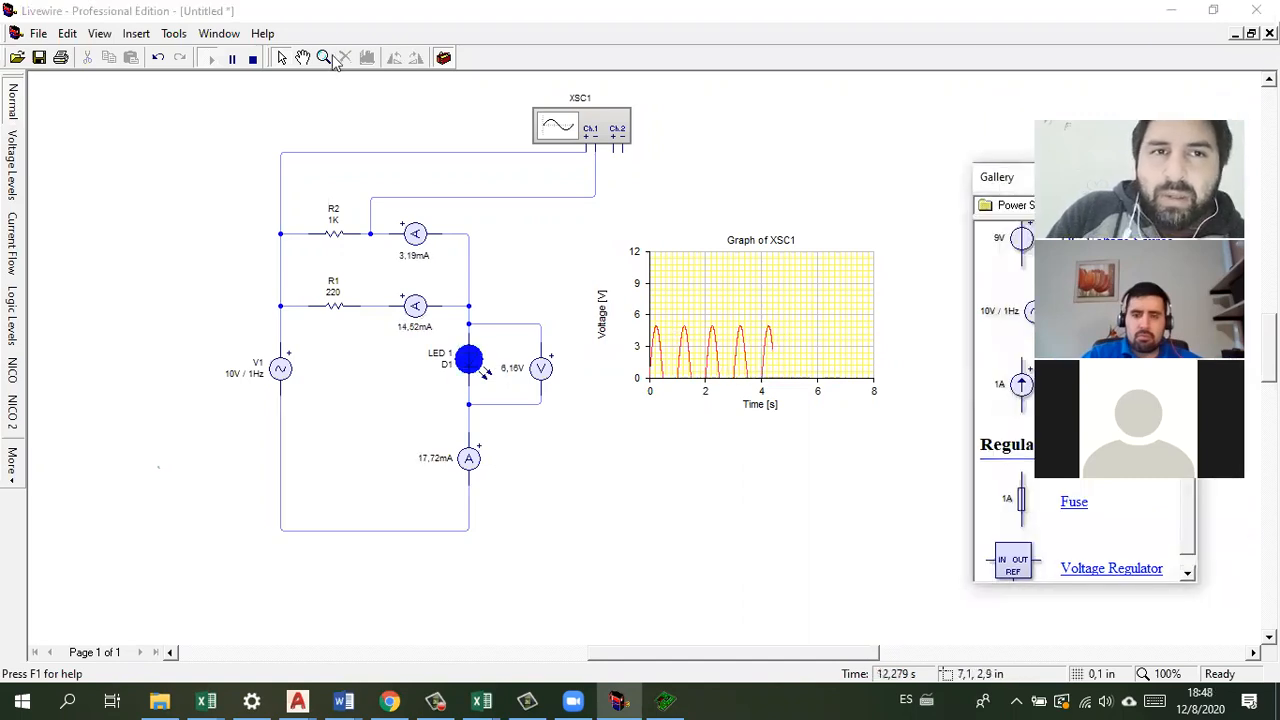
click(253, 58)
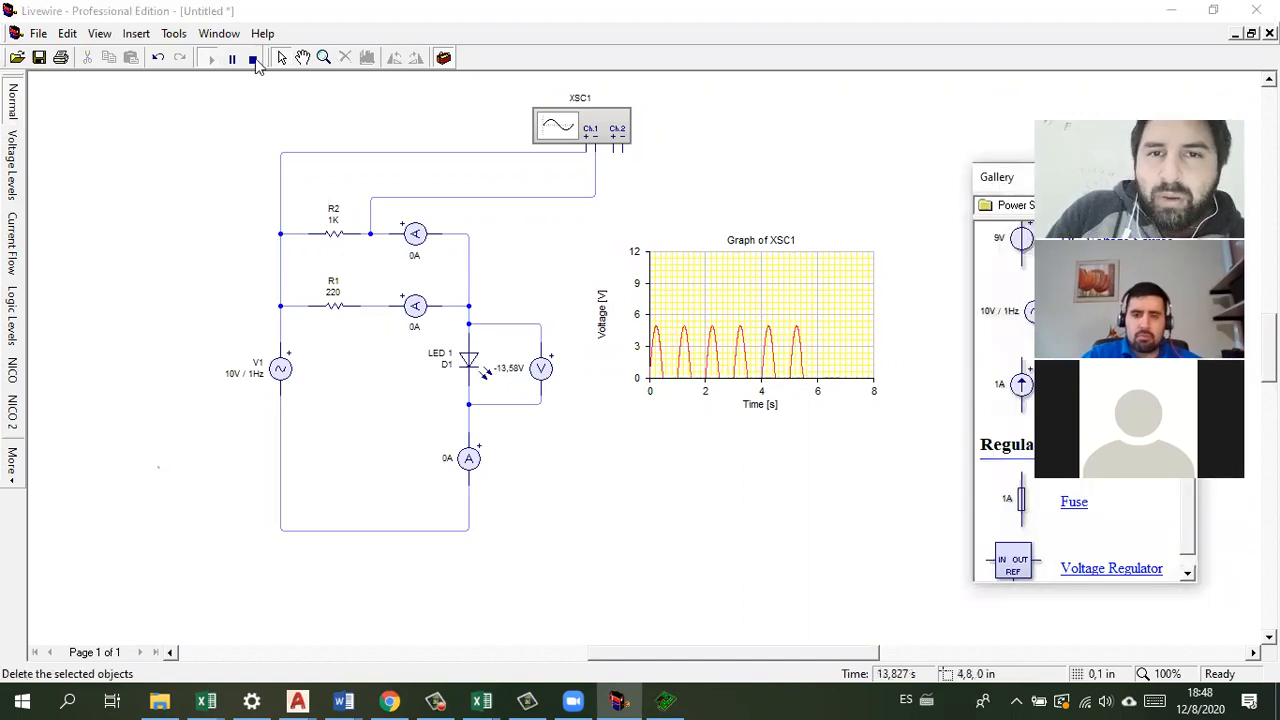
right_click(645, 318)
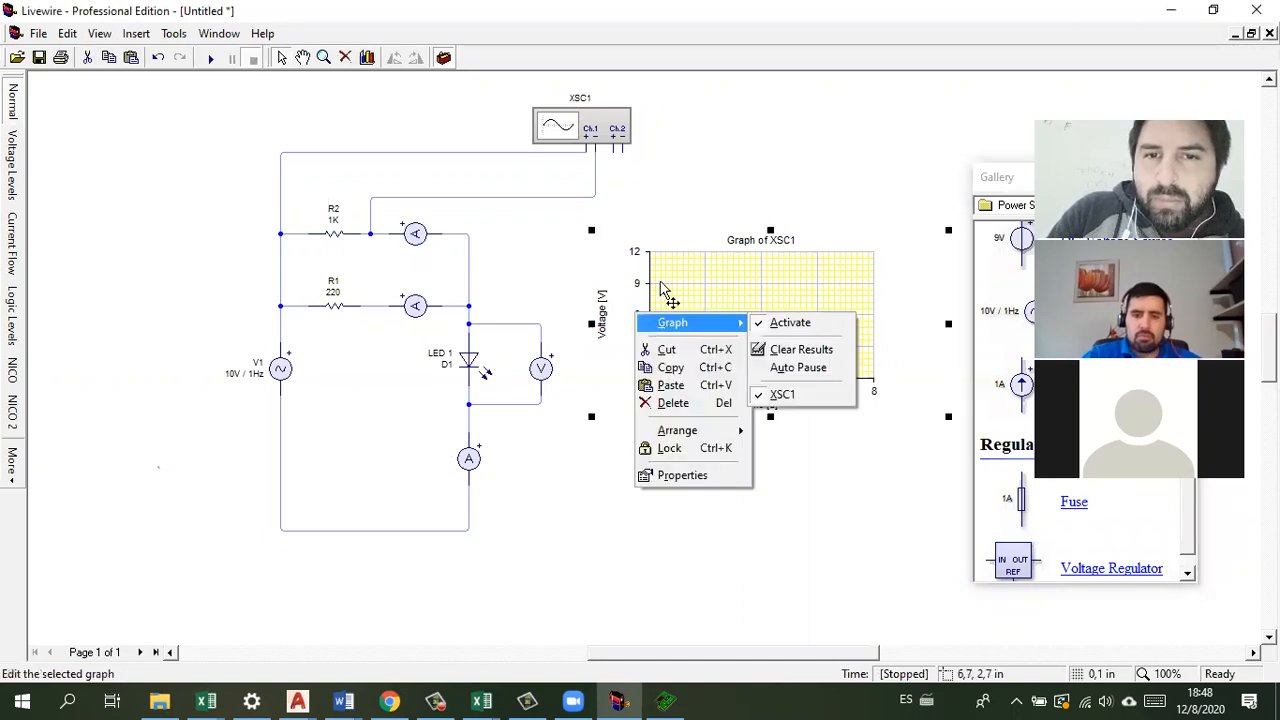
click(660, 283)
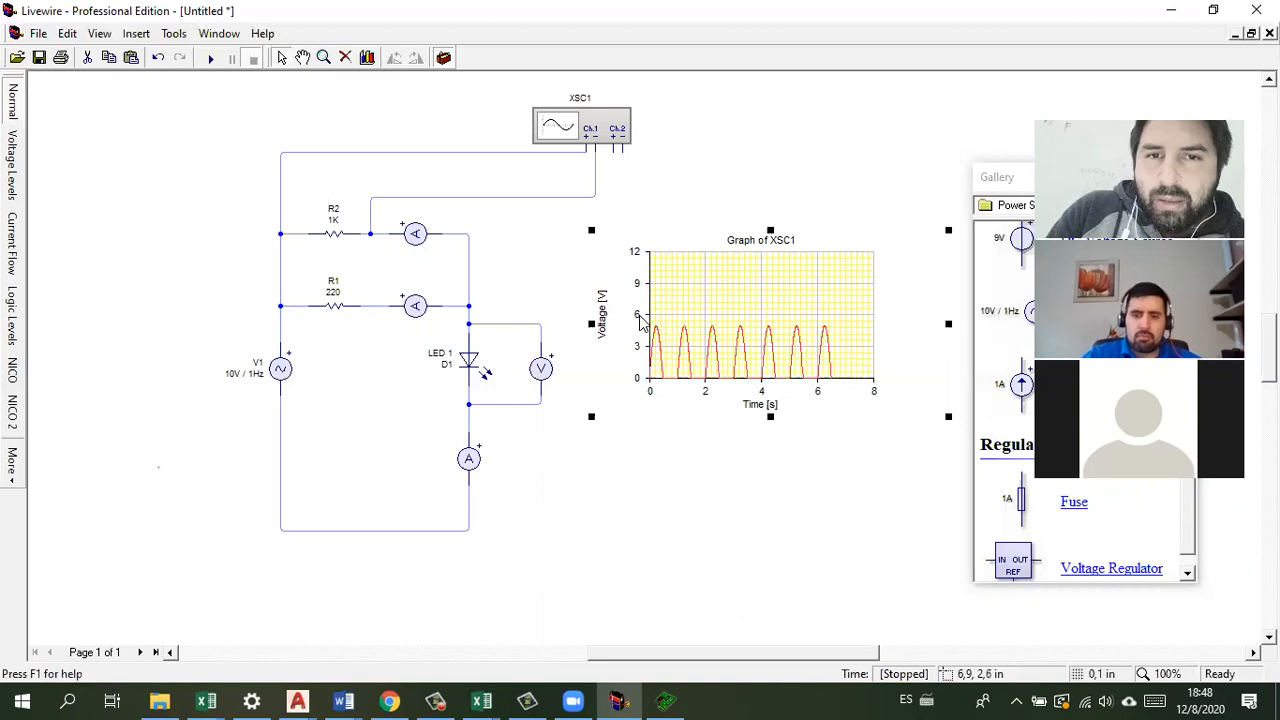
Step: Set the oscilloscope graph's voltage range to a maximum of 6 V and a minimum of -6 V, and run the simulation briefly
double_click(643, 320)
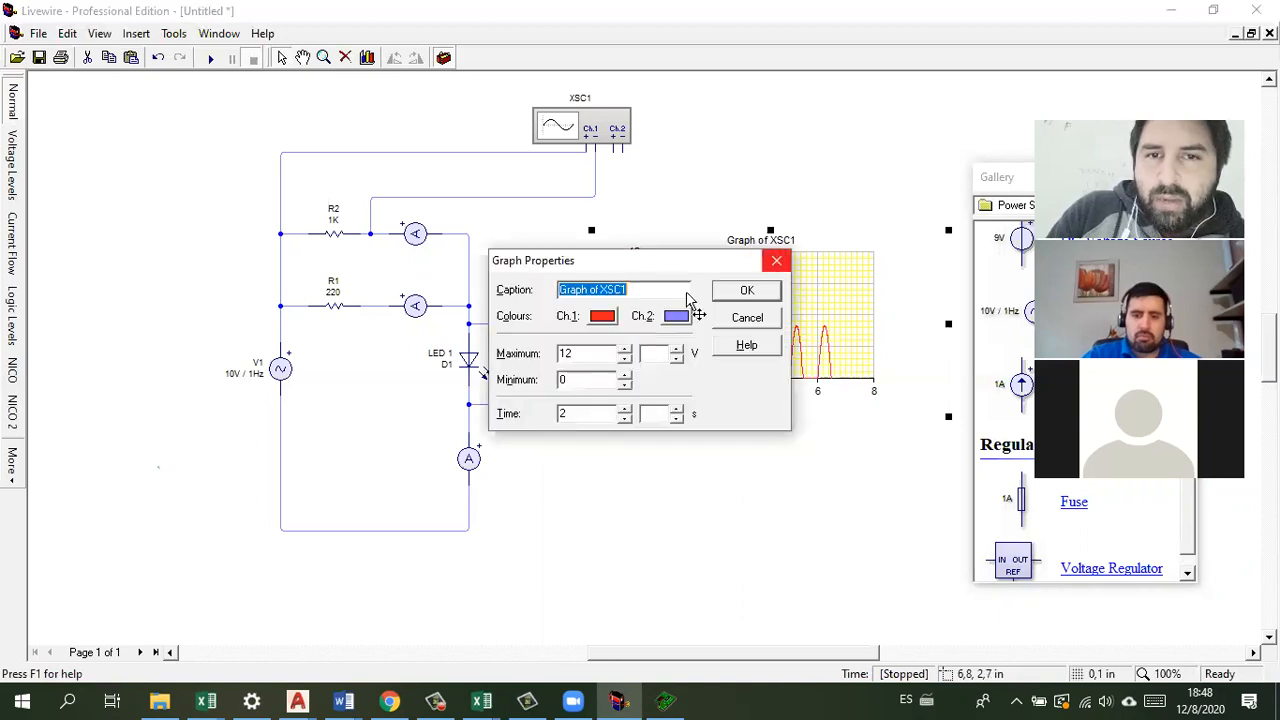
click(776, 261)
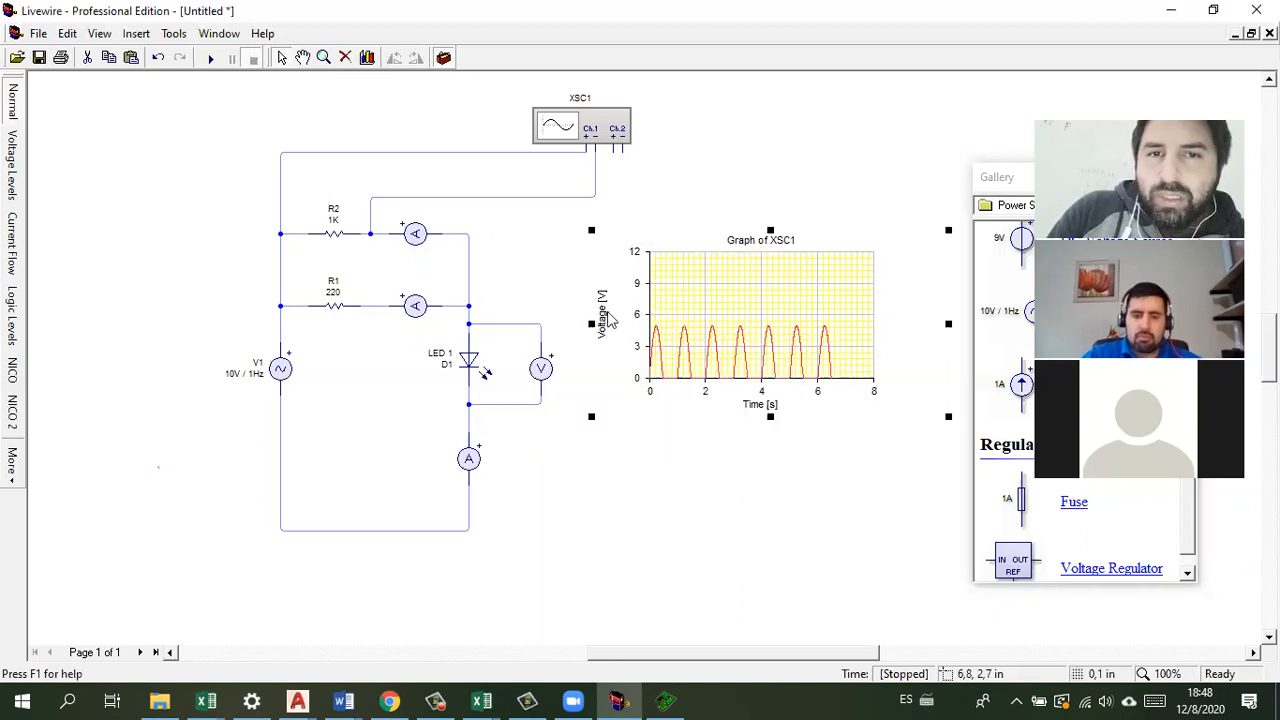
double_click(610, 318)
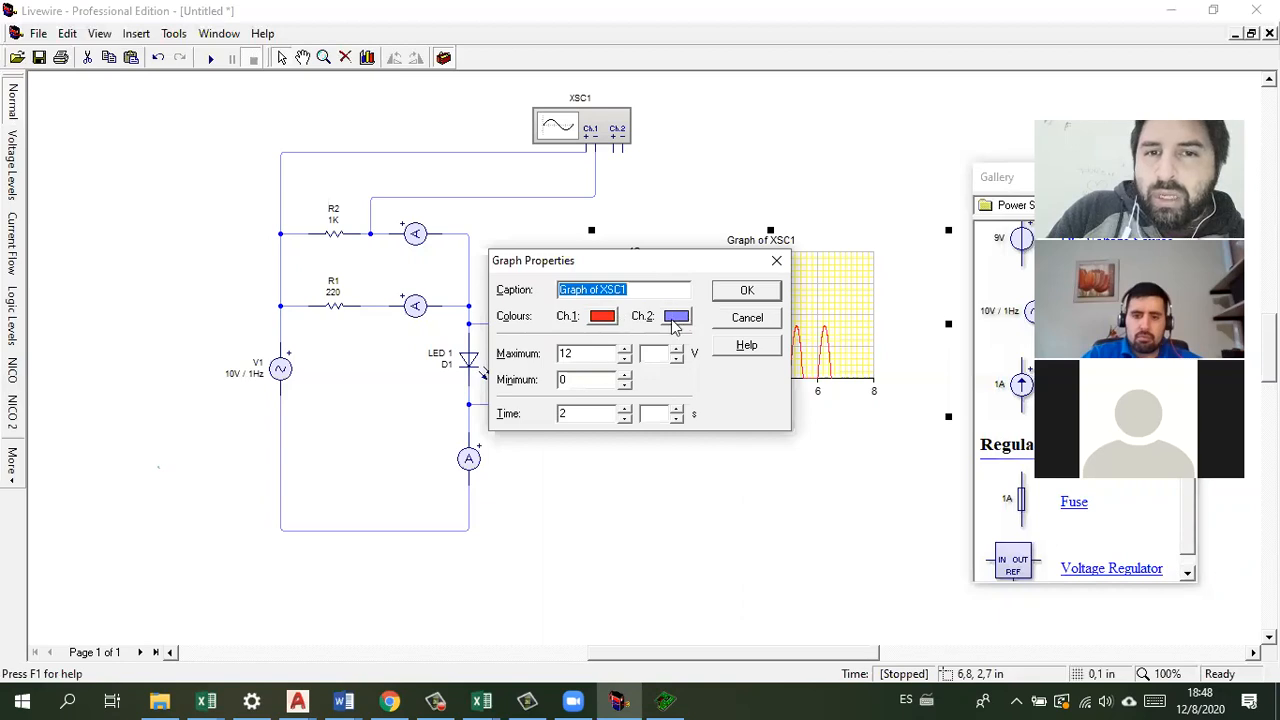
drag(674, 268, 399, 234)
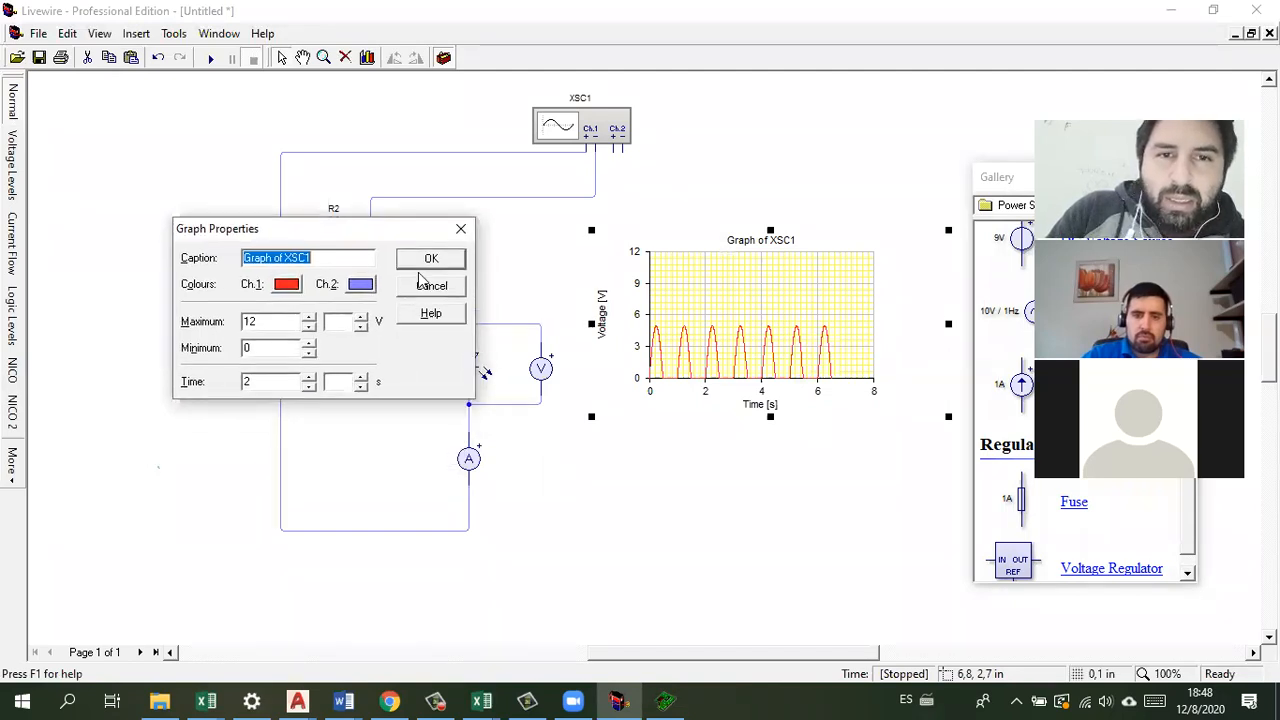
drag(398, 230, 323, 111)
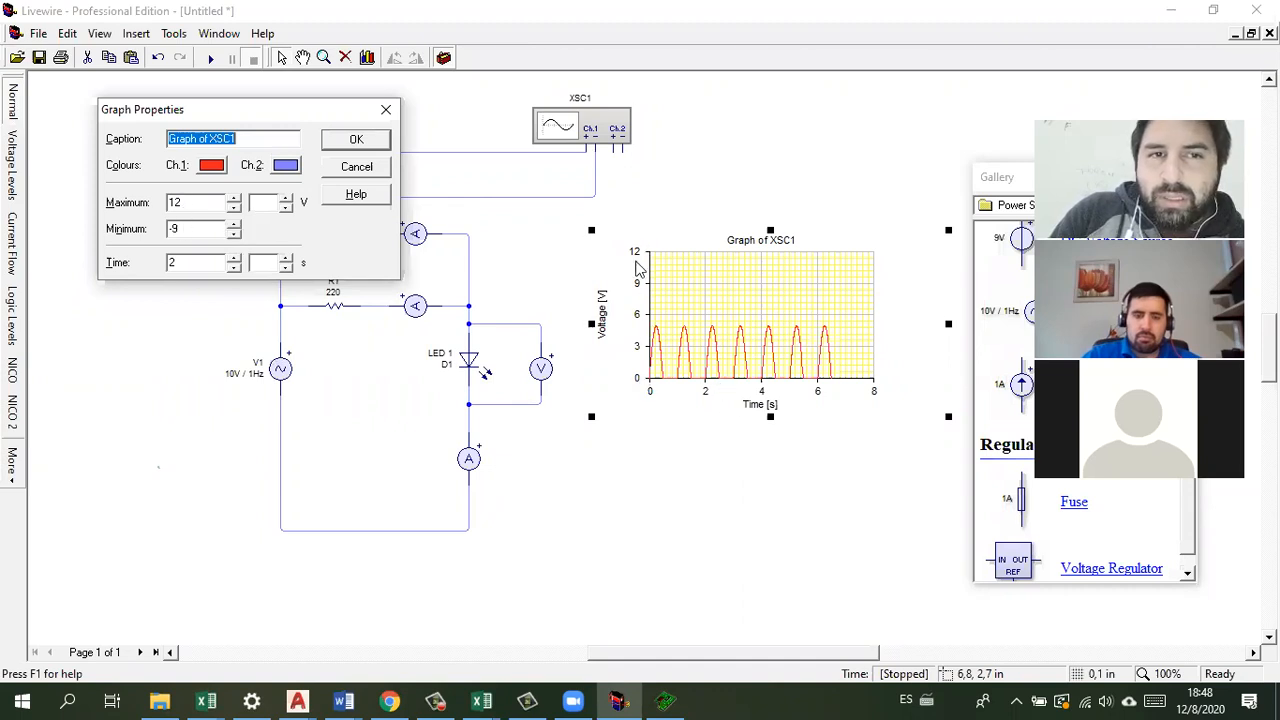
double_click(233, 234)
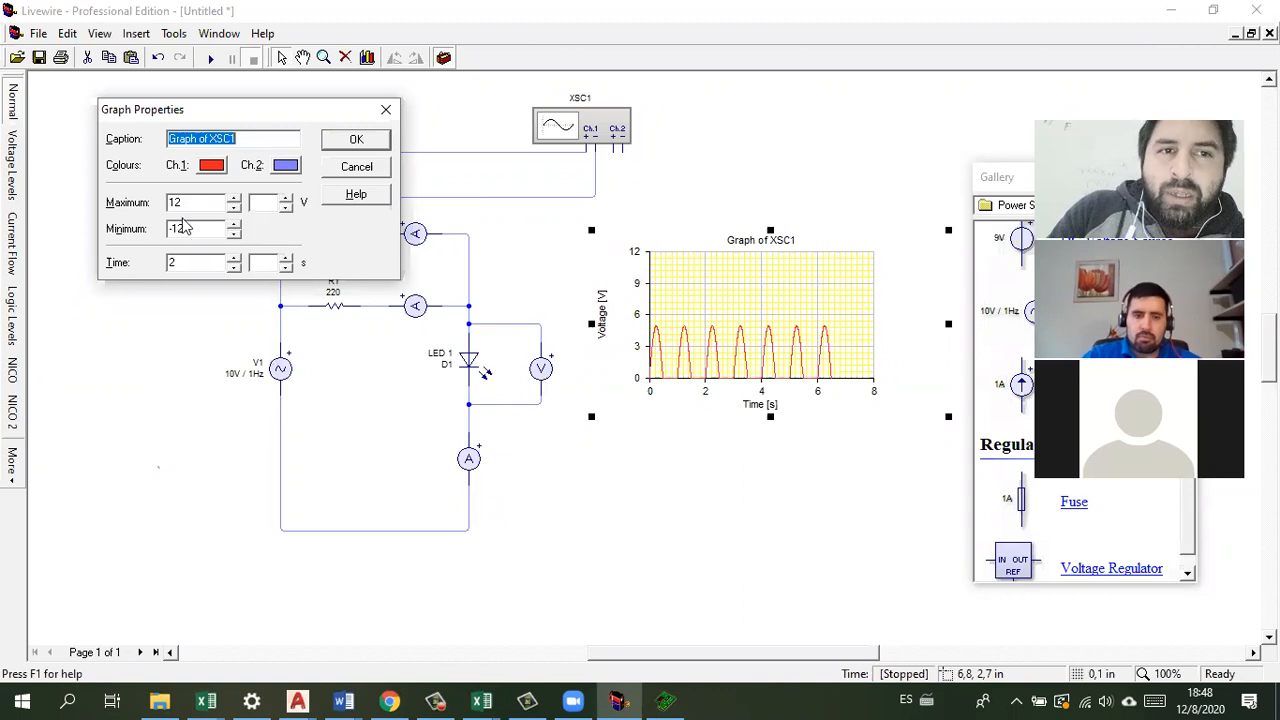
click(233, 207)
click(233, 207)
click(233, 207)
click(234, 207)
click(234, 207)
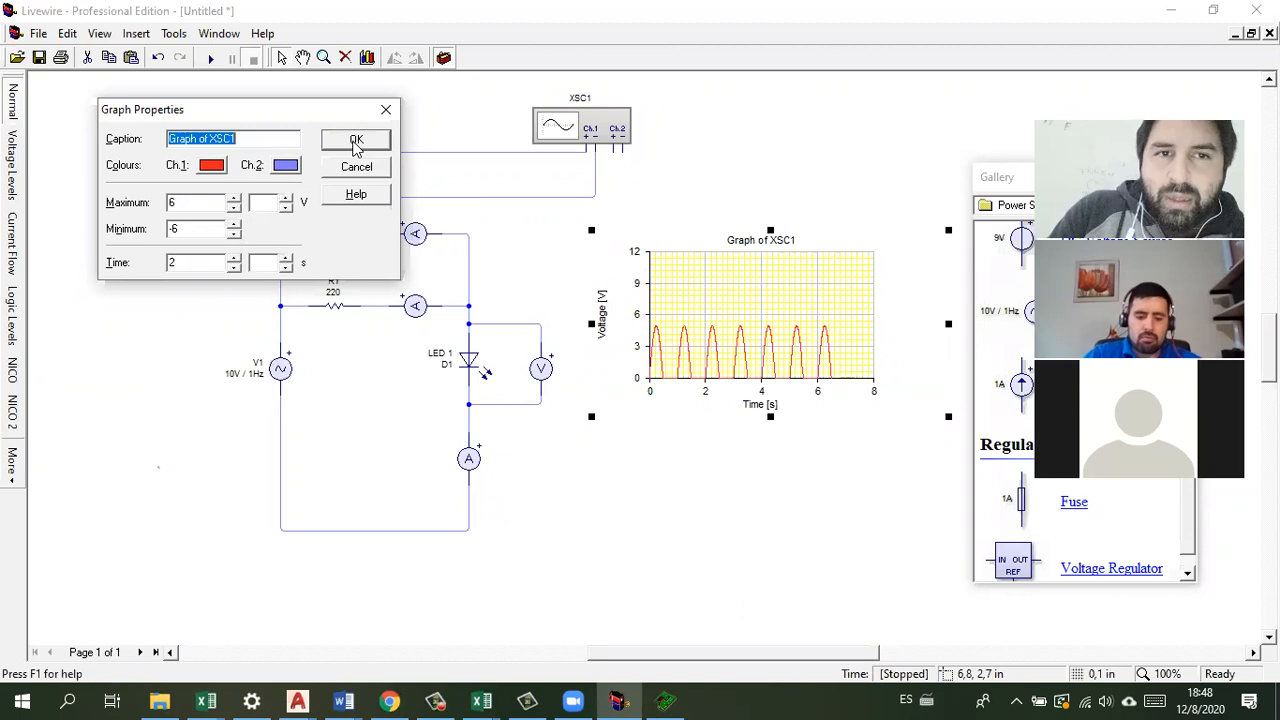
click(355, 141)
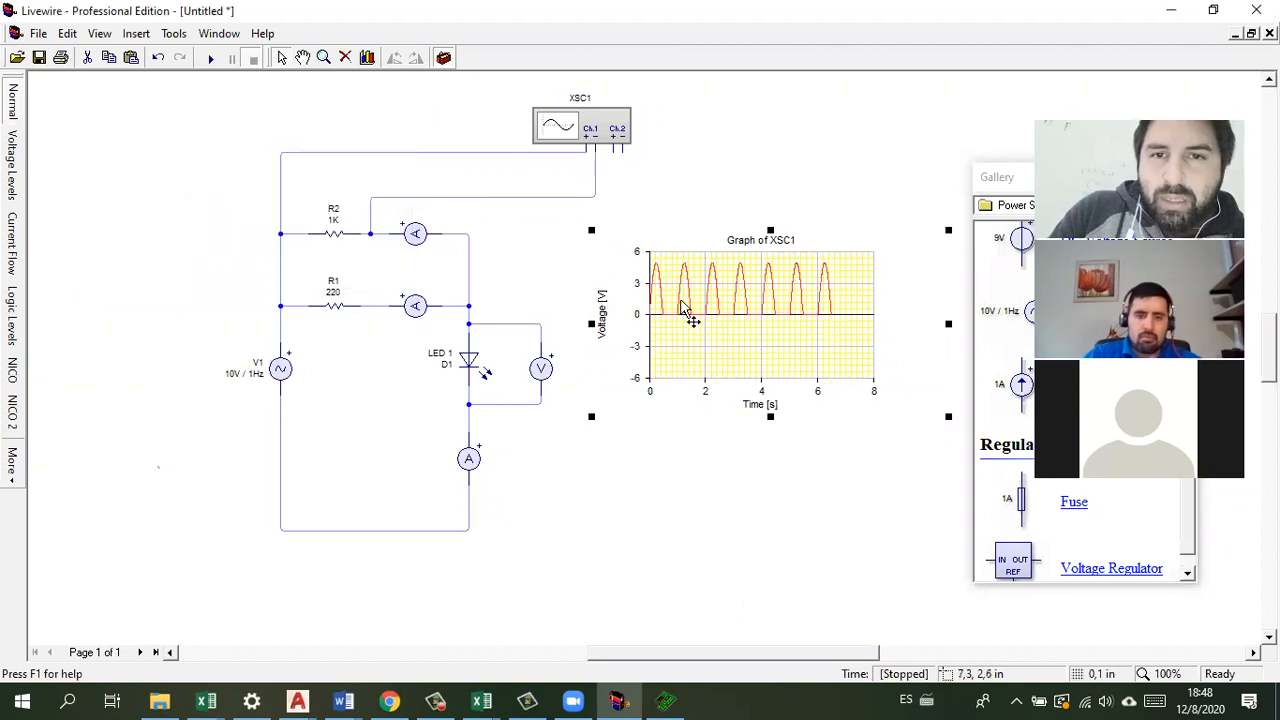
click(211, 58)
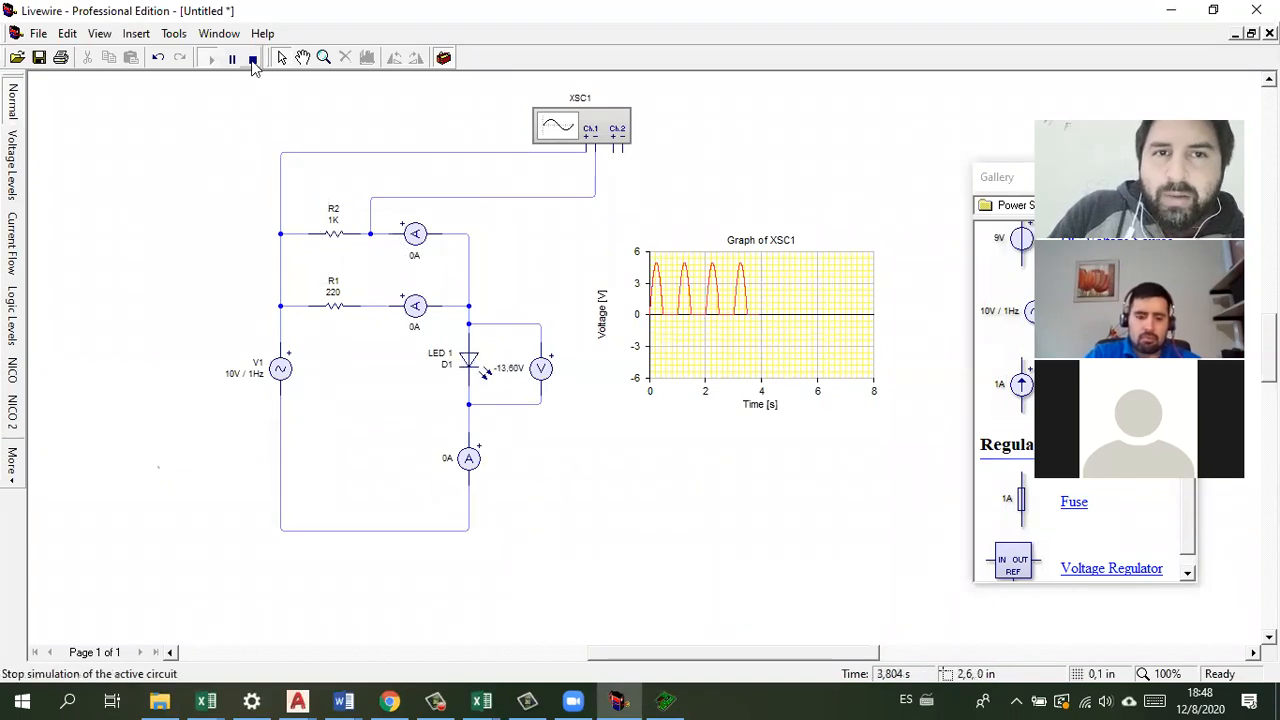
click(253, 58)
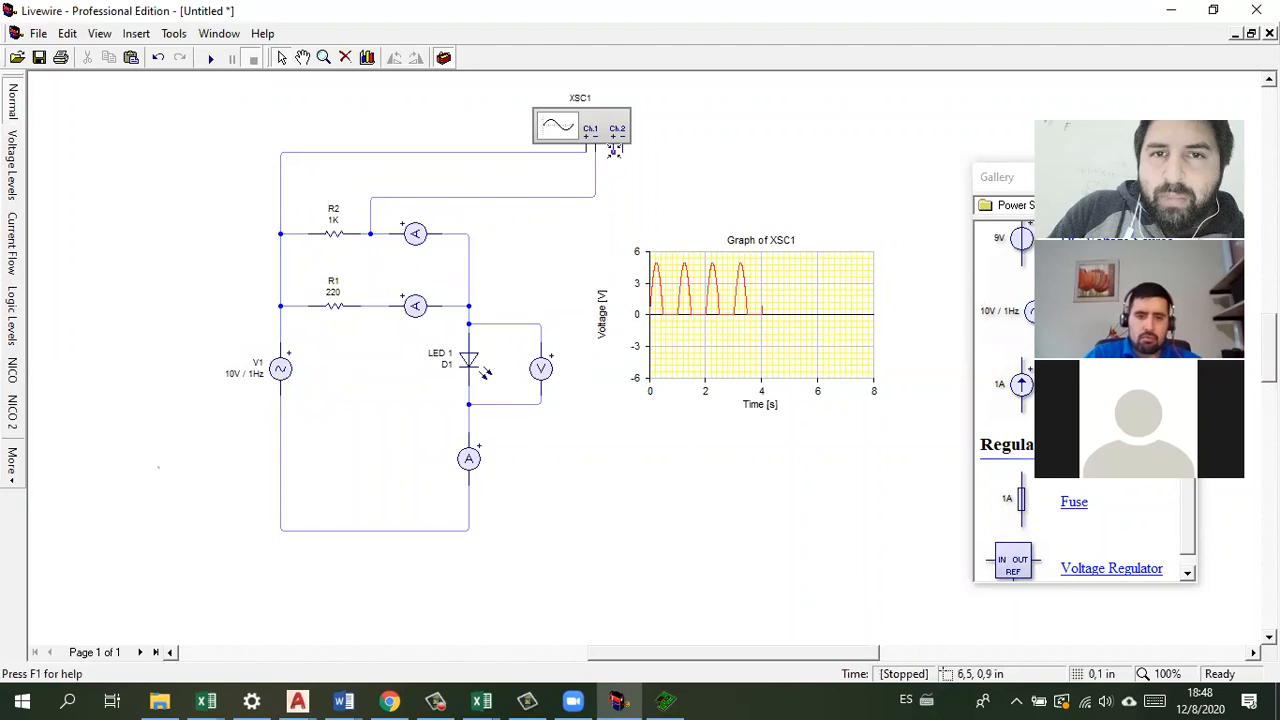
Step: Wire the oscilloscope's channel 2 across the LED's voltmeter, and move the component gallery to the free side of the circuit
drag(614, 148, 541, 323)
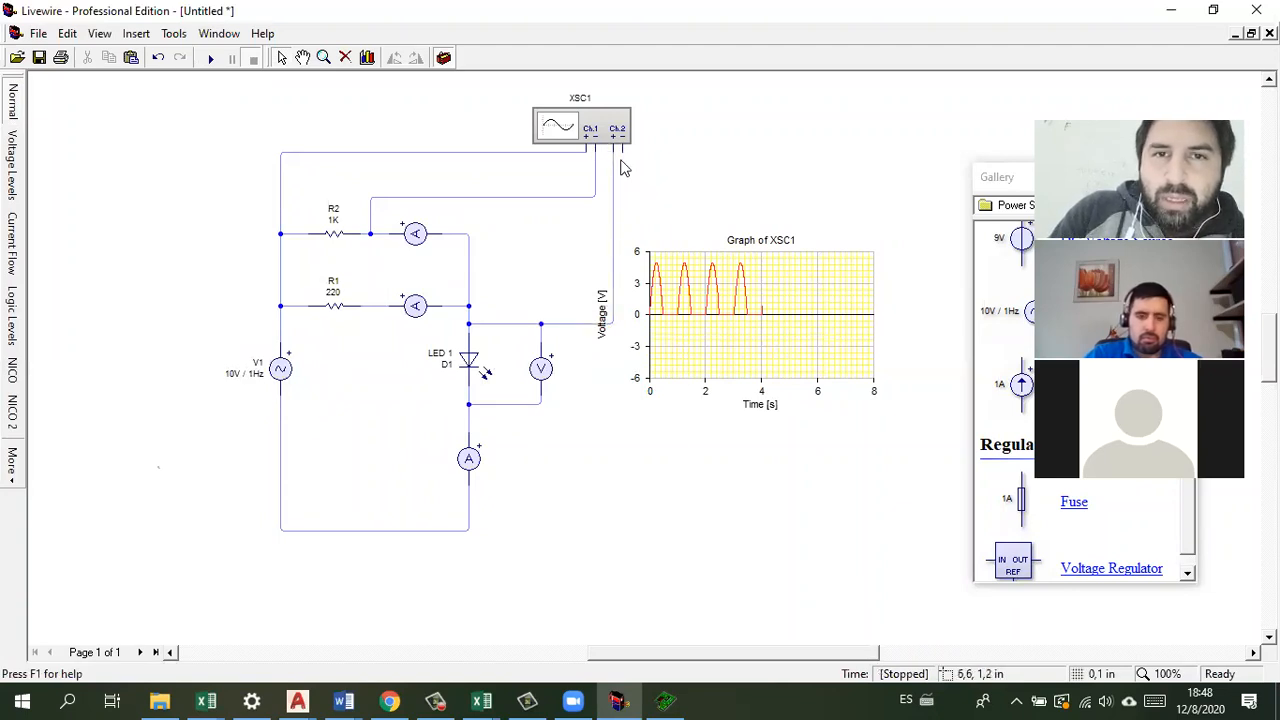
drag(619, 265, 541, 405)
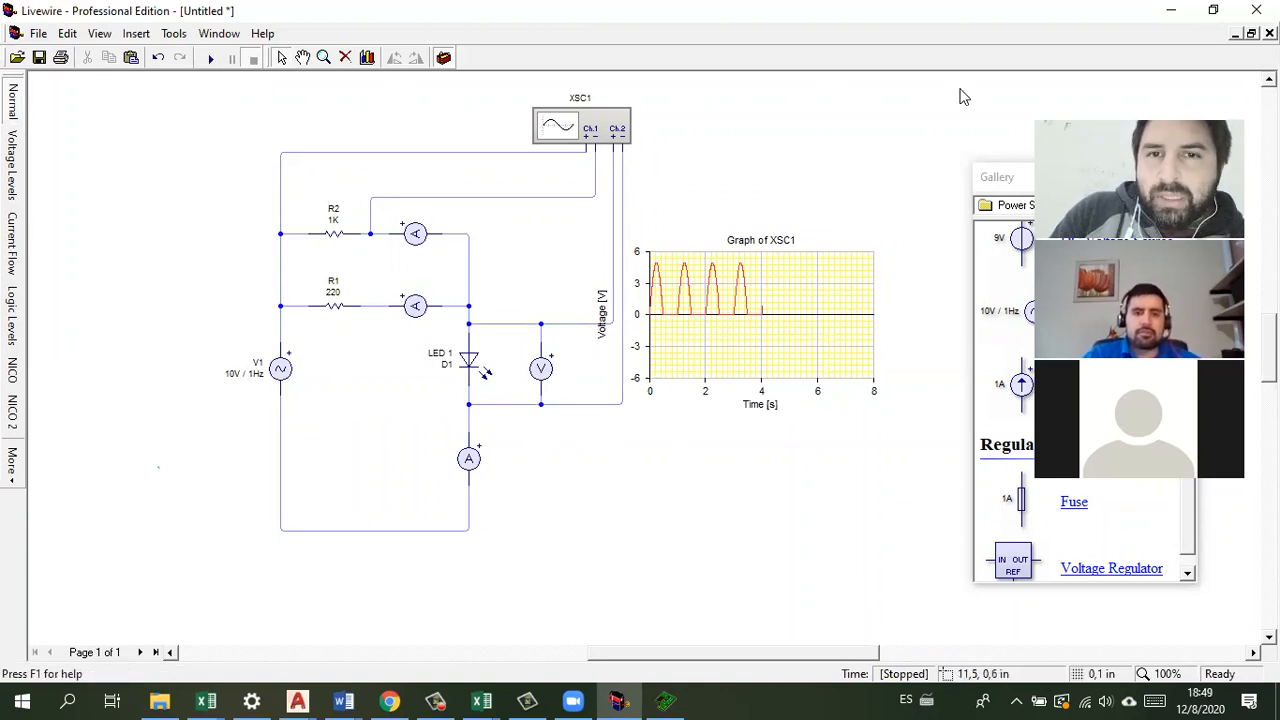
click(1028, 192)
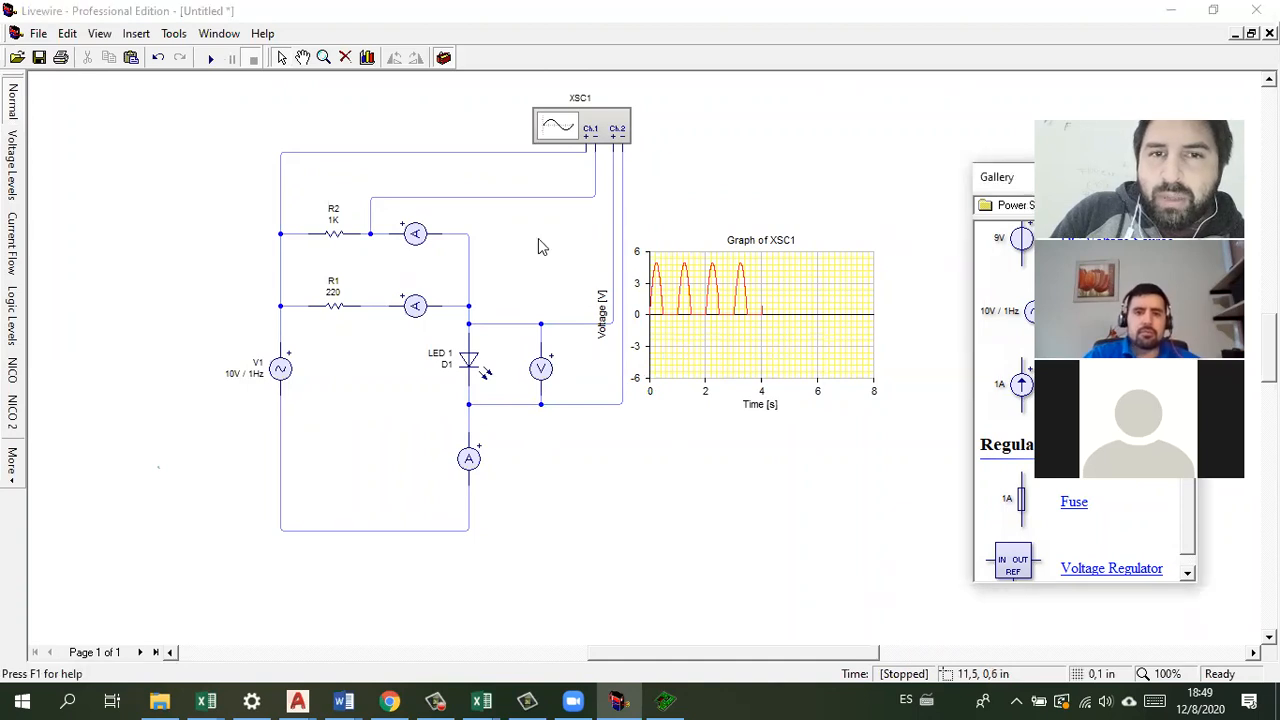
drag(172, 205, 178, 207)
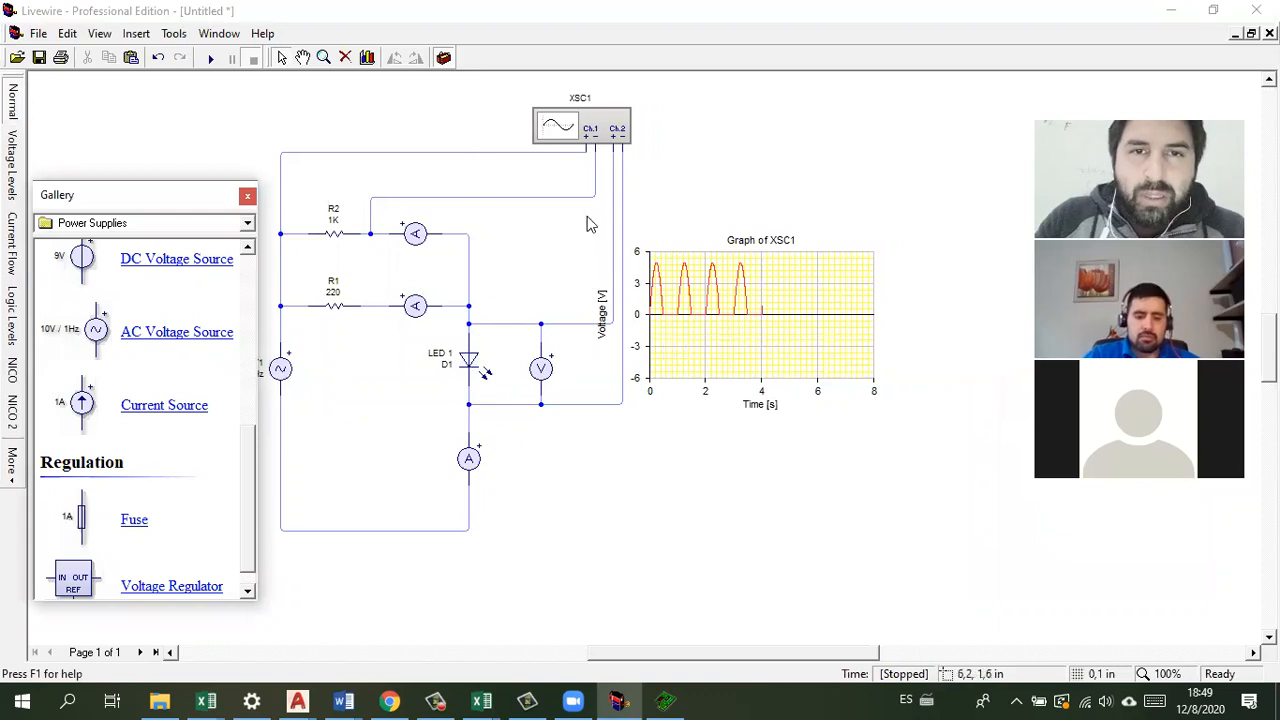
Step: Check the channel colours in the graph's properties, and run the simulation to plot both oscilloscope channels
click(717, 288)
double_click(717, 288)
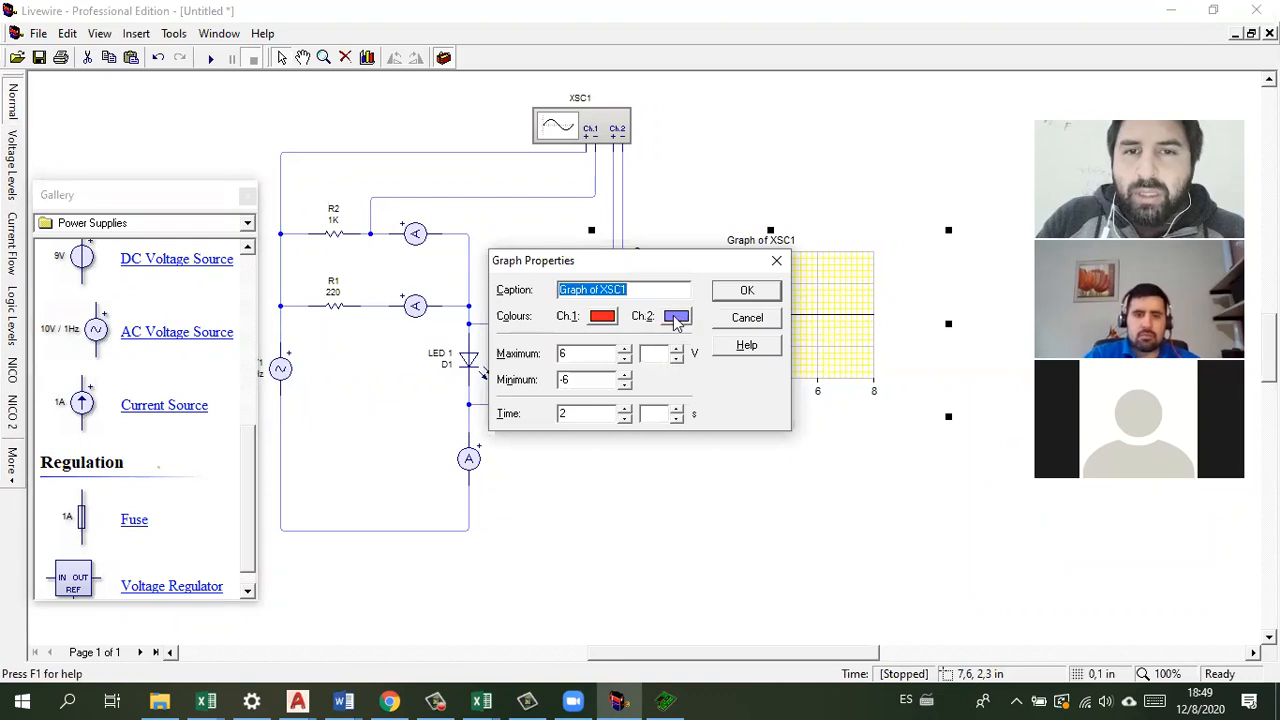
click(747, 290)
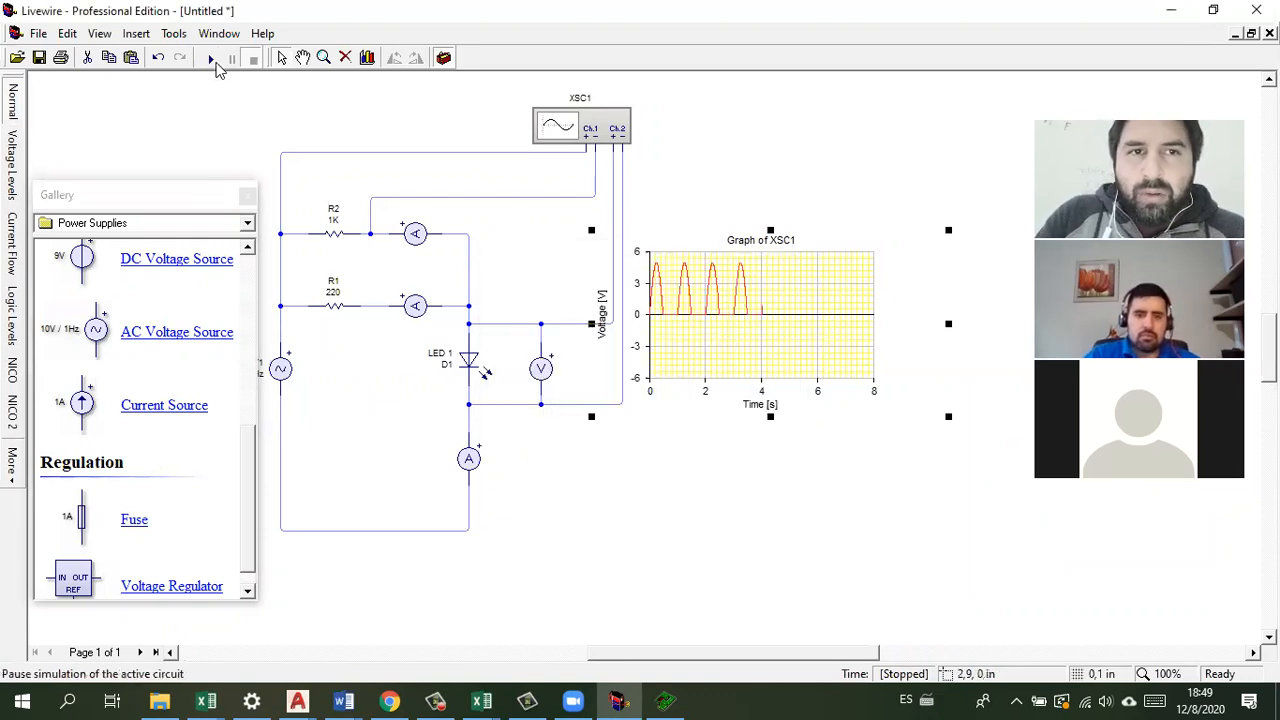
click(212, 58)
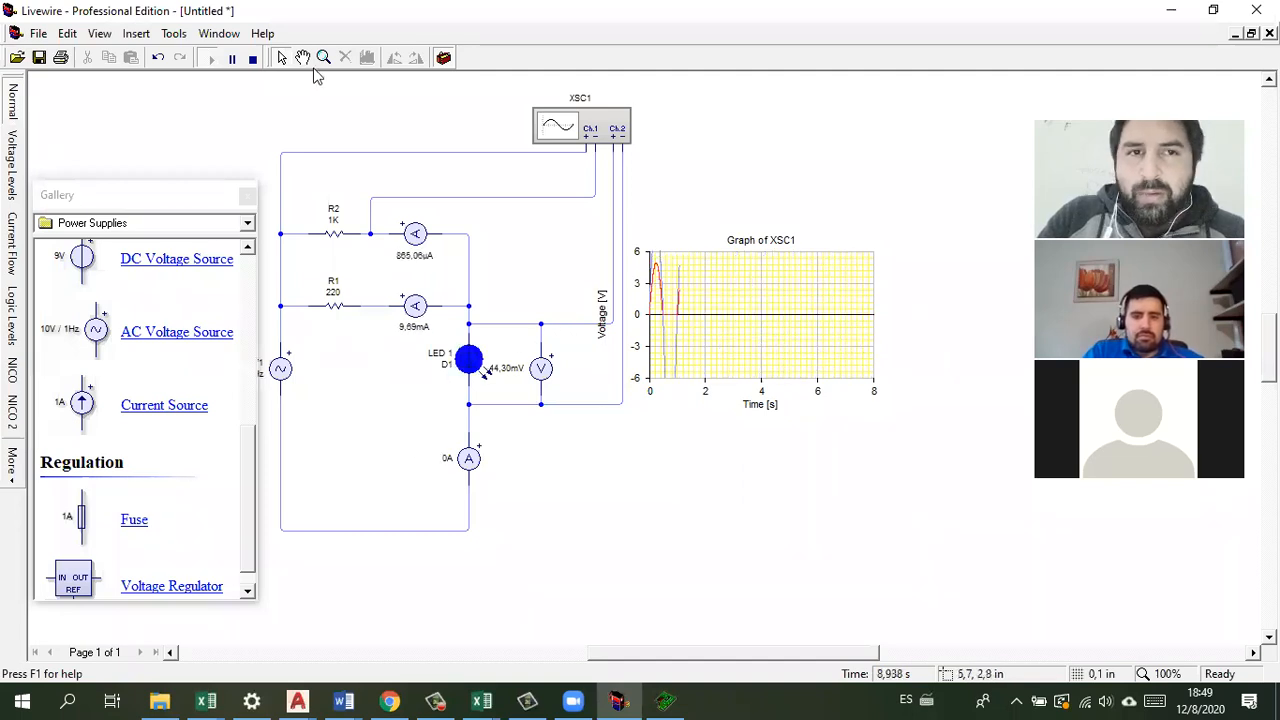
click(253, 58)
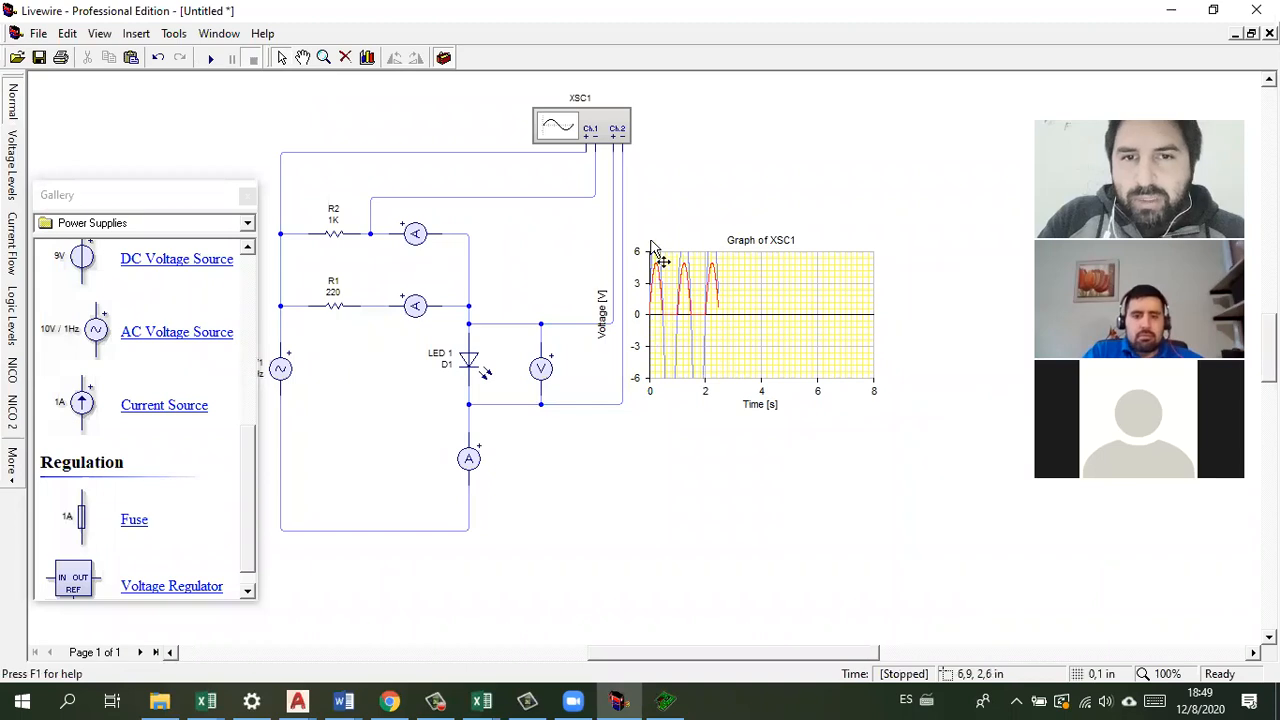
Step: Set the graph's voltage range to a maximum of 12 V and a minimum of -19 V, and simulate the circuit with the gallery moved aside
double_click(727, 342)
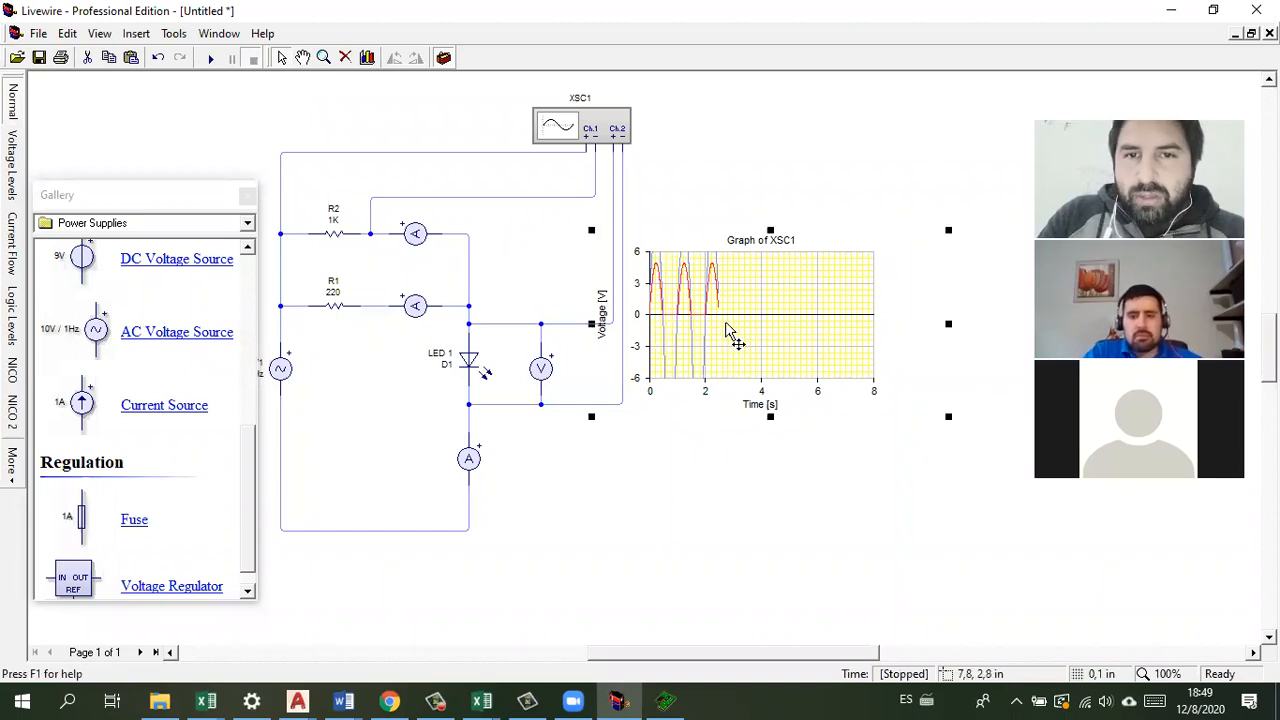
click(625, 350)
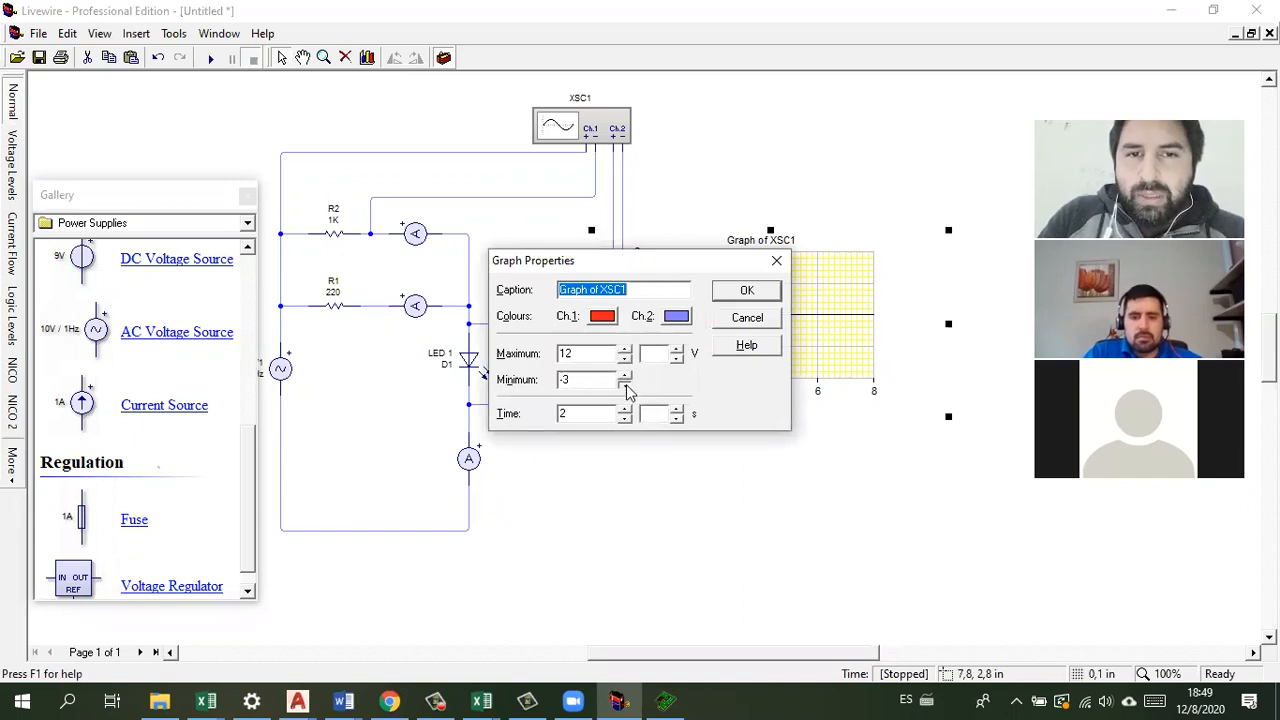
click(741, 292)
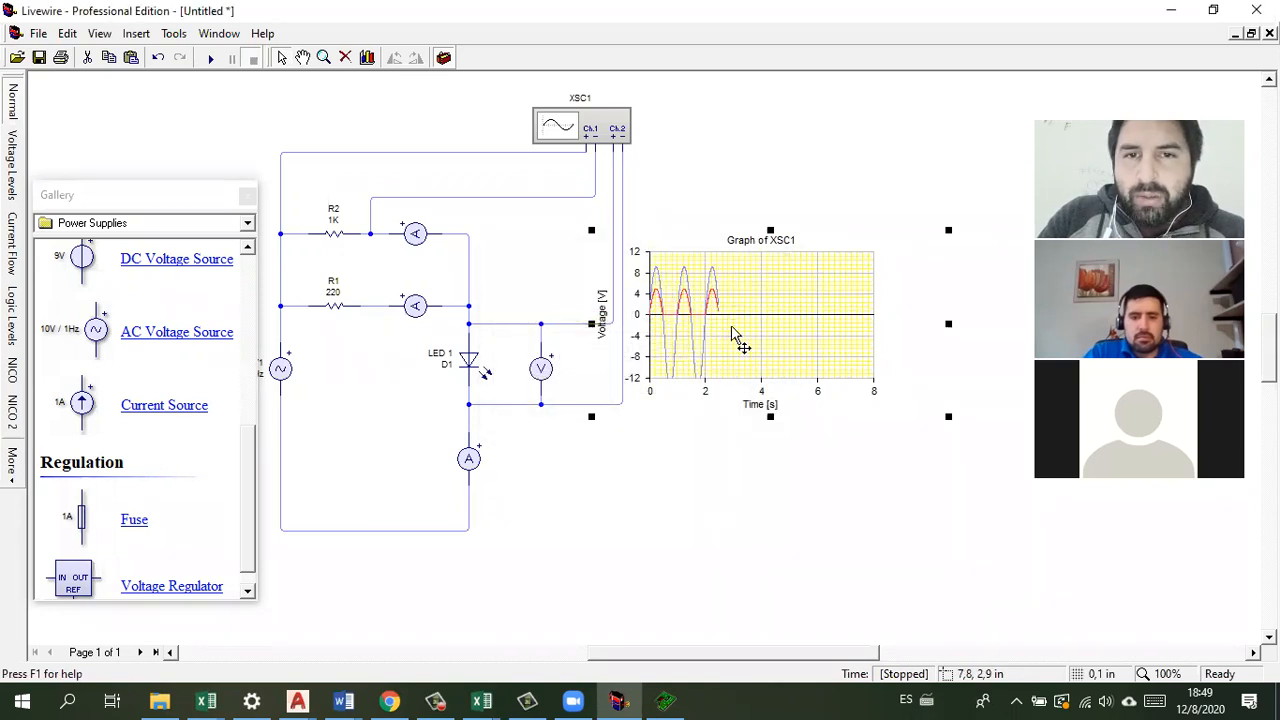
double_click(735, 320)
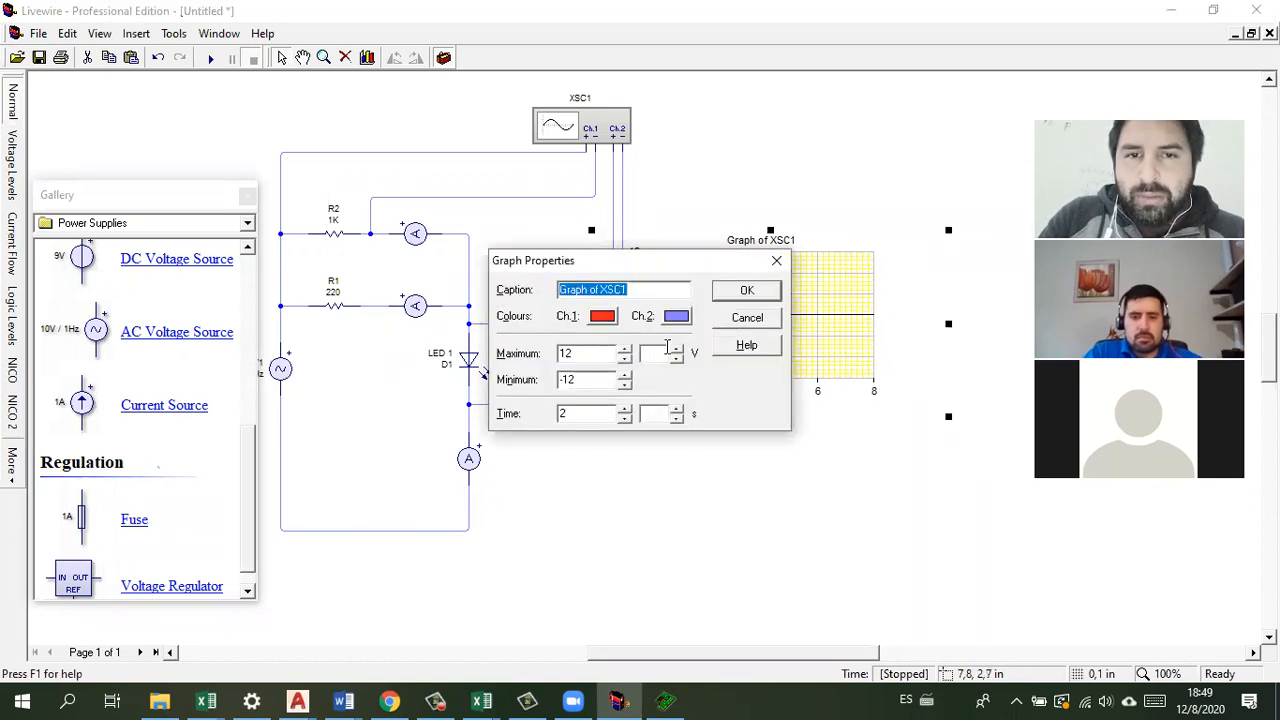
click(625, 385)
click(625, 385)
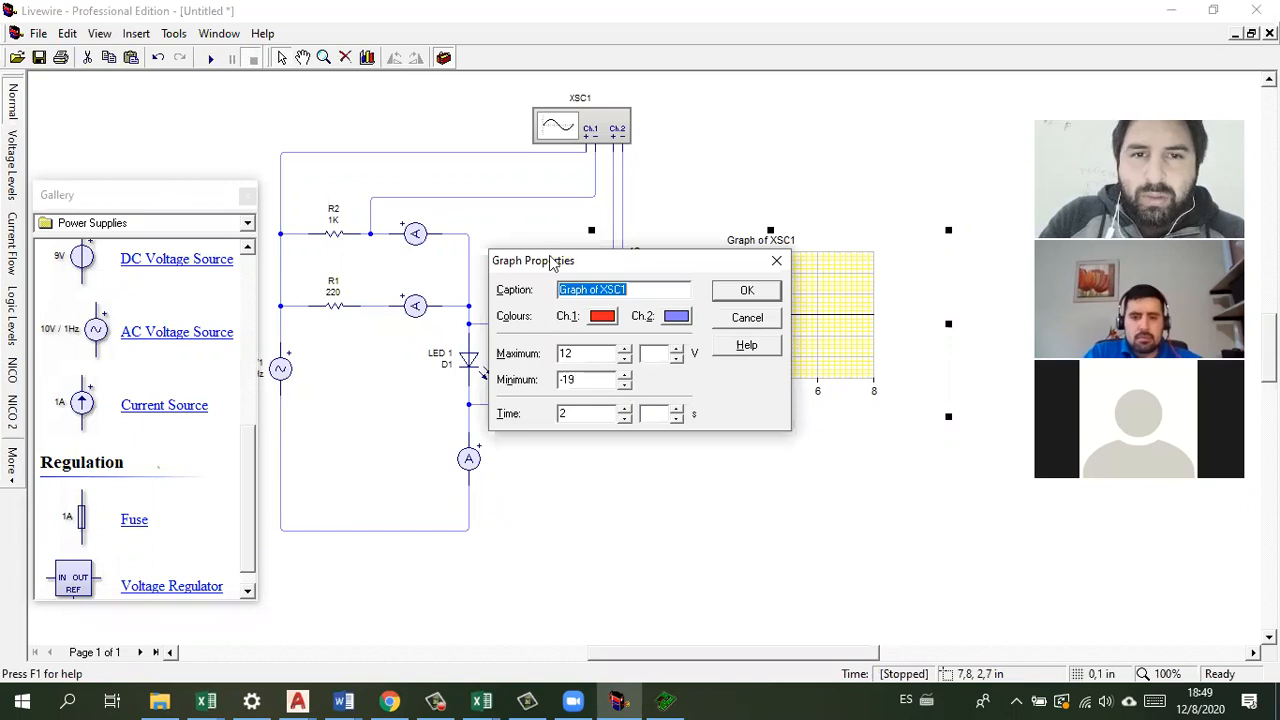
key(Return)
drag(180, 205, 126, 255)
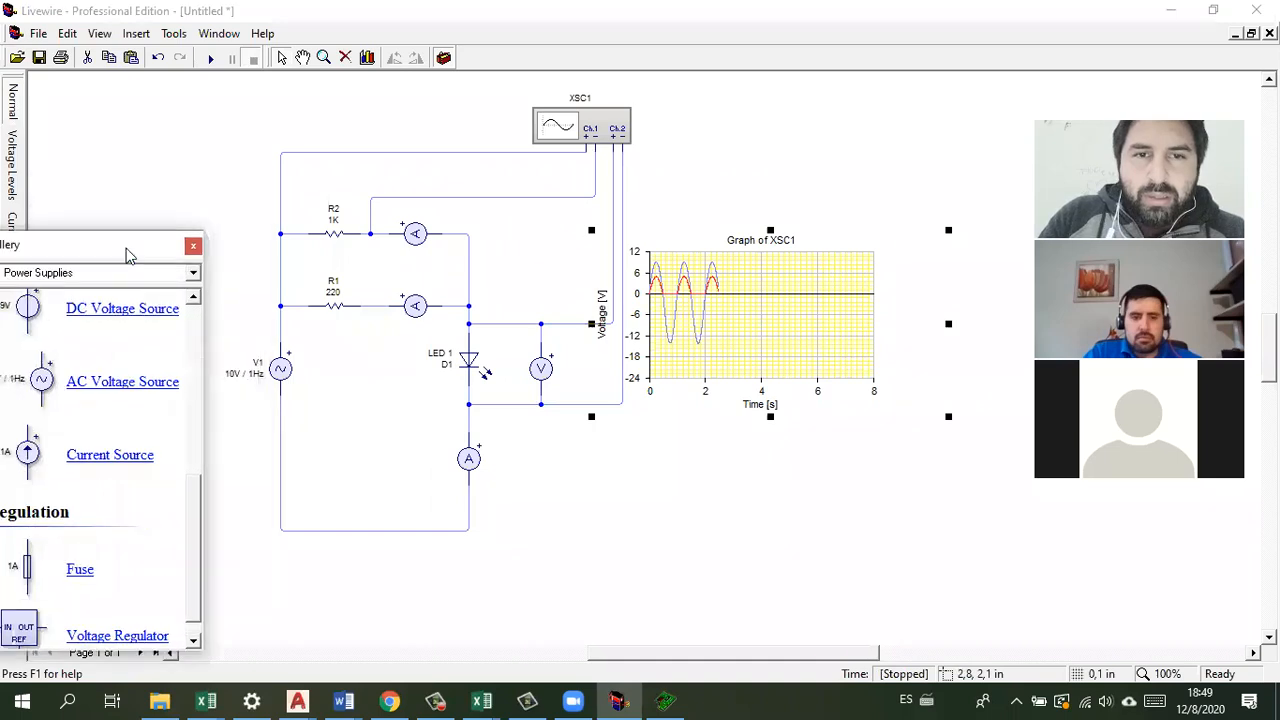
click(212, 60)
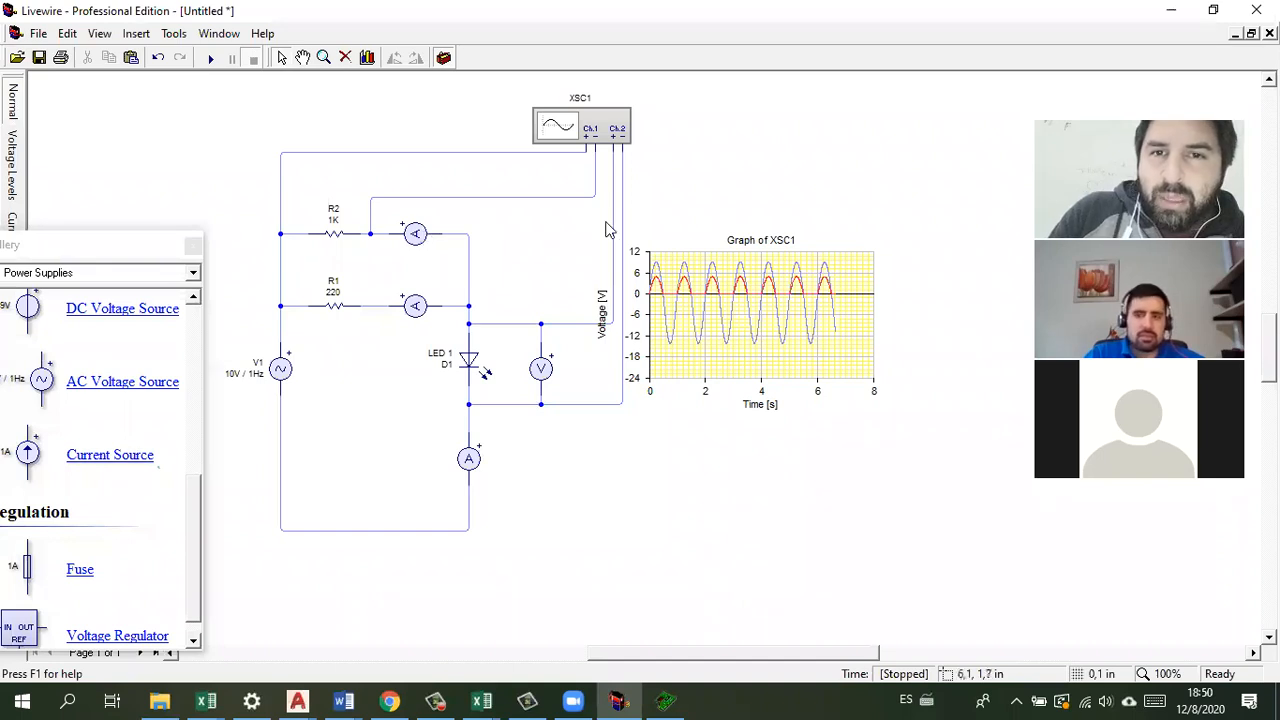
Step: Delete the oscilloscope's graph and close the component gallery
click(762, 288)
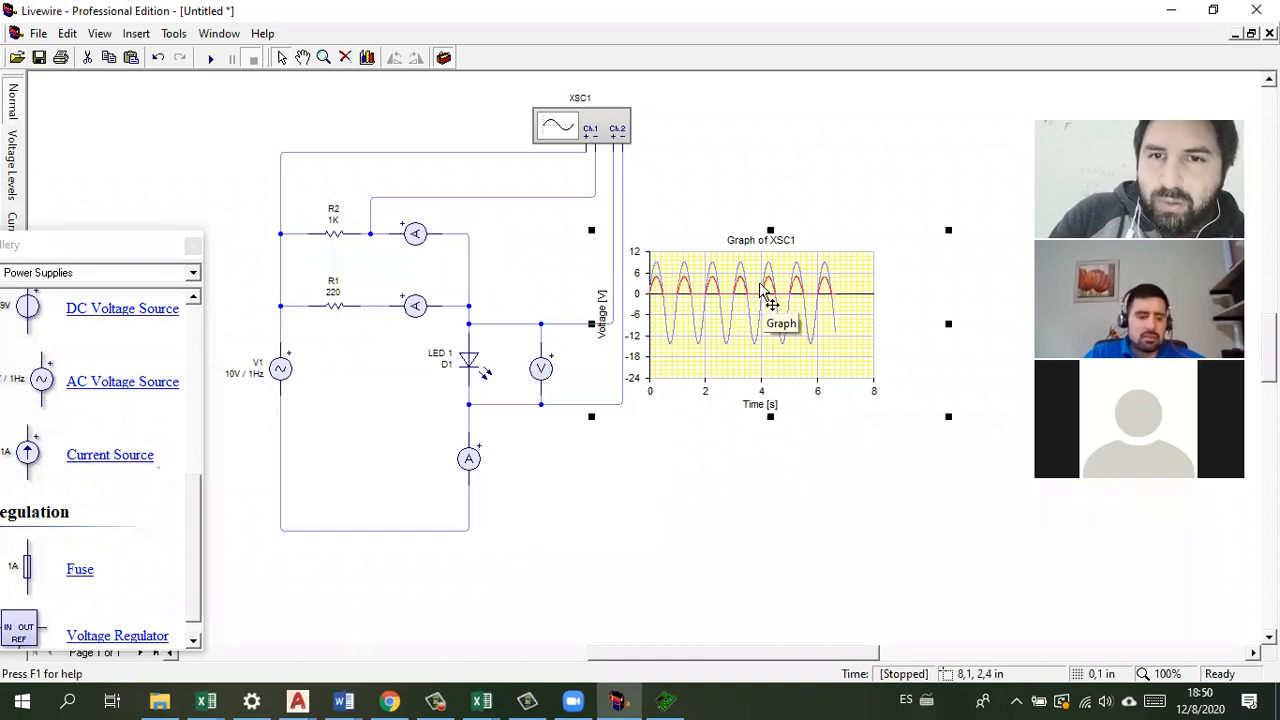
key(Delete)
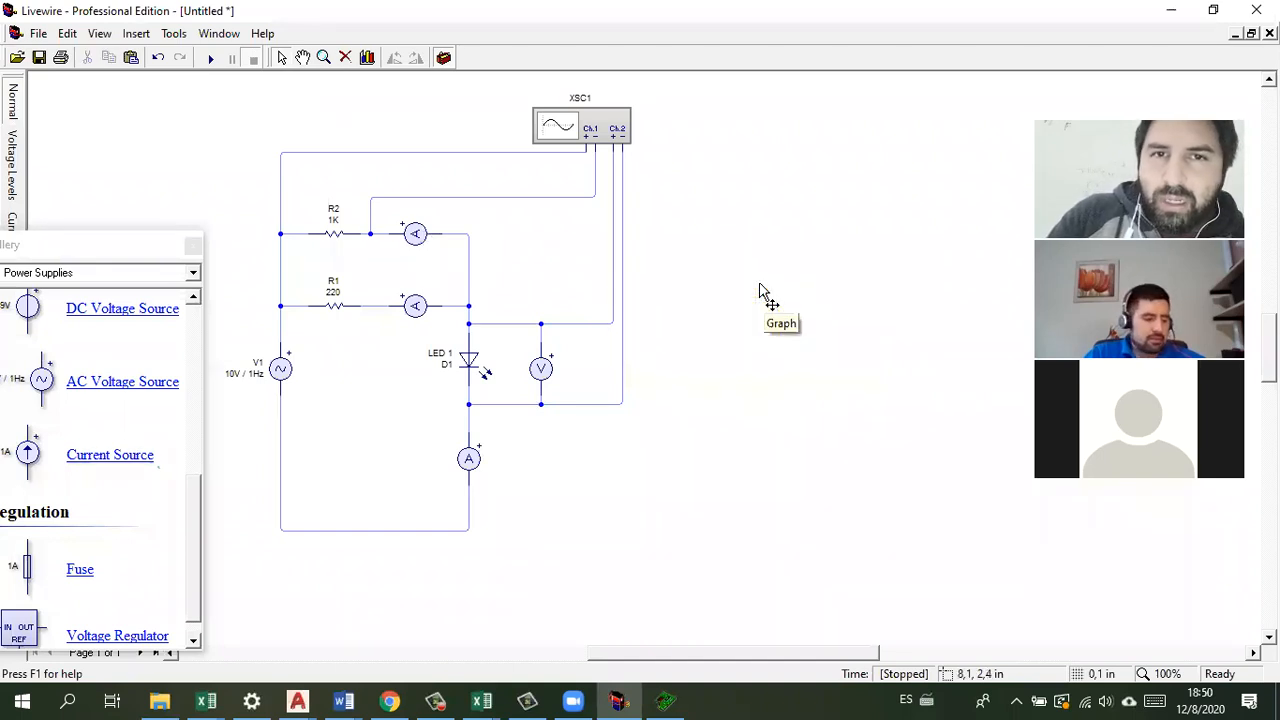
click(194, 246)
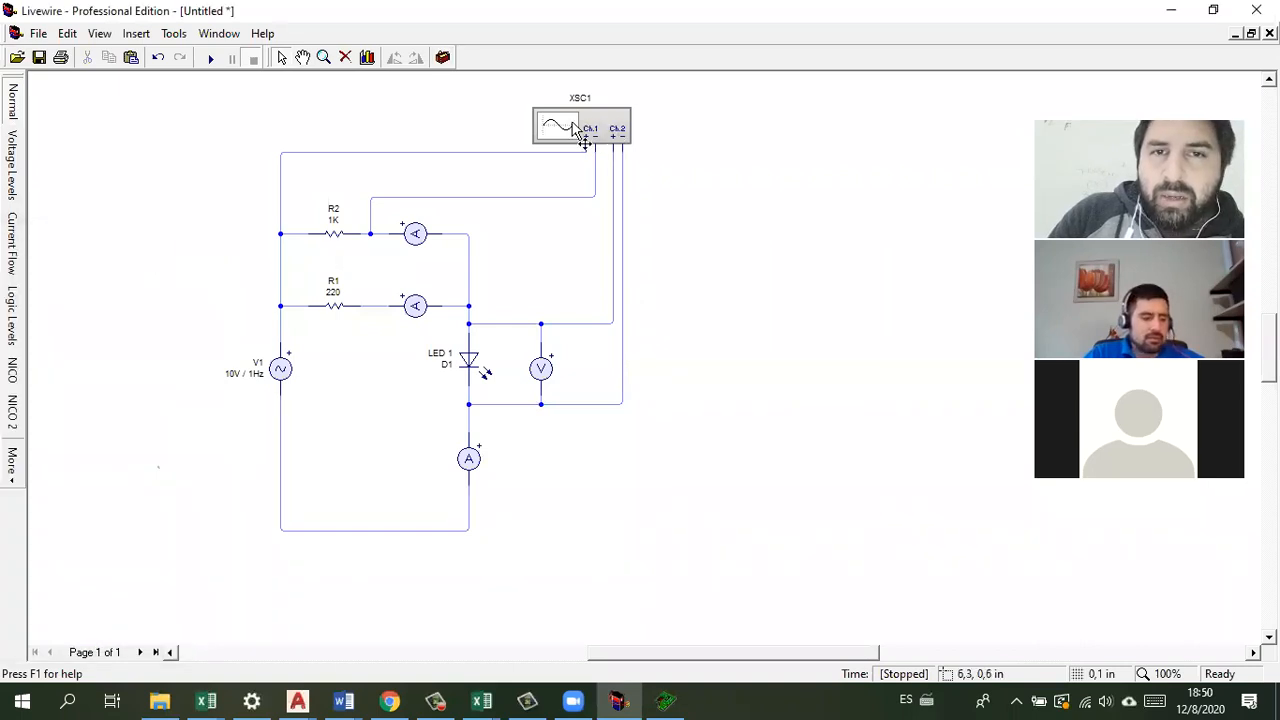
Step: Reopen the component gallery, find the oscilloscope among the Measuring instruments, and close the gallery
click(100, 33)
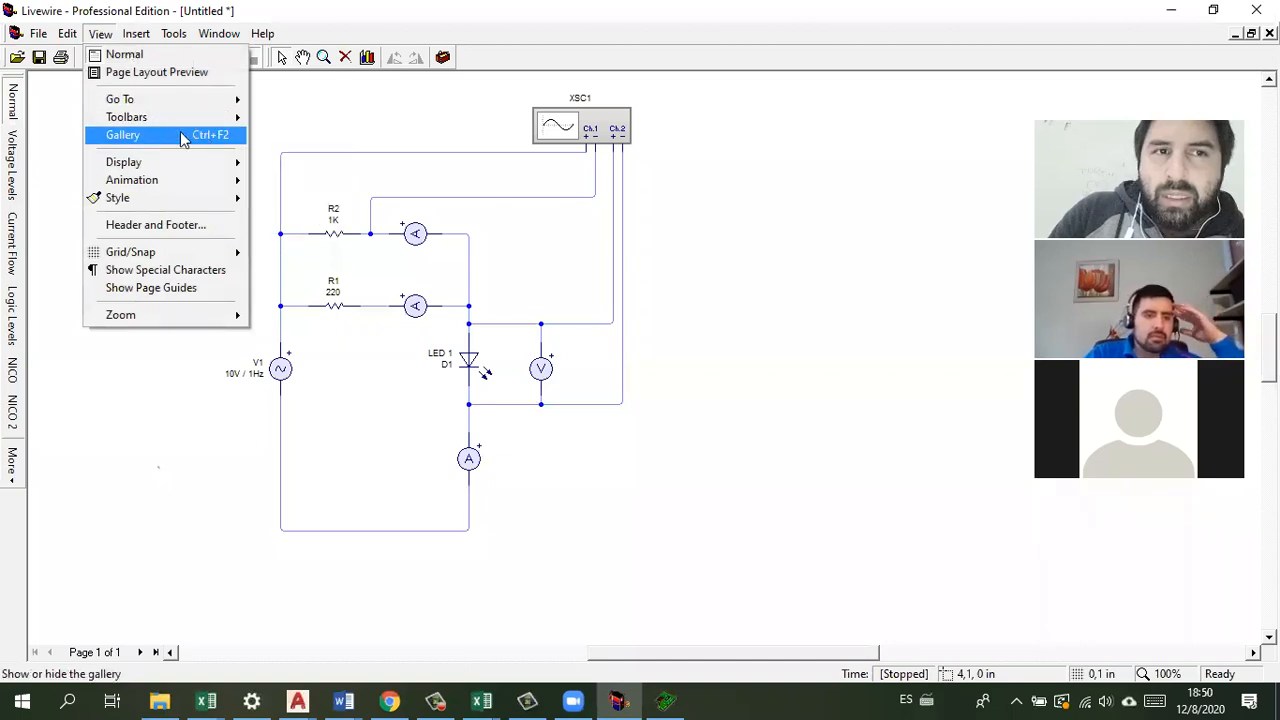
click(198, 138)
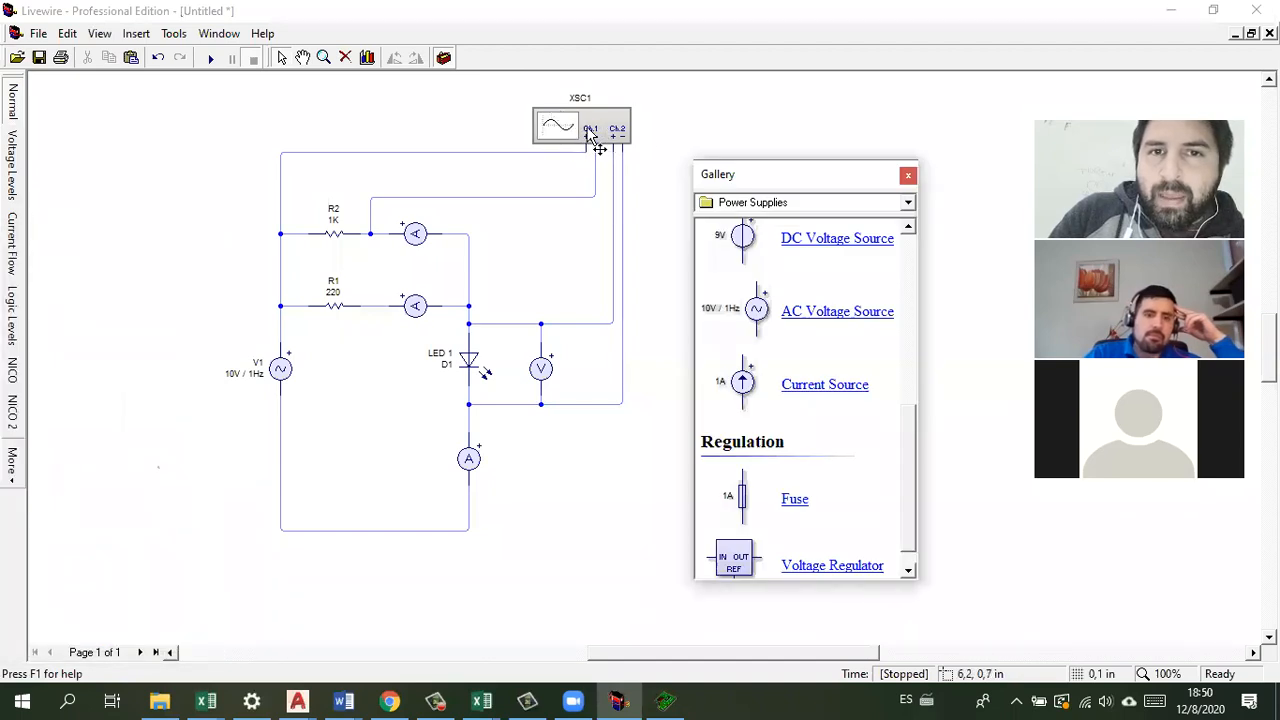
click(908, 203)
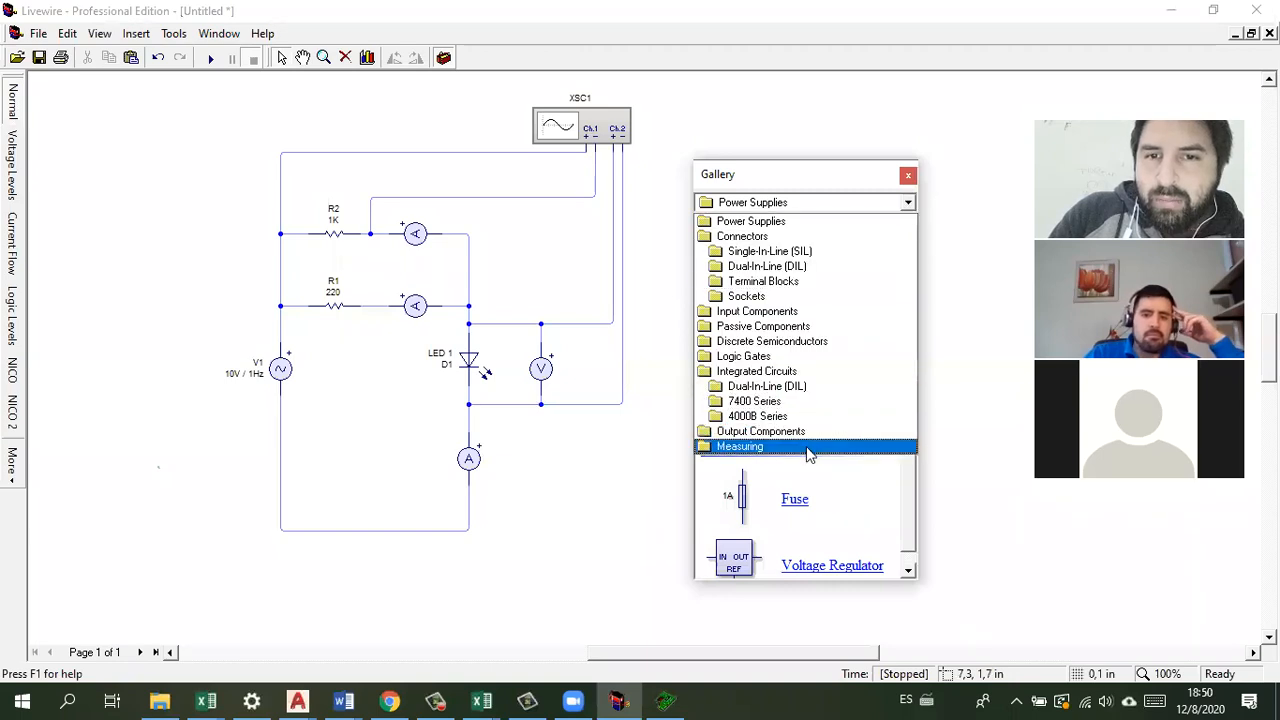
click(810, 446)
scroll(907, 296, down, 2)
scroll(907, 300, up, 2)
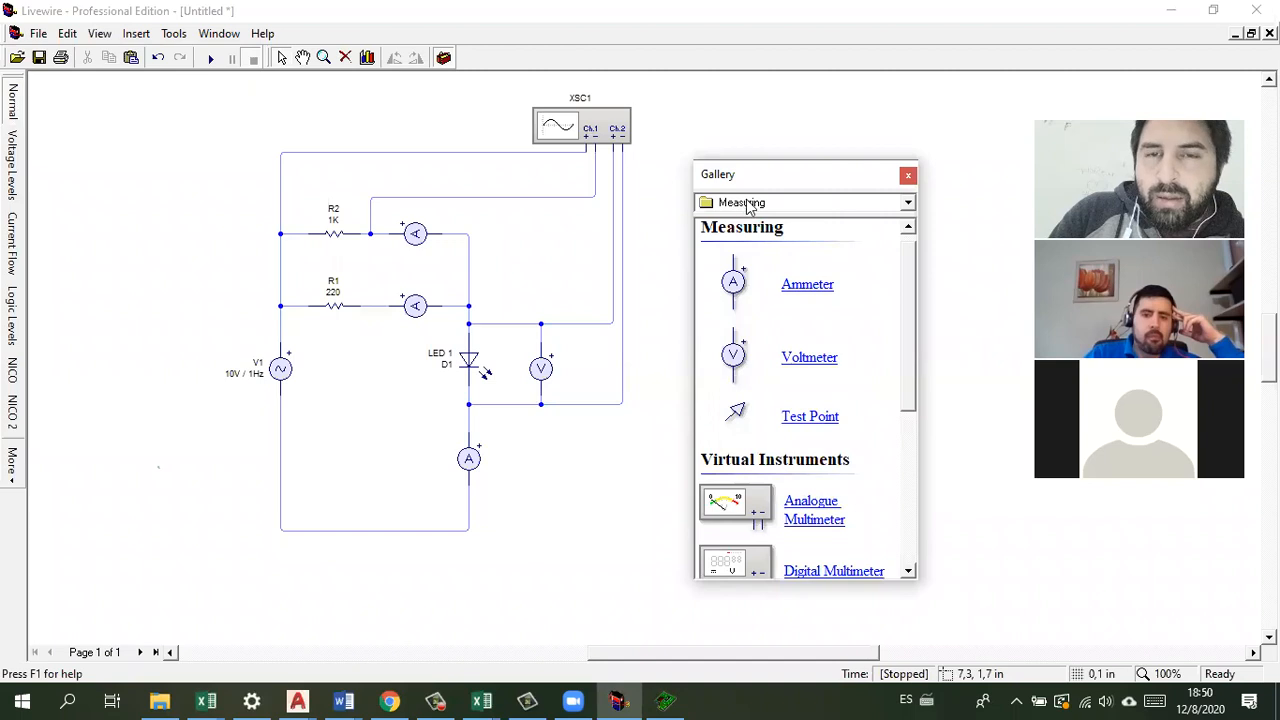
drag(910, 268, 911, 392)
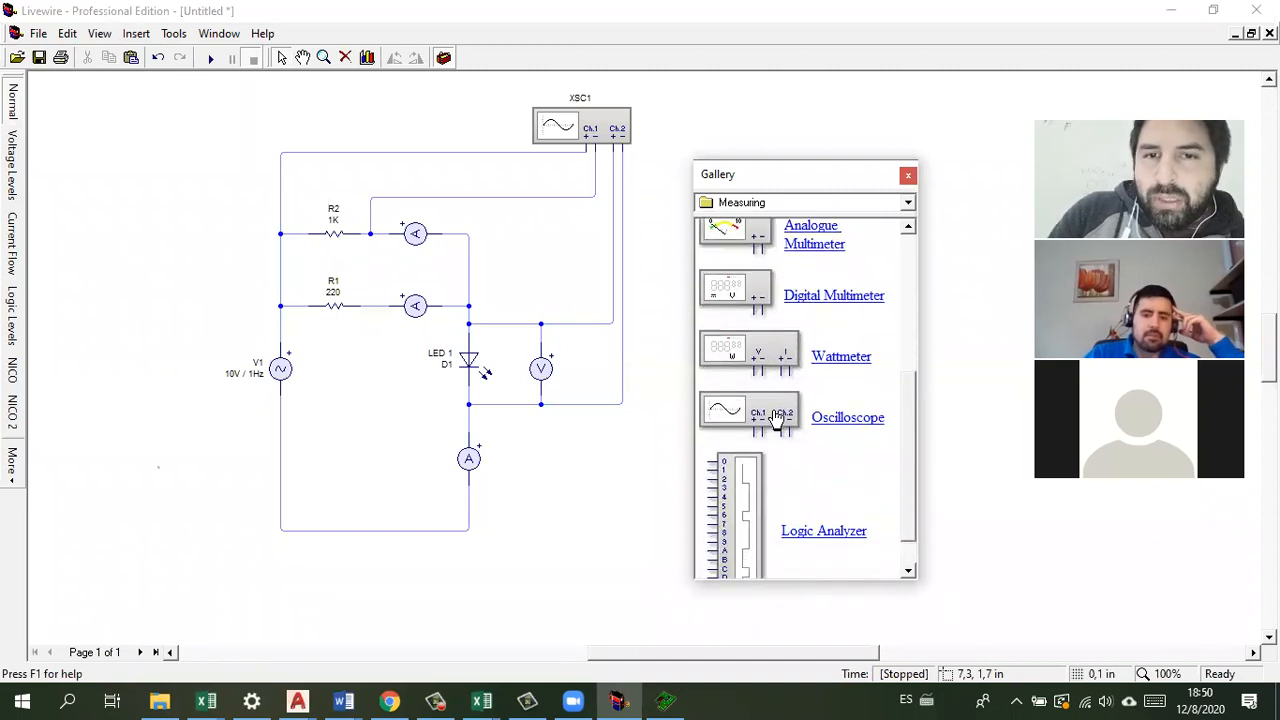
click(908, 175)
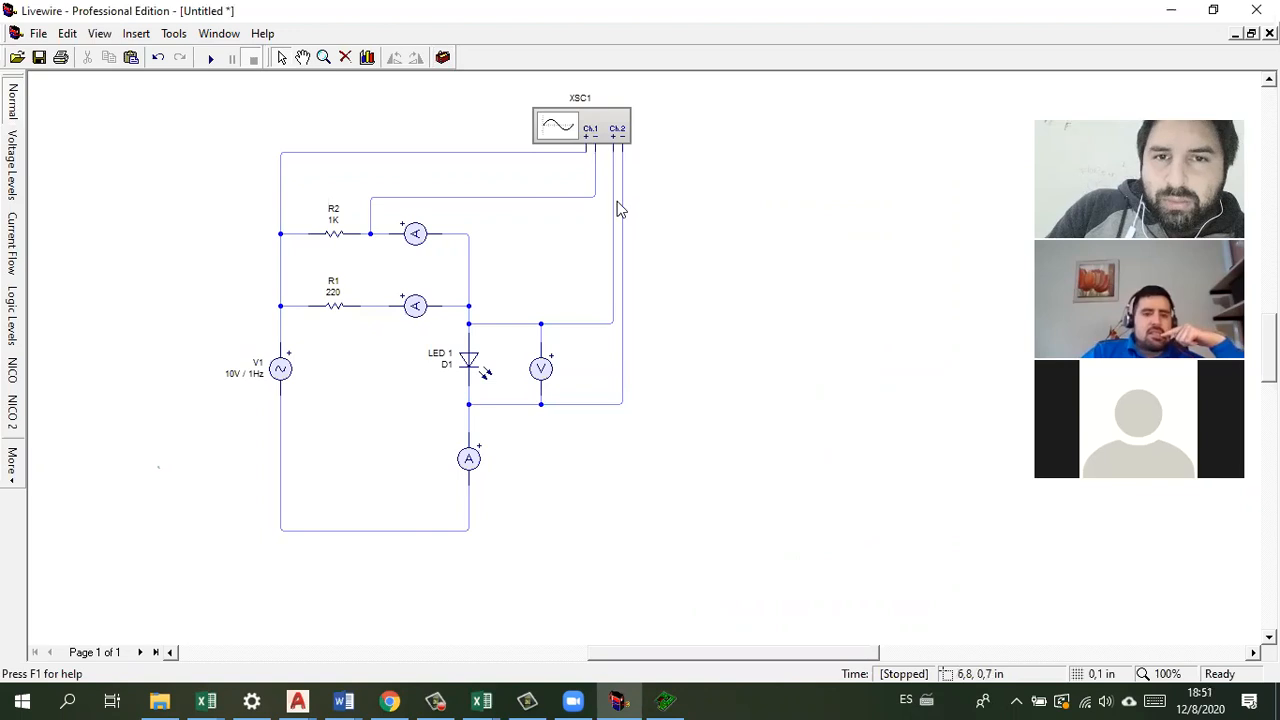
Step: Add a graph for oscilloscope XSC1 and place it beside the circuit, next to the voltmeter
click(597, 128)
right_click(597, 130)
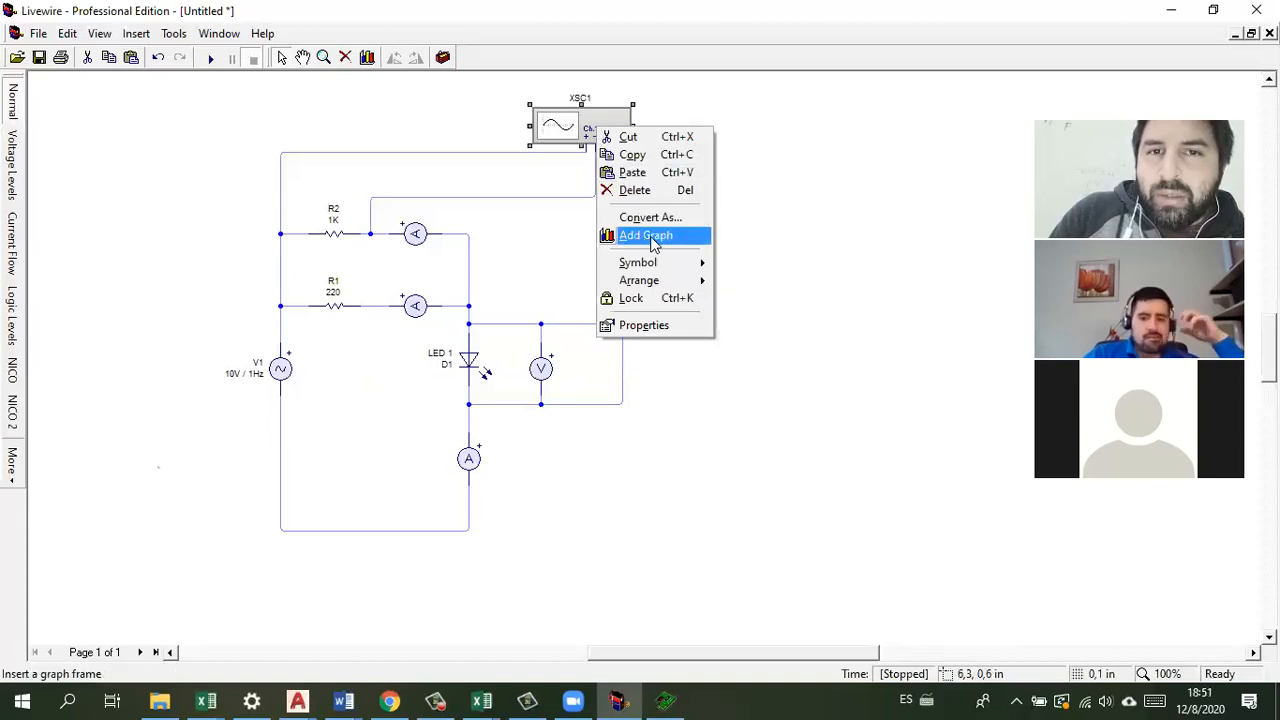
click(652, 238)
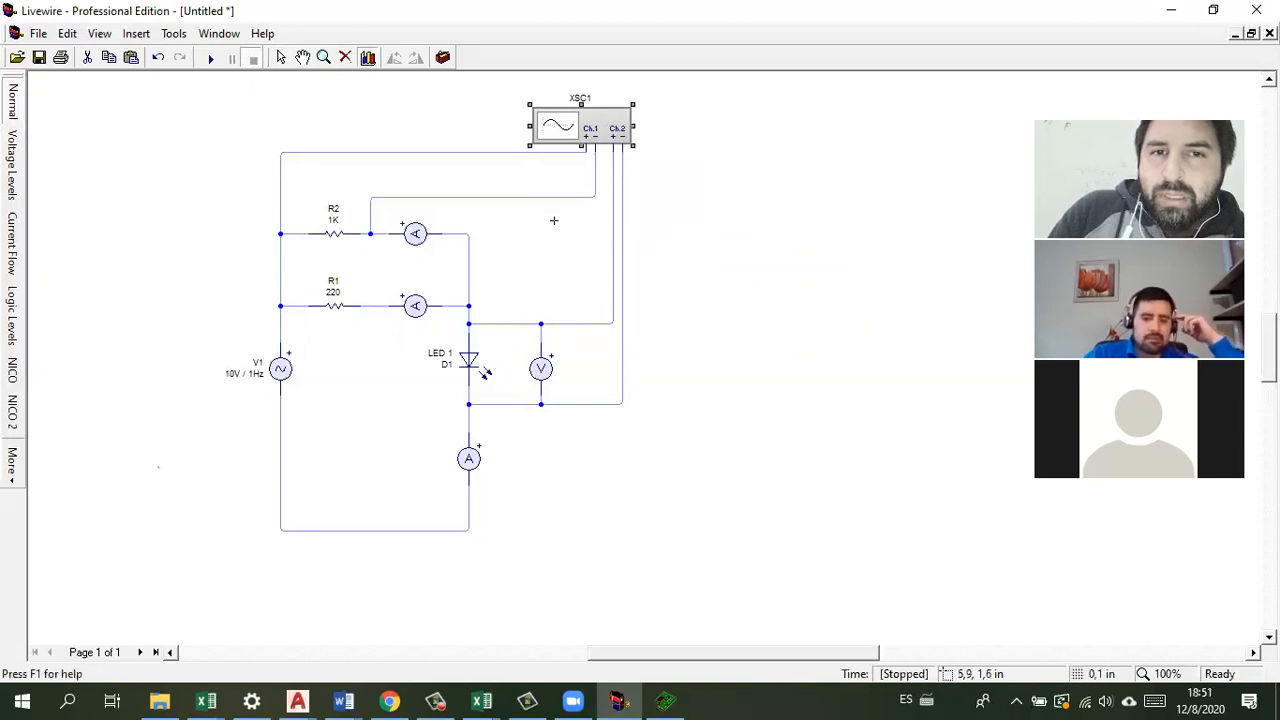
drag(563, 216, 1002, 470)
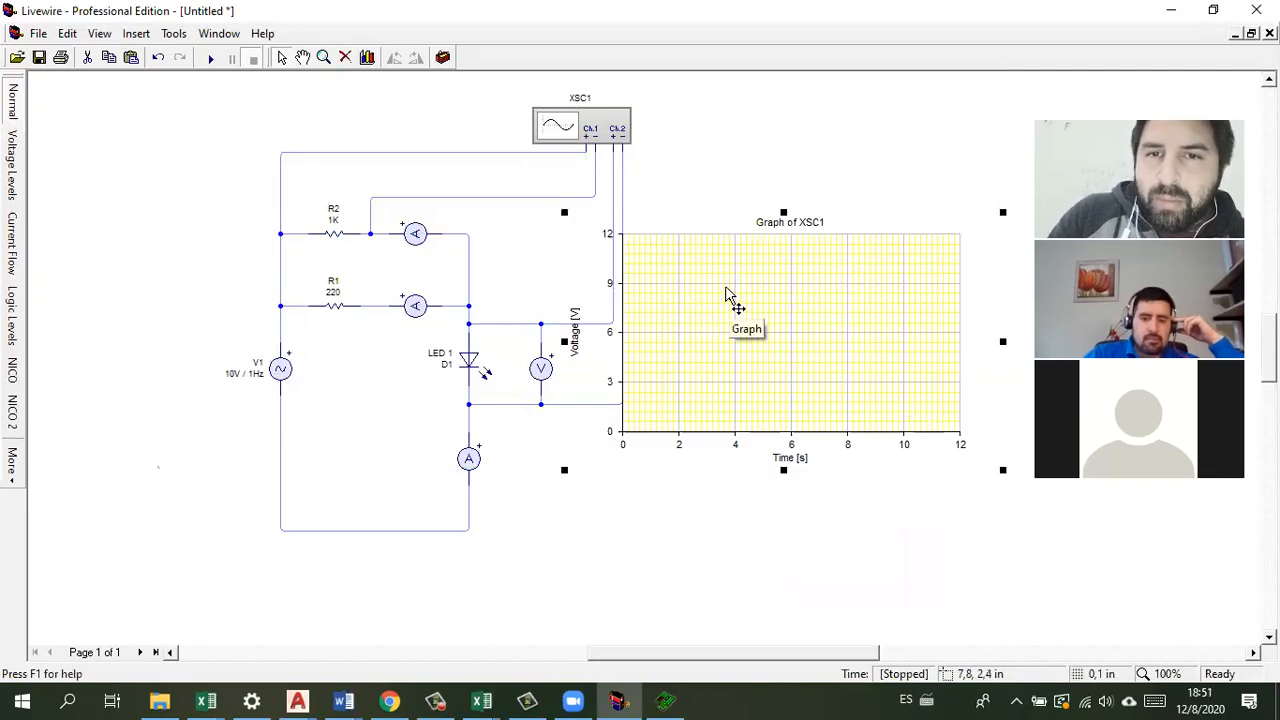
Step: Review the options for activating, clearing and automatically pausing the oscilloscope's graph, and leave them as they are
right_click(727, 293)
mouse_move(785, 299)
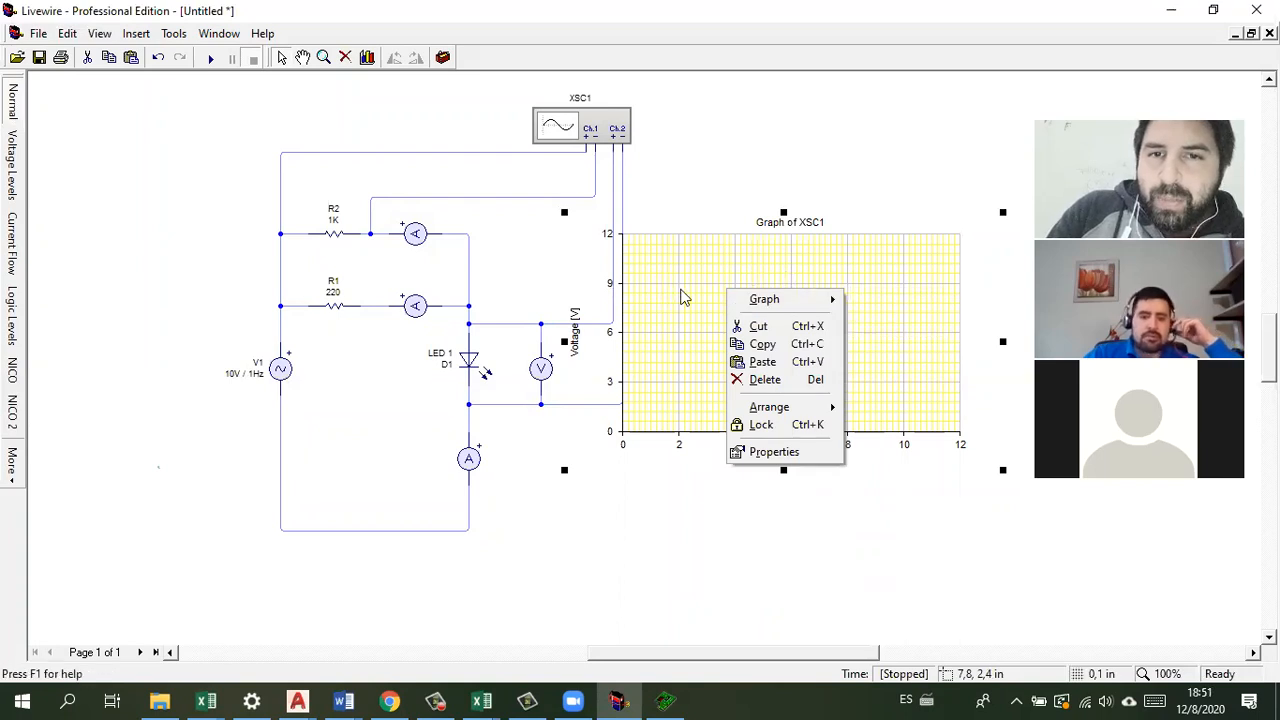
click(699, 284)
right_click(700, 285)
mouse_move(750, 298)
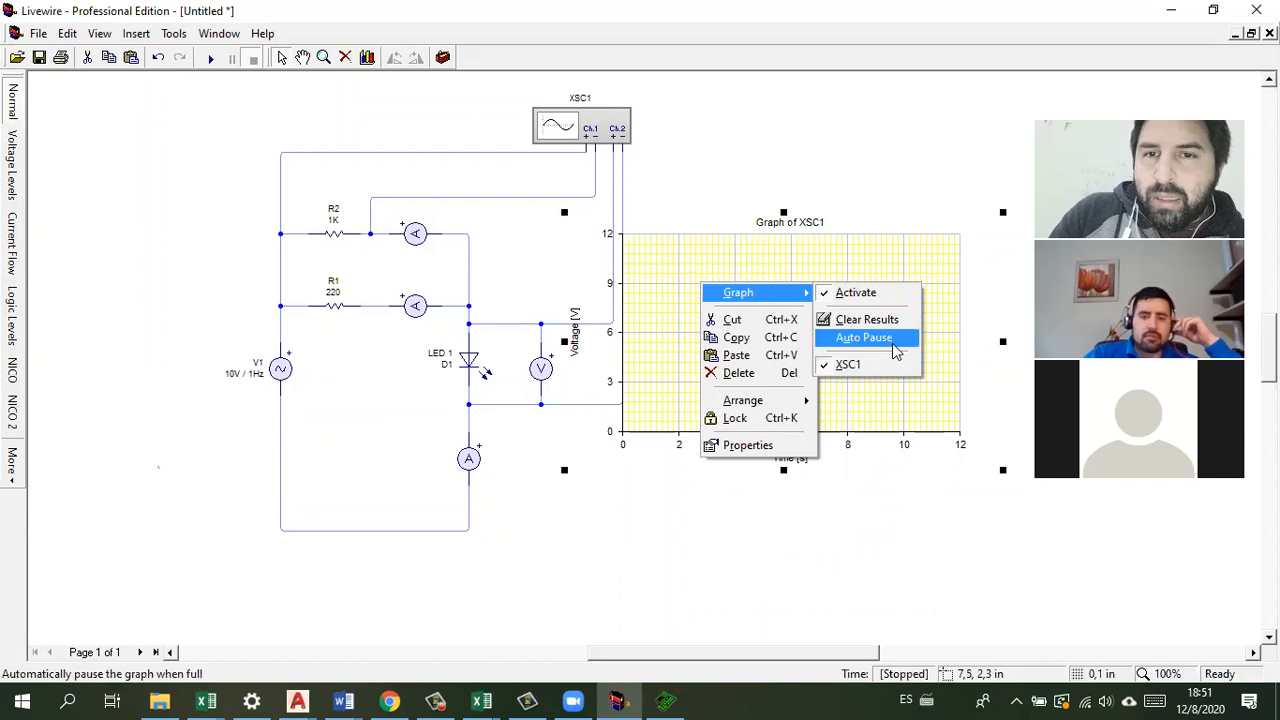
click(642, 292)
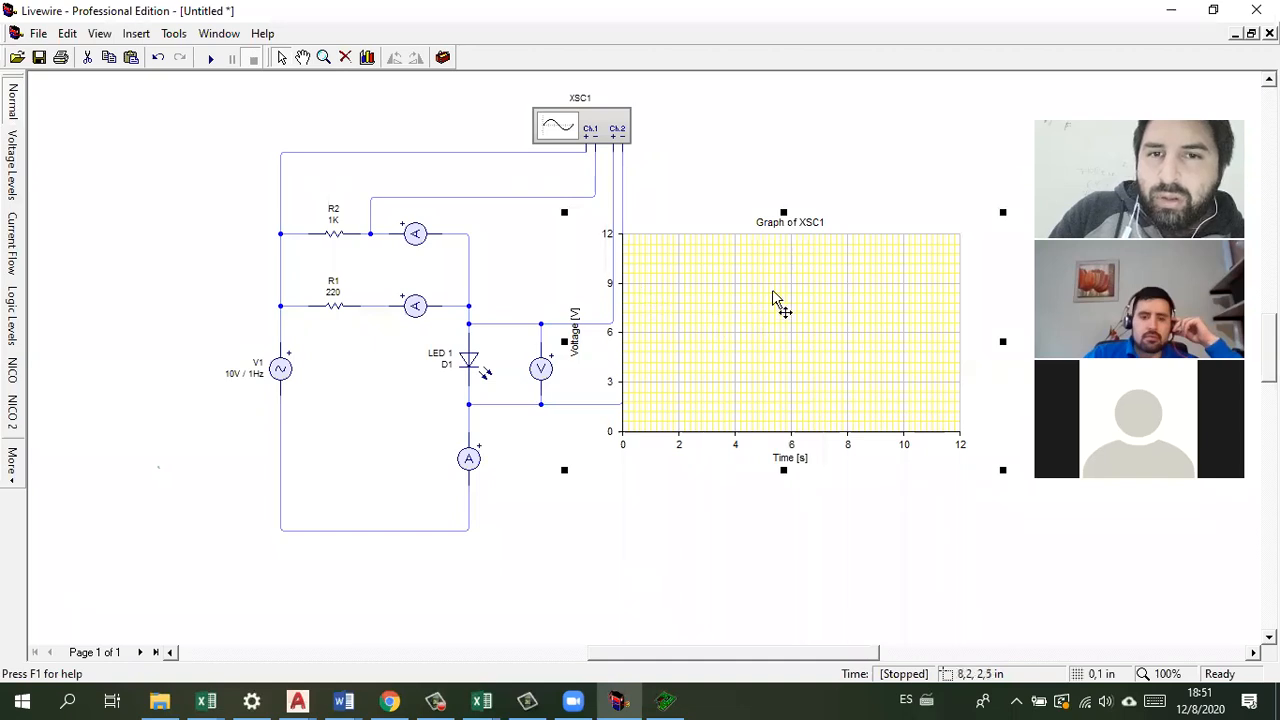
Step: Set the graph's minimum voltage to -12 V and its time scale to 2 s, and apply the properties
double_click(731, 292)
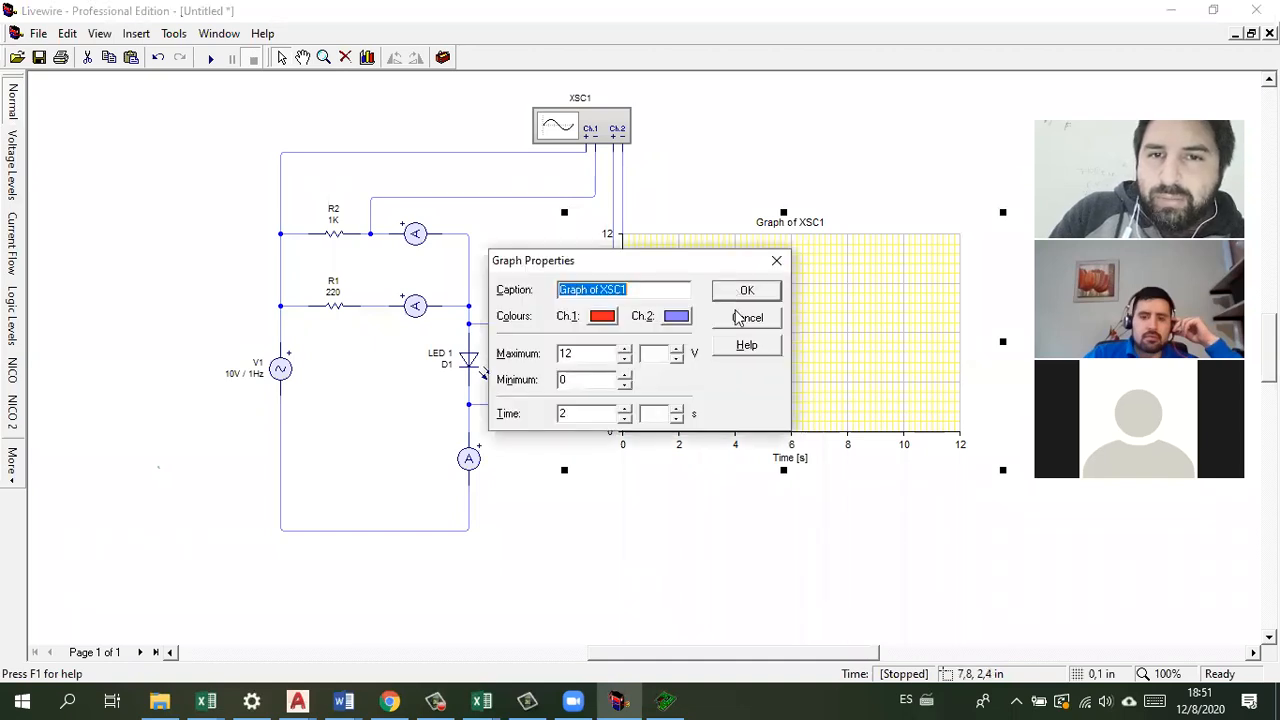
click(624, 375)
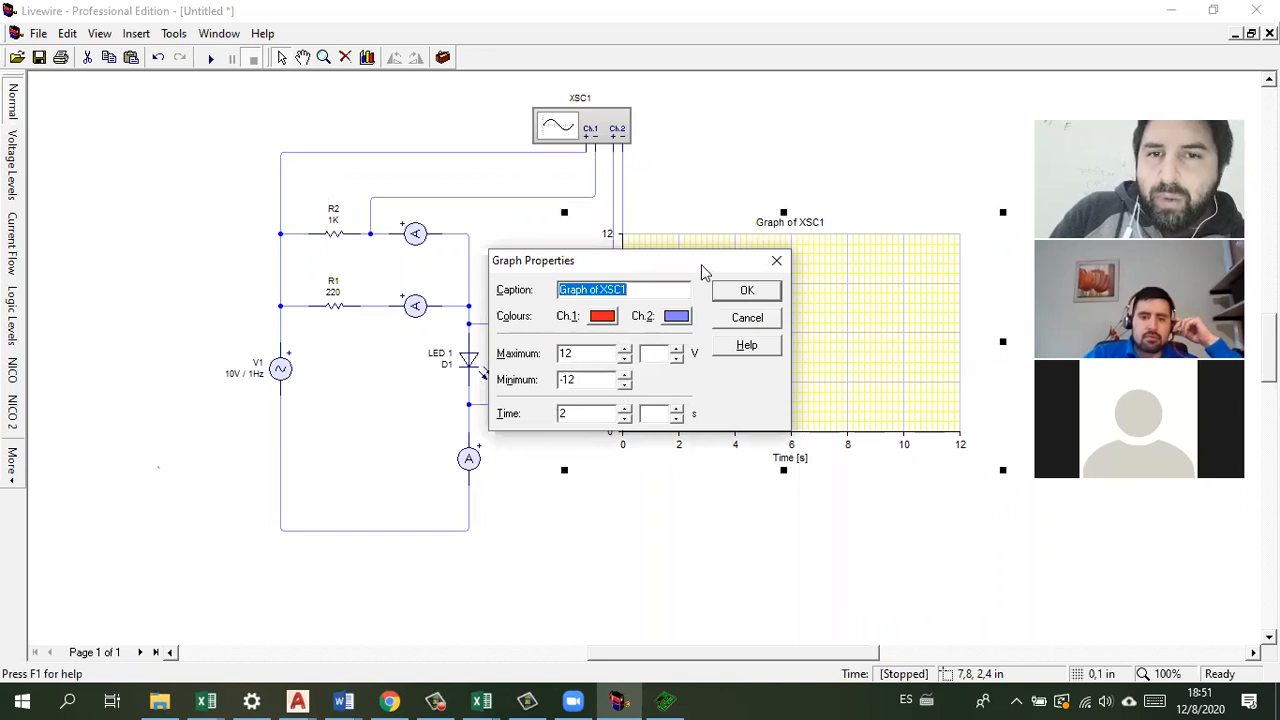
drag(701, 264, 439, 151)
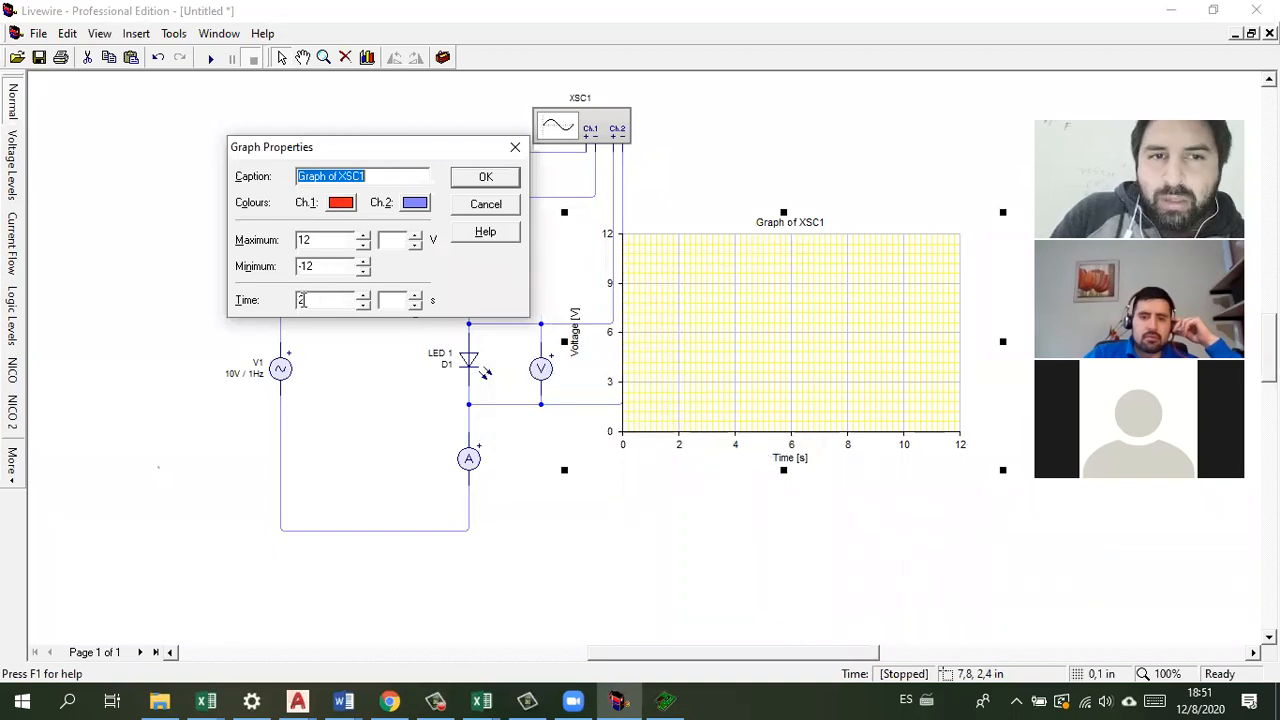
click(415, 304)
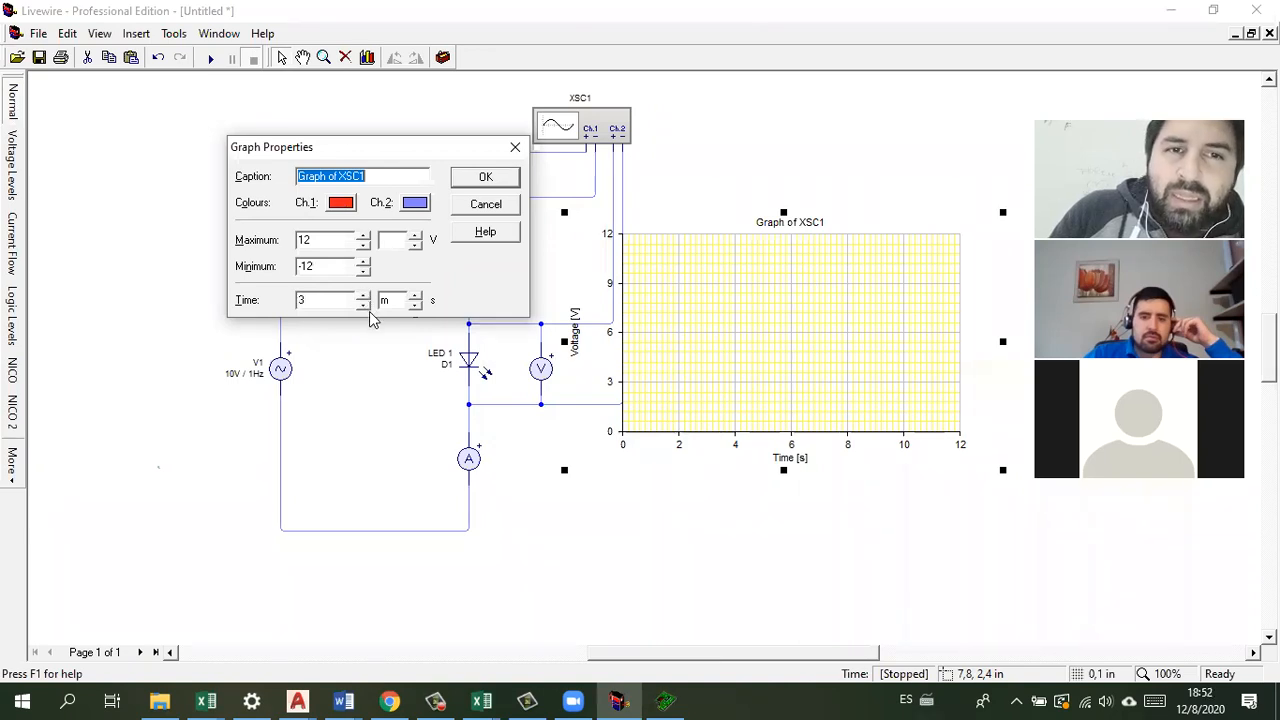
click(364, 306)
click(363, 297)
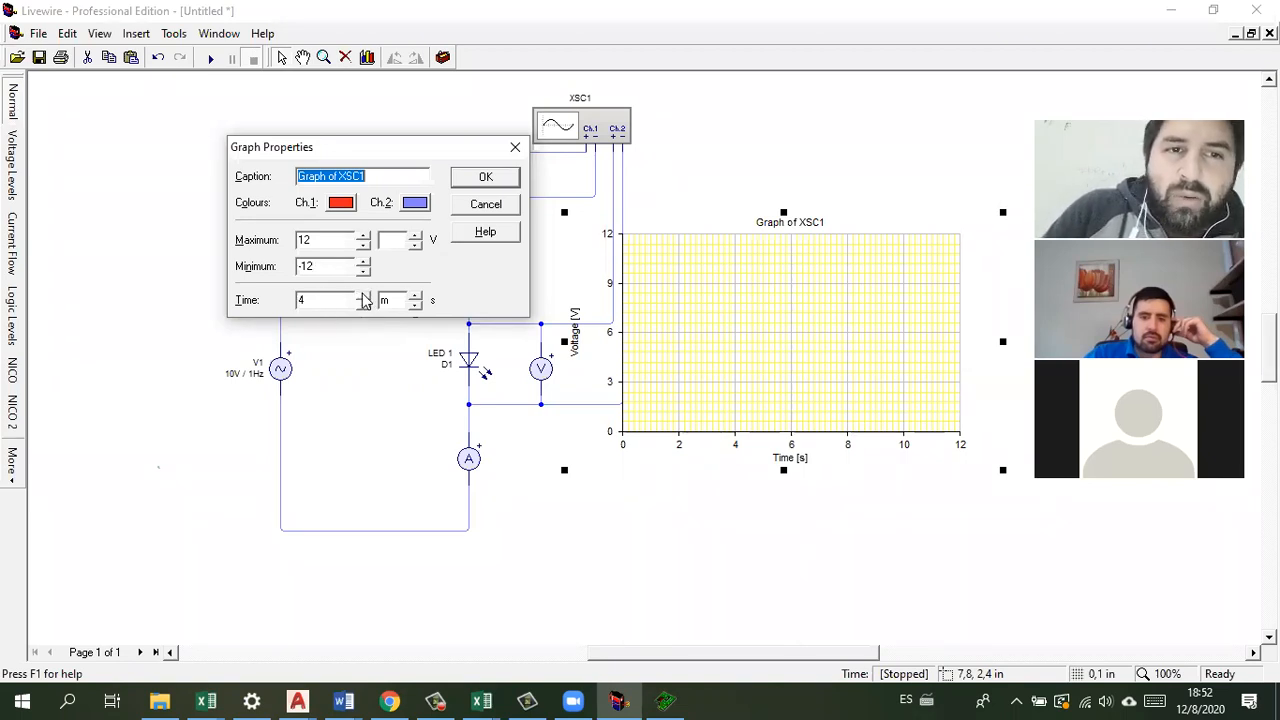
click(364, 306)
click(364, 306)
click(364, 297)
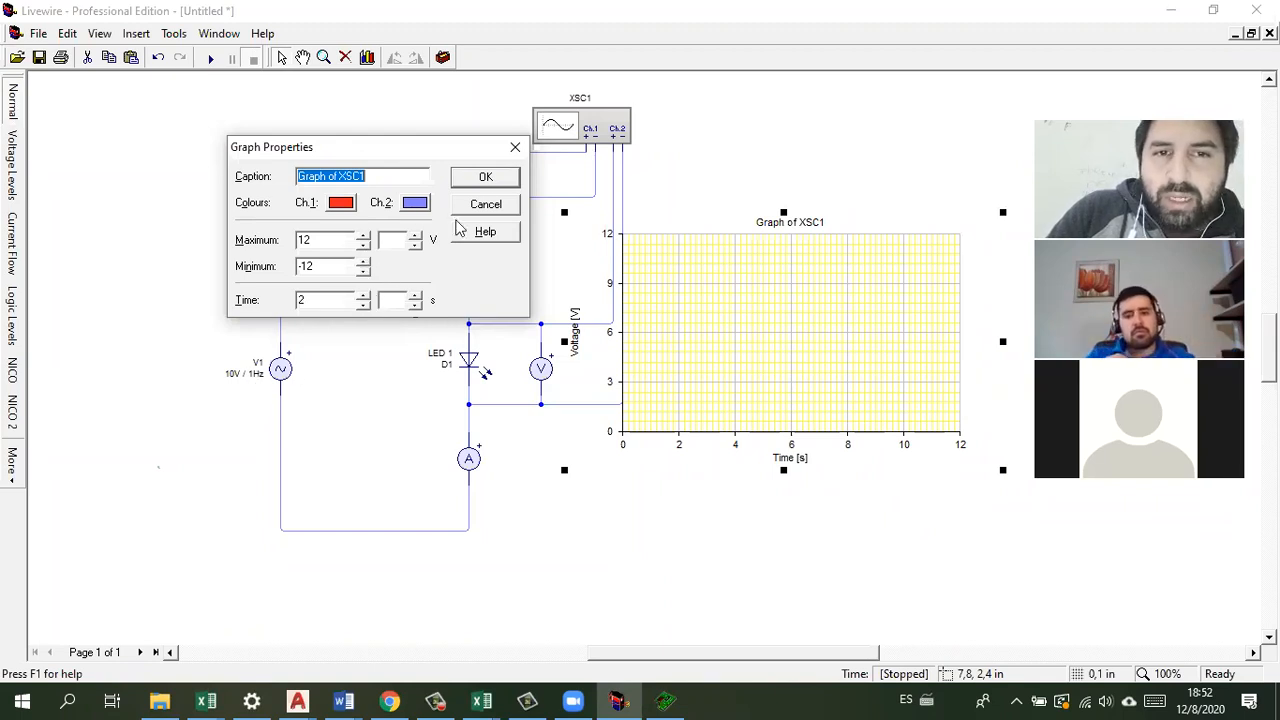
click(494, 180)
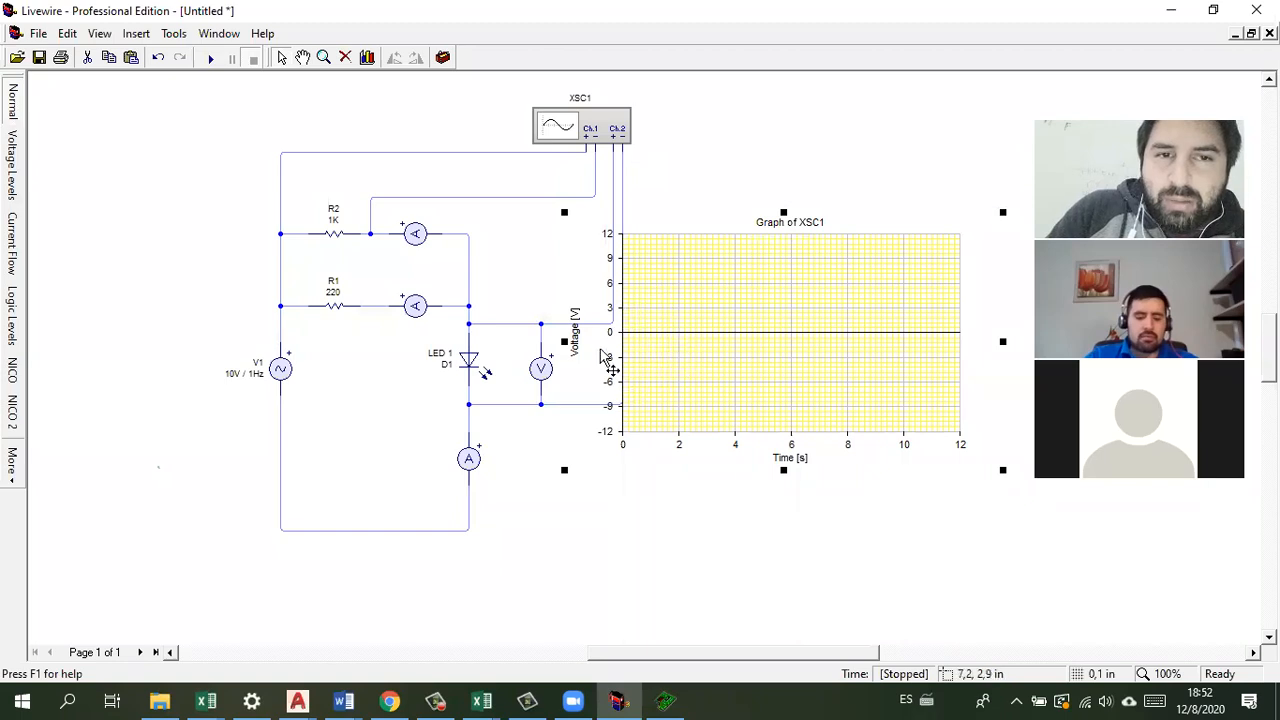
Step: Run and stop the simulation, and examine the waveforms of both oscilloscope channels on the graph
click(212, 62)
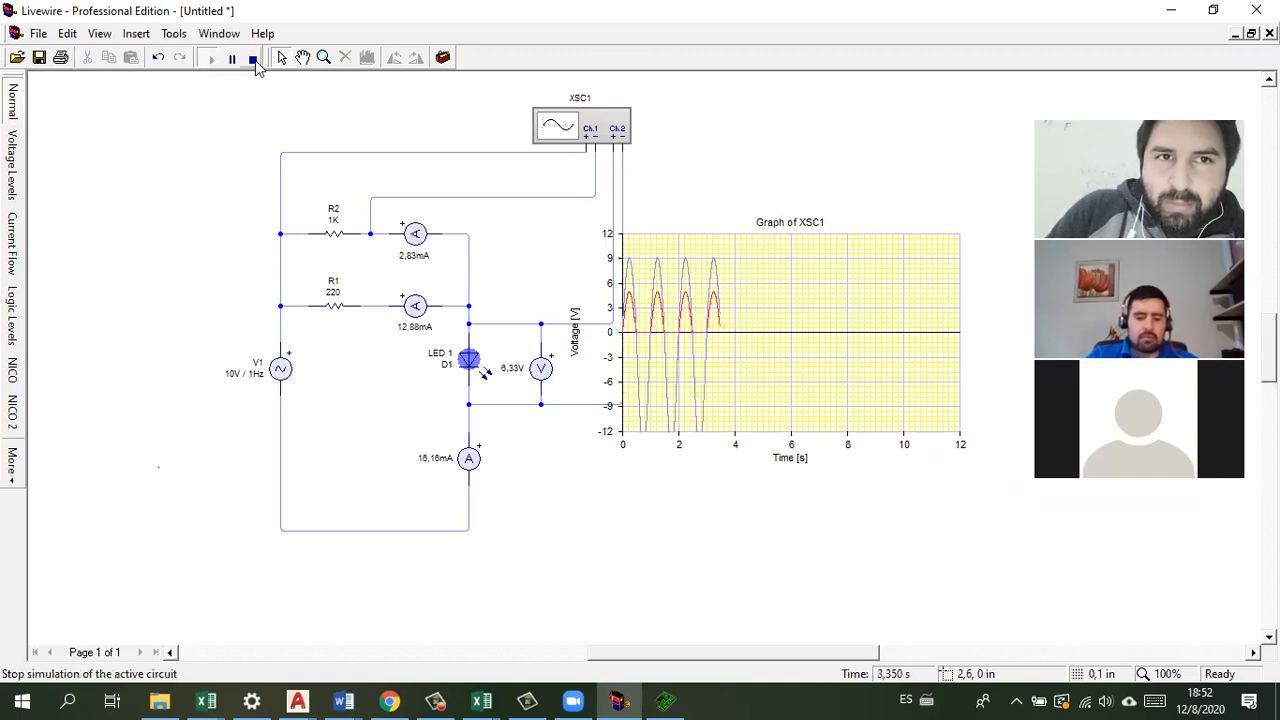
click(253, 58)
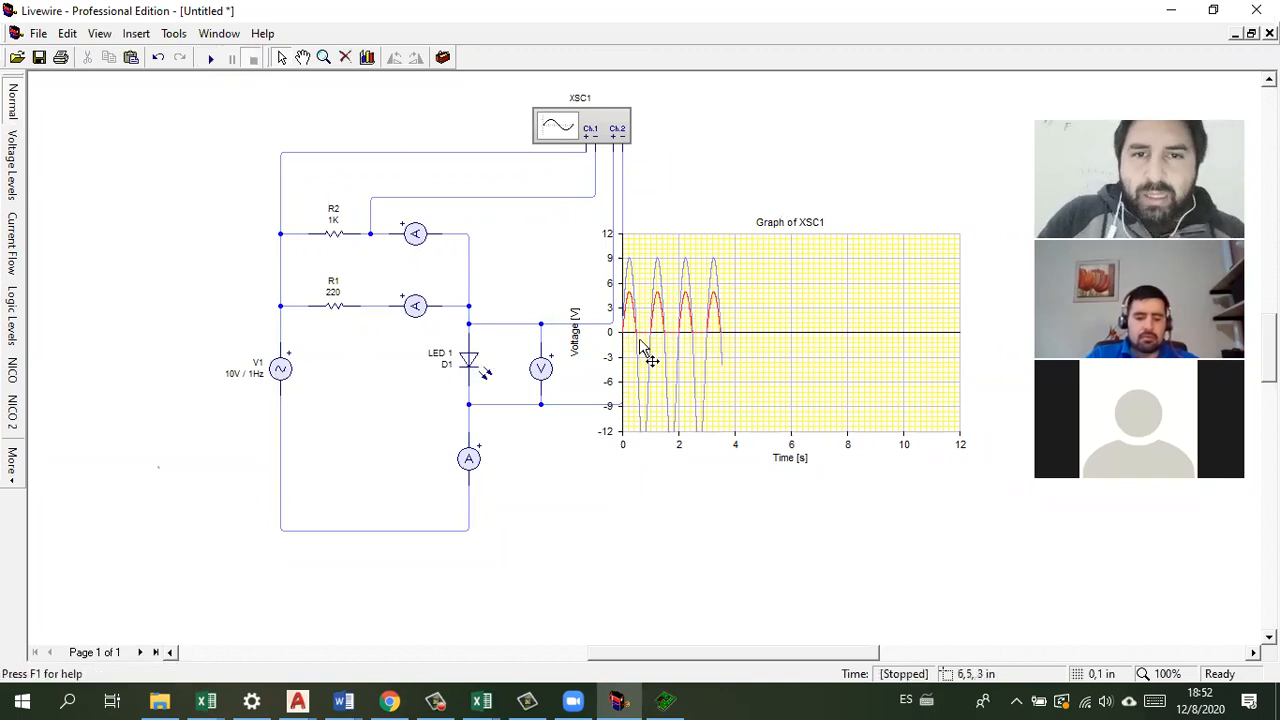
scroll(661, 341, up, 1)
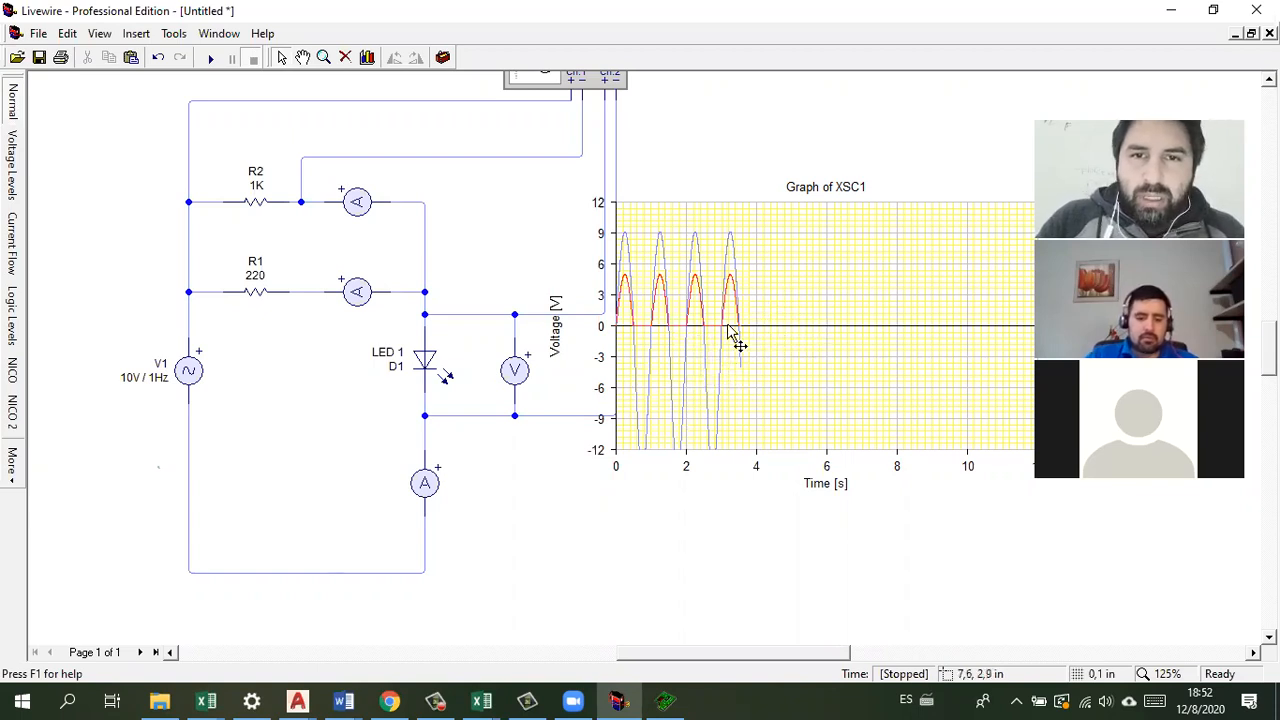
scroll(831, 314, up, 1)
scroll(837, 289, up, 1)
scroll(838, 271, up, 4)
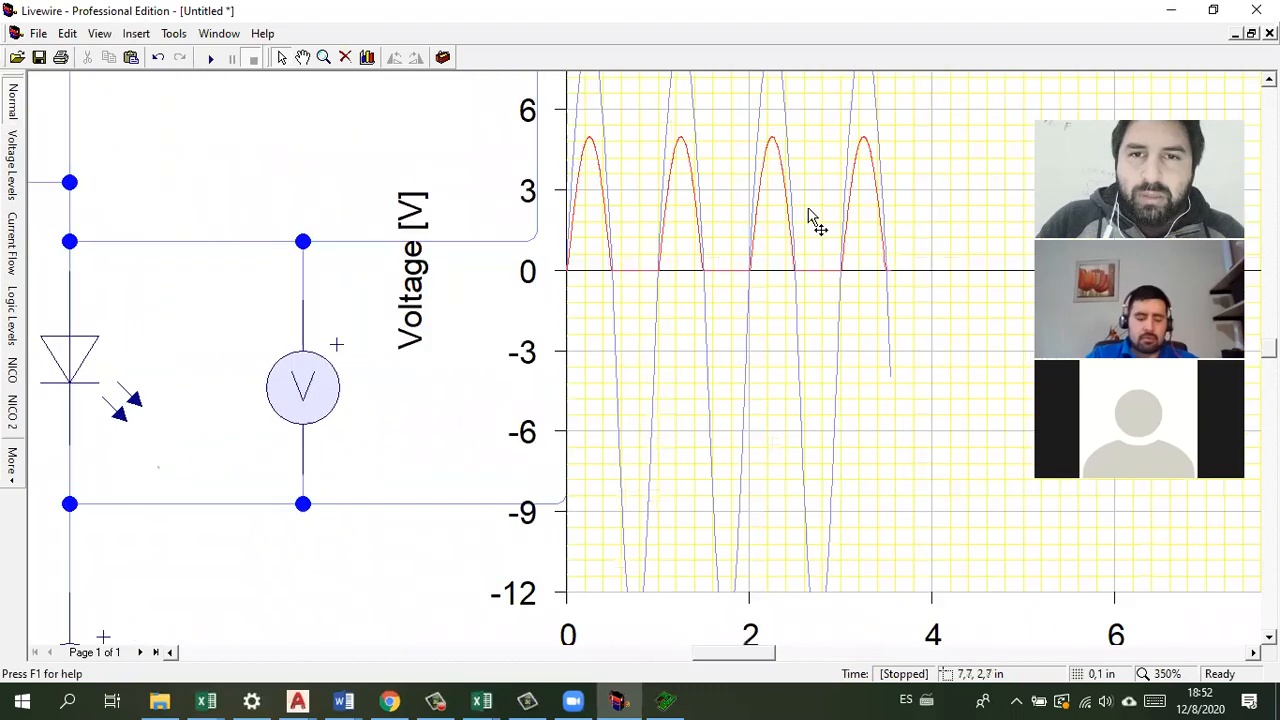
scroll(716, 218, down, 5)
scroll(716, 218, down, 1)
scroll(700, 262, up, 3)
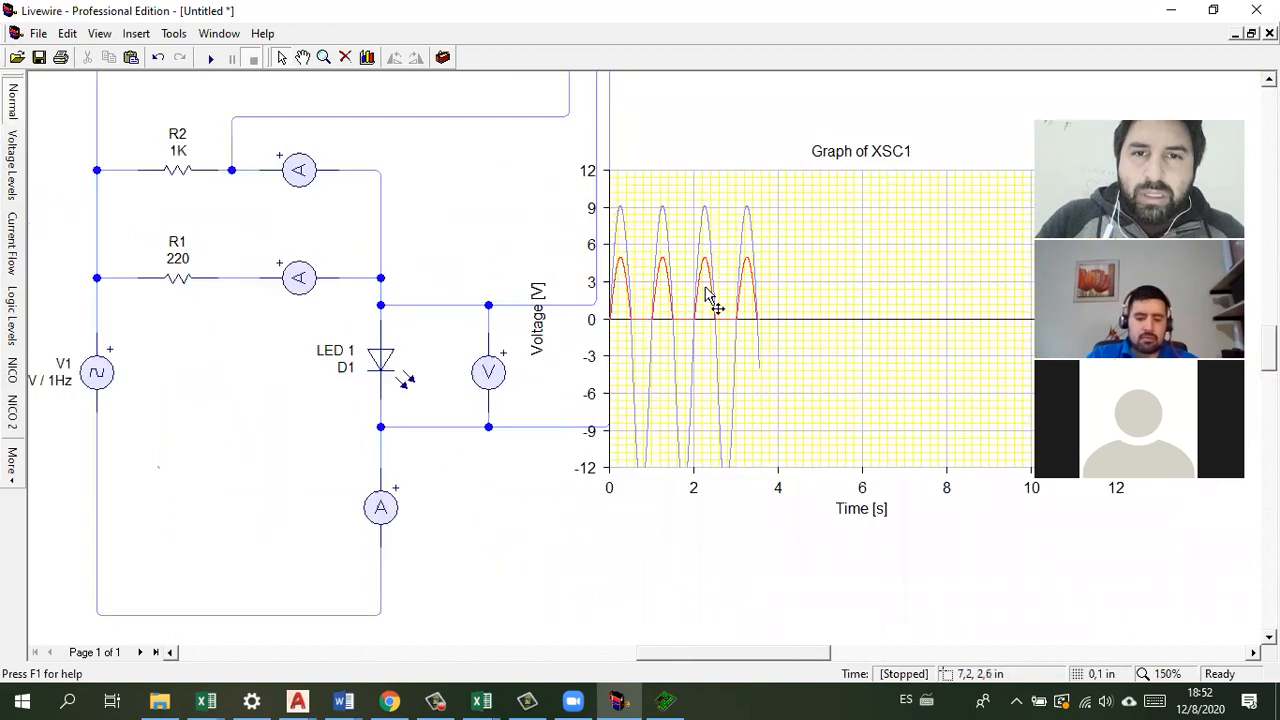
scroll(740, 253, down, 1)
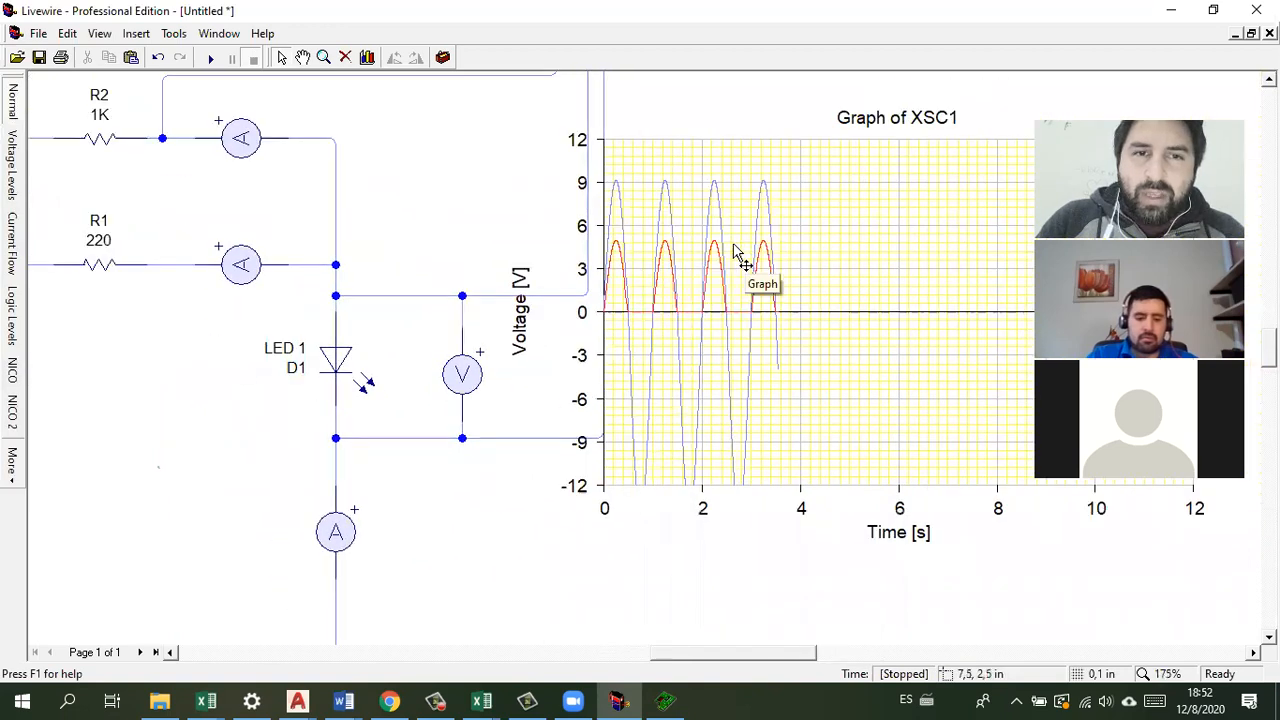
scroll(191, 371, down, 1)
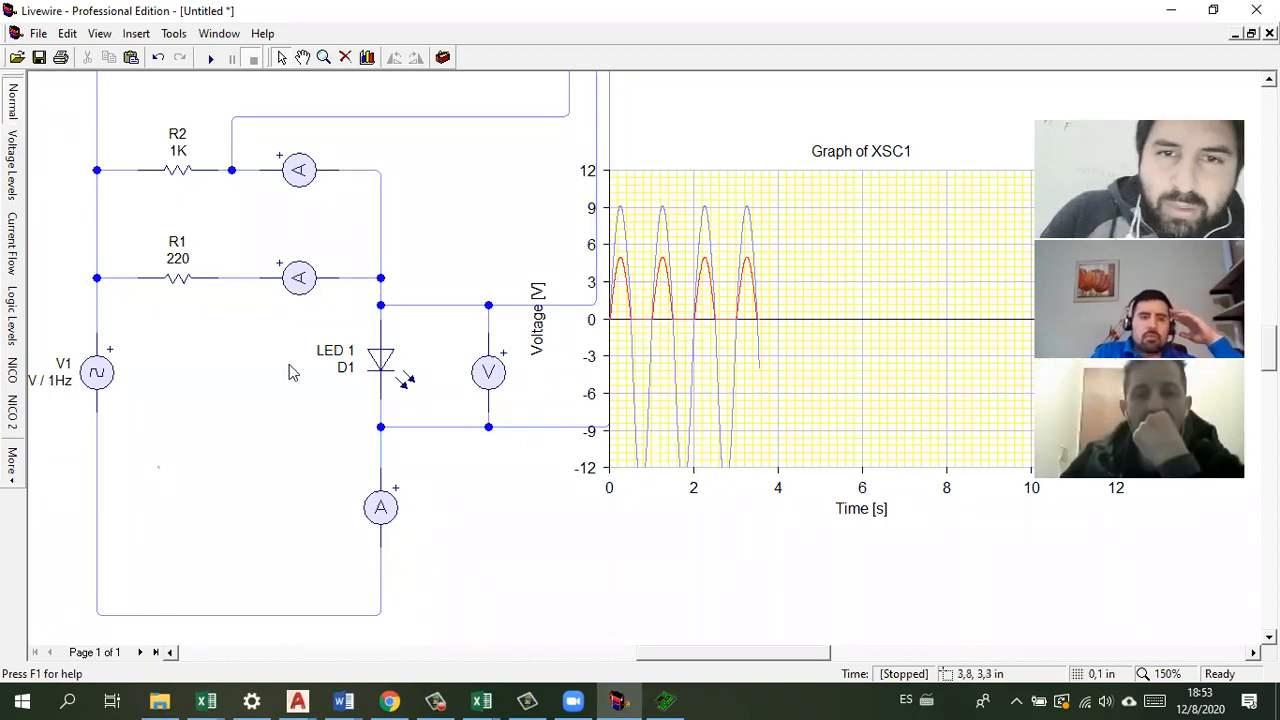
scroll(472, 228, down, 1)
scroll(480, 240, up, 2)
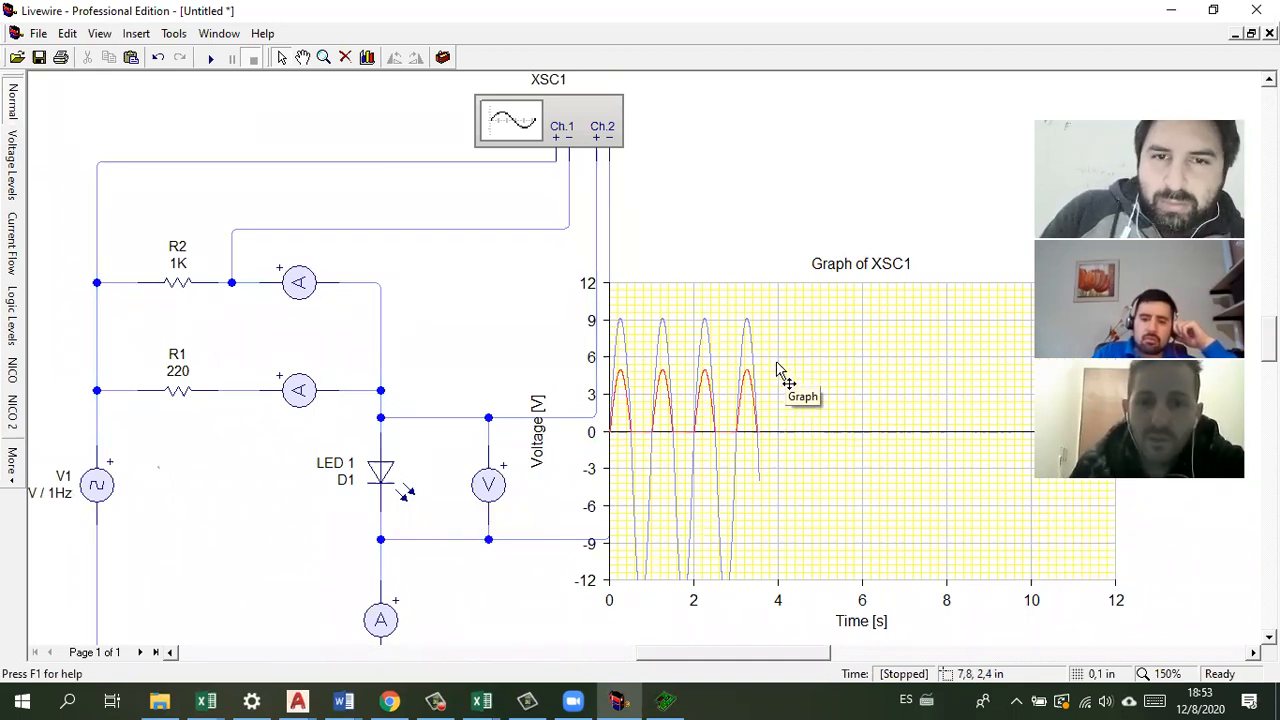
scroll(783, 370, down, 2)
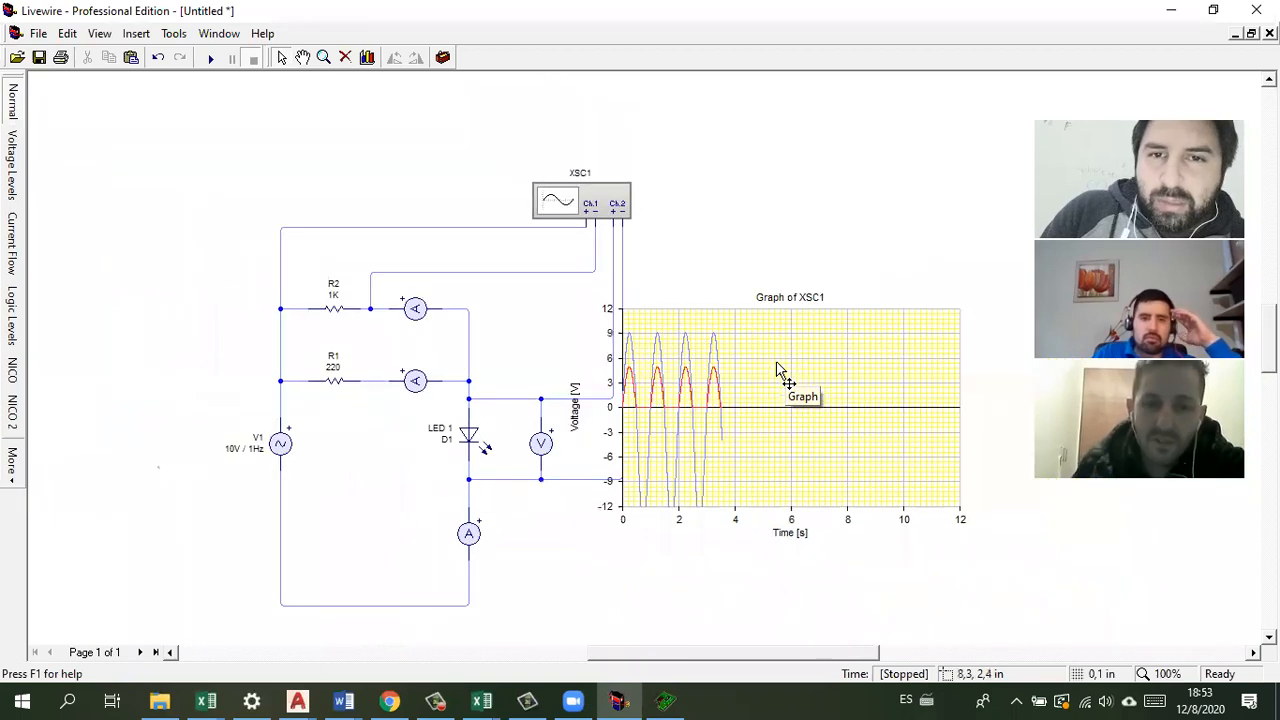
scroll(772, 378, up, 1)
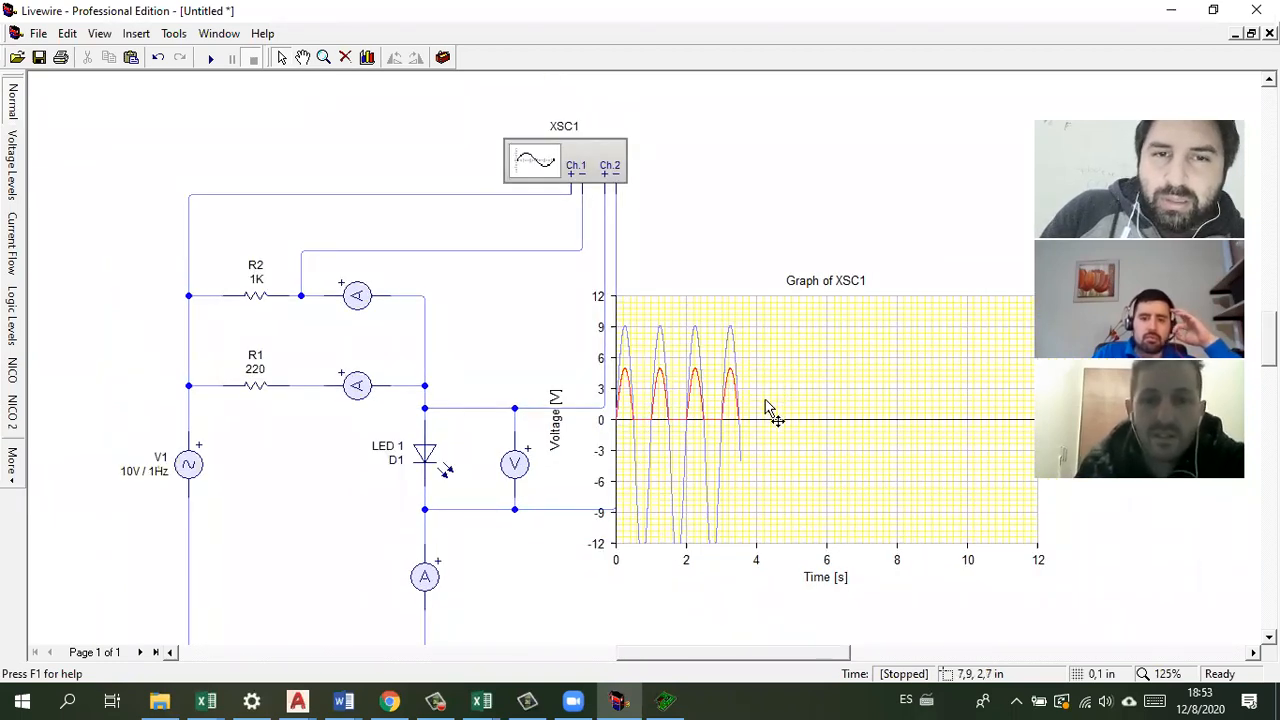
Step: Delete the graph and the oscilloscope XSC1 together with its connections
click(768, 402)
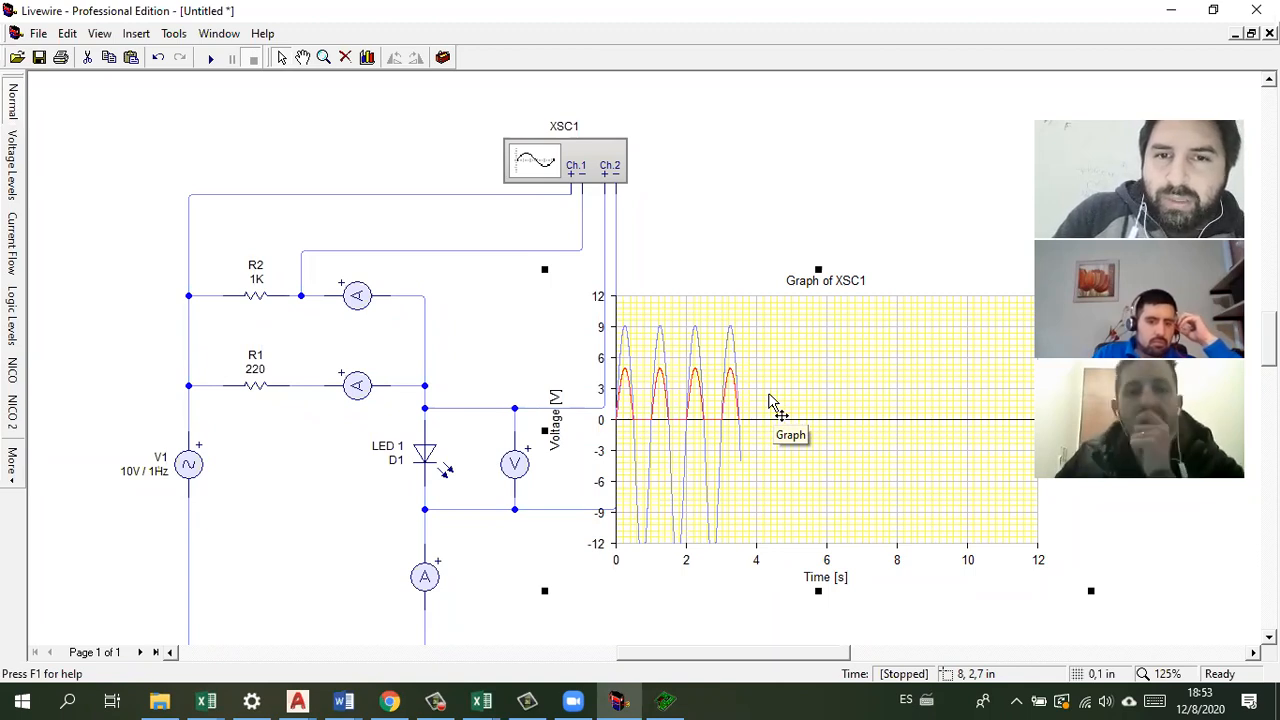
key(Delete)
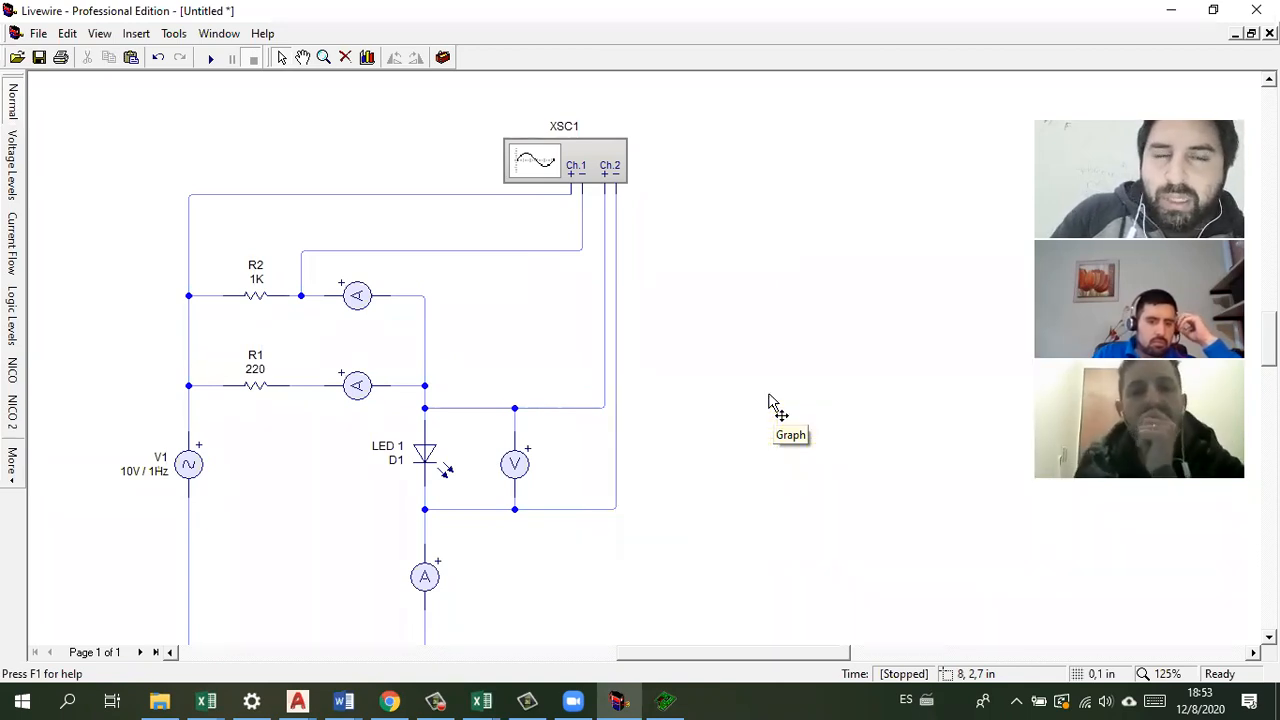
drag(646, 131, 482, 183)
key(Delete)
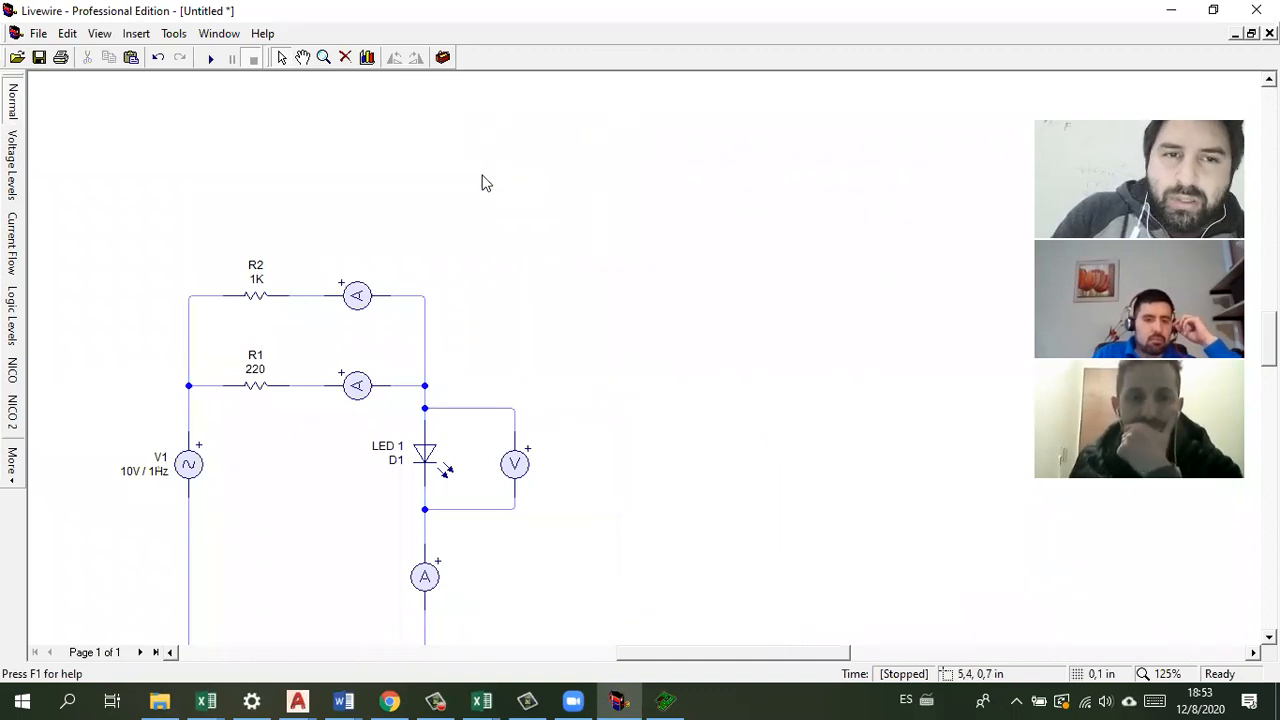
Step: Delete the voltmeter across the LED and the ammeter in series below it
scroll(614, 423, up, 1)
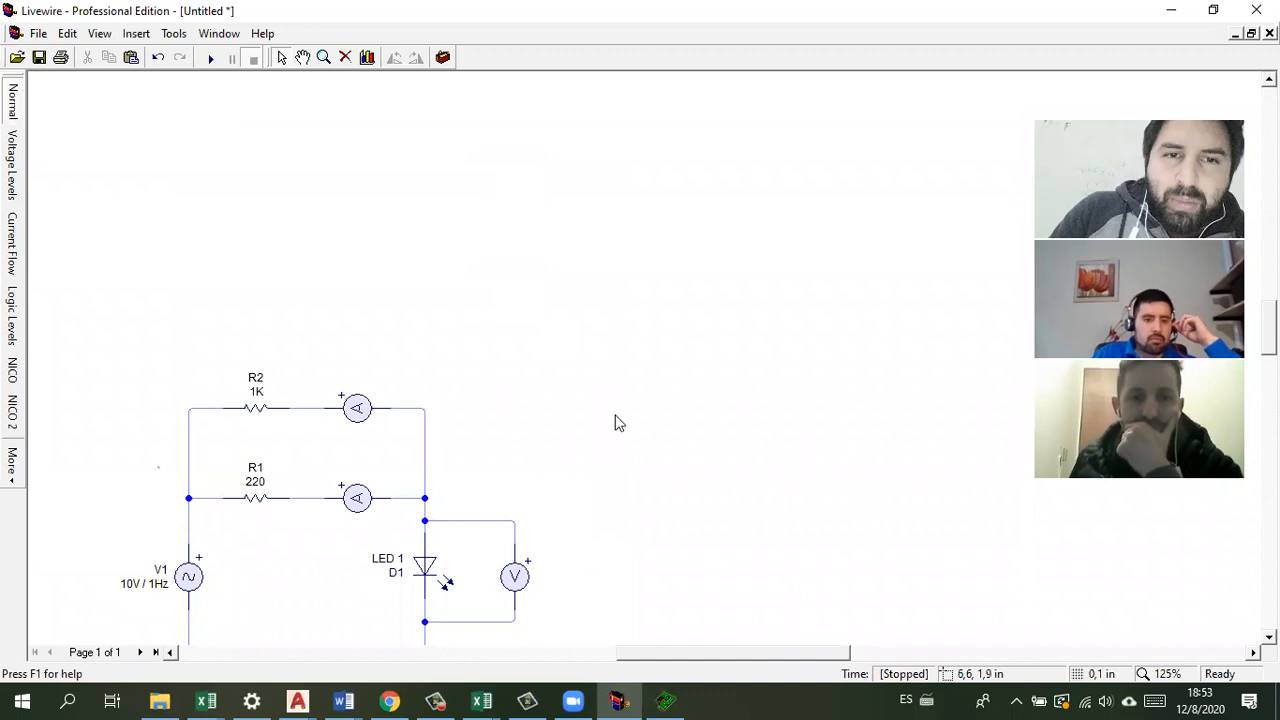
scroll(614, 423, down, 3)
scroll(584, 432, up, 1)
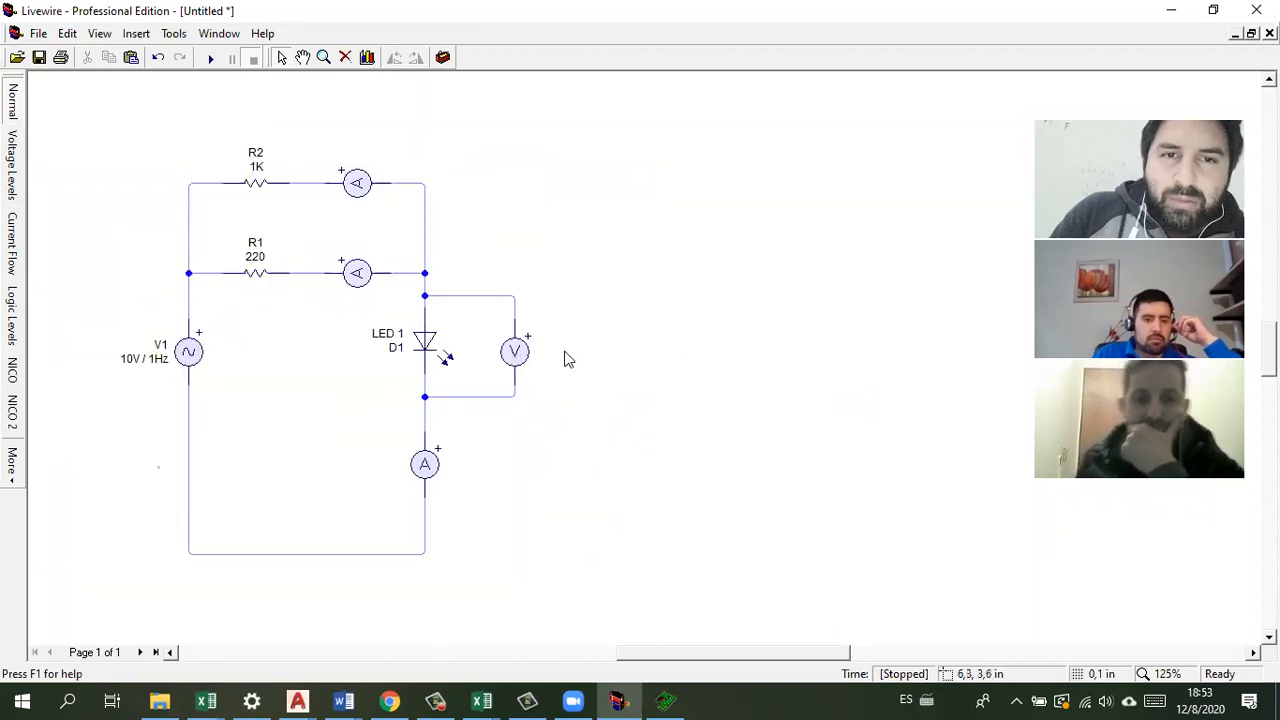
click(505, 358)
key(Delete)
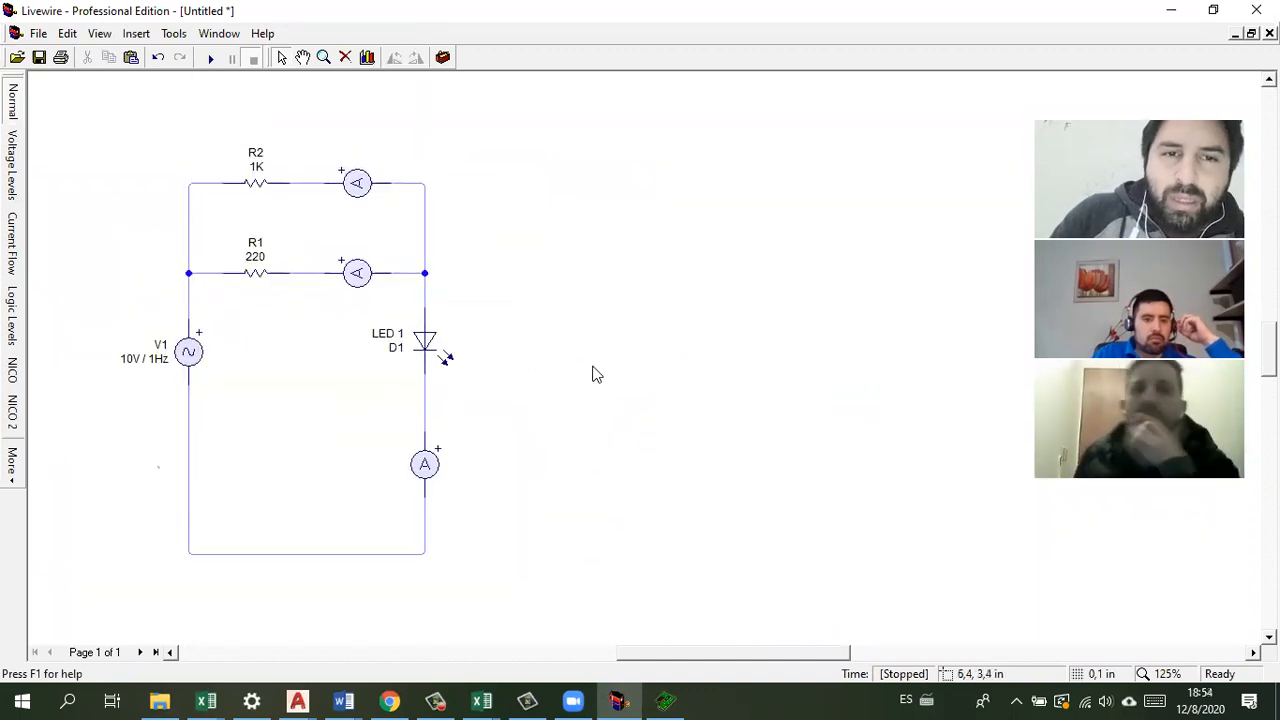
click(424, 466)
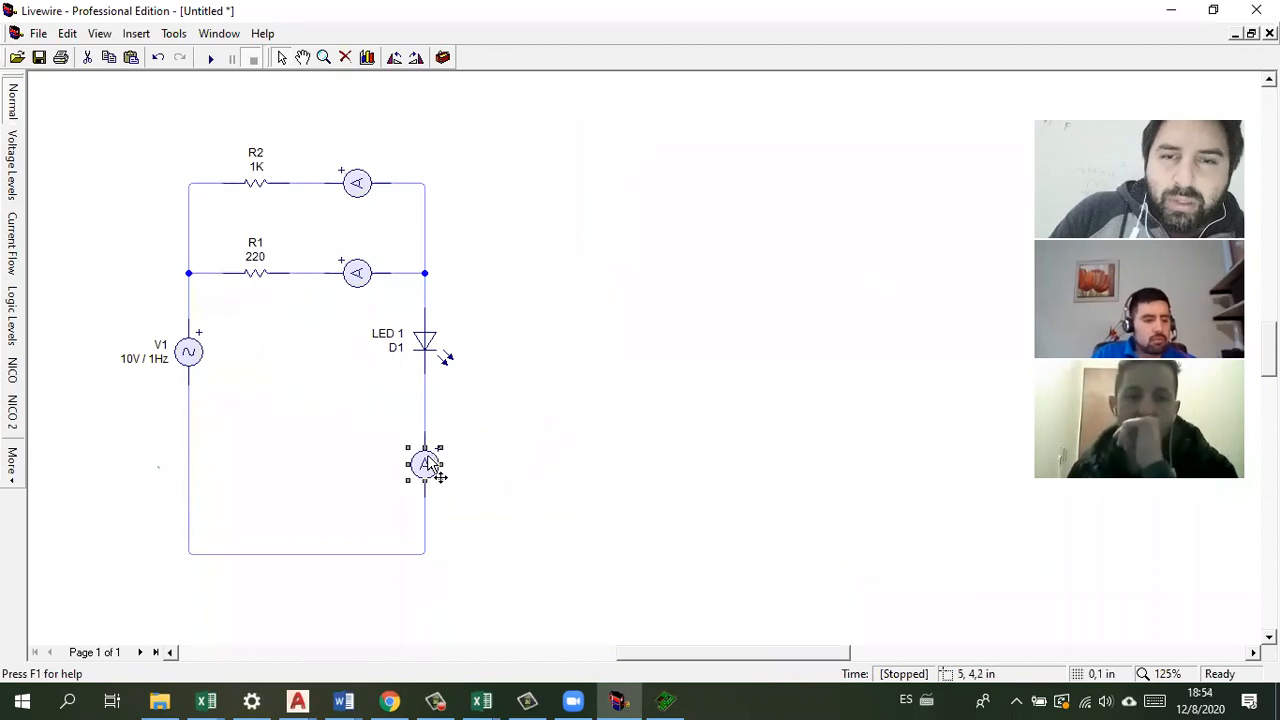
key(Delete)
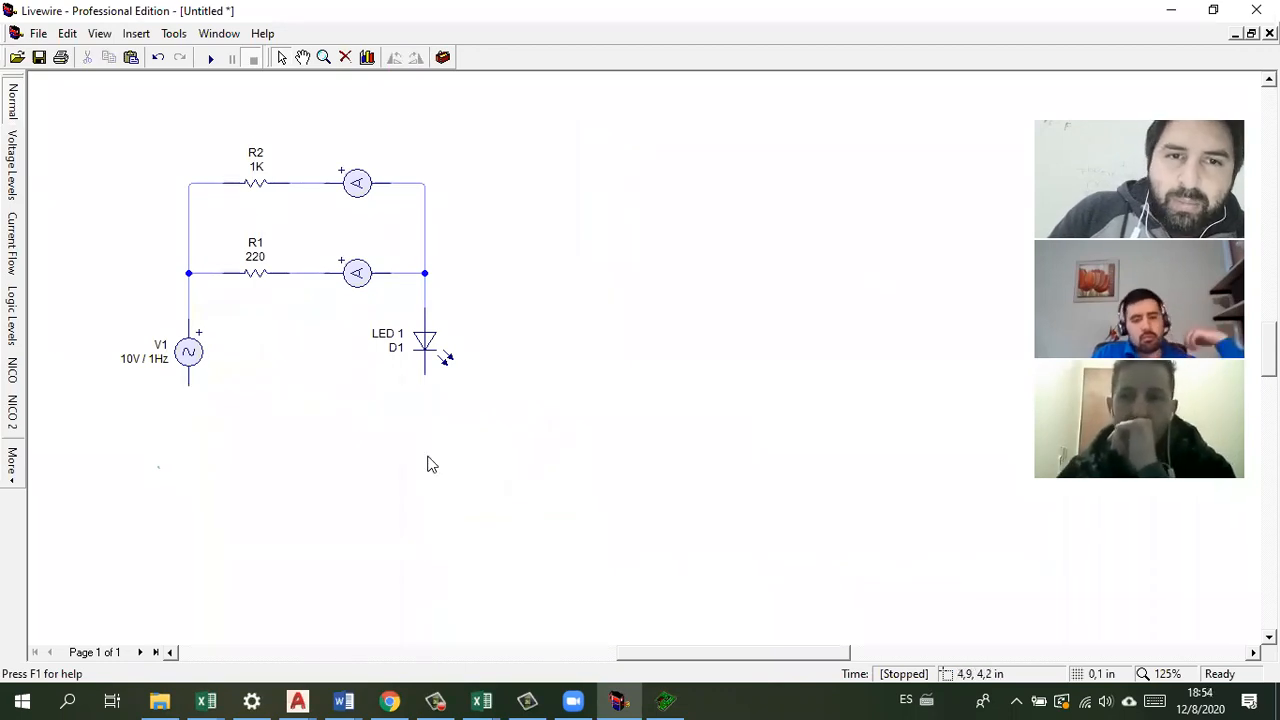
Step: Wire the LED's lower terminal back to the lower terminal of source V1
drag(320, 487, 426, 485)
drag(426, 375, 426, 375)
click(189, 356)
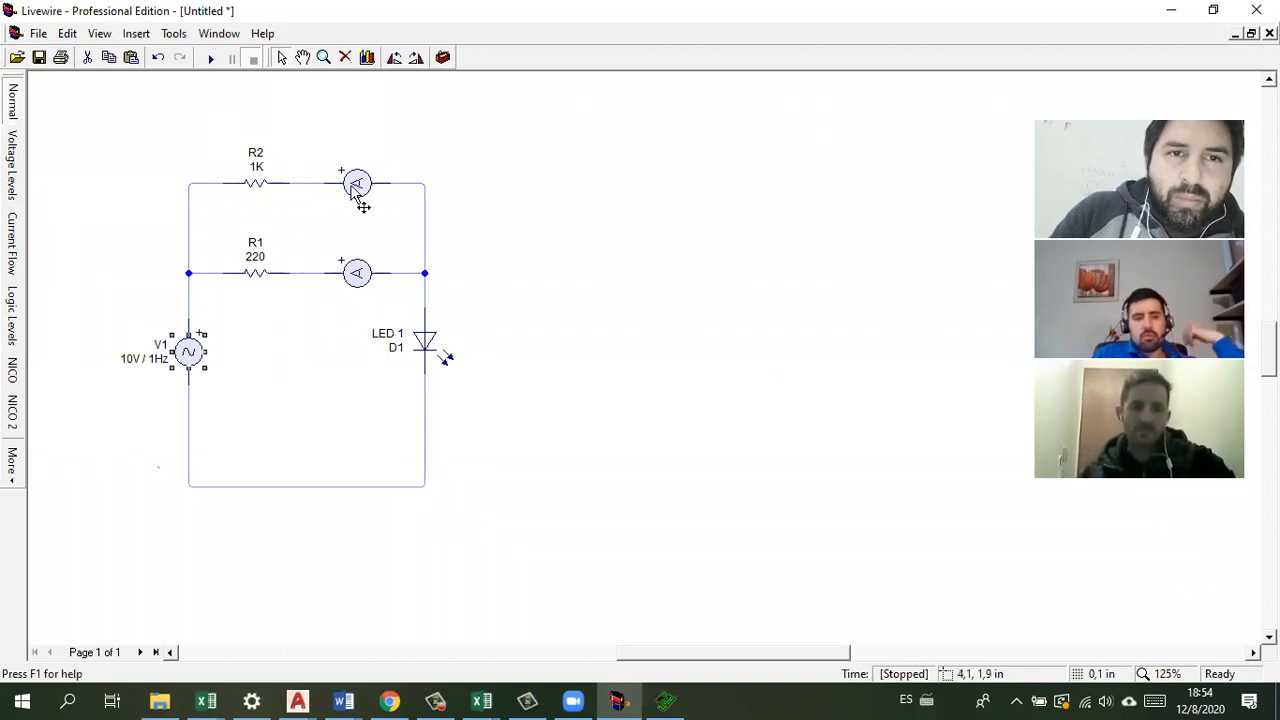
Step: Delete the ammeter in R2's branch and wire R2 directly to the node above the LED
key(Delete)
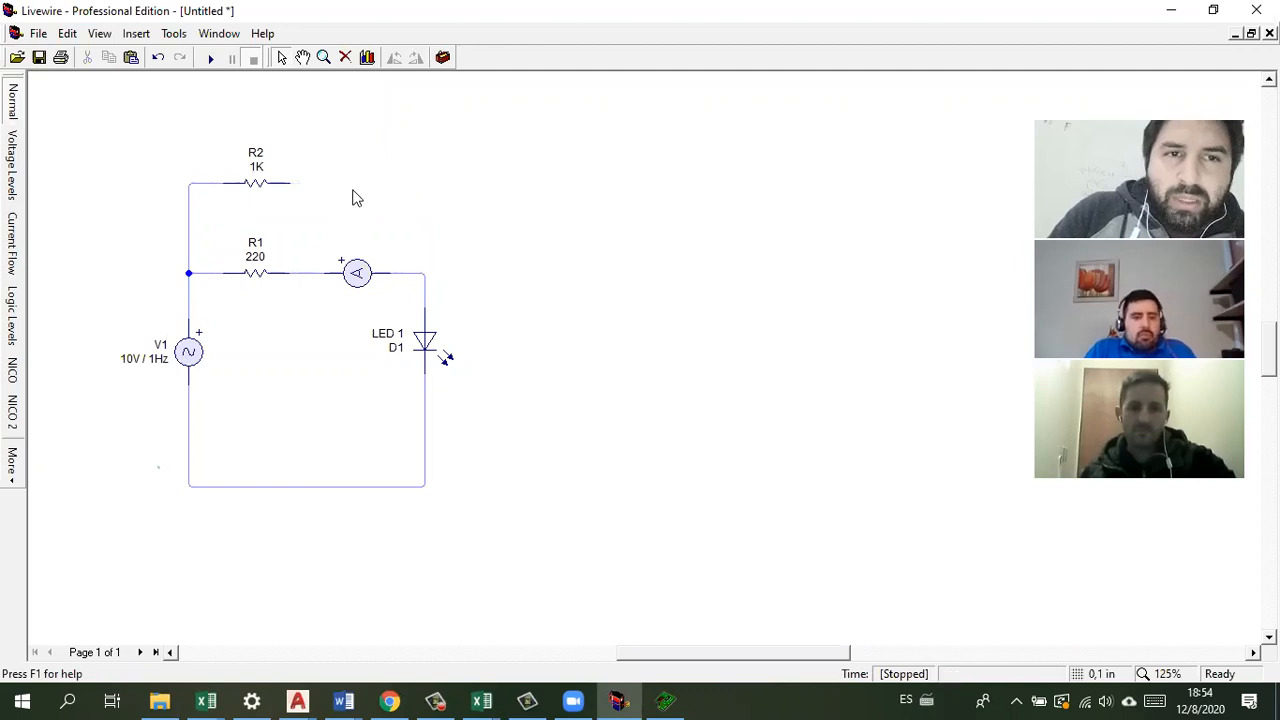
mouse_move(286, 181)
mouse_down()
mouse_move(425, 240)
mouse_move(426, 271)
mouse_up()
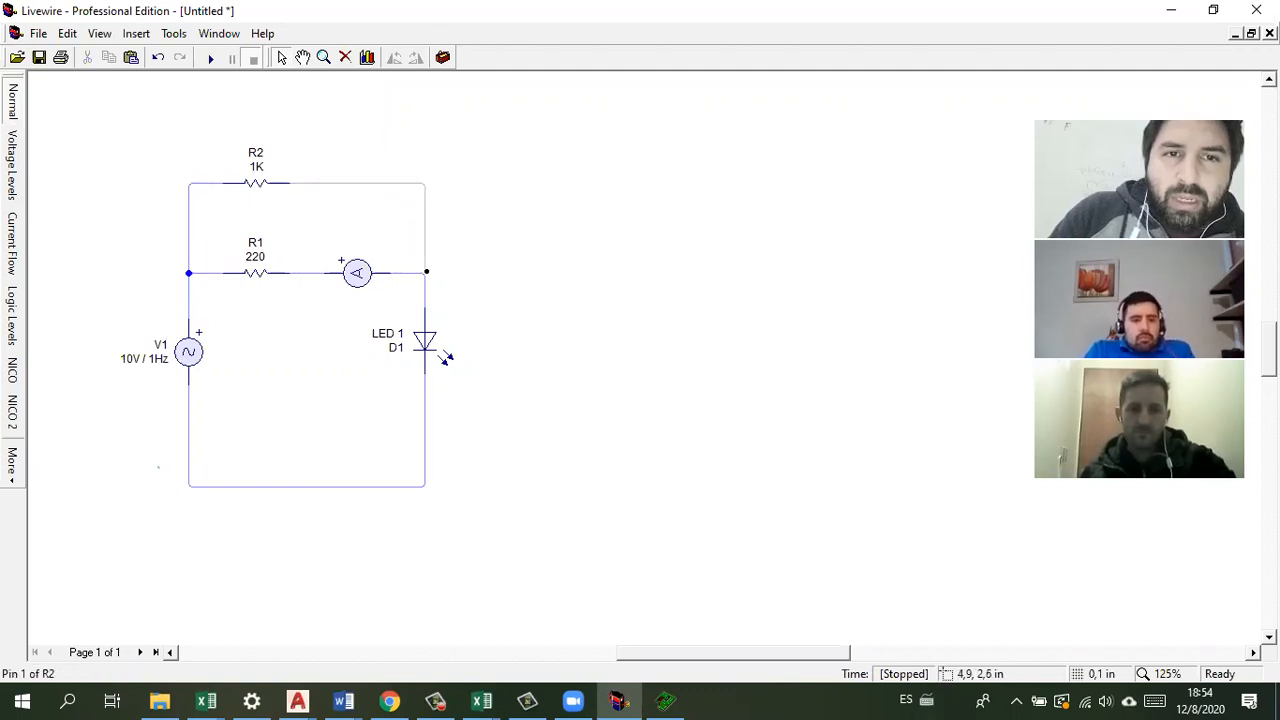
Step: Delete the ammeter in R1's branch and wire R1 directly to the node above the LED
click(369, 286)
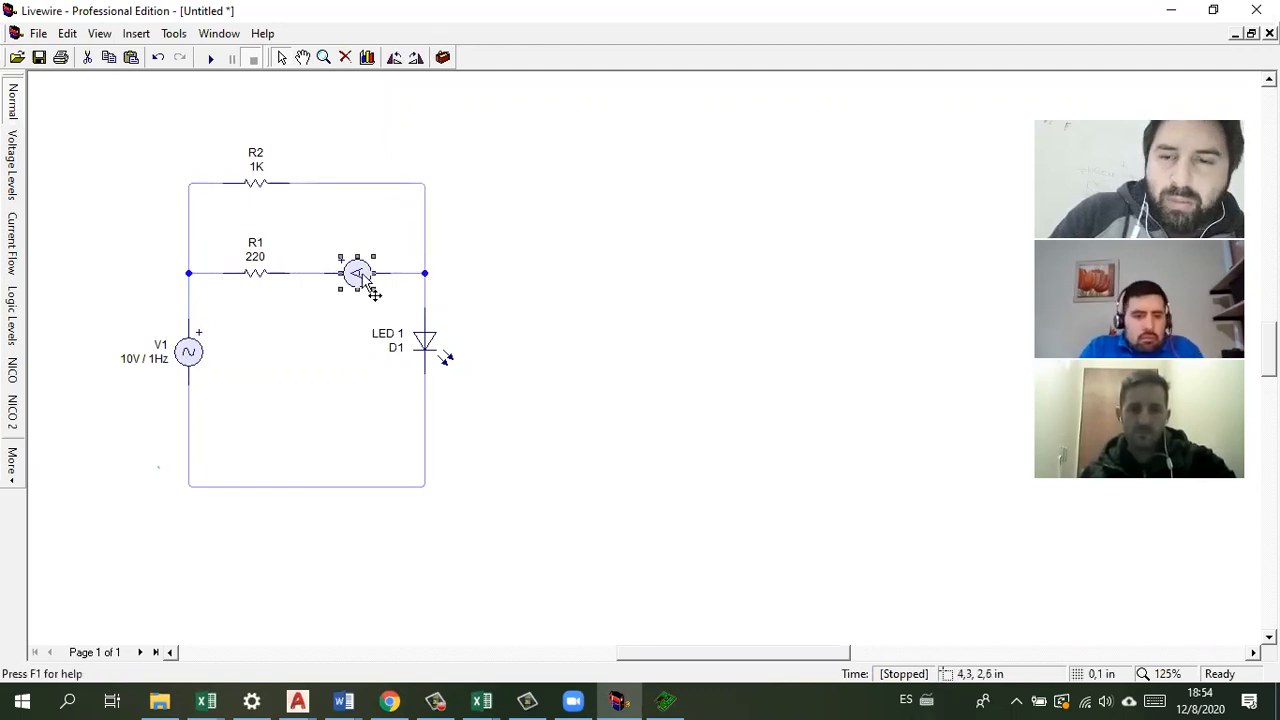
key(Delete)
drag(290, 273, 425, 273)
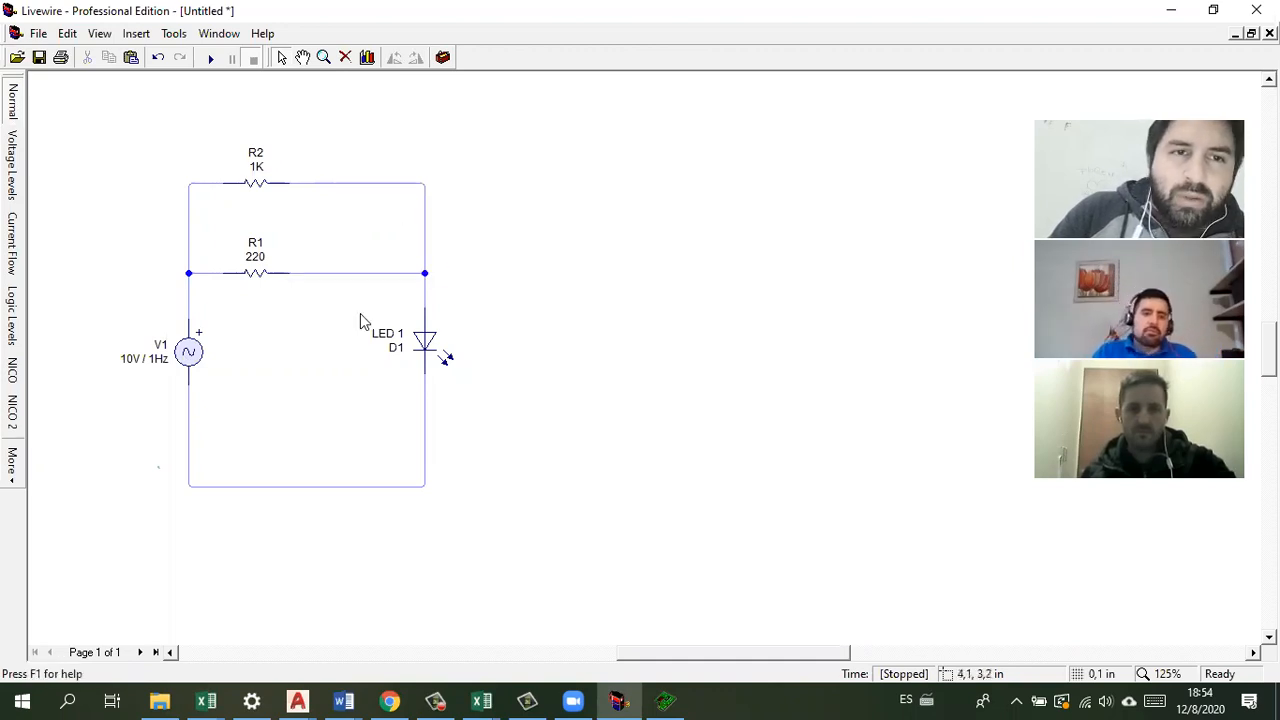
Step: Run the simulation of the circuit without instruments and view source V1's AC voltage properties before stopping it
click(210, 59)
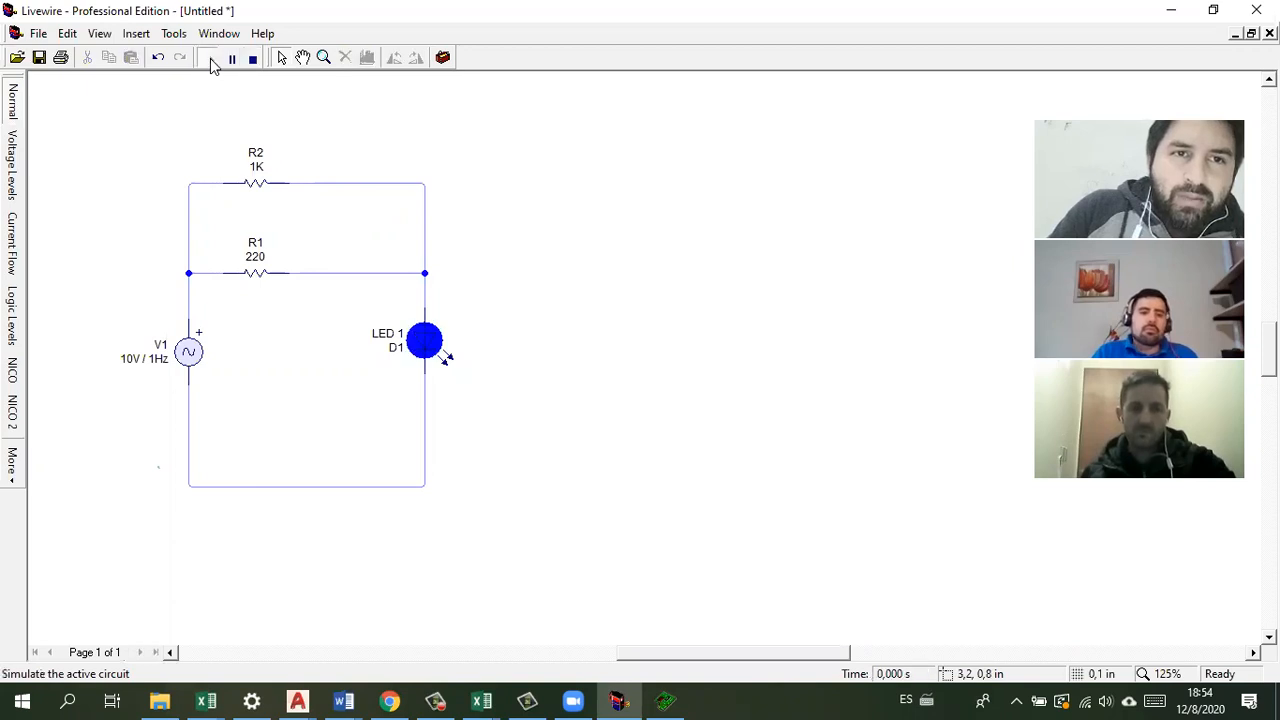
click(184, 358)
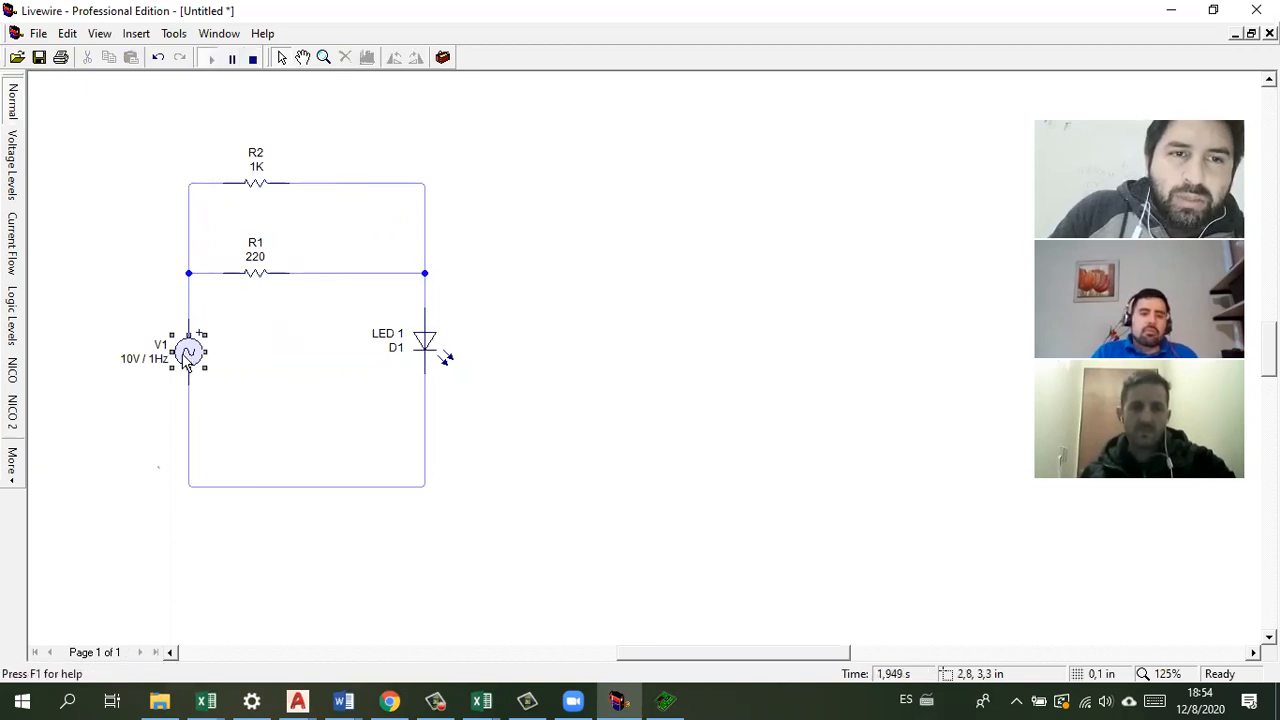
double_click(184, 358)
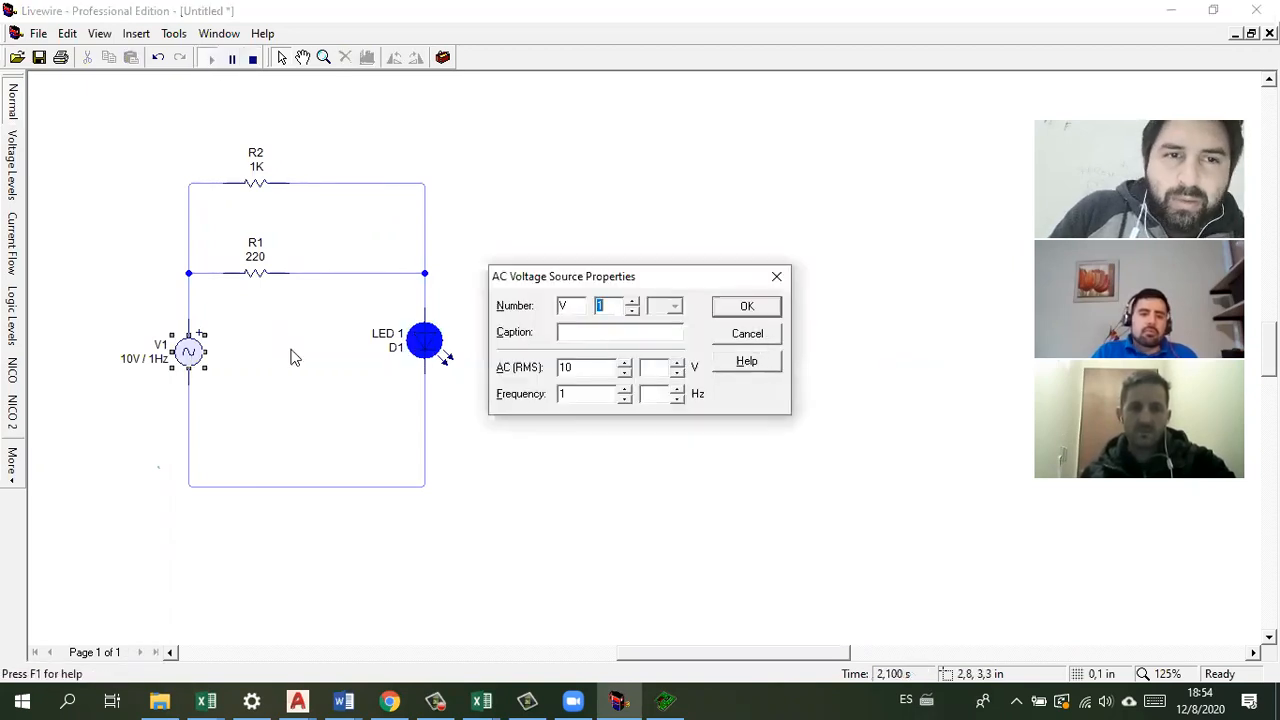
key(Escape)
click(254, 60)
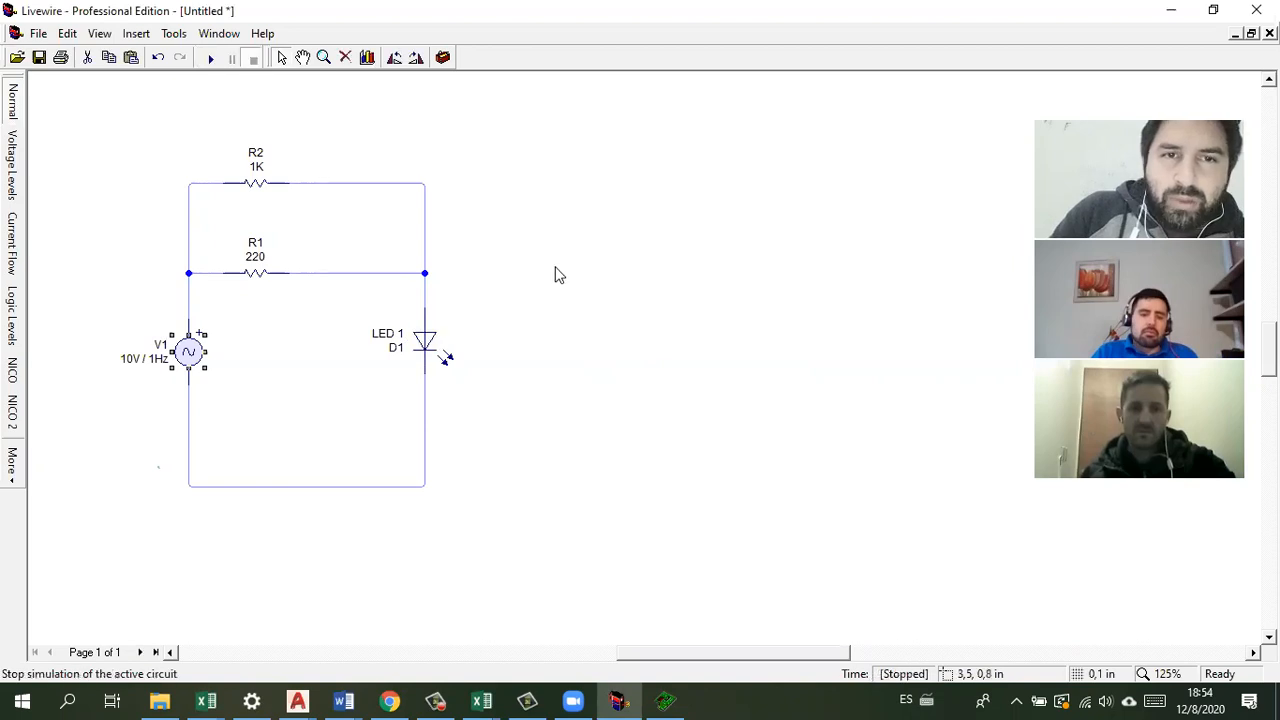
Step: Bring up the commands available for the empty area of the page beside the circuit
right_click(555, 268)
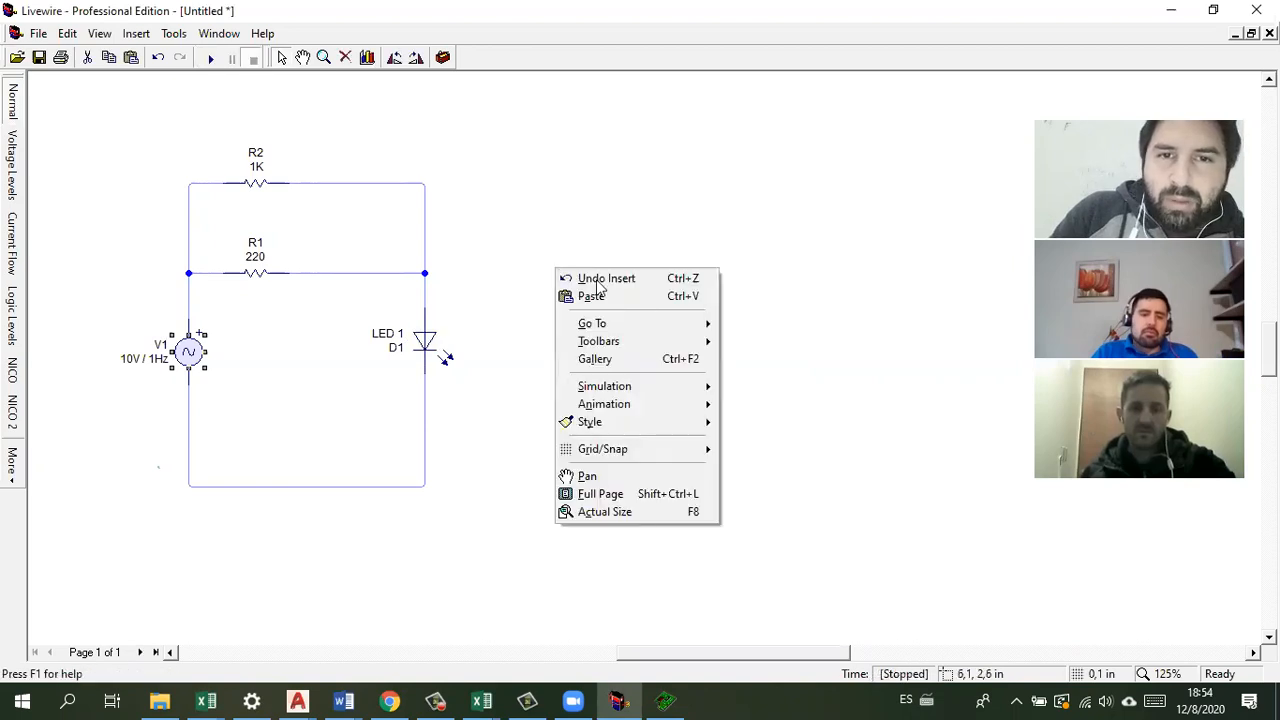
right_click(546, 217)
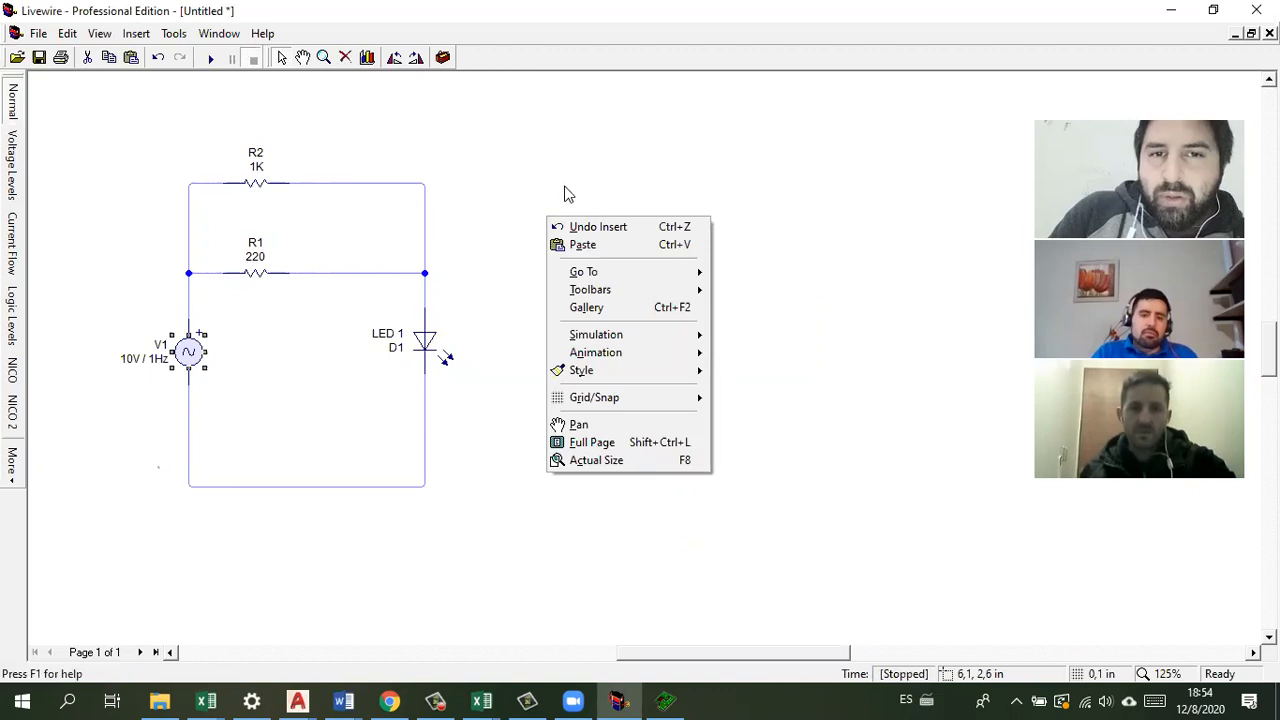
Step: Place a 9V battery from the Power Supplies gallery inside the circuit, between V1 and the LED
click(636, 318)
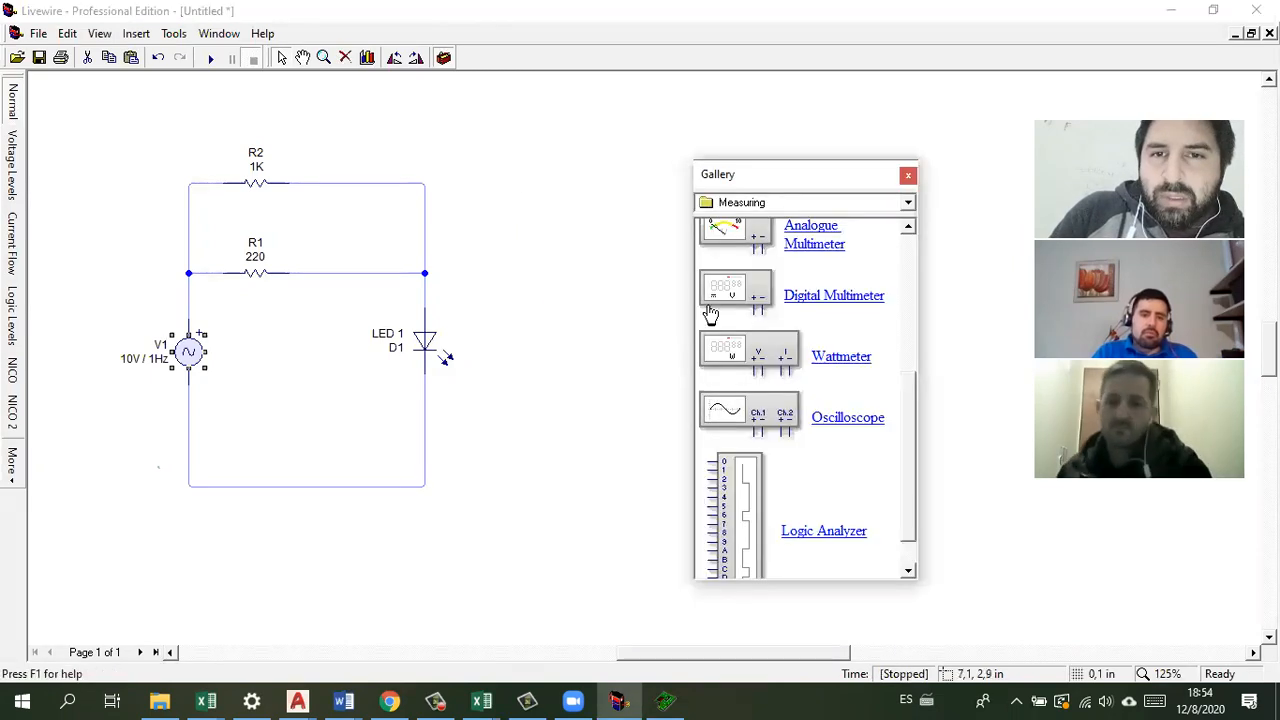
drag(907, 393, 908, 230)
click(908, 202)
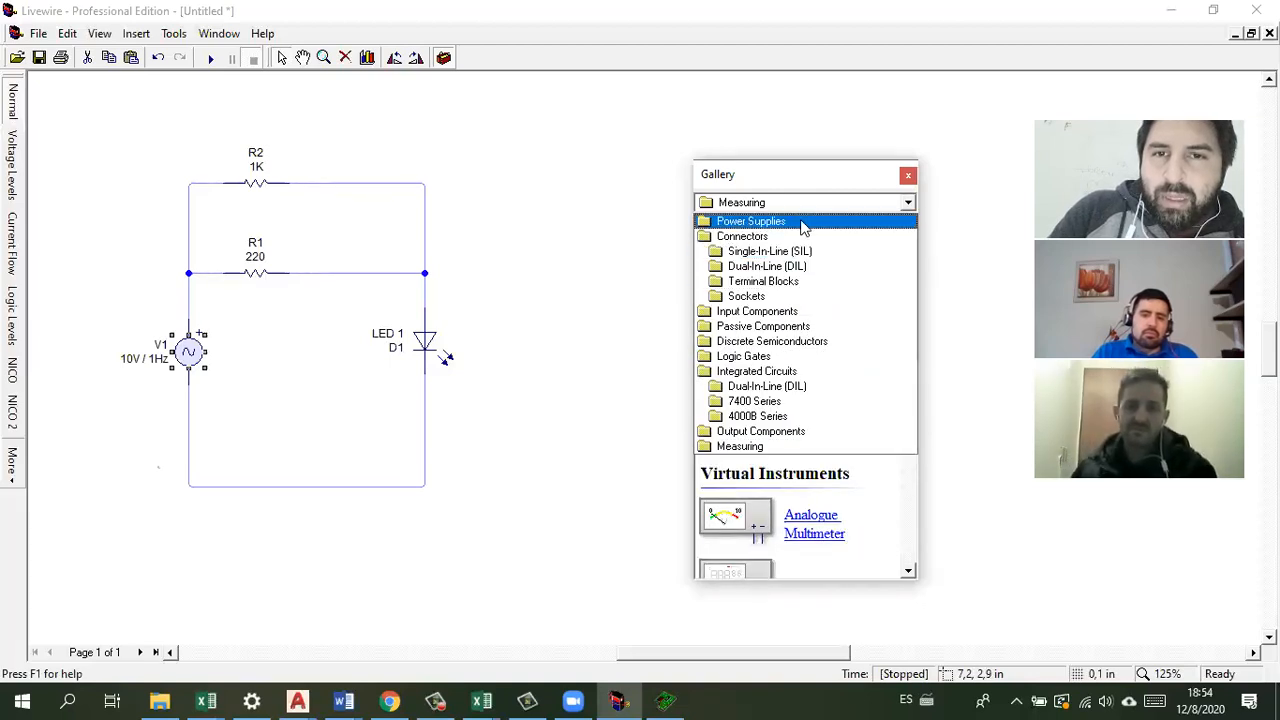
click(755, 221)
drag(740, 300, 283, 380)
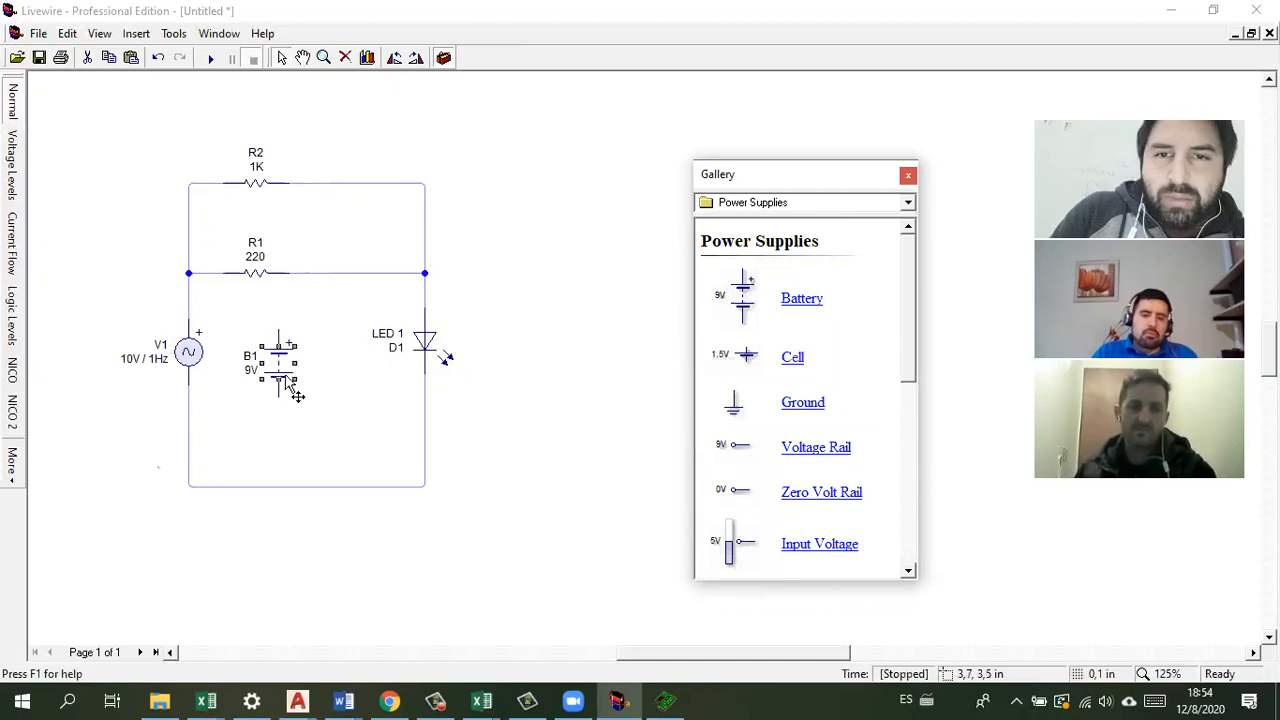
Step: Replace the V1 voltage source with the battery, wiring its negative terminal to the LED's cathode
click(198, 362)
key(Delete)
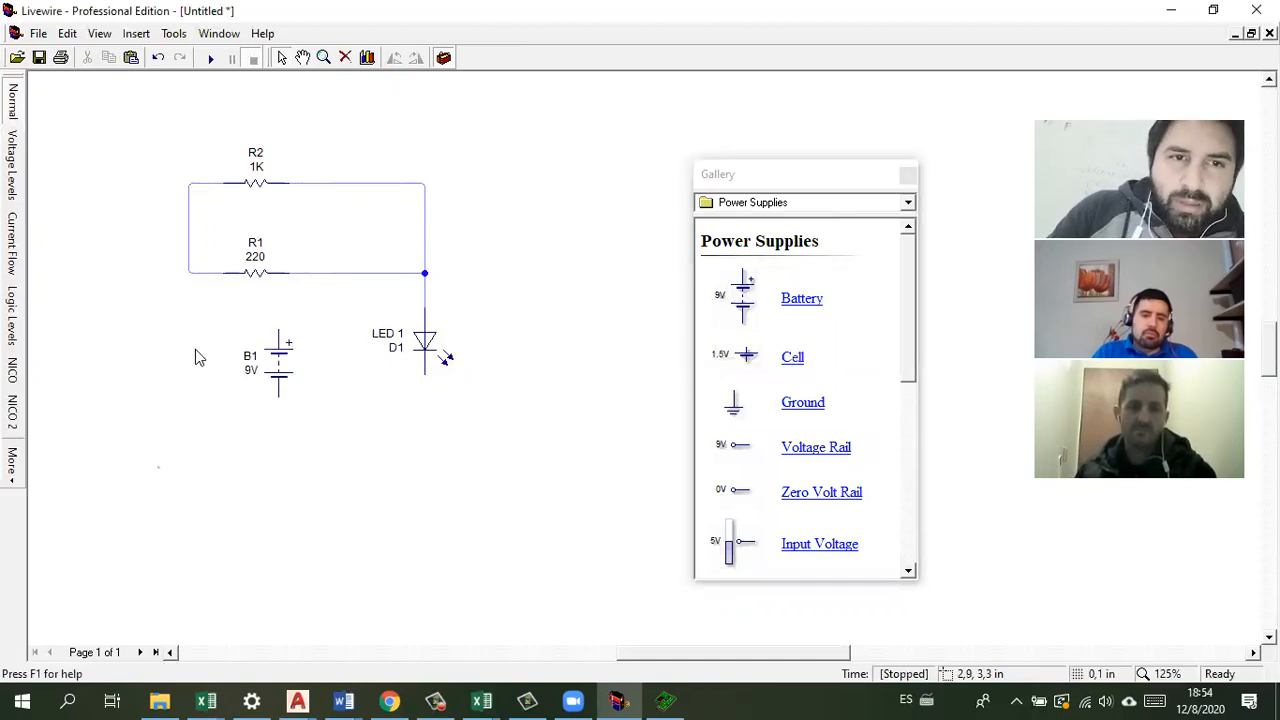
drag(279, 355, 188, 445)
drag(421, 487, 421, 487)
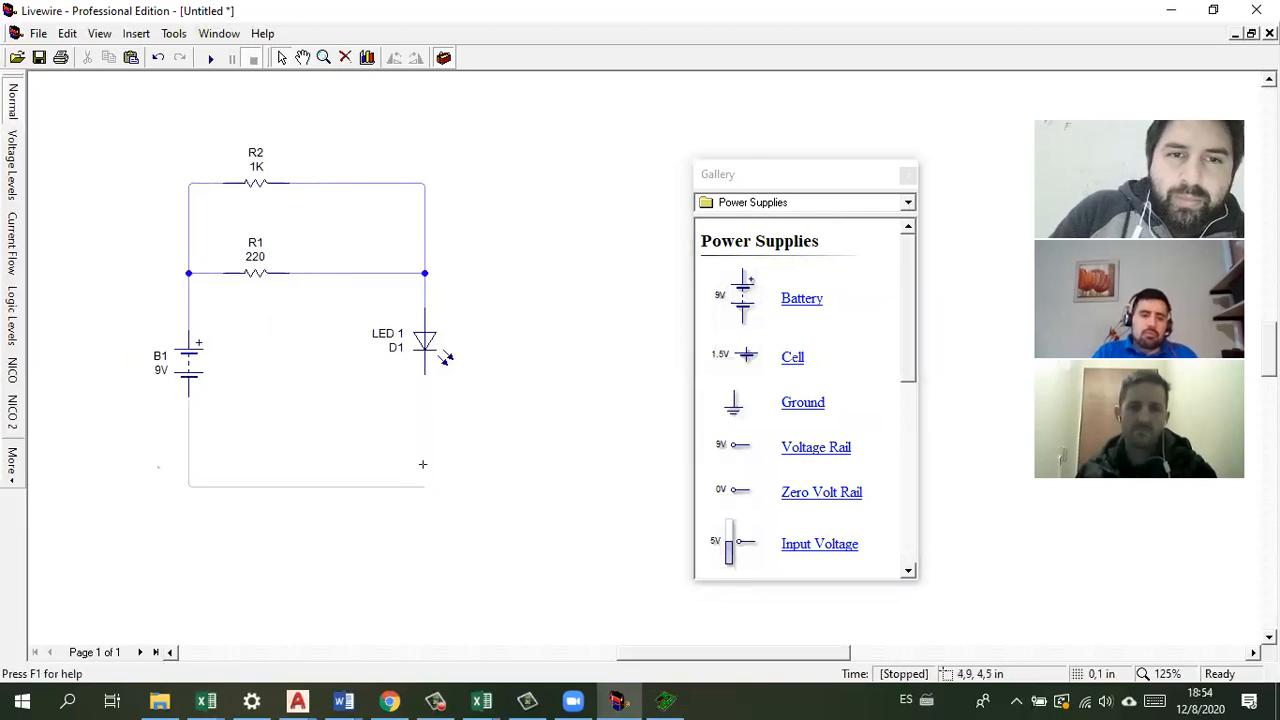
drag(406, 422, 424, 374)
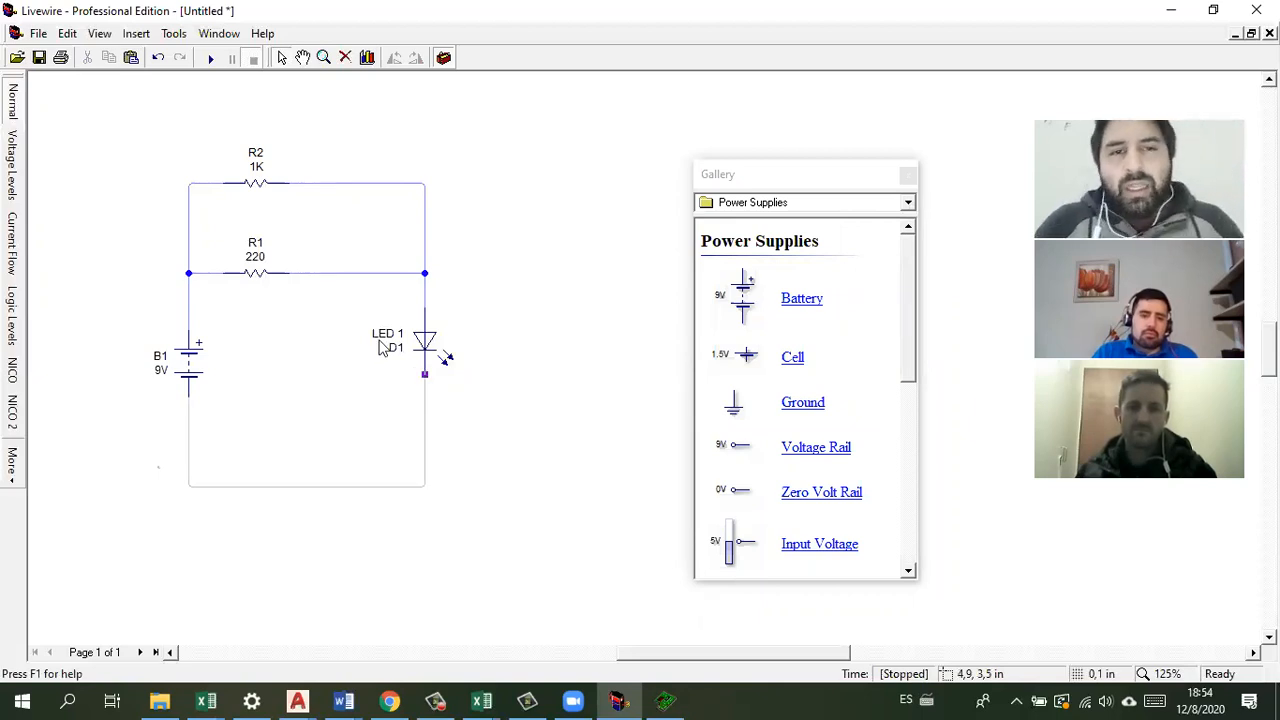
Step: Delete resistors R2 and R1 from the circuit
click(280, 188)
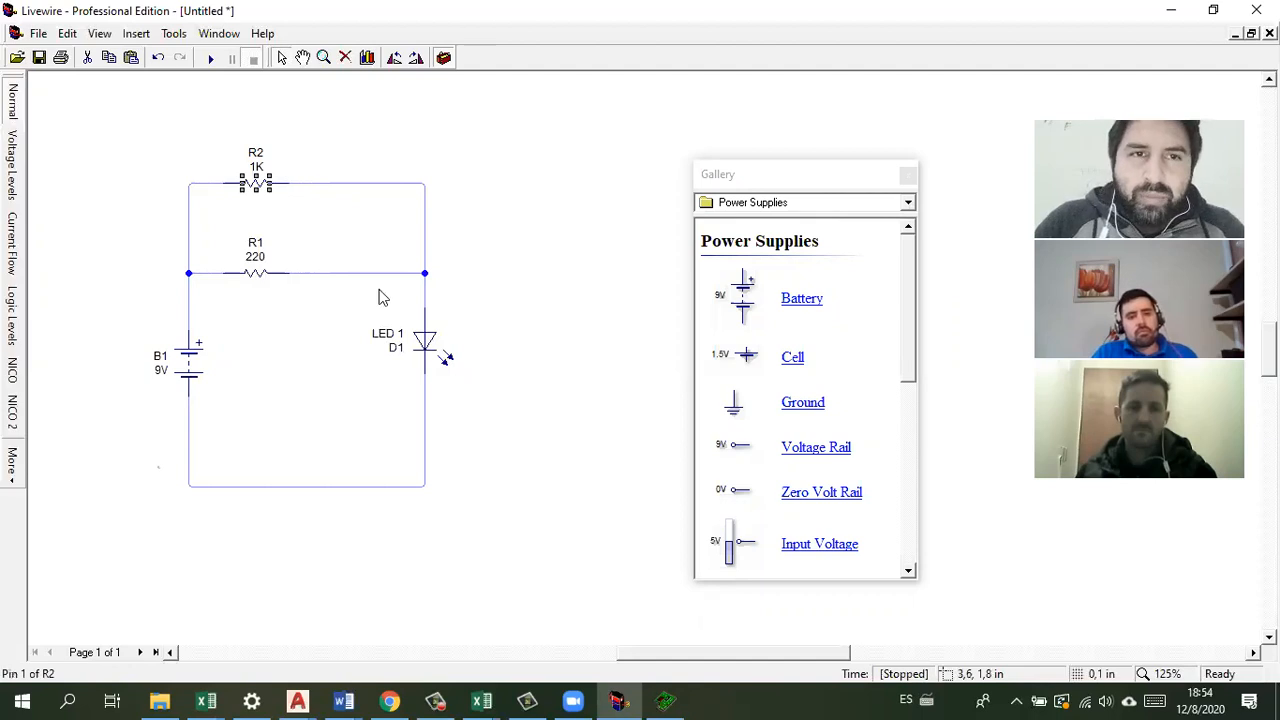
key(Delete)
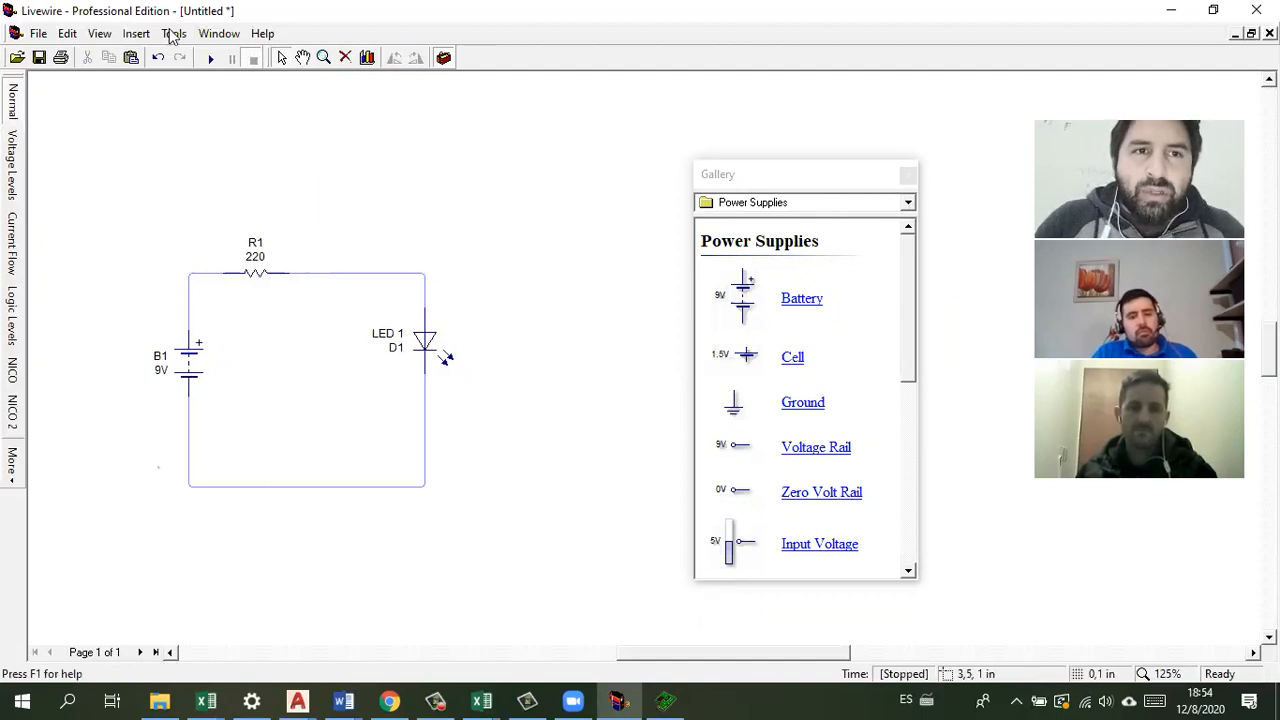
click(173, 34)
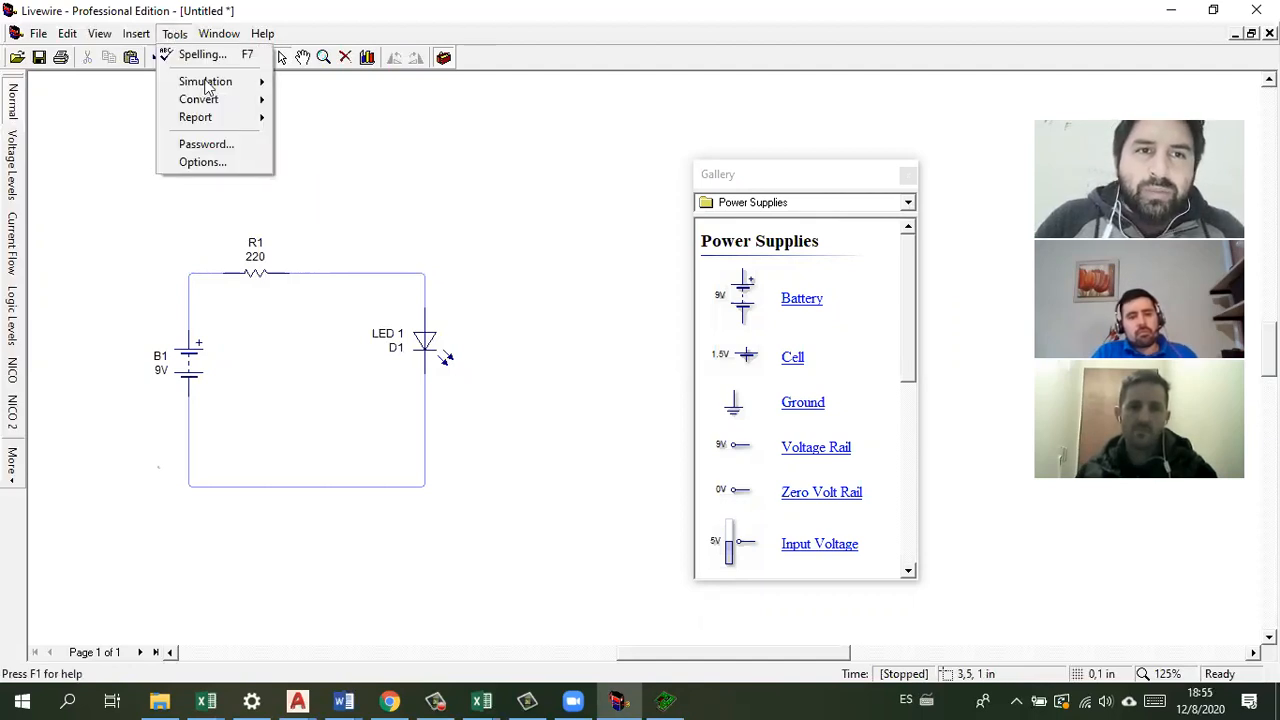
mouse_move(206, 82)
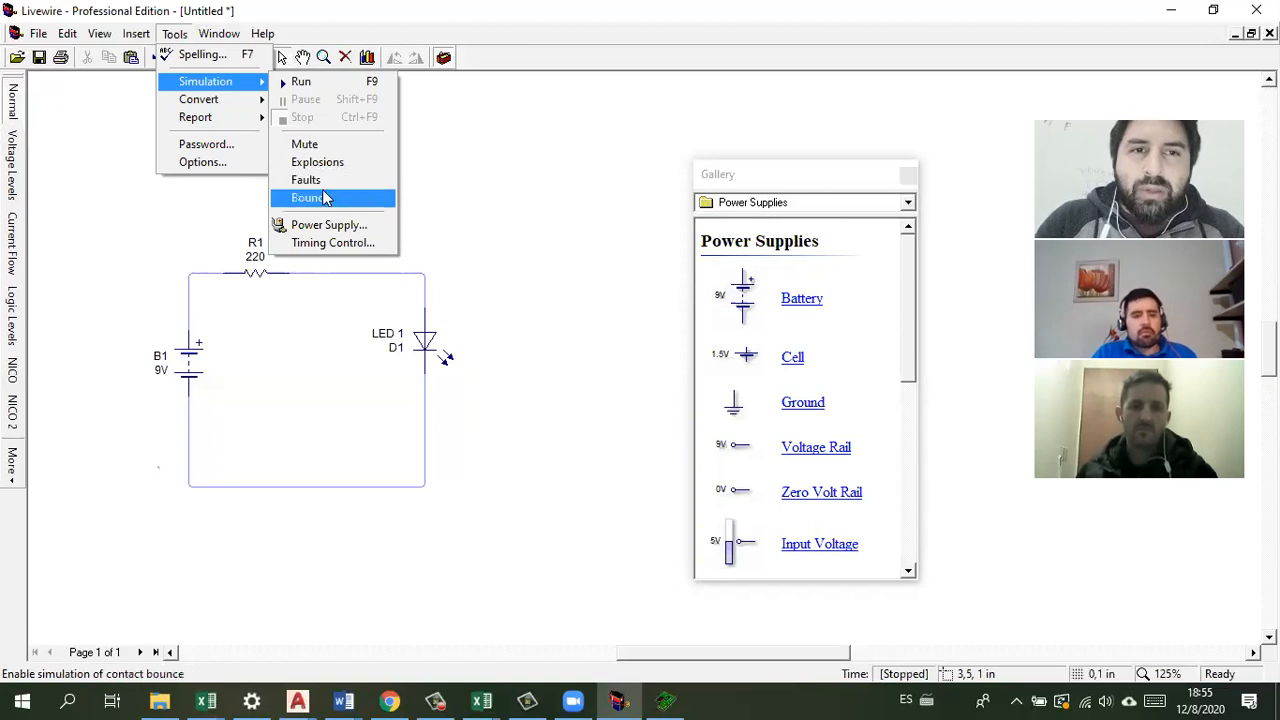
click(303, 248)
click(240, 280)
click(262, 274)
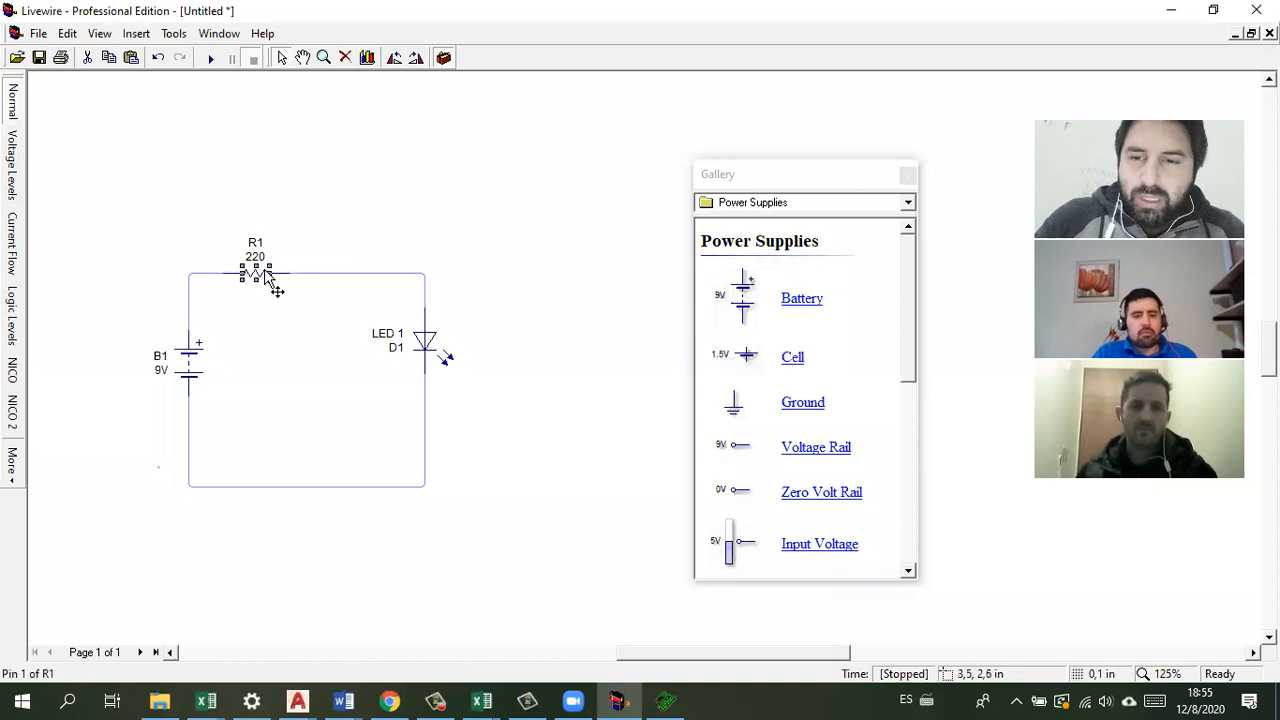
key(Delete)
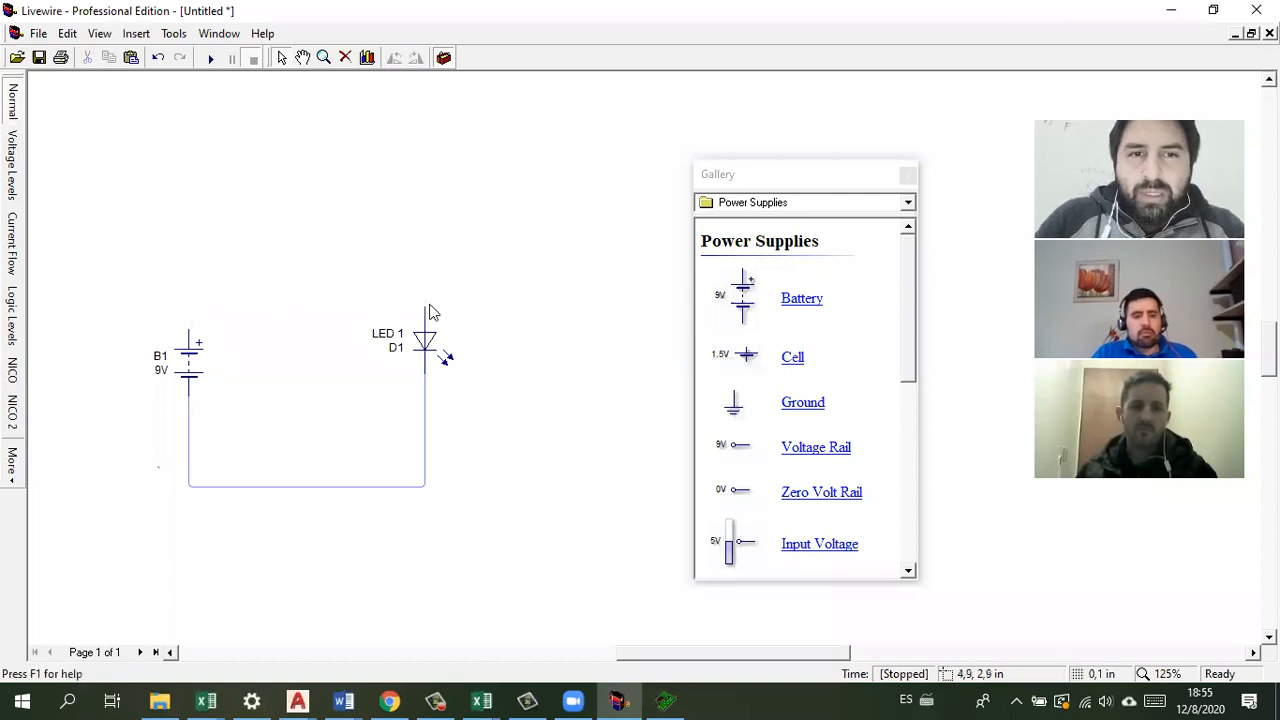
Step: Wire the battery's positive terminal directly to the LED's anode and test the circuit with a short simulation run
drag(420, 310, 186, 215)
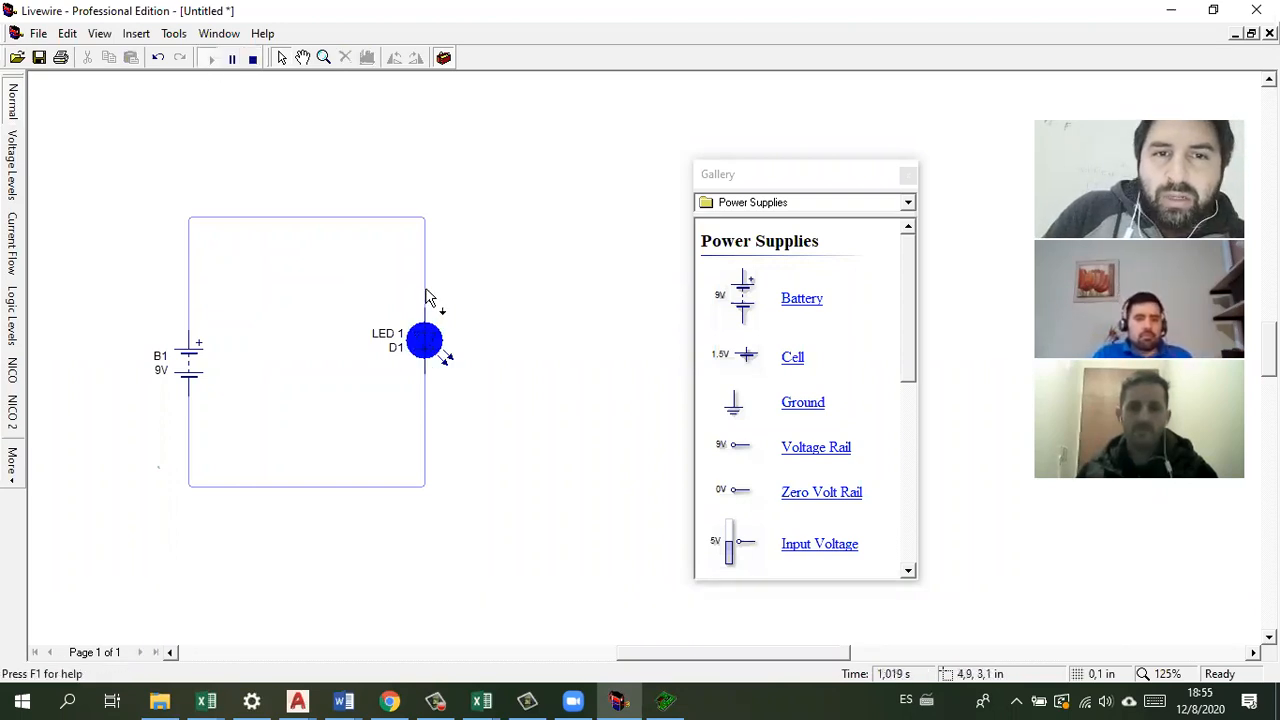
mouse_move(426, 298)
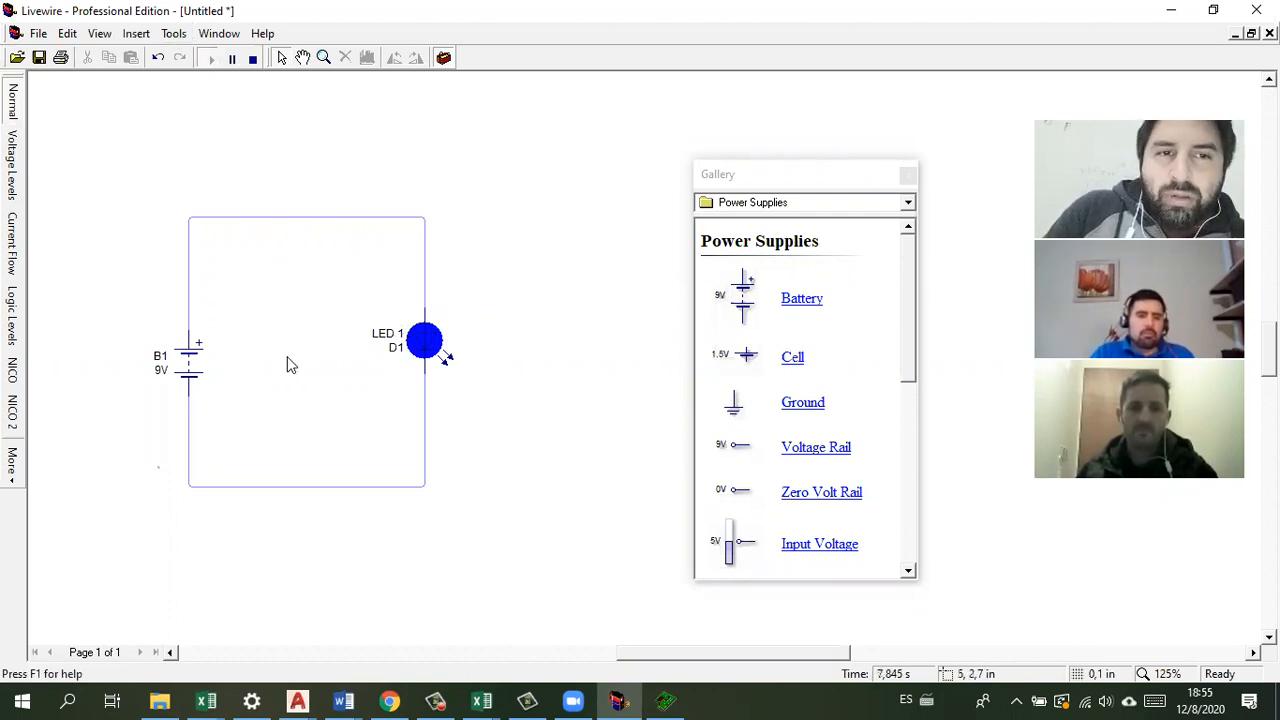
click(252, 59)
Step: Enable Explosions for the simulation and run the circuit again
click(174, 34)
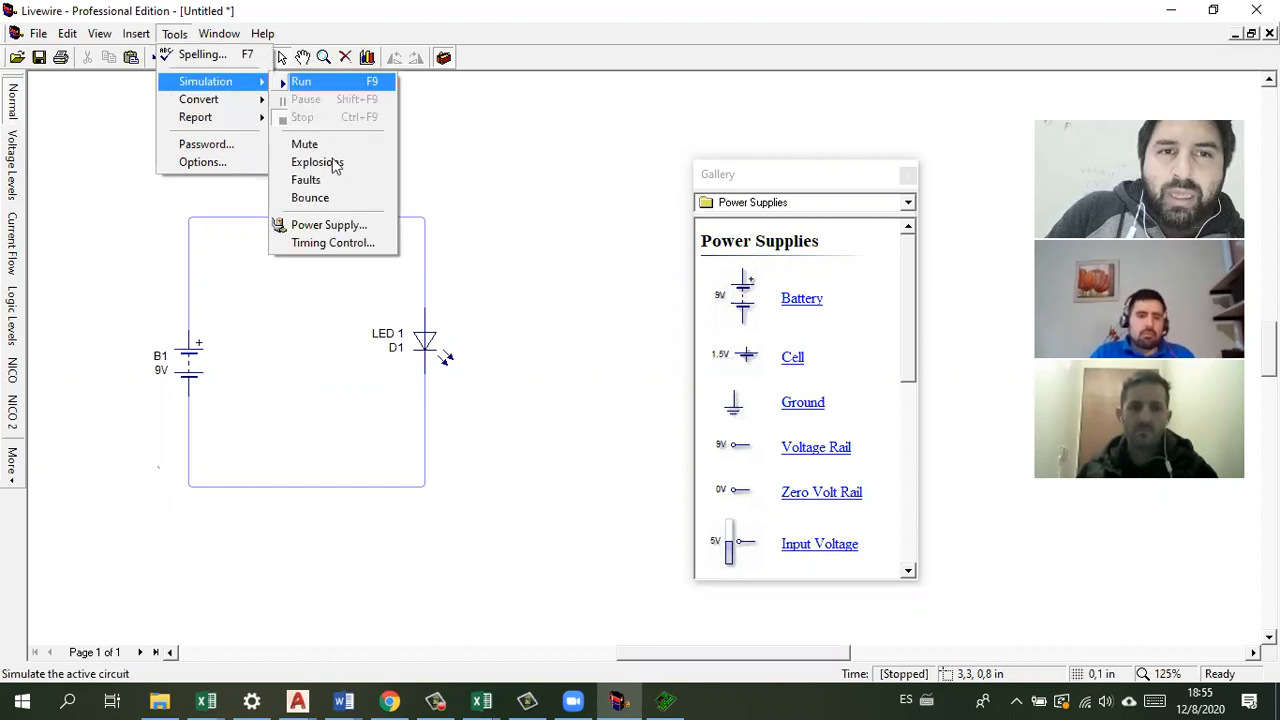
click(316, 162)
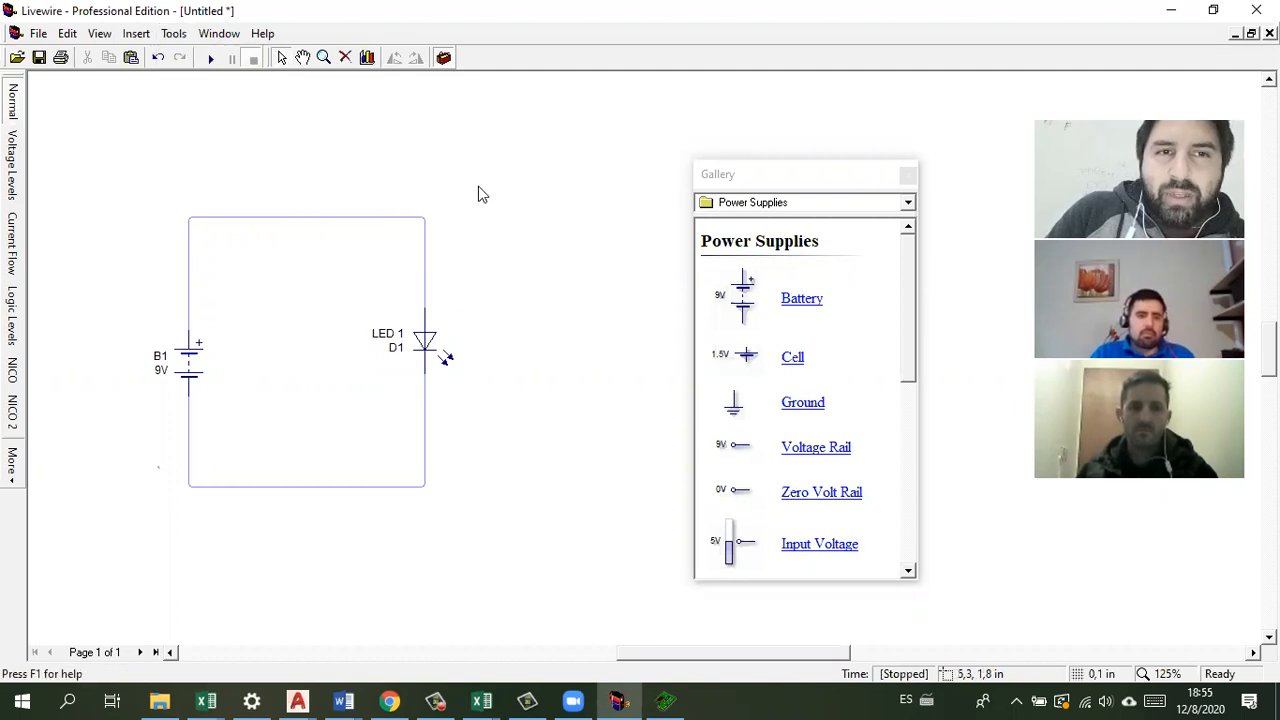
click(211, 59)
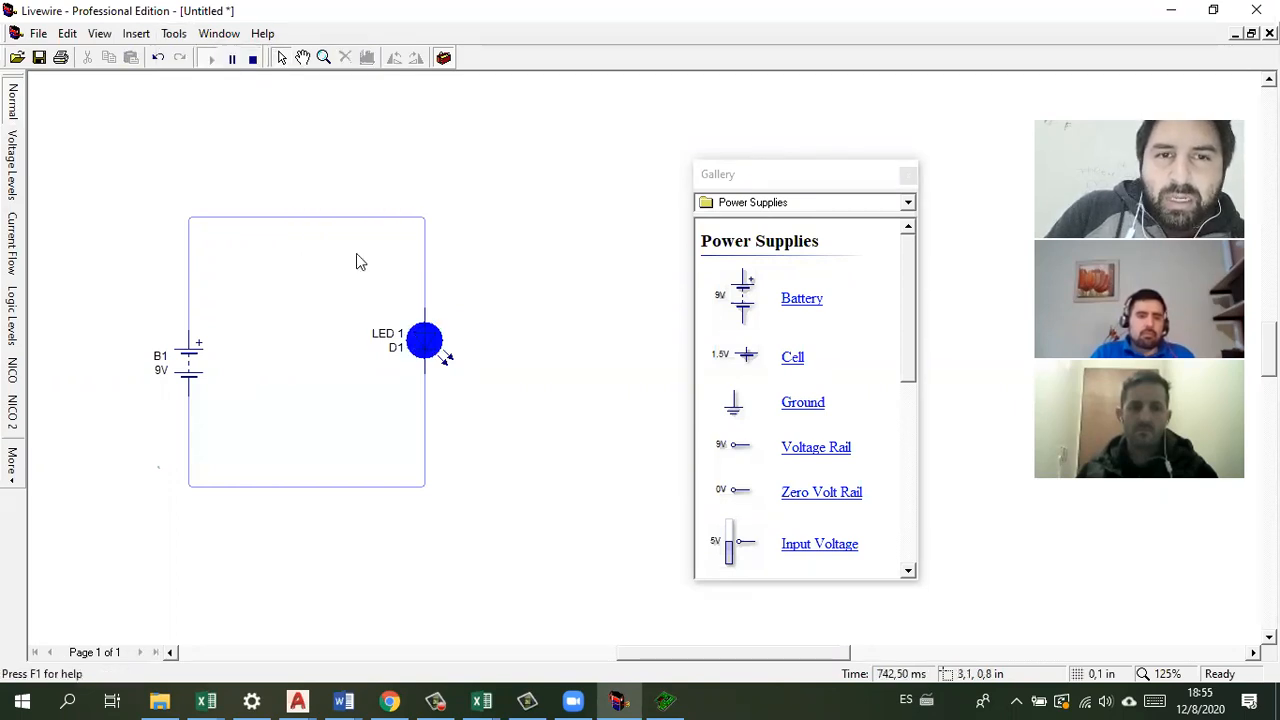
Step: Stop the simulation and set battery B1's value to 15 V
right_click(426, 345)
click(190, 362)
double_click(197, 366)
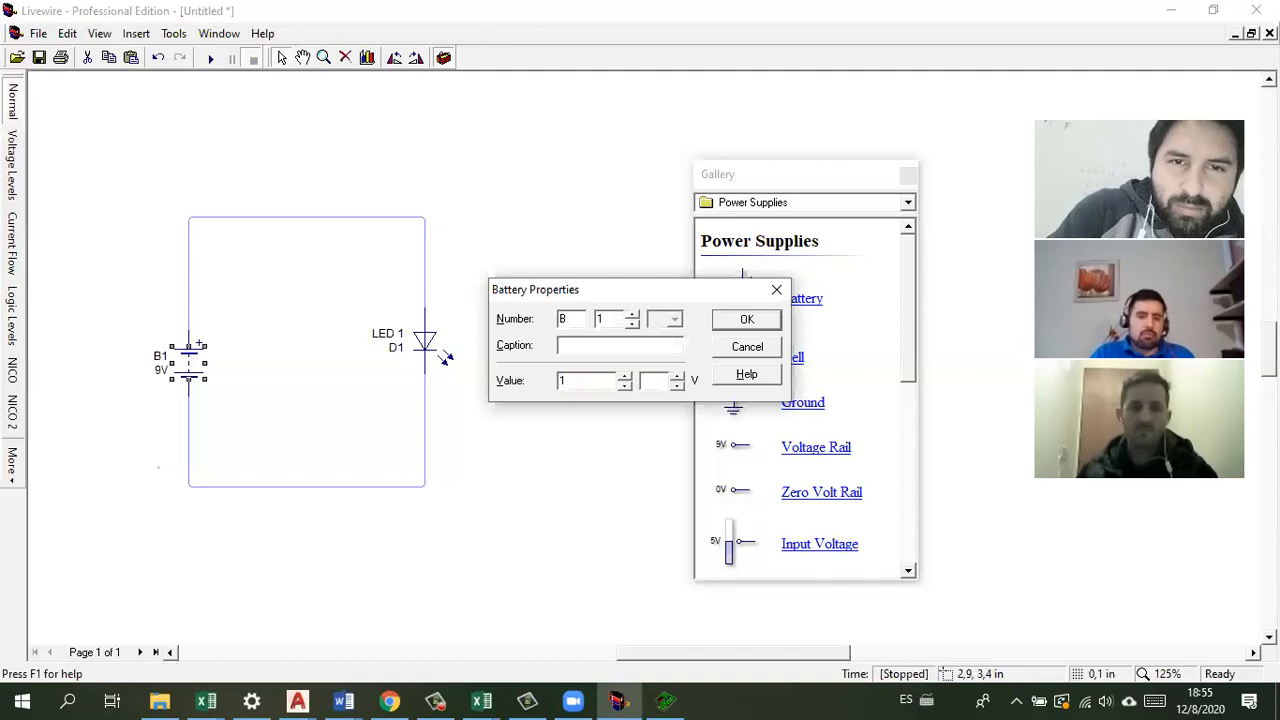
click(766, 322)
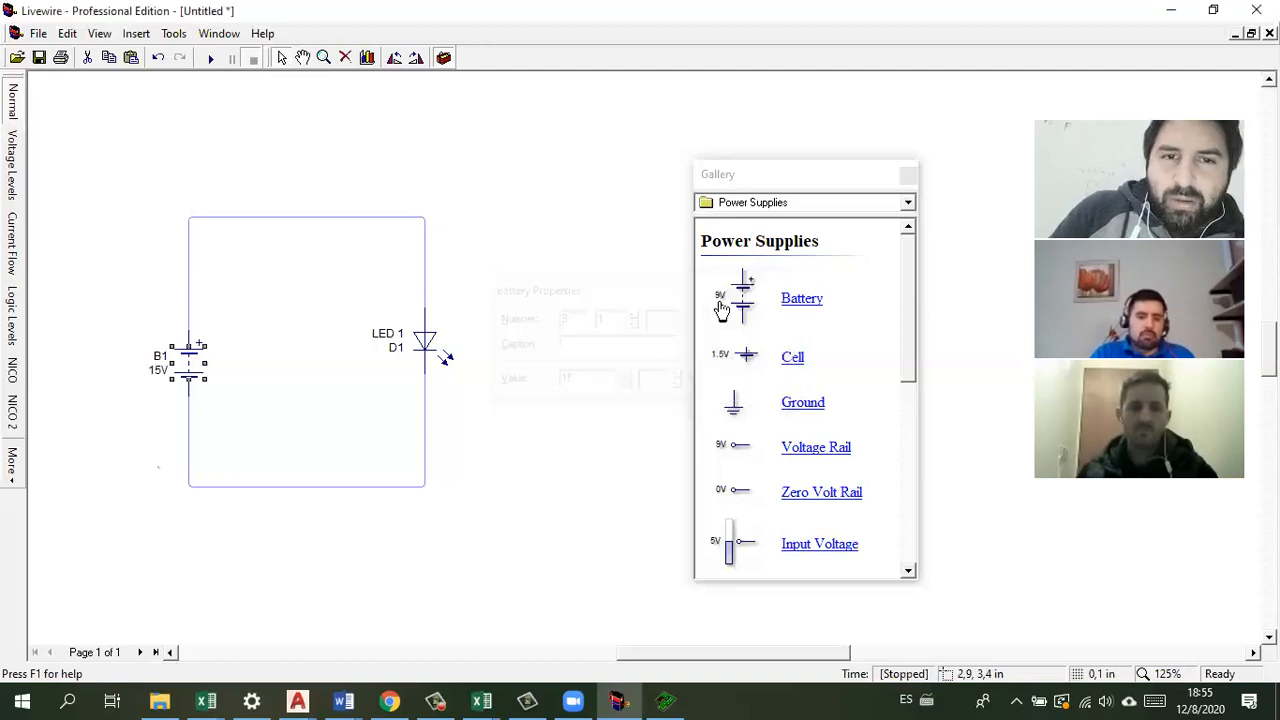
Step: Run and stop the simulation twice to examine how the LED behaves at 15 V without a resistor
click(212, 60)
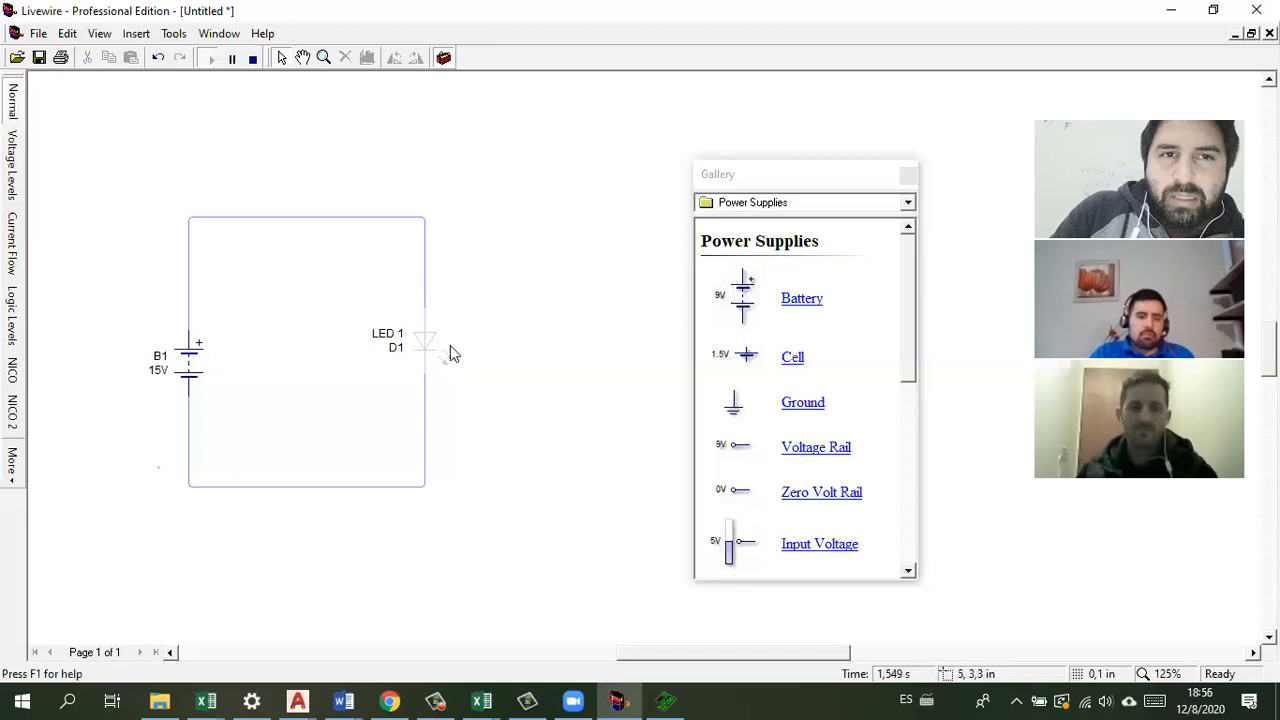
click(253, 58)
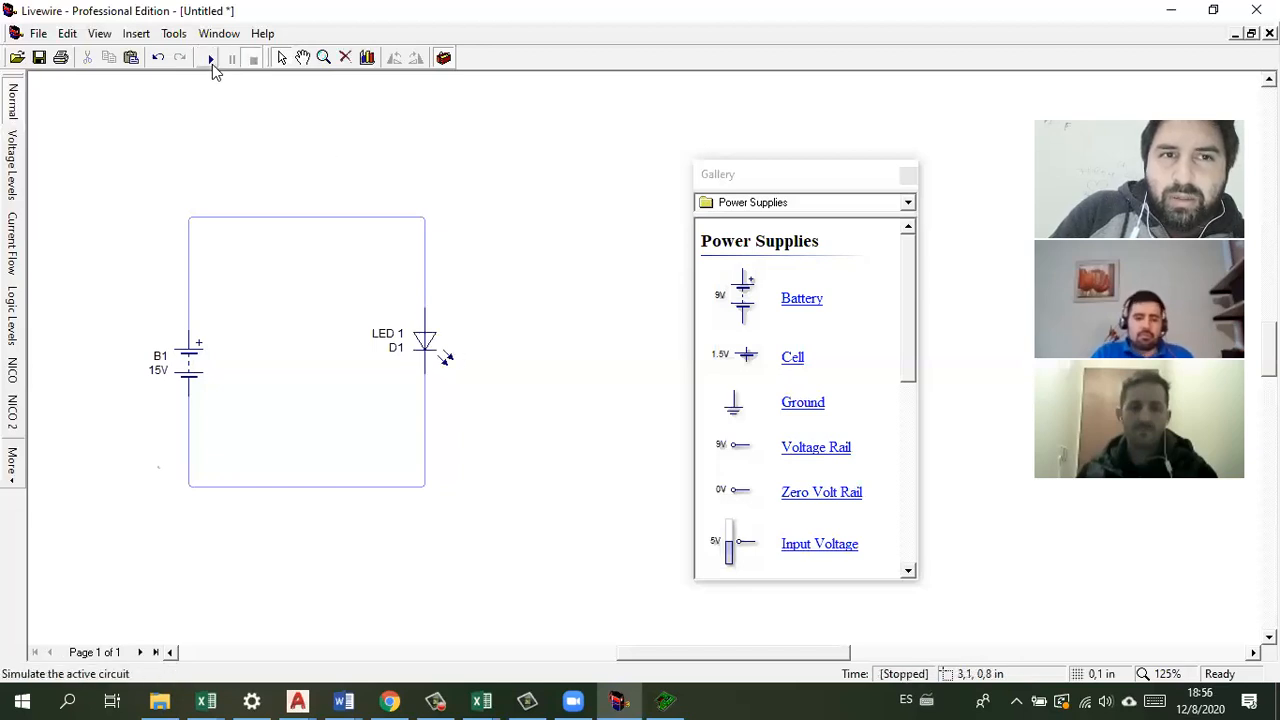
click(212, 62)
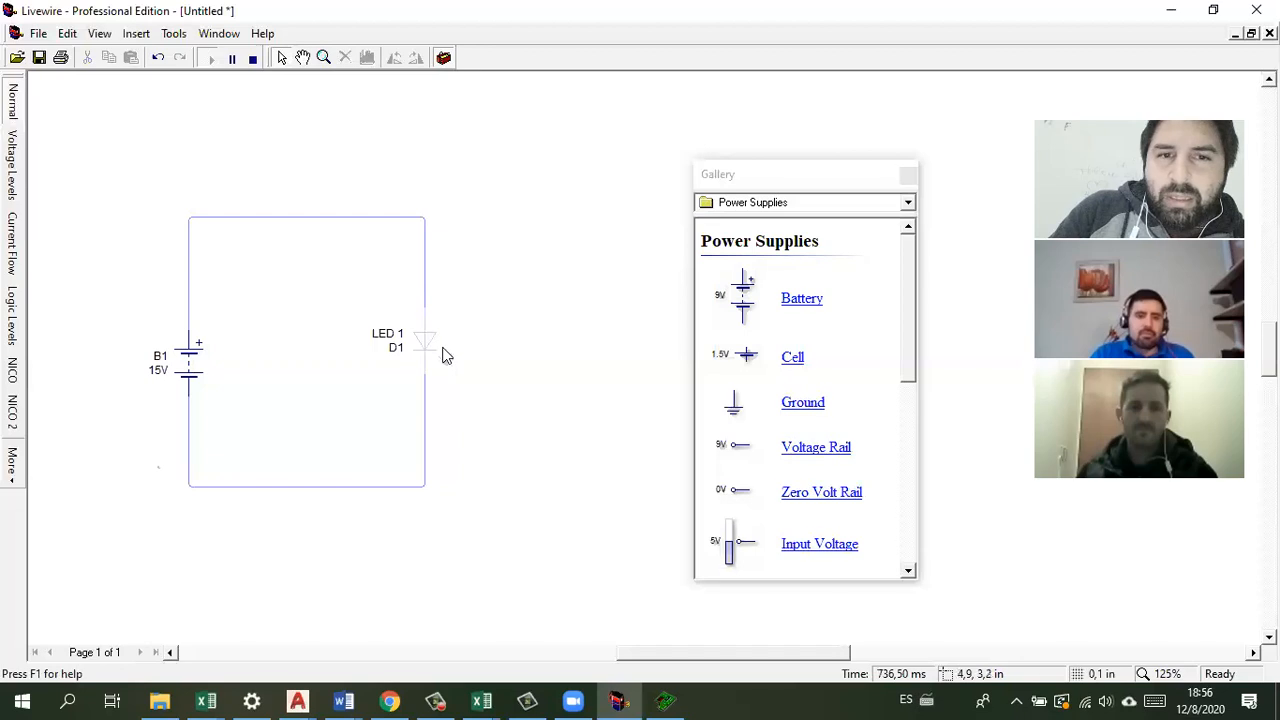
click(253, 58)
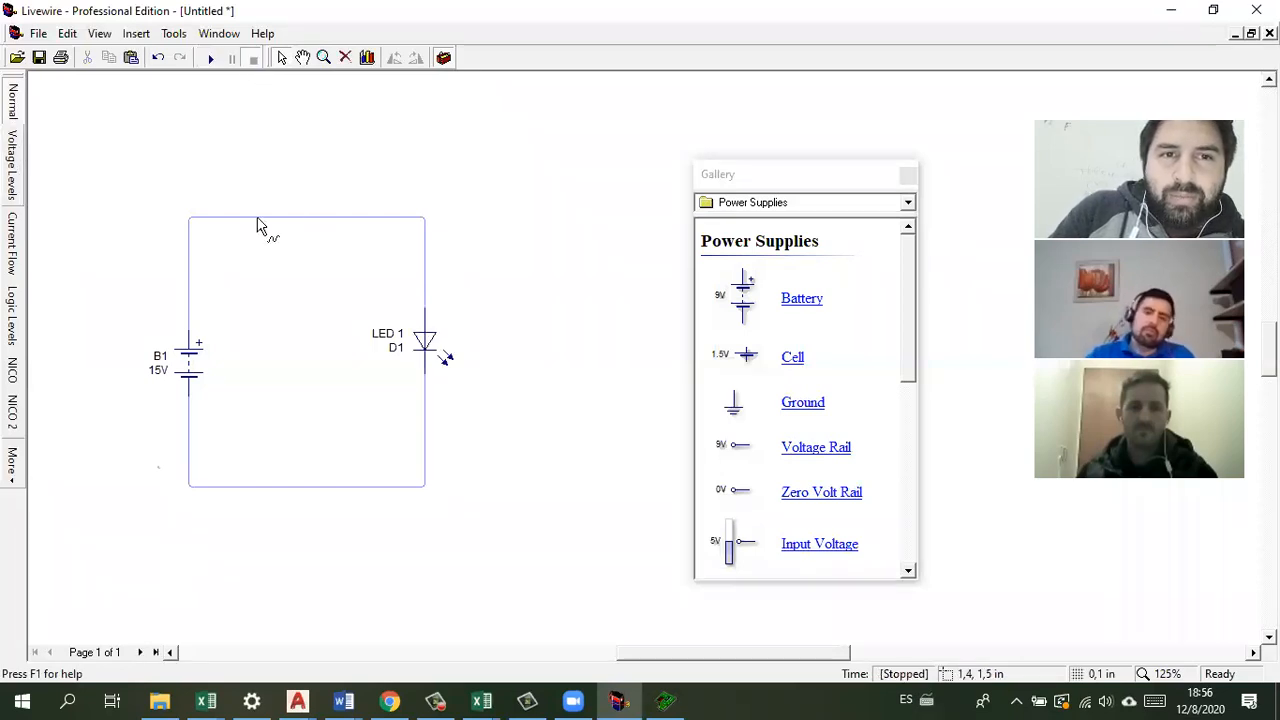
Step: Replace the upper wire between battery and LED with a horizontal 1K resistor from Passive Components, wired to both parts
key(Delete)
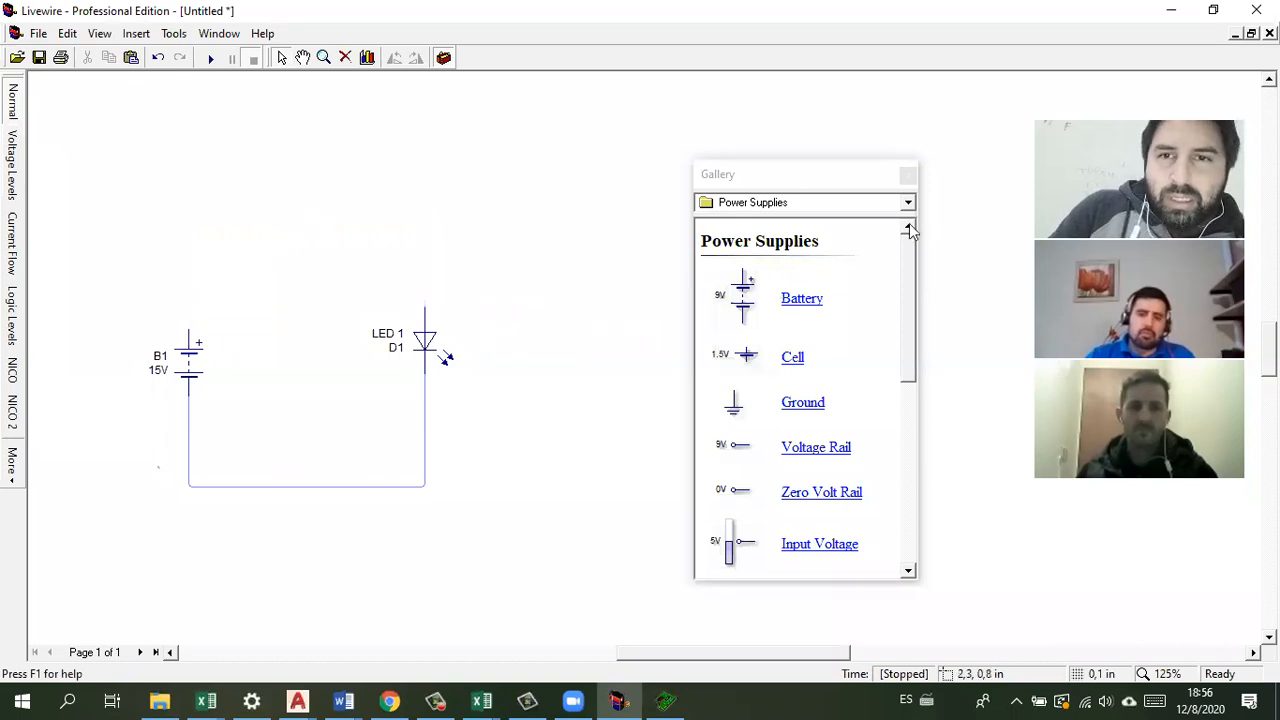
click(868, 202)
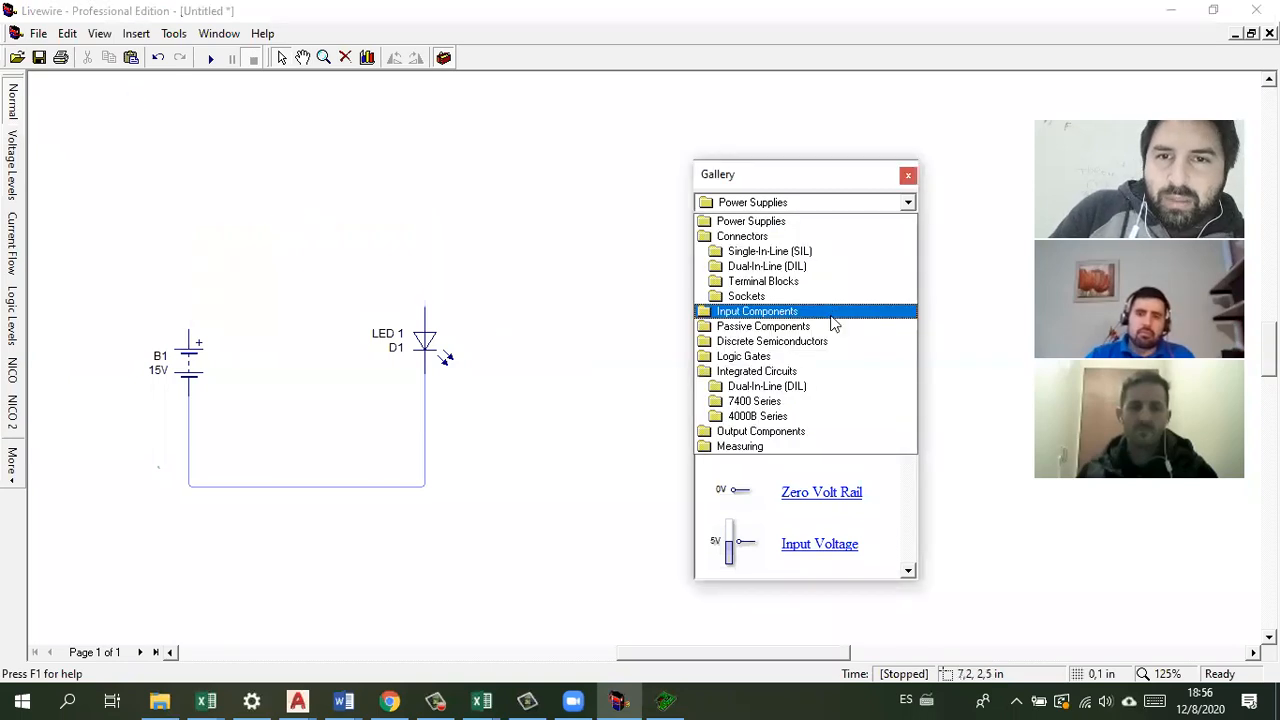
click(831, 315)
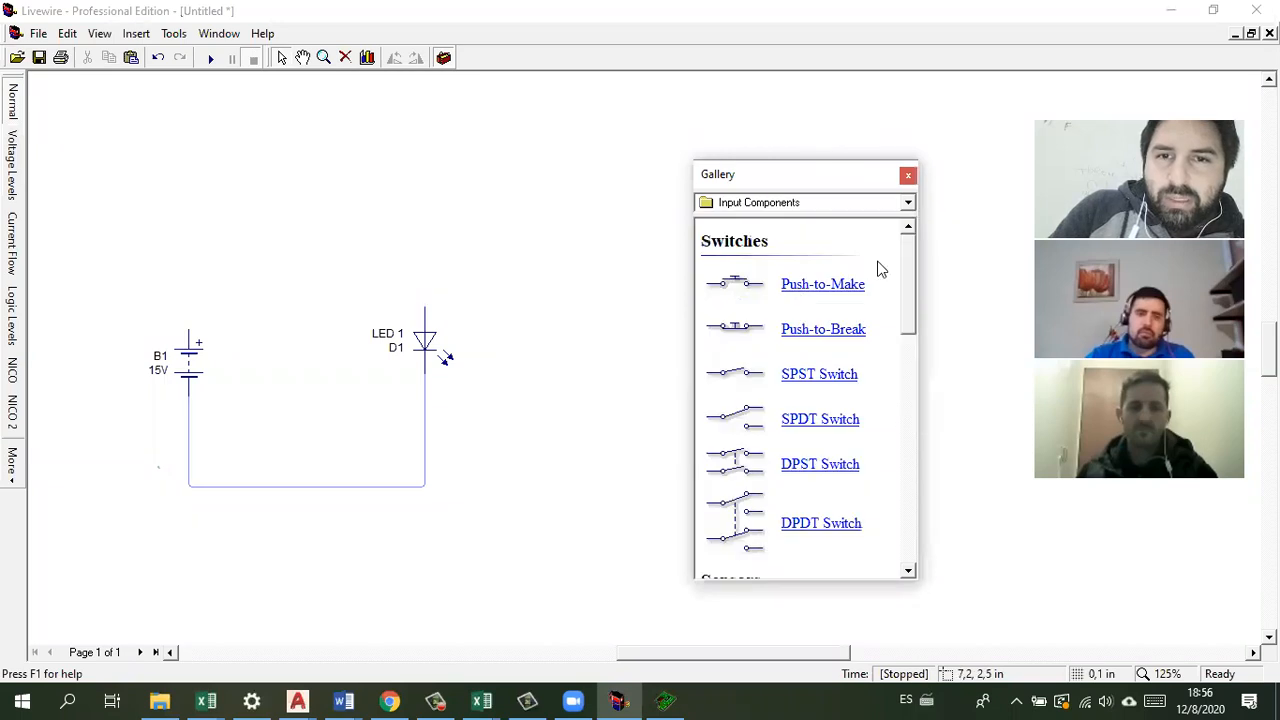
click(880, 203)
click(790, 326)
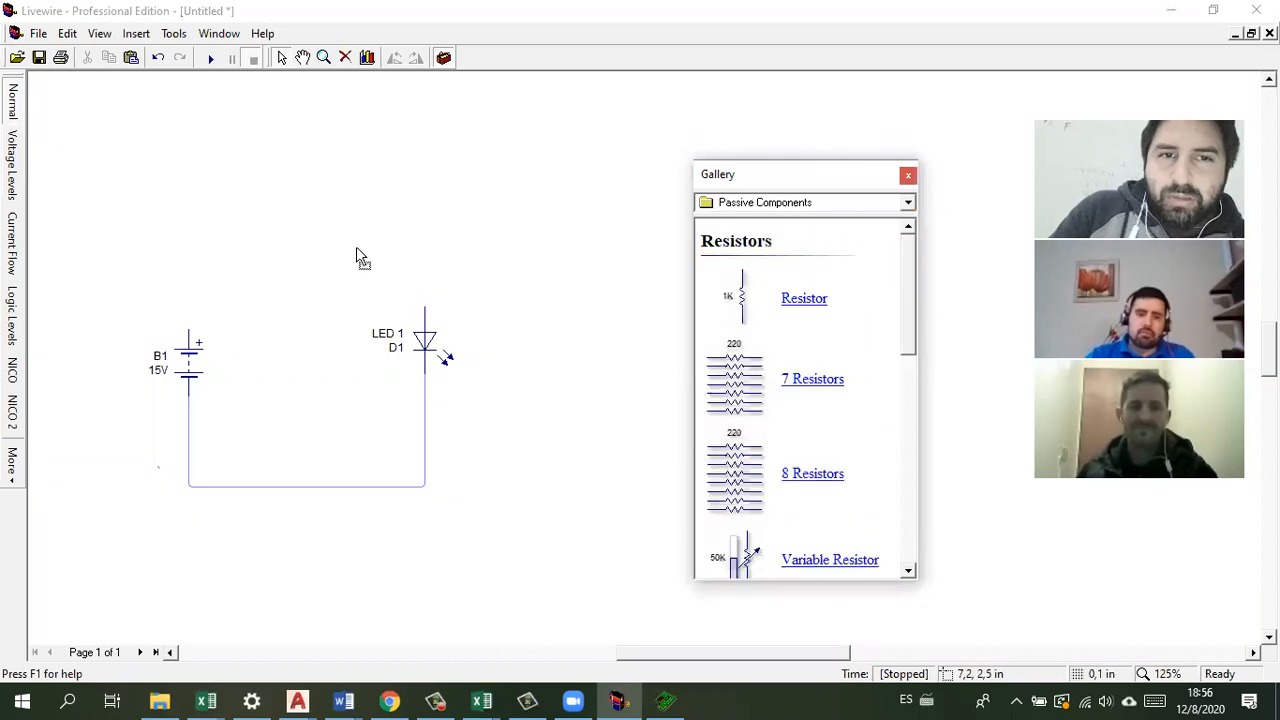
drag(311, 249, 312, 250)
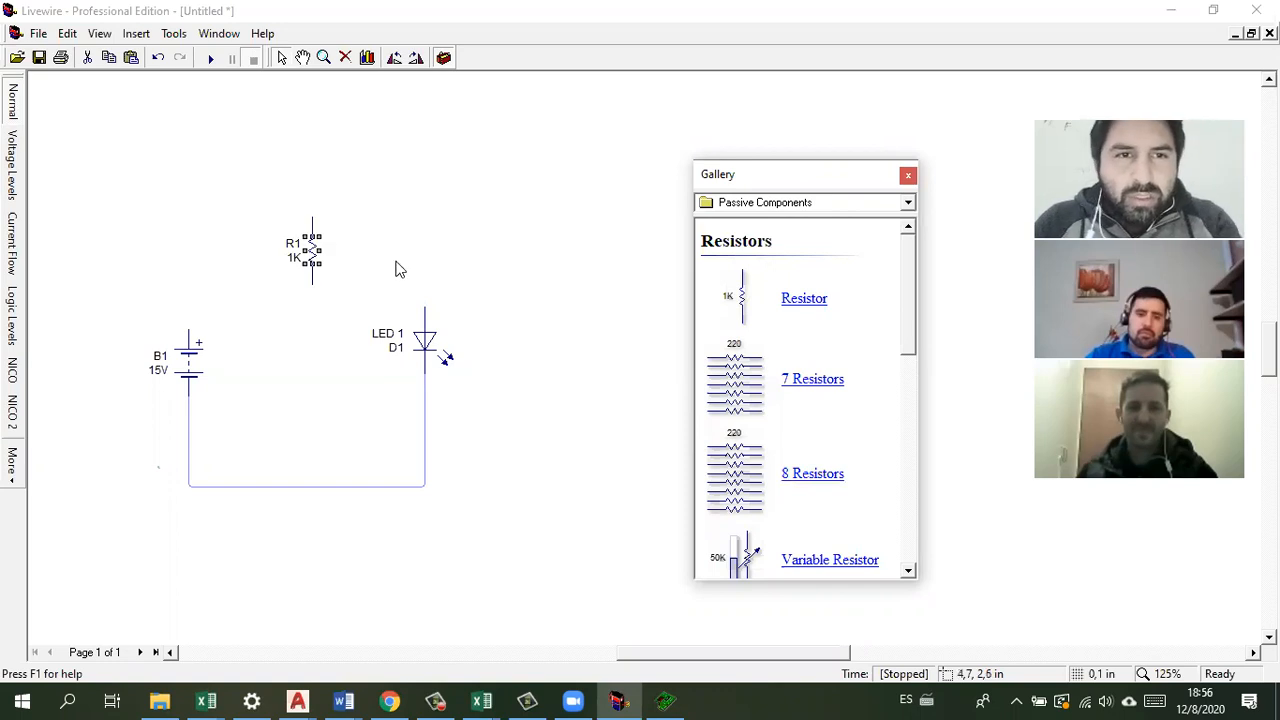
key(ctrl+r)
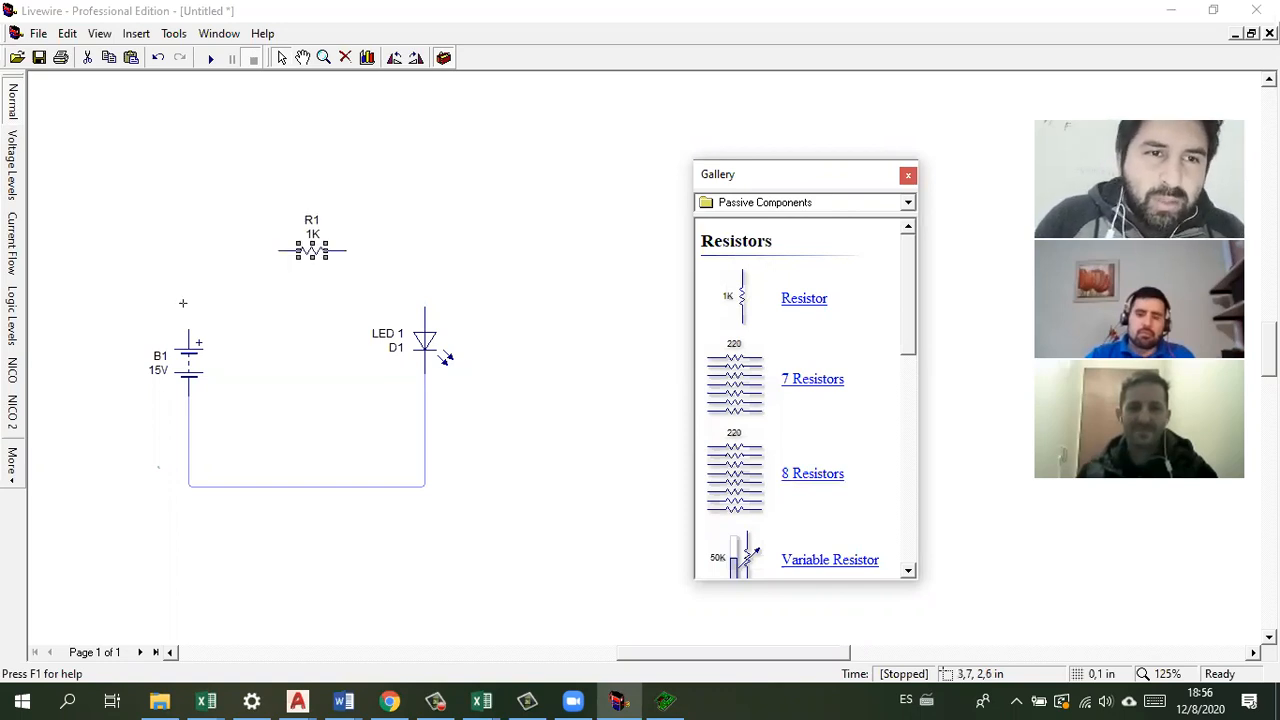
drag(189, 330, 280, 250)
drag(426, 306, 346, 250)
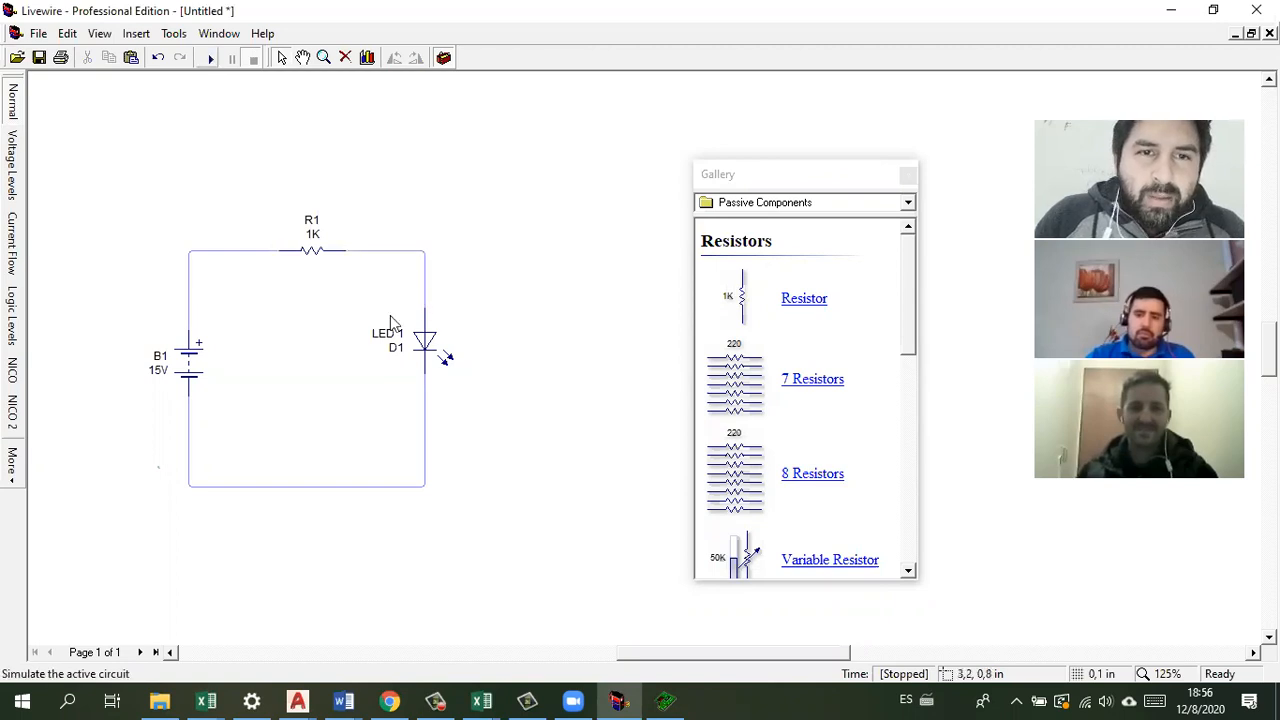
Step: Run the simulation with the resistor in series and check the simulation options while observing the LED
click(175, 35)
mouse_move(212, 81)
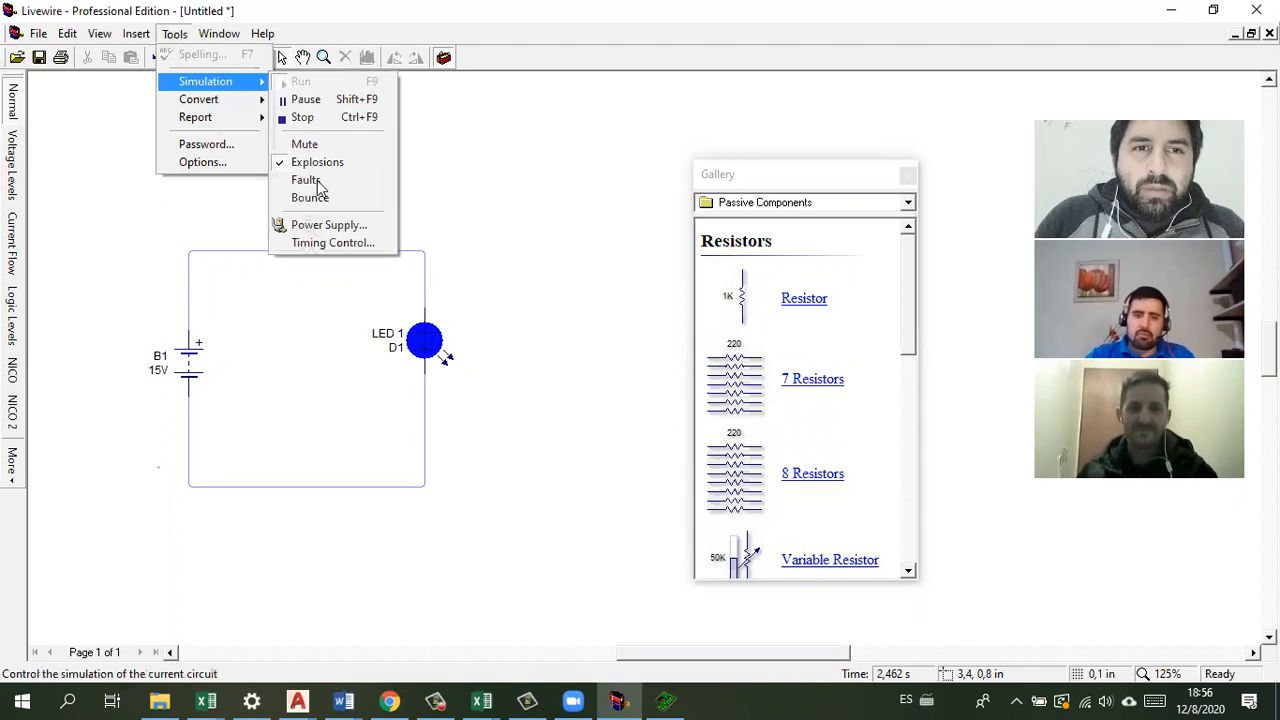
click(470, 155)
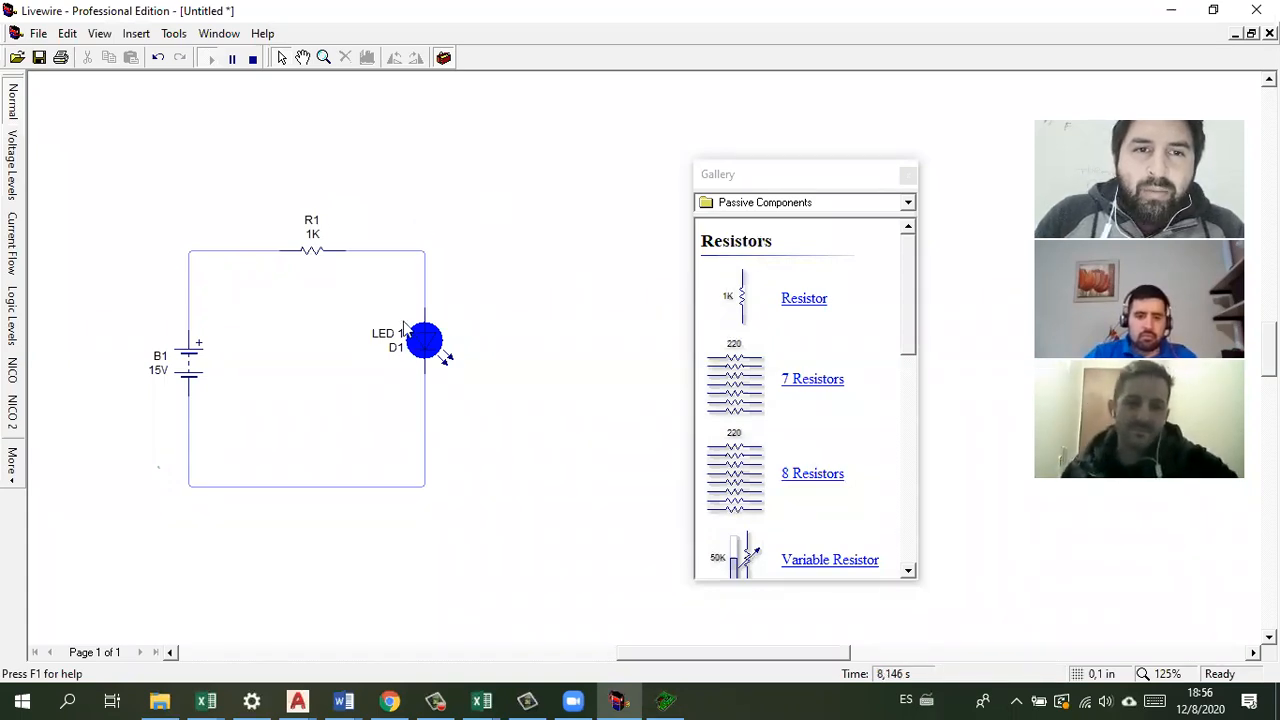
click(422, 350)
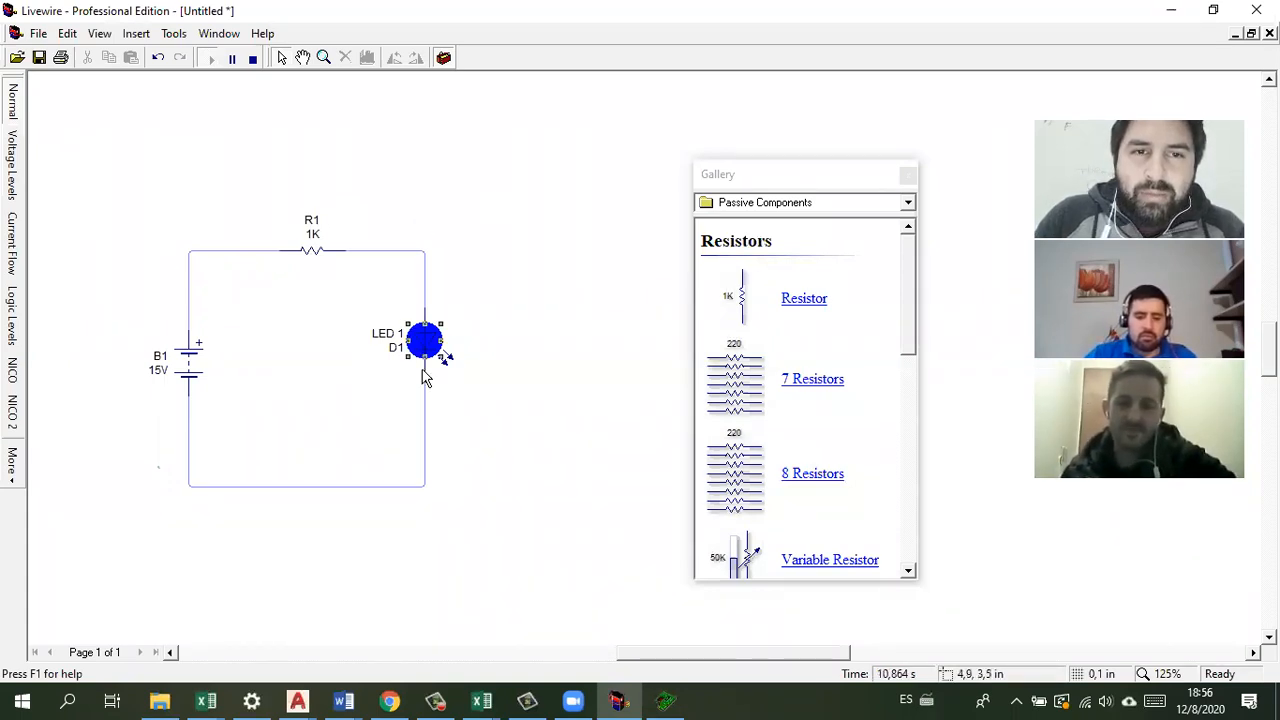
click(488, 267)
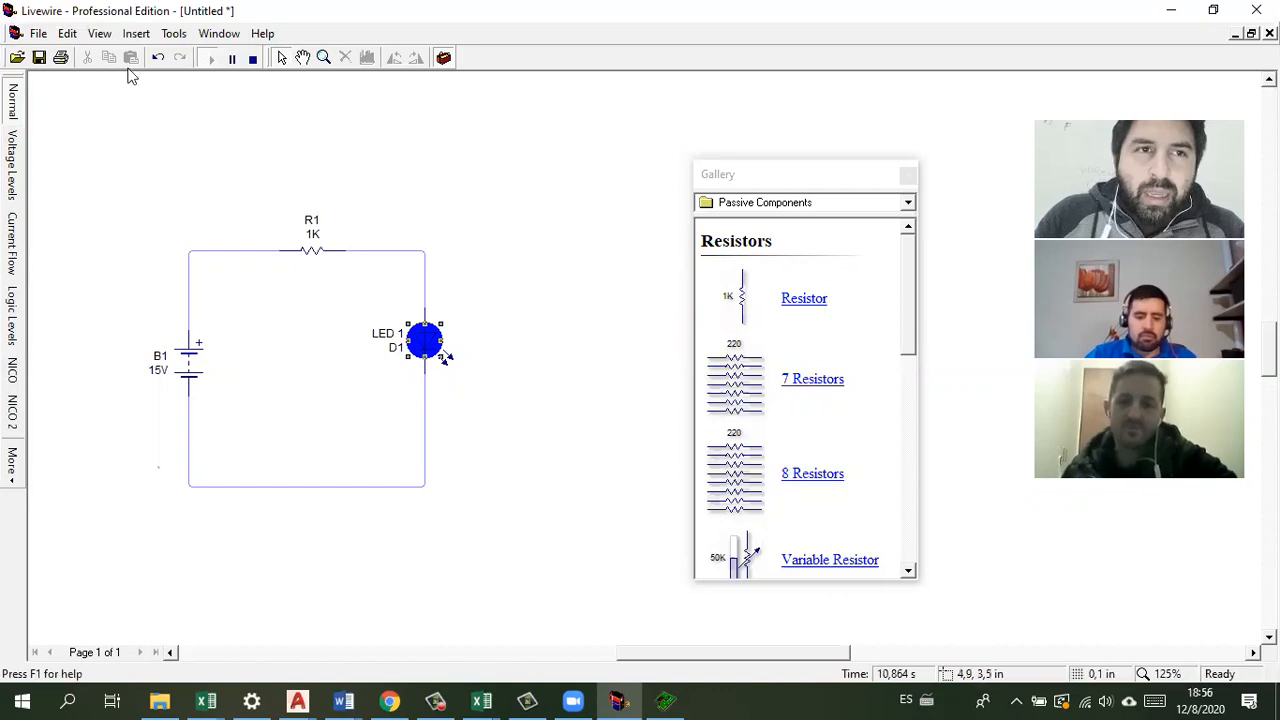
Step: Start opening an existing document and browse to the Electronics folder inside LiveWire's Examples folder
click(38, 34)
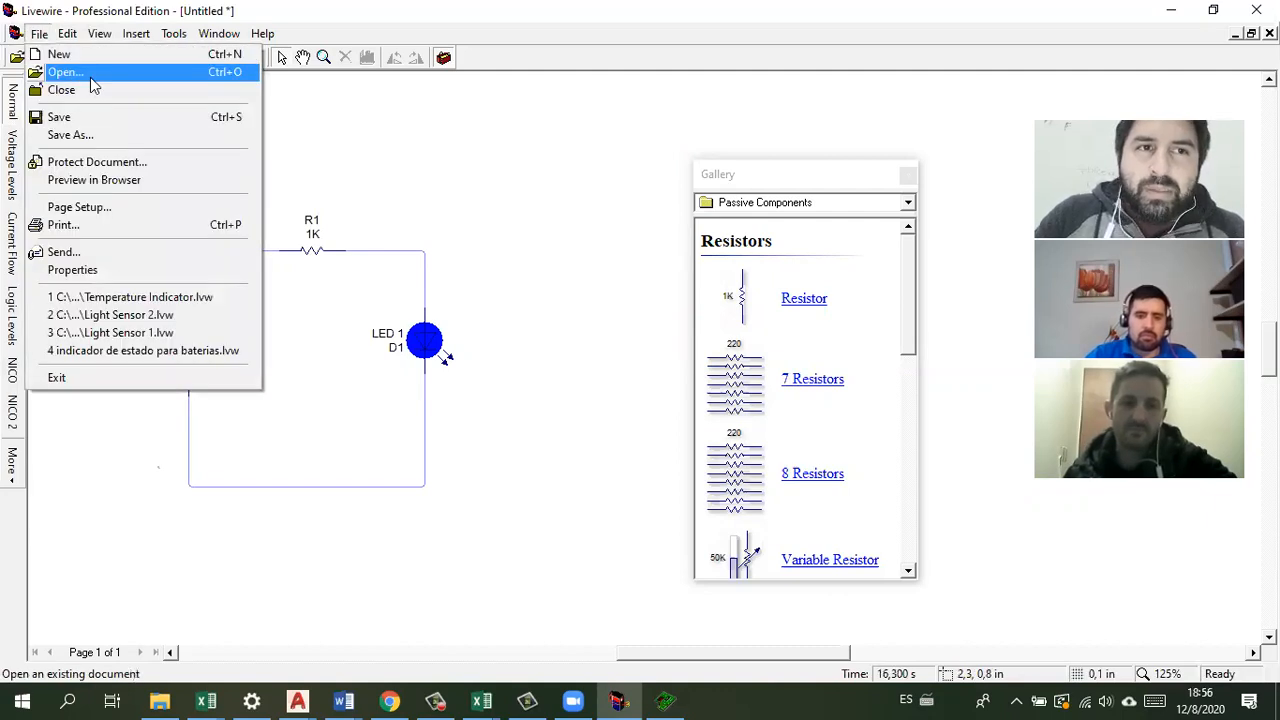
click(535, 180)
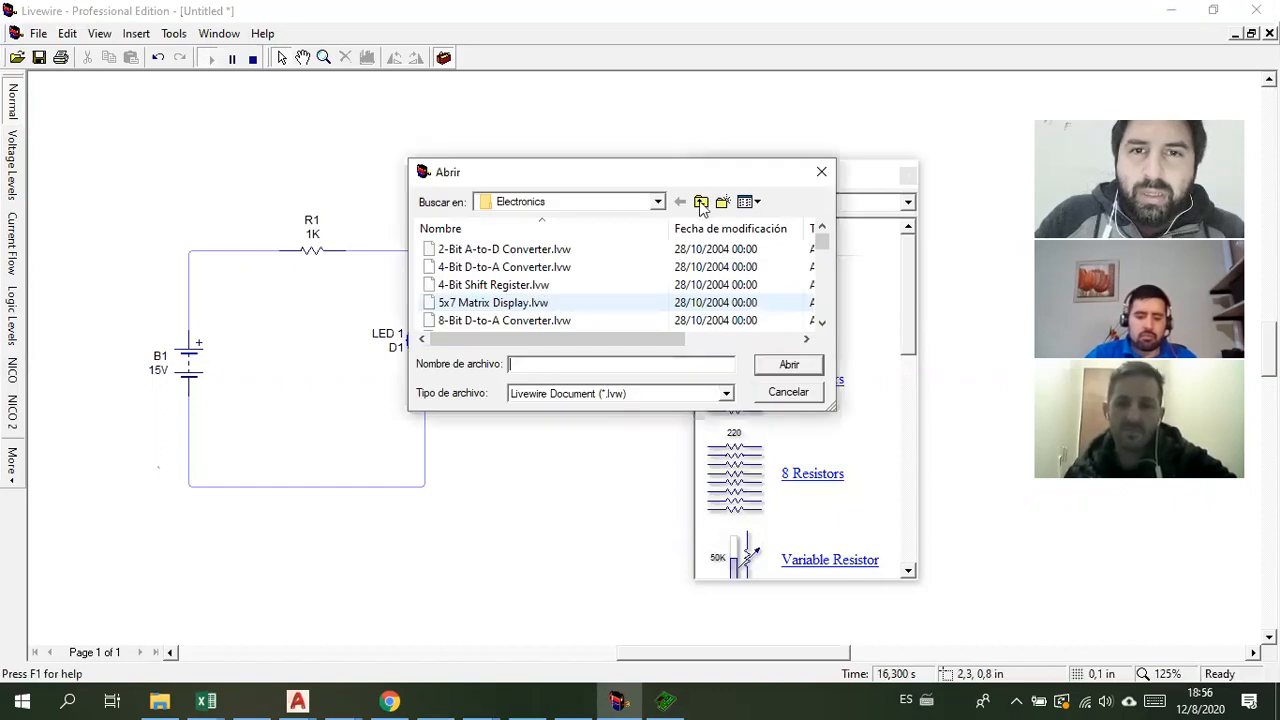
click(702, 205)
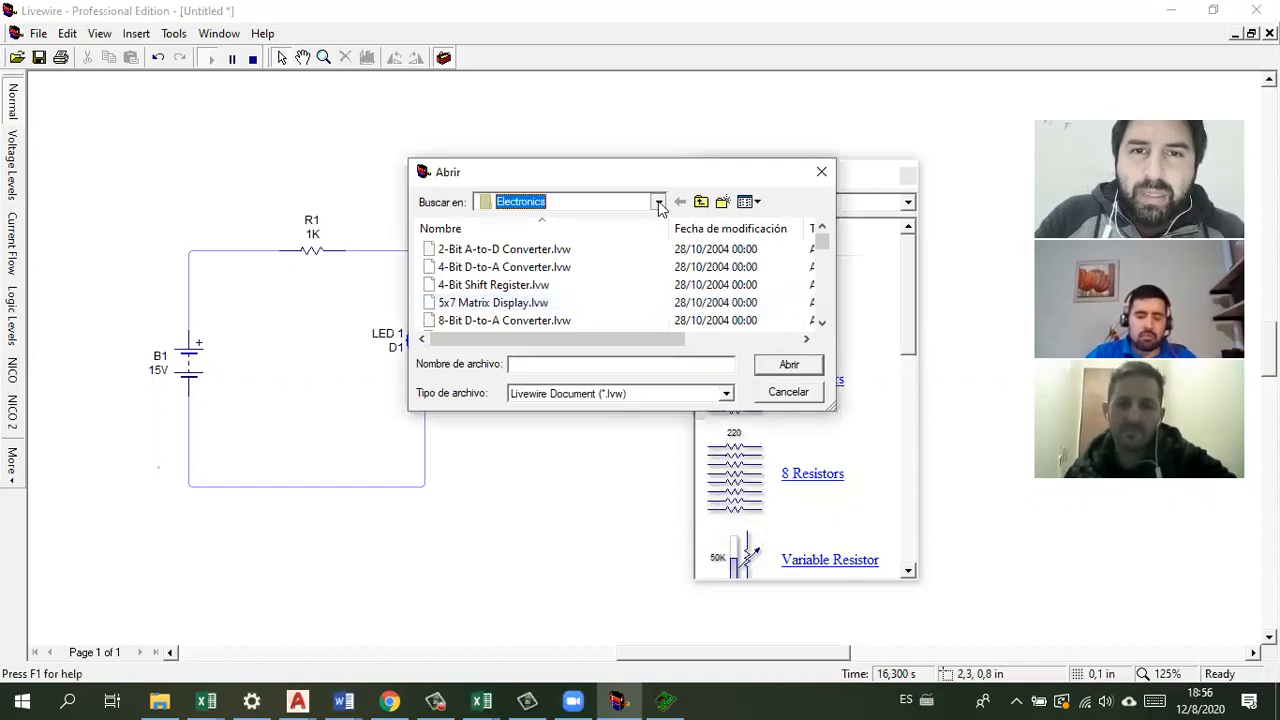
click(659, 204)
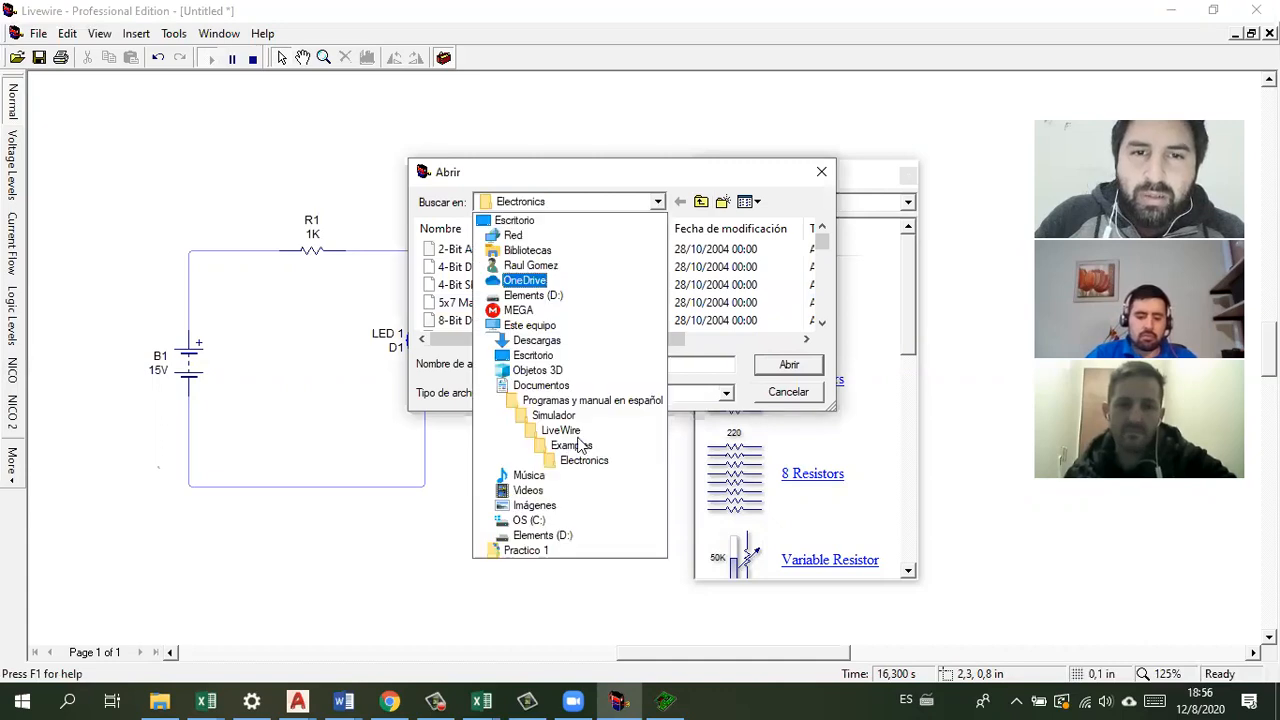
click(566, 429)
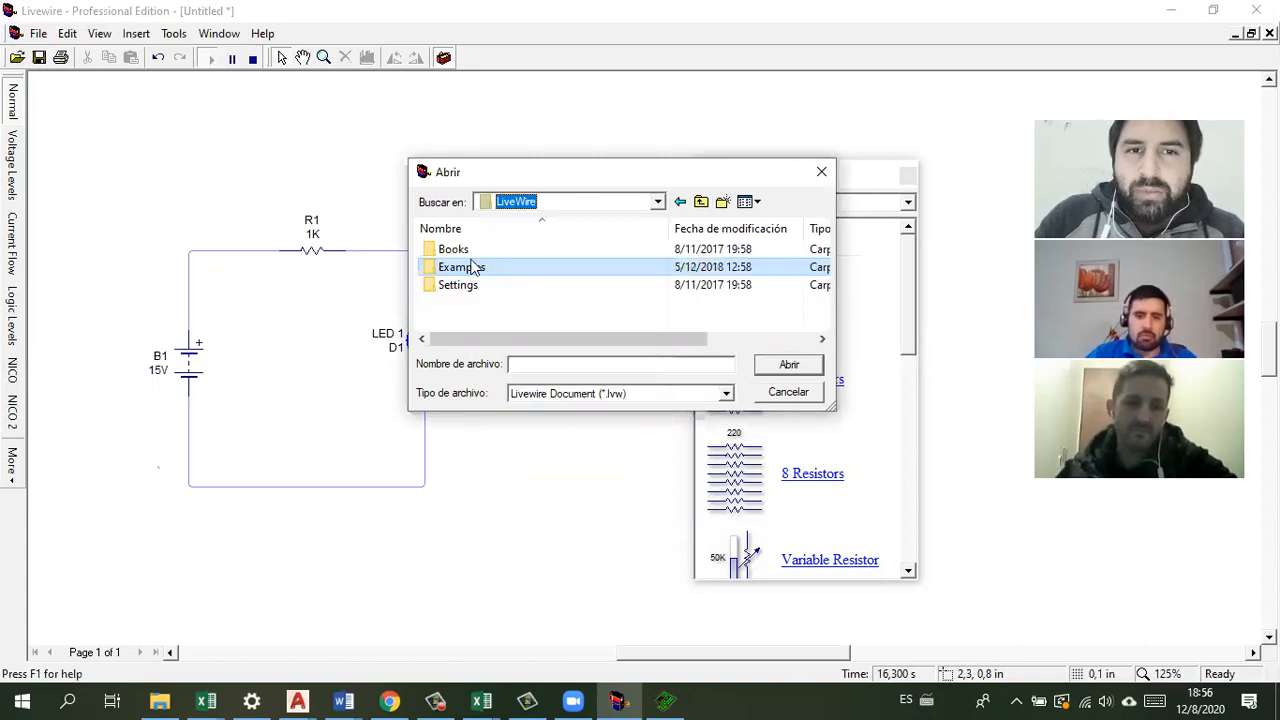
double_click(535, 270)
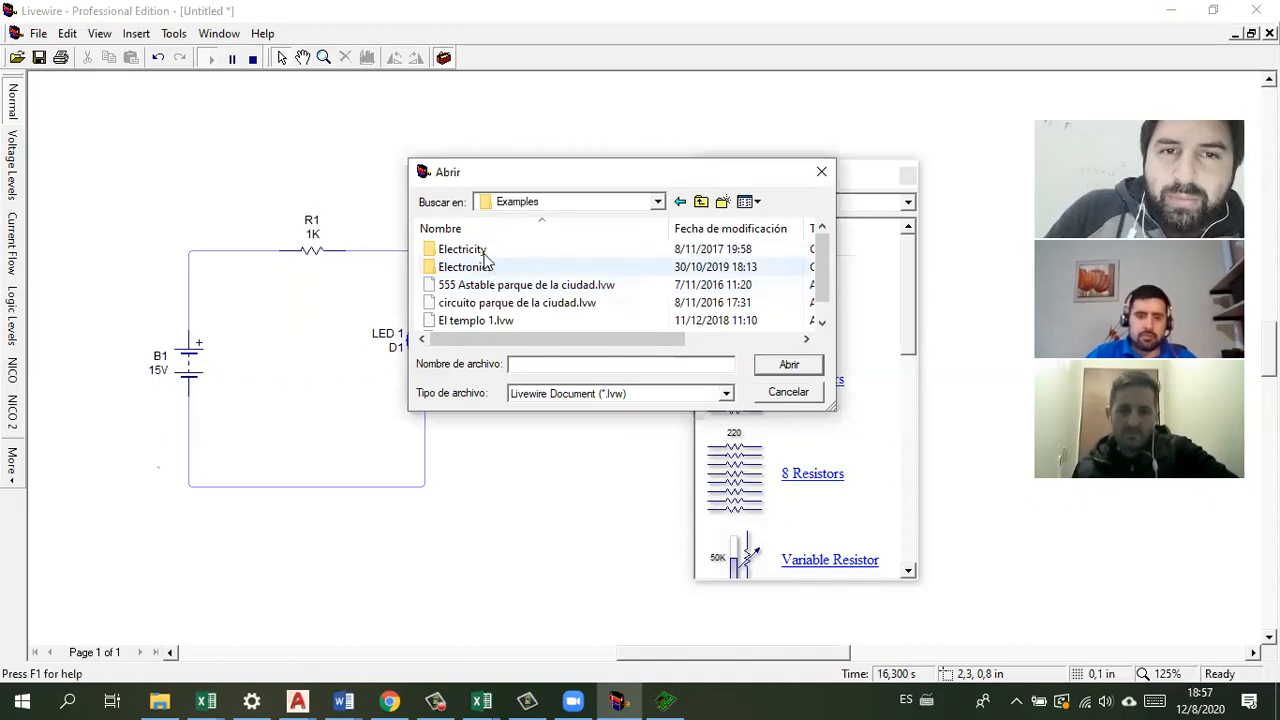
double_click(490, 268)
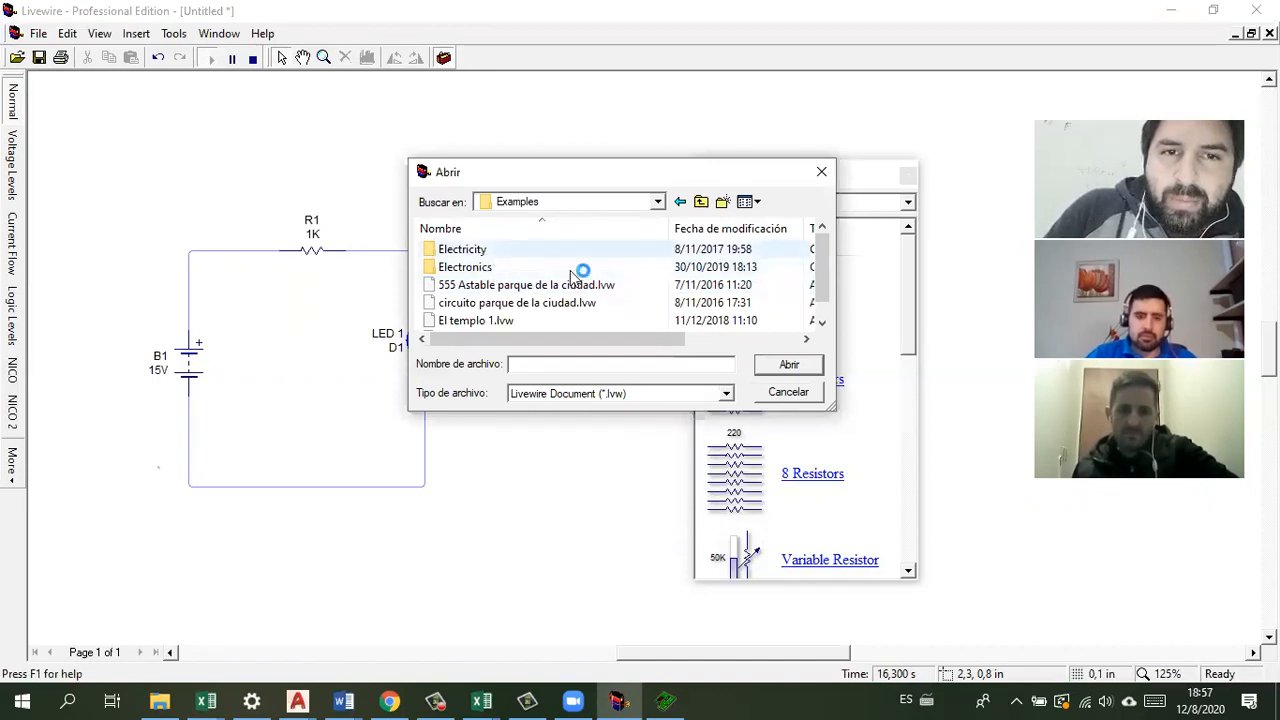
Step: Open the example file 555 Astable.lvw from the Electronics folder
scroll(578, 285, down, 2)
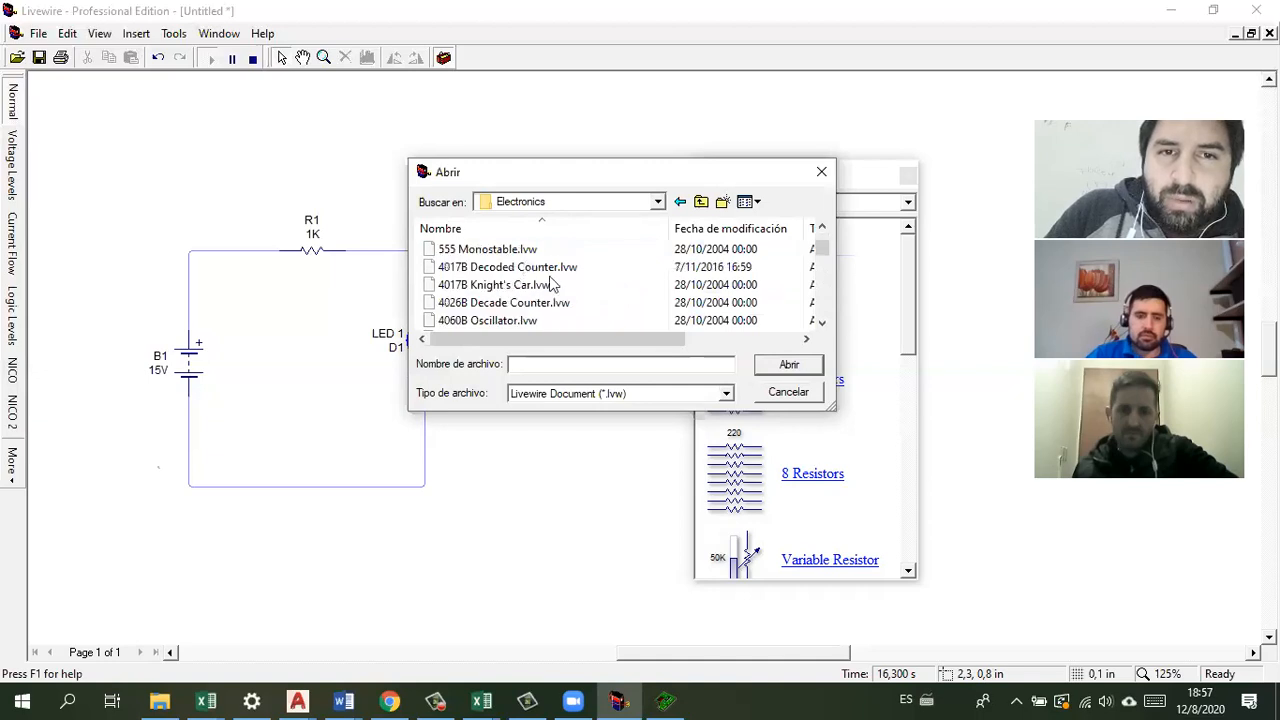
scroll(528, 303, up, 2)
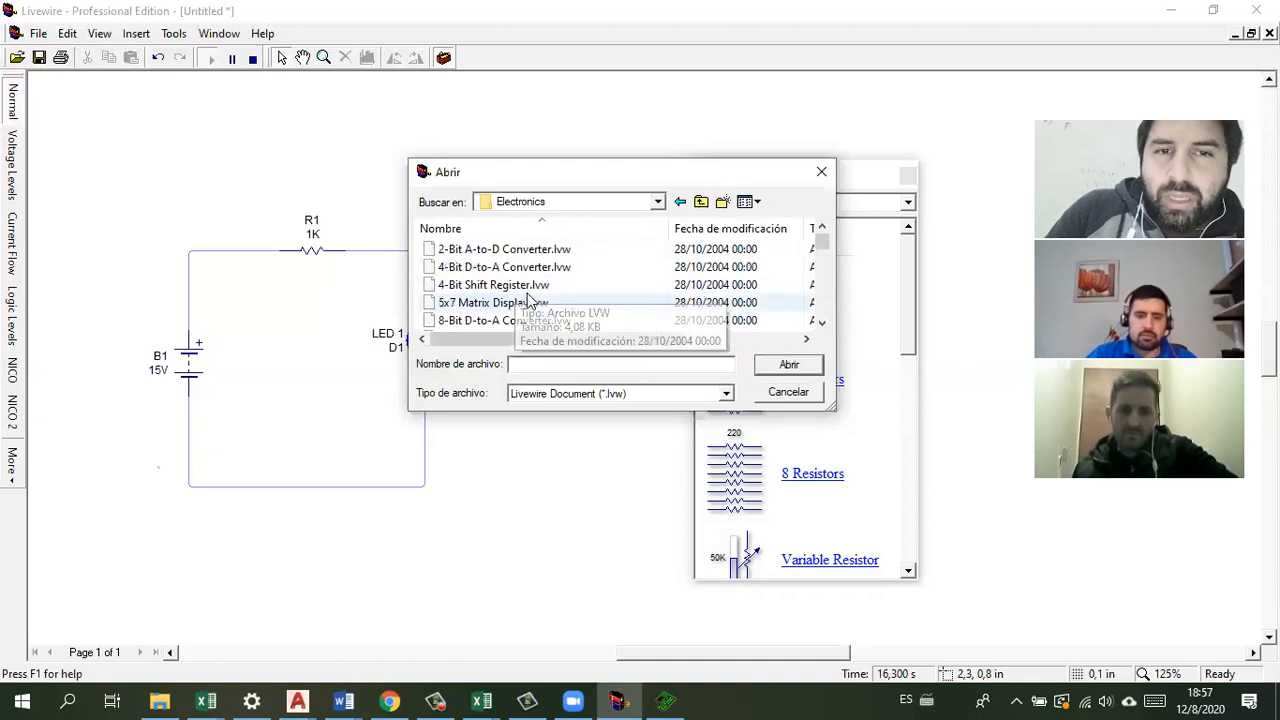
scroll(503, 290, down, 1)
click(499, 287)
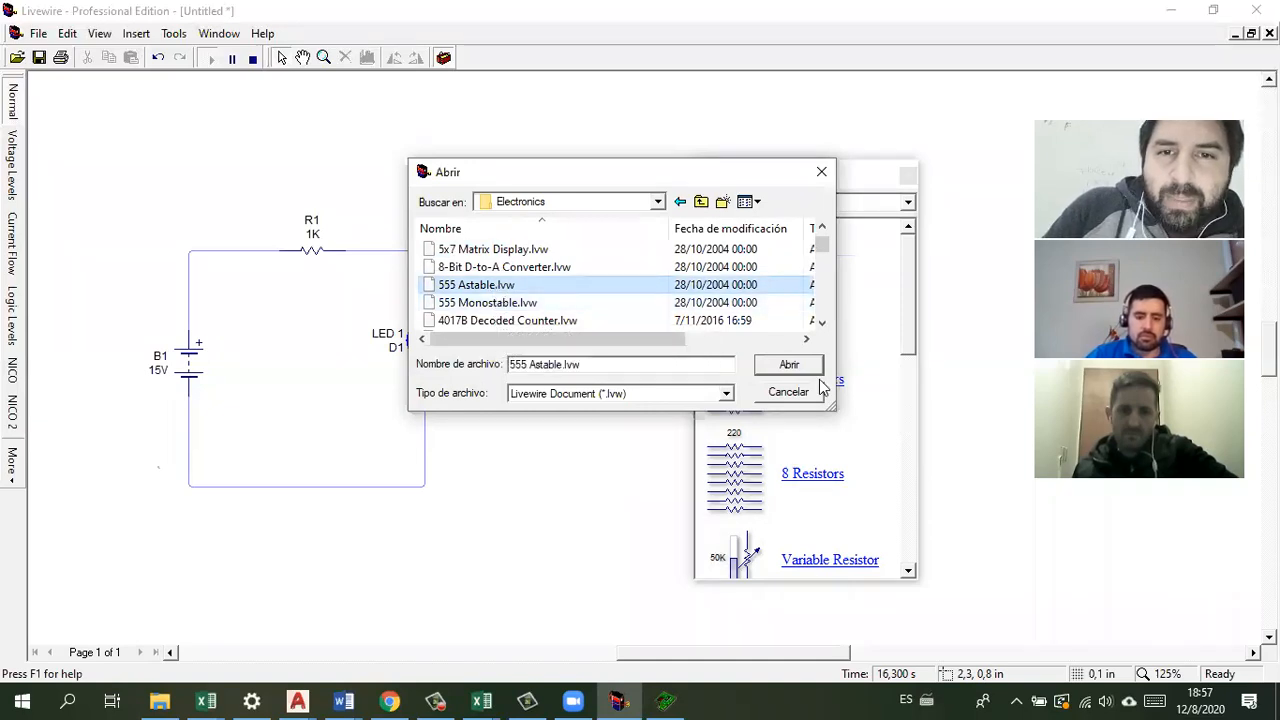
click(782, 366)
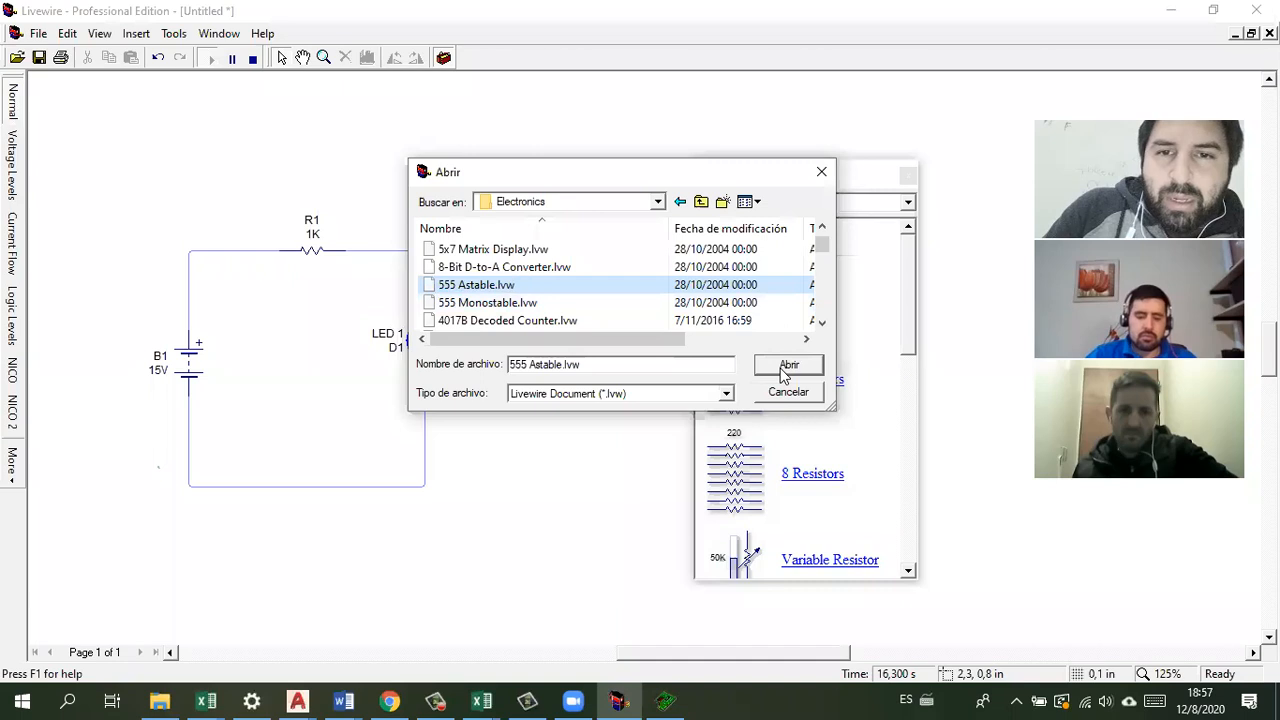
double_click(545, 290)
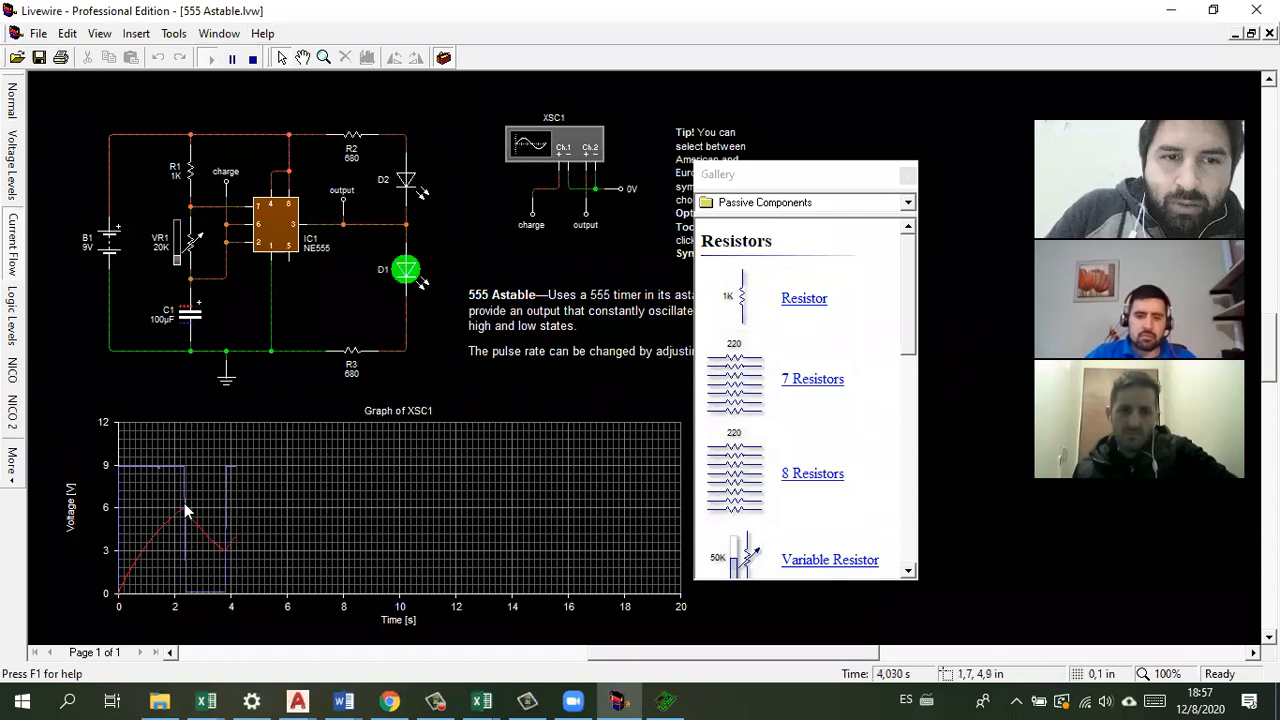
Step: Observe the running 555 circuit in the Voltage Levels view while setting variable resistor VR1 to 80K, 1 and finally 15K
click(12, 150)
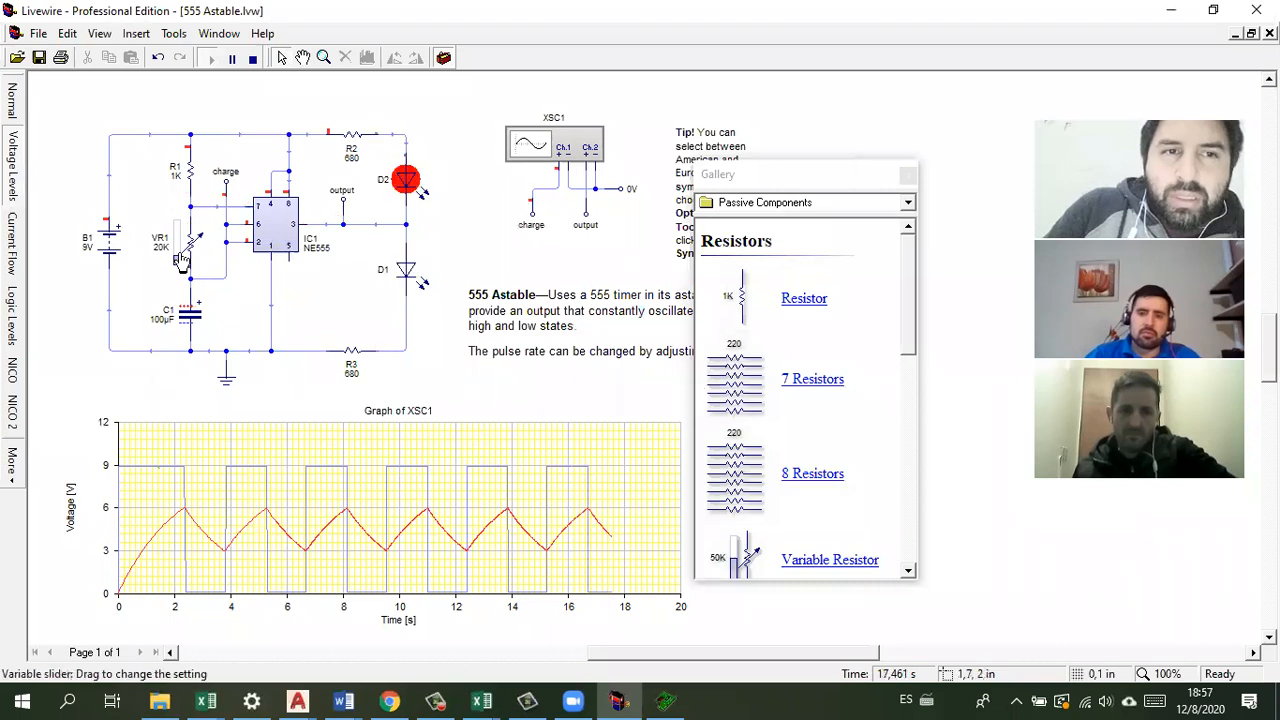
drag(180, 255, 186, 231)
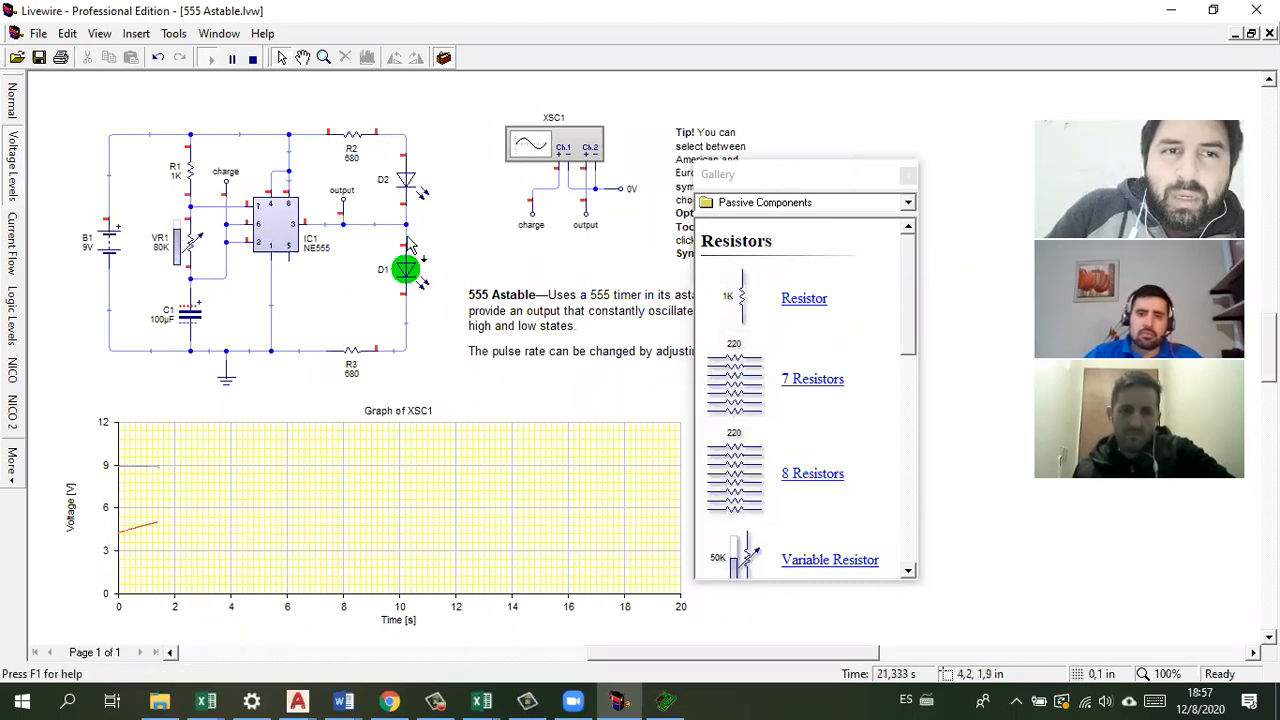
drag(180, 268, 181, 273)
click(178, 268)
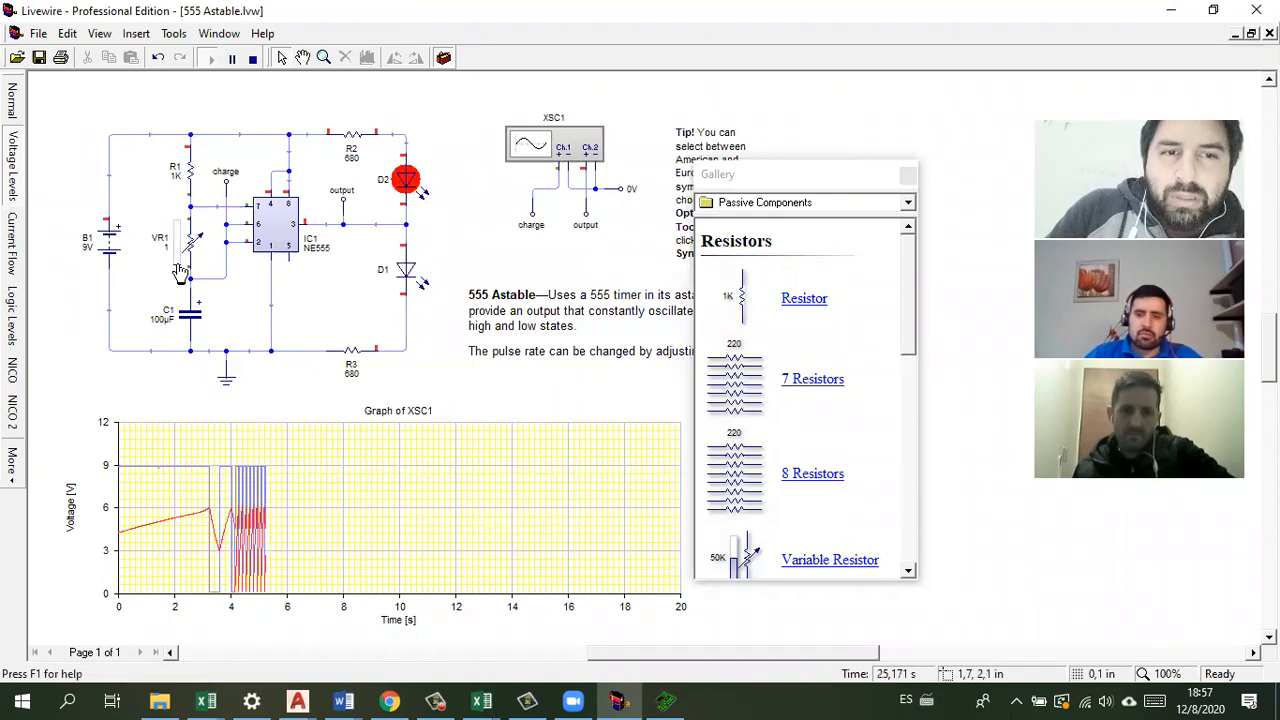
click(180, 264)
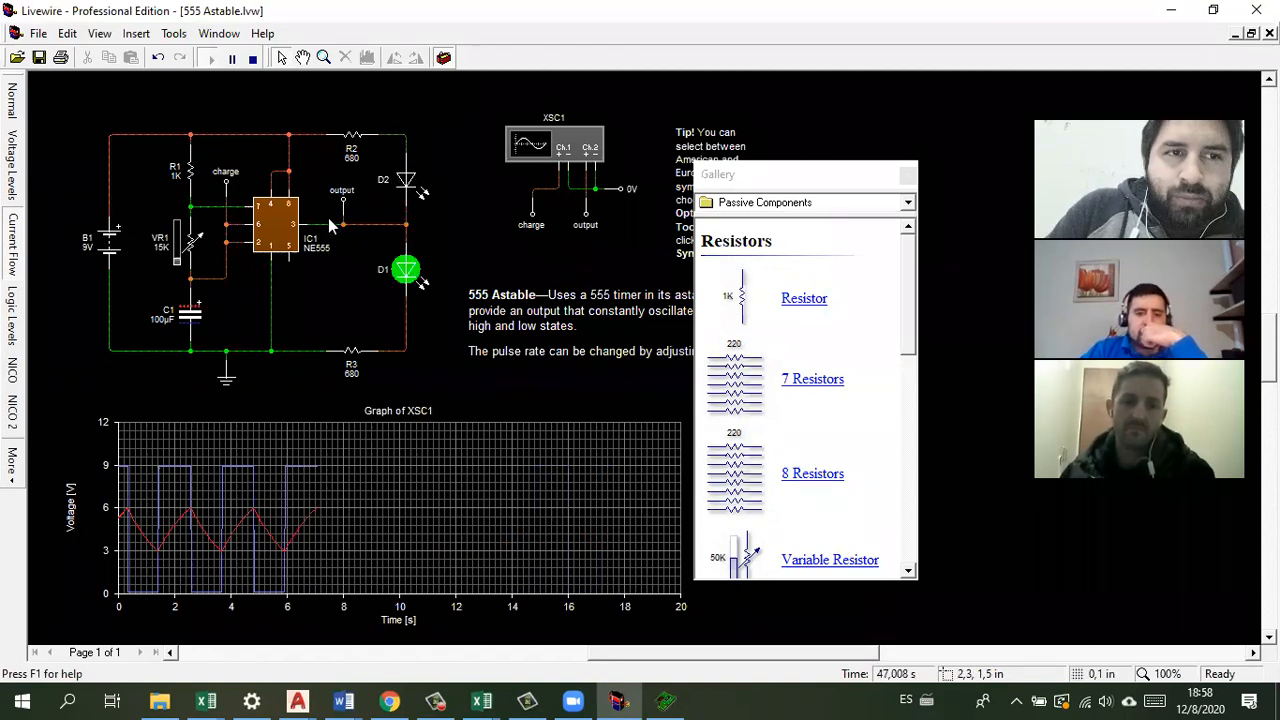
click(20, 170)
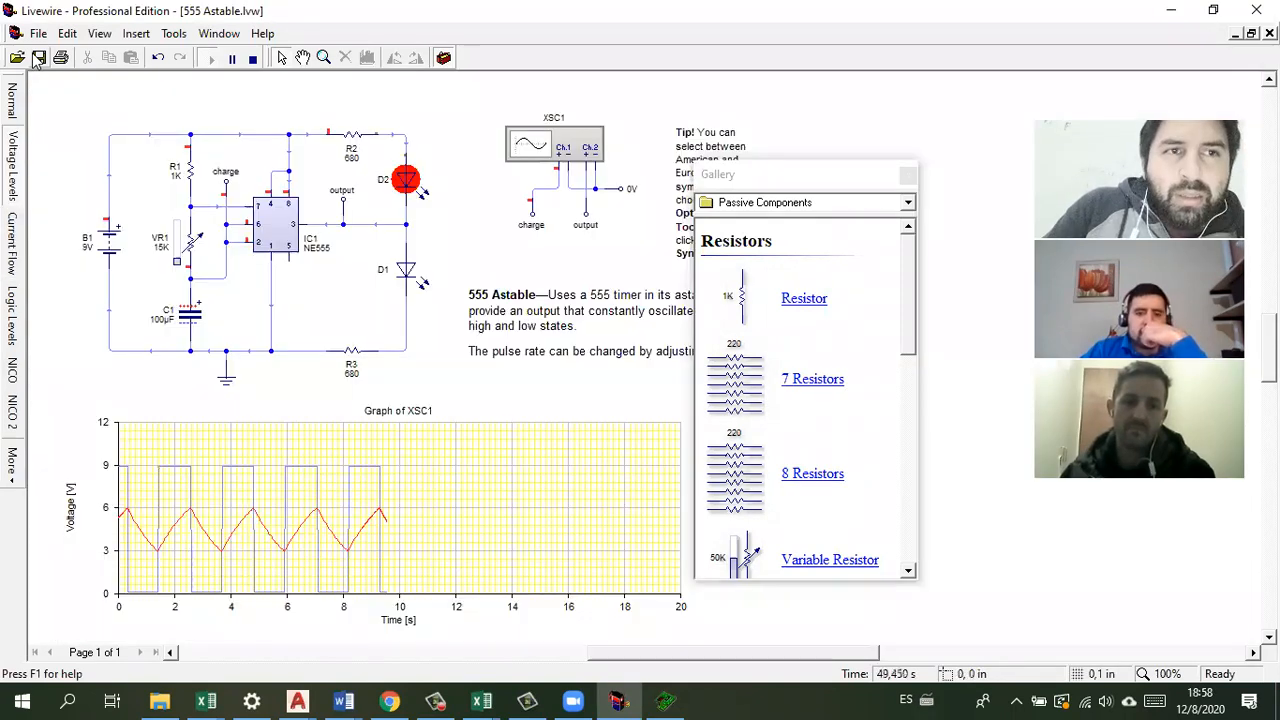
Step: Open the example file LED Circuit.lvw from the Electricity folder inside Examples
click(18, 62)
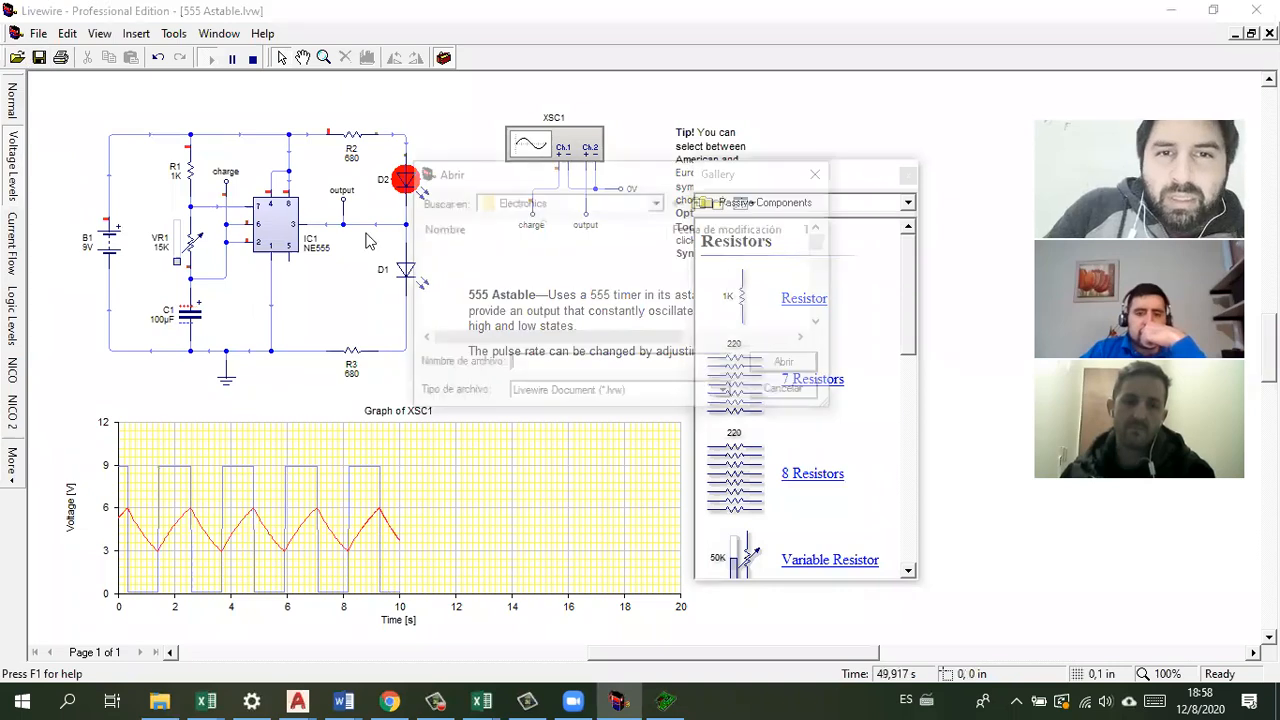
scroll(823, 253, down, 1)
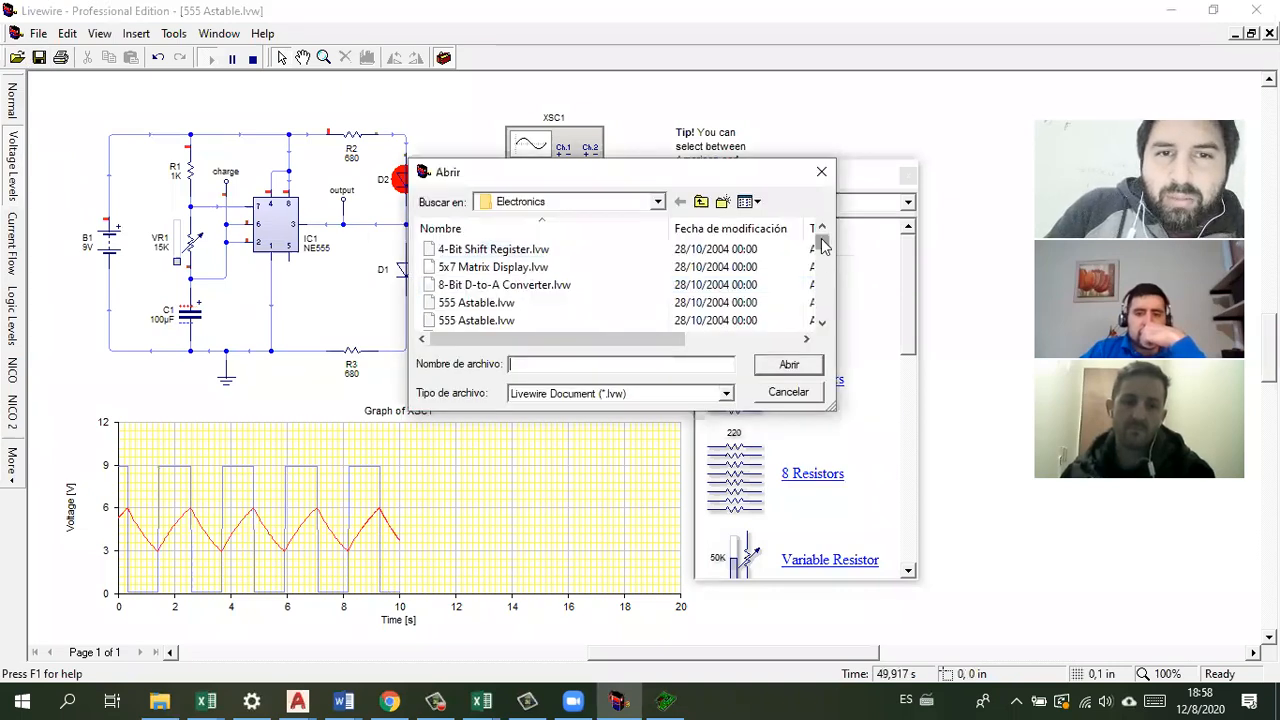
drag(821, 248, 857, 312)
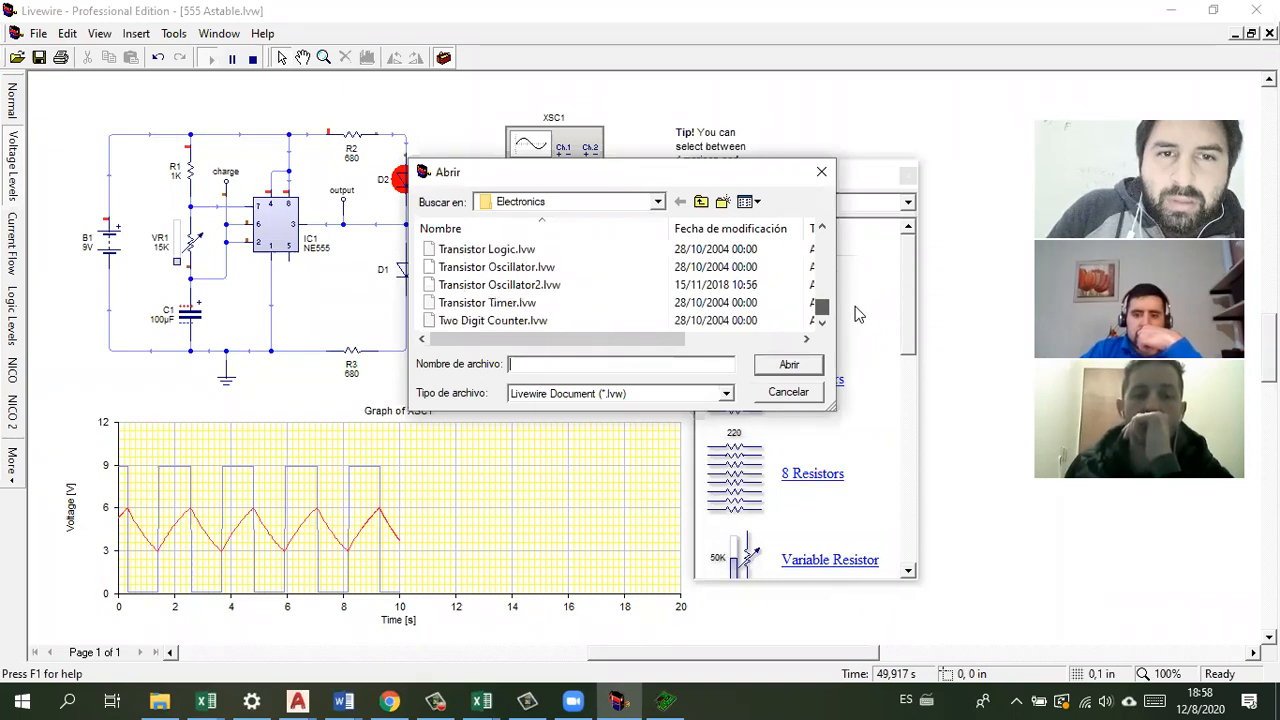
click(658, 202)
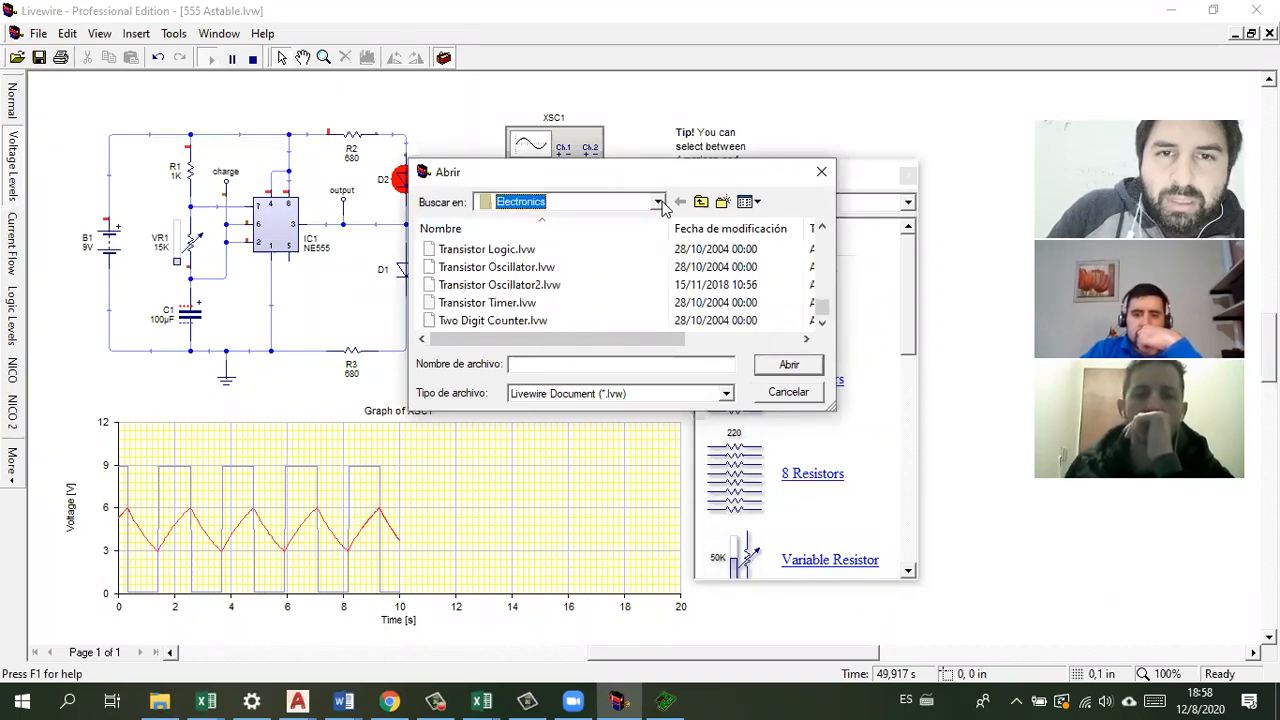
click(572, 445)
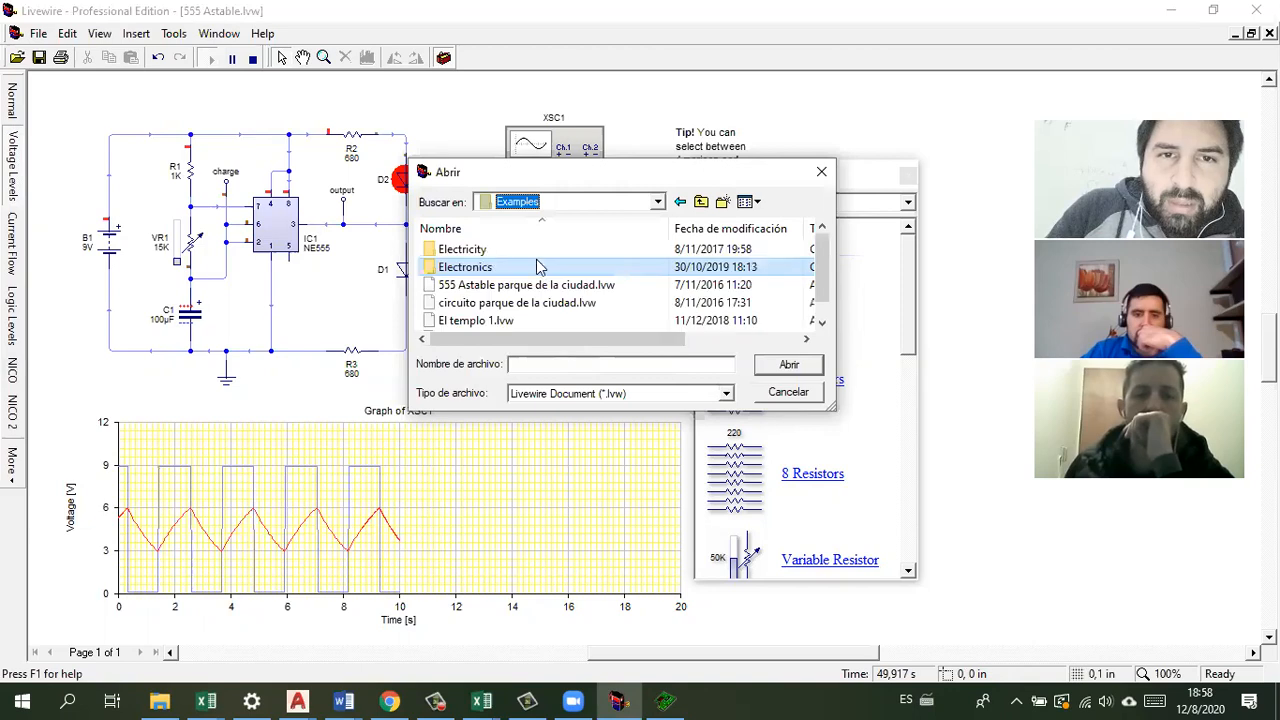
double_click(470, 249)
scroll(535, 290, down, 2)
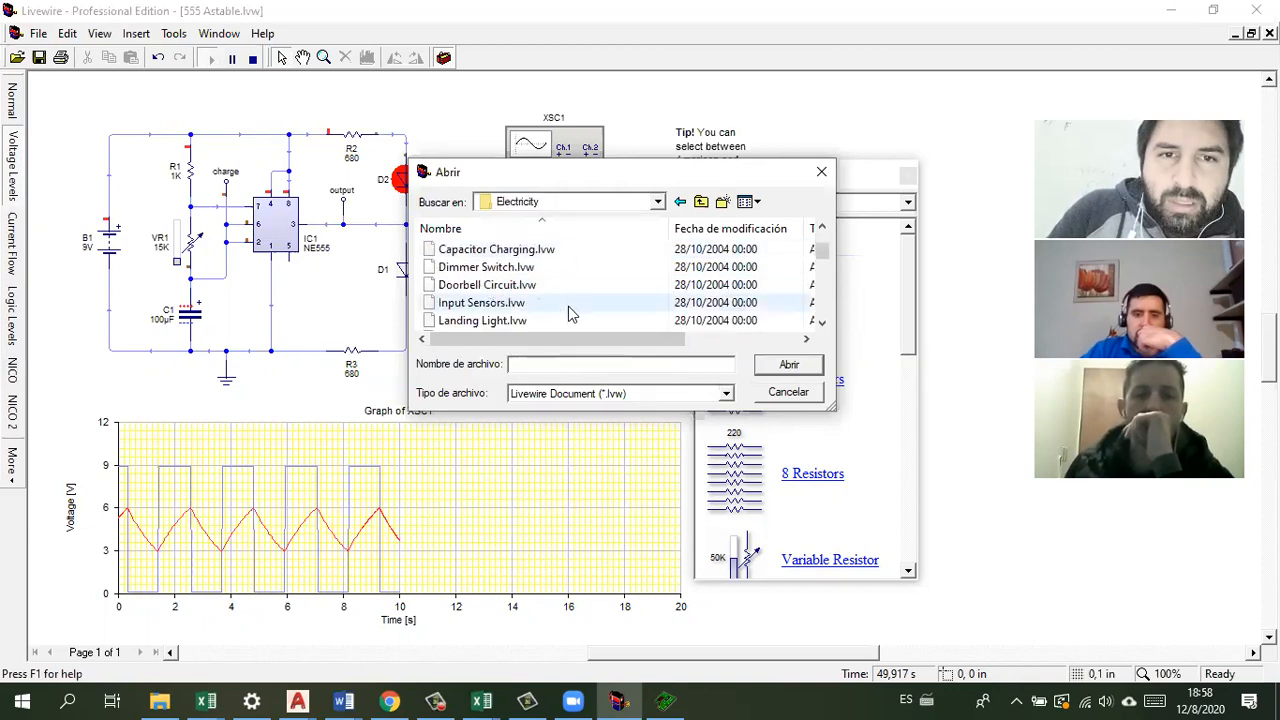
click(480, 312)
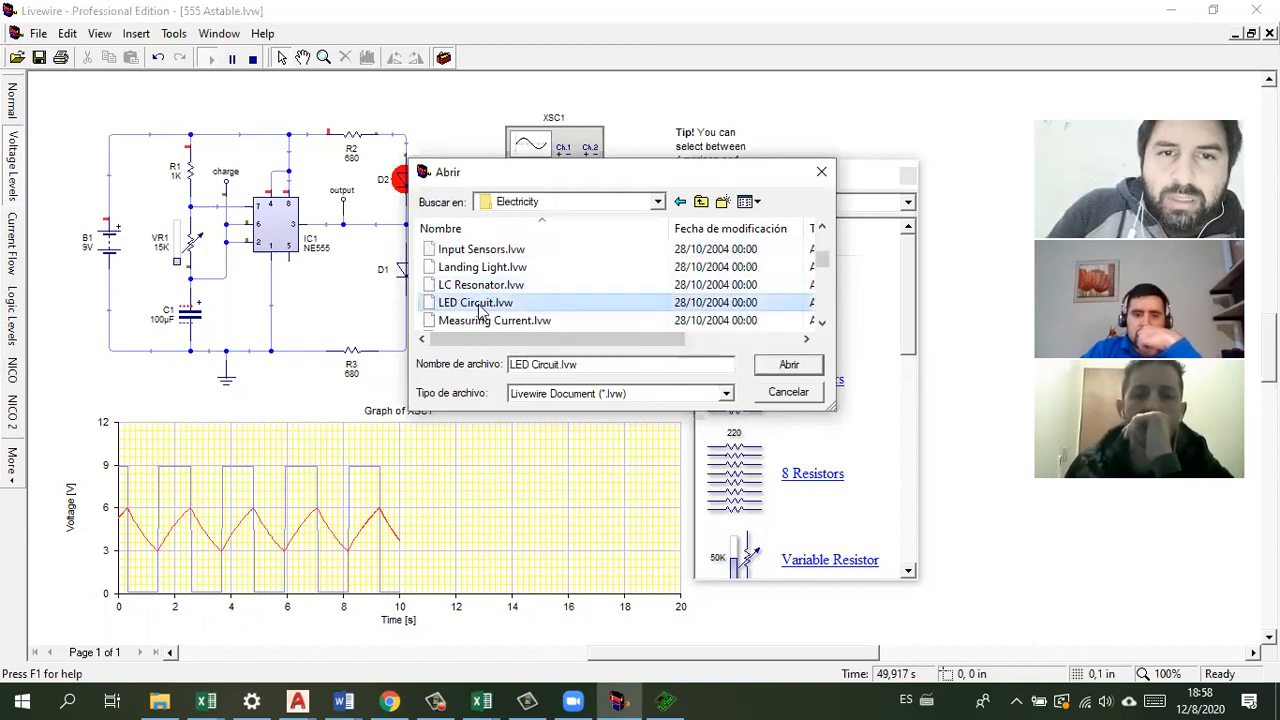
double_click(479, 304)
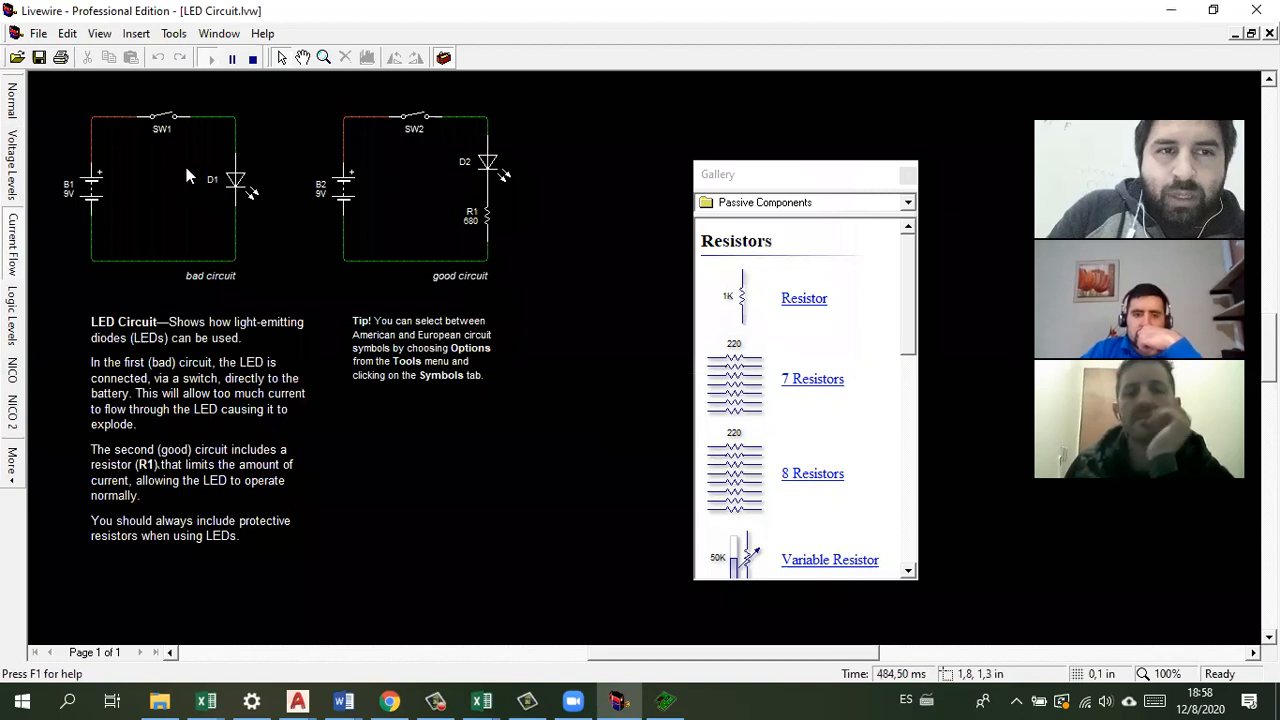
Step: Show the voltage levels, close switches SW1 and SW2 to compare the bad and good LED circuits, and stop the simulation
click(13, 160)
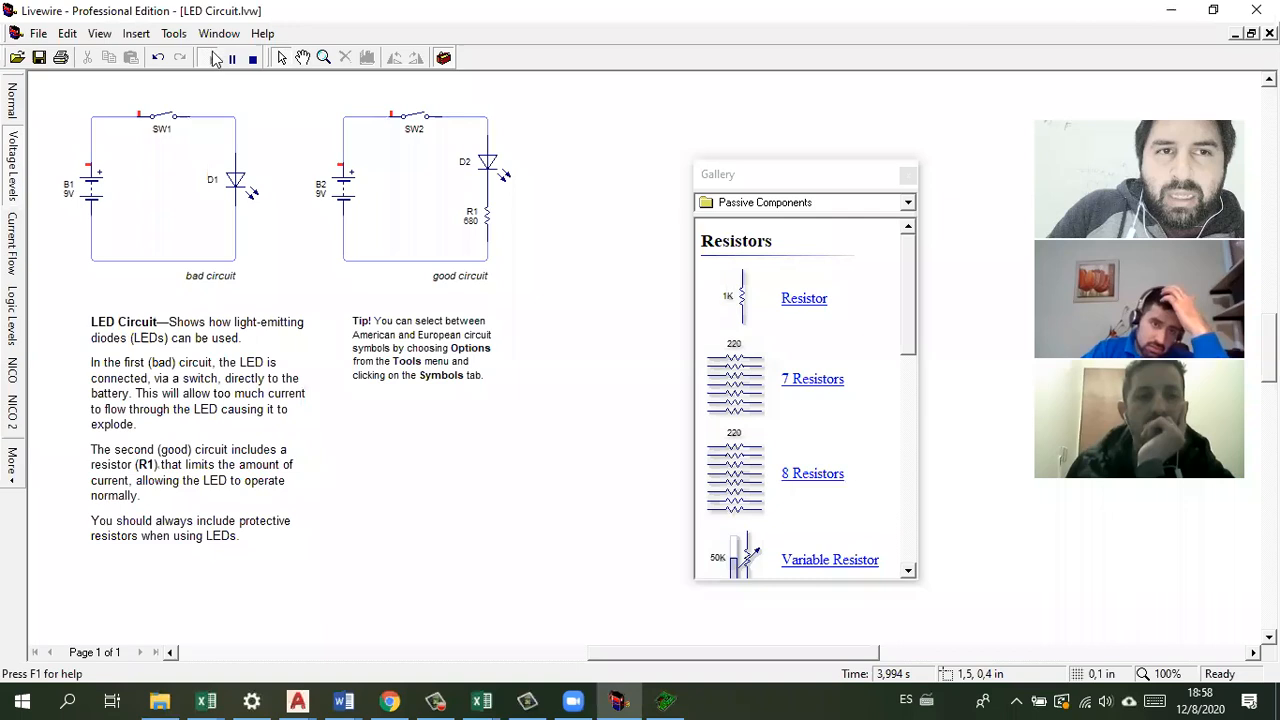
click(172, 121)
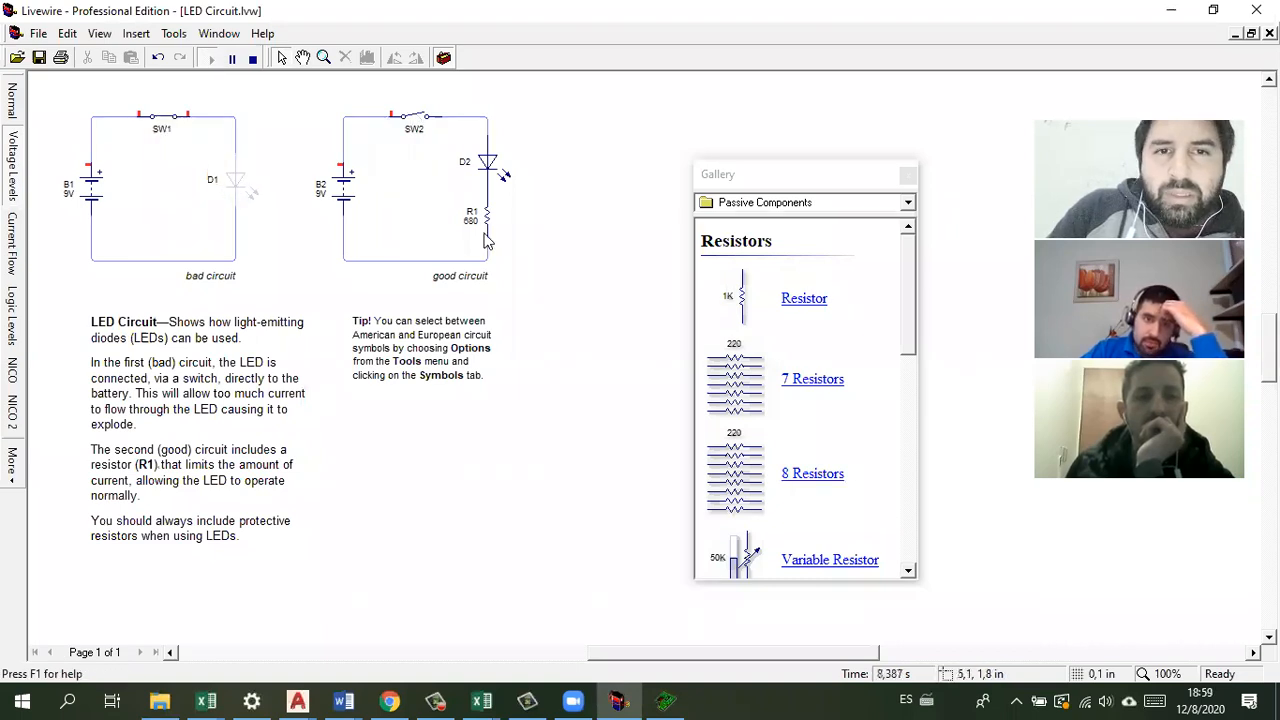
click(421, 119)
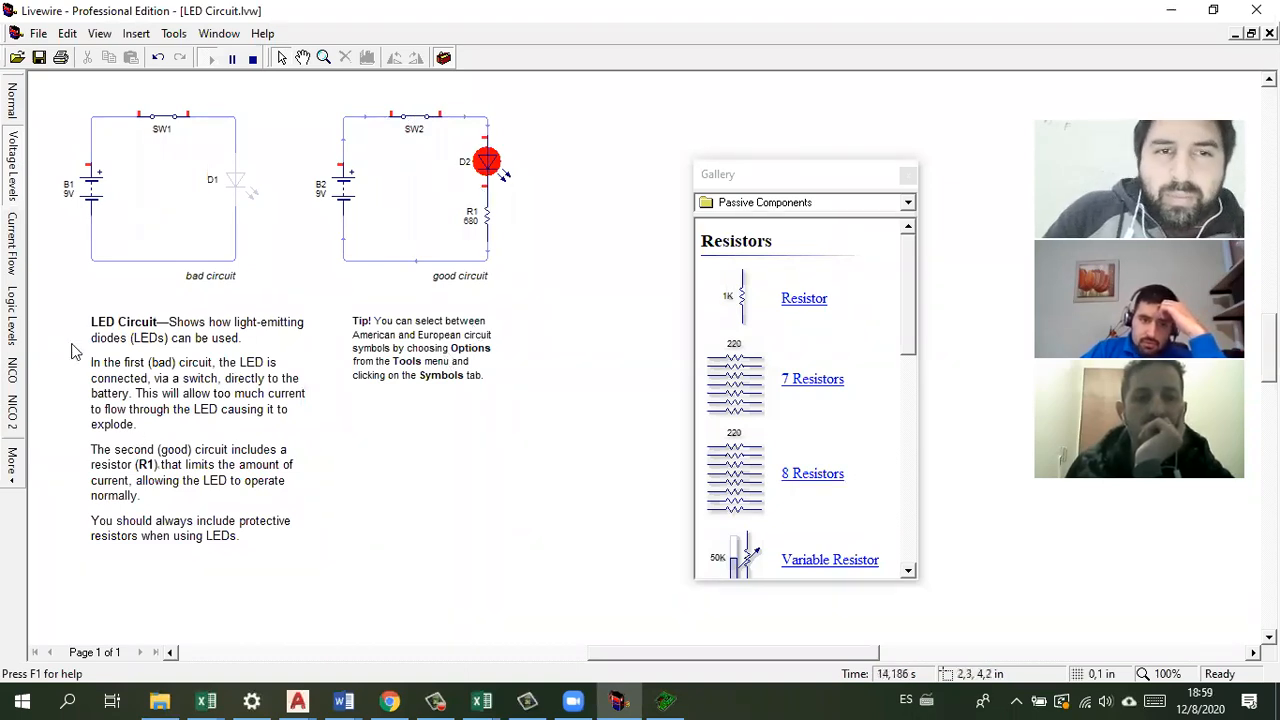
click(252, 62)
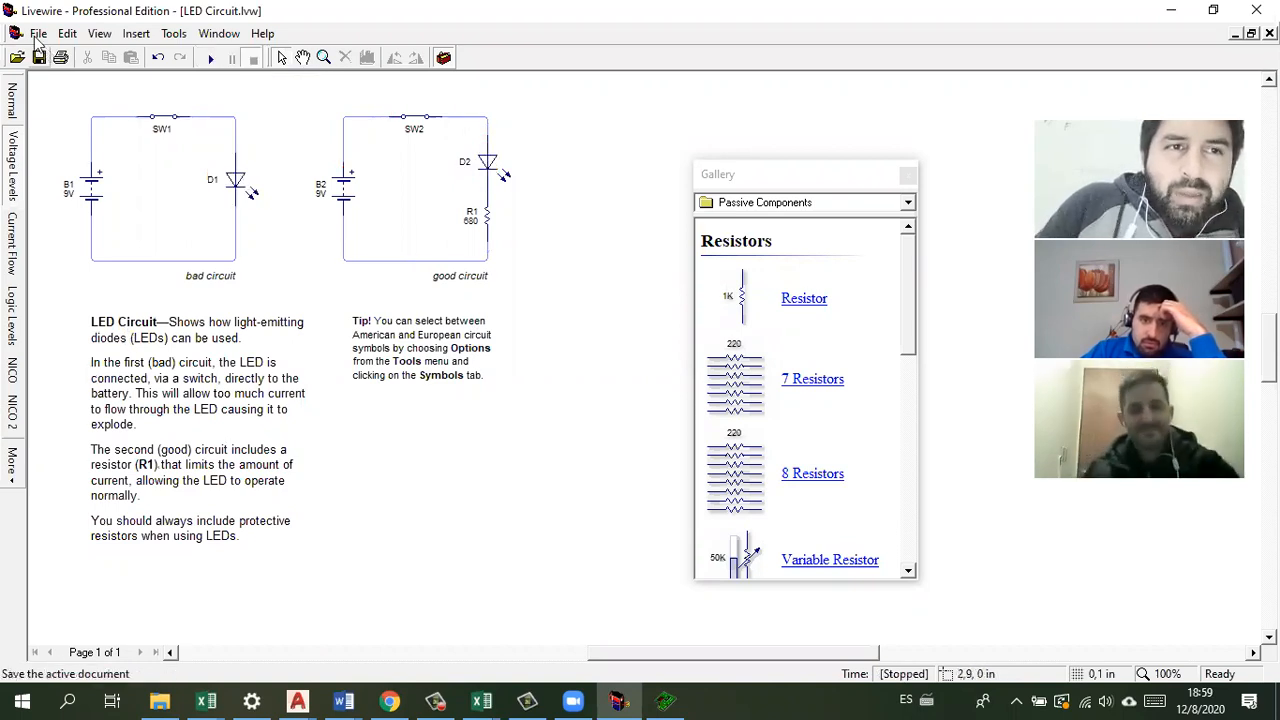
Step: Open circuito parque de la ciudad.lvw from the Examples folder and move the component gallery off the transistor stages
click(38, 33)
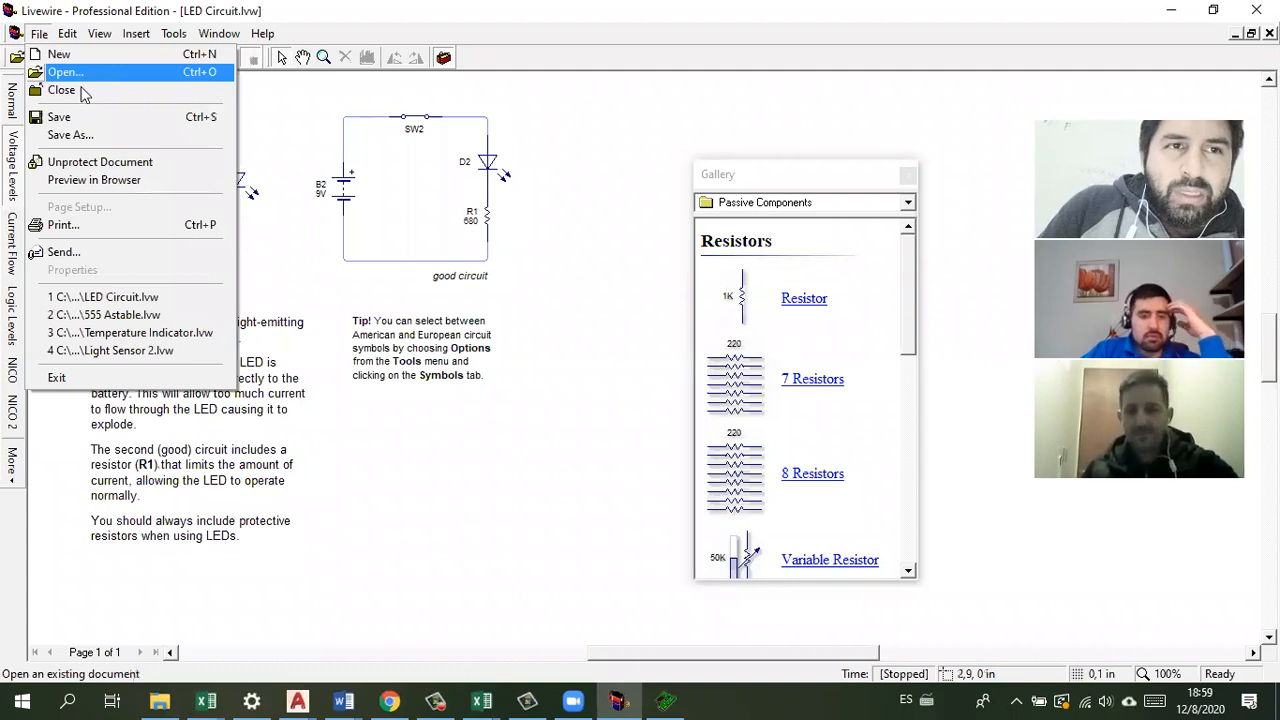
click(65, 72)
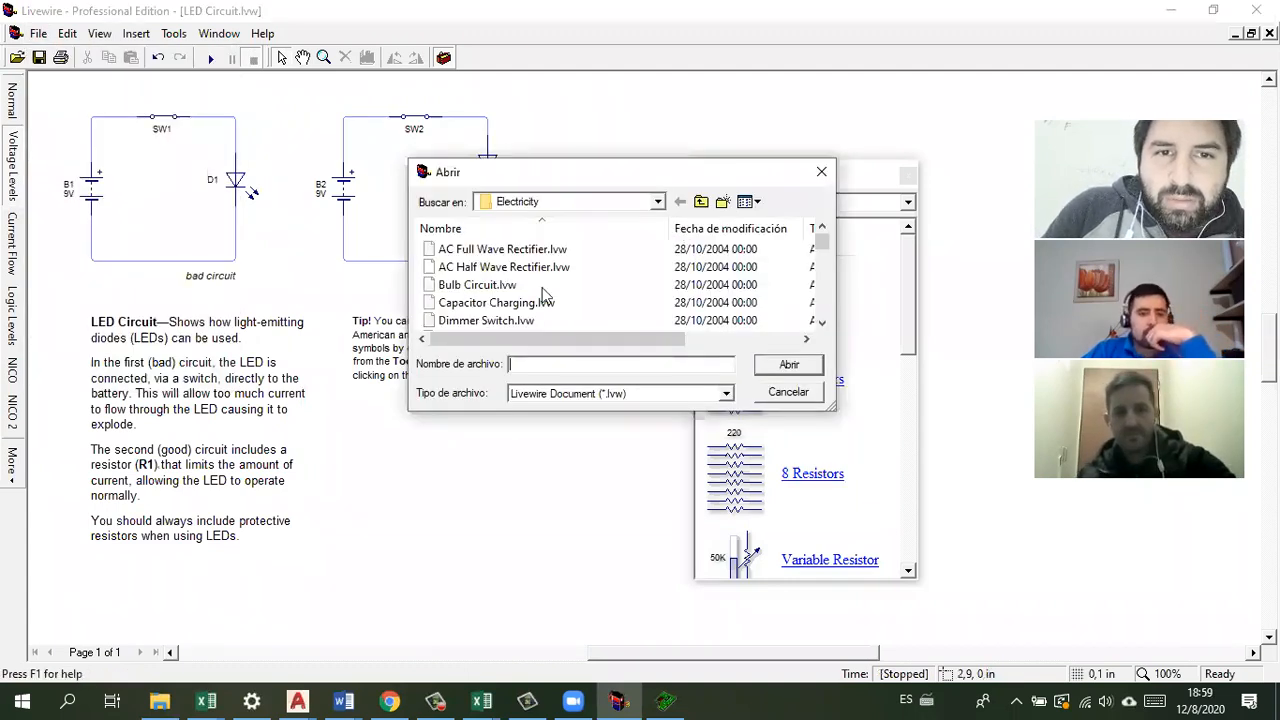
key(BackSpace)
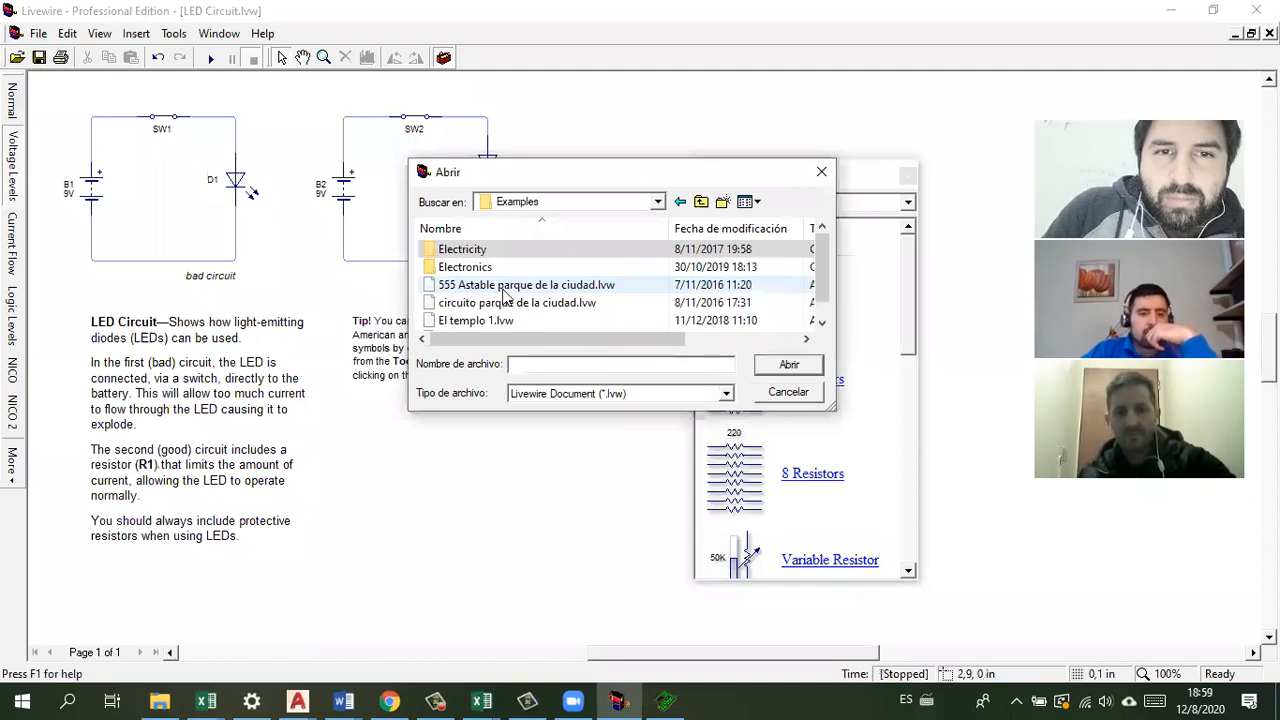
click(511, 303)
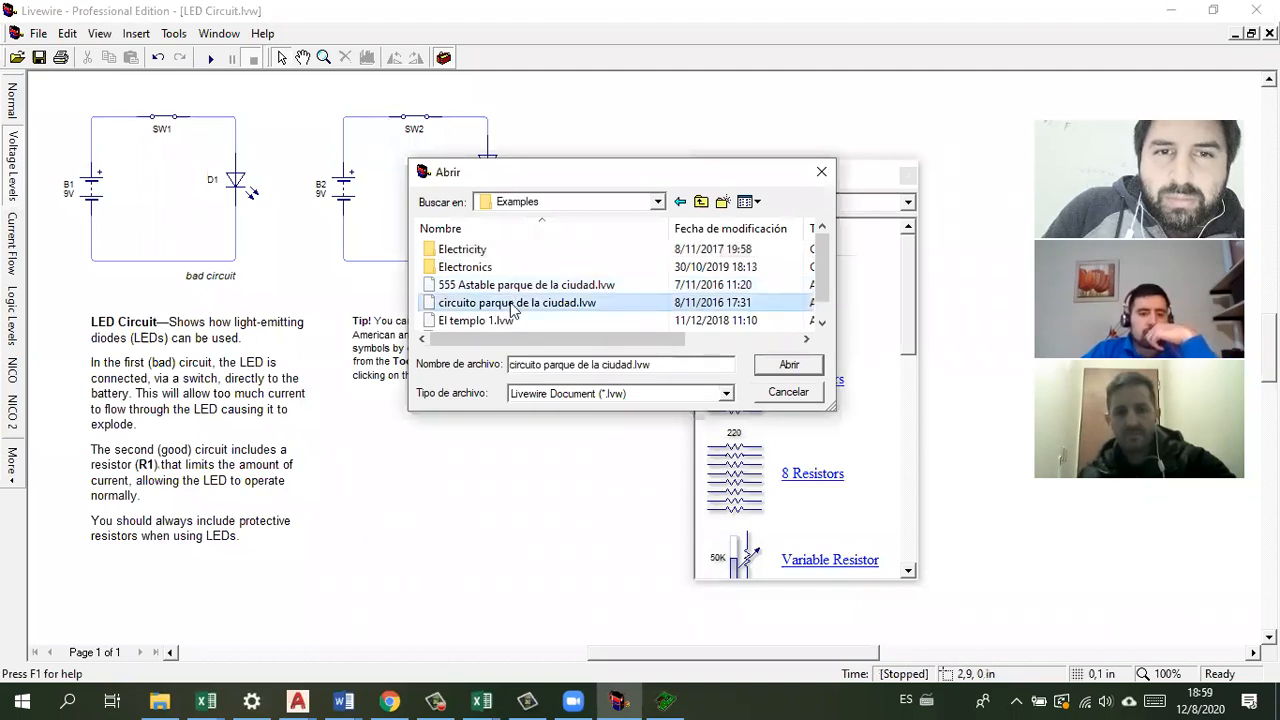
click(785, 364)
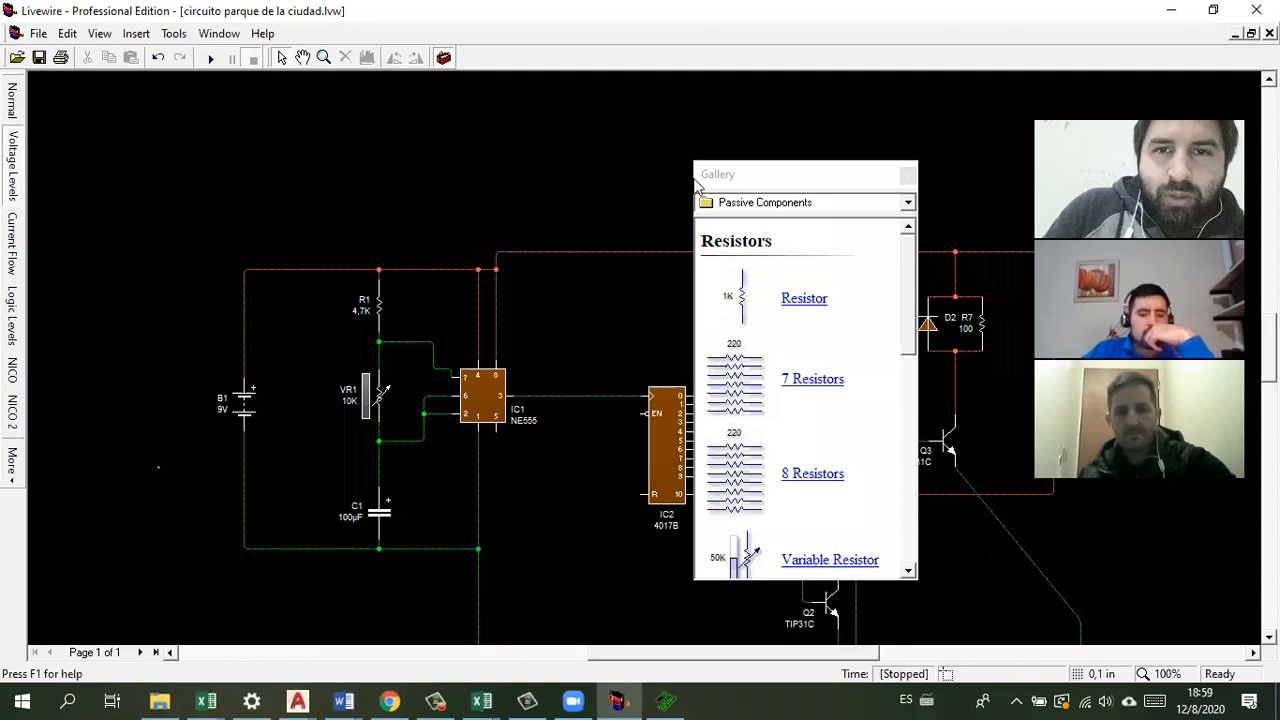
click(660, 164)
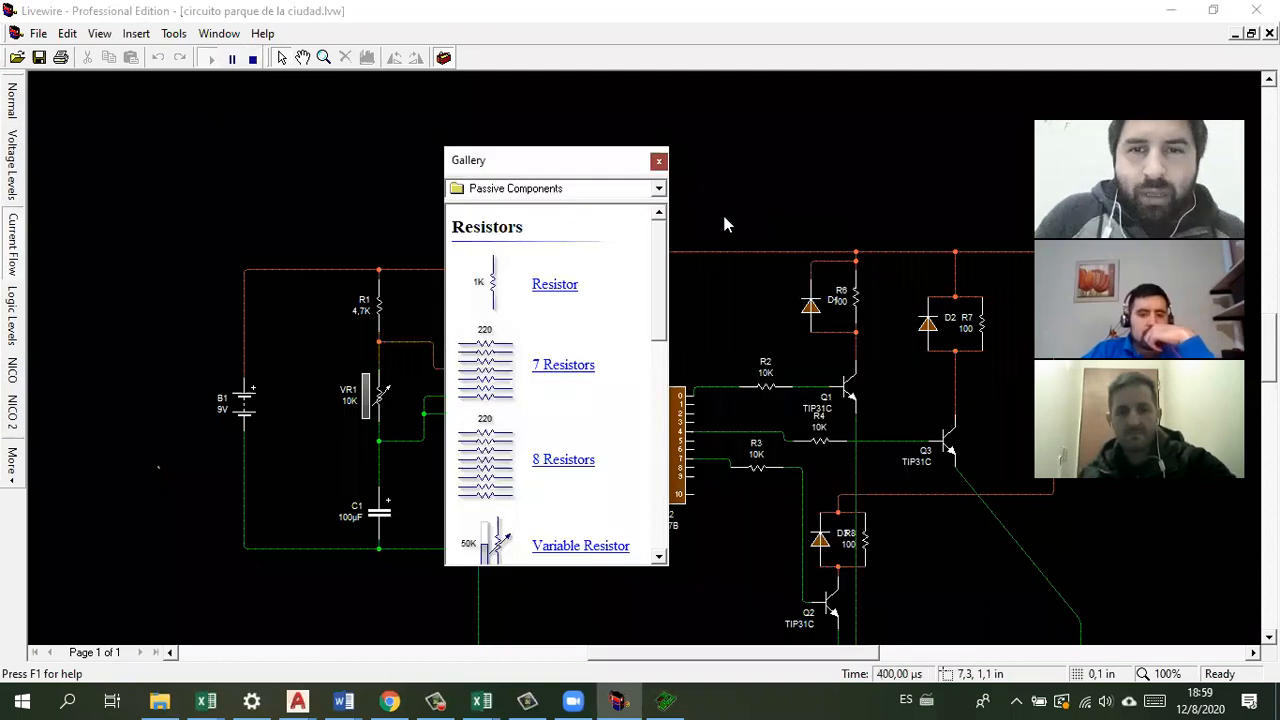
Step: View the whole city-park circuit and check the empty PCB Wizard document before returning to the circuit
scroll(706, 219, down, 3)
scroll(706, 219, down, 1)
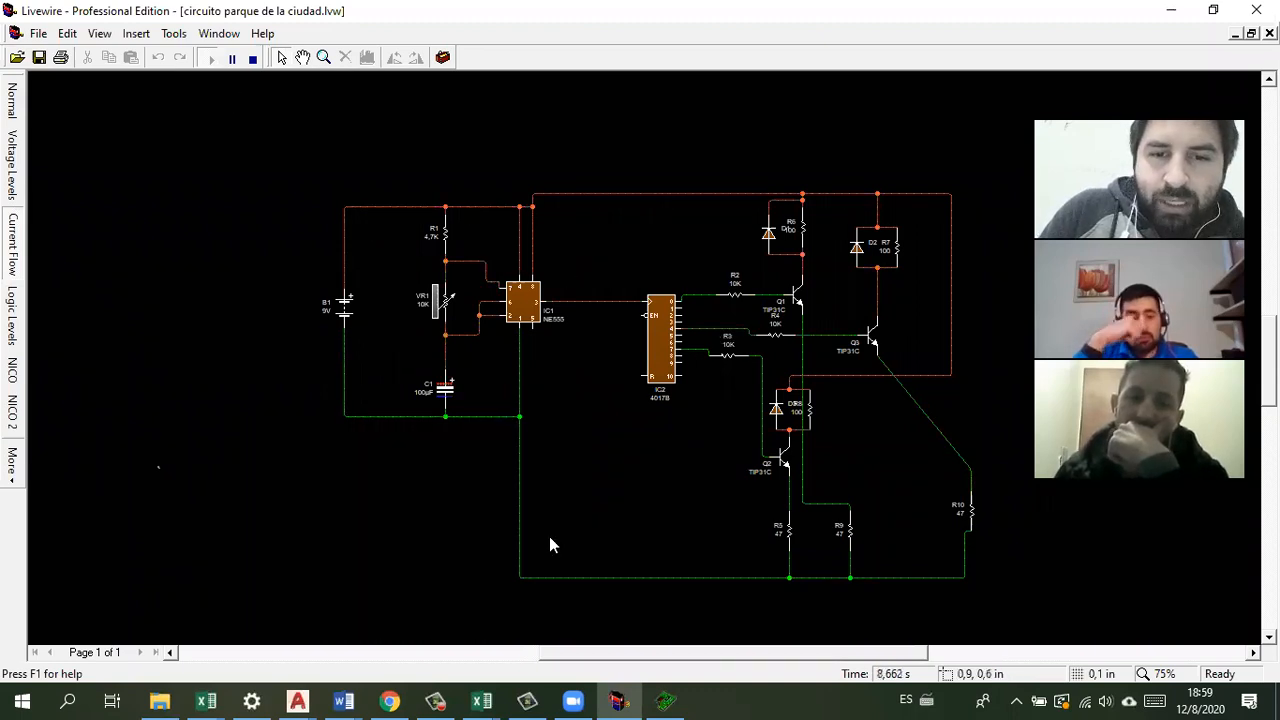
click(662, 699)
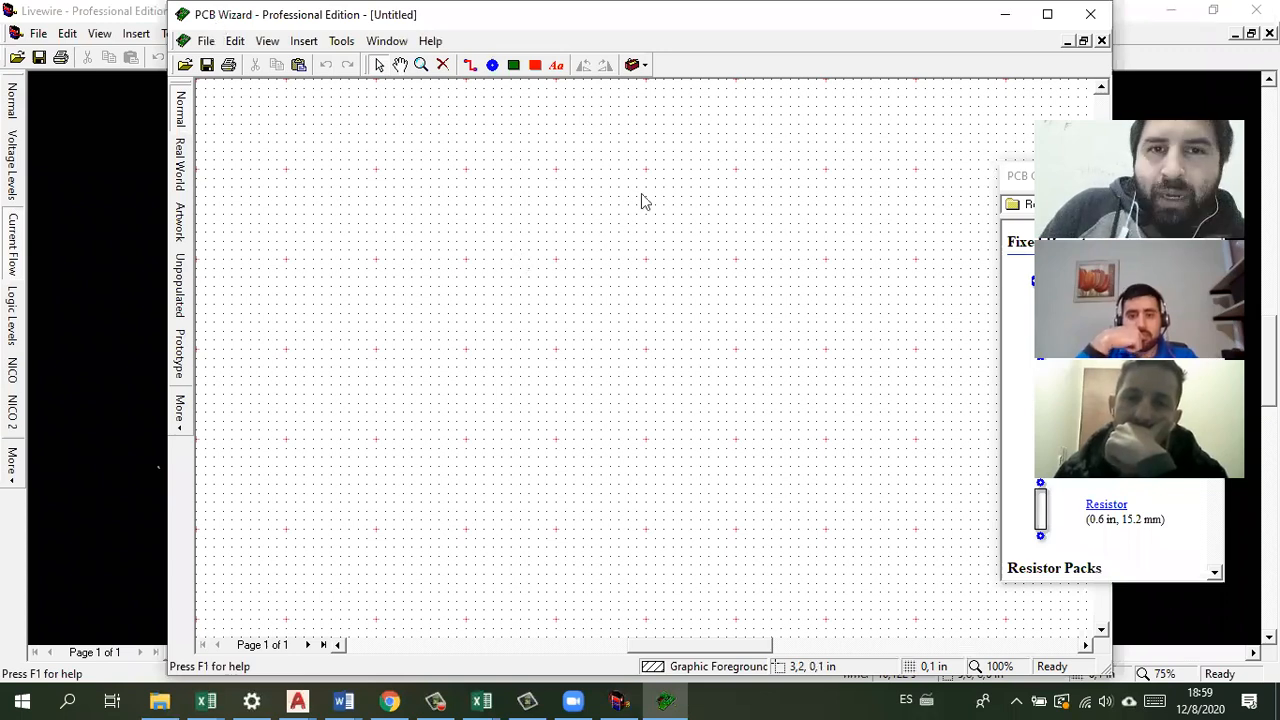
key(alt+Tab)
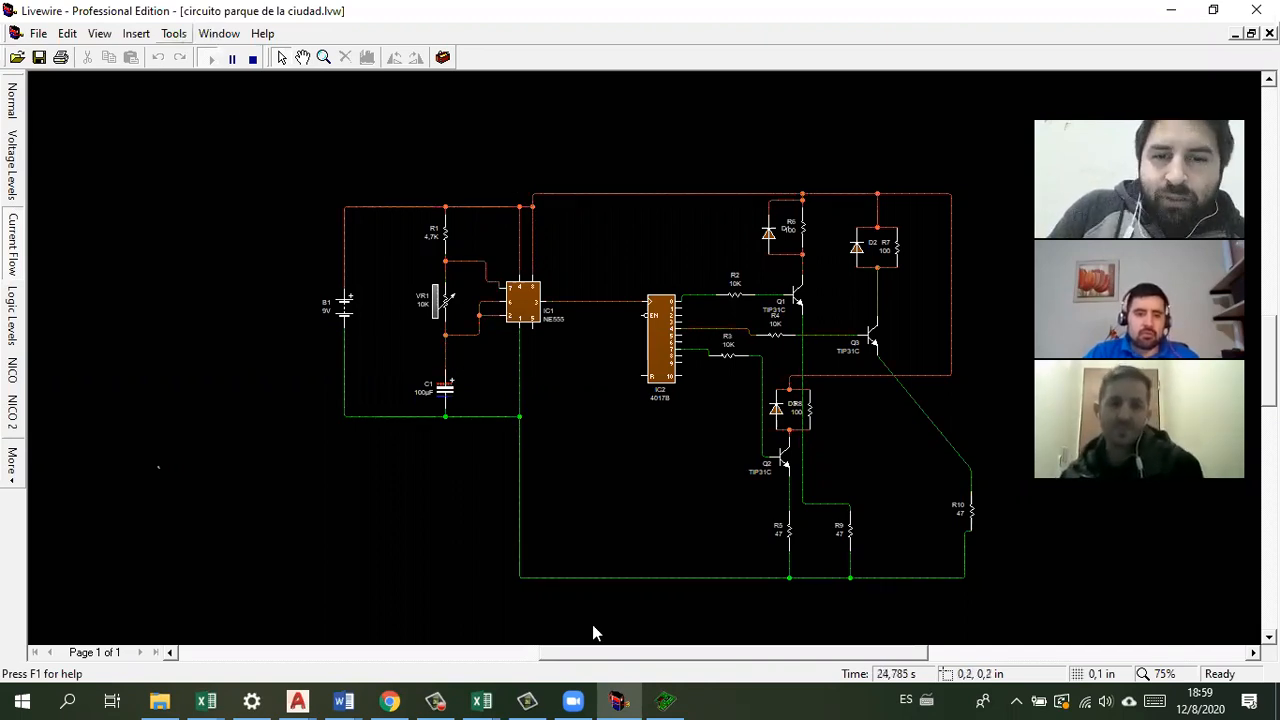
click(668, 700)
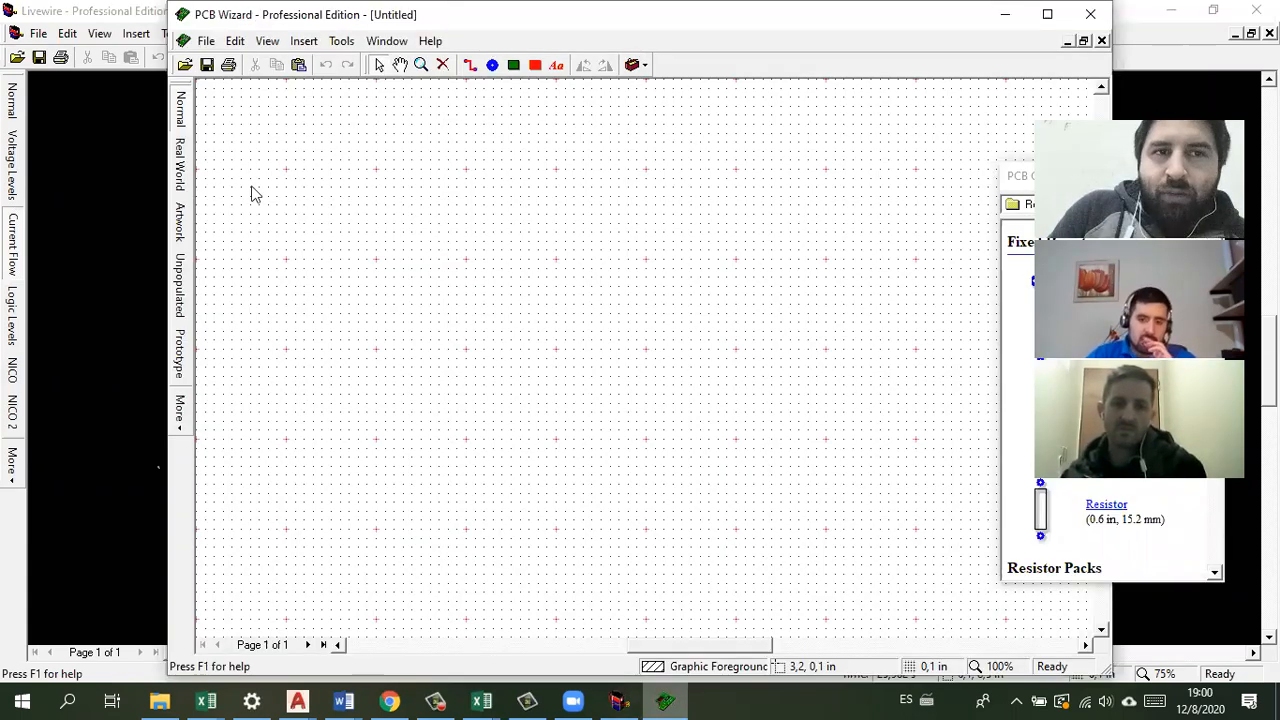
key(alt+Tab)
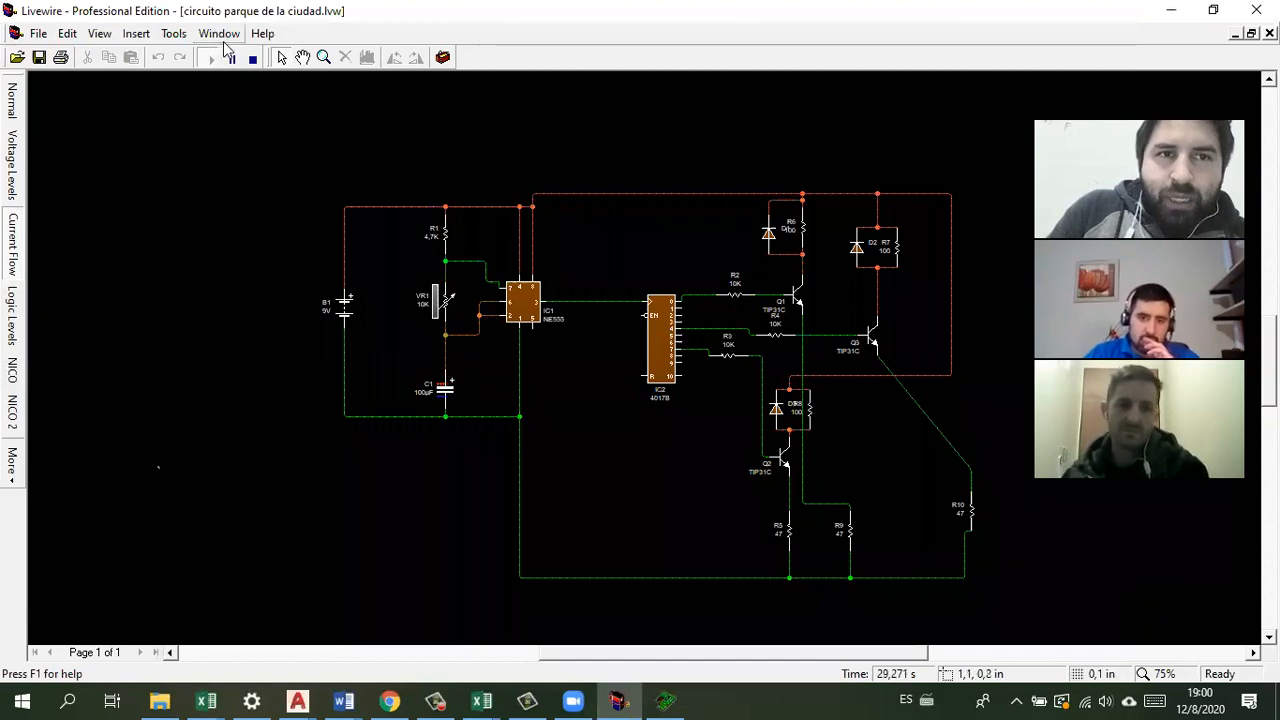
Step: Convert the city-park circuit to a printed circuit board, letting Livewire specify the conversion options, and acknowledge the automatic routing message
click(174, 33)
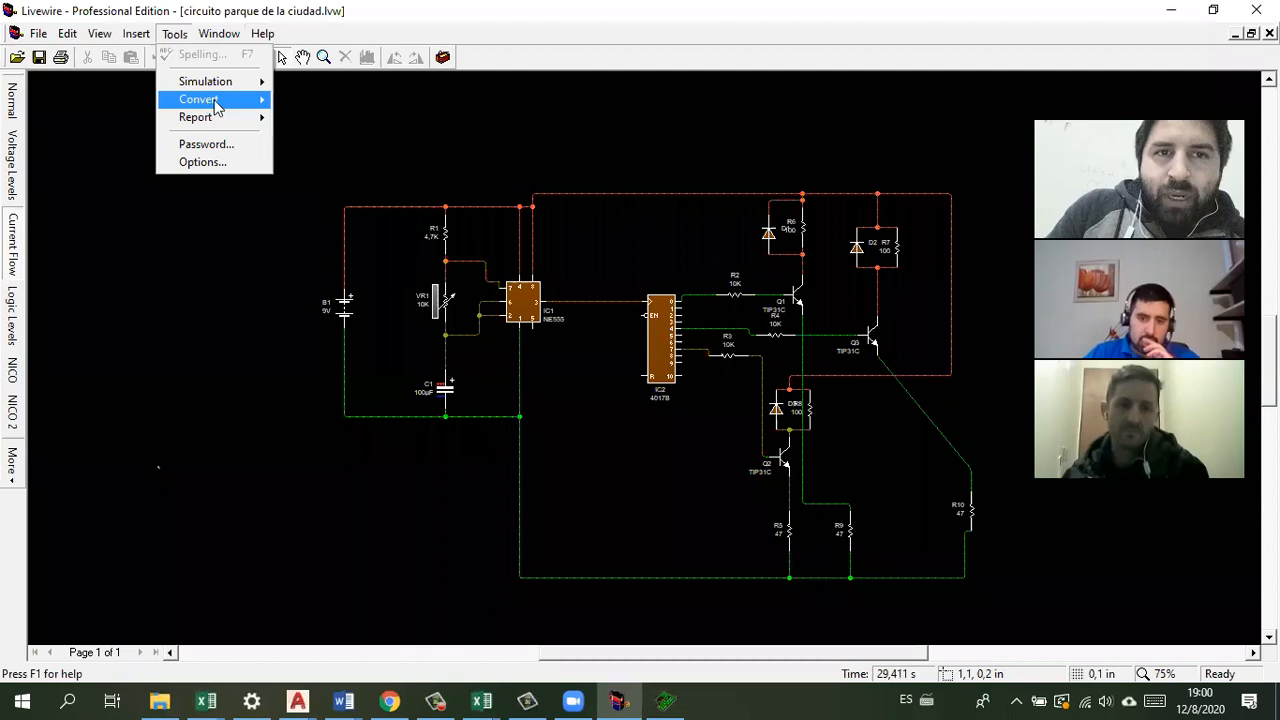
mouse_move(215, 102)
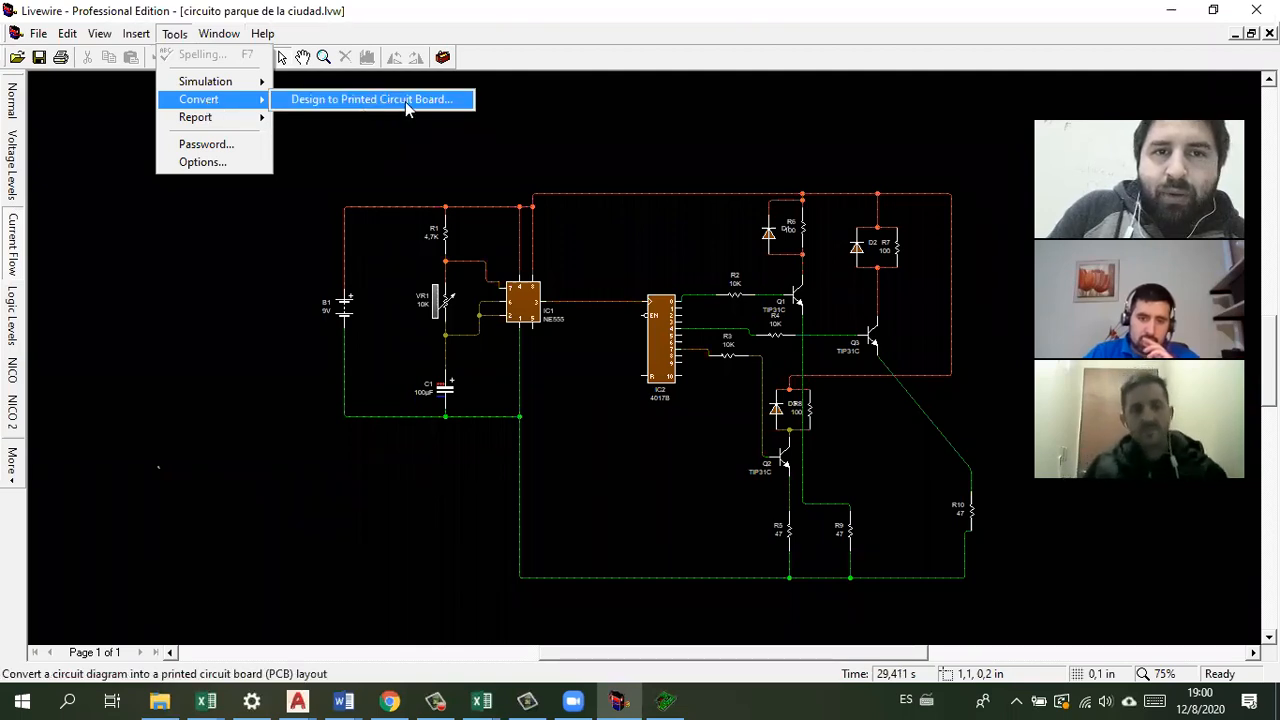
click(405, 101)
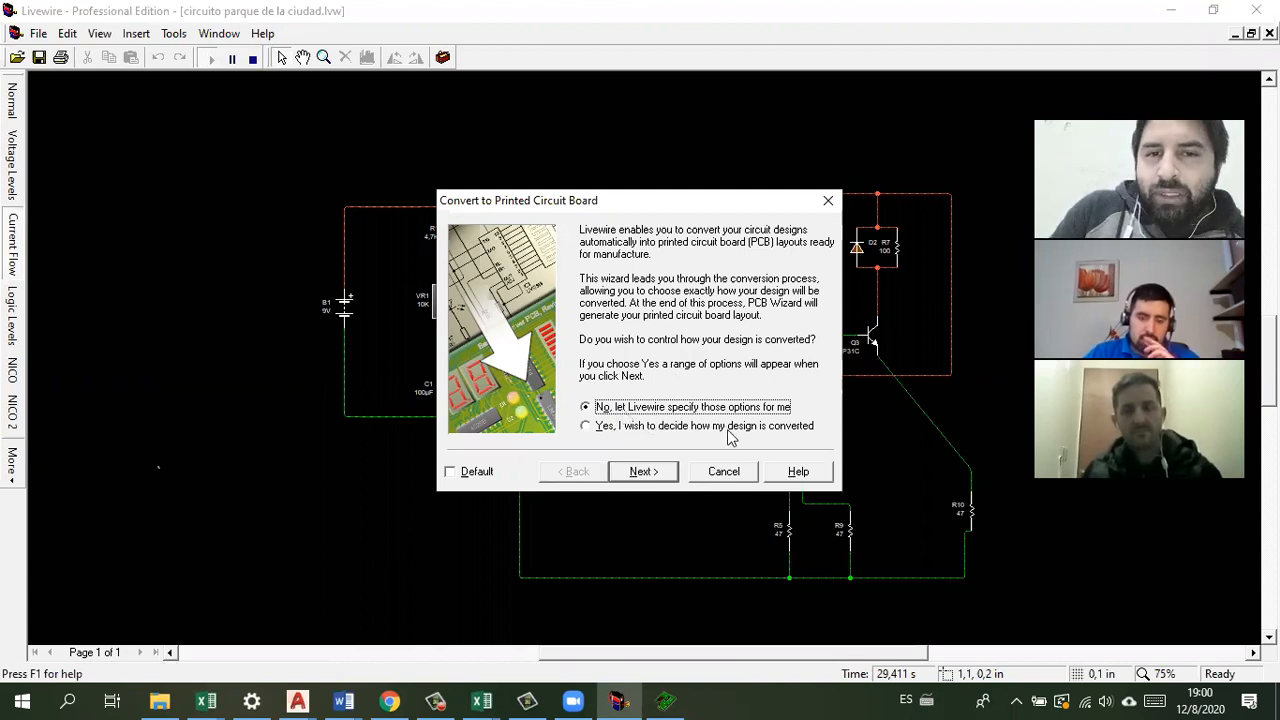
click(645, 427)
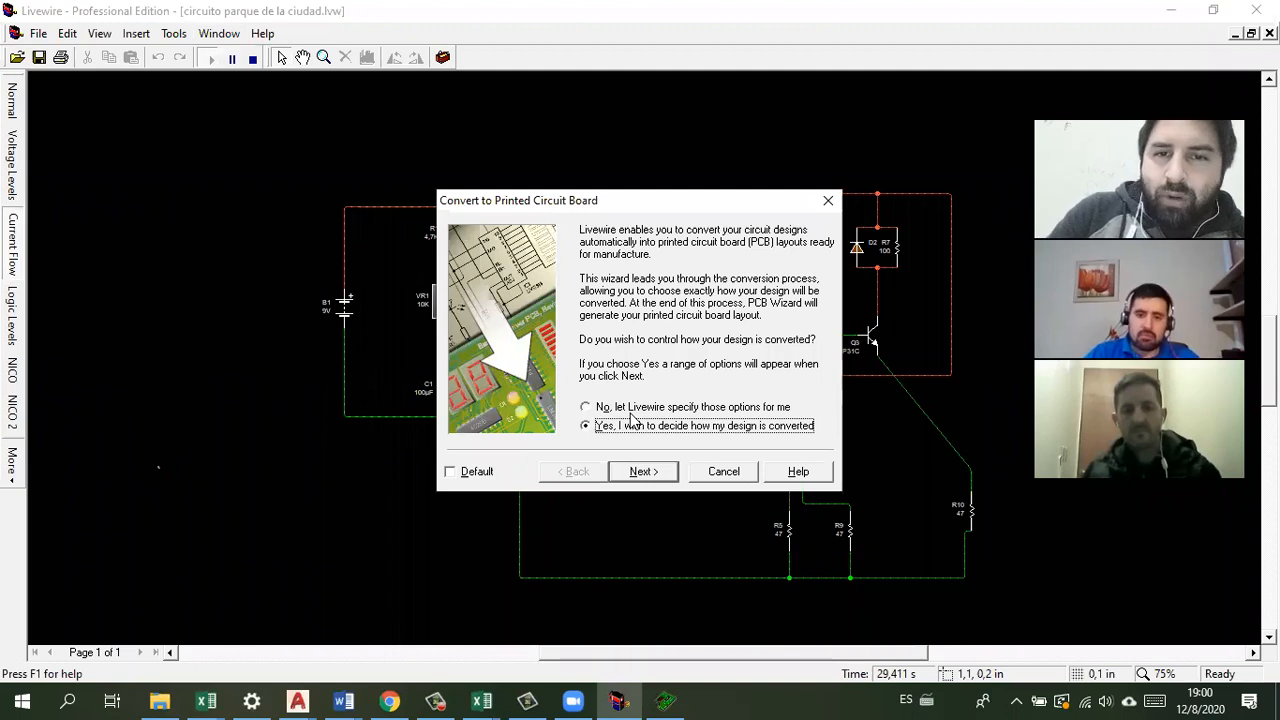
click(607, 407)
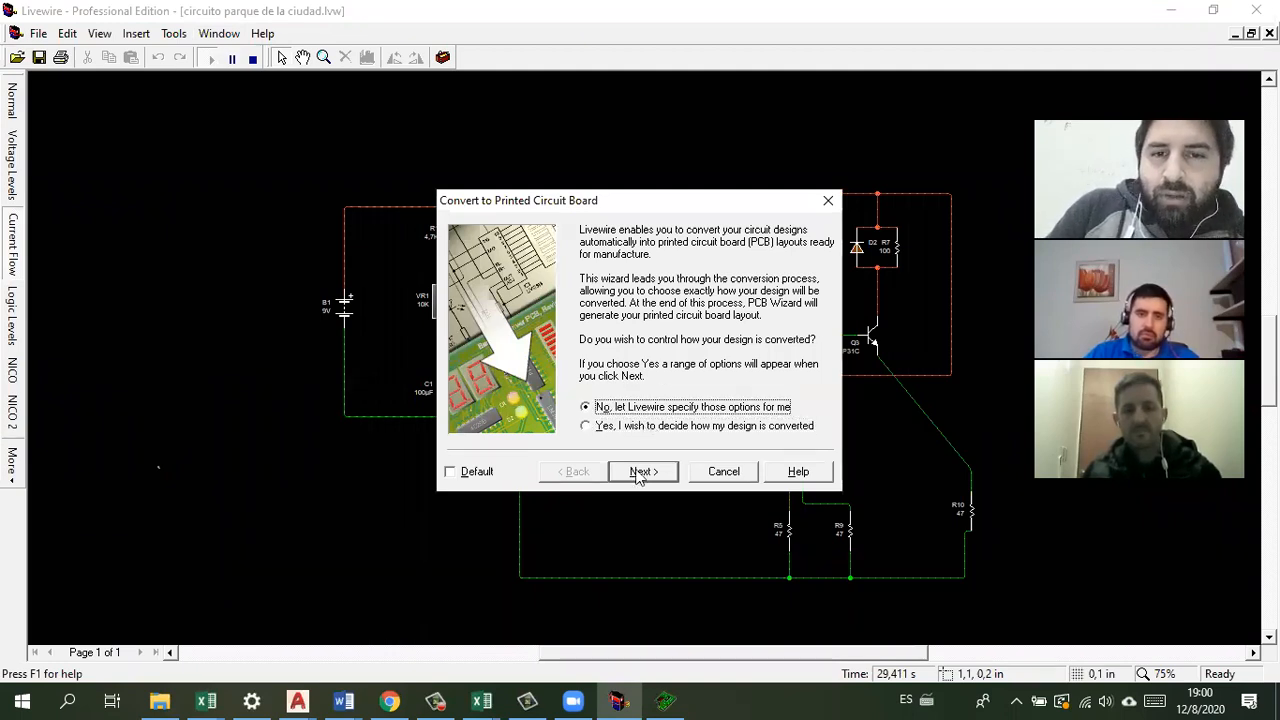
click(643, 472)
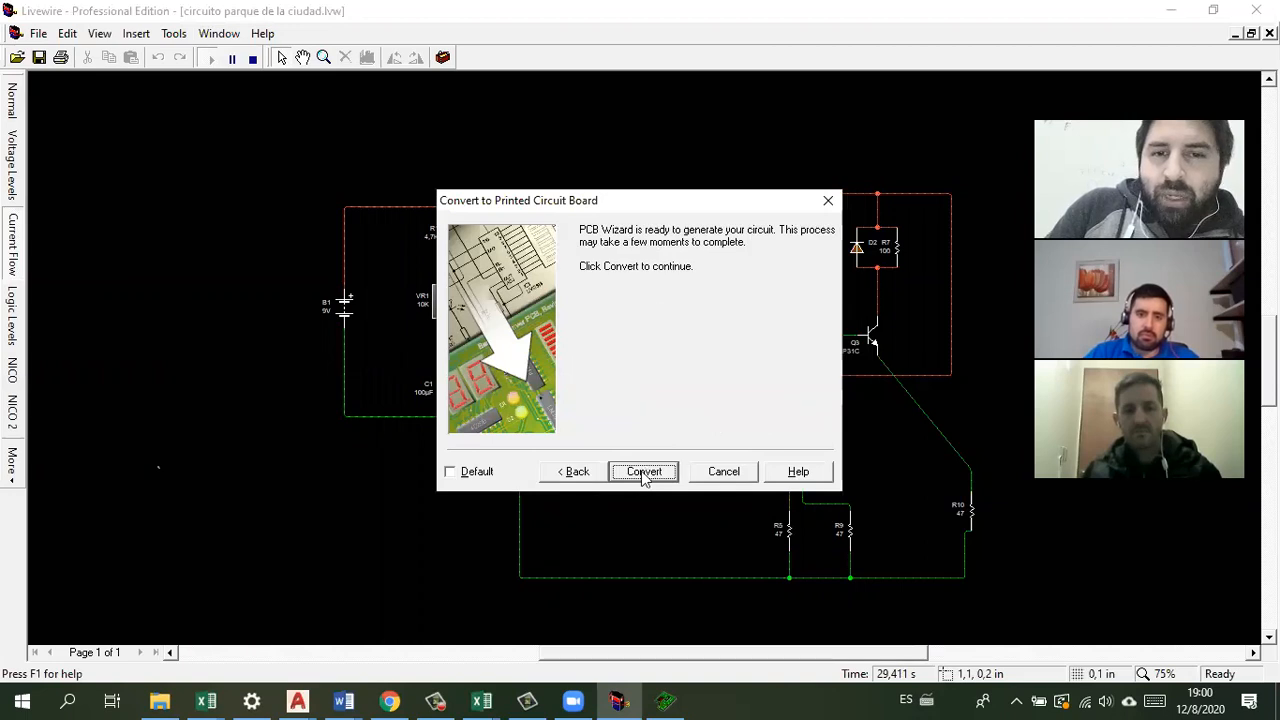
click(645, 471)
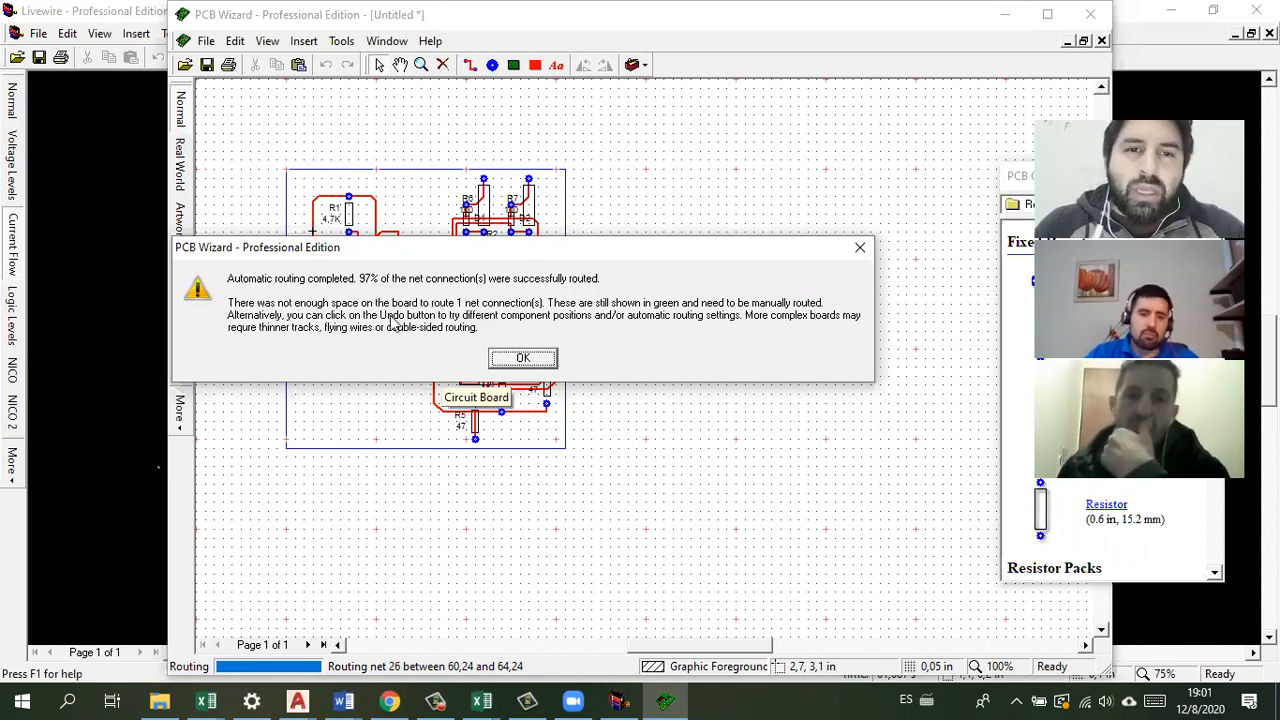
click(521, 358)
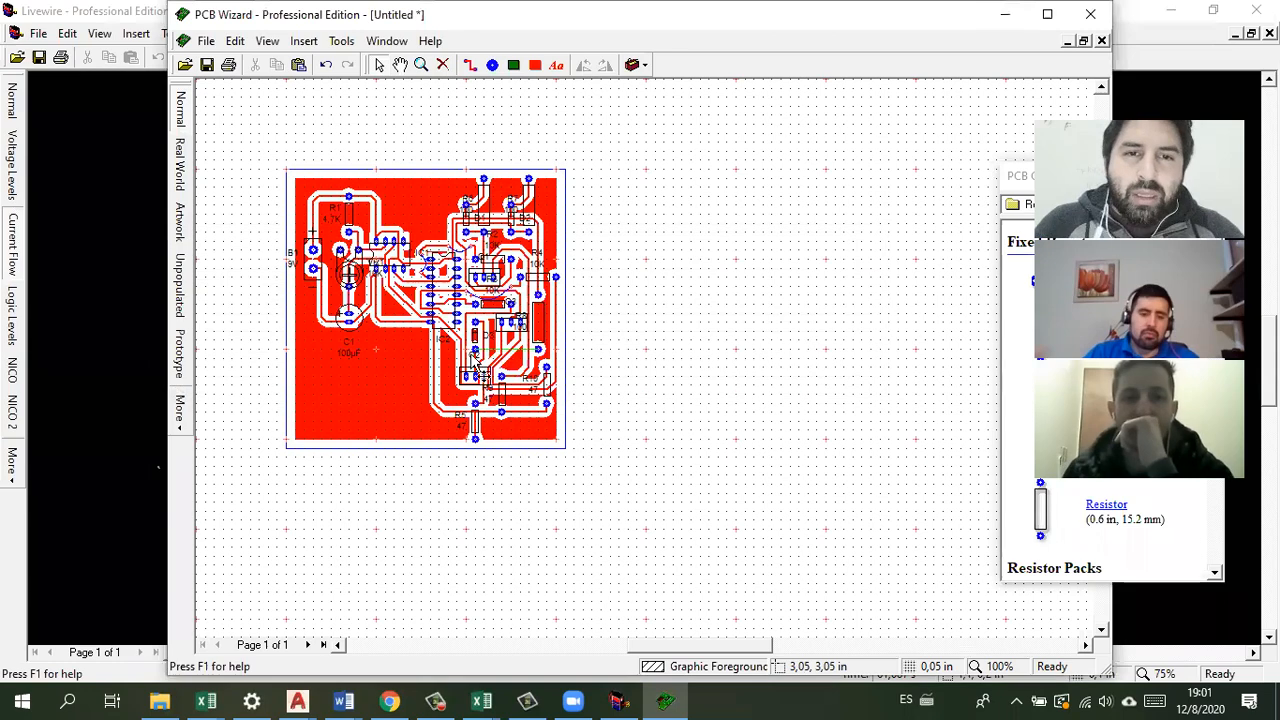
Step: Maximize the PCB Wizard window and examine the tracks and component placement of the generated board
scroll(505, 375, up, 3)
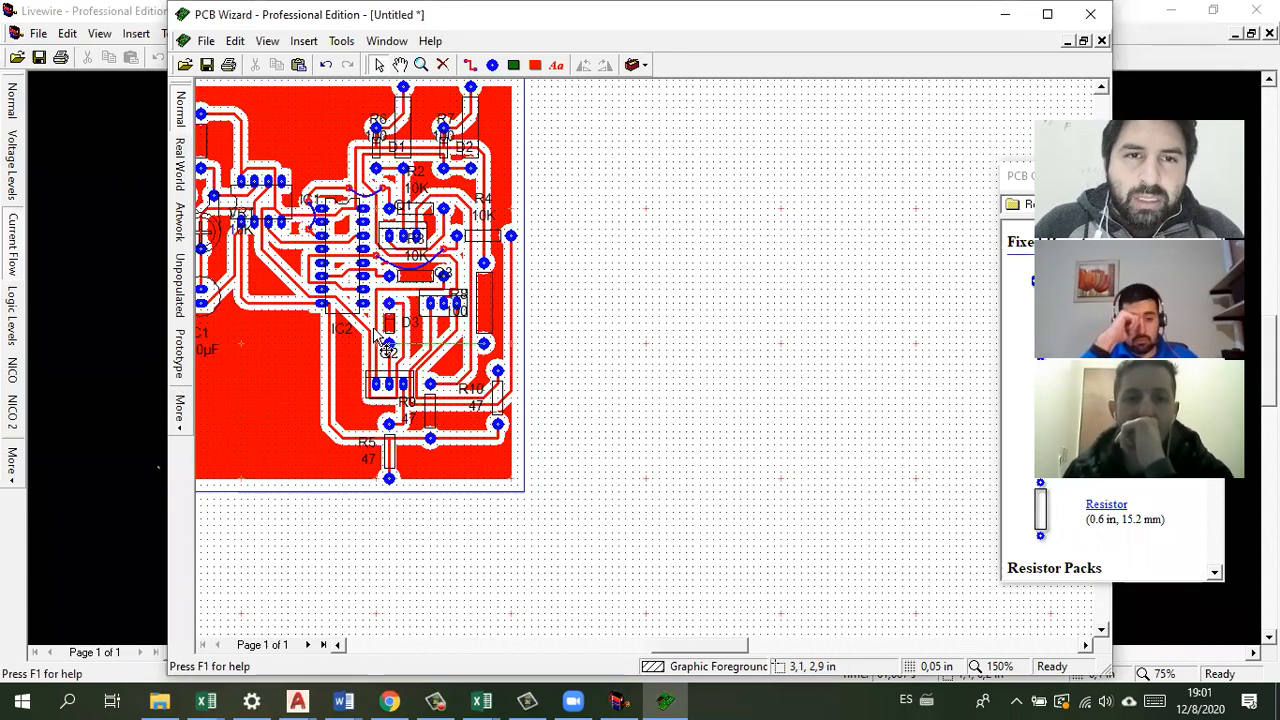
scroll(315, 420, up, 2)
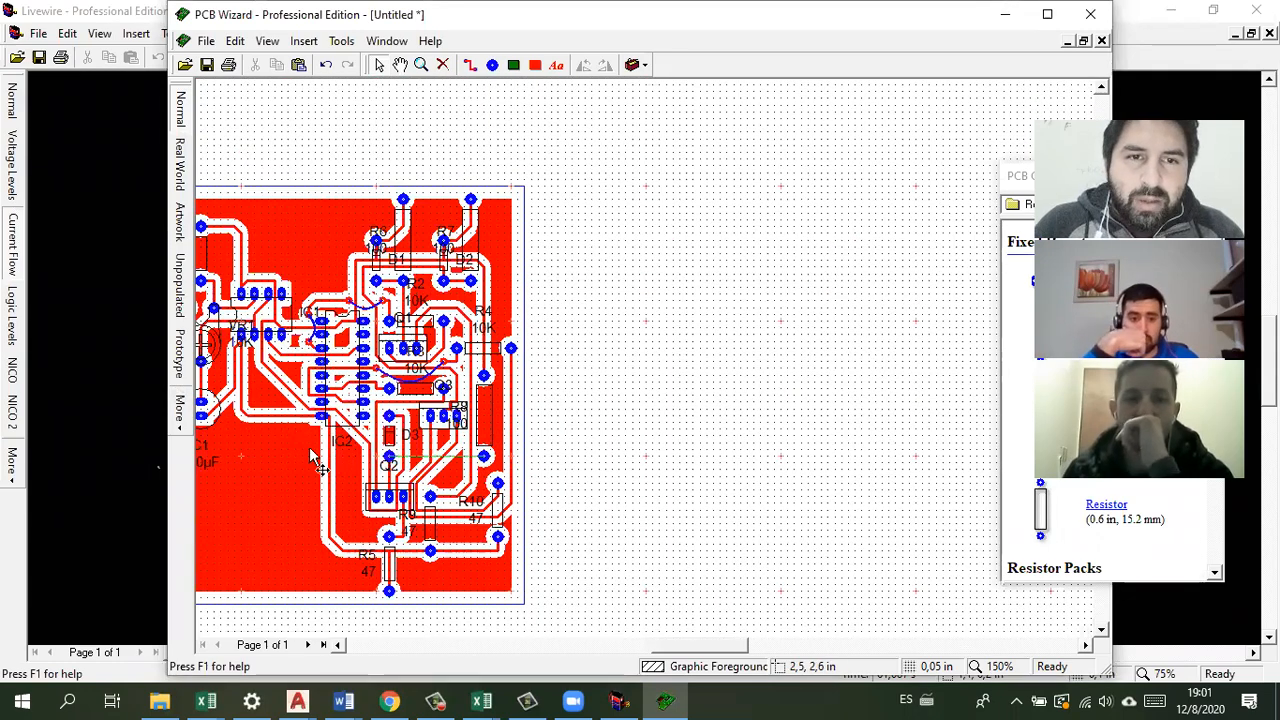
drag(709, 643, 685, 652)
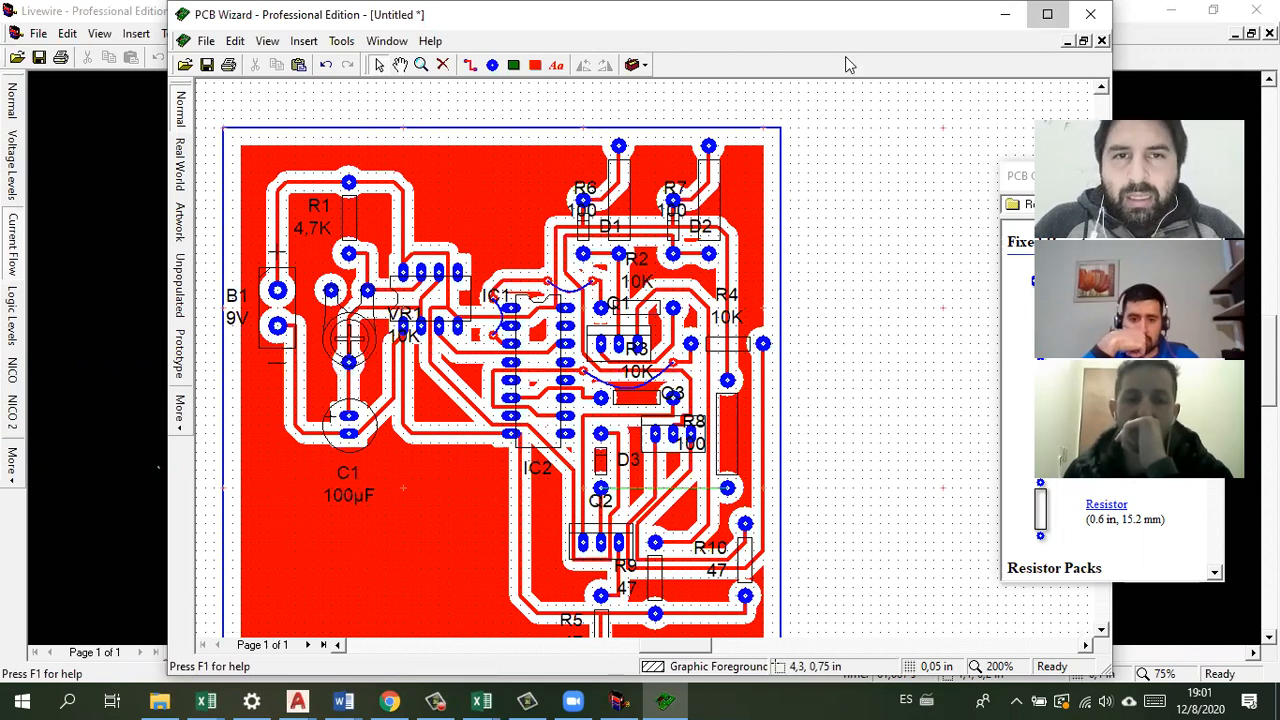
scroll(420, 210, down, 3)
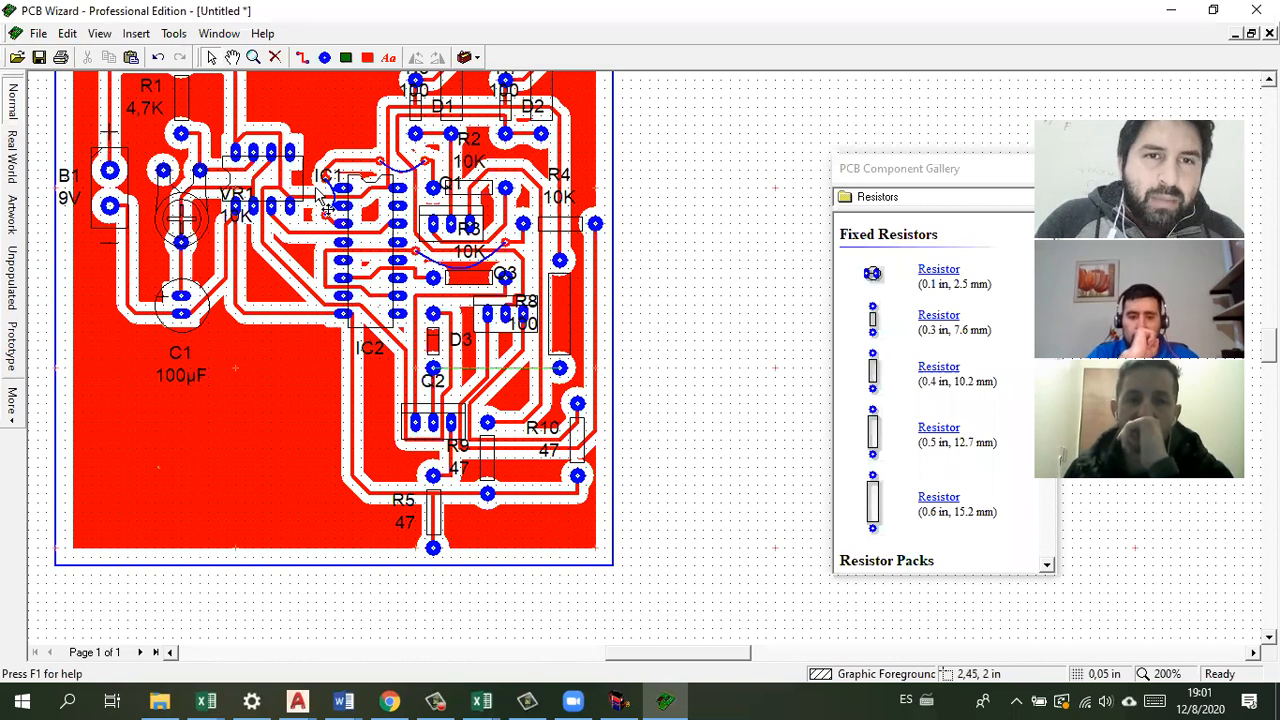
scroll(312, 188, down, 1)
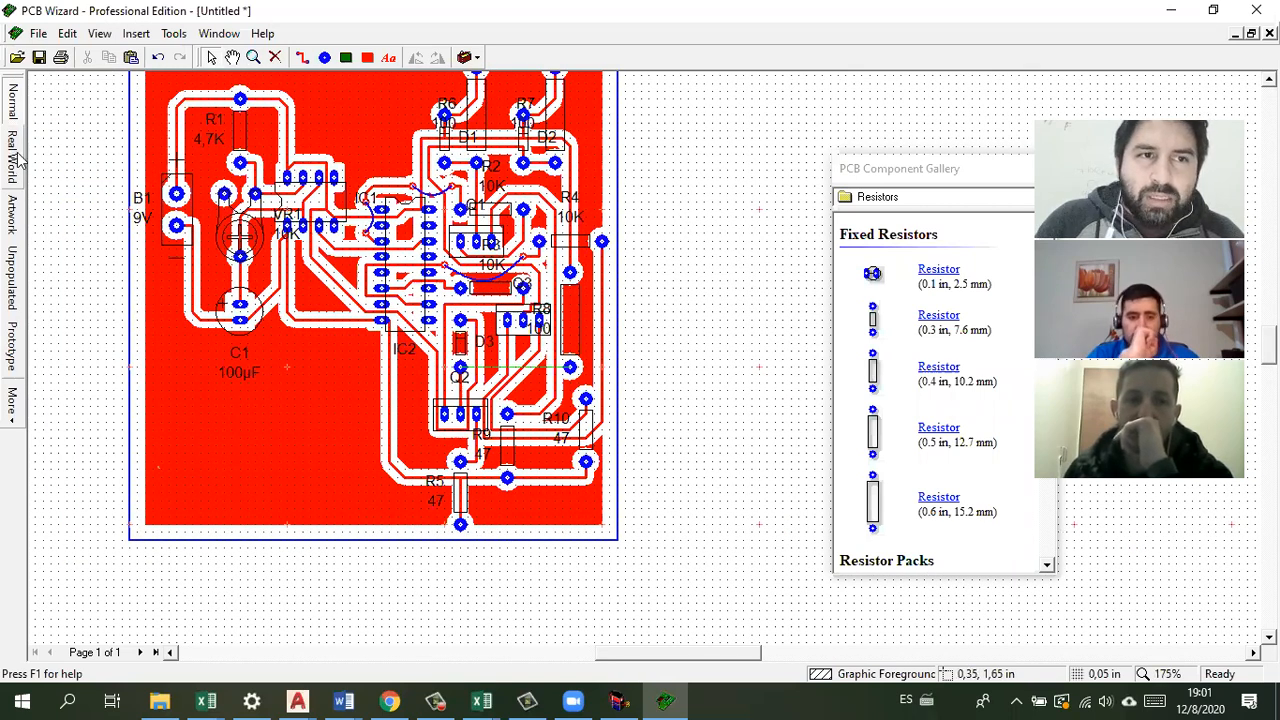
scroll(214, 204, up, 3)
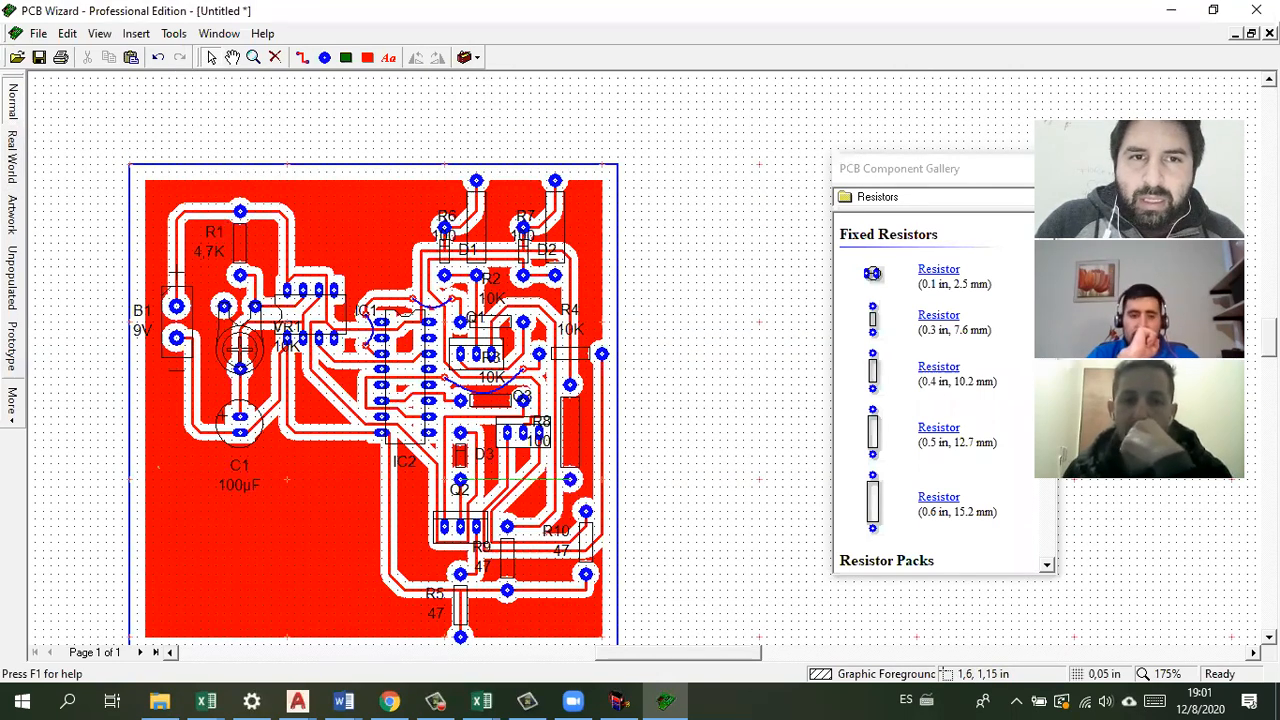
Step: Compare the board in the Real World, Artwork and Unpopulated views
click(12, 157)
scroll(466, 251, down, 1)
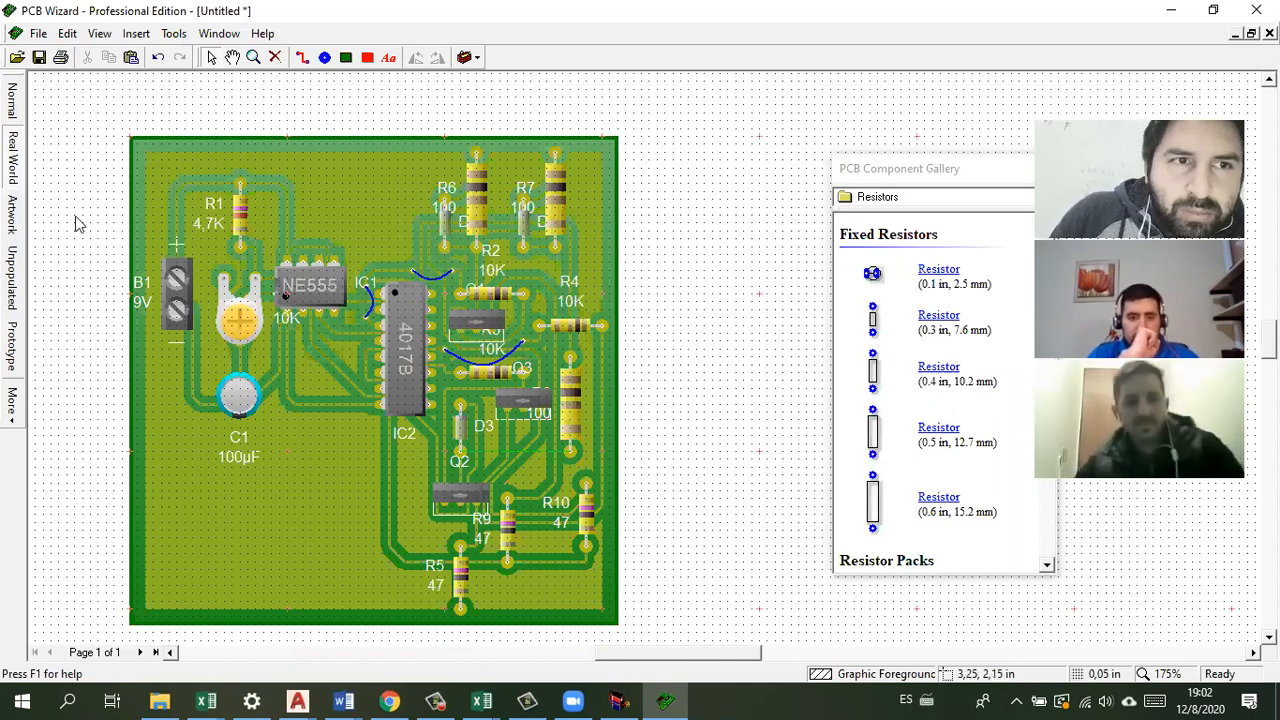
click(14, 210)
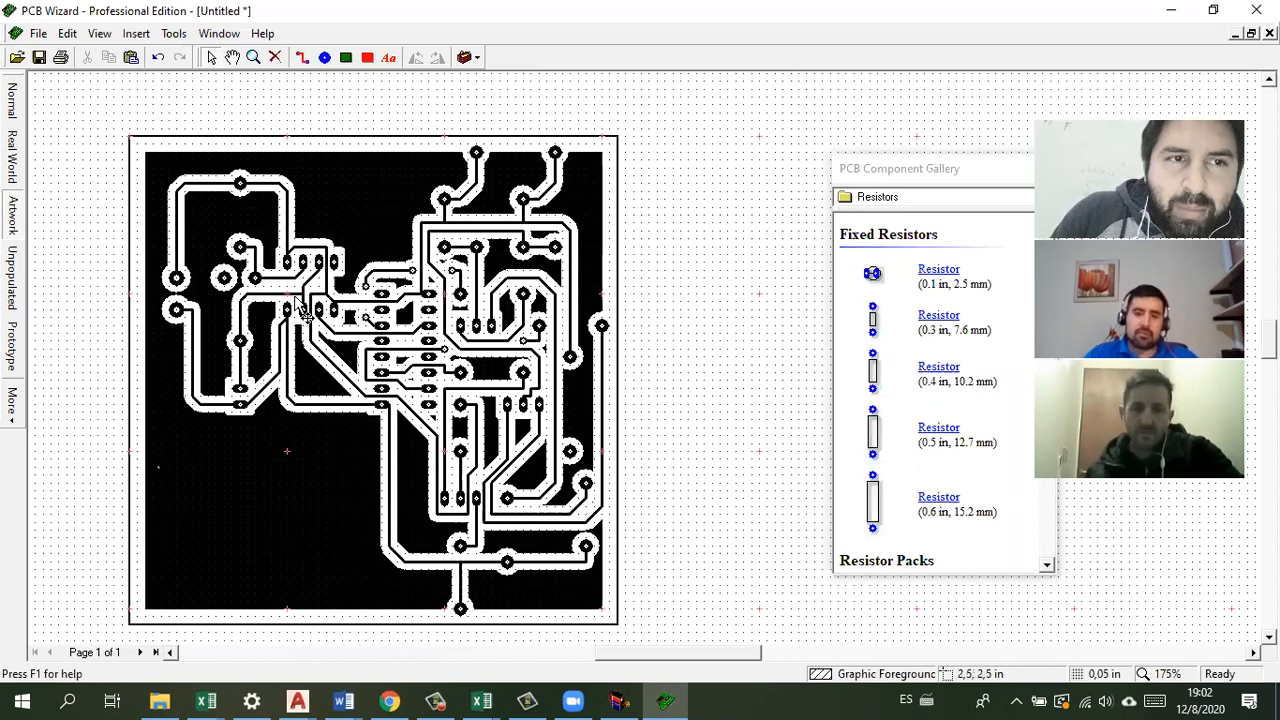
click(13, 278)
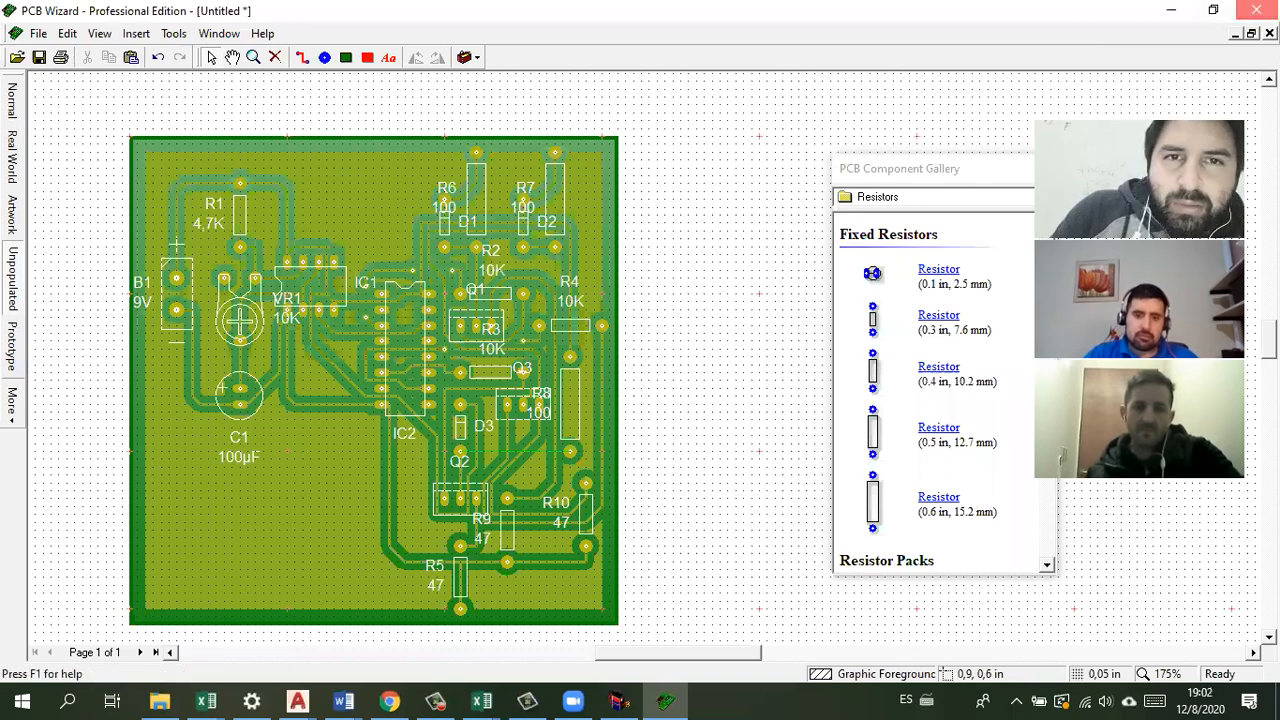
Step: Close the generated board layout without saving its changes and return to Livewire
click(1256, 10)
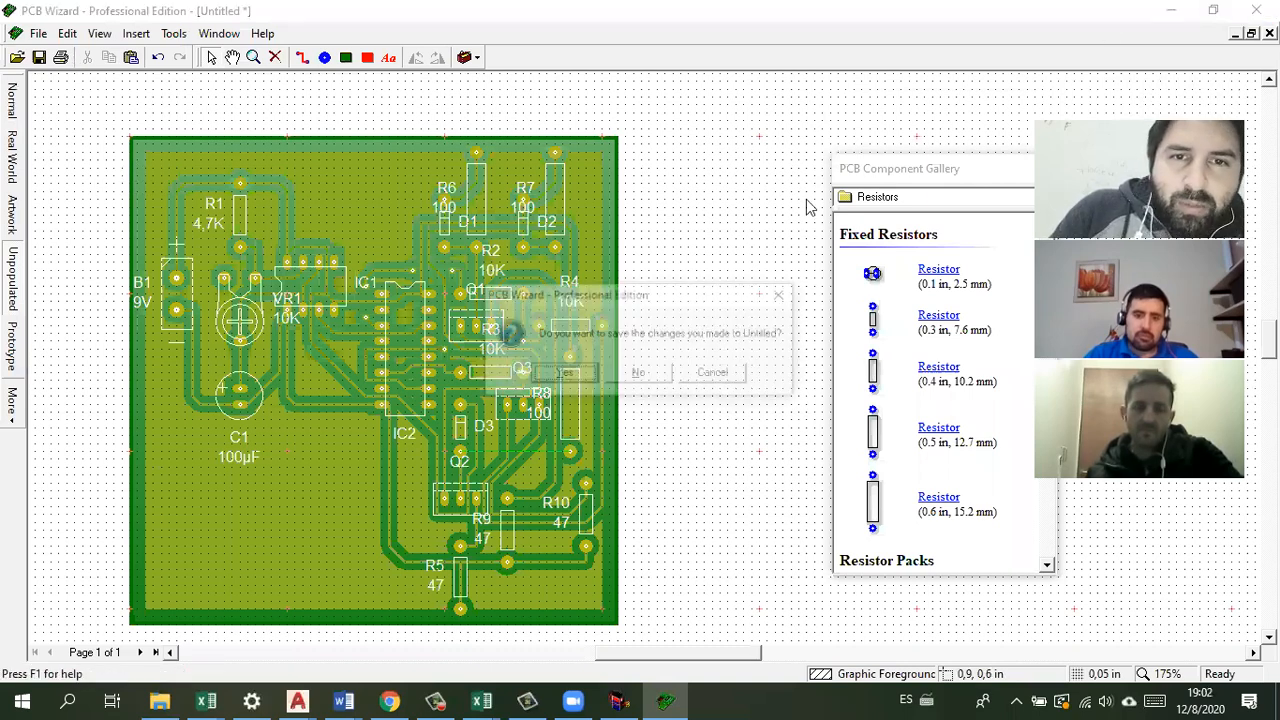
click(733, 377)
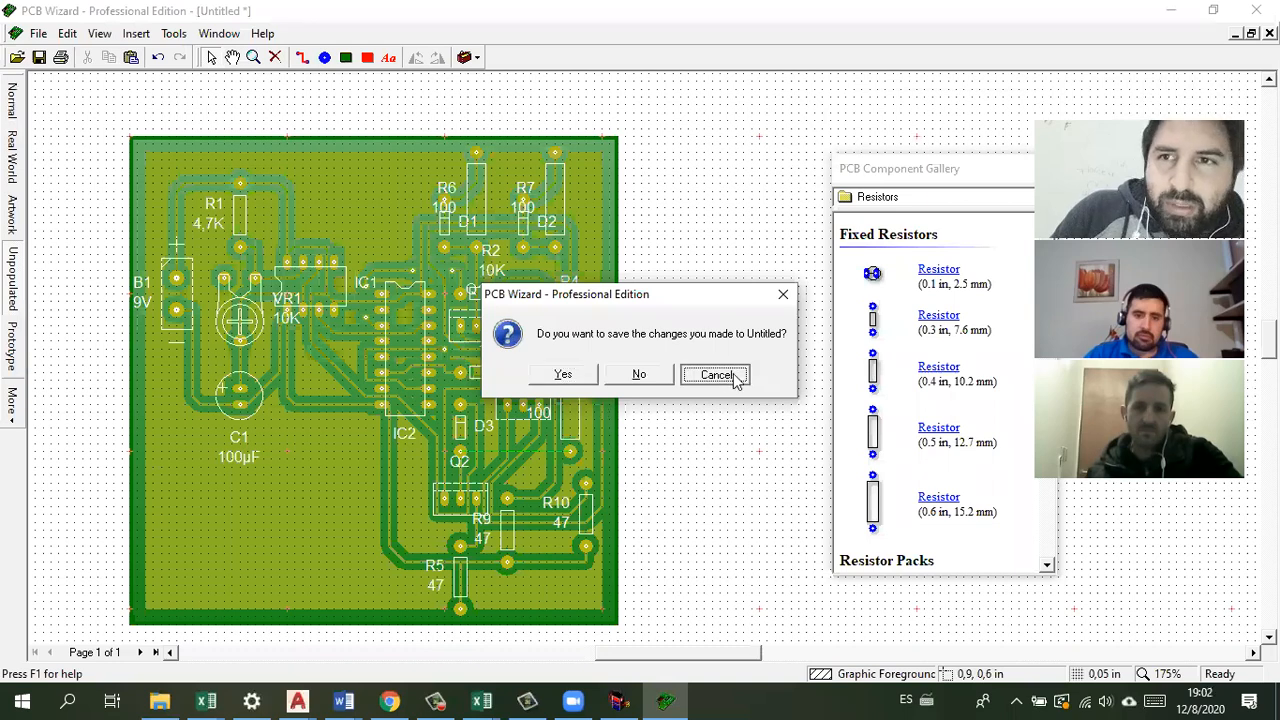
key(Tab)
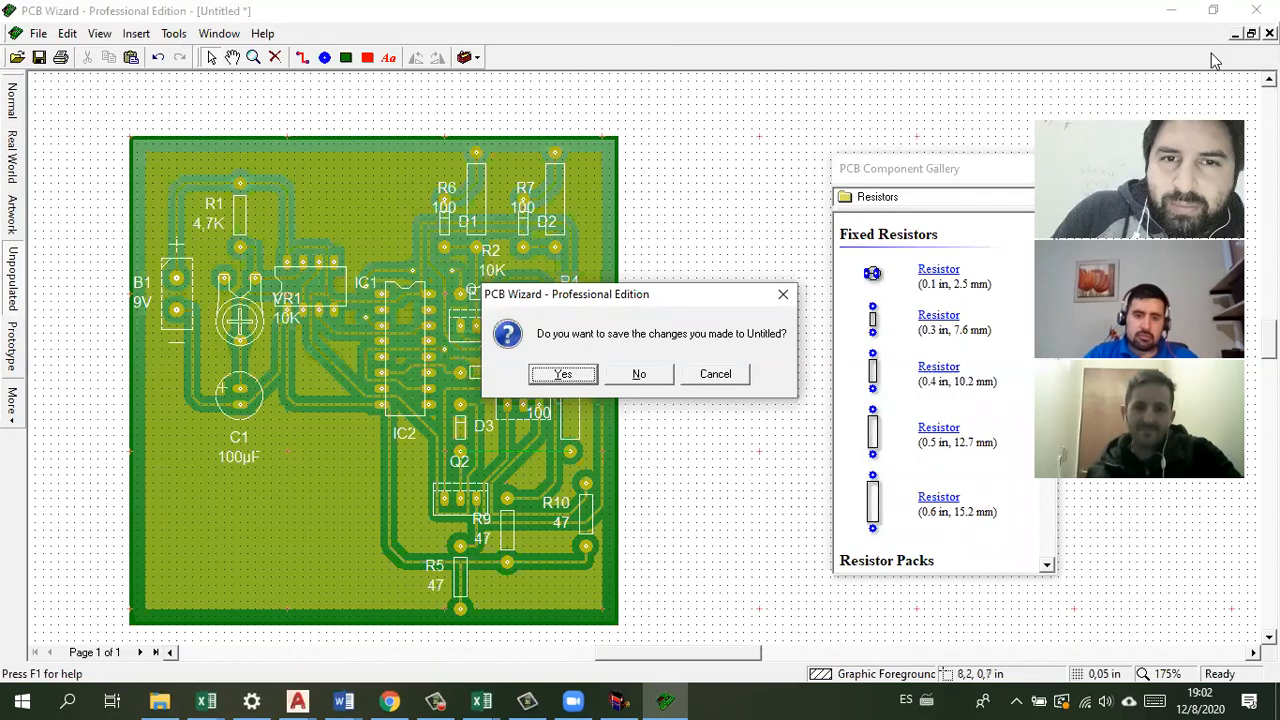
key(n)
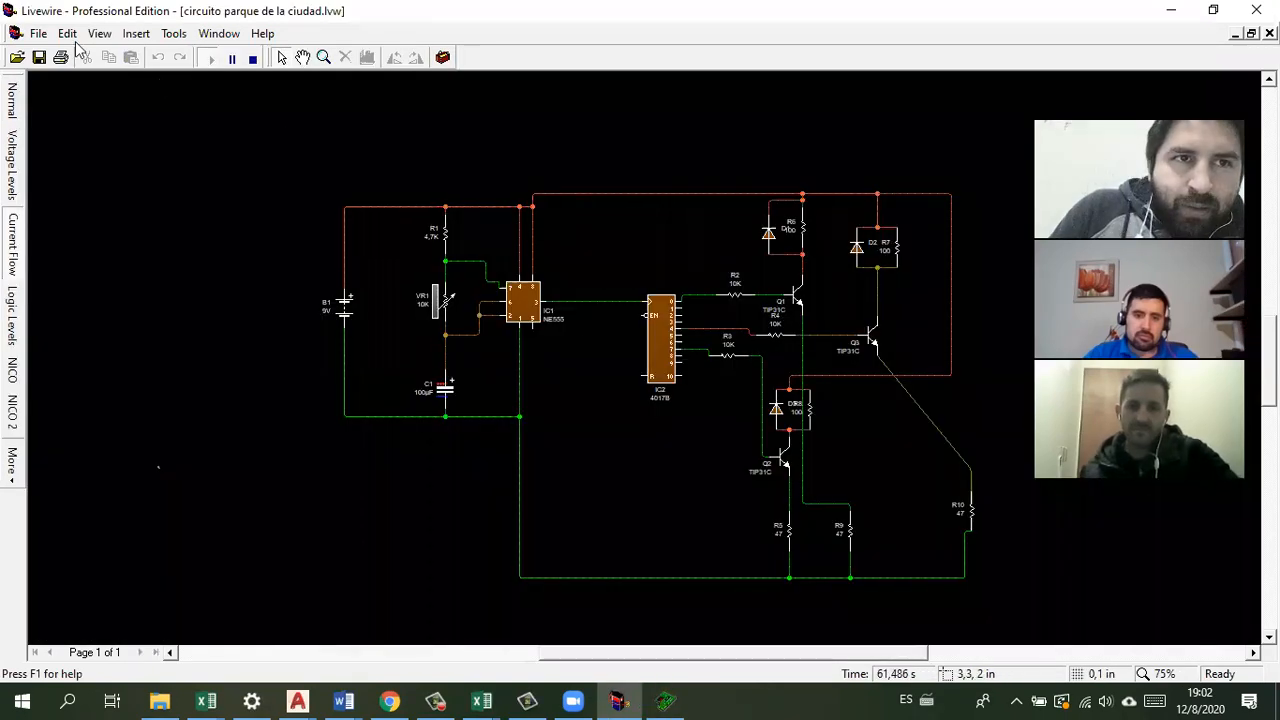
Step: Create a new blank Livewire document and show the component gallery
click(38, 33)
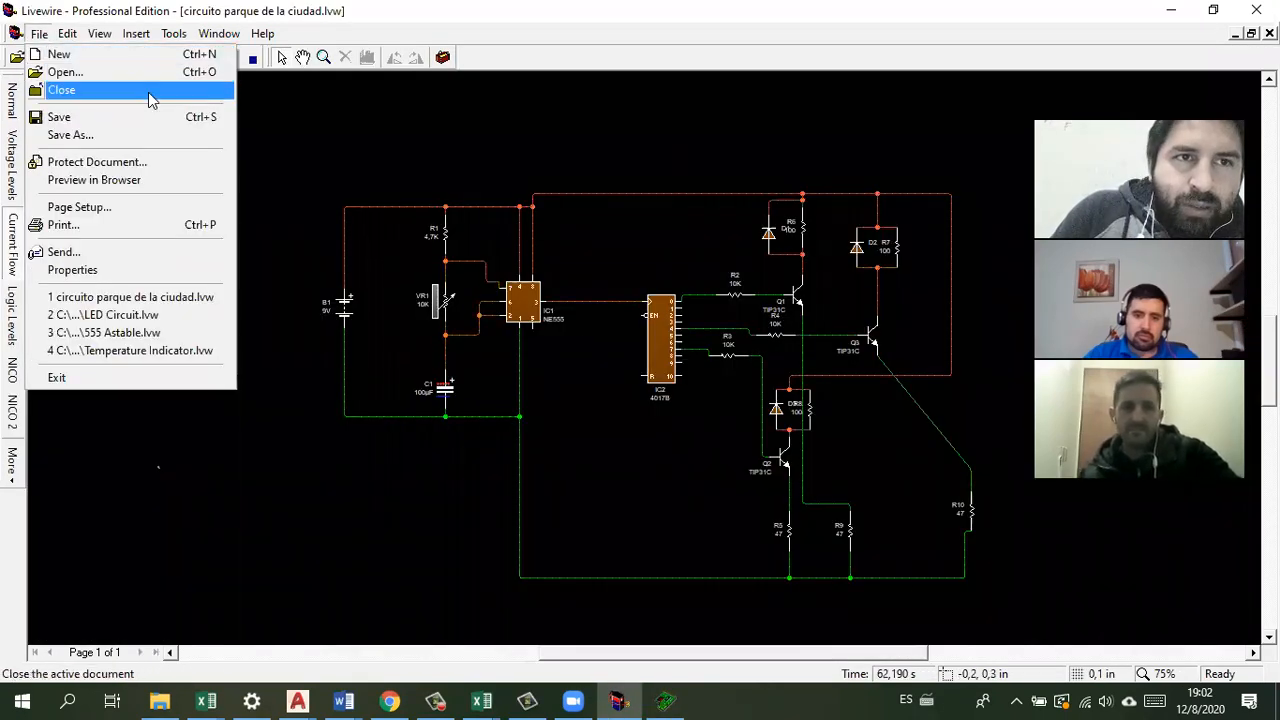
click(59, 54)
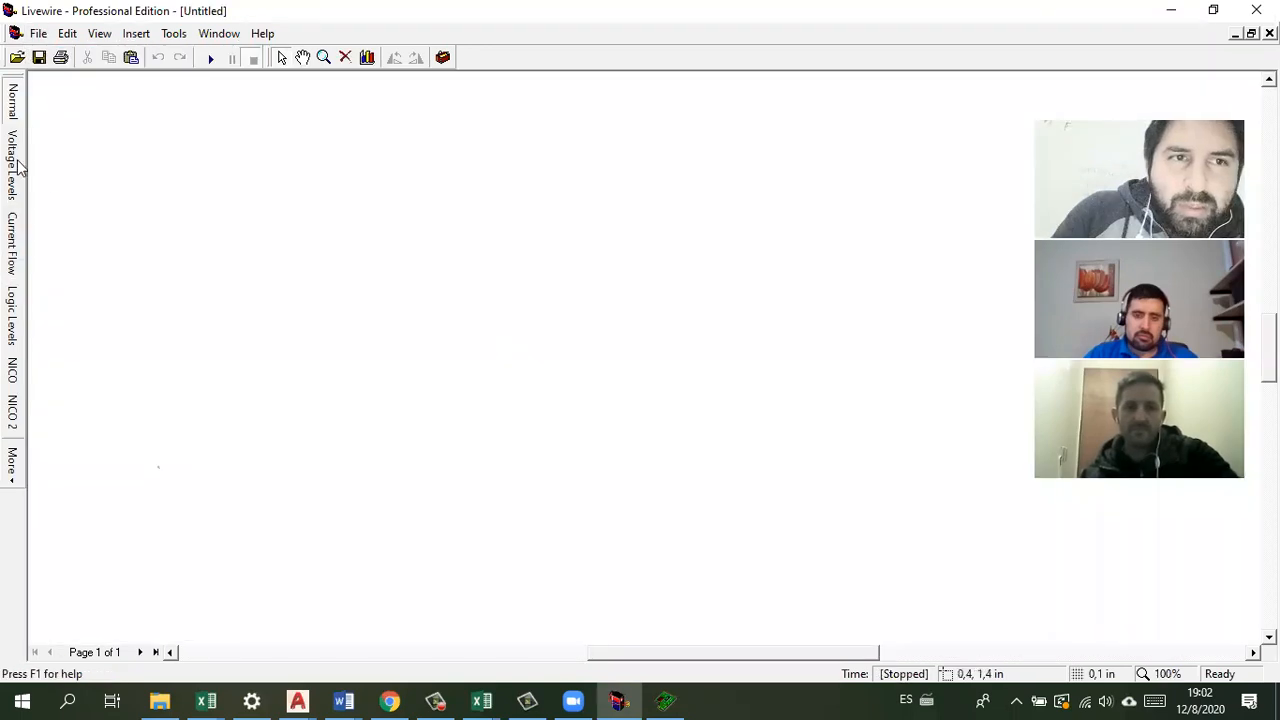
right_click(320, 240)
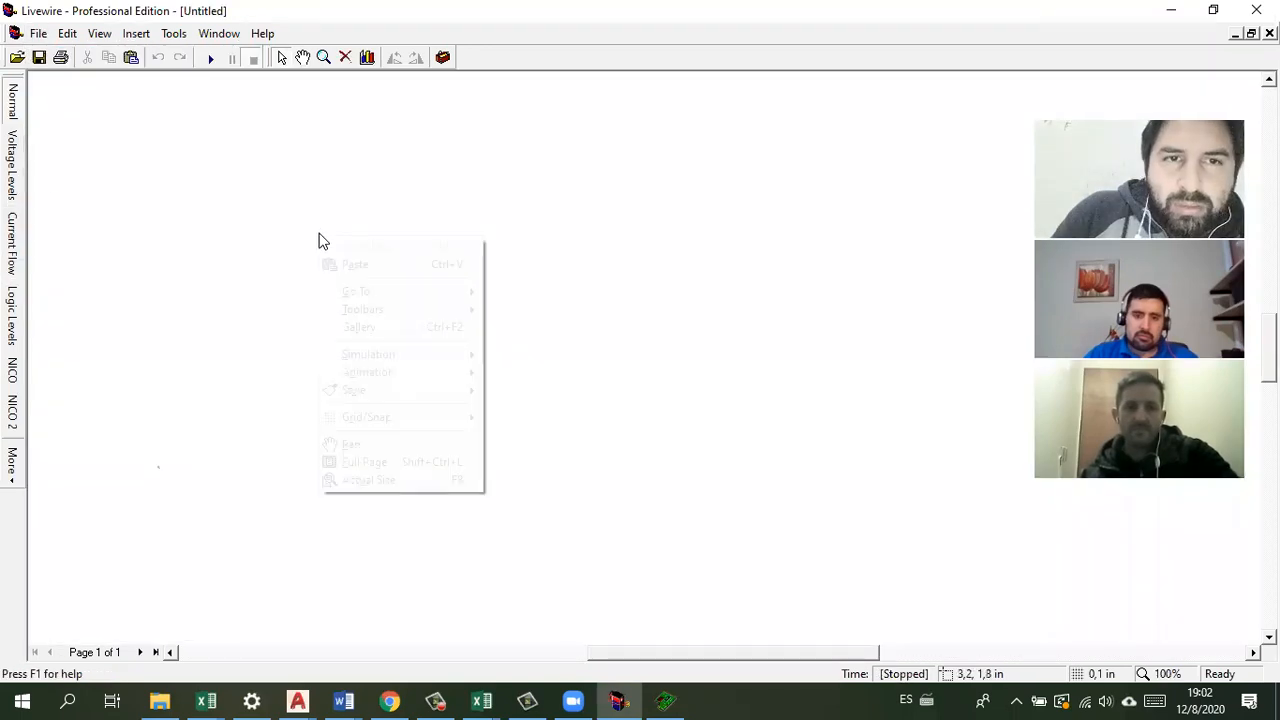
click(440, 330)
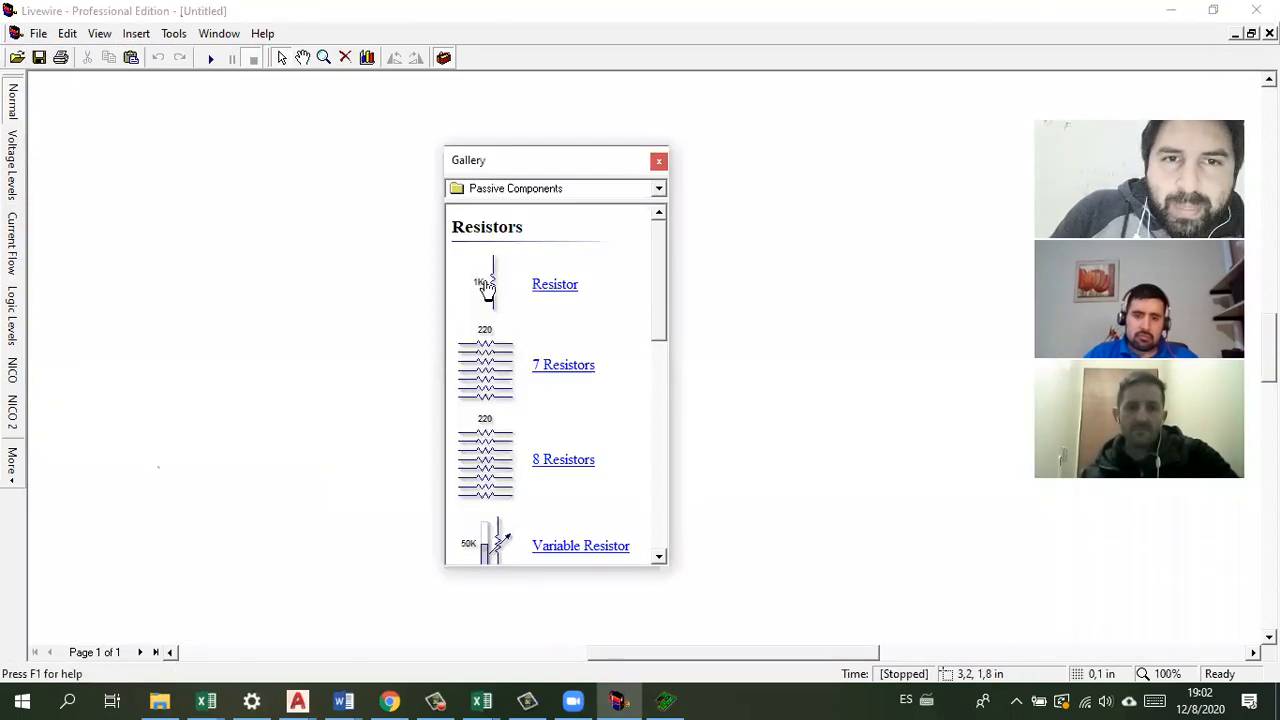
Step: Place two 1K resistors and, below them, a 100µF electrolytic capacitor from the Passive Components gallery
drag(369, 240, 334, 198)
drag(494, 283, 424, 235)
click(659, 378)
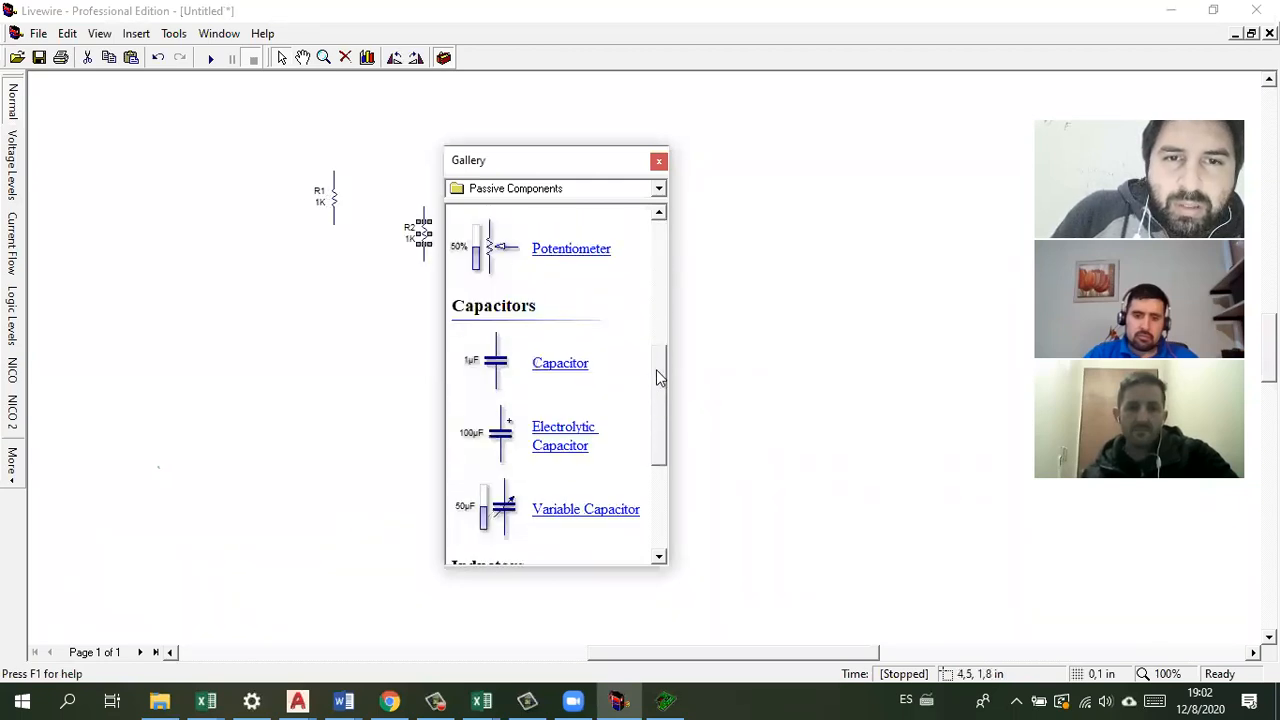
drag(485, 445, 397, 360)
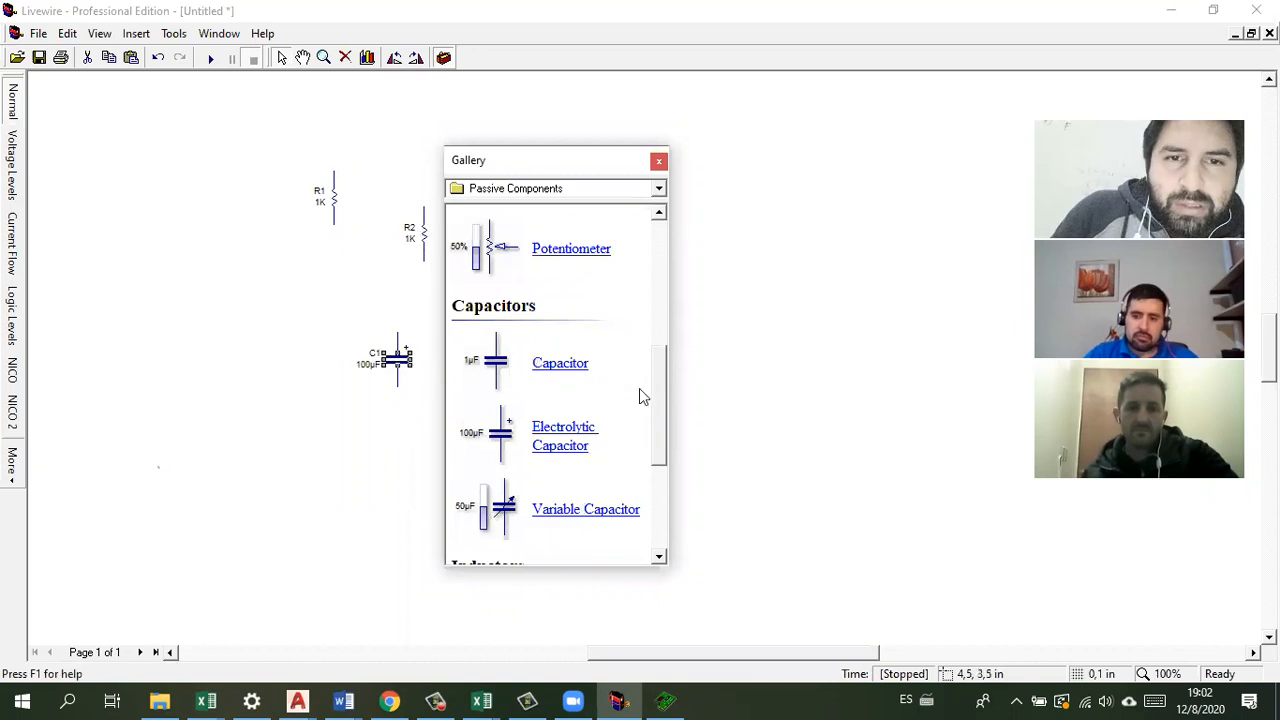
Step: Place a diode and an NPN transistor from the Discrete Semiconductors gallery, and shift the 100µF capacitor slightly under the transistor
drag(662, 383, 658, 478)
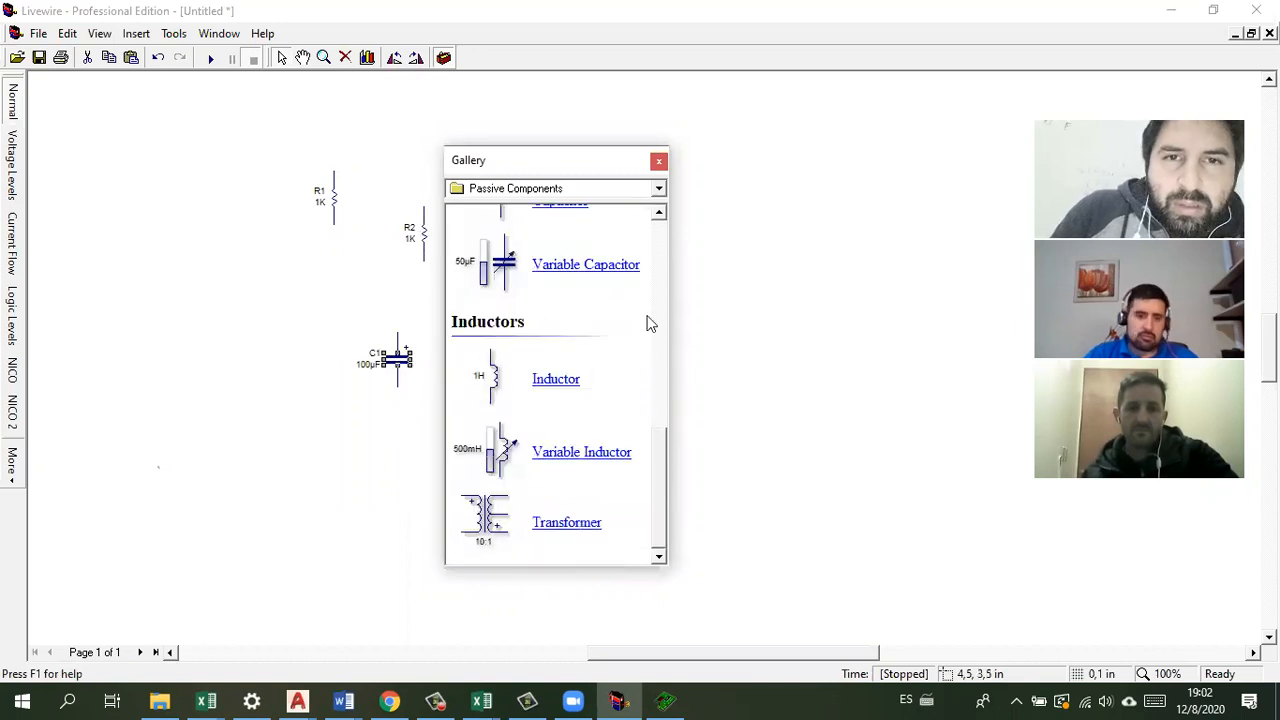
click(658, 188)
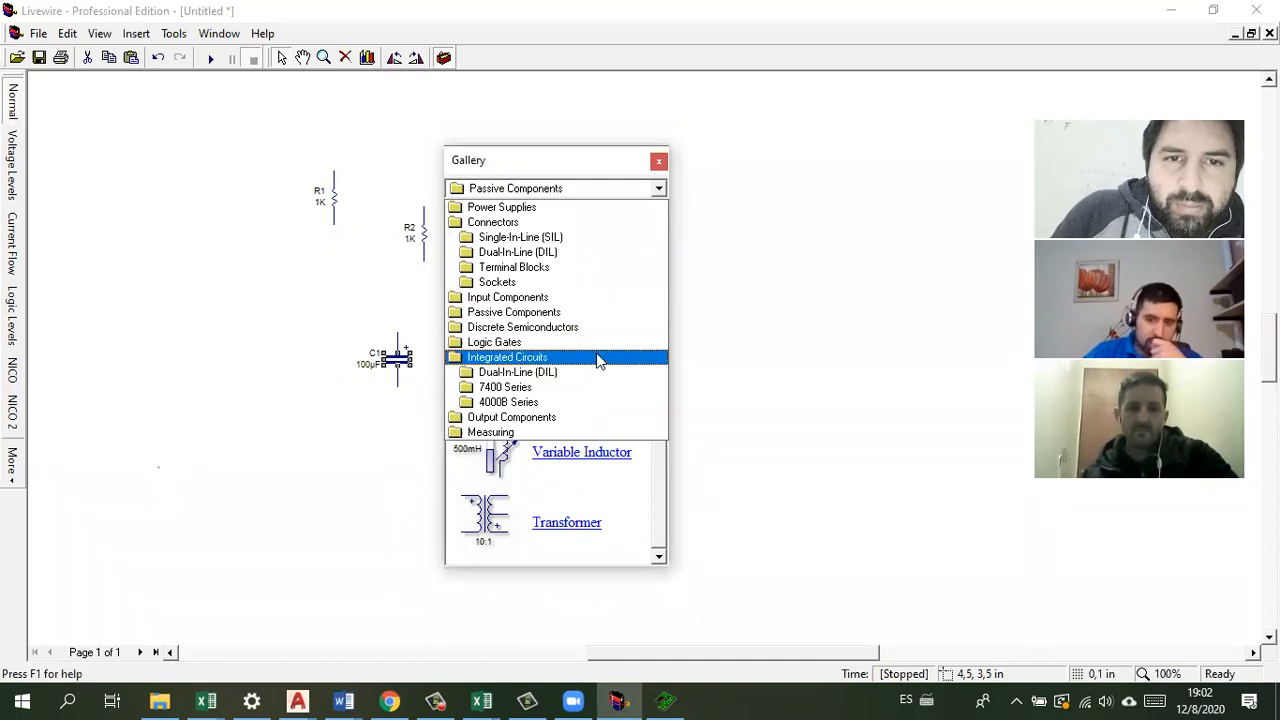
click(596, 328)
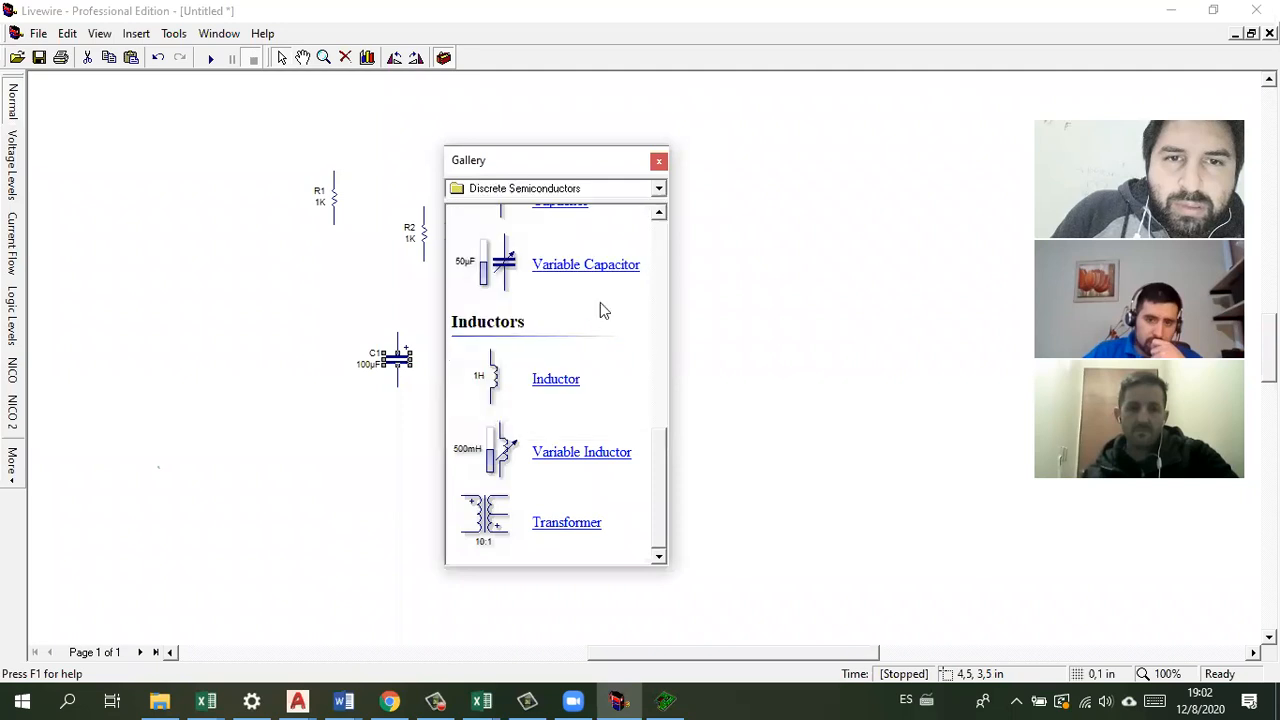
drag(421, 380, 360, 487)
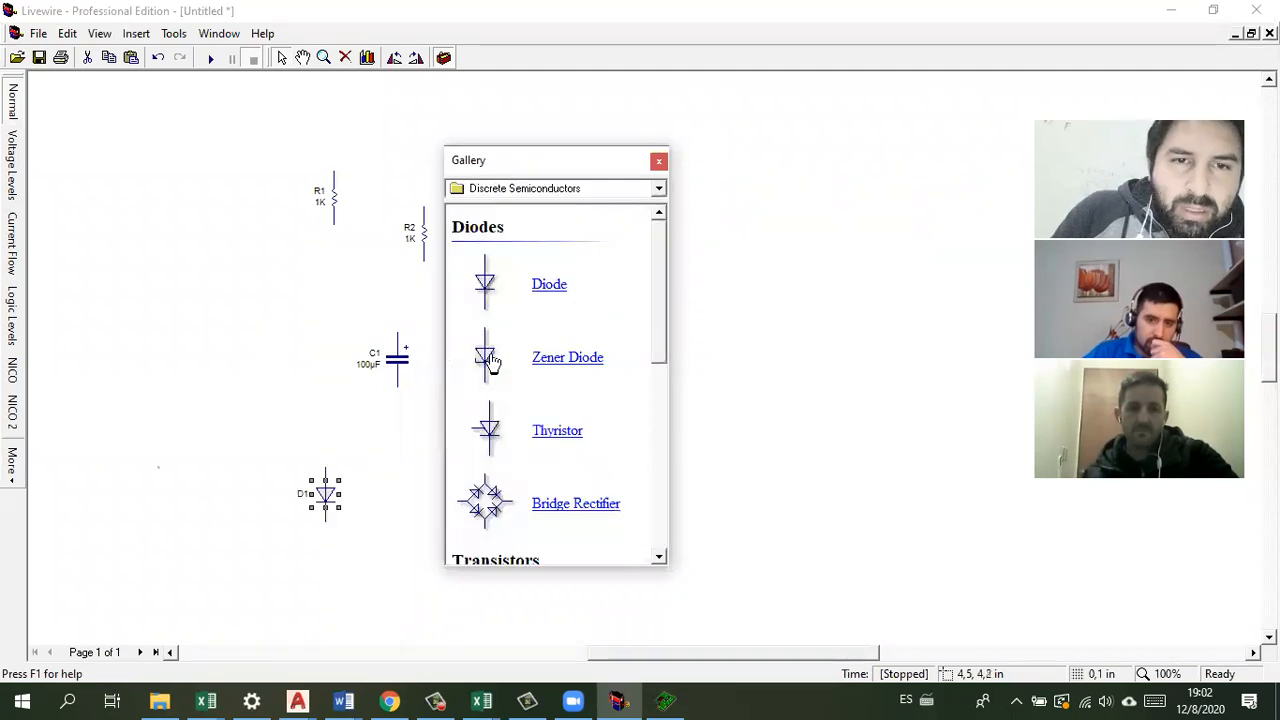
drag(660, 308, 657, 431)
drag(497, 313, 380, 288)
drag(405, 378, 394, 363)
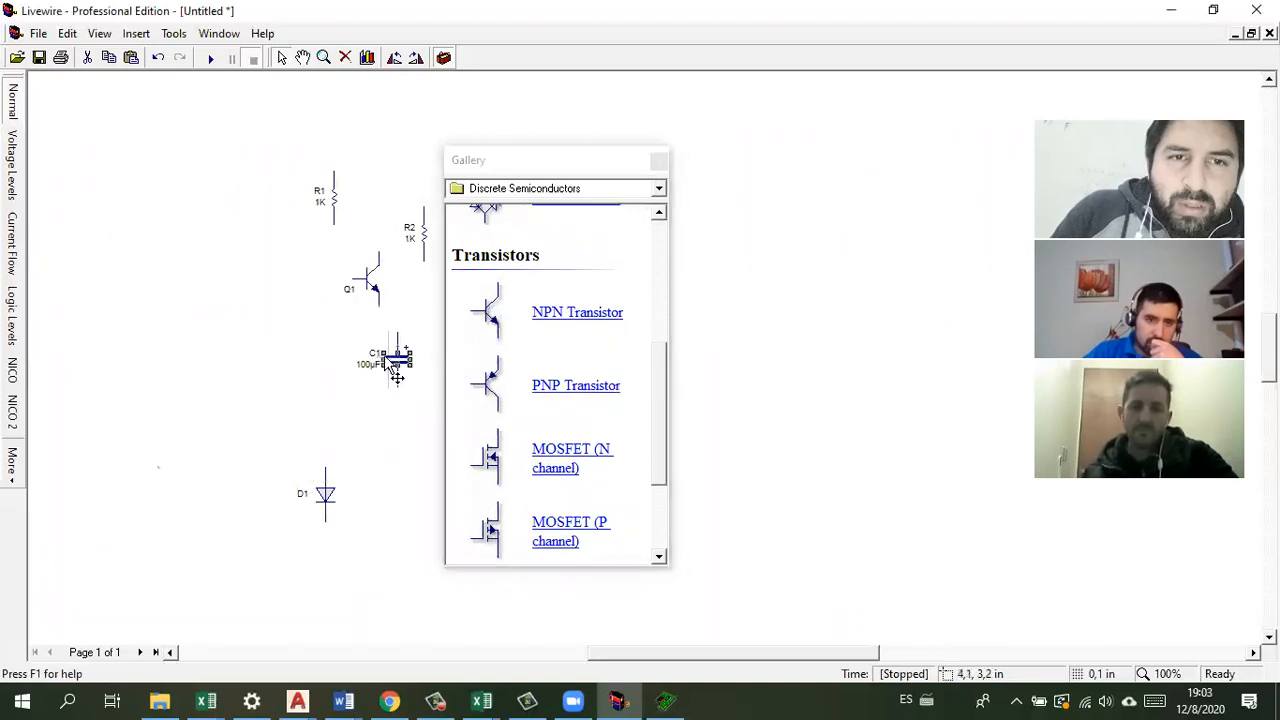
Step: Move the gallery clear of the circuit and place a 9V battery from Power Supplies on the far side of the resistors
drag(601, 165, 689, 158)
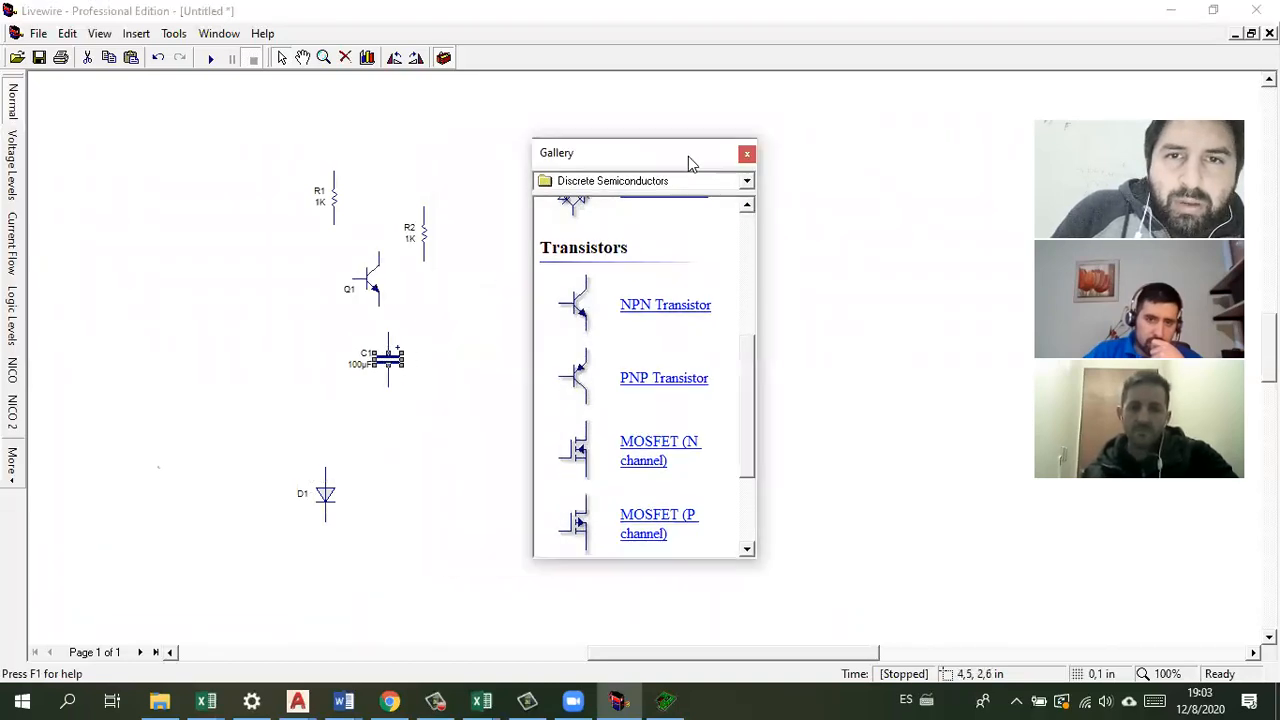
click(746, 181)
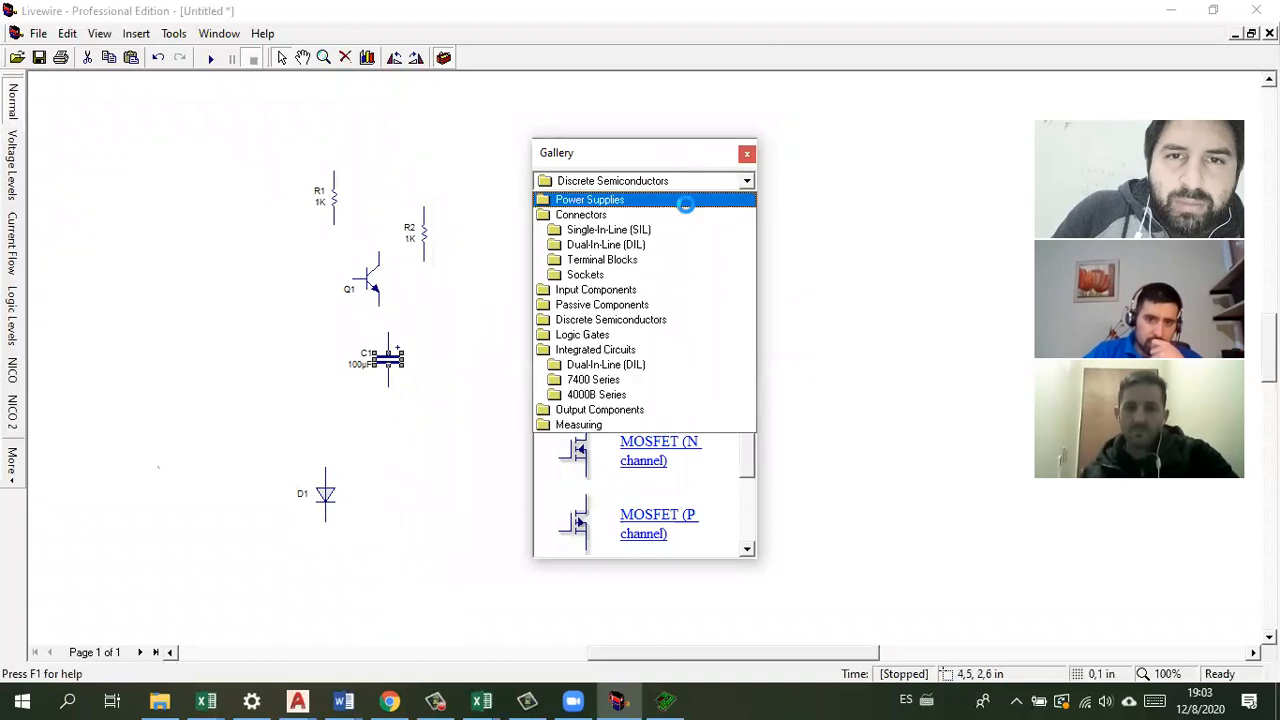
click(690, 200)
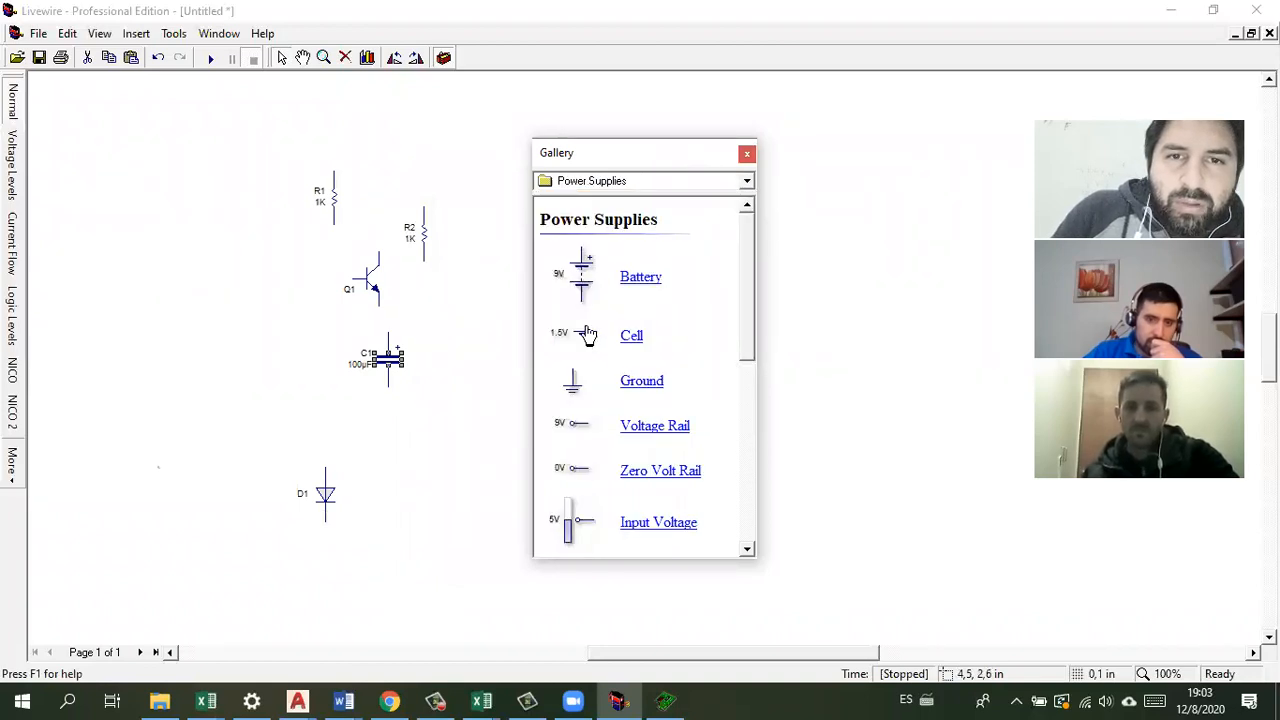
drag(585, 283, 152, 316)
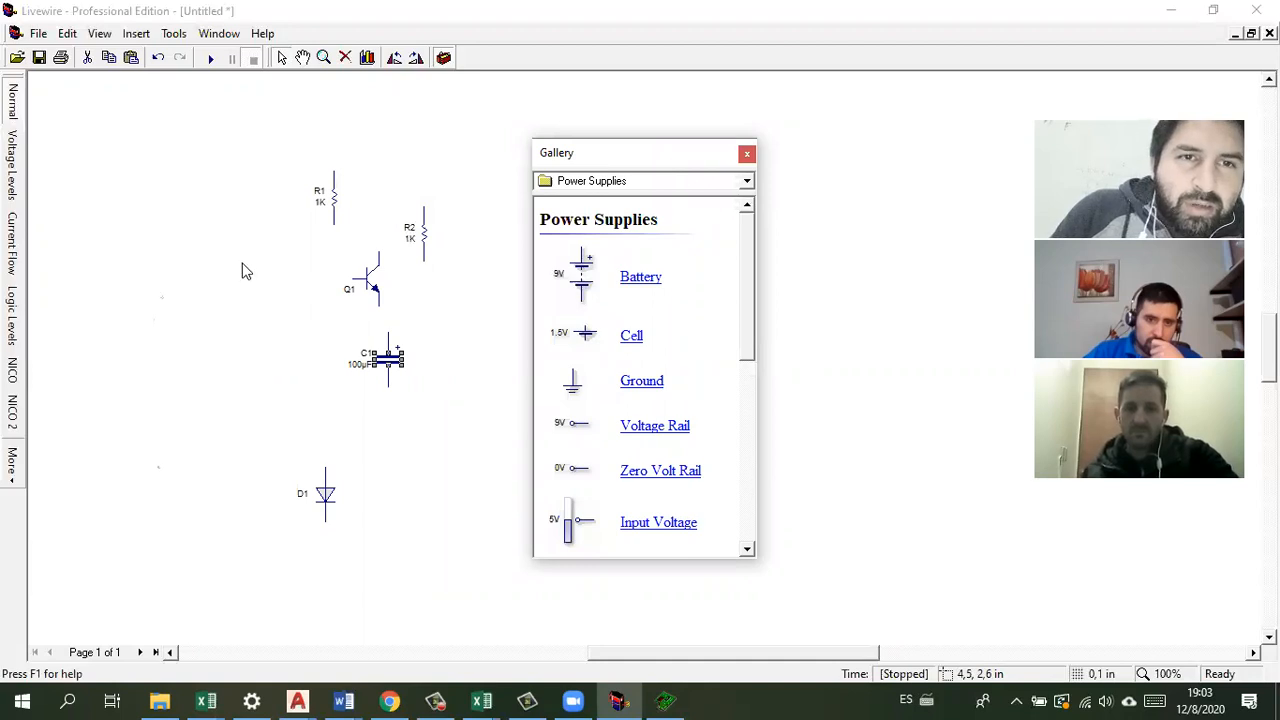
Step: Rotate resistor R1 to horizontal and place it between the battery and the transistor's base
click(336, 205)
key(ctrl+r)
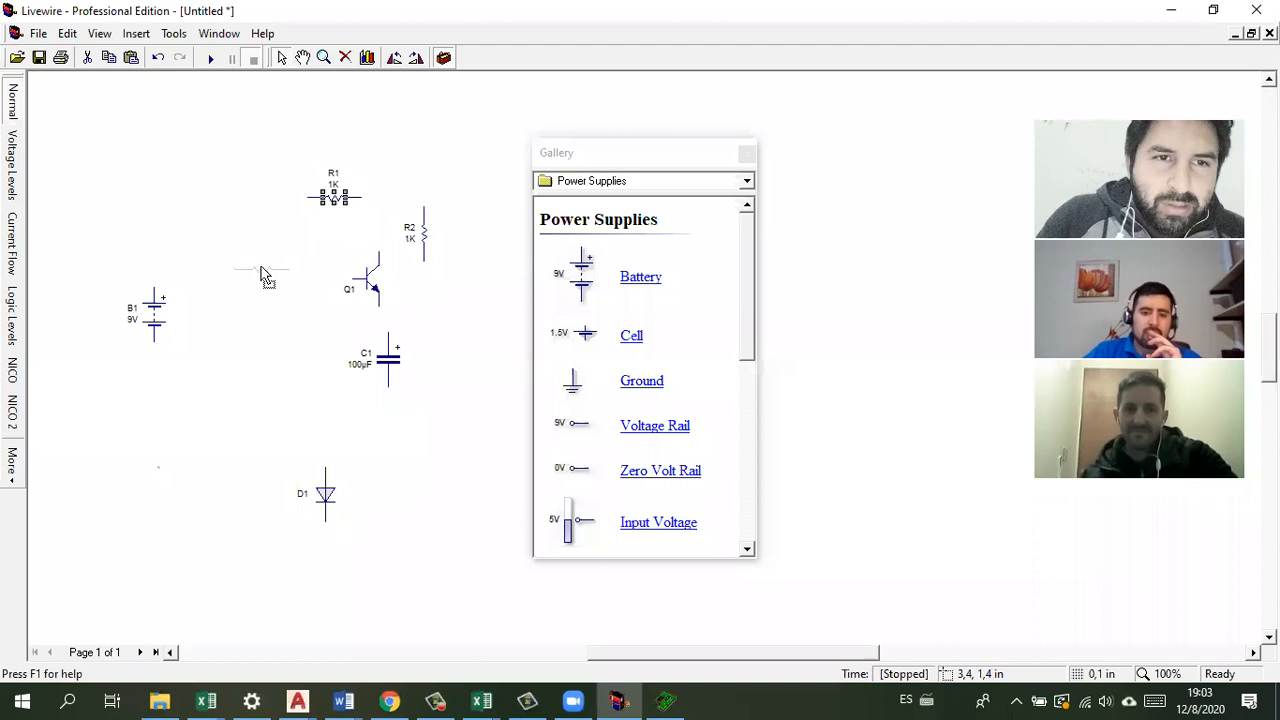
drag(263, 279, 263, 279)
Step: Place R2 horizontally above R1 and wire both resistors from the battery's positive terminal, R1 to the transistor's base and R2 to its collector
drag(426, 229, 154, 290)
key(ctrl+r)
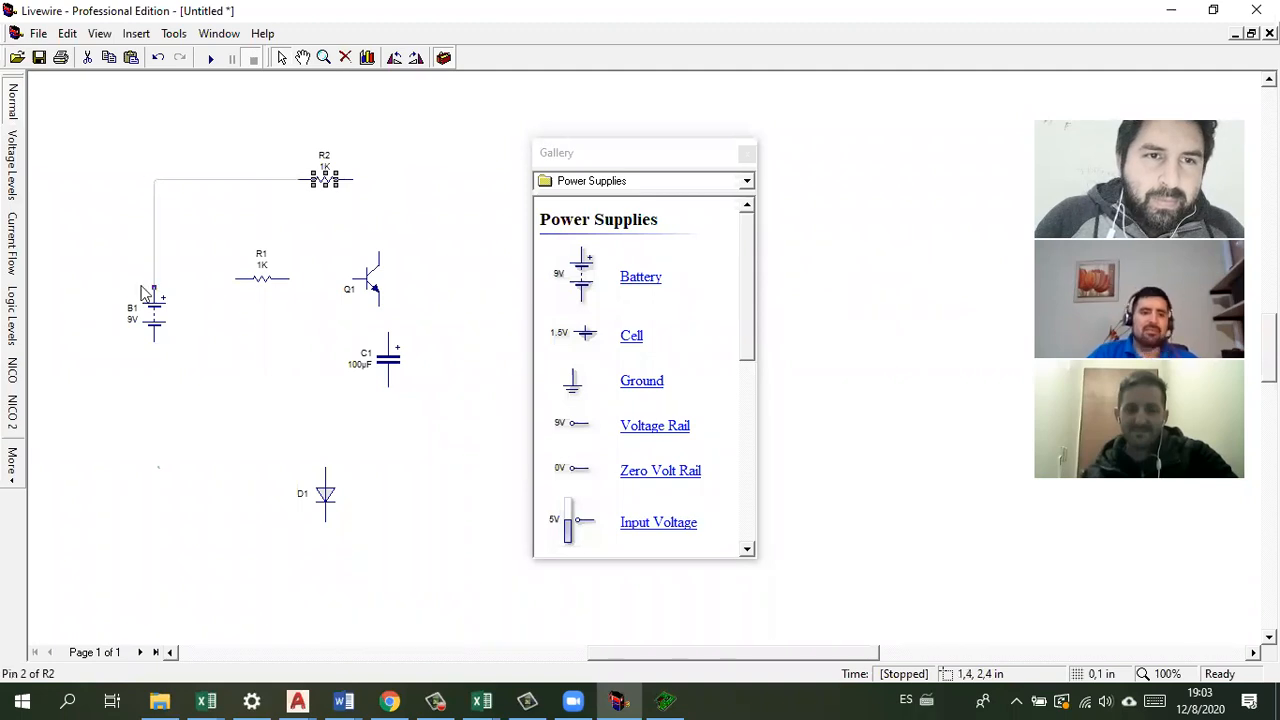
drag(236, 278, 154, 278)
drag(359, 281, 371, 272)
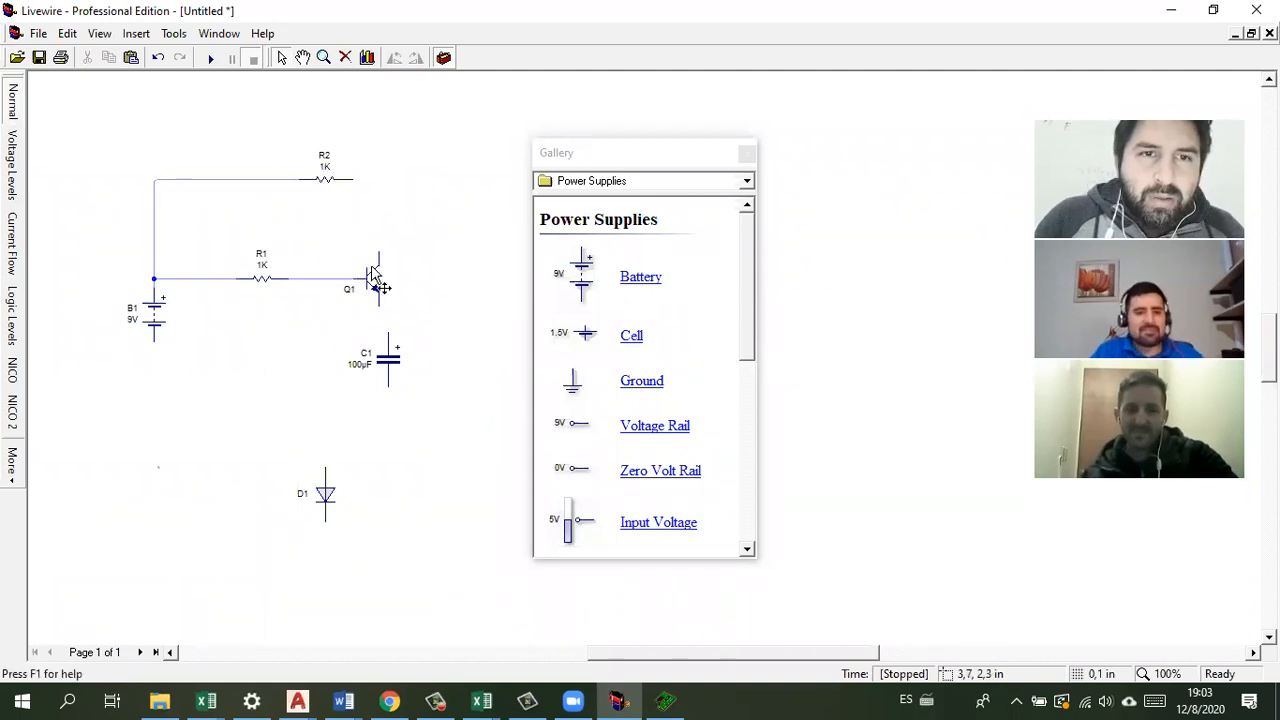
drag(362, 176, 357, 177)
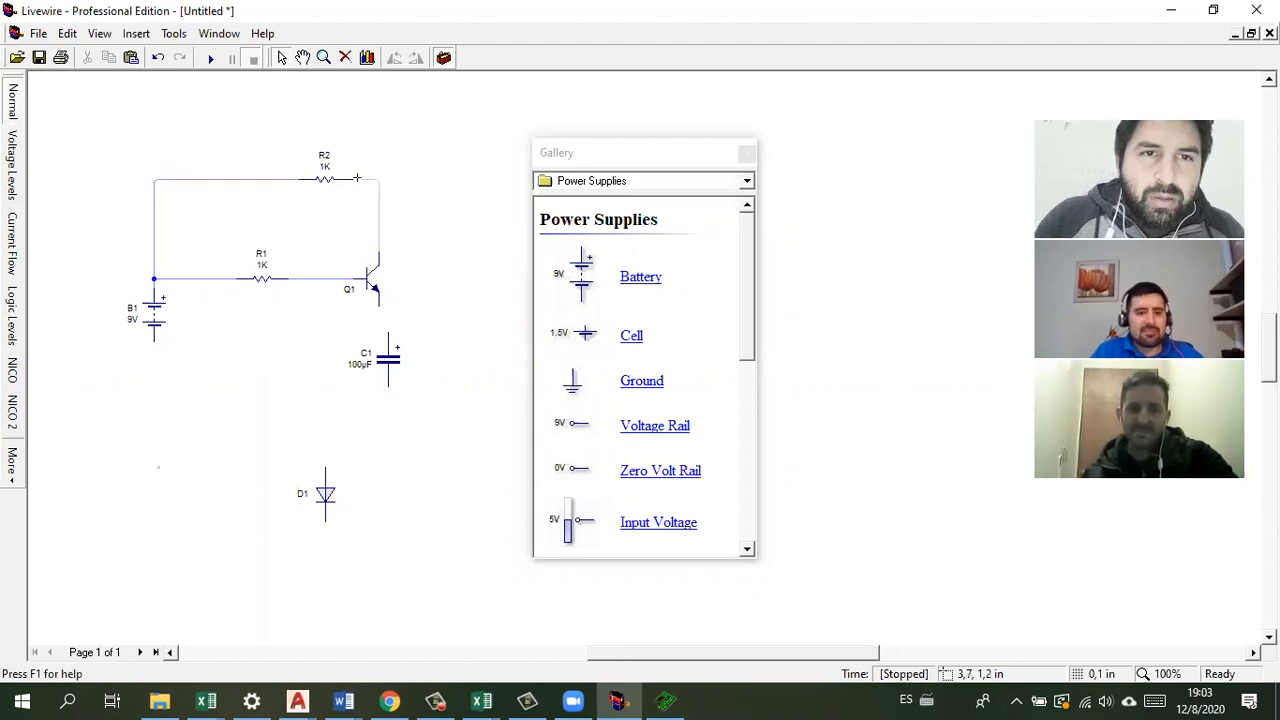
Step: Connect capacitor C1 directly below the transistor's emitter, then close the loop to the battery's negative terminal through diode D1 rotated to horizontal
drag(394, 348, 378, 292)
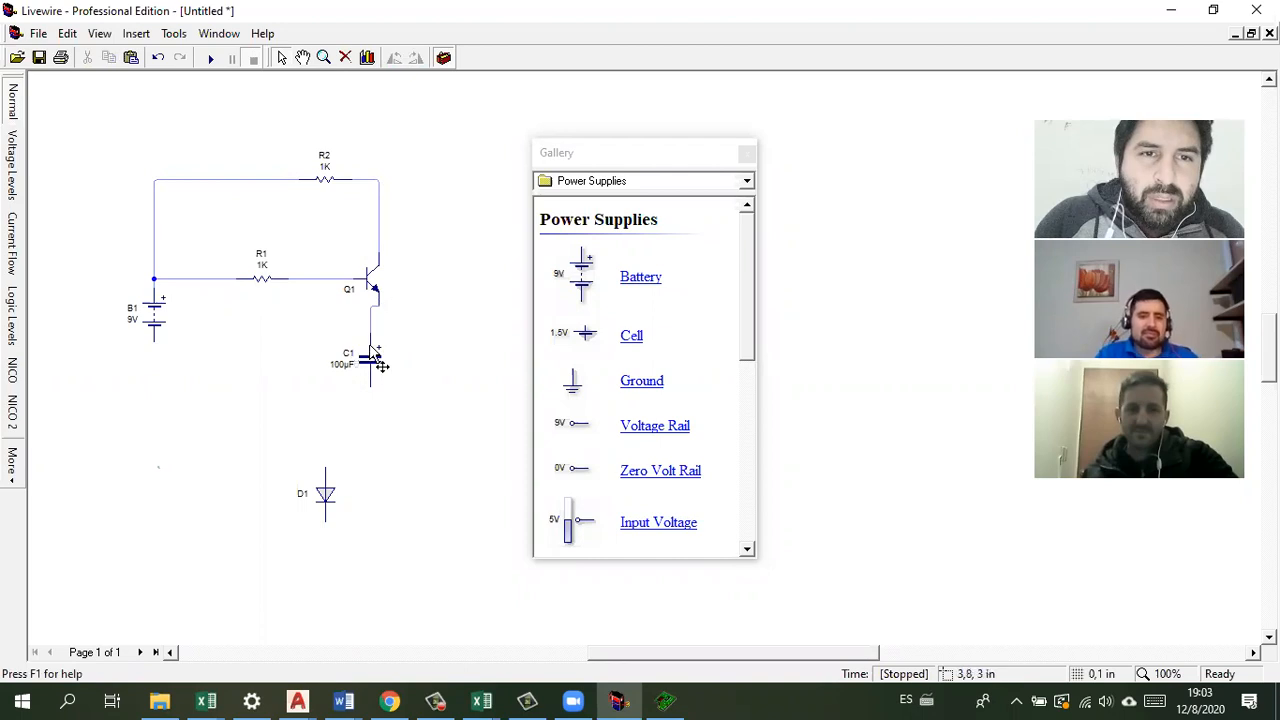
drag(381, 368, 384, 368)
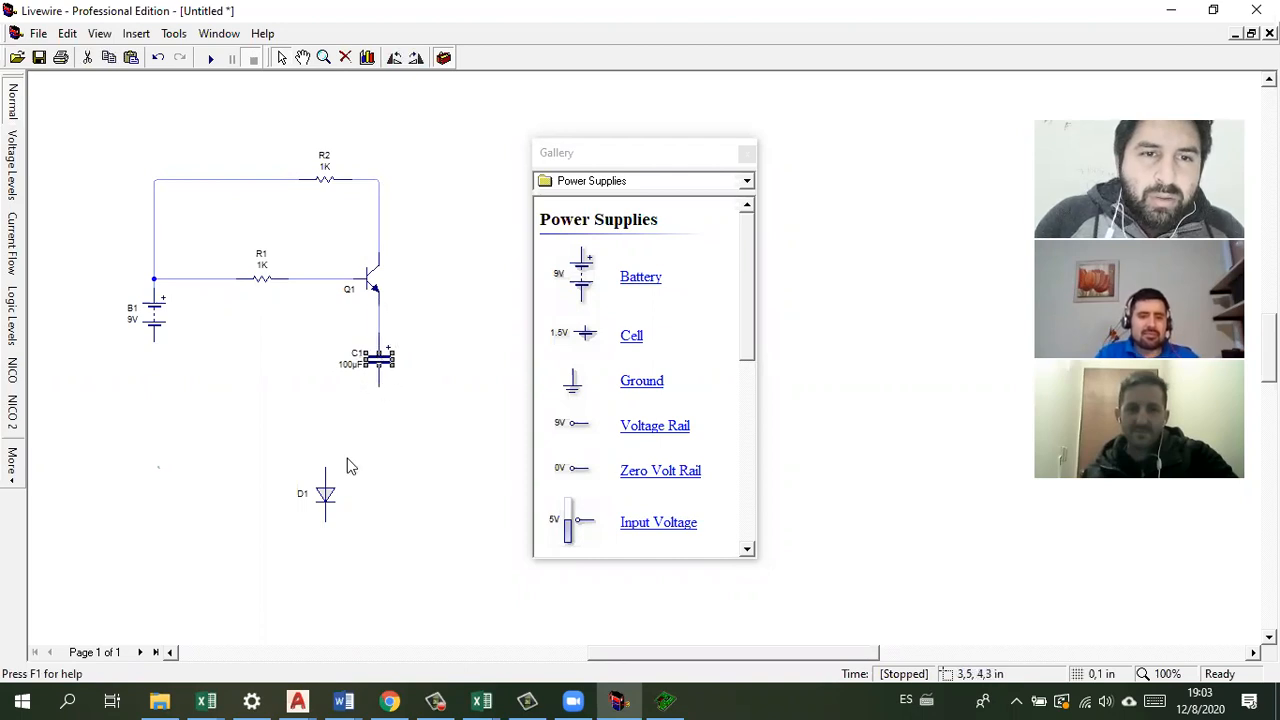
drag(325, 497, 378, 388)
key(ctrl+r)
drag(243, 432, 147, 412)
drag(154, 340, 154, 340)
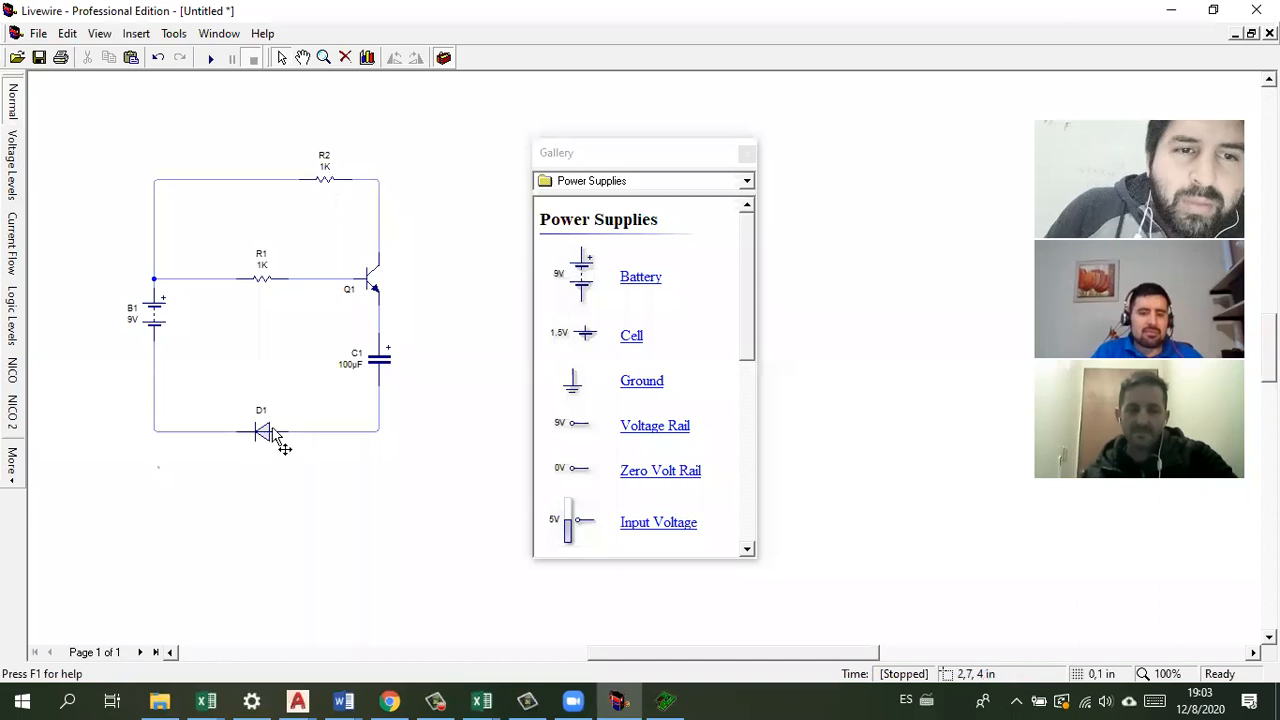
click(268, 435)
double_click(268, 435)
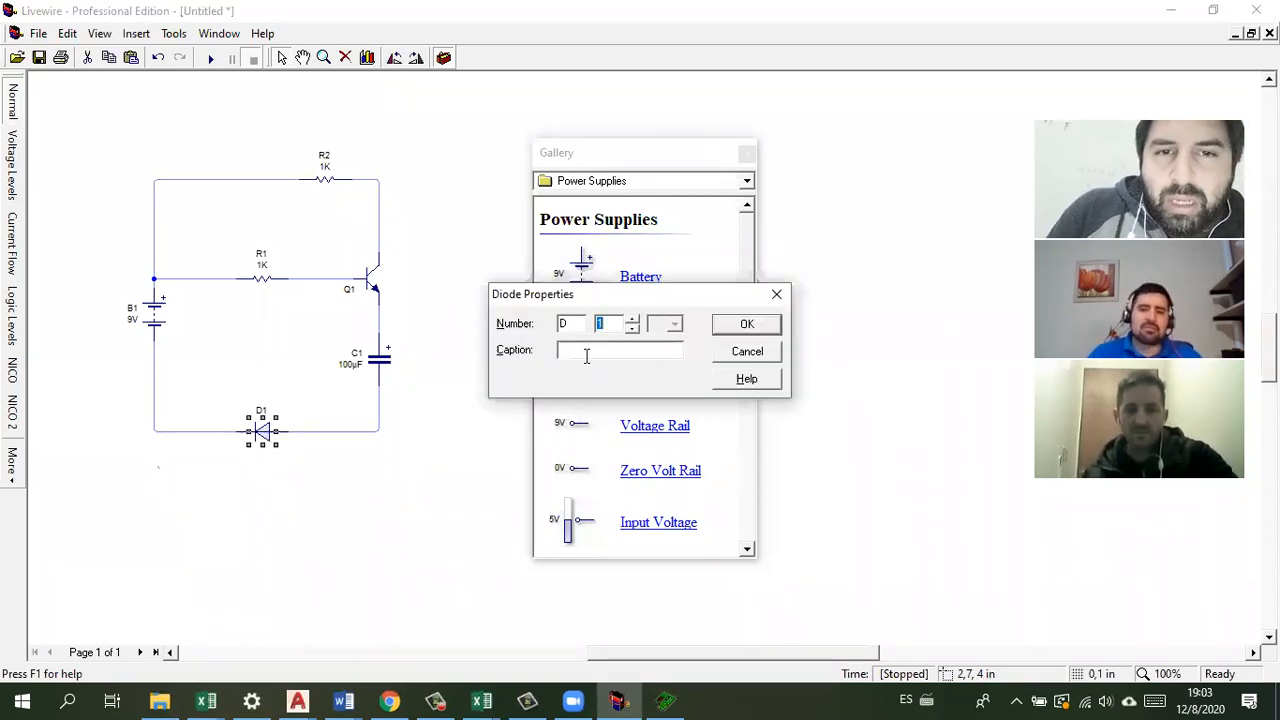
key(Escape)
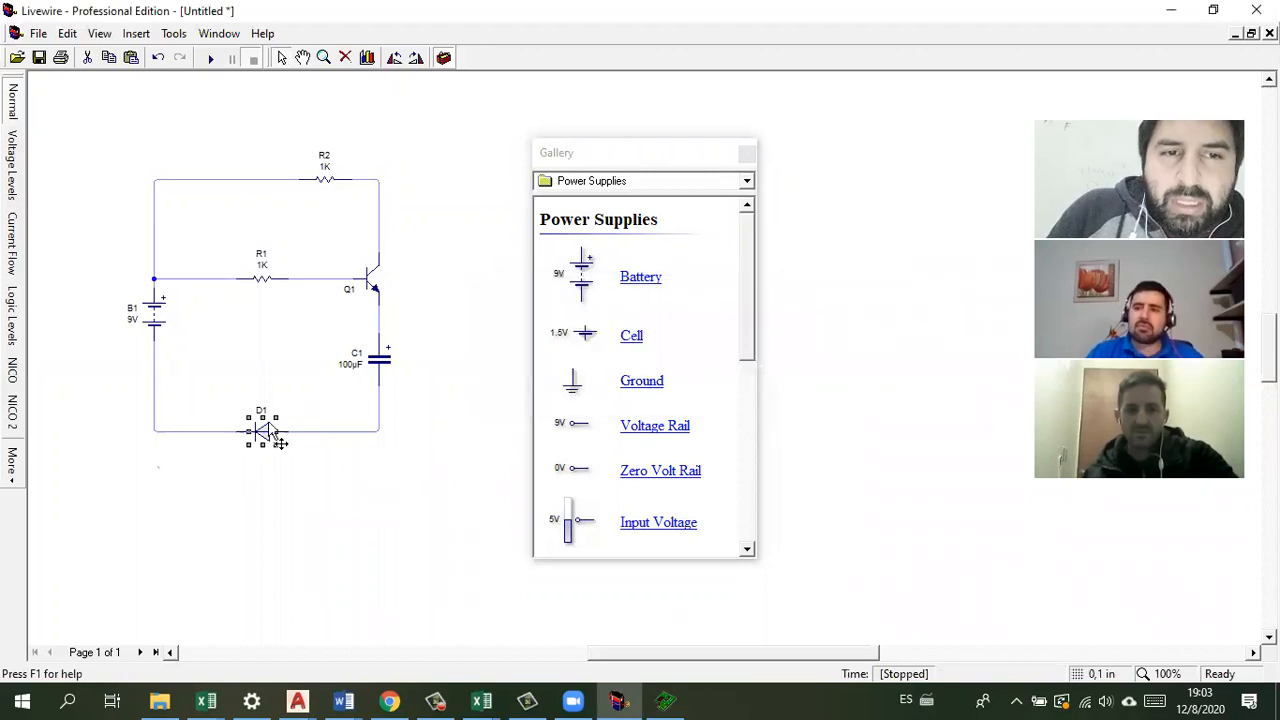
Step: Assign the 1N4007 component model to diode D1
right_click(268, 432)
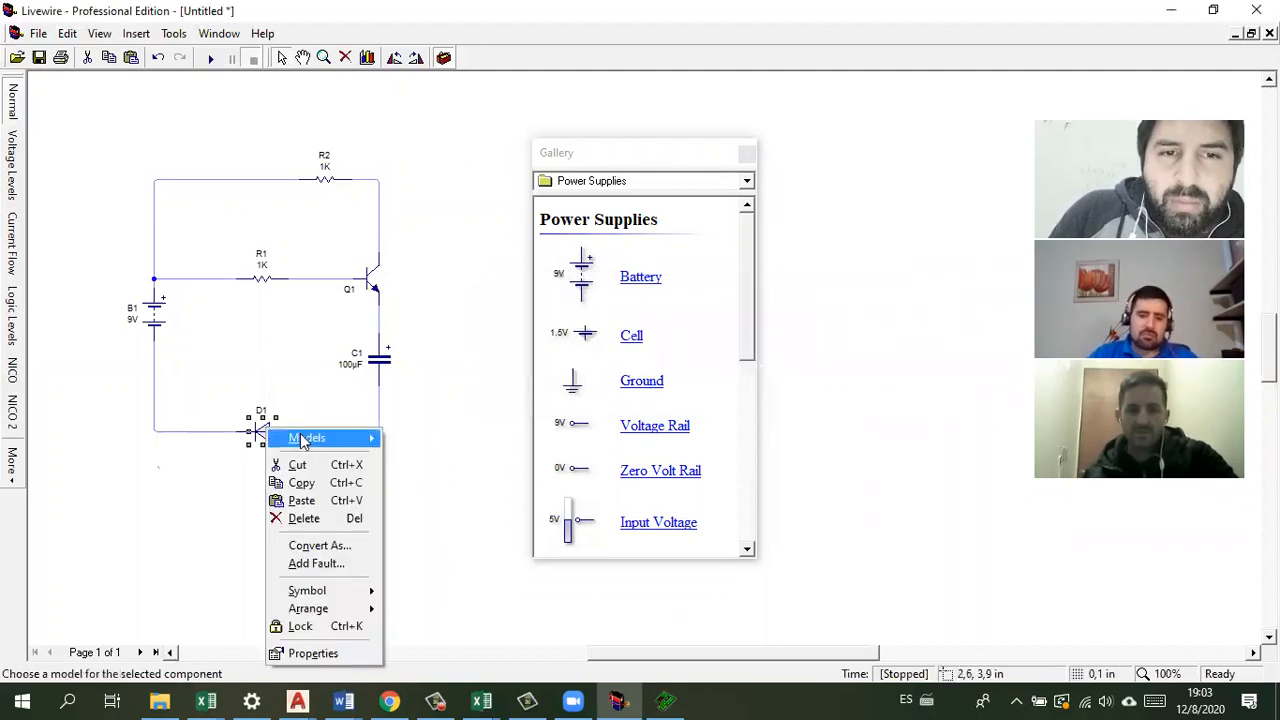
mouse_move(305, 441)
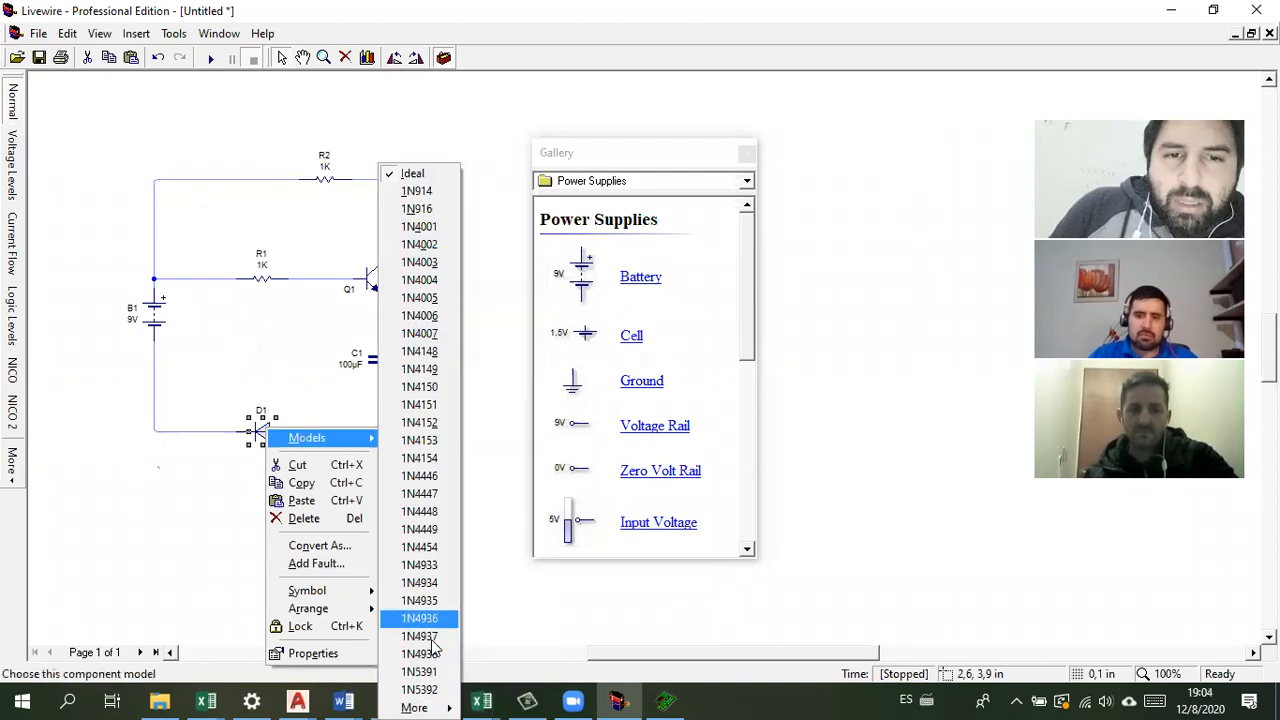
mouse_move(430, 707)
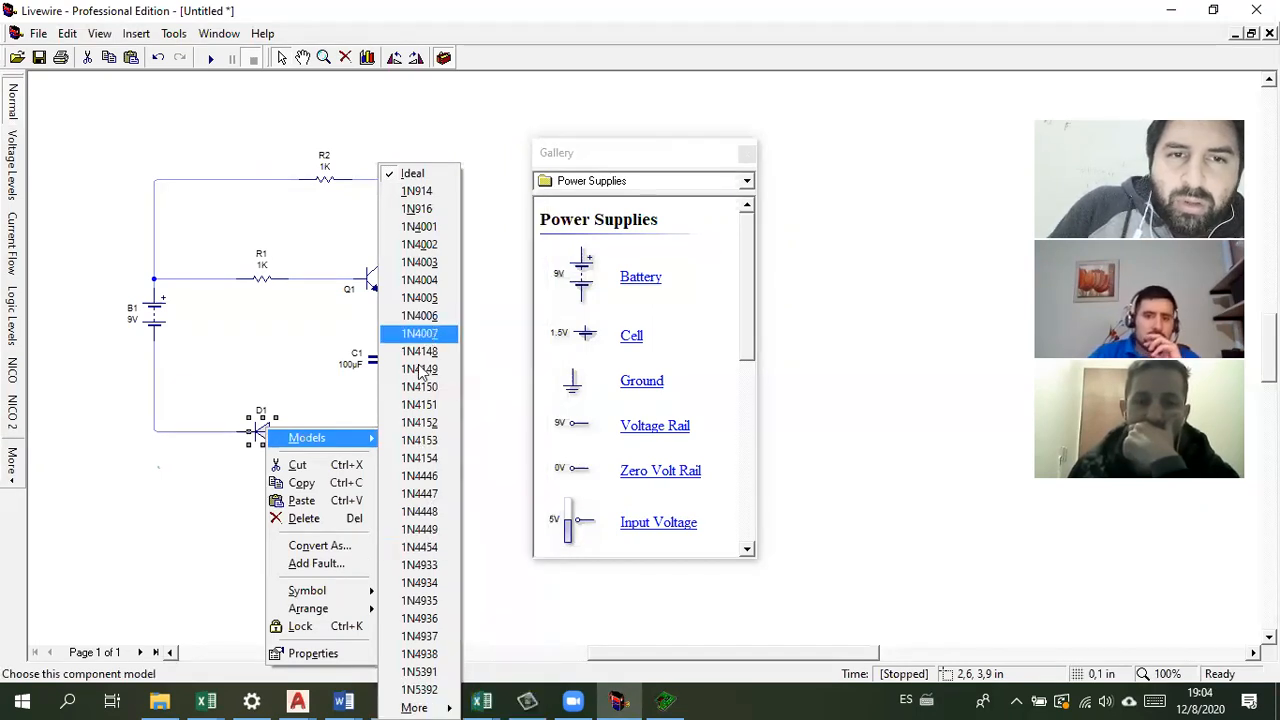
click(419, 333)
click(283, 490)
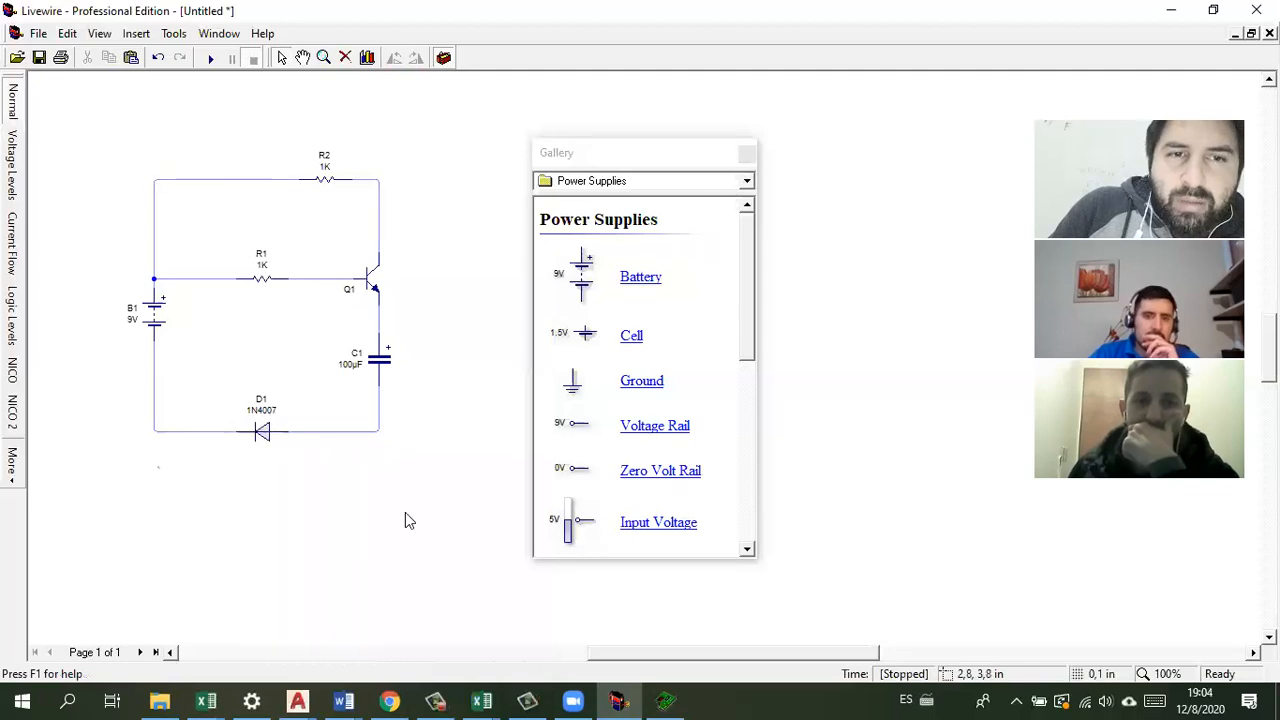
Step: Check which component models are available for capacitor C1 without changing its model
click(376, 360)
right_click(373, 360)
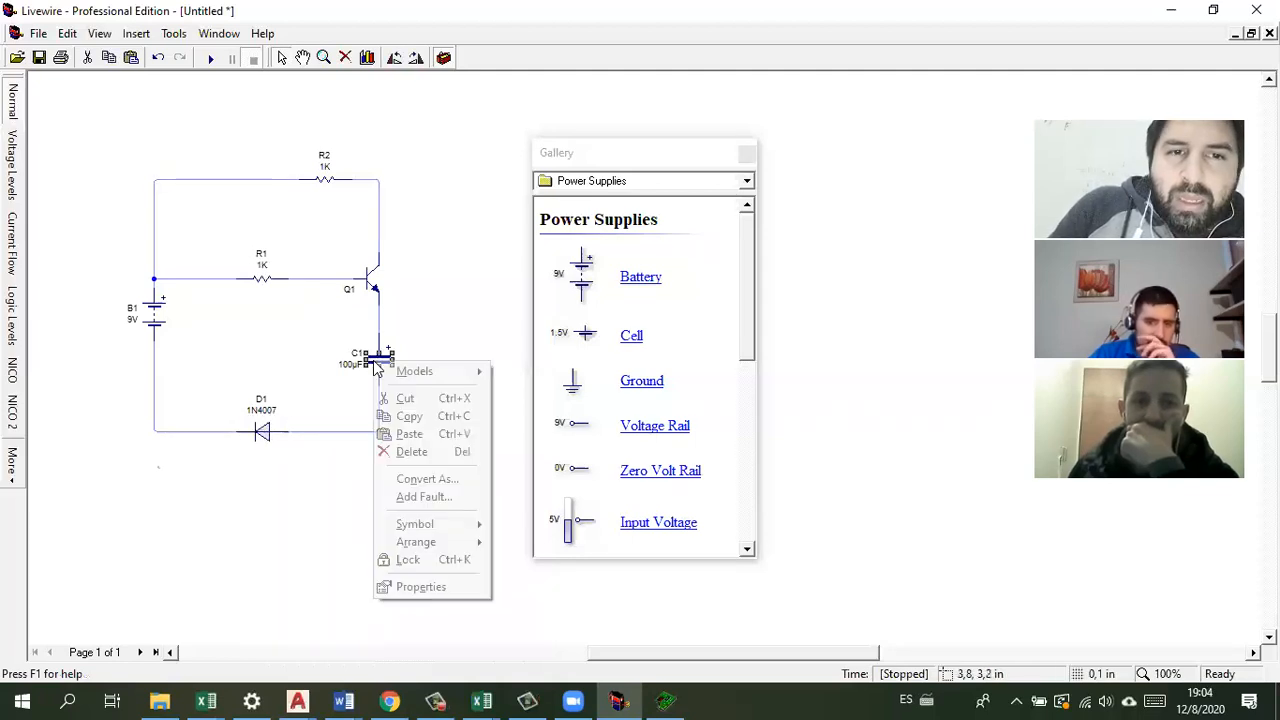
mouse_move(420, 371)
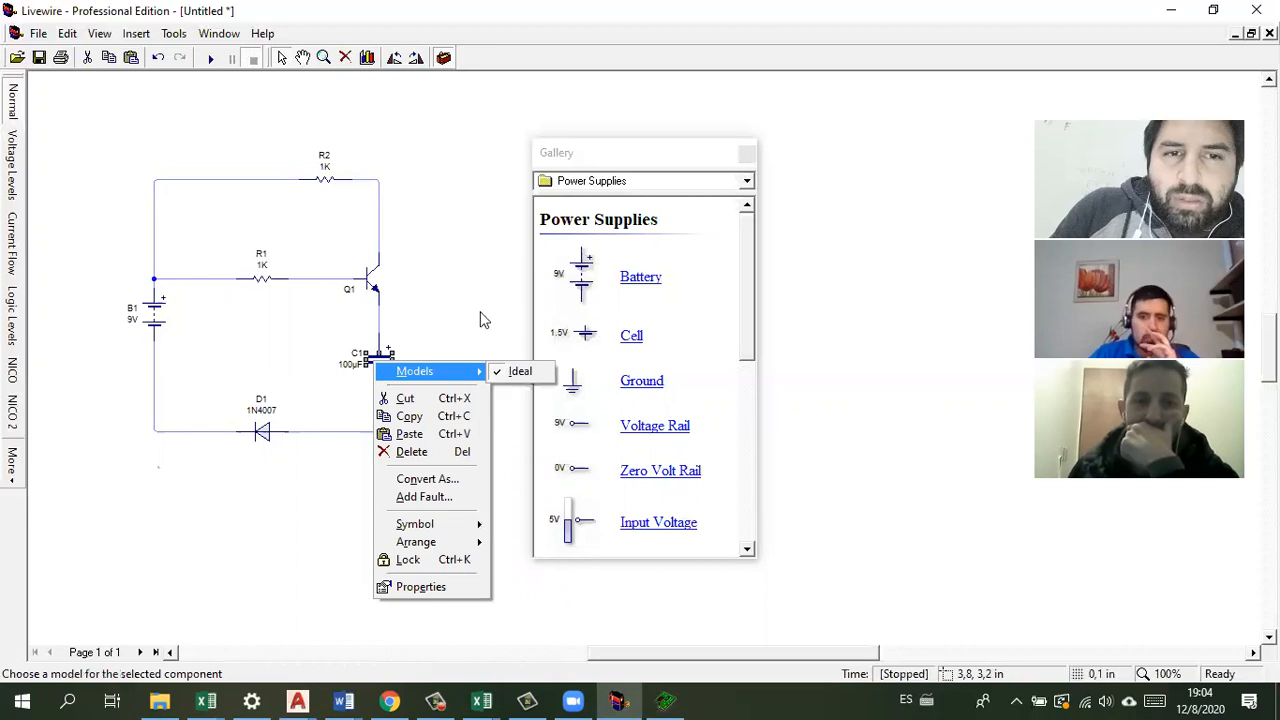
click(480, 319)
right_click(376, 362)
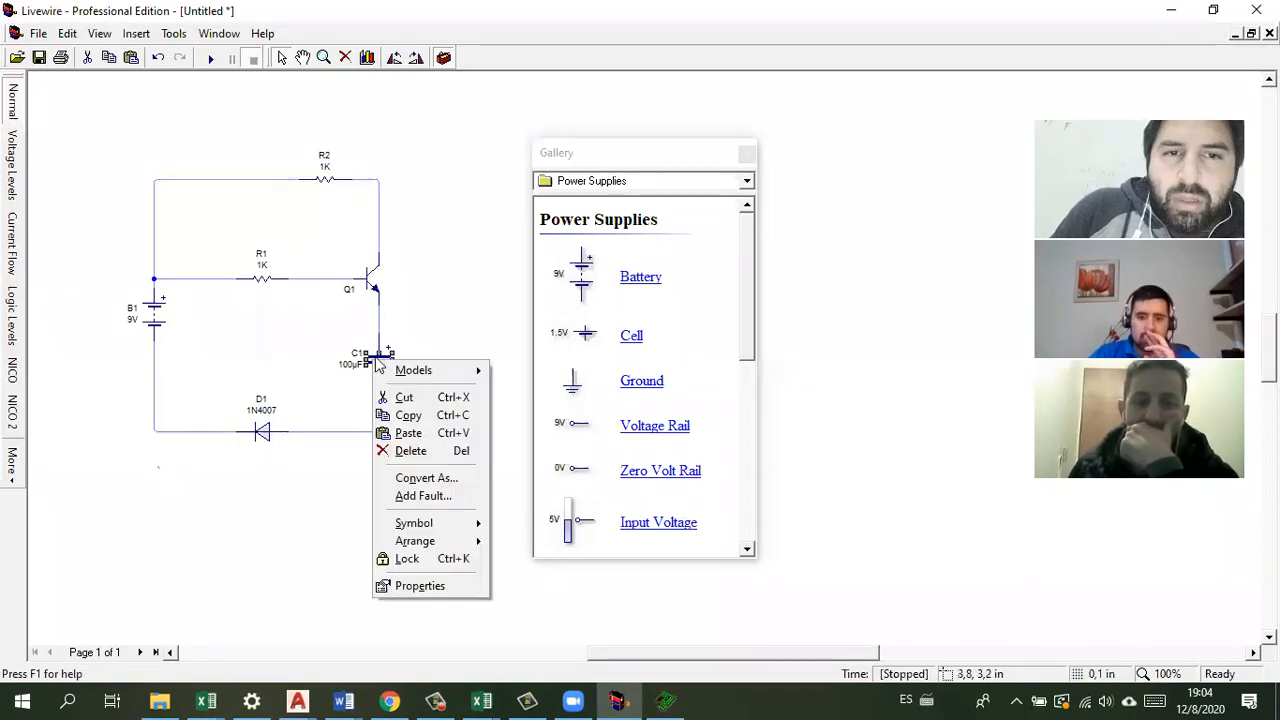
click(272, 291)
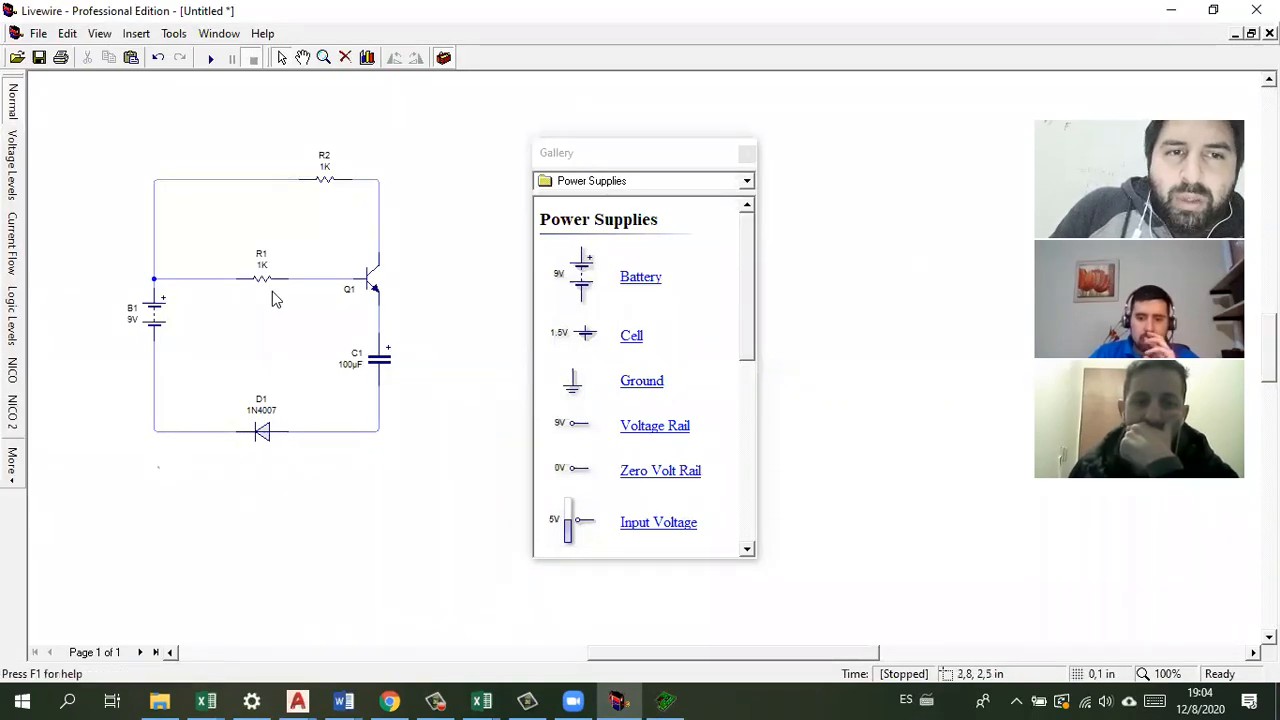
Step: Set the power rating model of resistor R1 to 1W and that of R2 to 1/2W
right_click(258, 285)
mouse_move(325, 289)
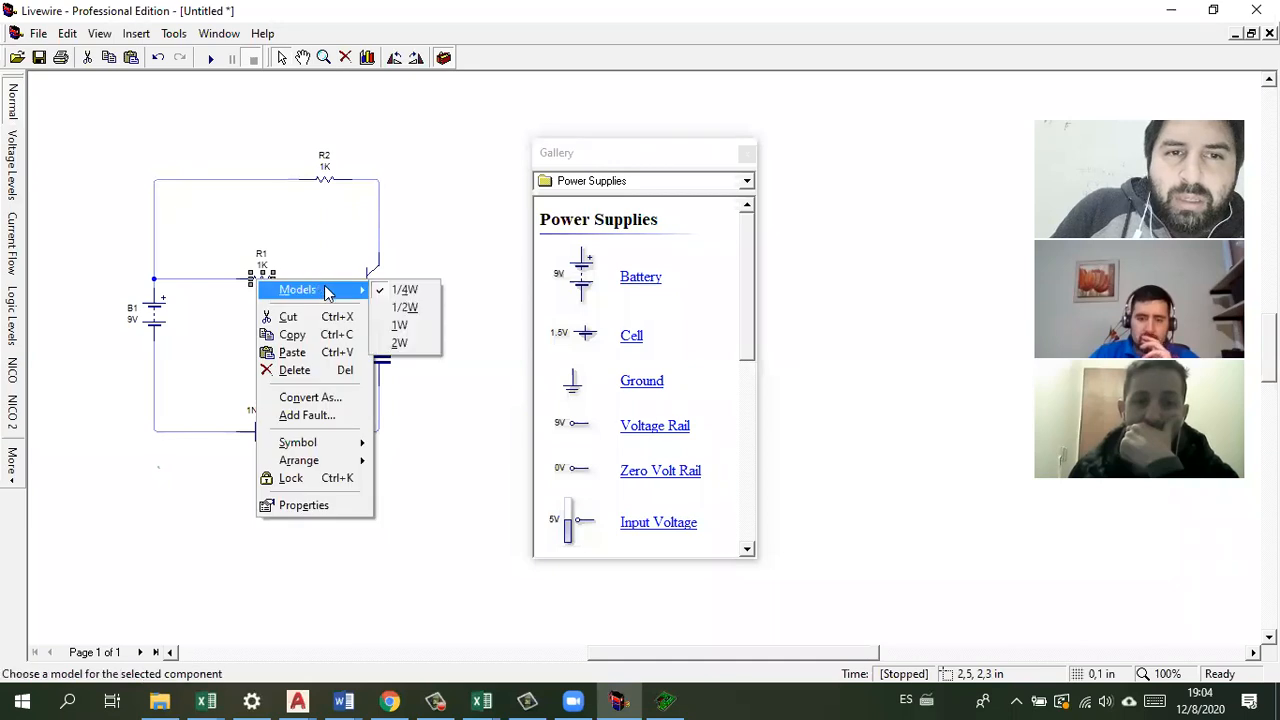
click(404, 324)
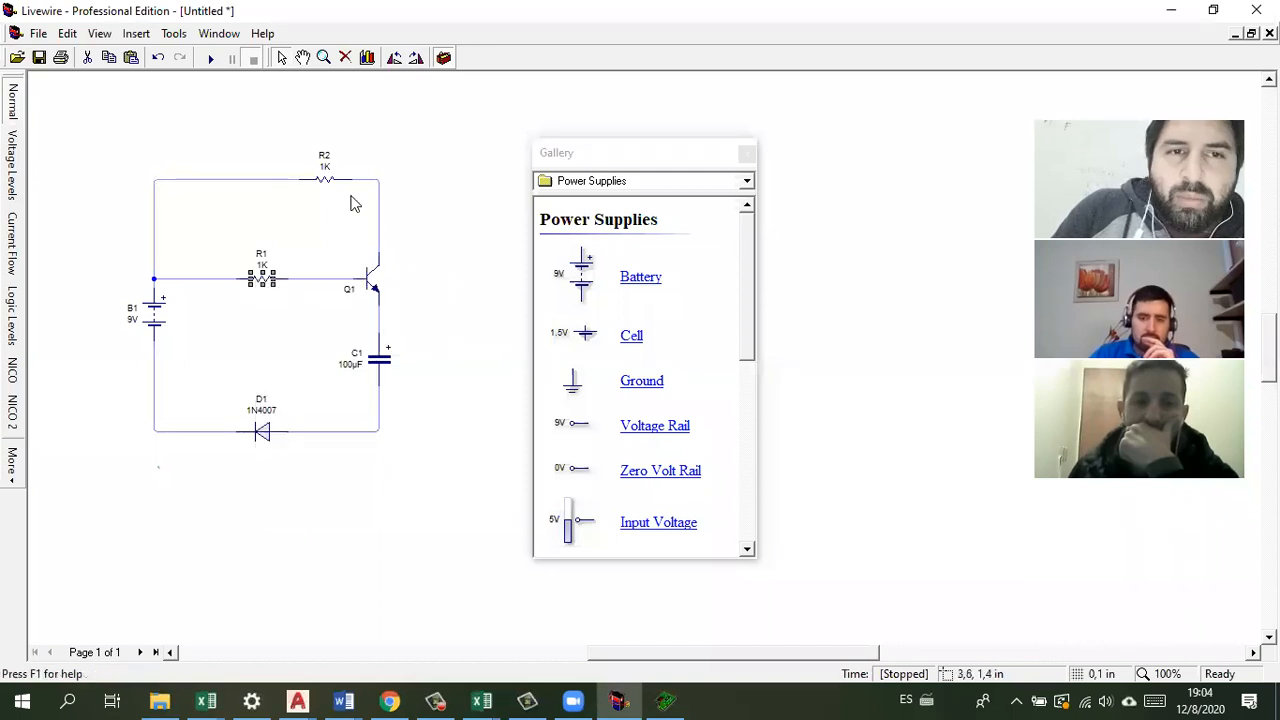
click(330, 188)
right_click(330, 188)
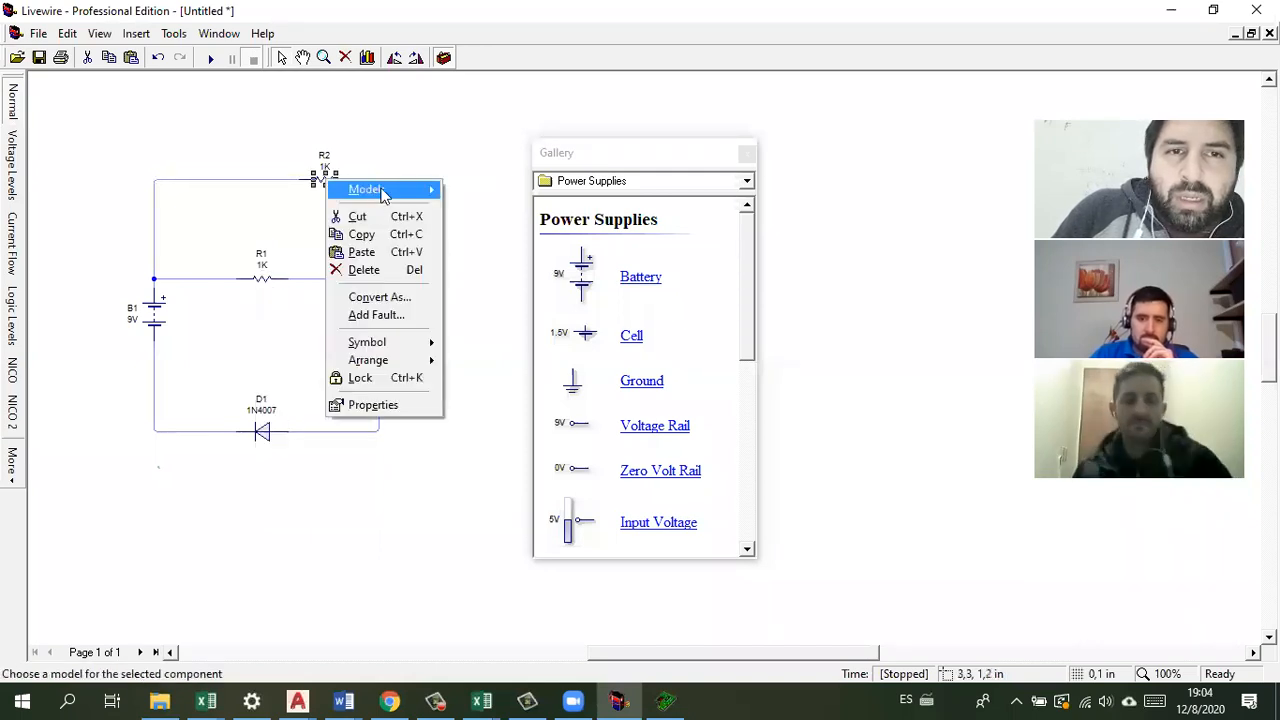
mouse_move(389, 192)
click(469, 207)
Step: Assign the BC547B component model to transistor Q1
click(372, 284)
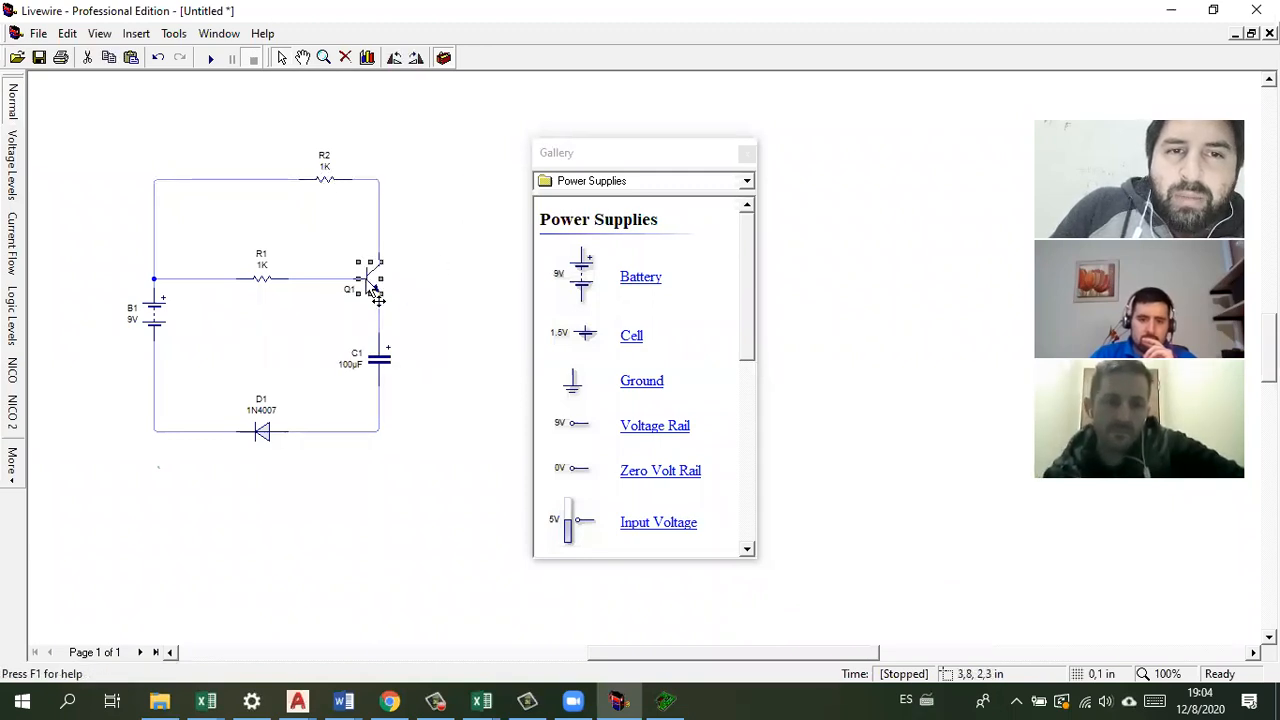
right_click(367, 283)
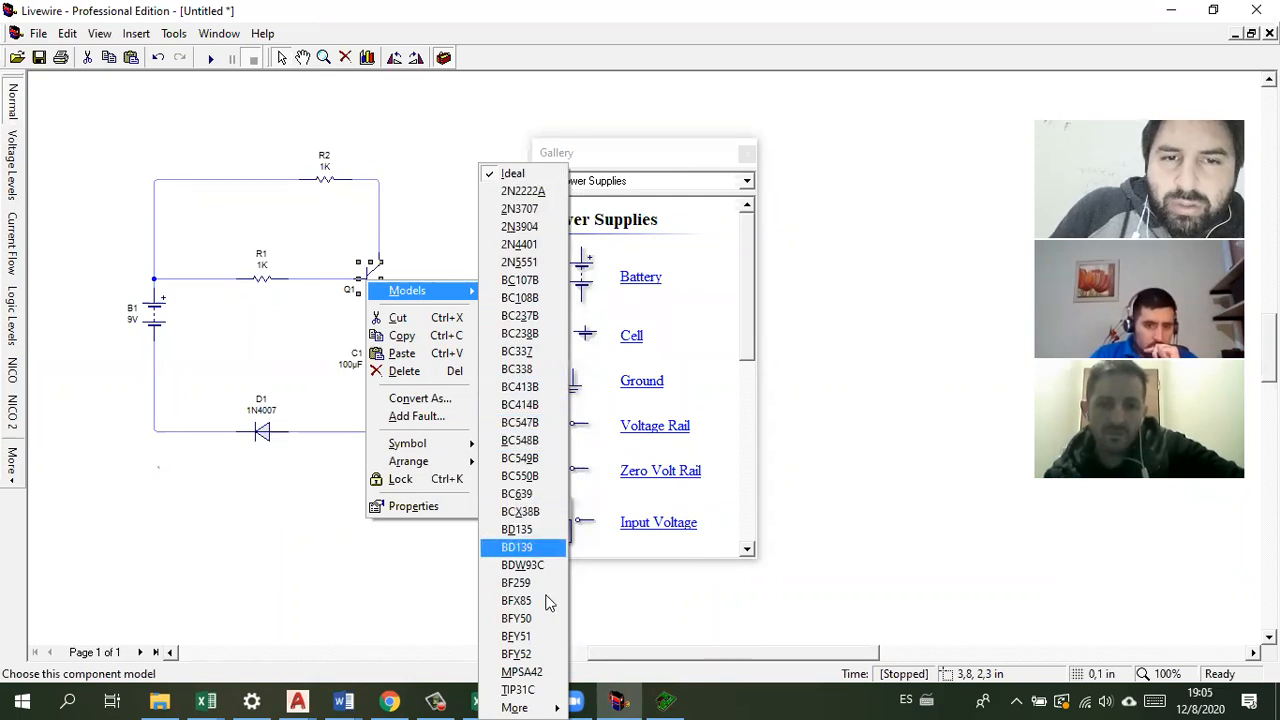
mouse_move(520, 707)
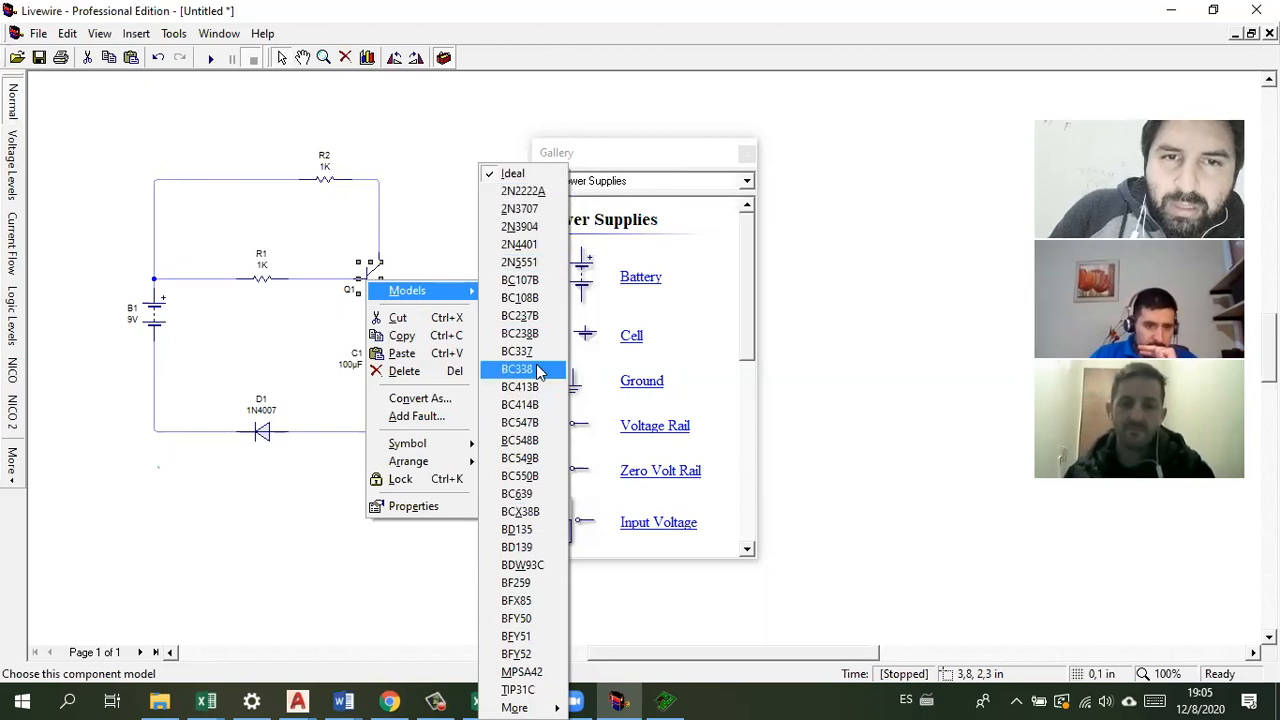
click(521, 422)
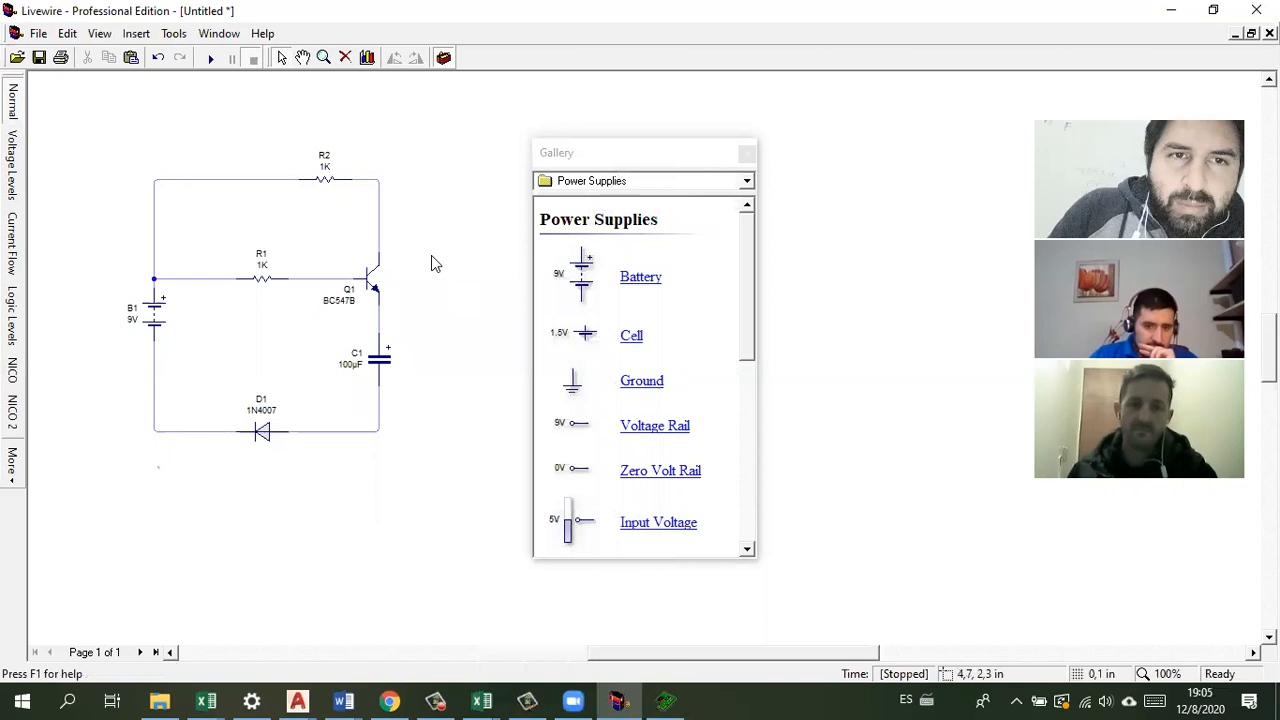
Step: Check which component models are available for battery B1 without changing its model
click(156, 313)
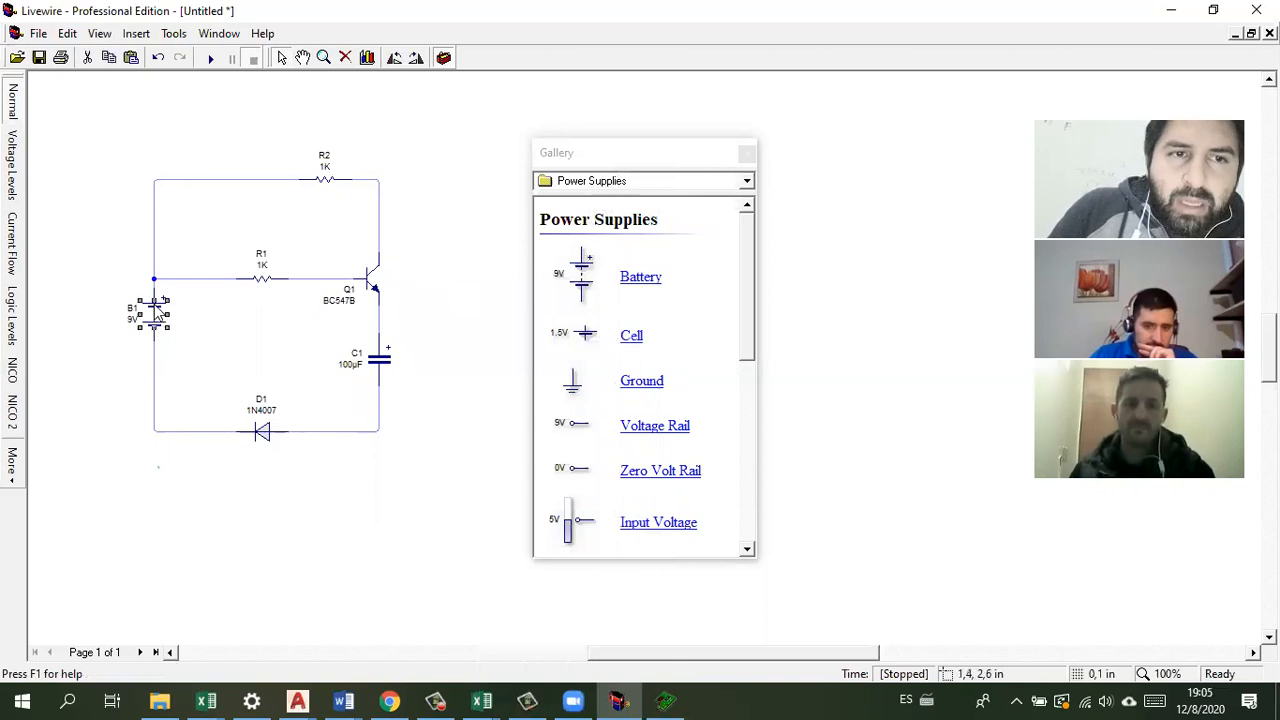
right_click(157, 313)
mouse_move(198, 325)
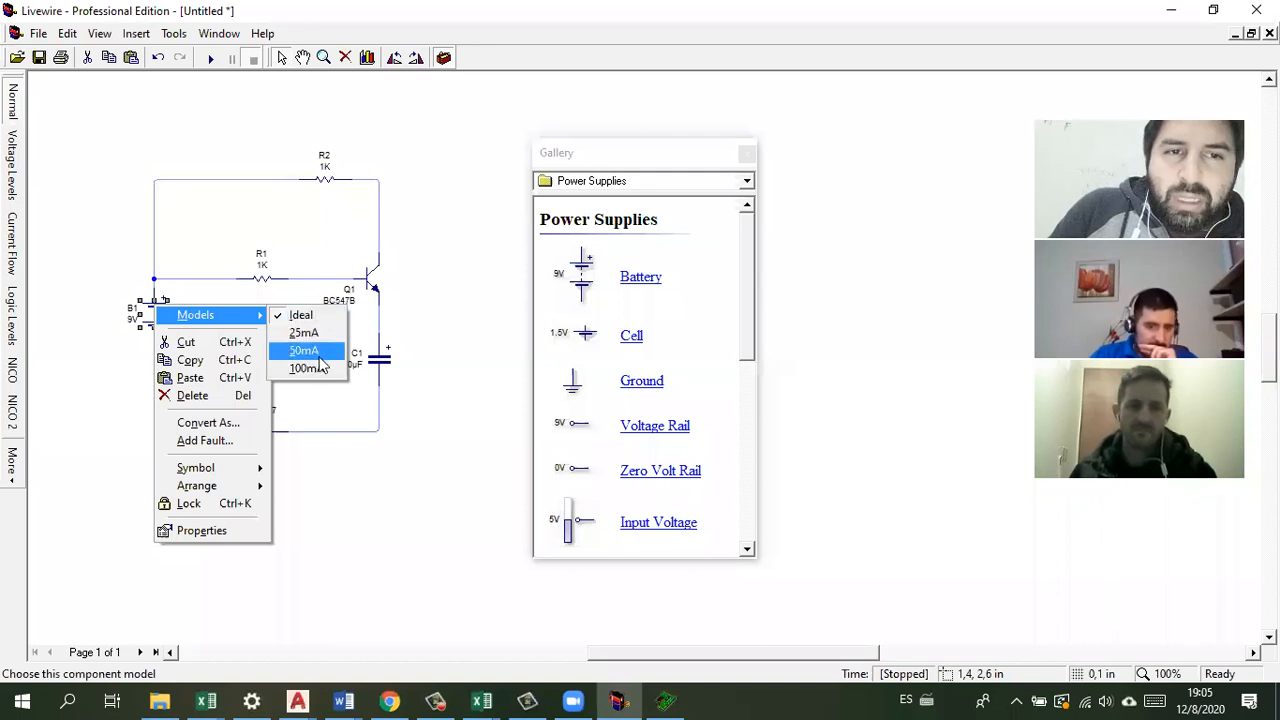
click(422, 296)
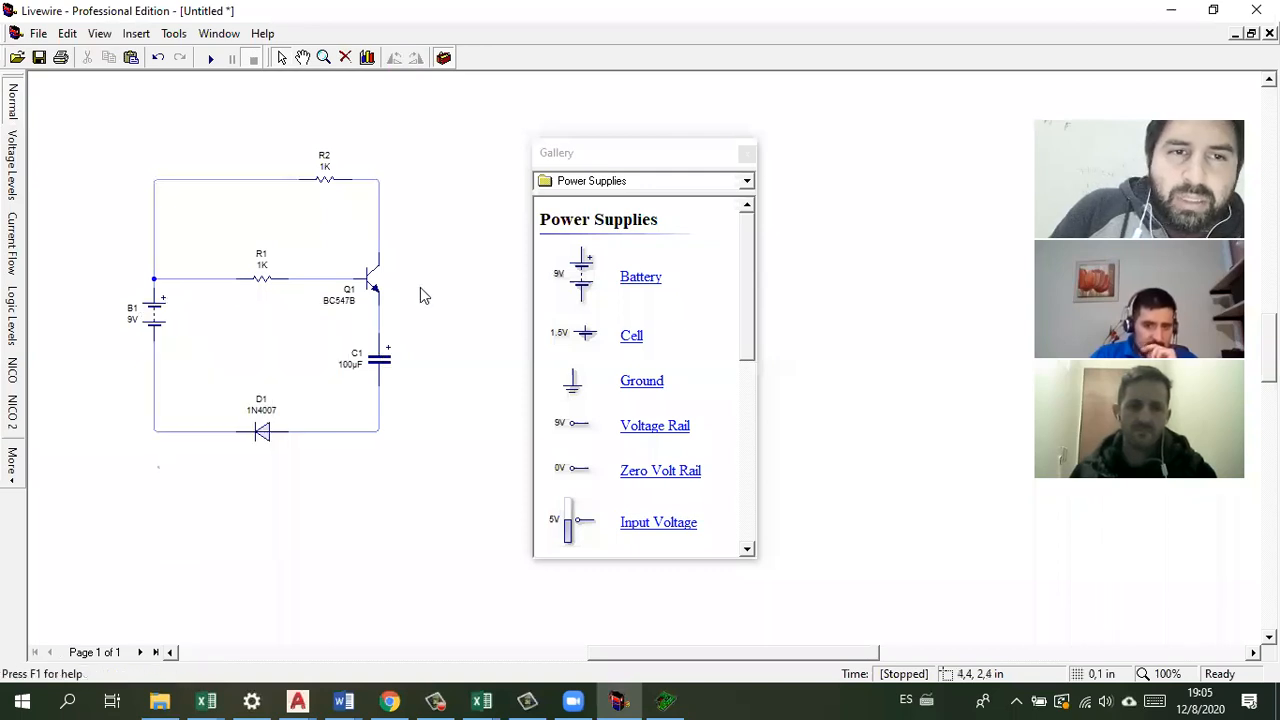
Step: Convert the transistor circuit to a printed circuit board with Livewire specifying the options, and accept the completed routing in PCB Wizard
click(217, 36)
mouse_move(174, 36)
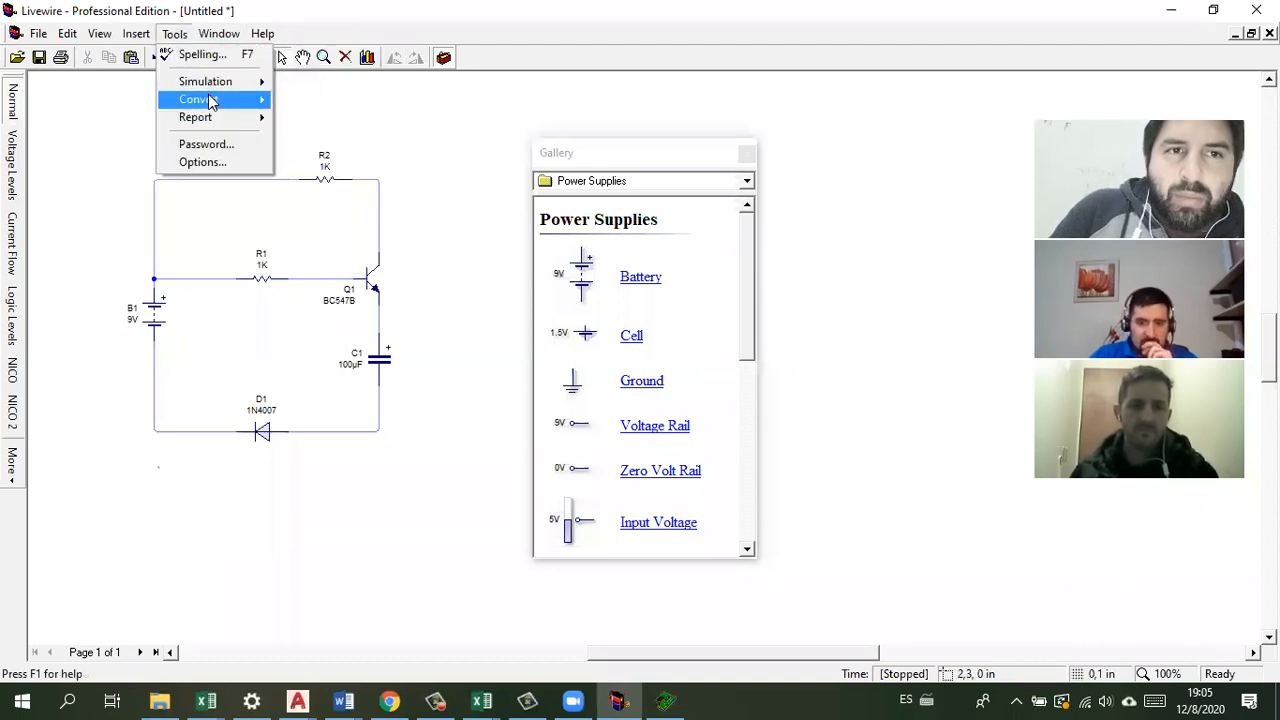
mouse_move(210, 101)
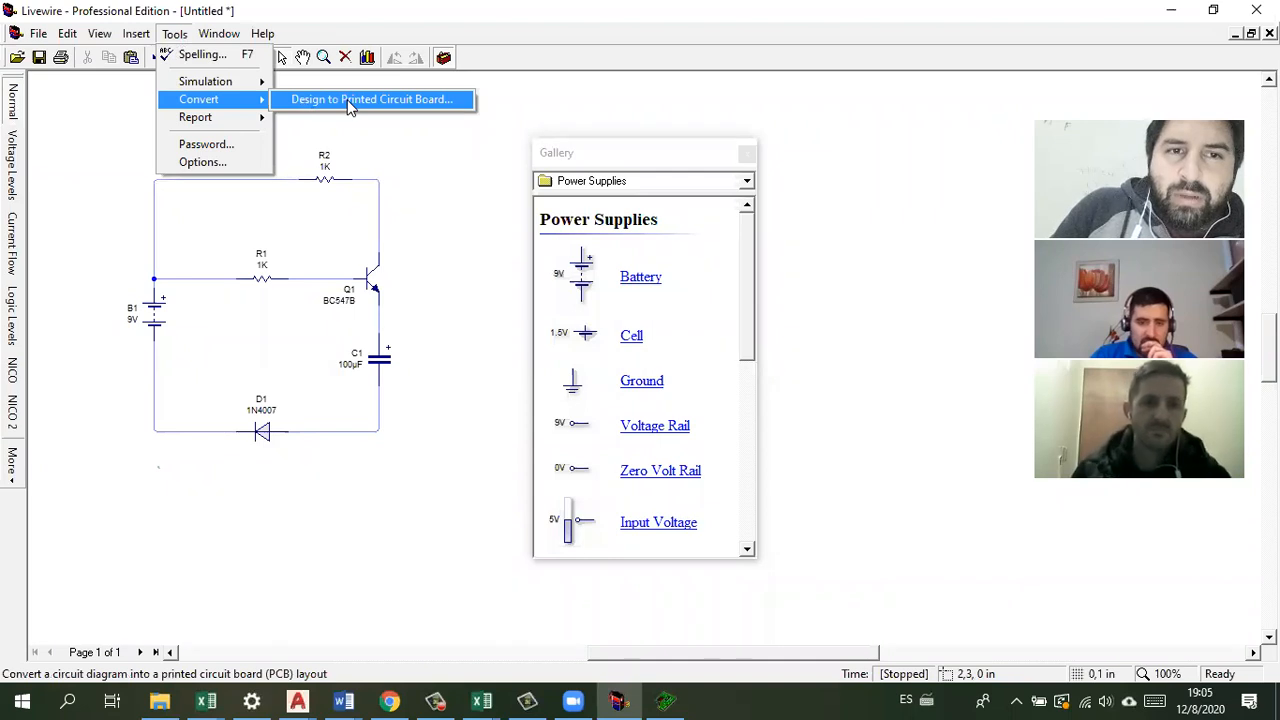
click(350, 102)
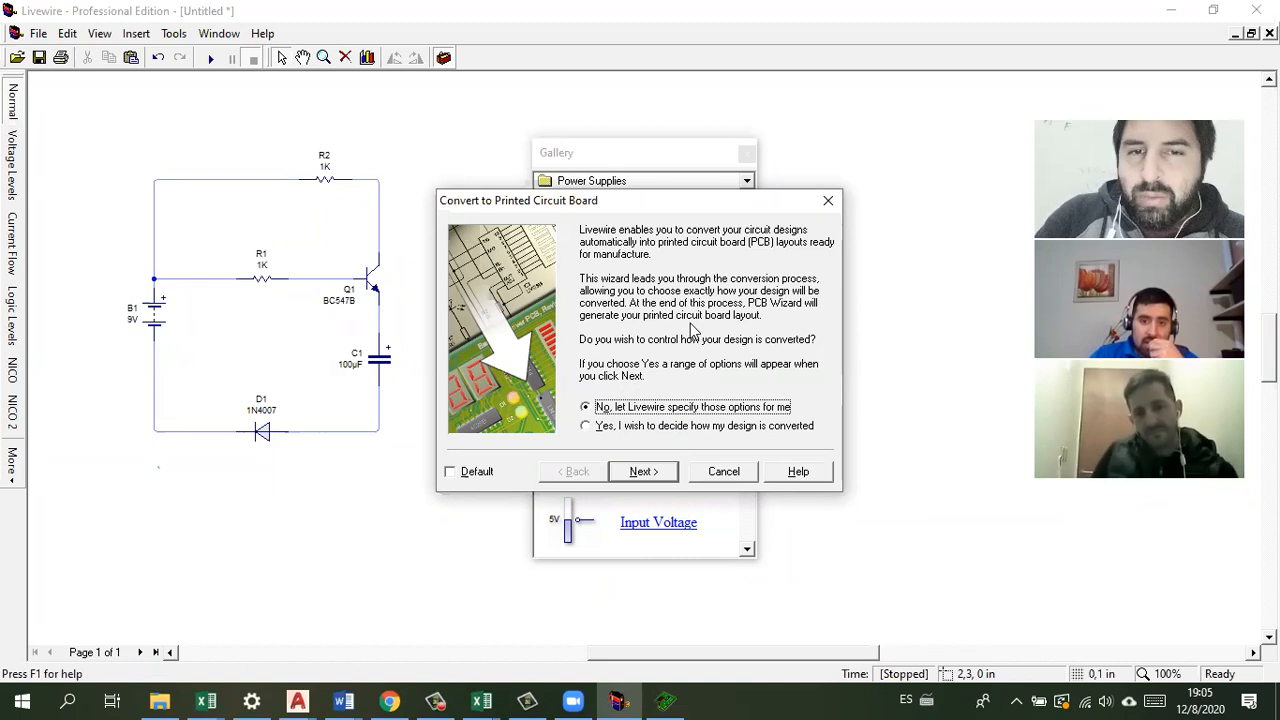
click(643, 471)
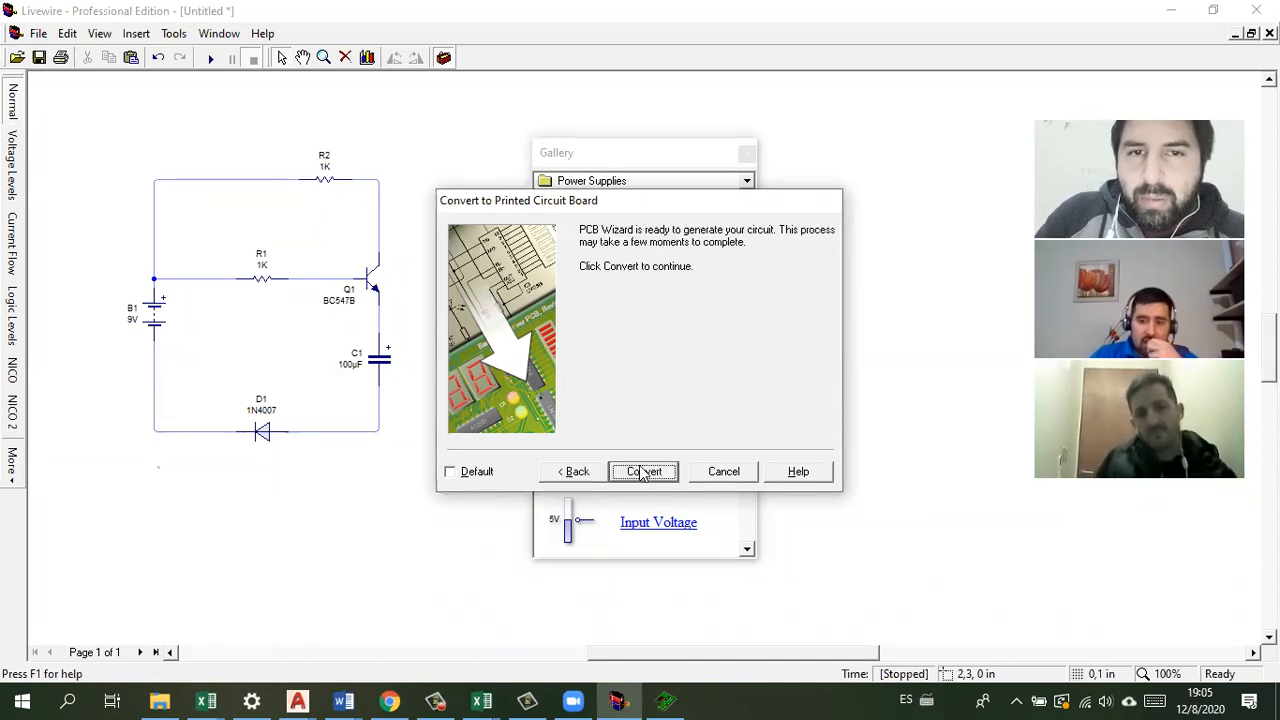
click(643, 472)
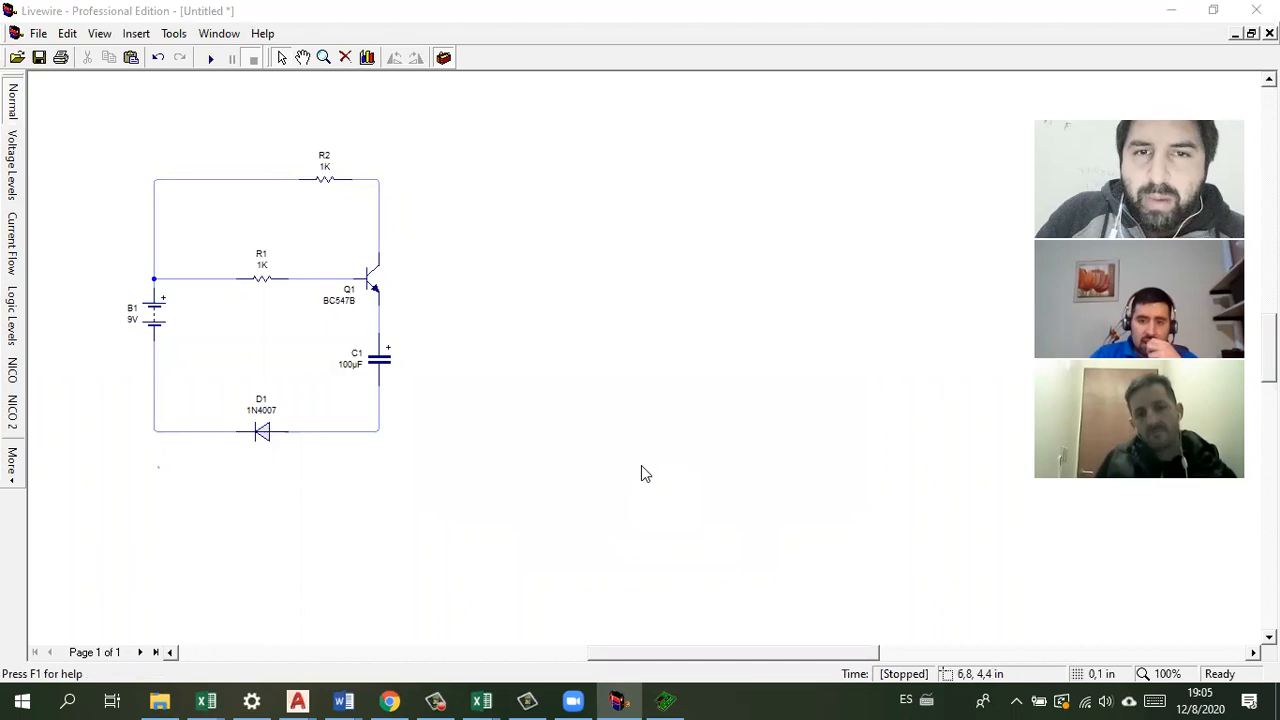
click(667, 700)
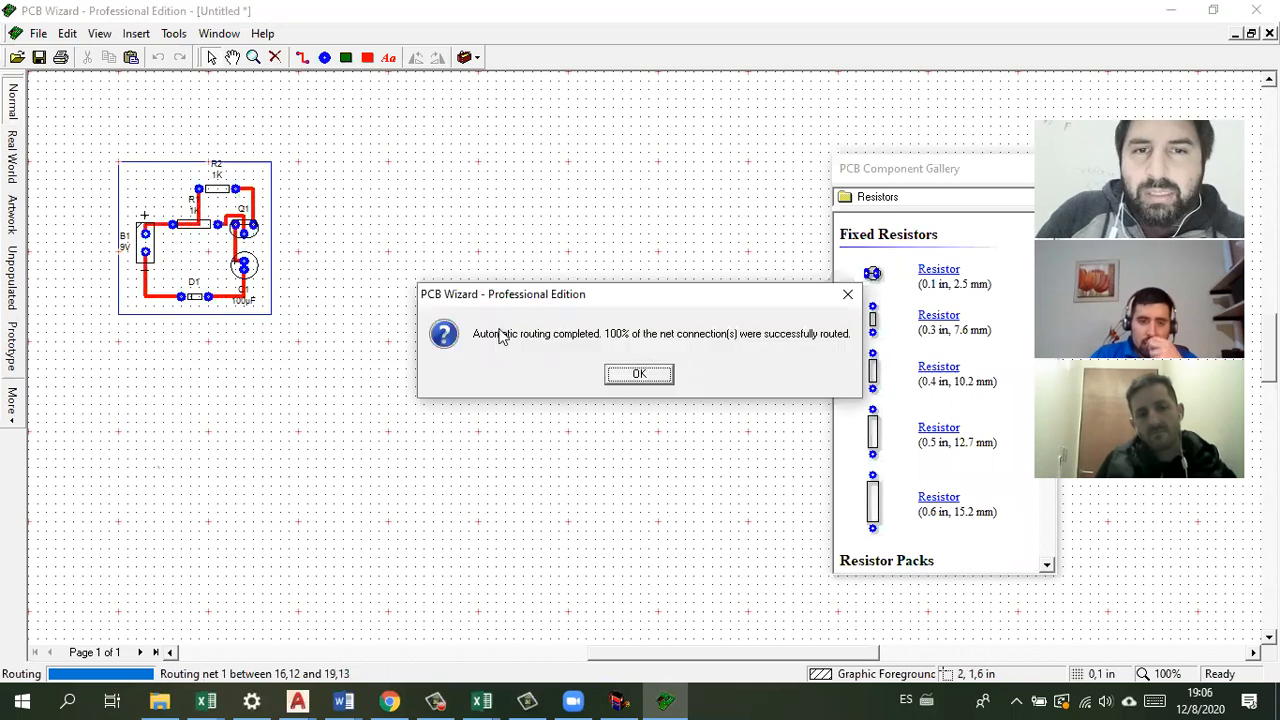
click(636, 376)
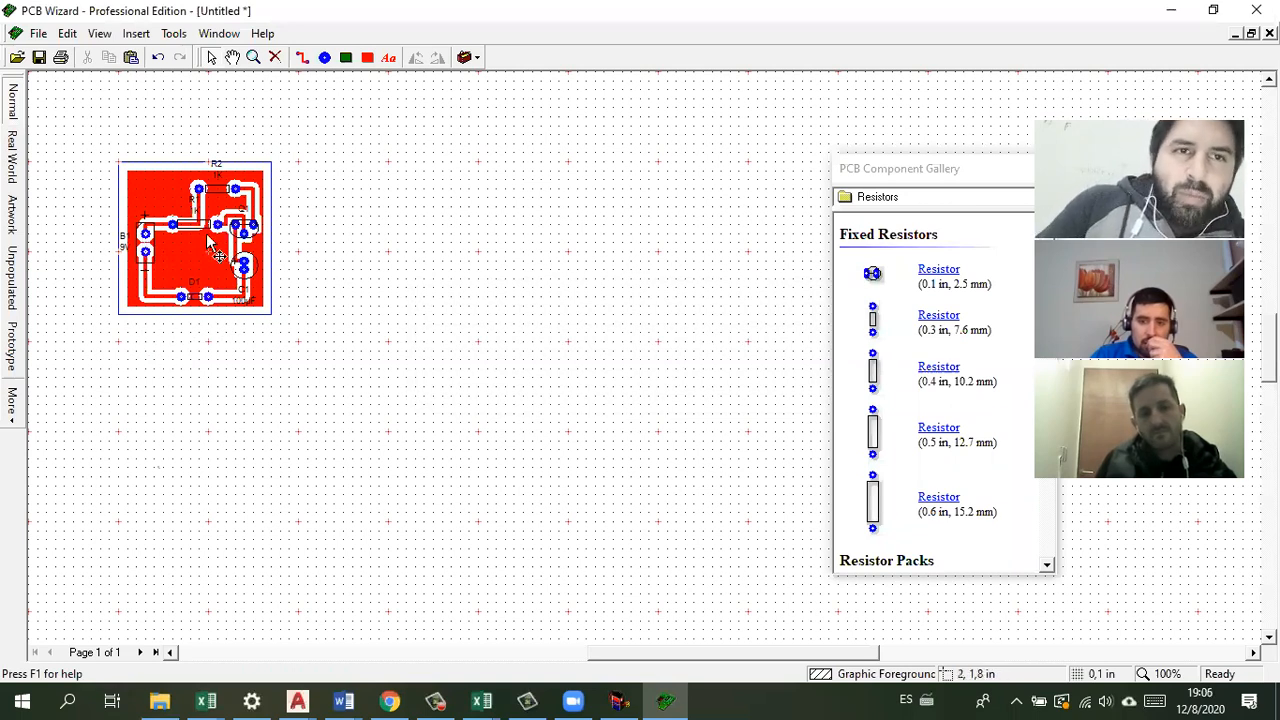
Step: Enlarge the generated board and examine its components and tracks in the Real World view
scroll(166, 268, up, 1)
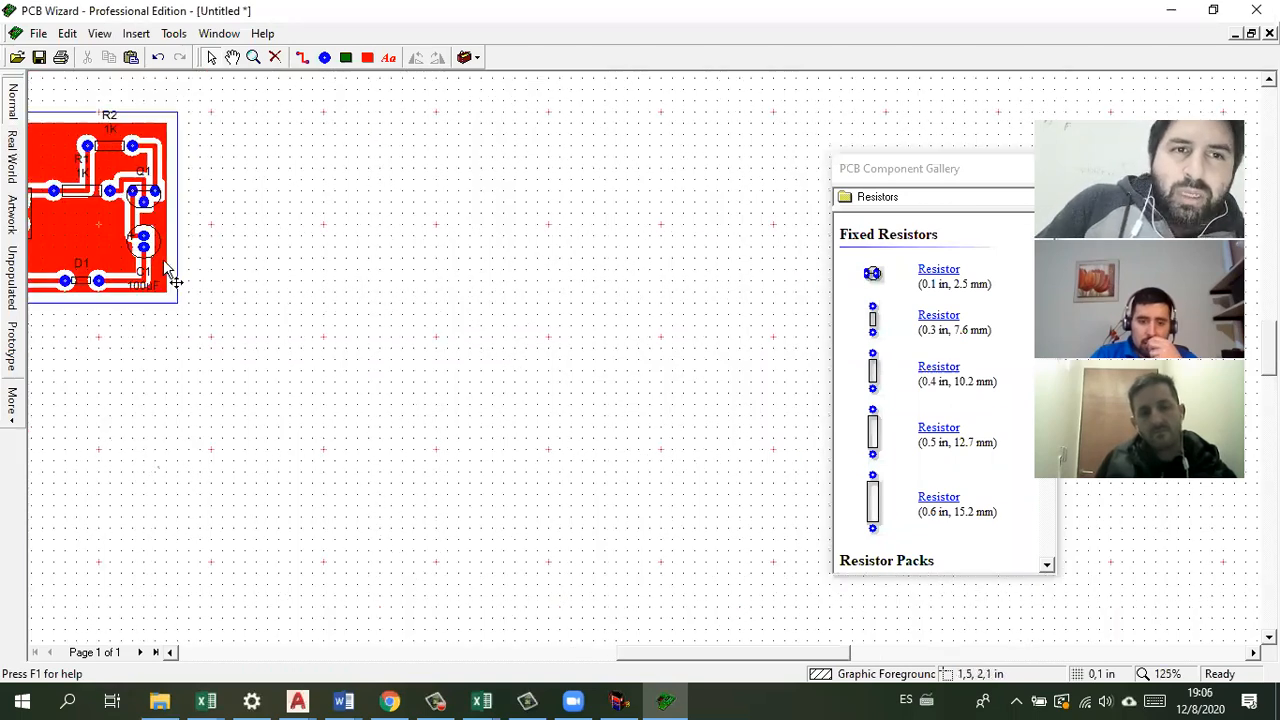
drag(727, 657, 641, 649)
drag(473, 114, 537, 338)
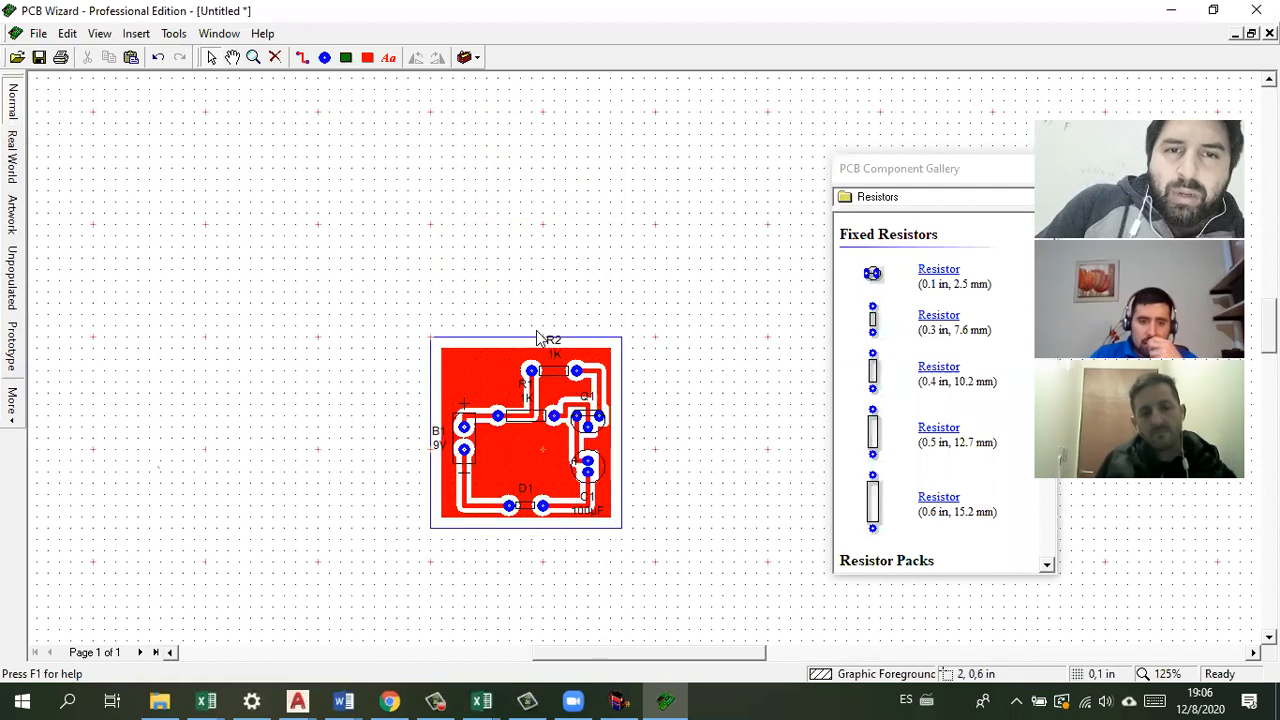
scroll(540, 425, down, 1)
scroll(520, 316, up, 1)
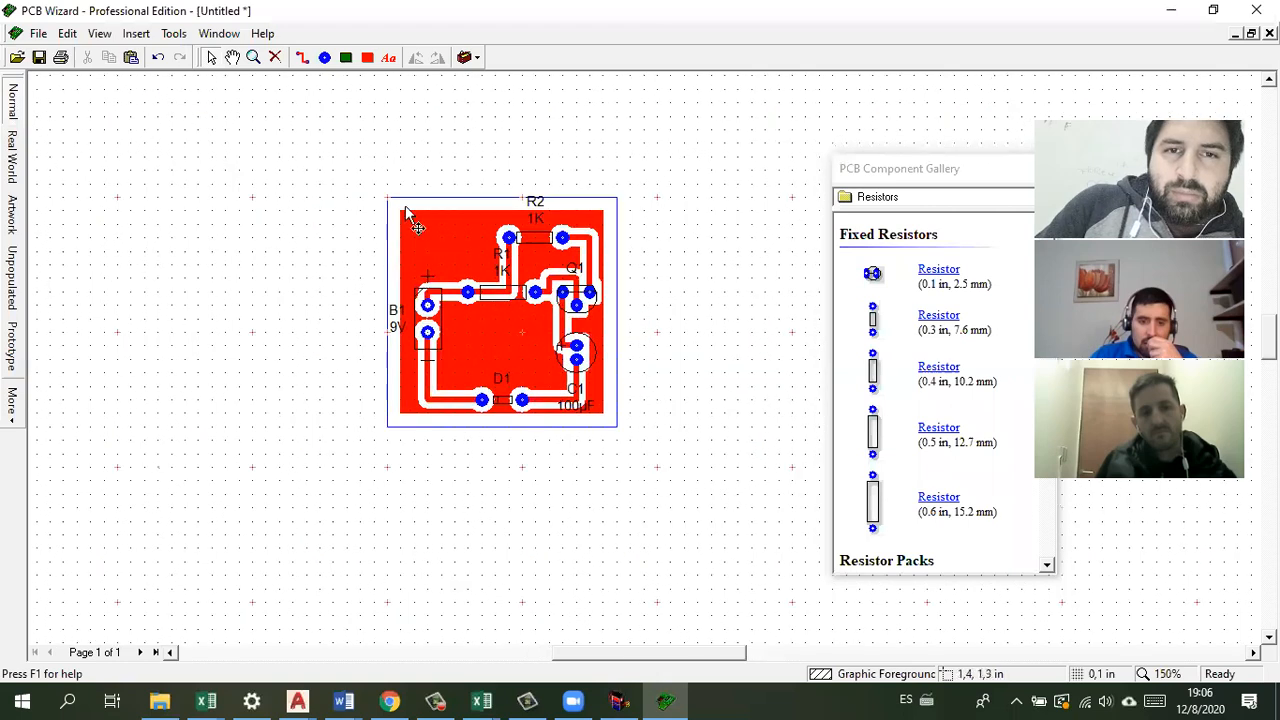
scroll(407, 213, up, 4)
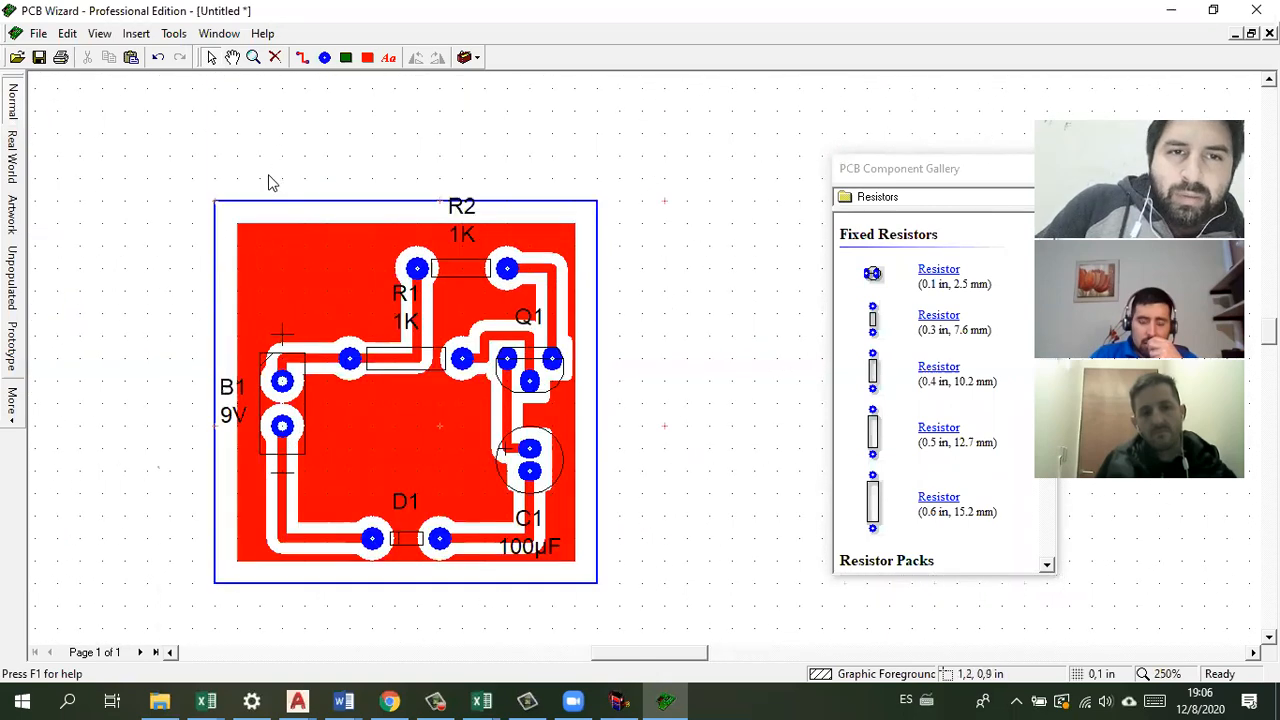
click(12, 157)
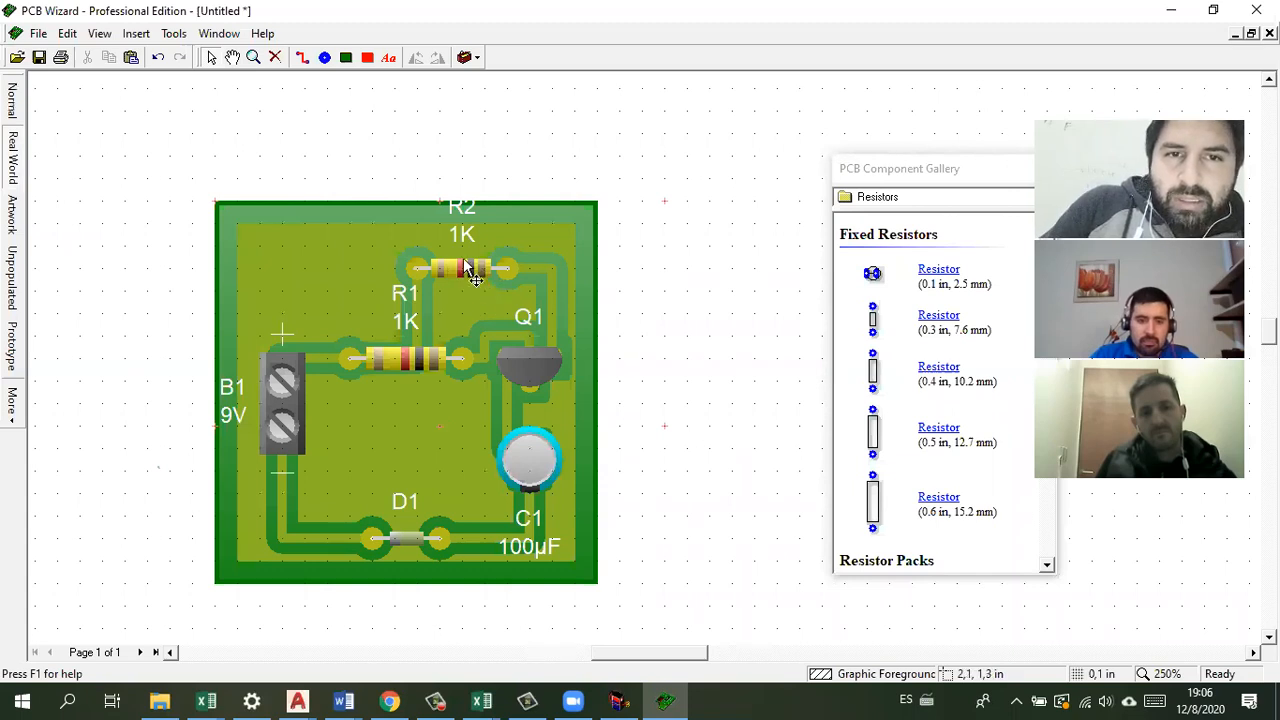
click(432, 370)
click(326, 302)
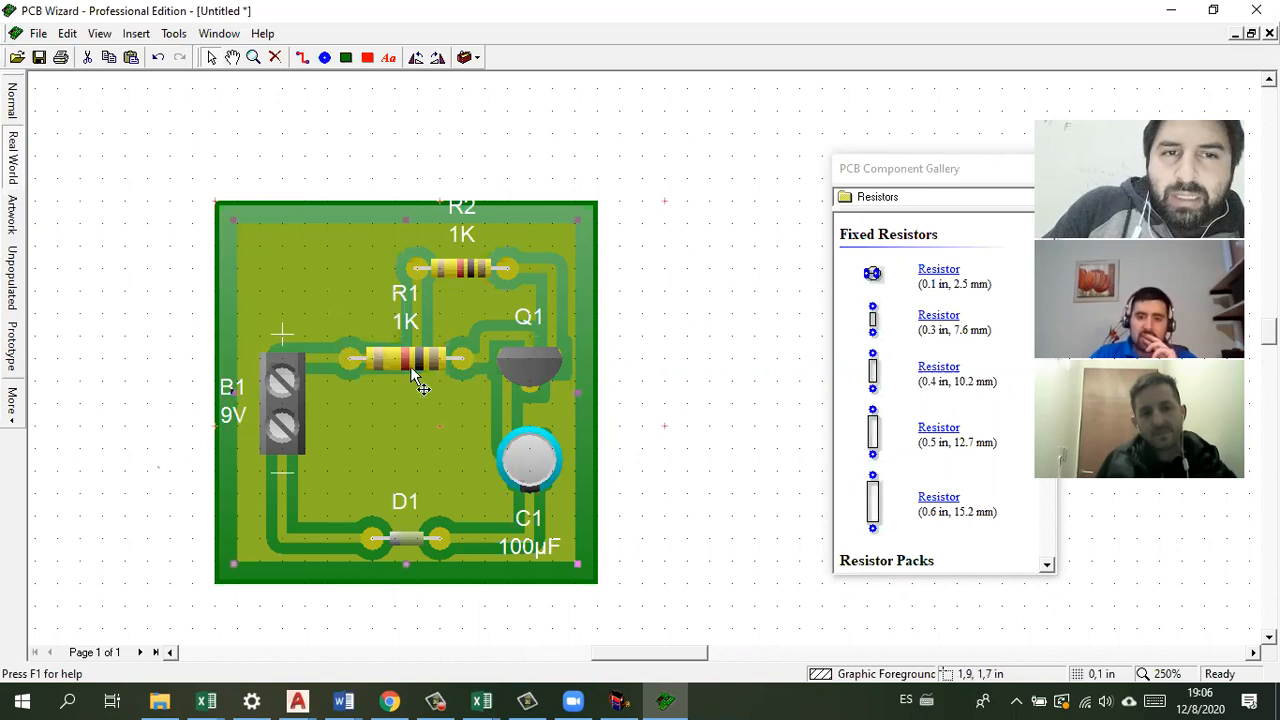
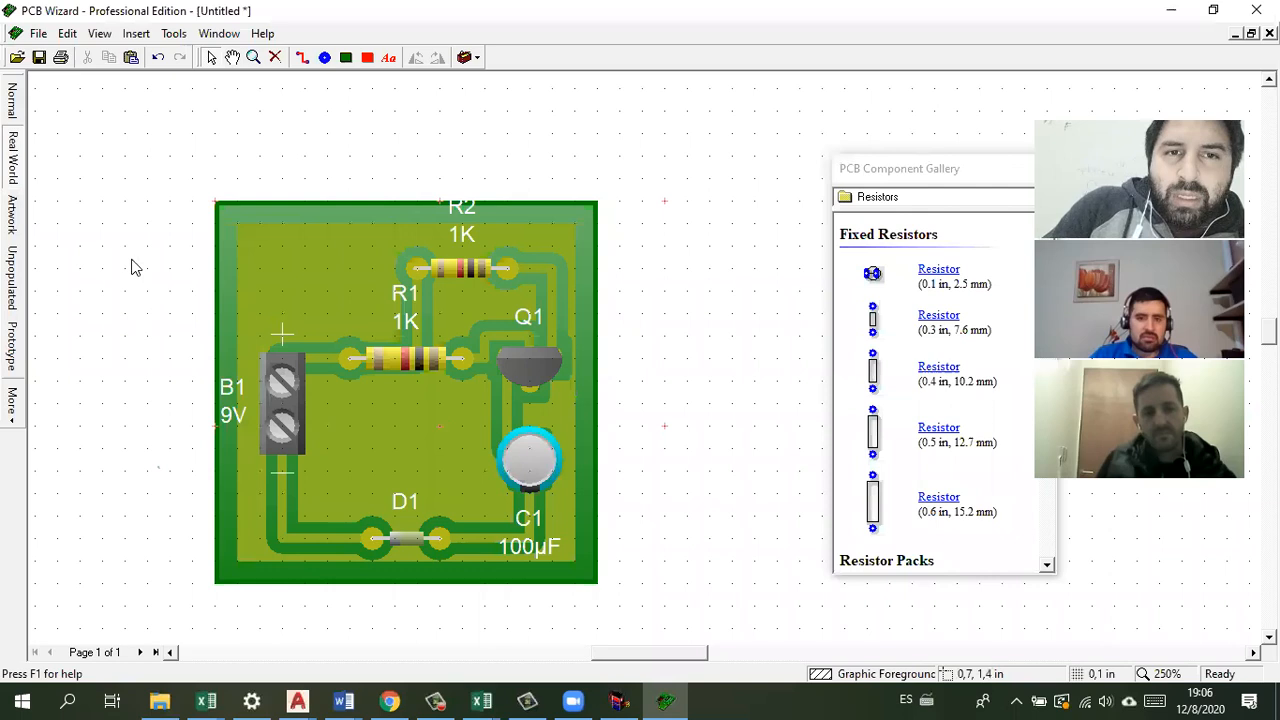
Step: Display the board in the Artwork, Unpopulated and Prototype views
click(12, 218)
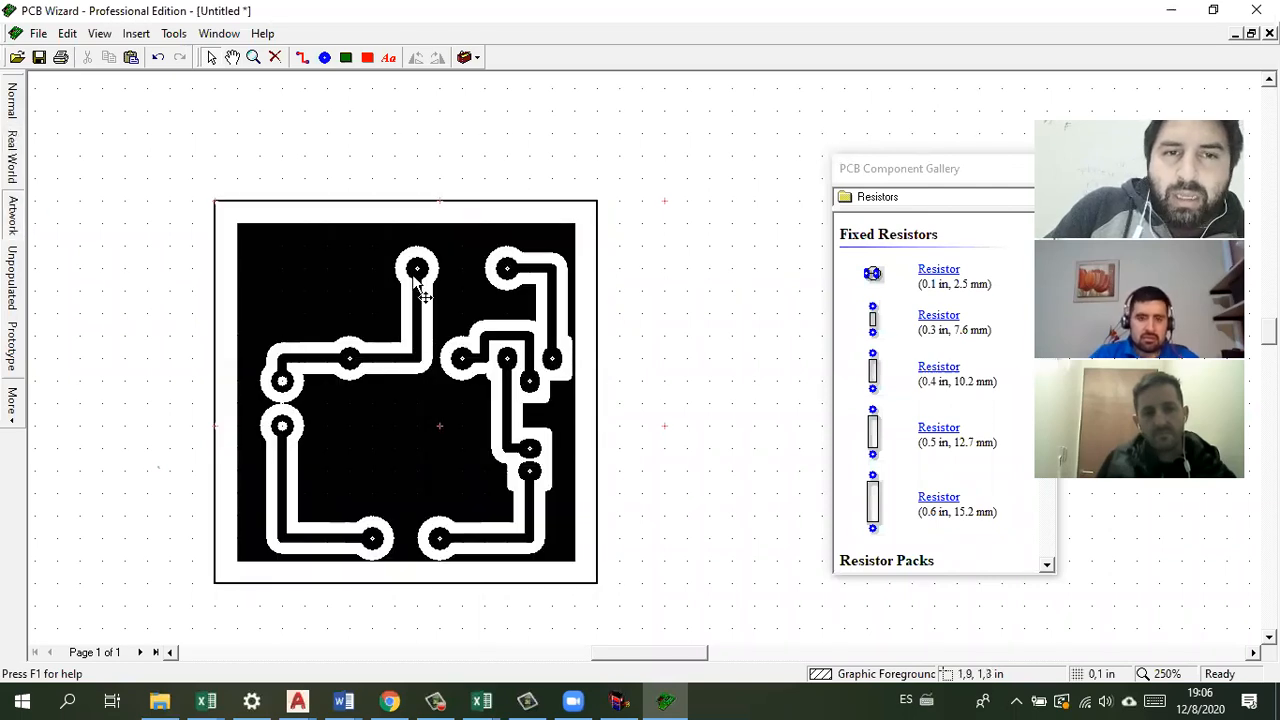
click(14, 280)
click(15, 345)
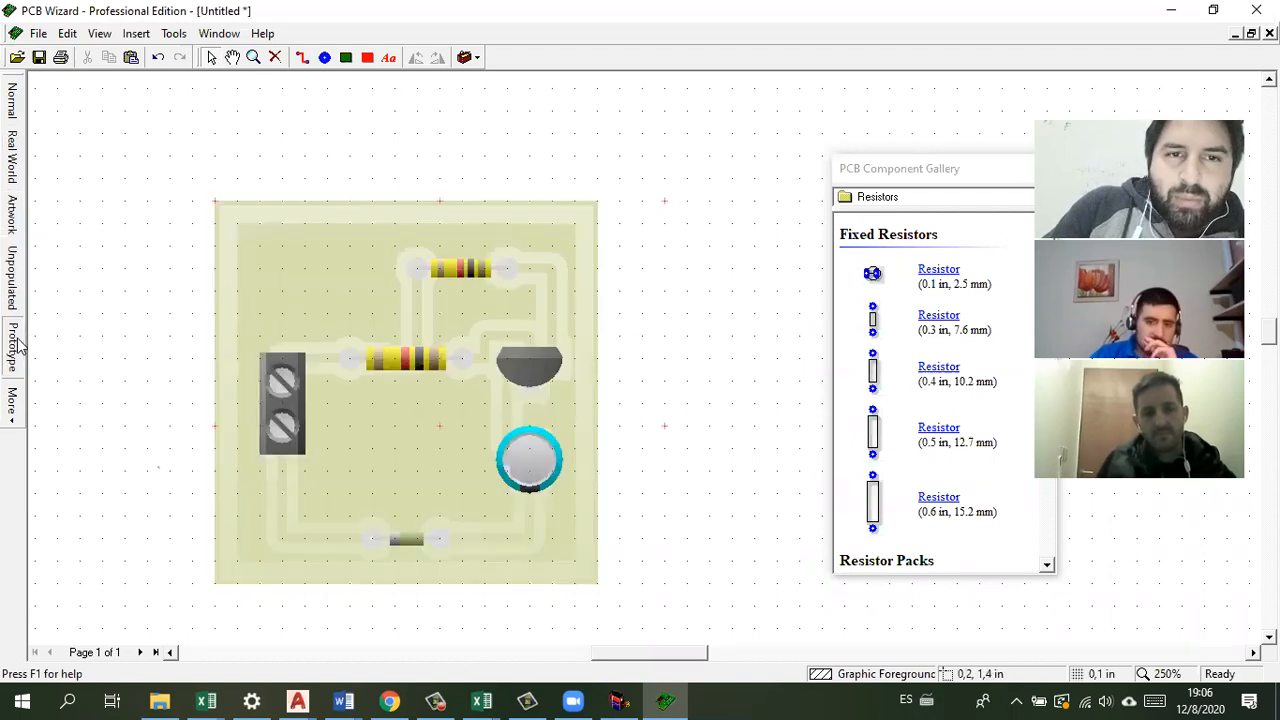
Step: Preview the board in the Classic and Sample Style 1 display styles, ending on Classic
click(14, 405)
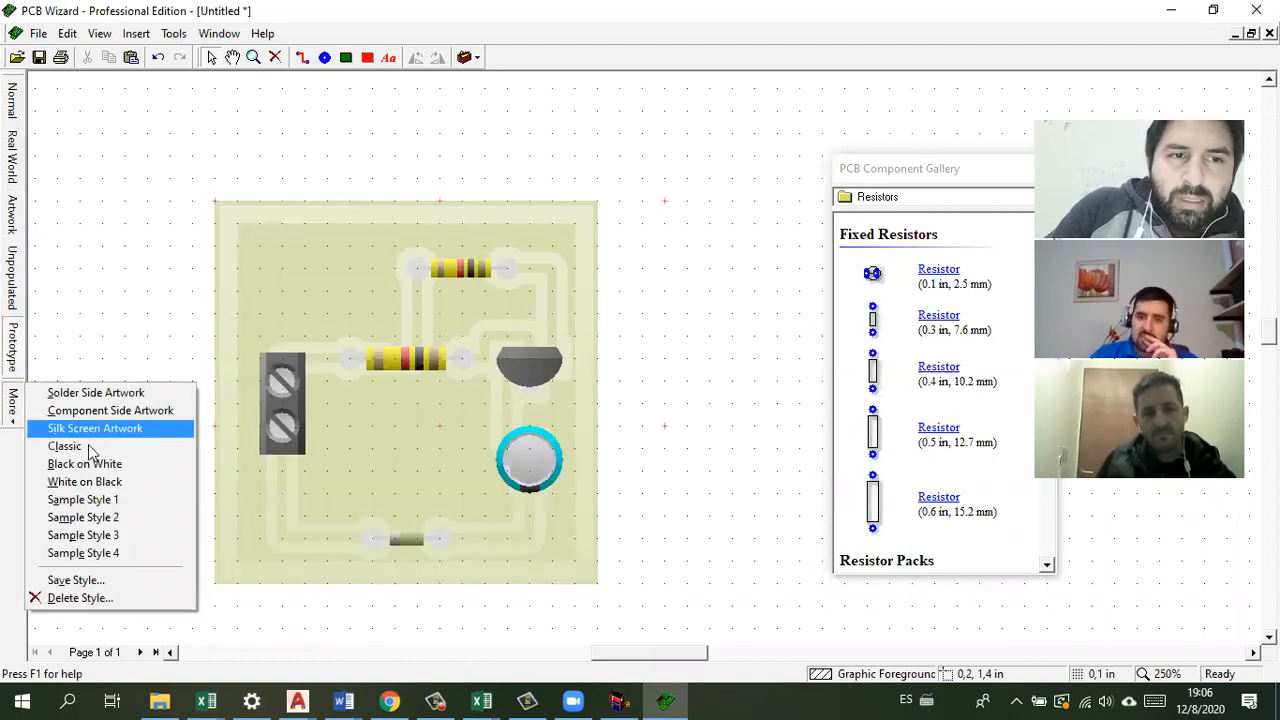
click(89, 450)
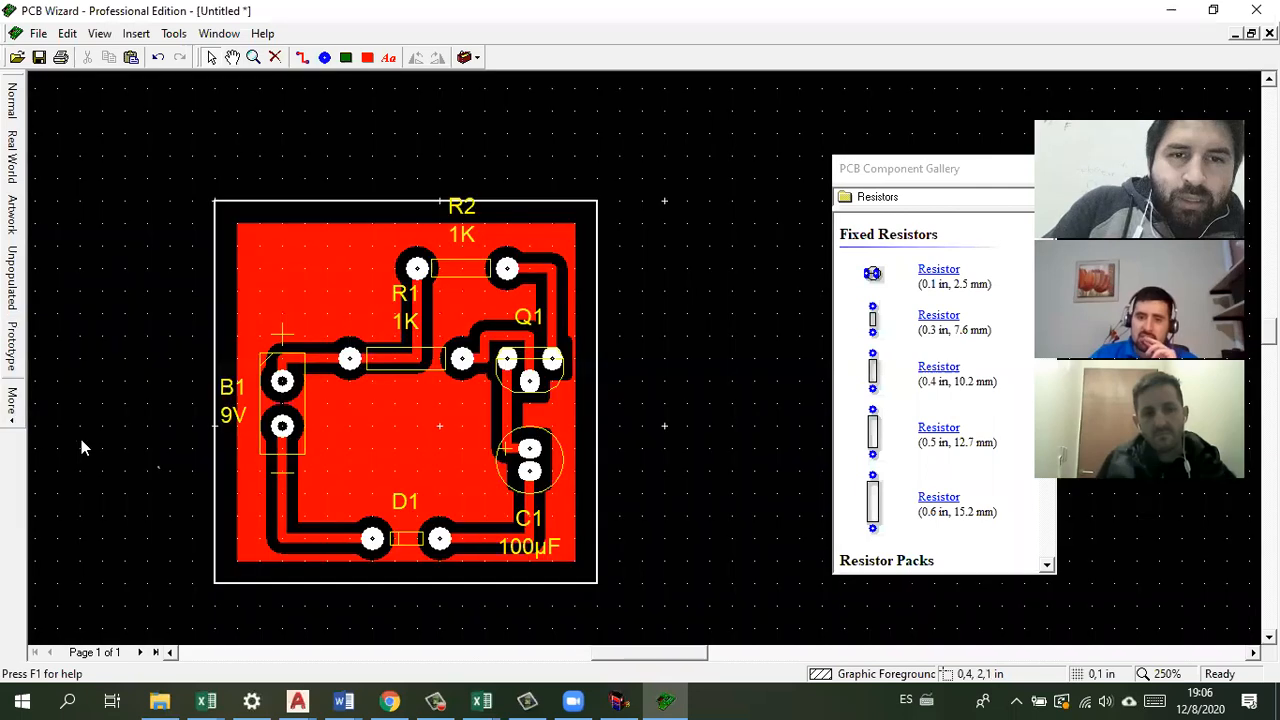
click(12, 405)
click(89, 494)
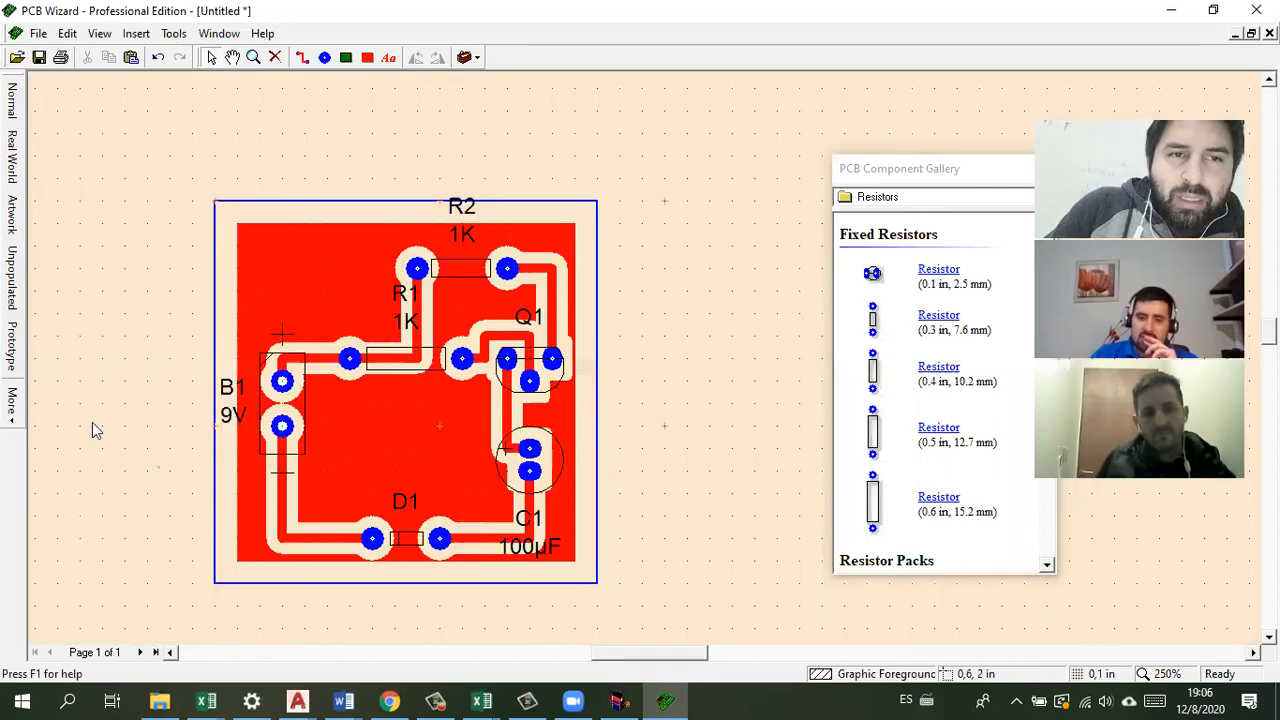
click(11, 406)
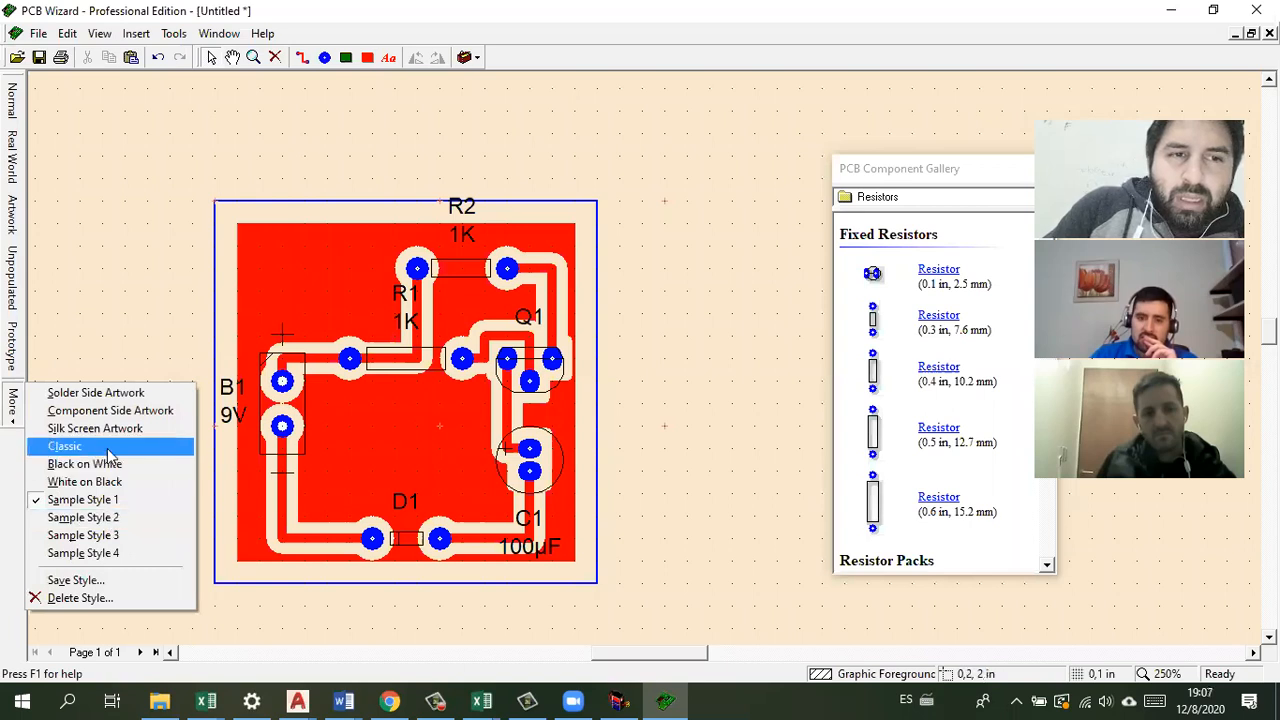
click(107, 448)
Step: Show the board's Solder Side Artwork and return to the Real World view
click(14, 405)
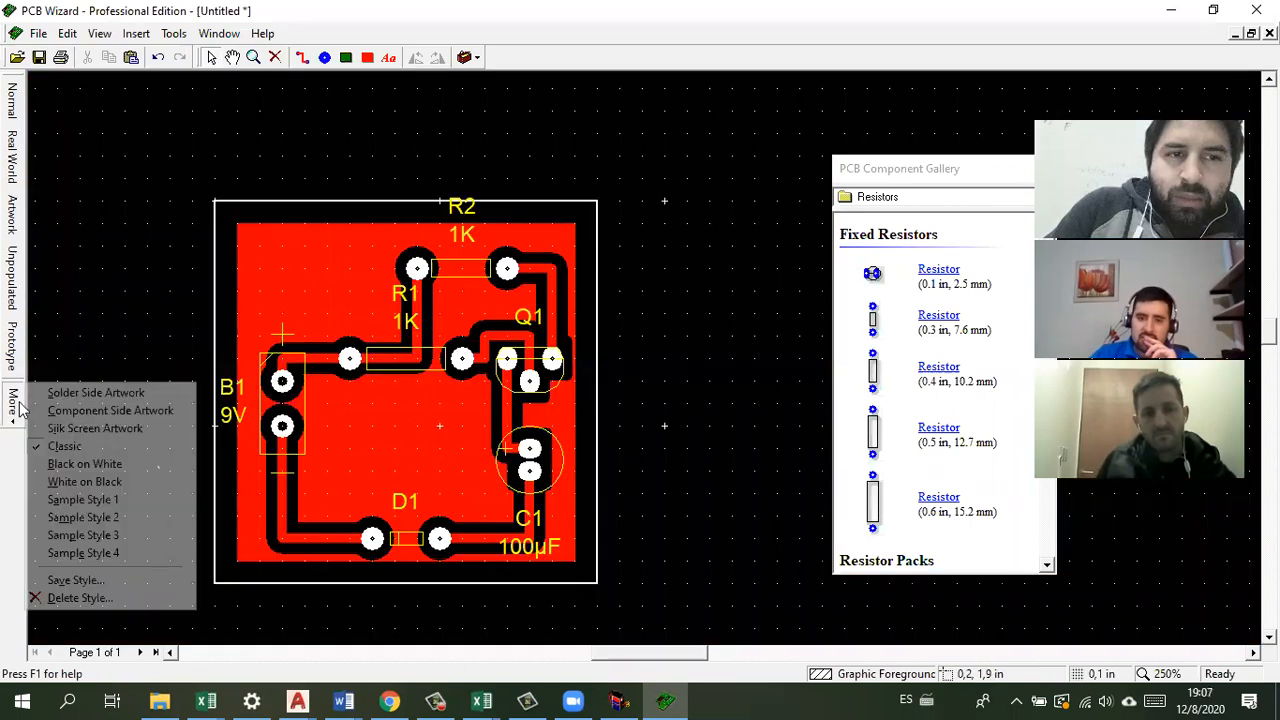
click(60, 391)
click(12, 165)
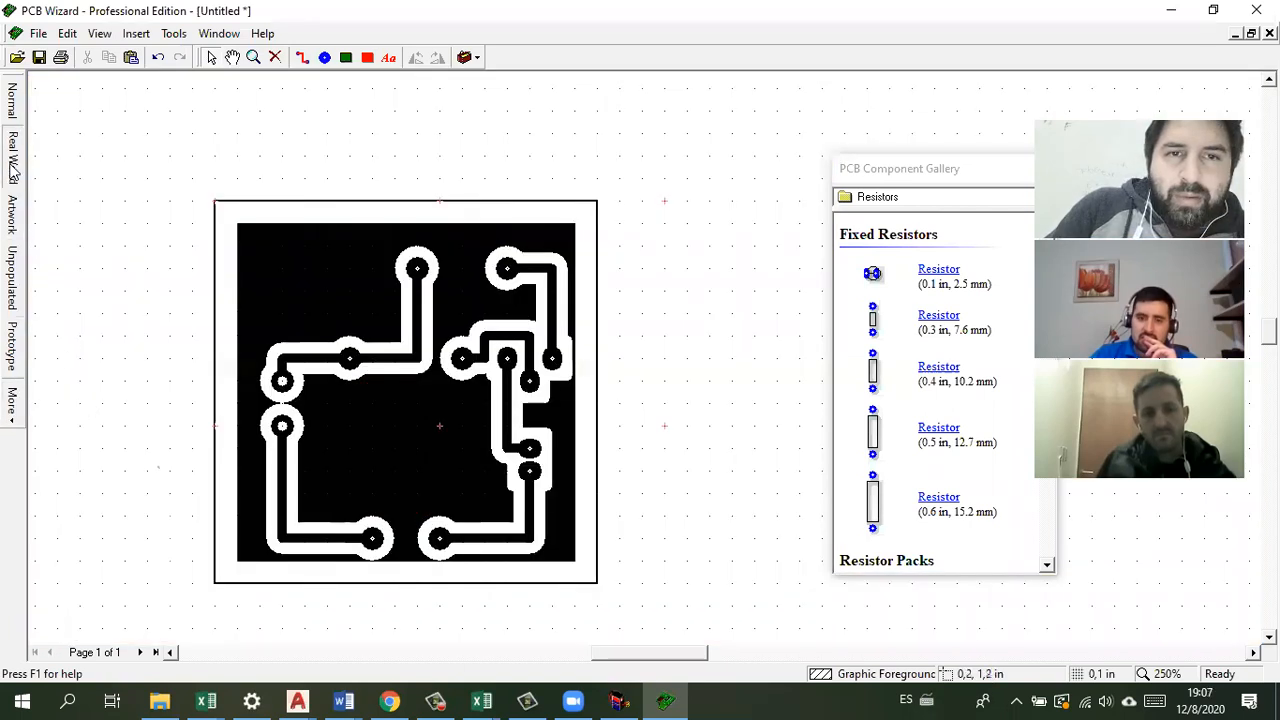
click(666, 699)
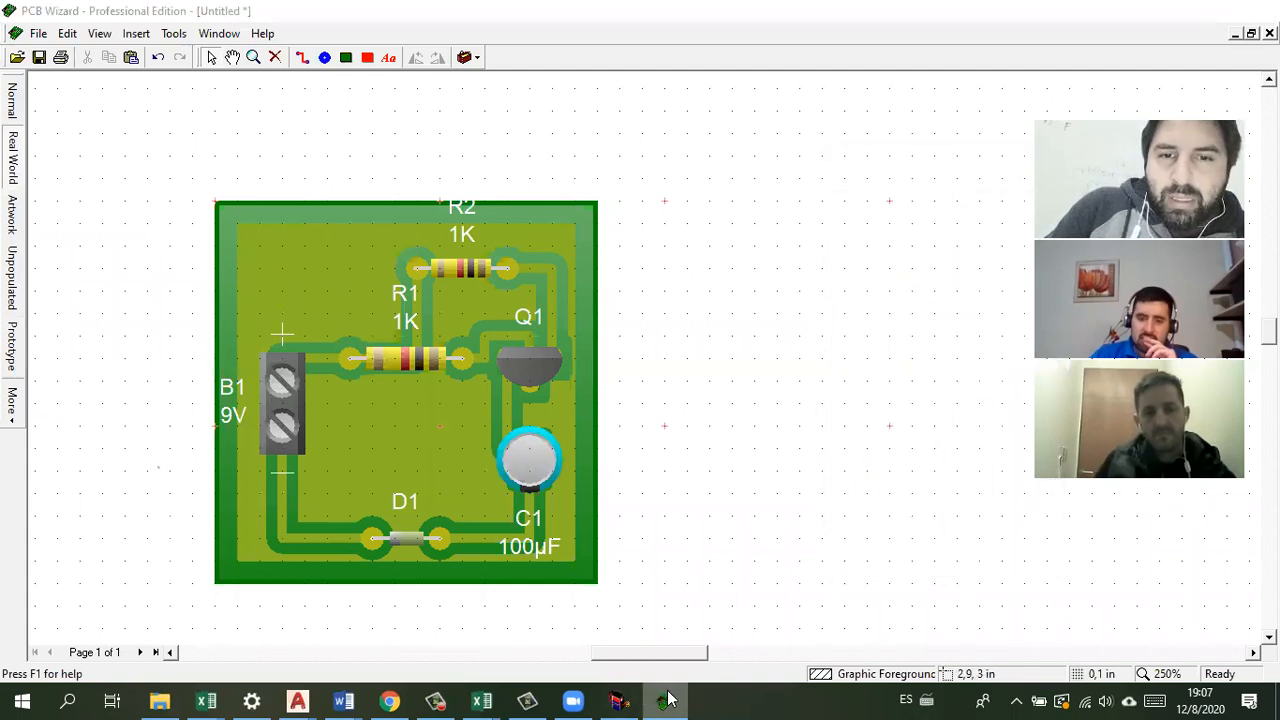
click(665, 307)
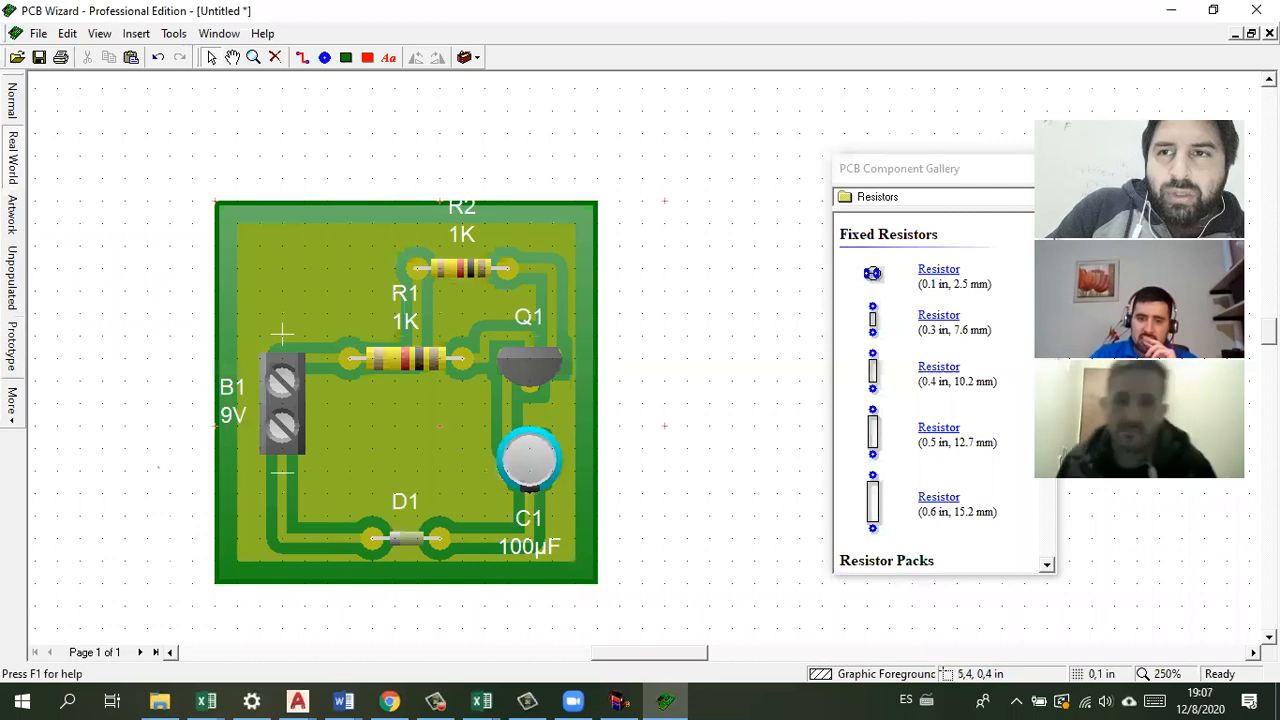
Step: Close the PCB layout without saving it and switch back to the circuit in Livewire
click(1269, 34)
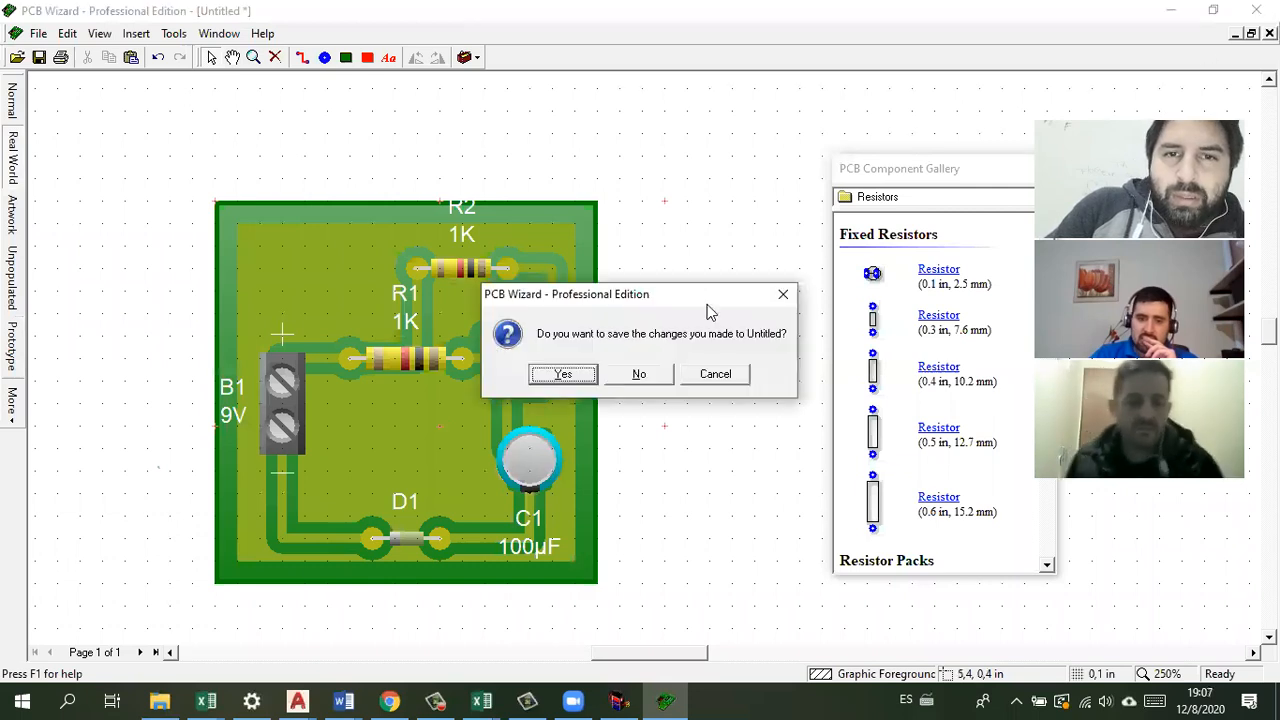
click(655, 376)
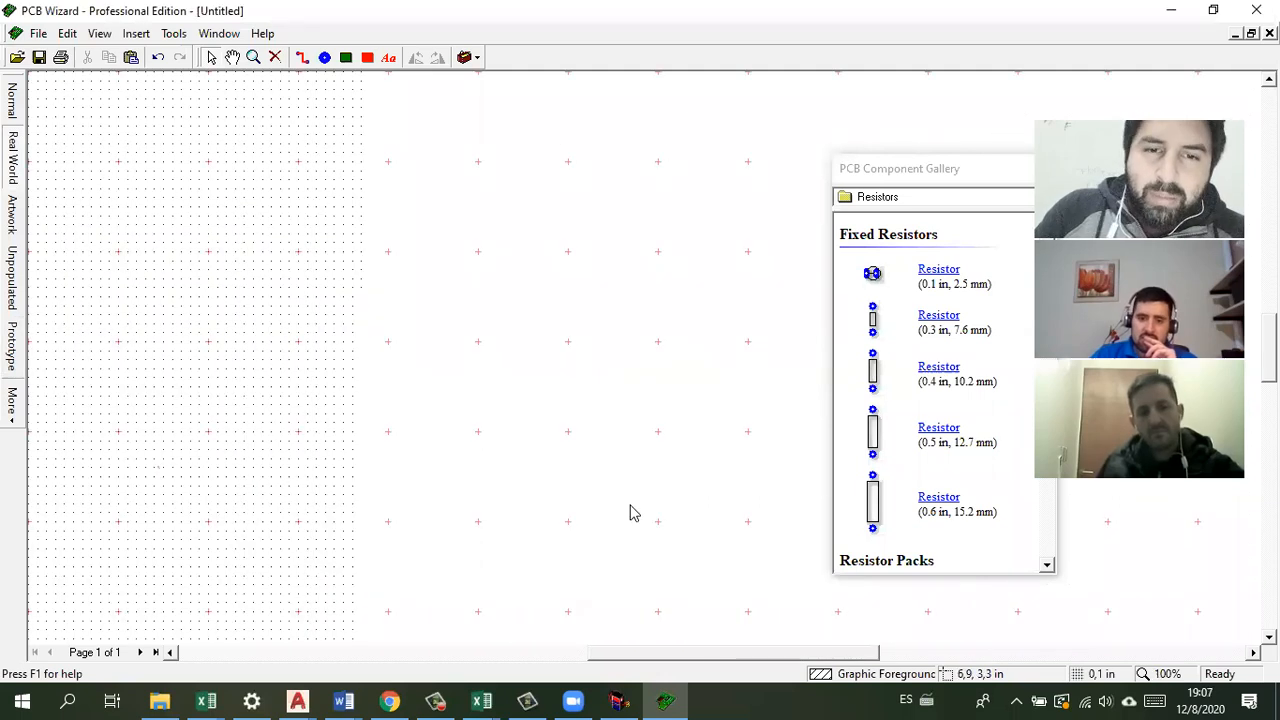
click(616, 698)
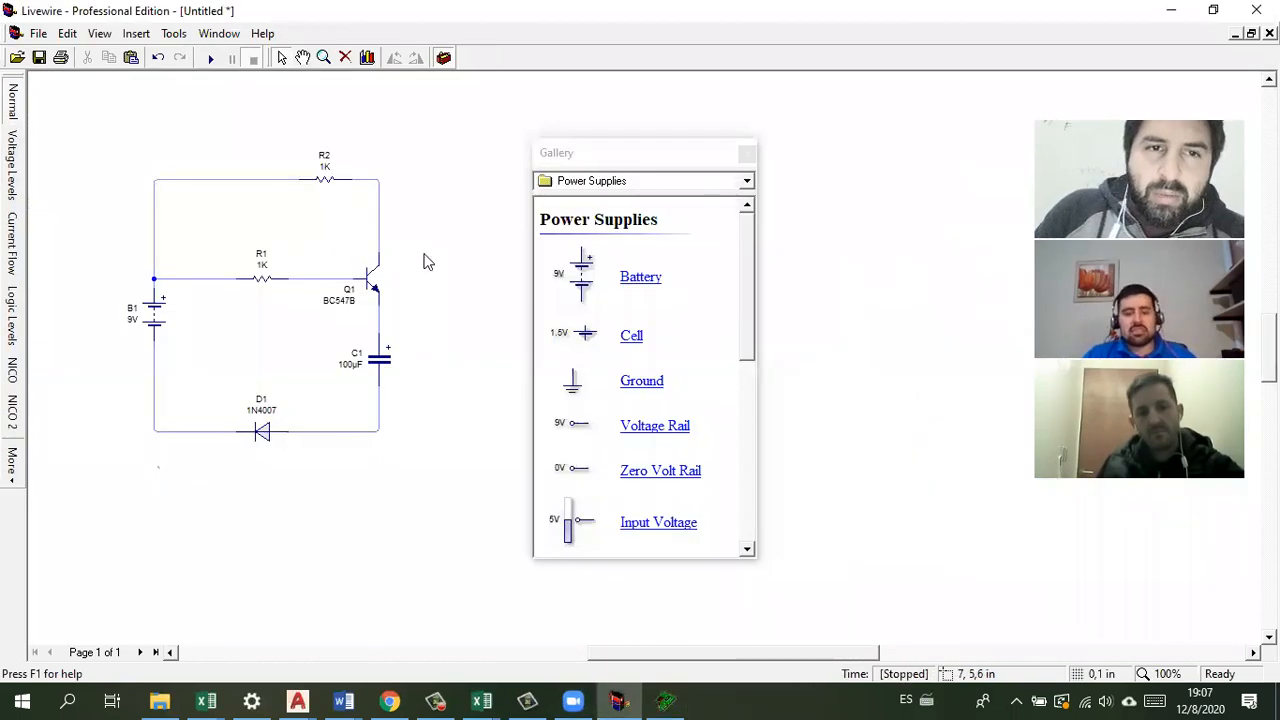
Step: Restart the conversion to a printed circuit board, choosing to decide how the design is converted, and continue to the board size and shape options
click(220, 34)
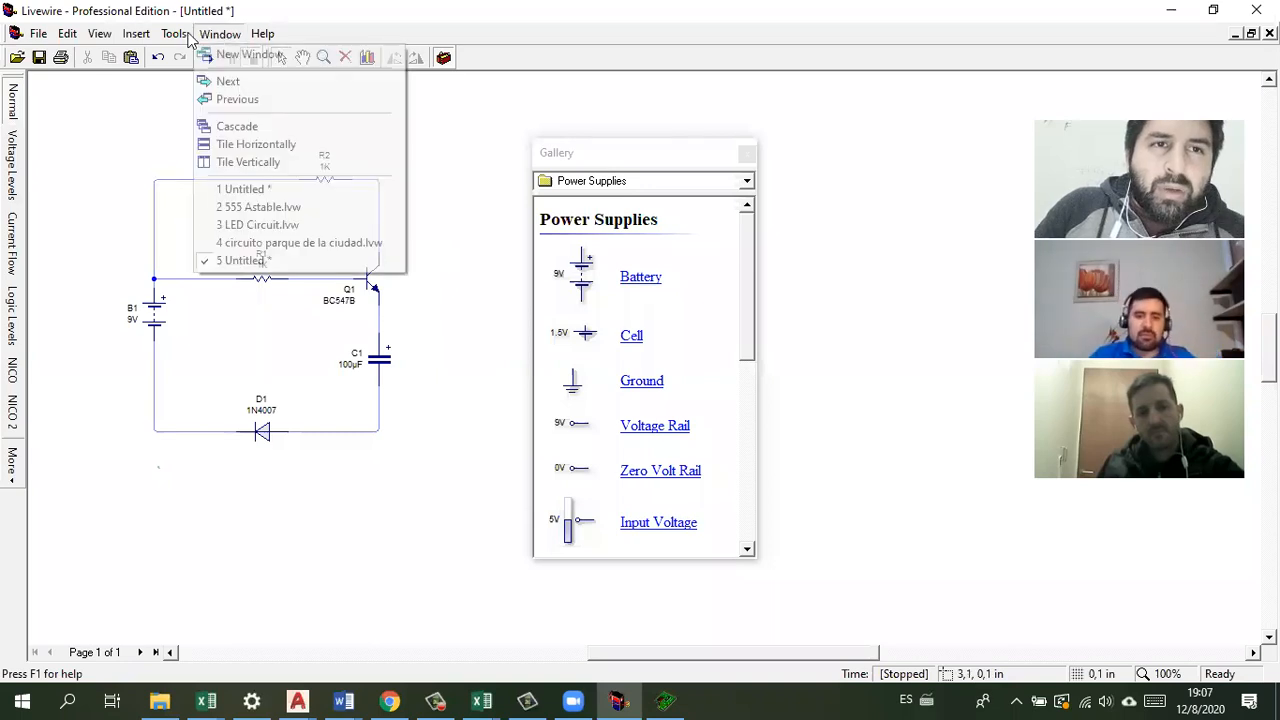
mouse_move(174, 33)
mouse_move(230, 99)
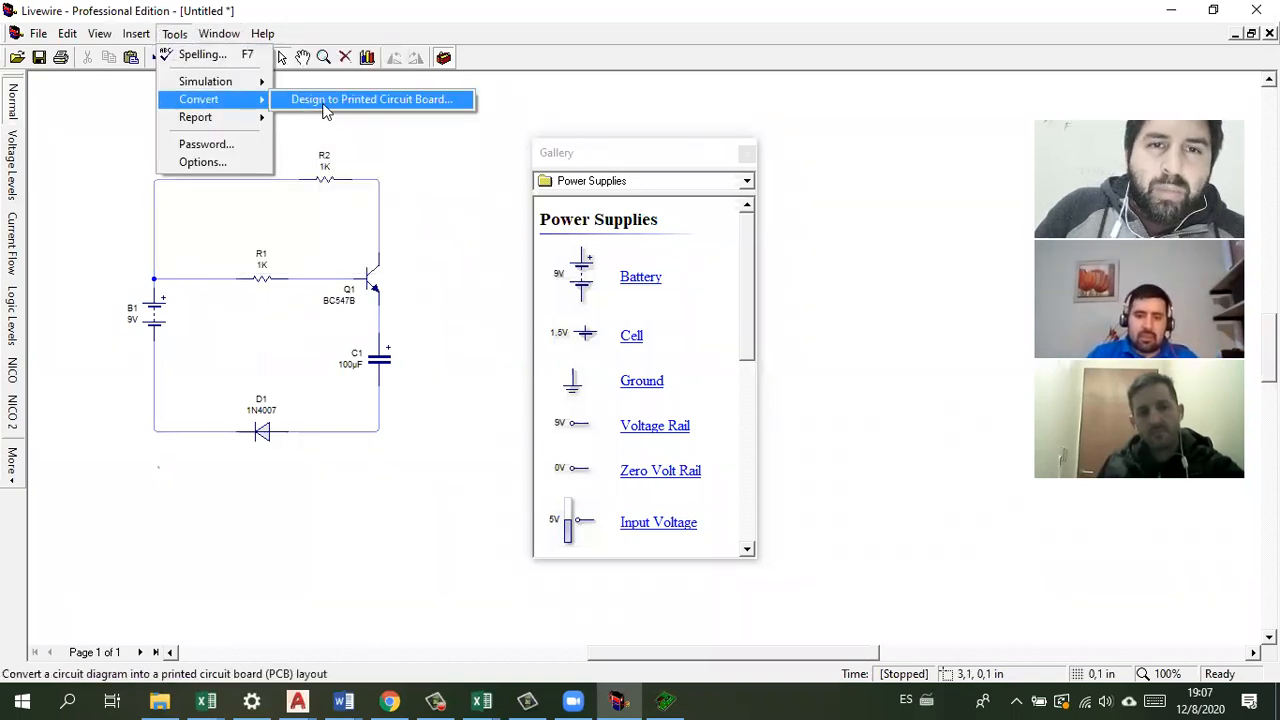
click(322, 100)
click(671, 433)
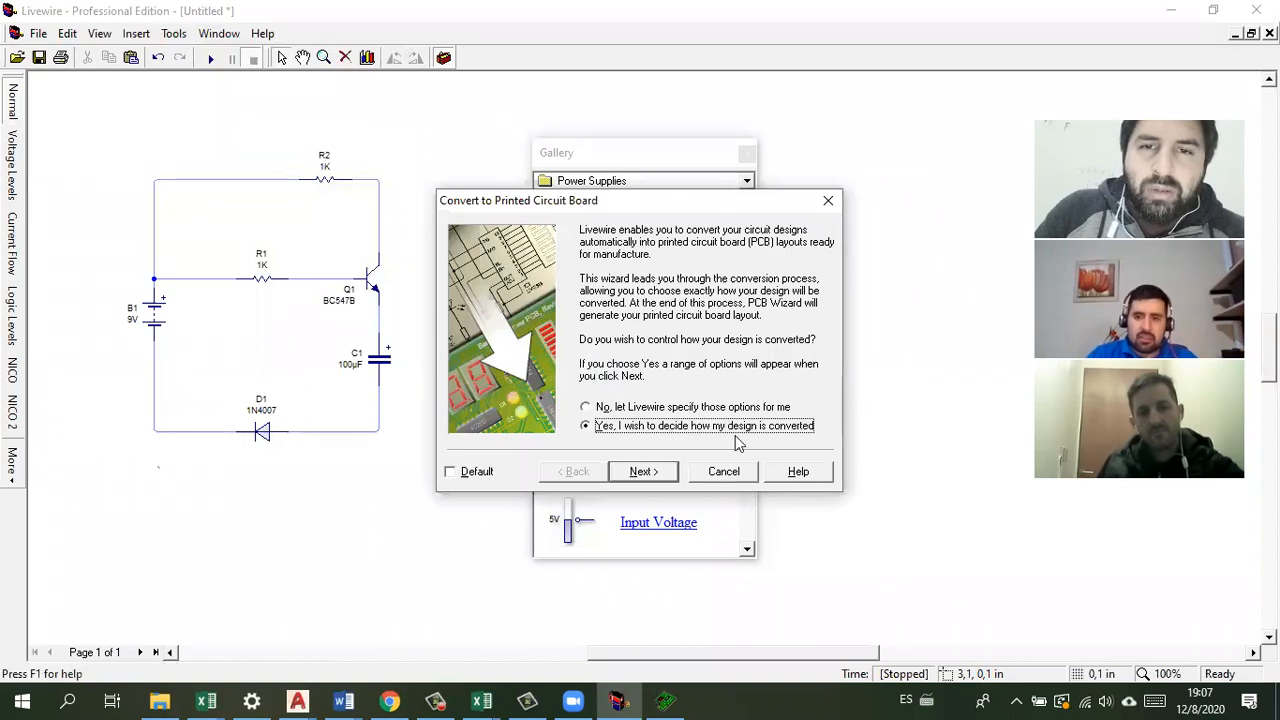
click(645, 471)
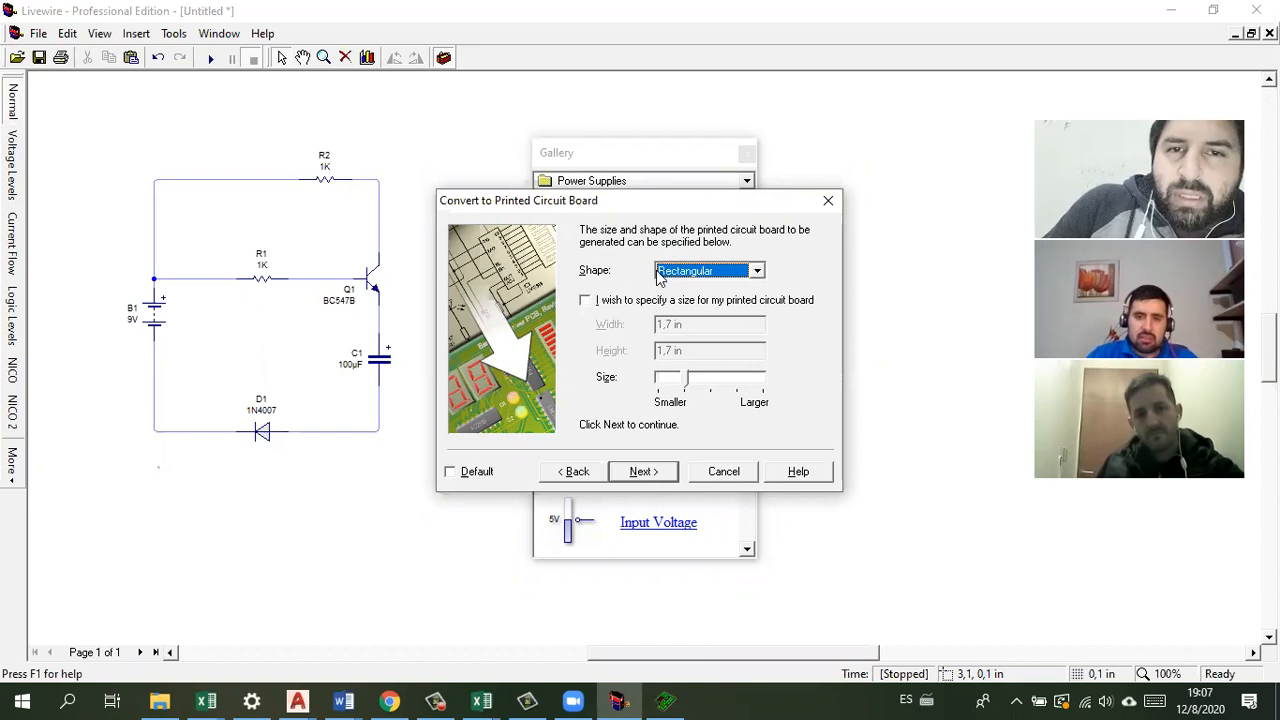
Step: Review the available board shapes, keeping Rectangular as the selected shape
click(755, 273)
click(742, 299)
click(755, 272)
click(654, 302)
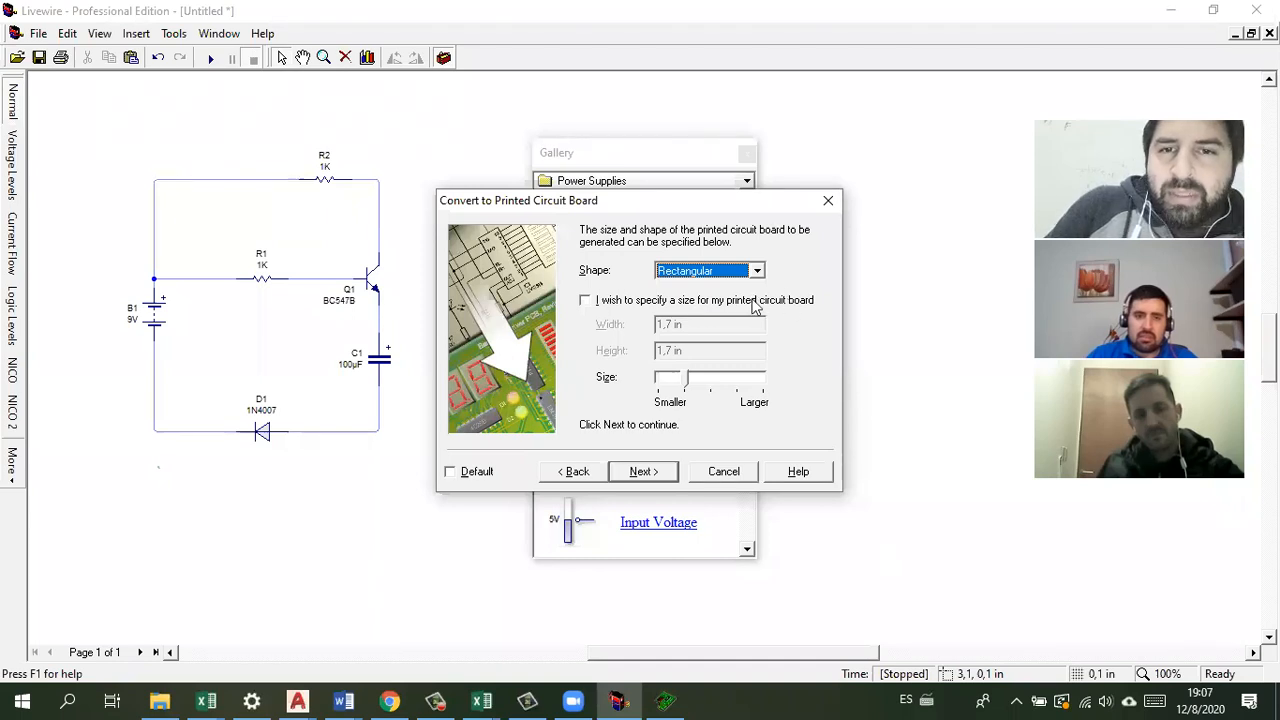
Step: Try out the board size slider and the custom size option, keep the automatic 1,7 in by 1,7 in size, and continue to the component list
drag(687, 387, 745, 388)
click(716, 392)
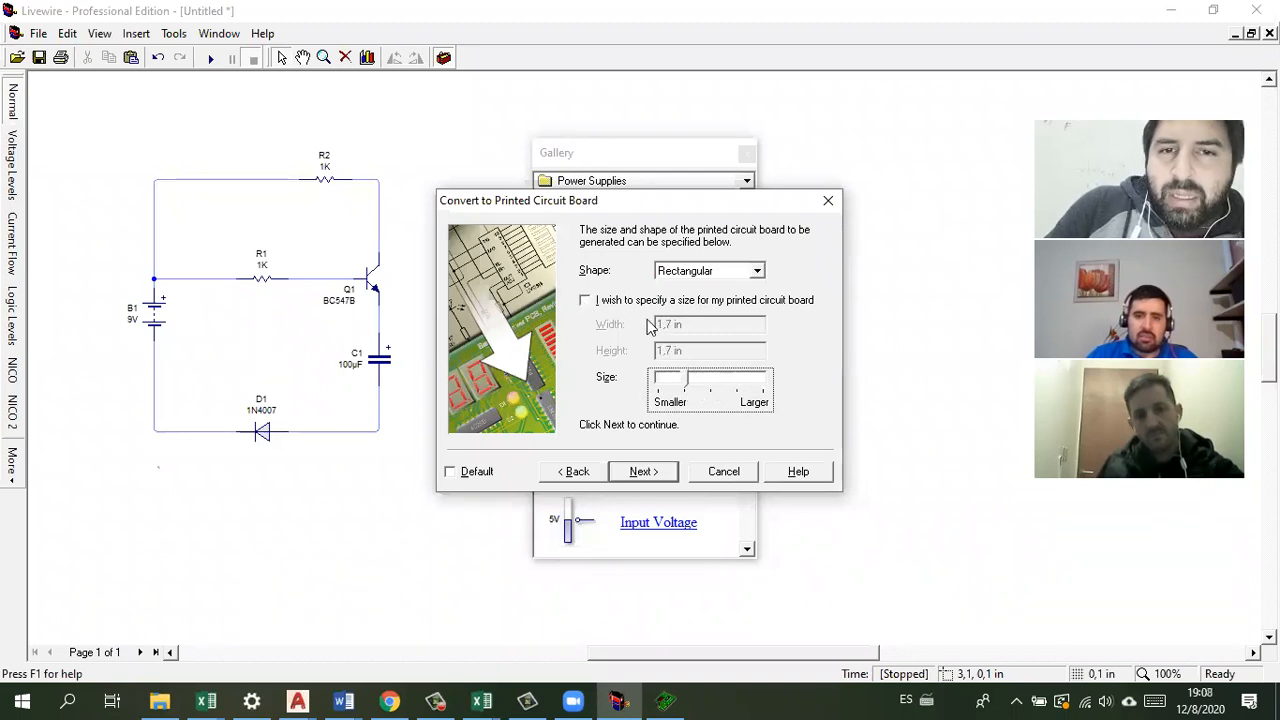
click(587, 303)
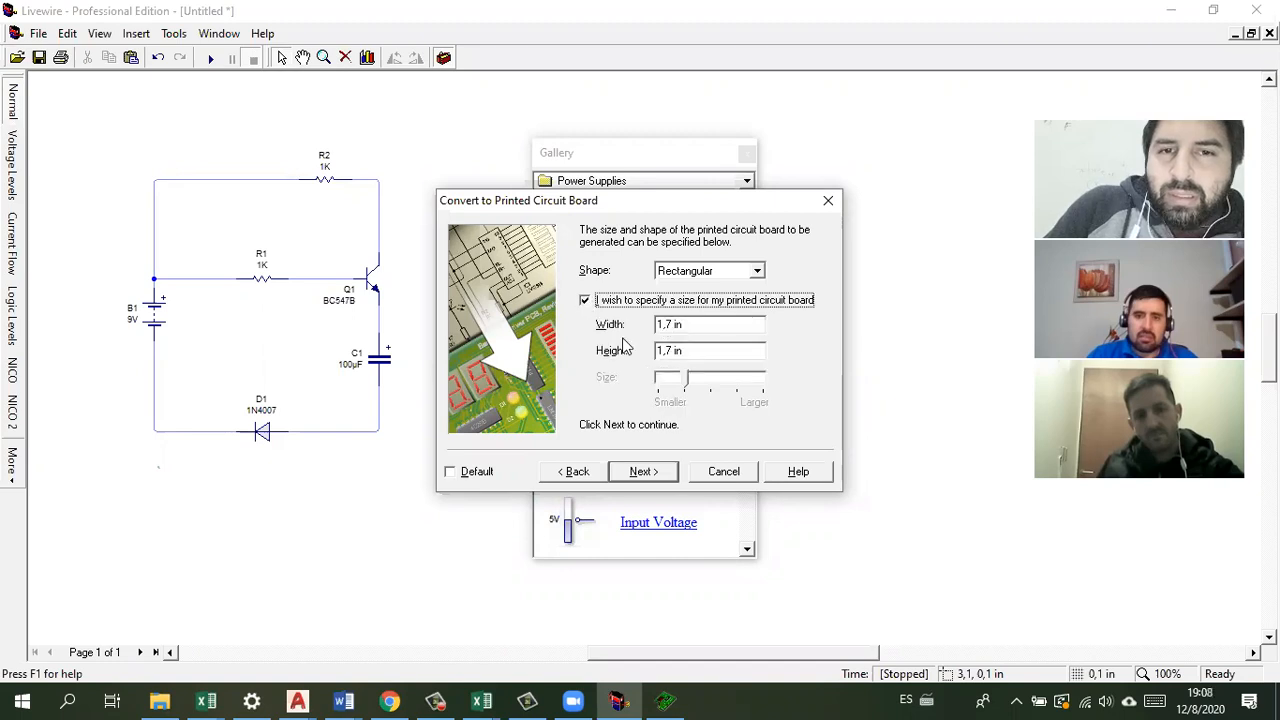
click(585, 301)
click(665, 390)
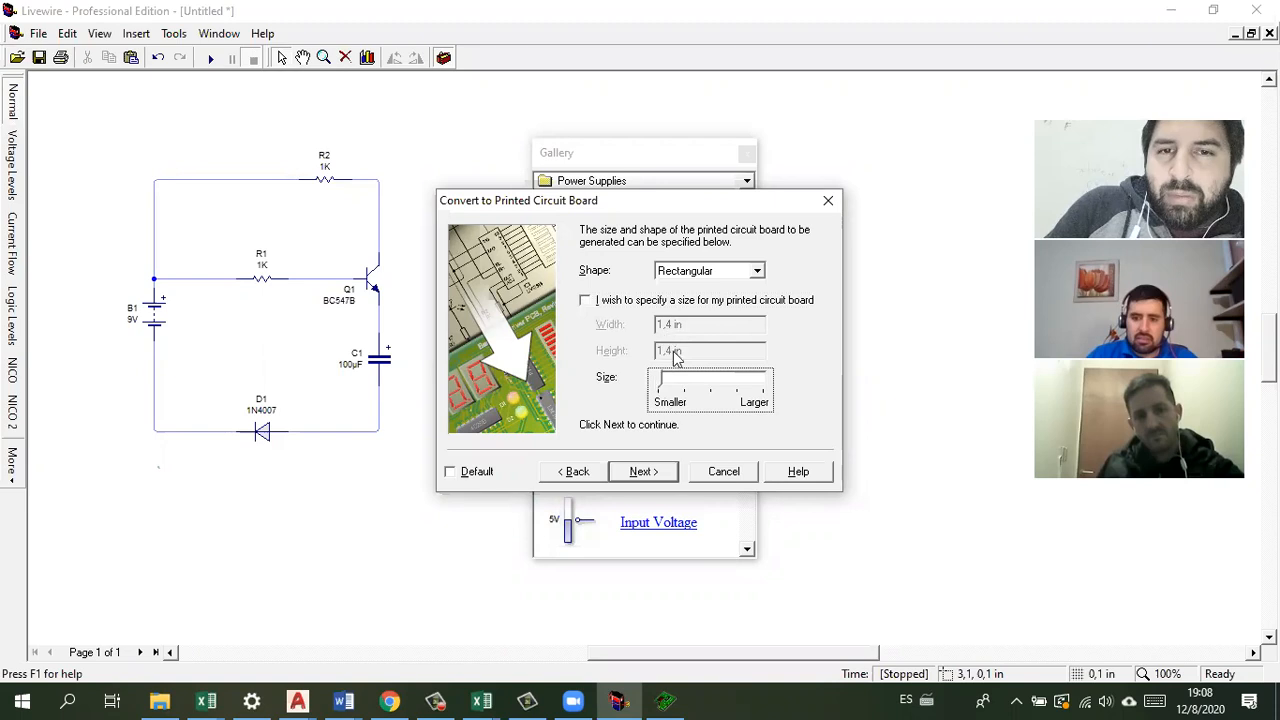
drag(662, 382, 688, 389)
click(585, 300)
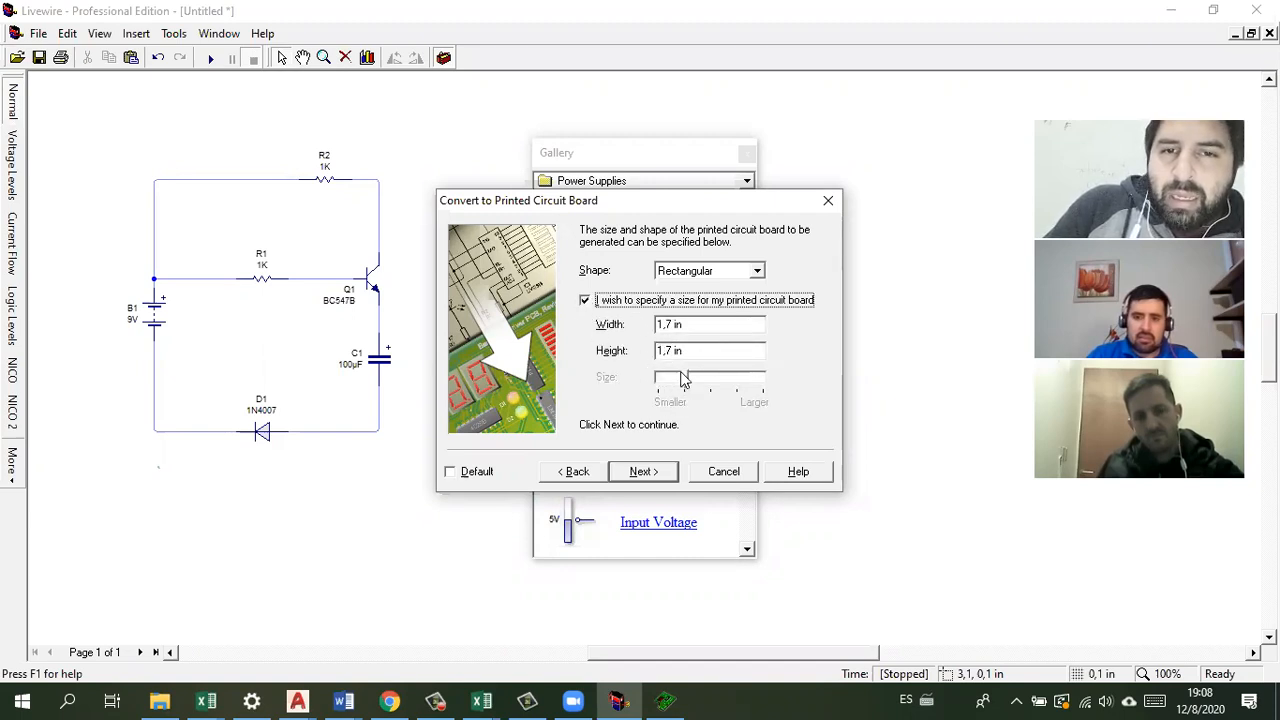
click(588, 302)
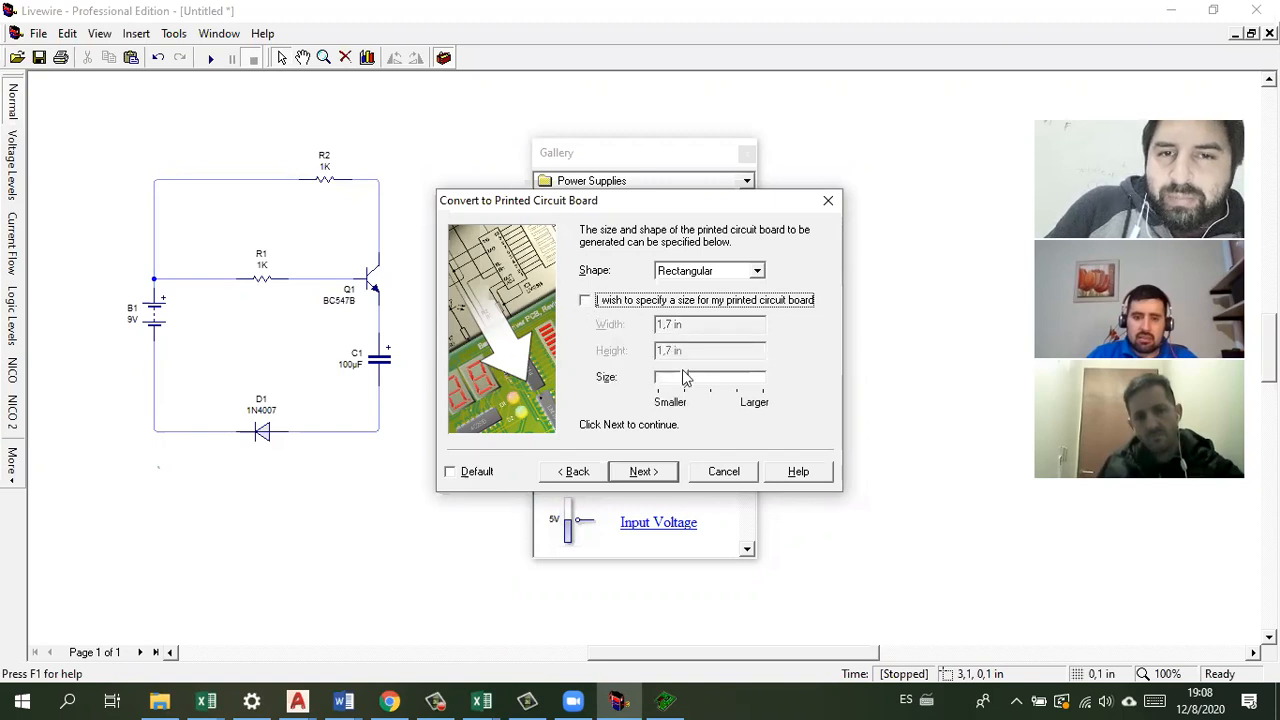
click(652, 475)
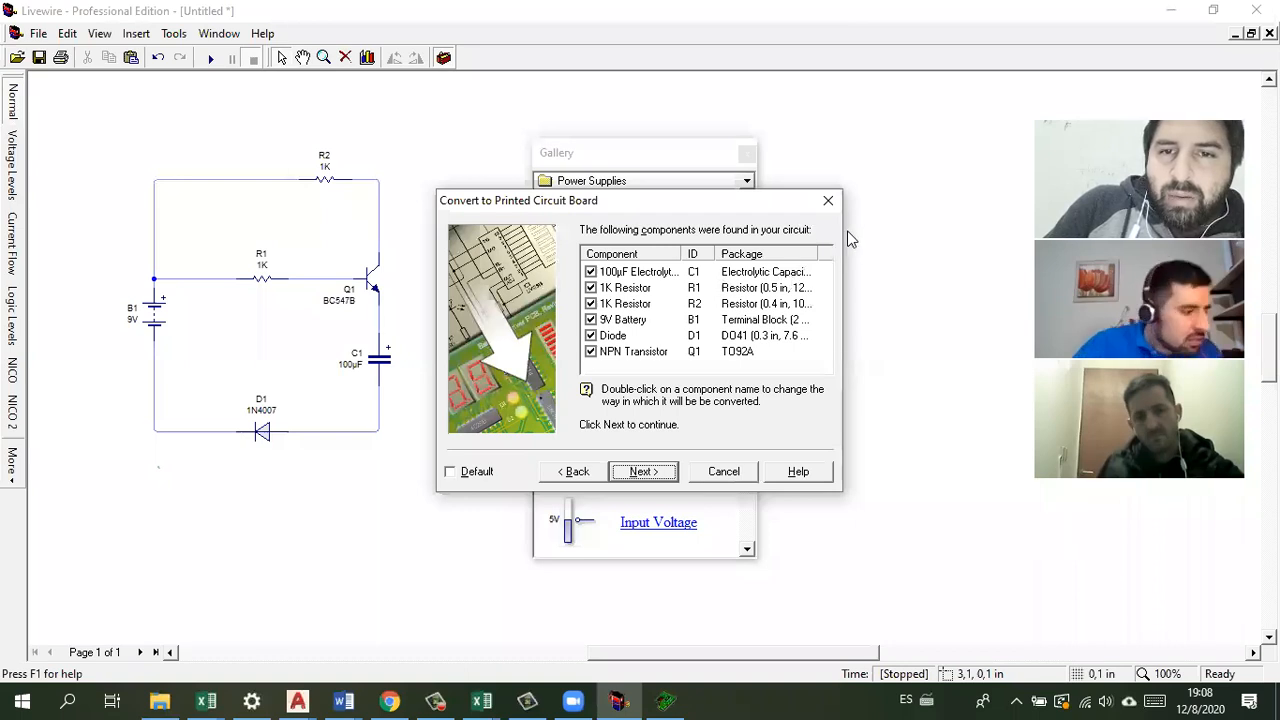
Step: Examine which package is assigned to each component found in the circuit, widening the package details and moving the dialog aside
click(660, 272)
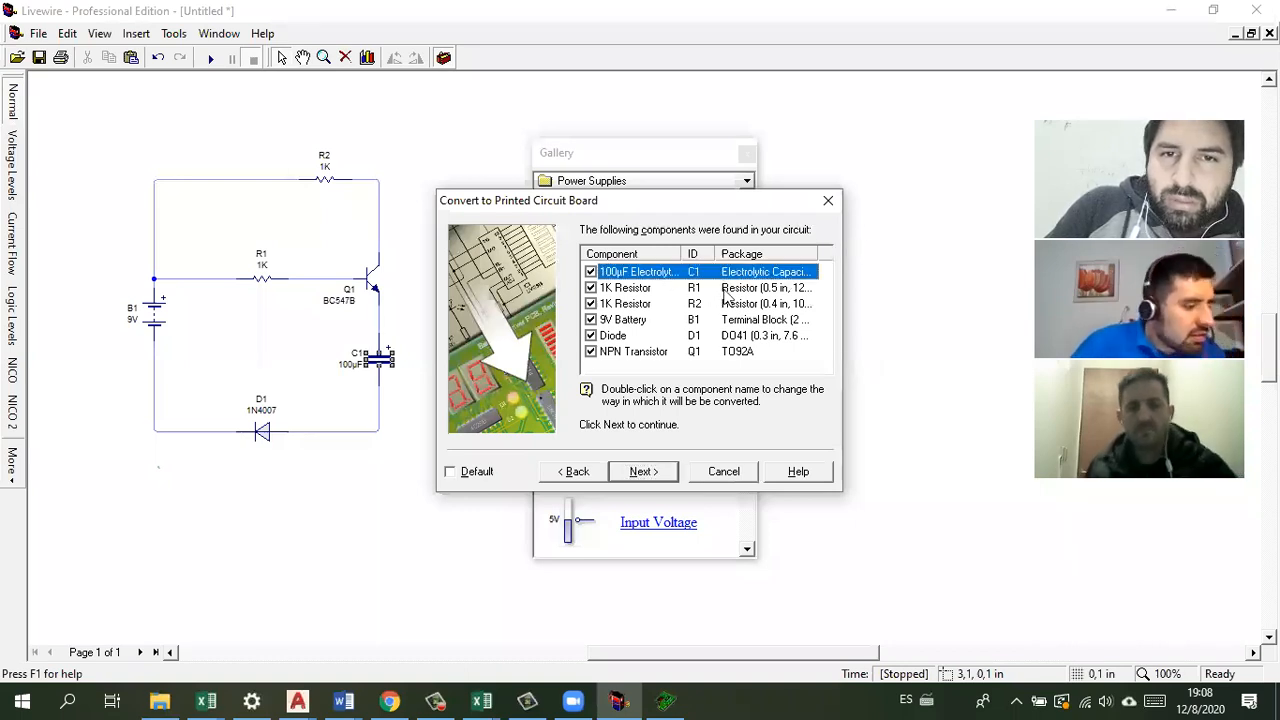
click(648, 320)
click(652, 336)
click(652, 350)
click(682, 340)
click(738, 324)
click(621, 338)
click(625, 322)
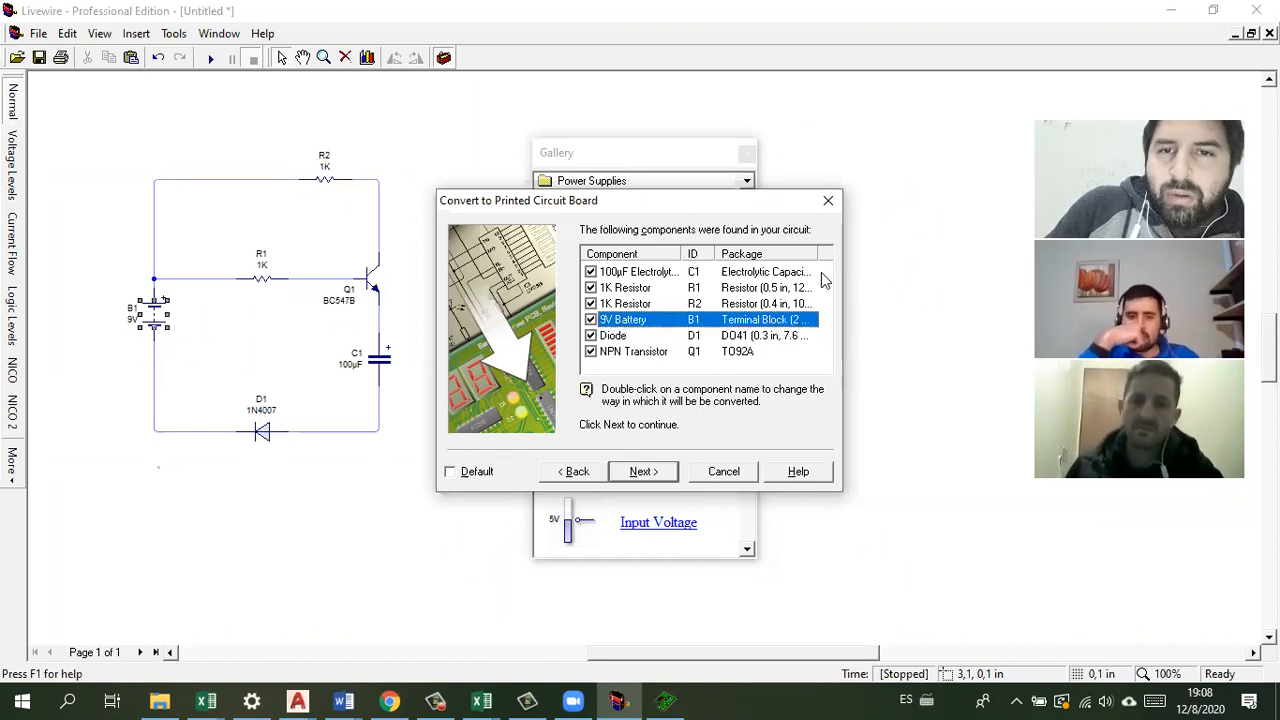
drag(818, 254, 827, 254)
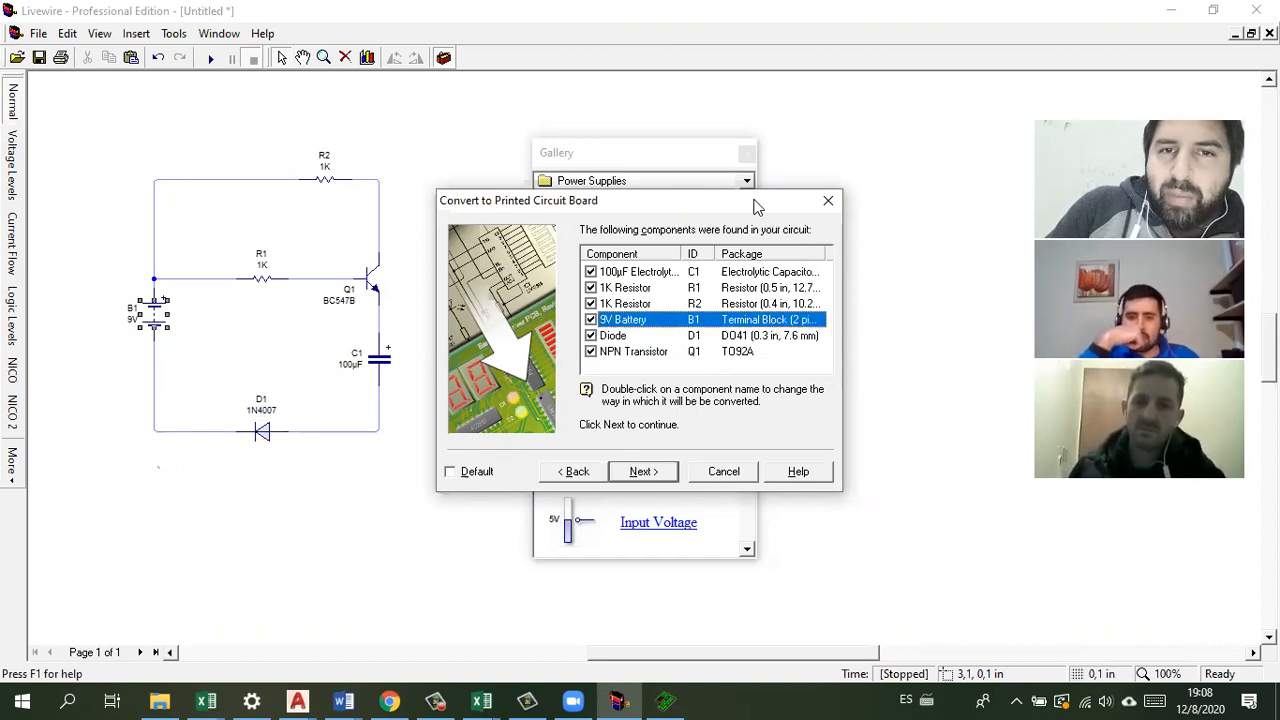
drag(757, 206, 687, 201)
drag(756, 247, 761, 247)
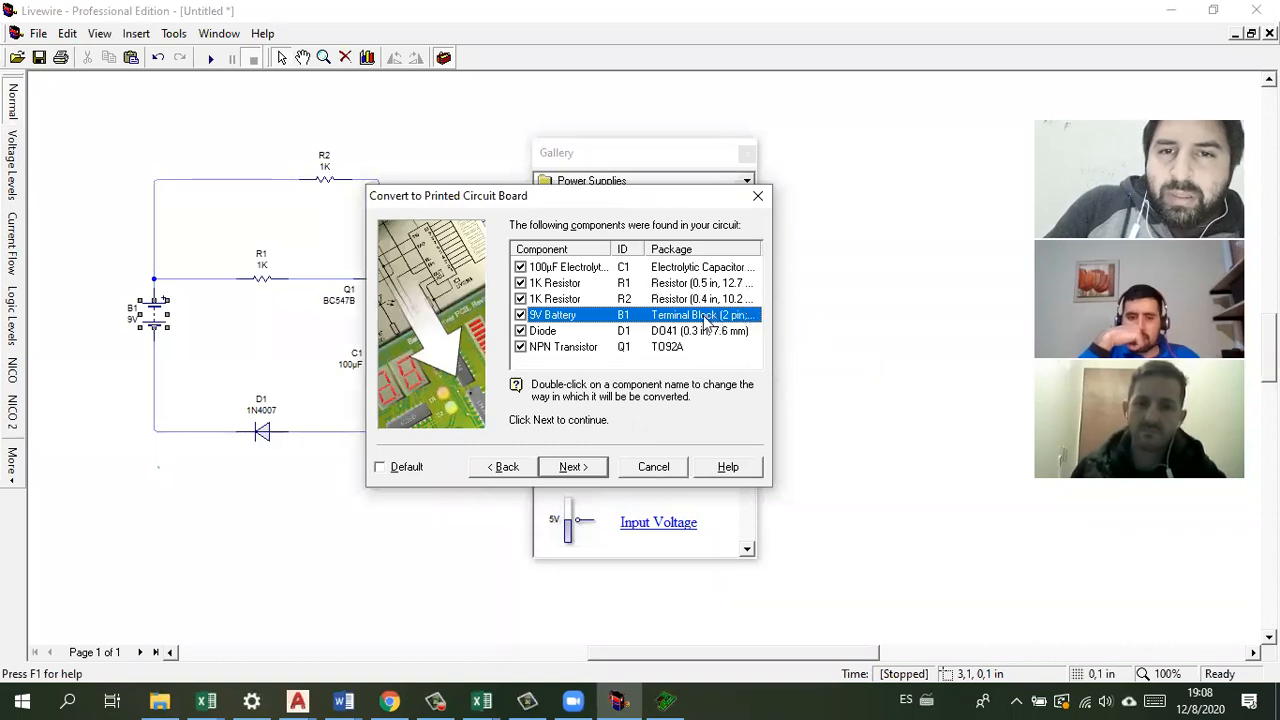
Step: Set the 9V battery B1 to be converted as the 2 pin SIL (0.1 in, 2.5 mm) package
double_click(704, 318)
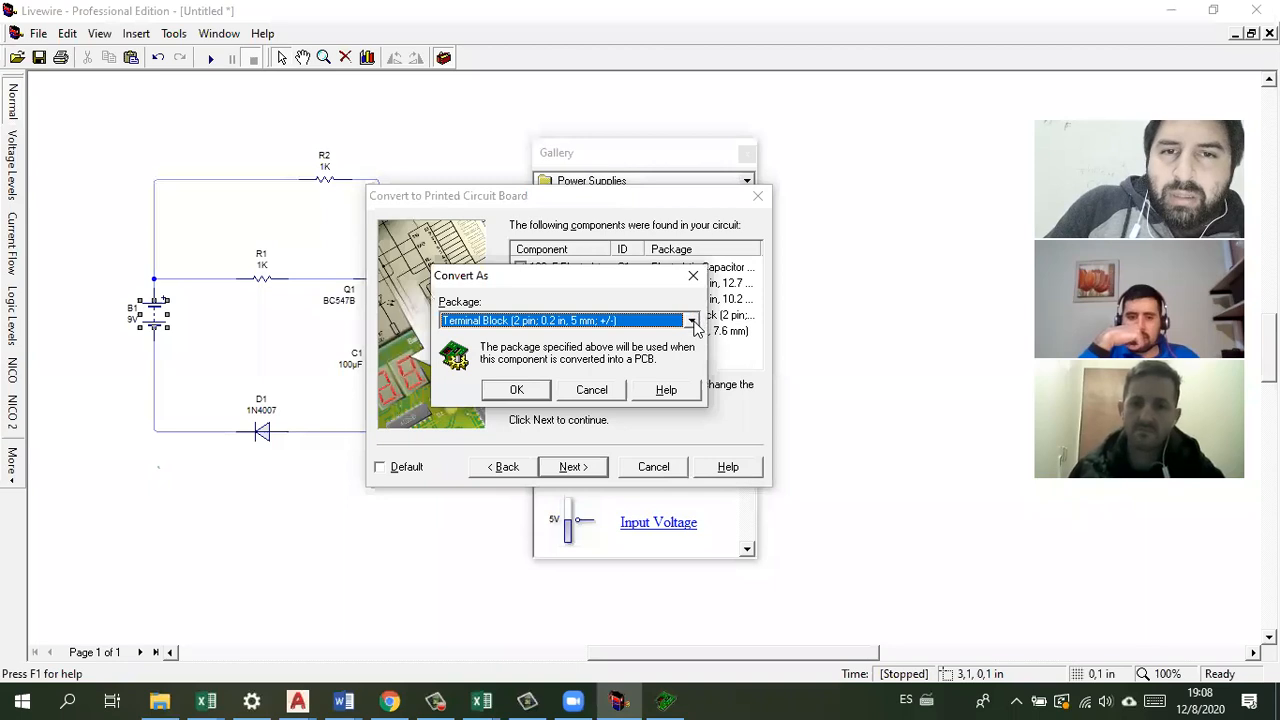
click(692, 321)
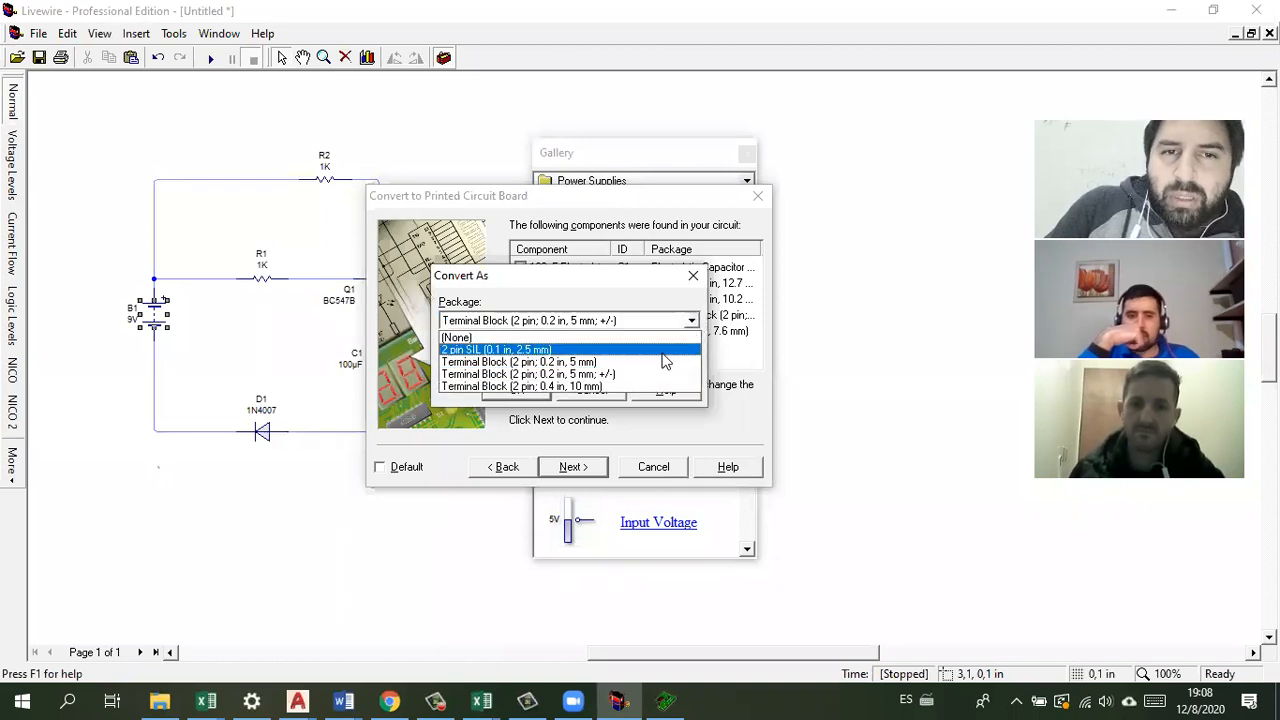
click(640, 350)
click(516, 390)
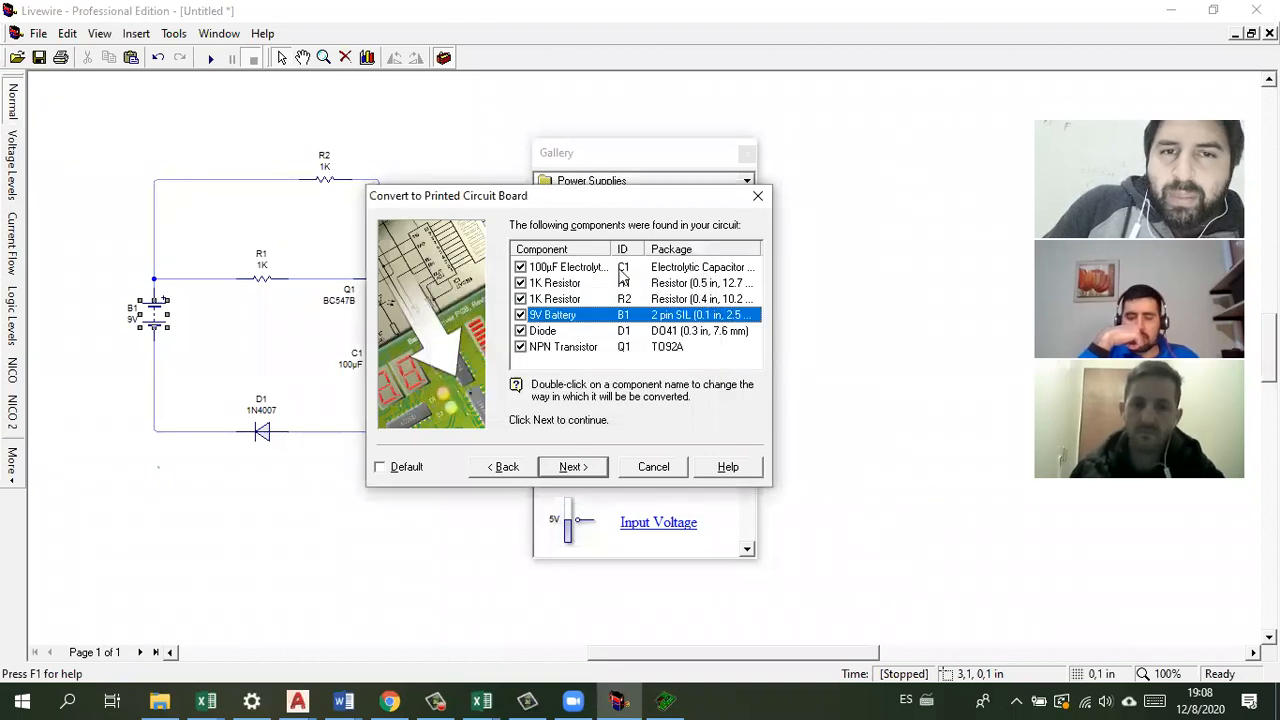
Step: Set the 1K resistor R1 to be converted as the Resistor (0.1 in, 2.5 mm) package
click(670, 284)
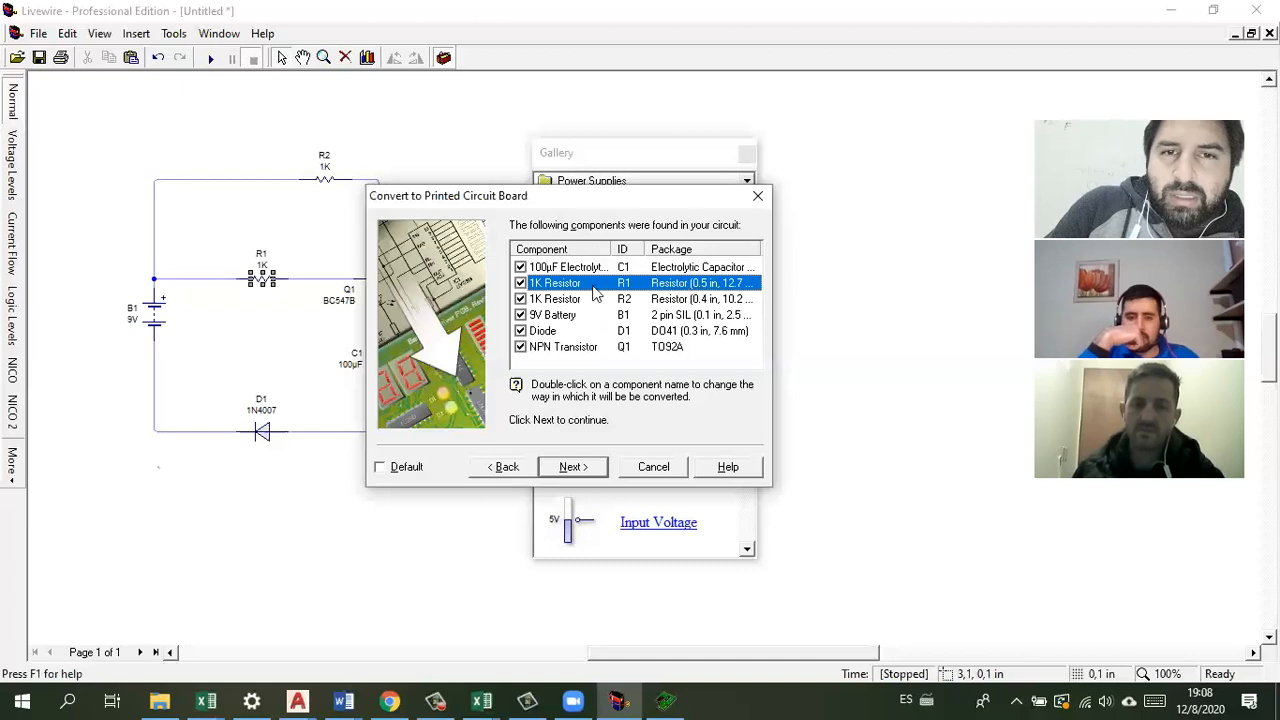
double_click(677, 289)
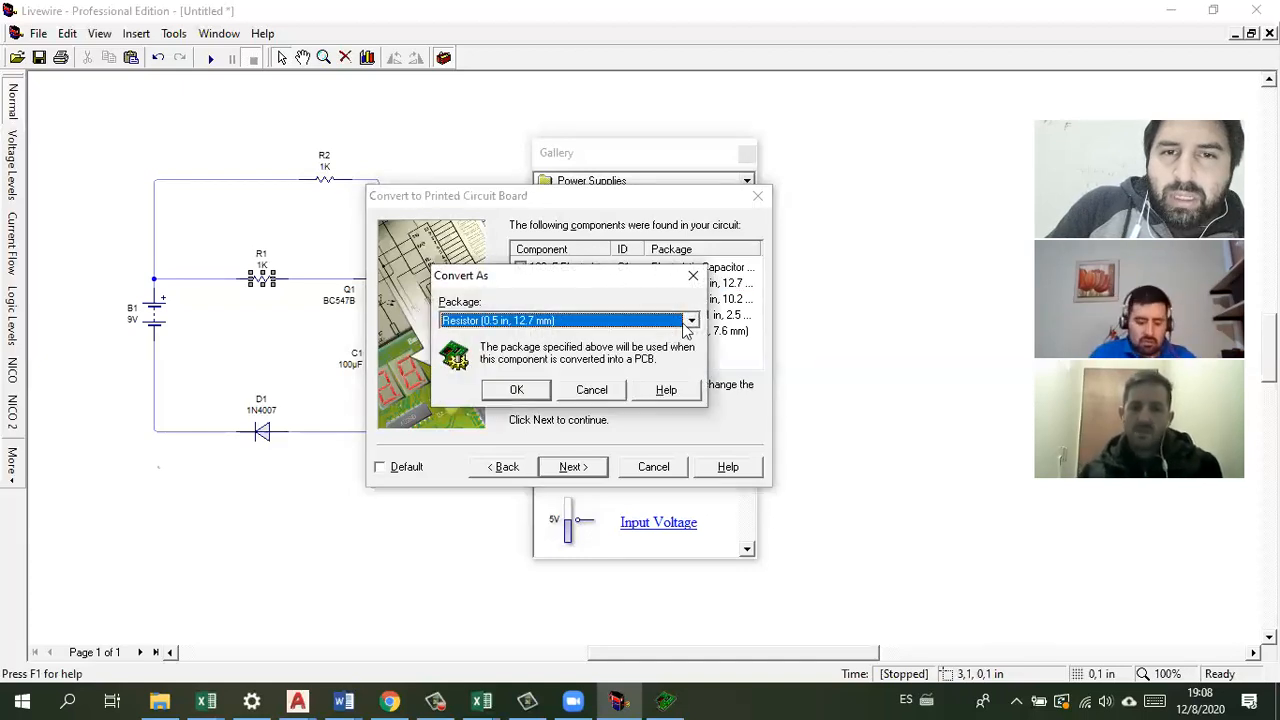
click(690, 324)
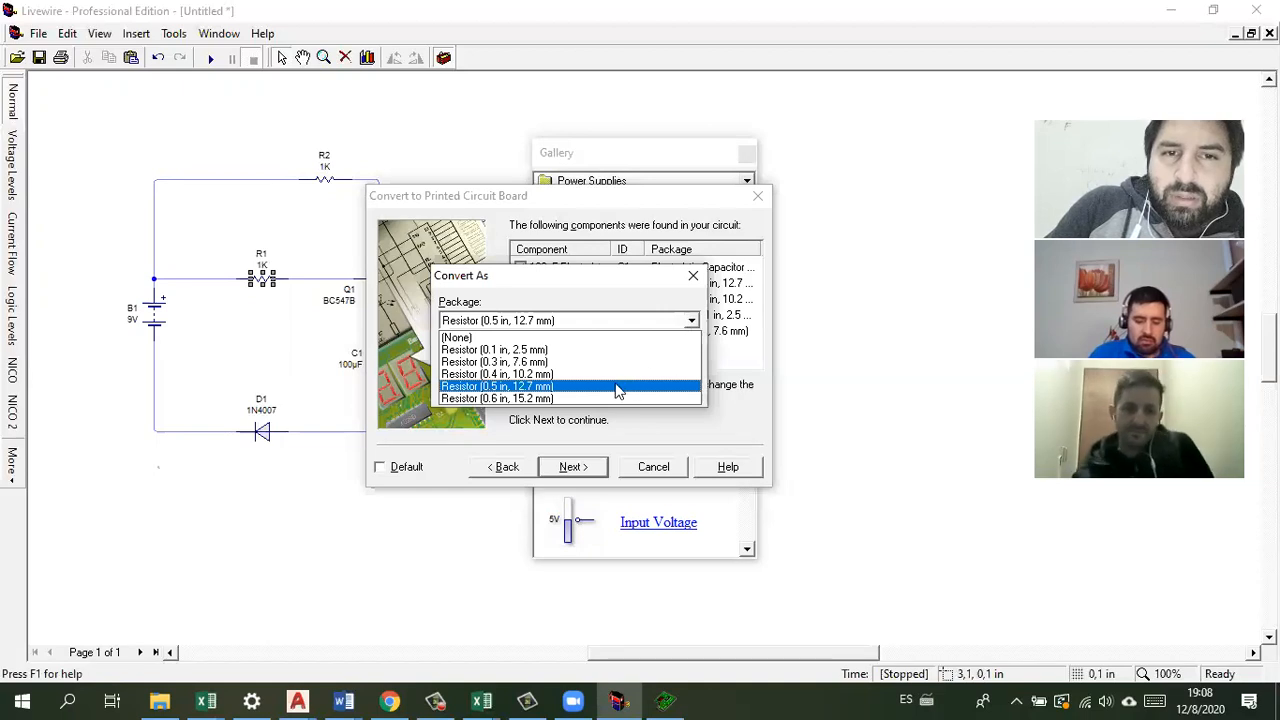
click(517, 351)
click(518, 392)
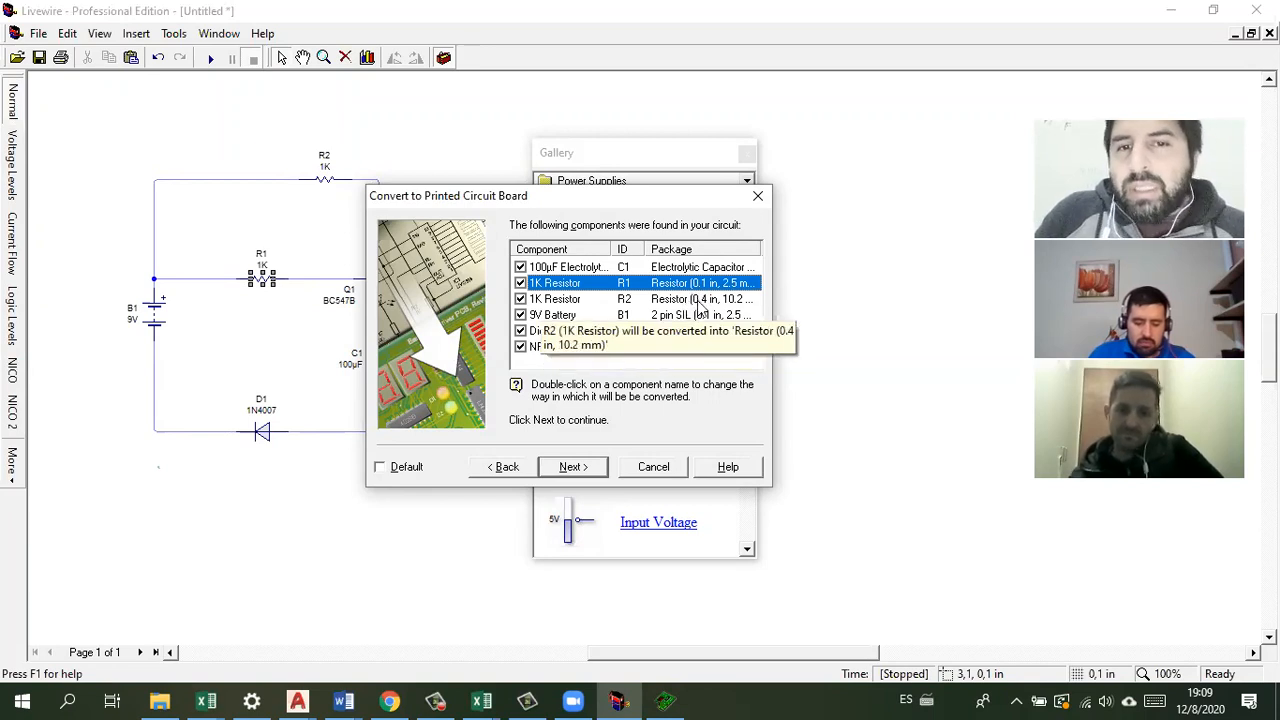
Step: Check the packages of R2, D1 and Q1 and review the diode's alternative packages without changing its selection
click(703, 303)
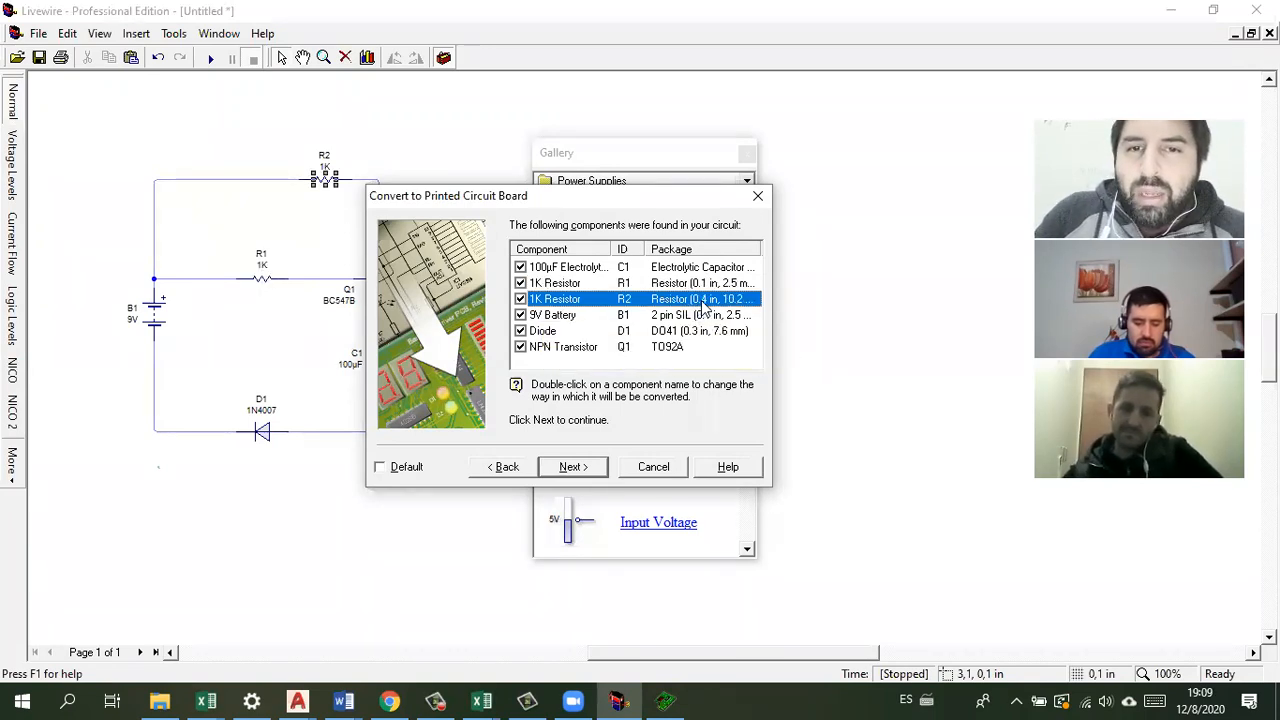
click(681, 331)
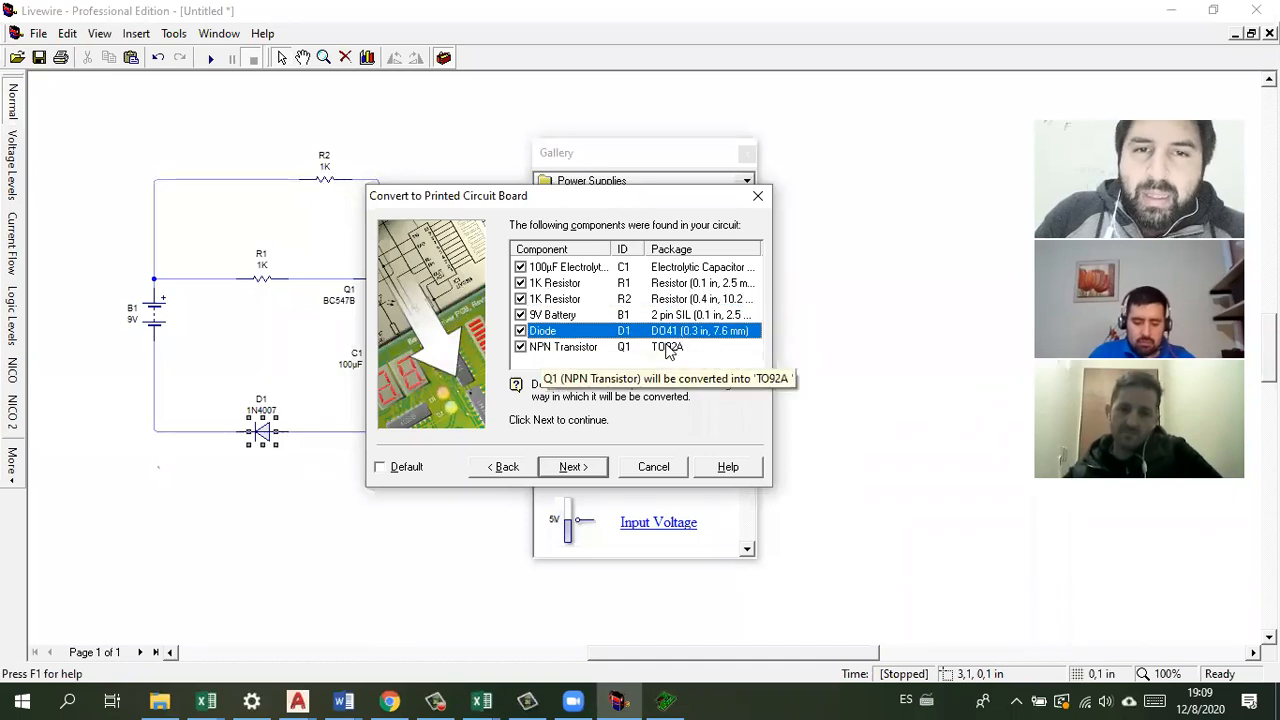
click(670, 348)
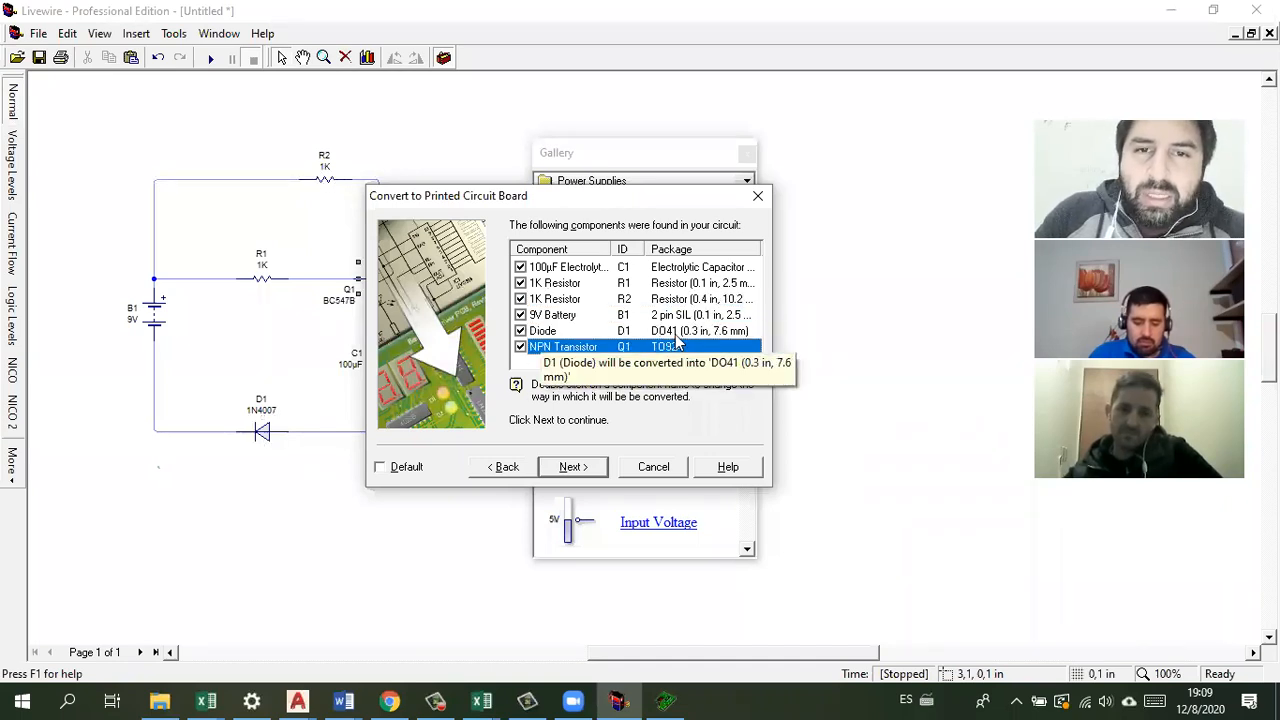
double_click(682, 331)
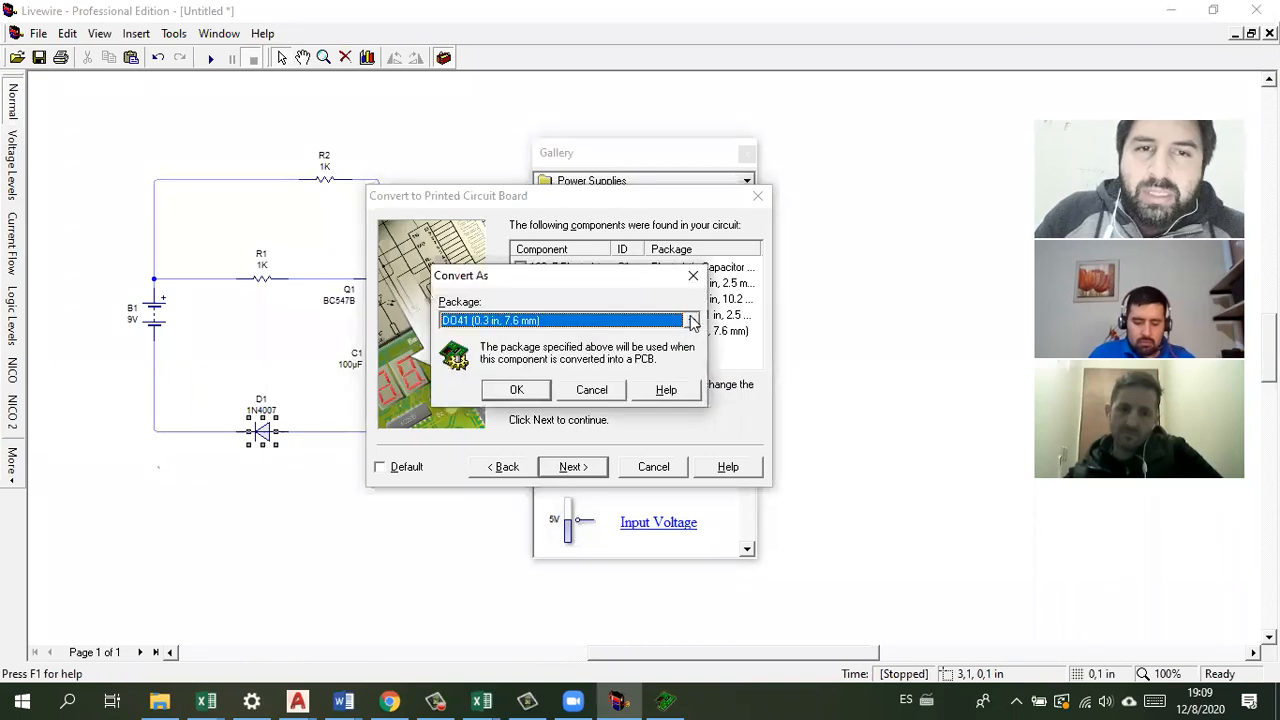
click(691, 320)
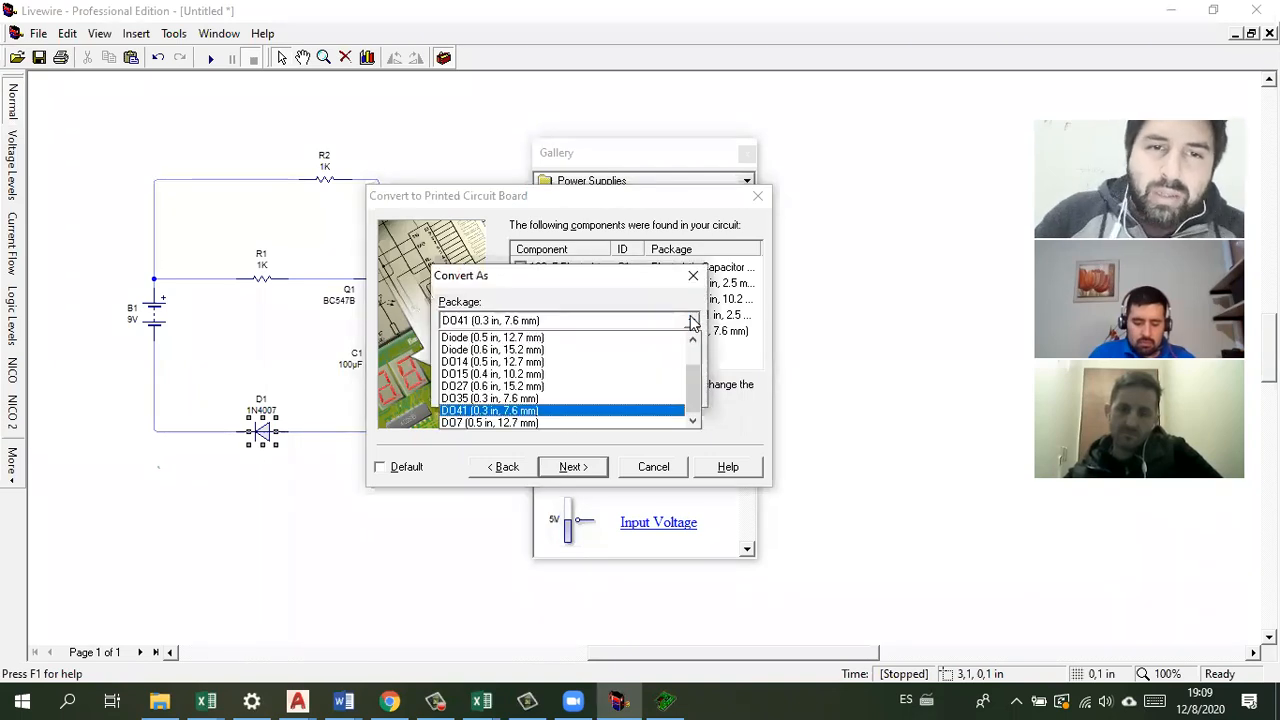
mouse_move(693, 371)
mouse_down()
mouse_move(692, 354)
mouse_move(692, 381)
mouse_up()
click(695, 318)
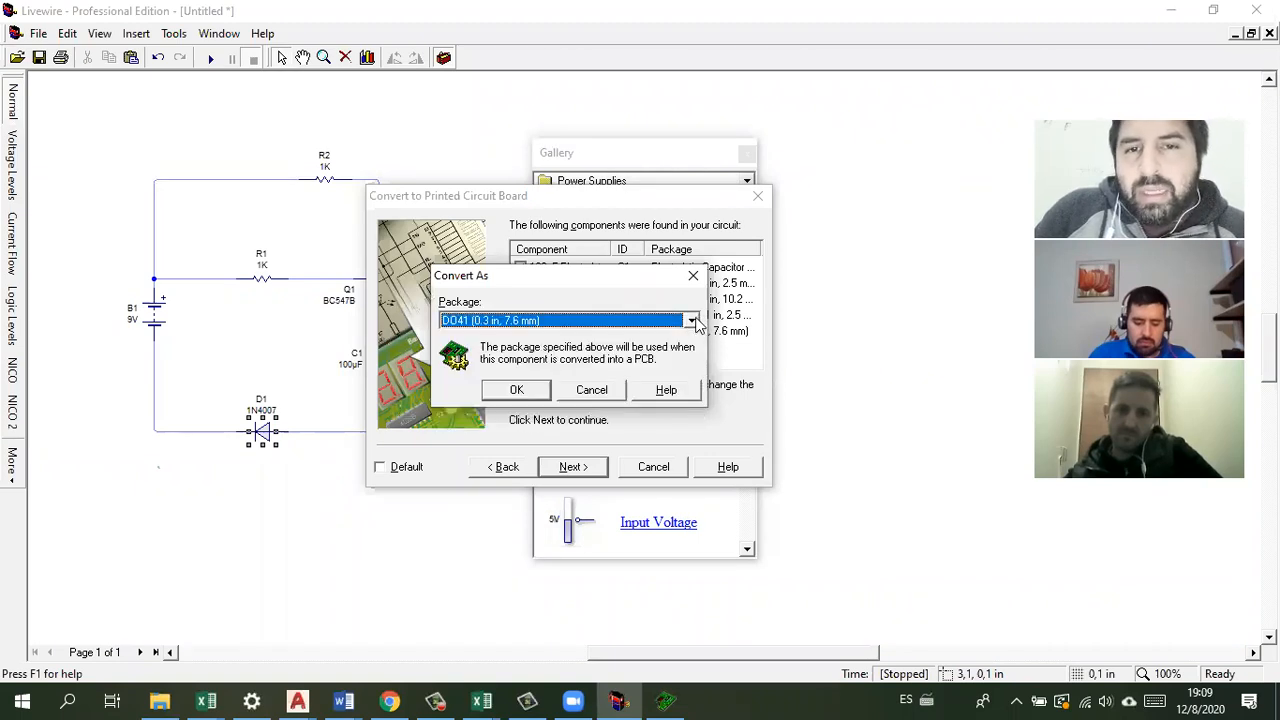
click(693, 276)
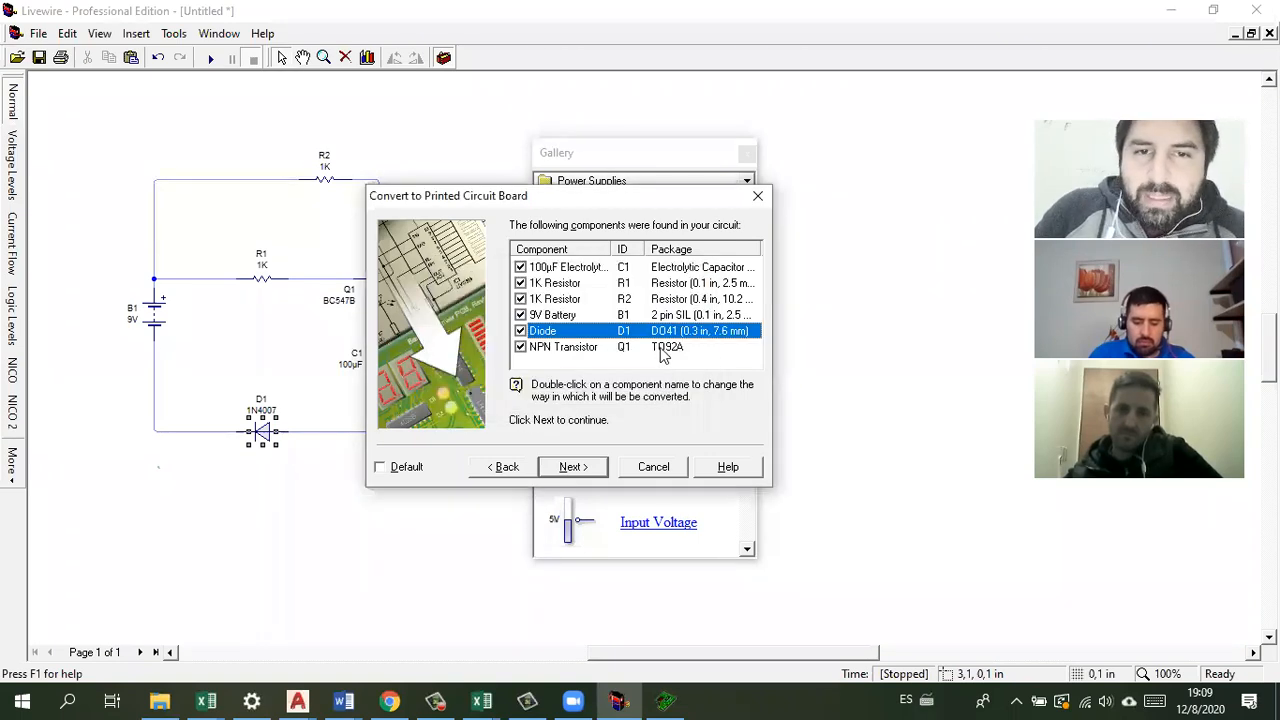
Step: Set the NPN transistor Q1 to be converted as the TO220 package
double_click(661, 348)
click(692, 320)
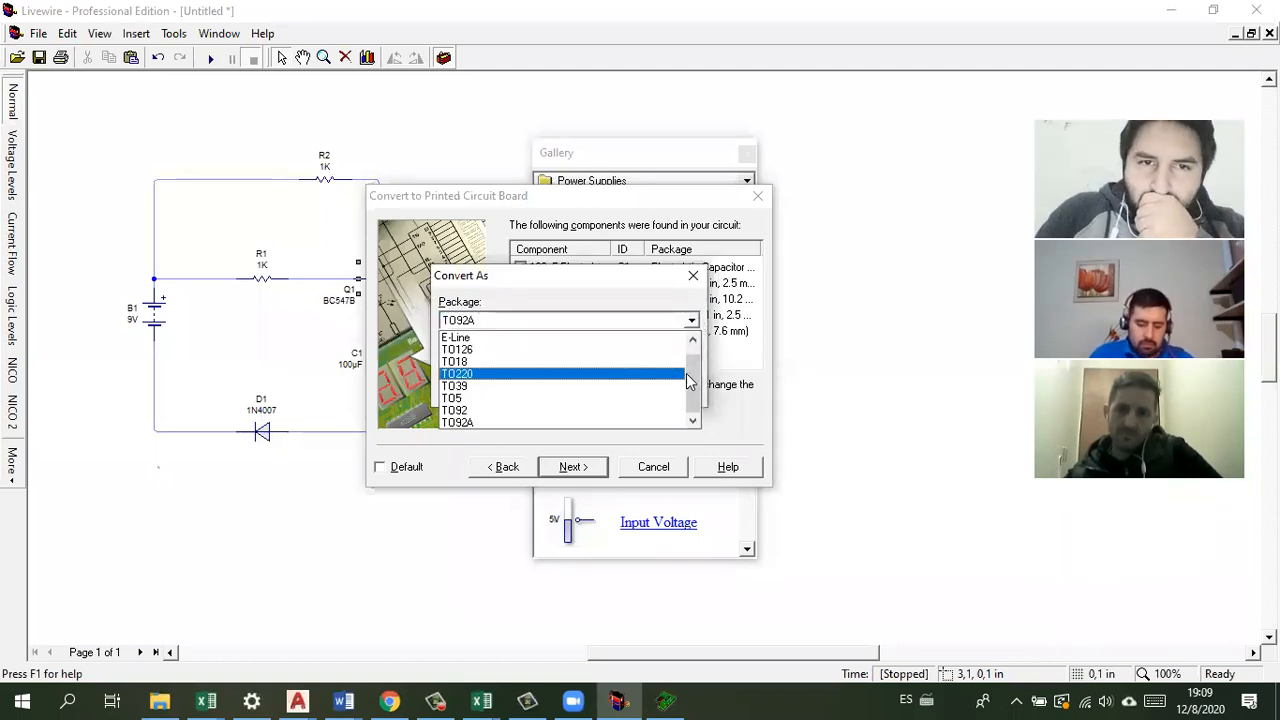
mouse_move(693, 375)
mouse_down()
mouse_move(698, 346)
mouse_move(697, 385)
mouse_up()
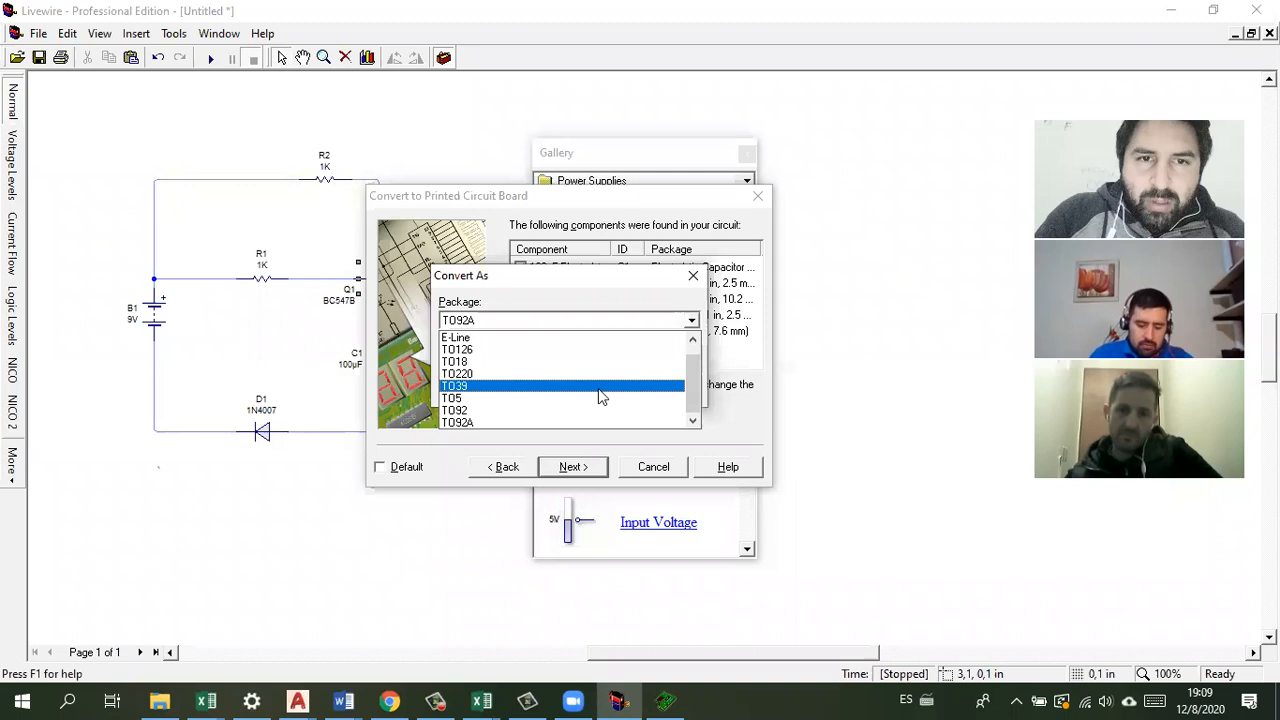
click(598, 373)
click(520, 390)
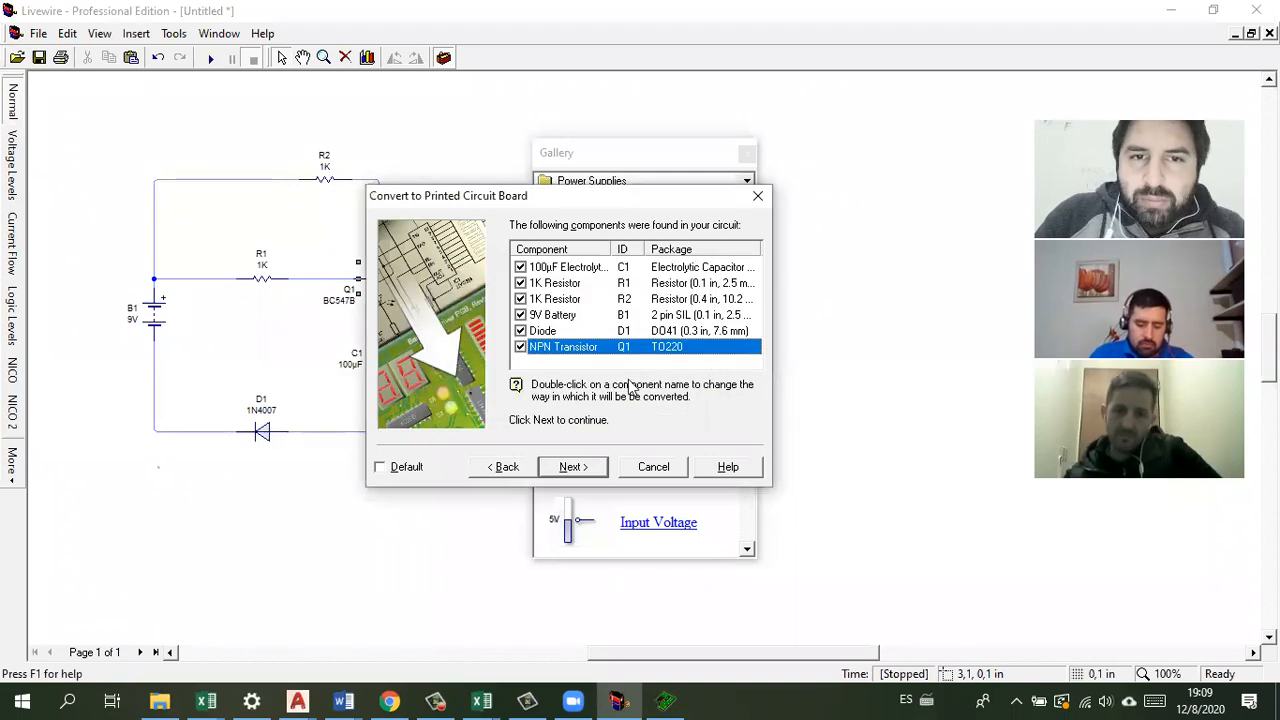
Step: Leave the hidden digital power supply disabled, accept the automatic component placement settings, and continue to the routing options
click(573, 467)
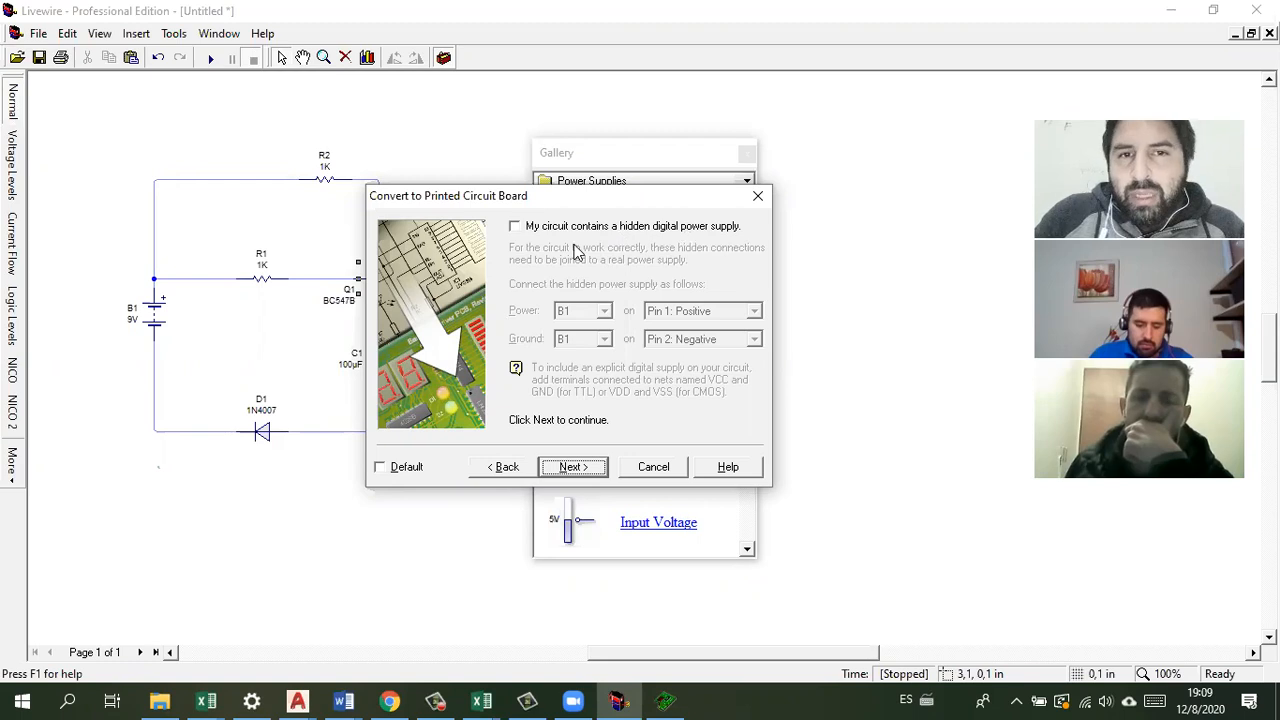
click(573, 468)
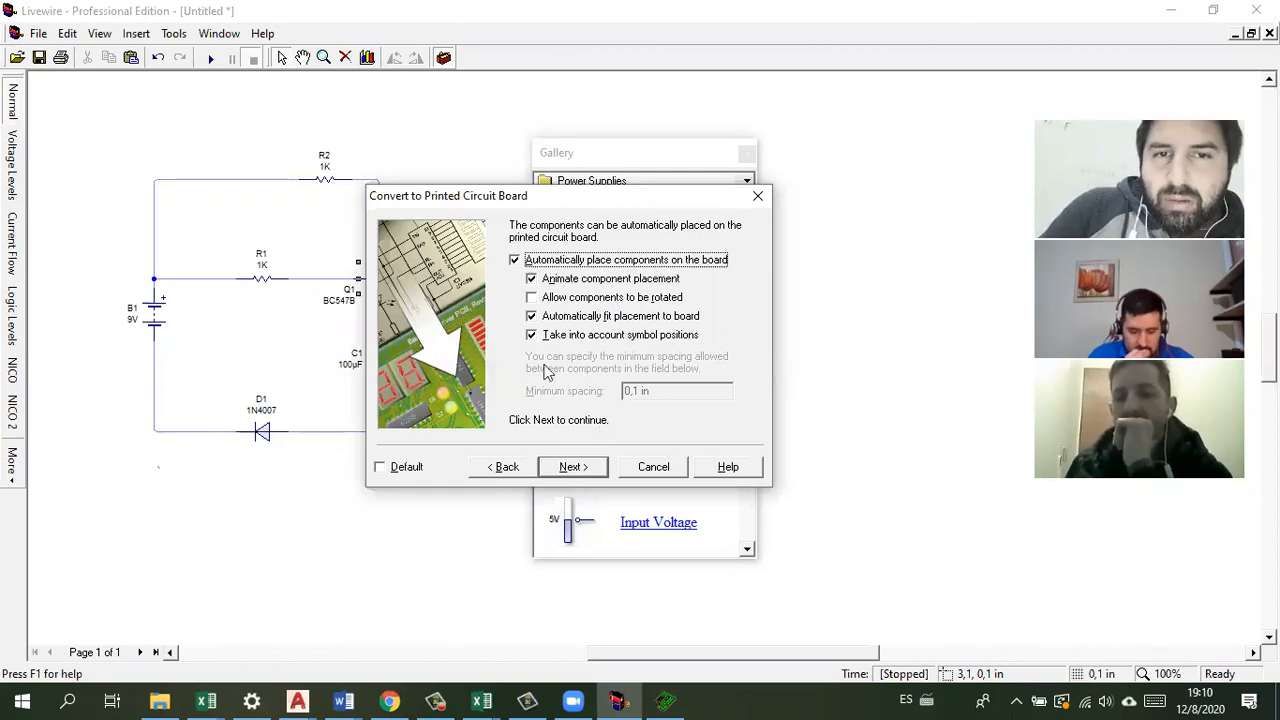
click(575, 471)
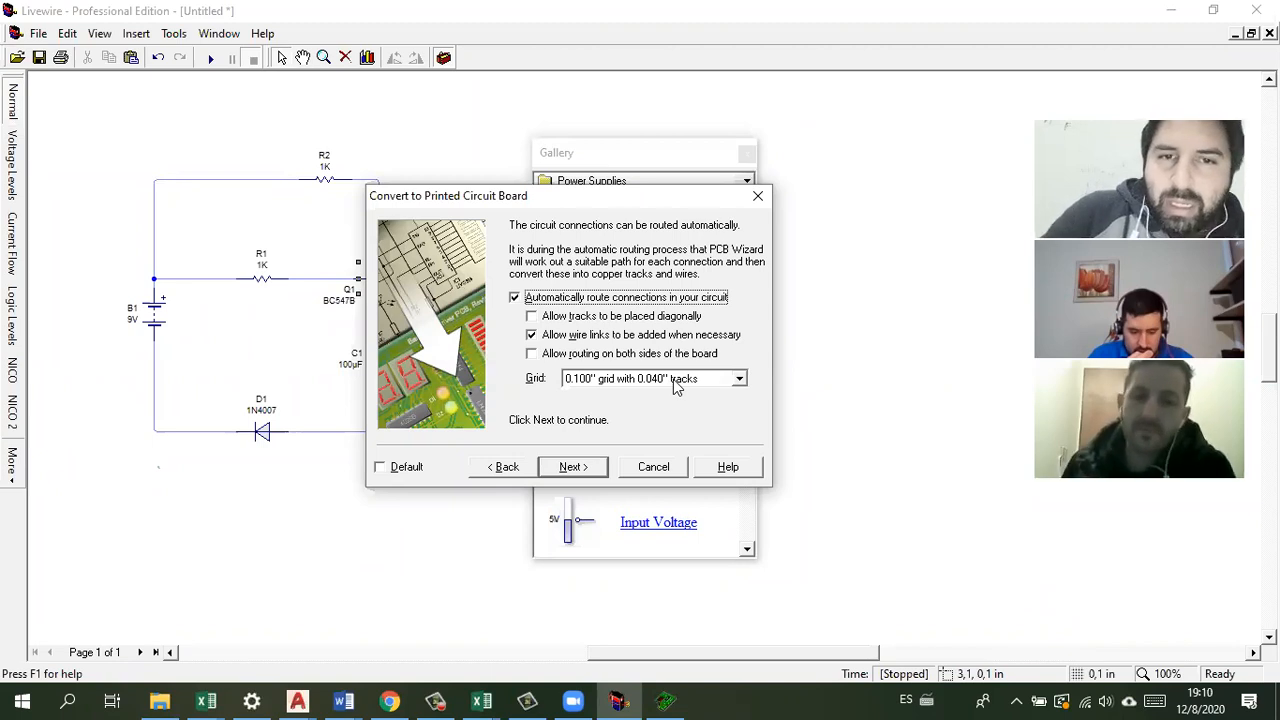
Step: Set the automatic routing grid to 0.100" grid with 0.060" tracks and continue to the copper area options
click(740, 380)
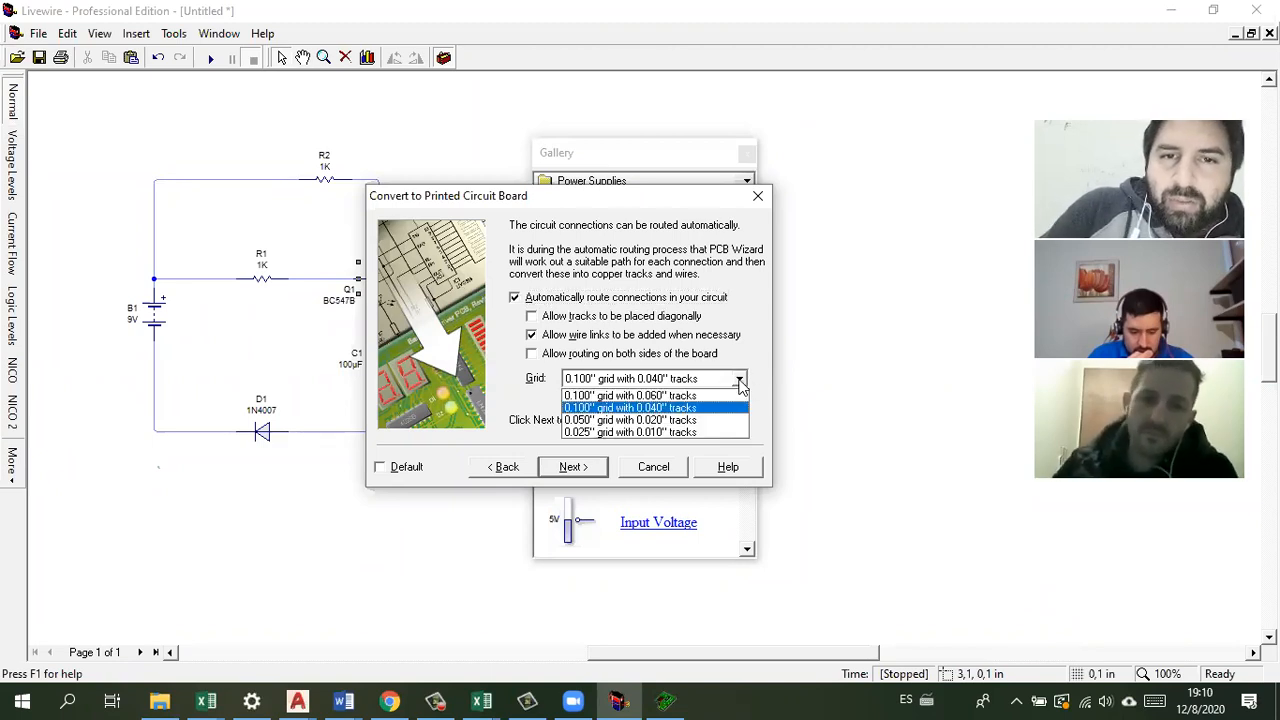
click(707, 397)
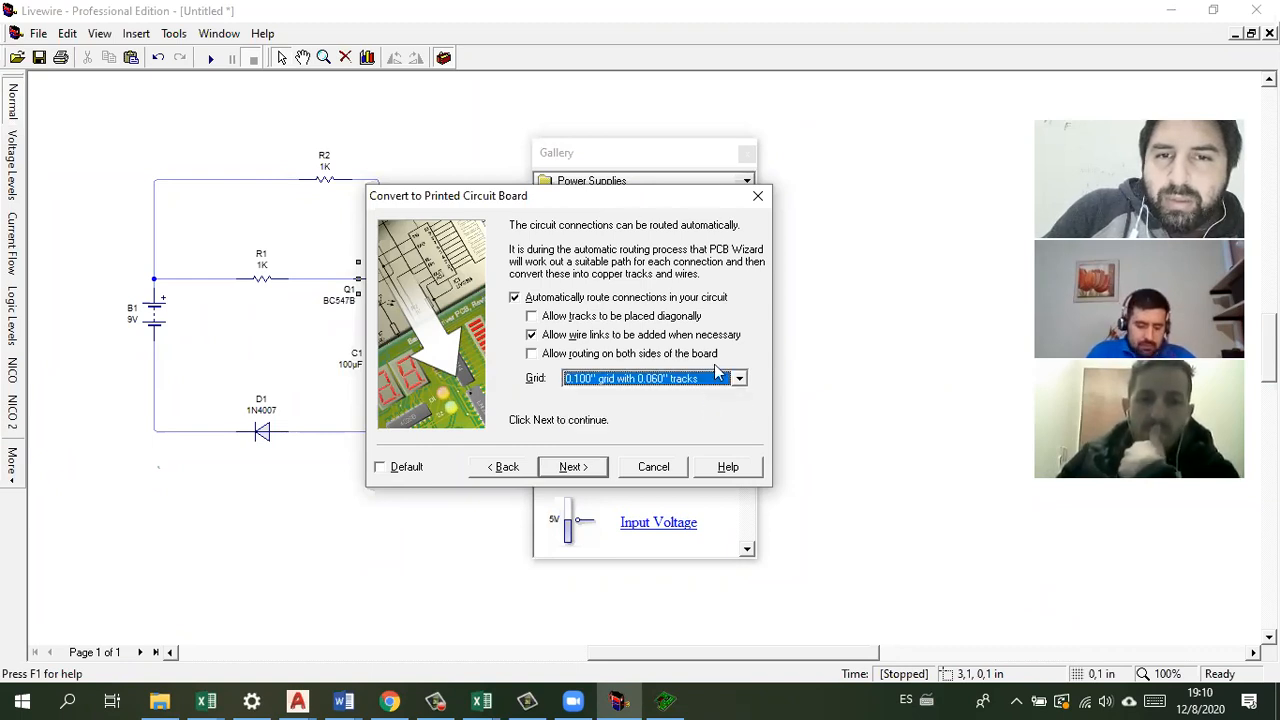
click(575, 470)
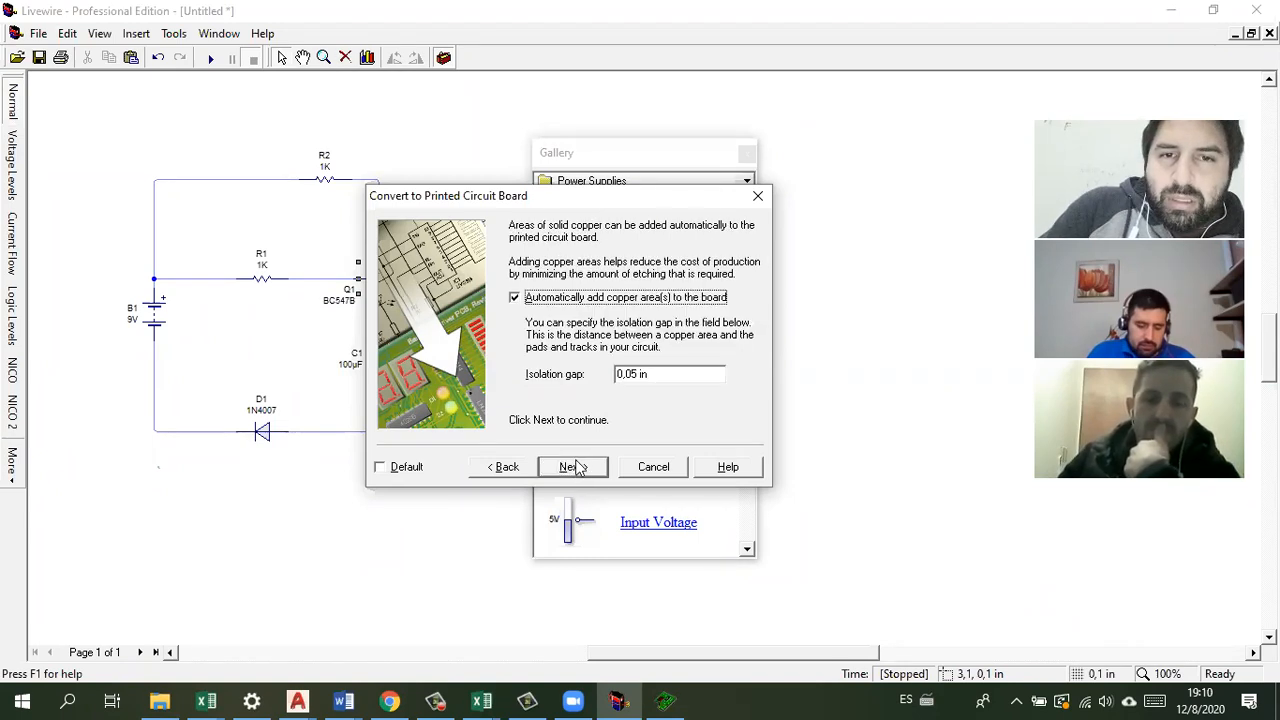
Step: Return to the routing options, review the grid and track width choices, keep 0.100" grid with 0.060" tracks, and continue
click(507, 468)
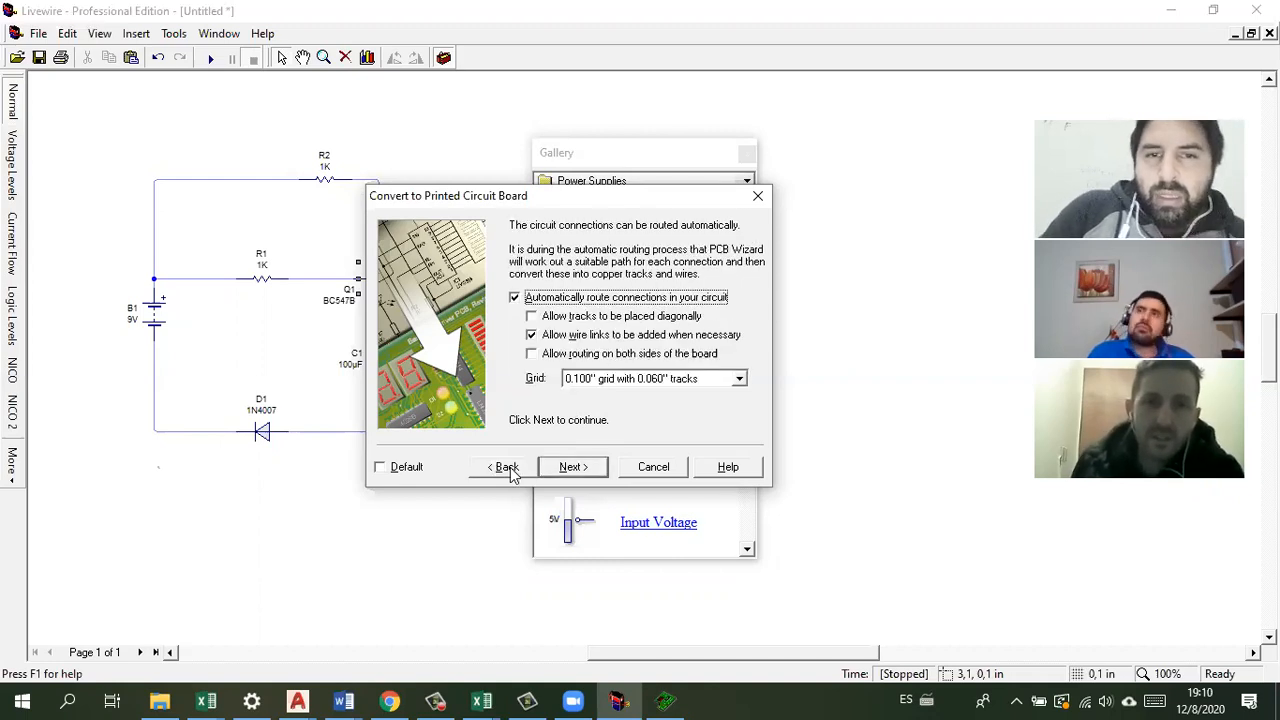
click(739, 380)
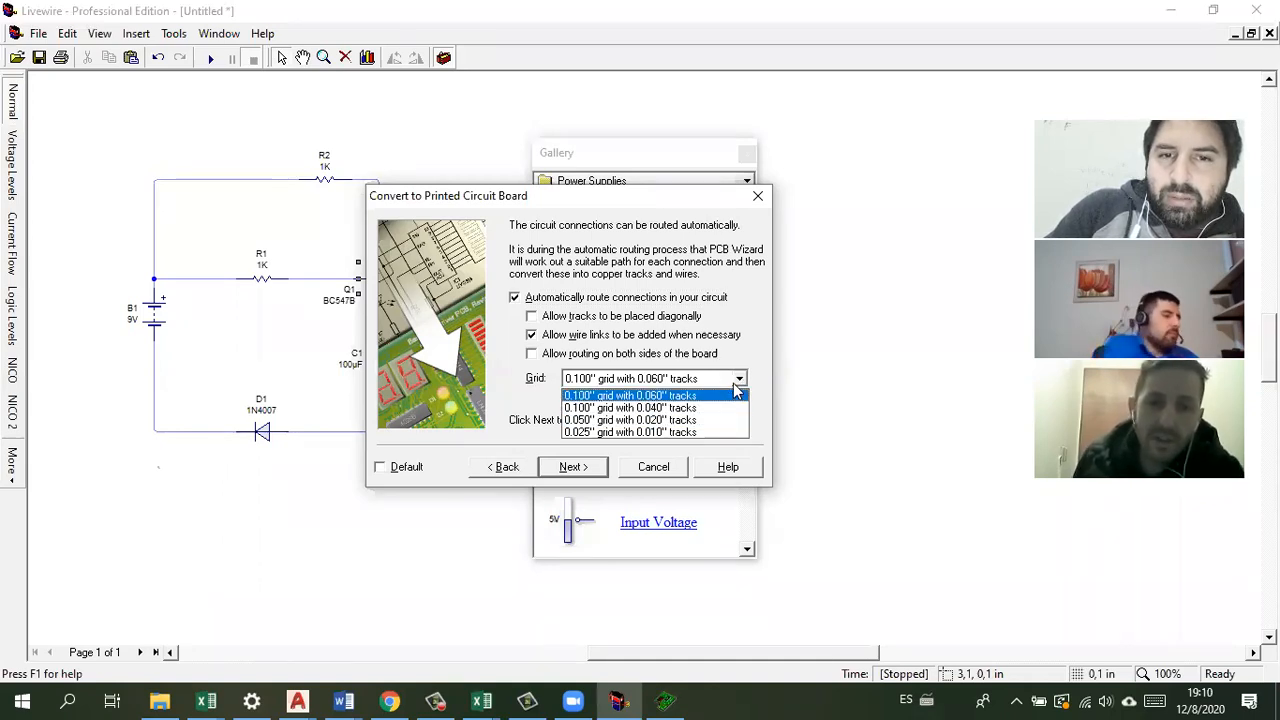
click(739, 381)
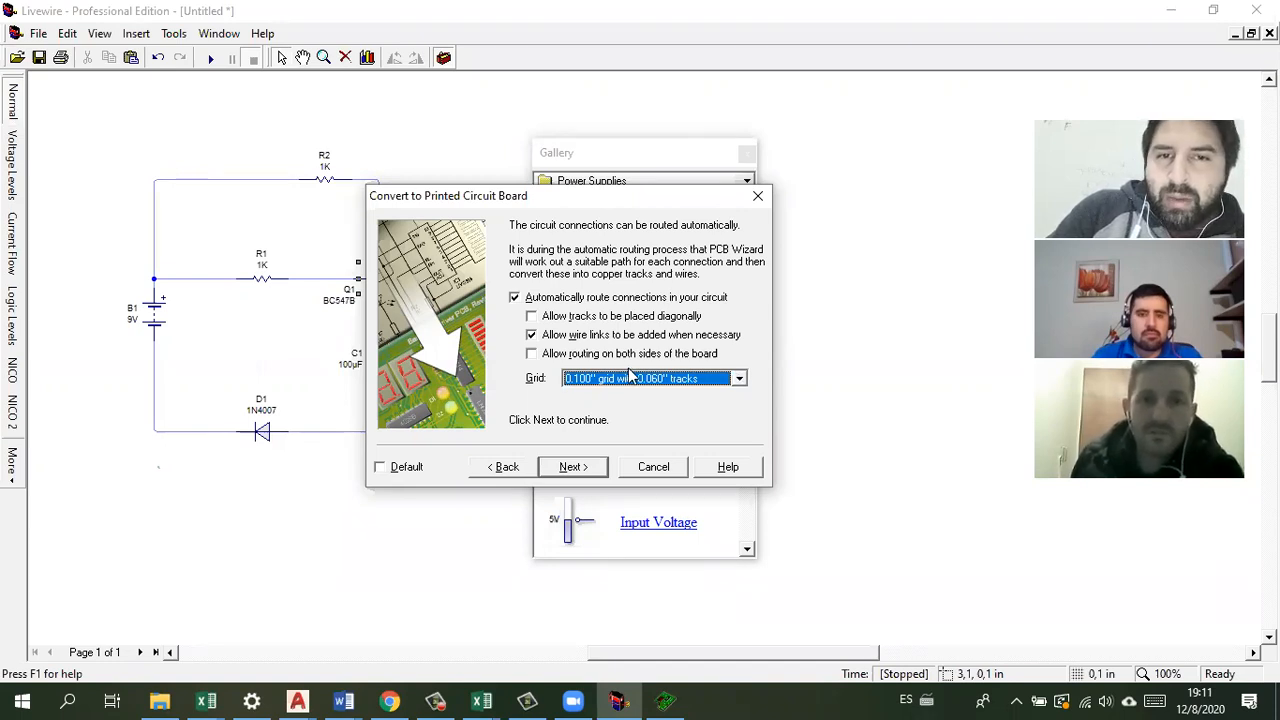
click(587, 476)
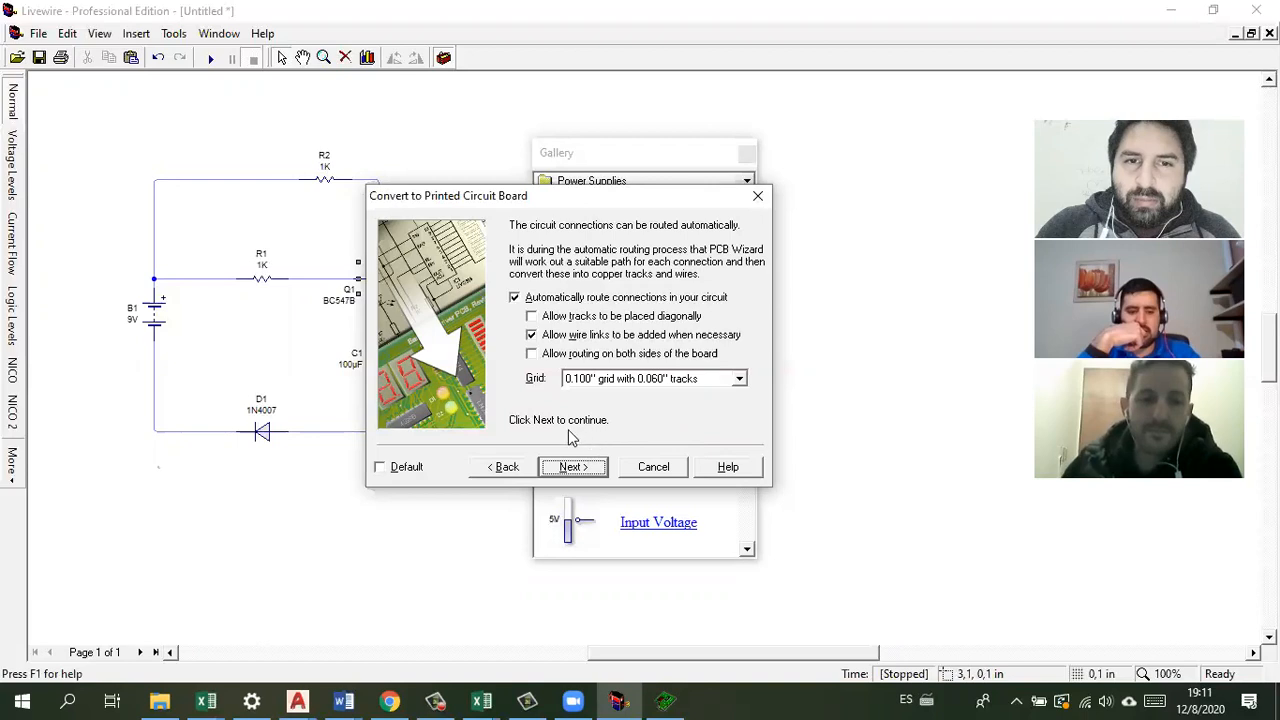
click(739, 380)
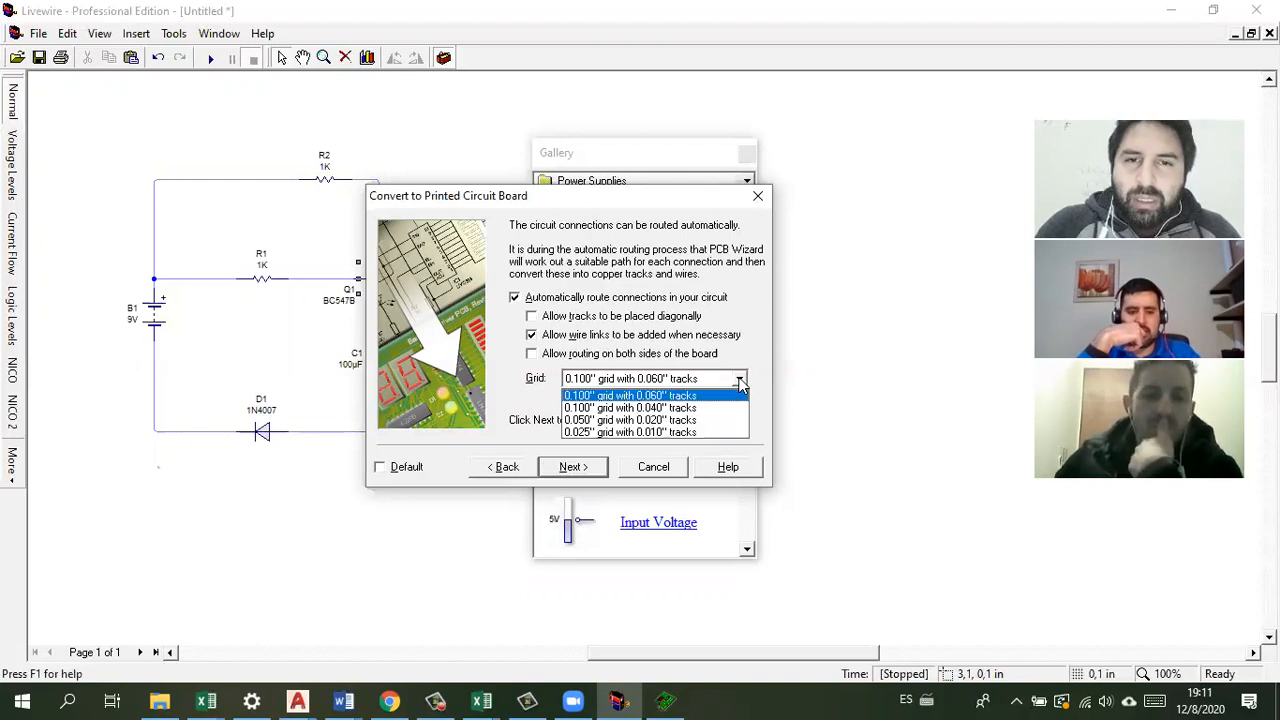
click(739, 380)
click(739, 380)
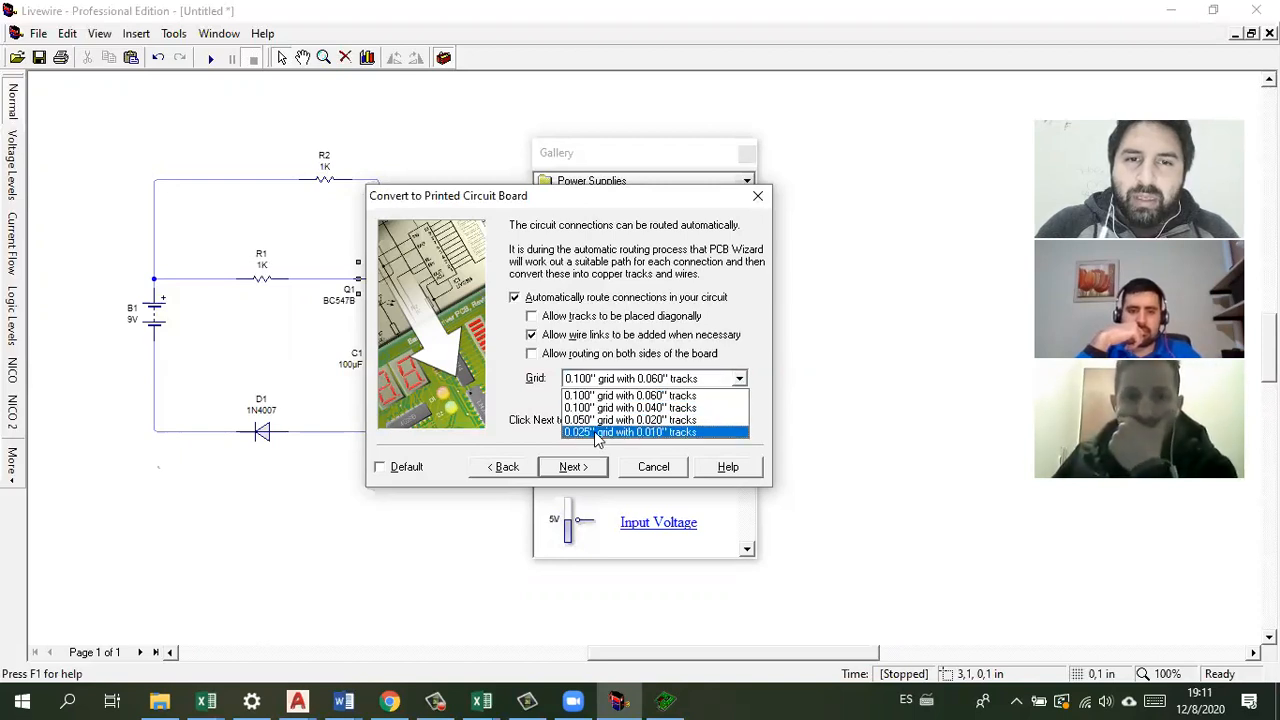
click(603, 395)
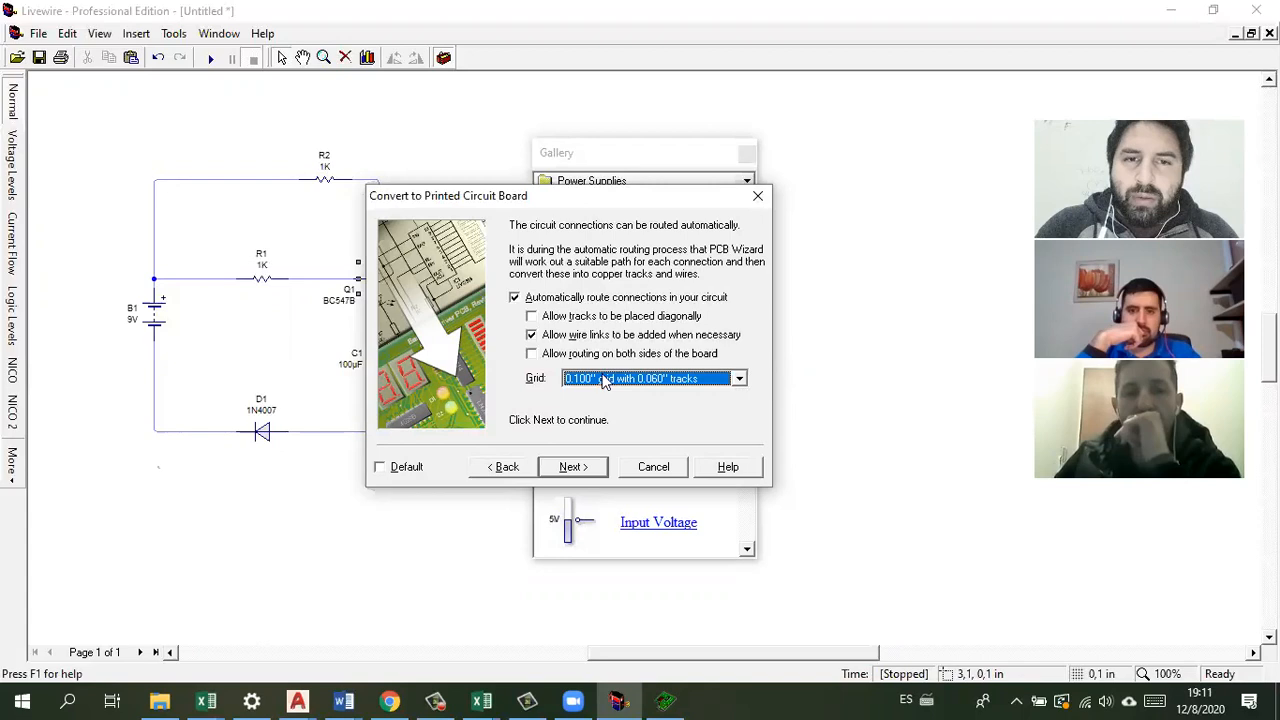
click(584, 468)
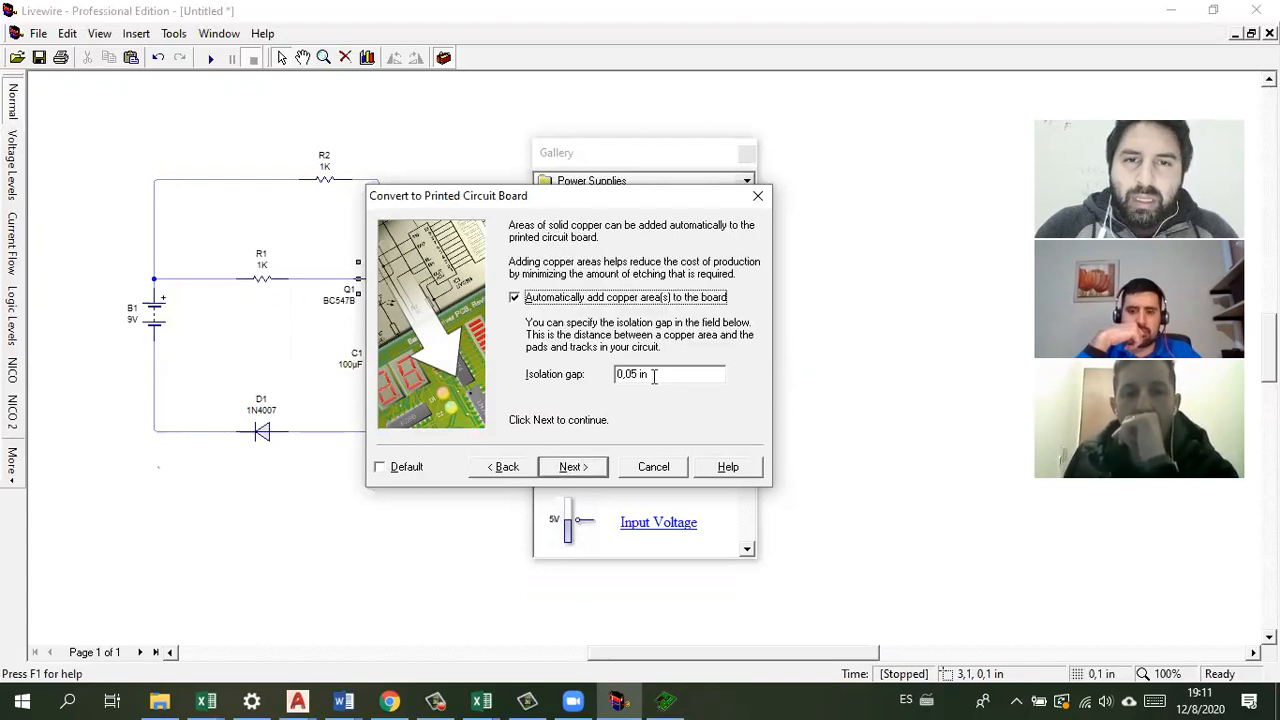
Step: Accept automatic copper areas with a 0,05 in isolation gap, convert the circuit, and acknowledge the routing result in PCB Wizard
click(585, 469)
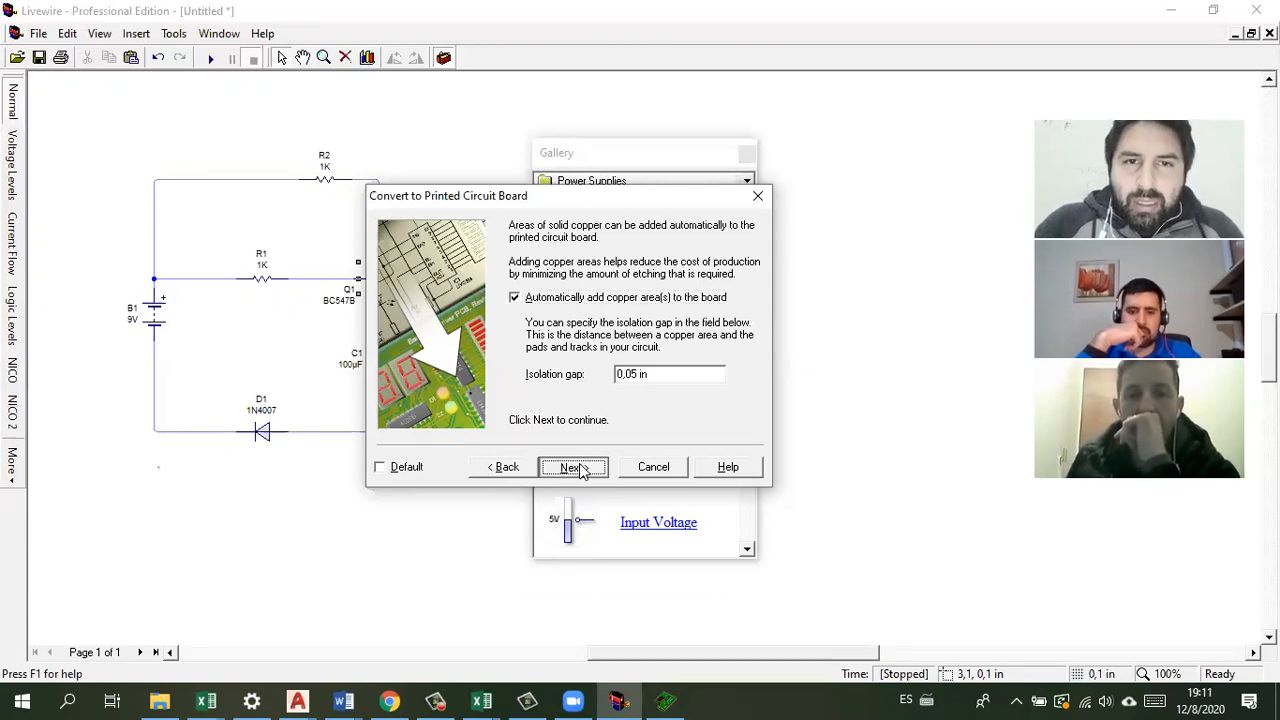
click(586, 469)
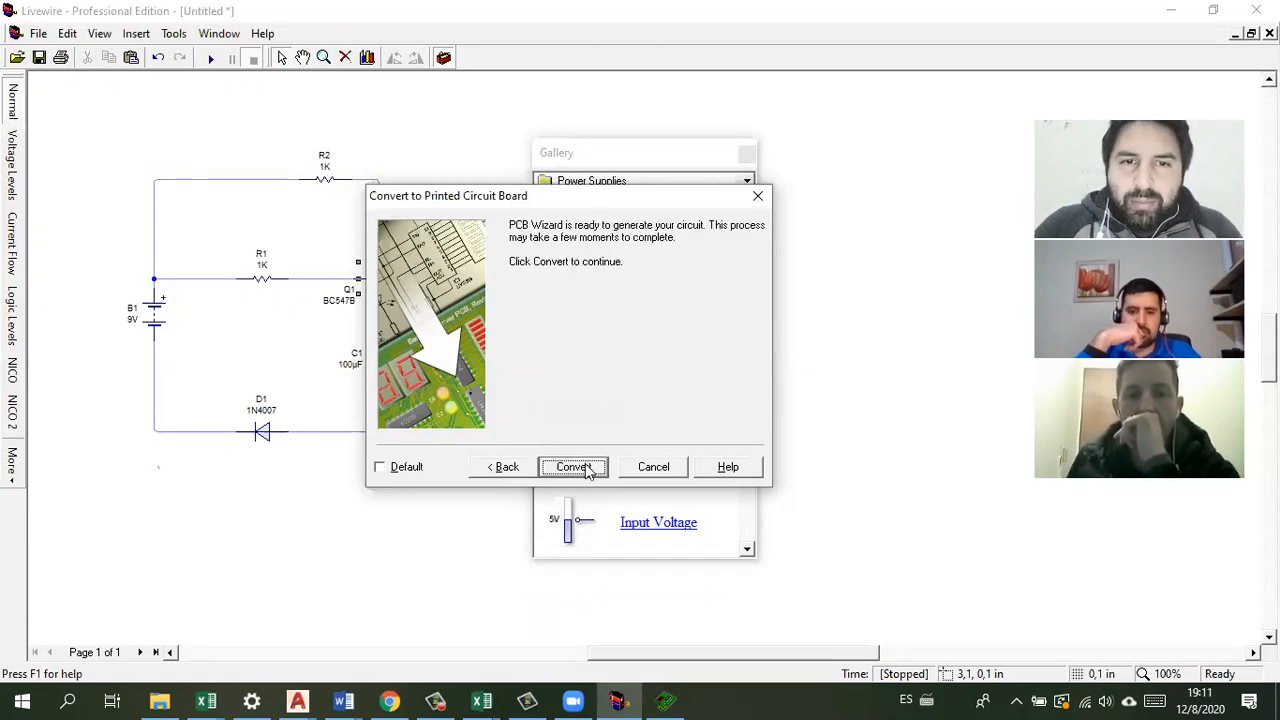
click(556, 467)
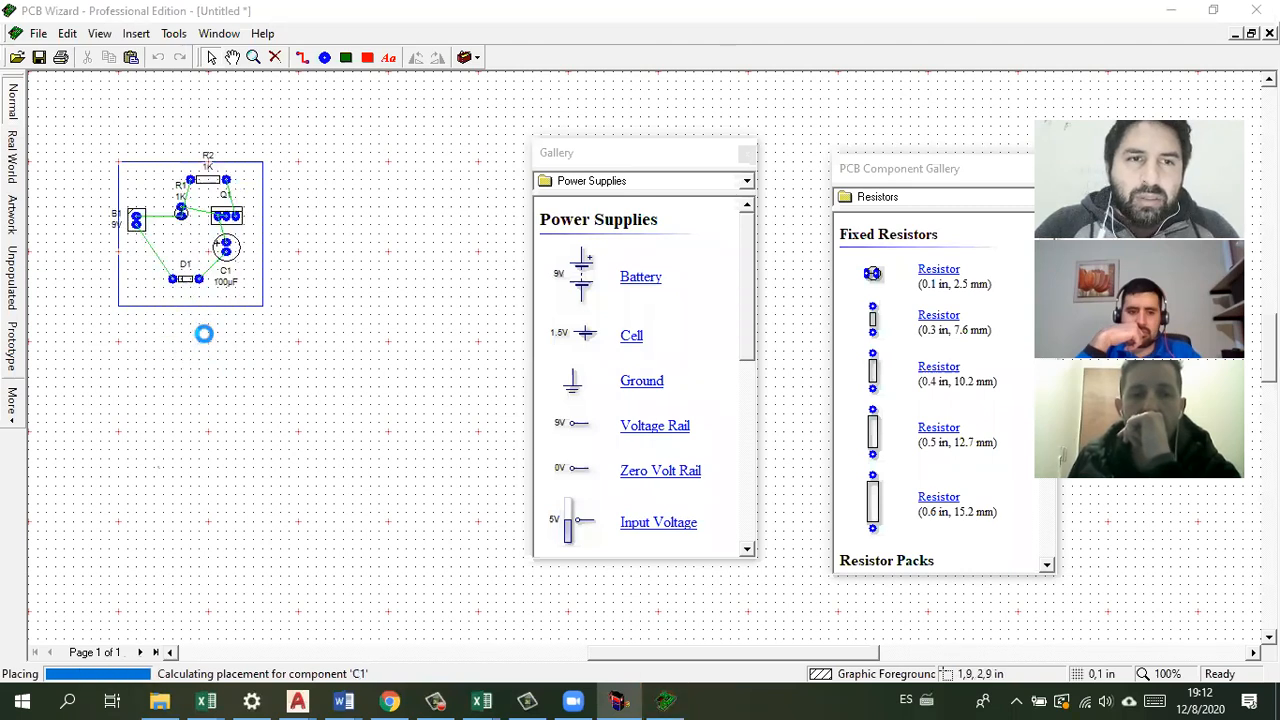
click(687, 156)
click(664, 700)
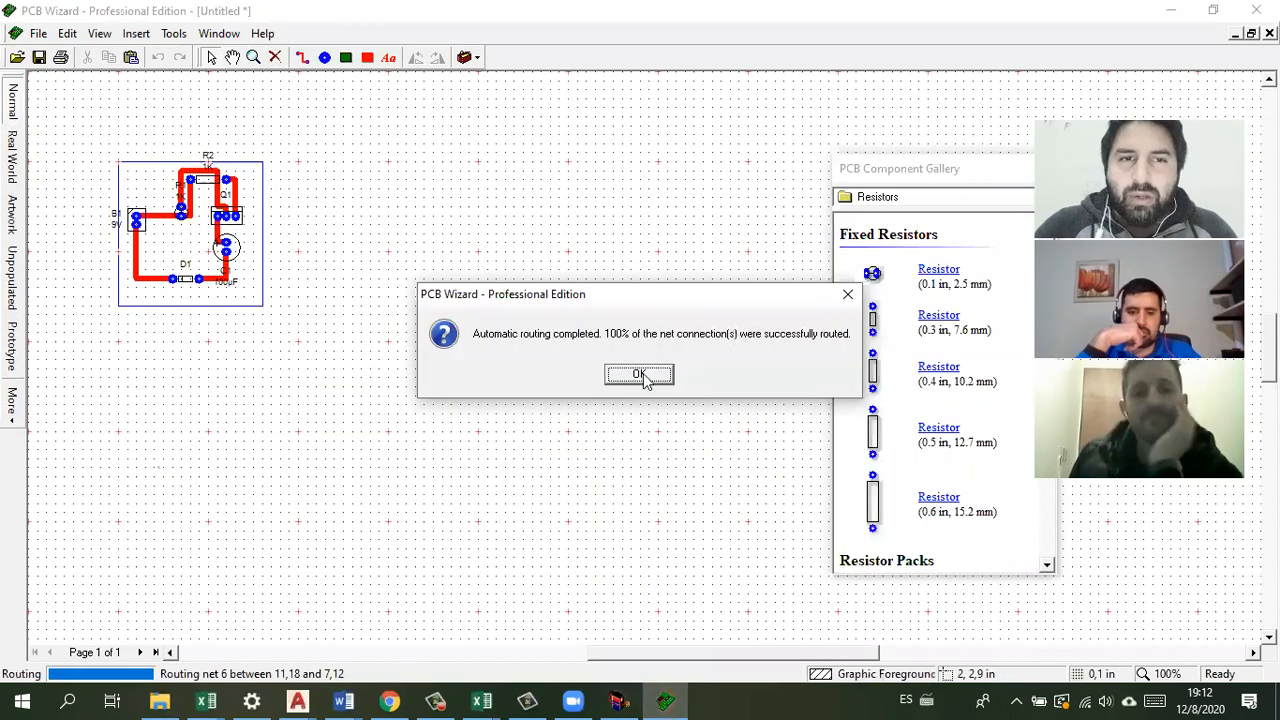
click(648, 374)
Step: Examine the routed board closely in the Normal and Real World views, including the extent of its copper area
scroll(178, 227, up, 1)
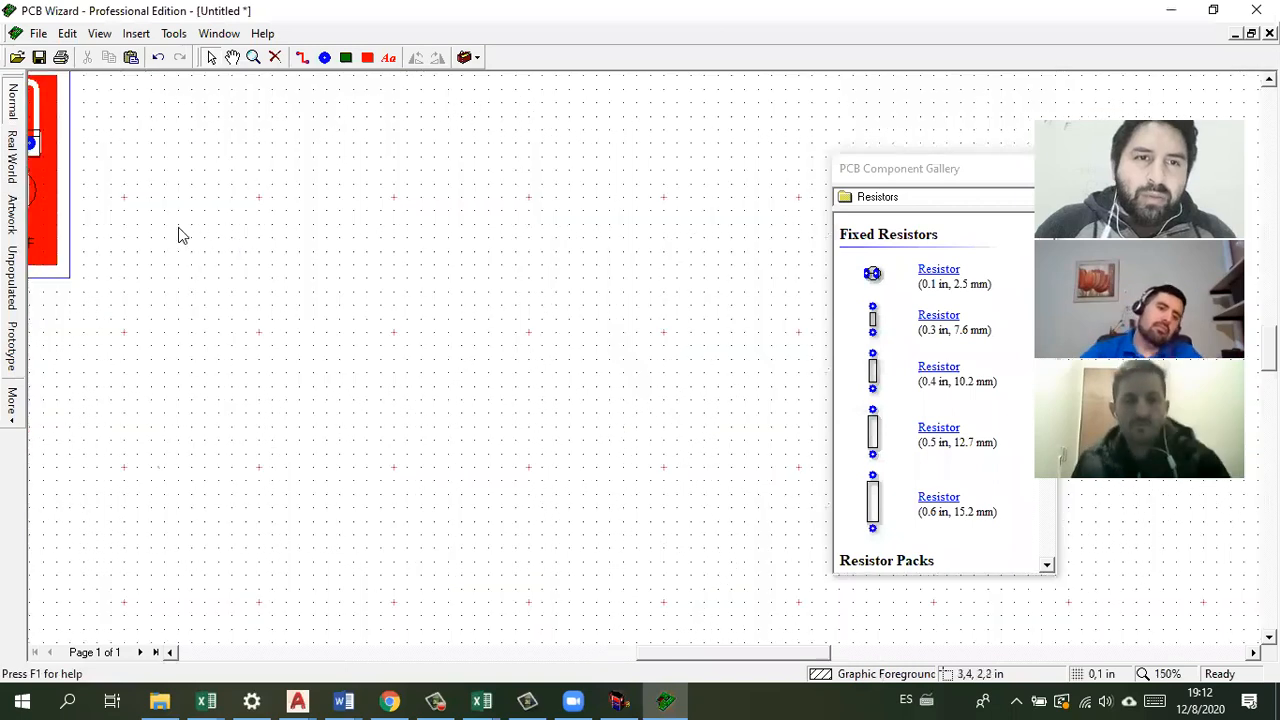
scroll(251, 343, up, 1)
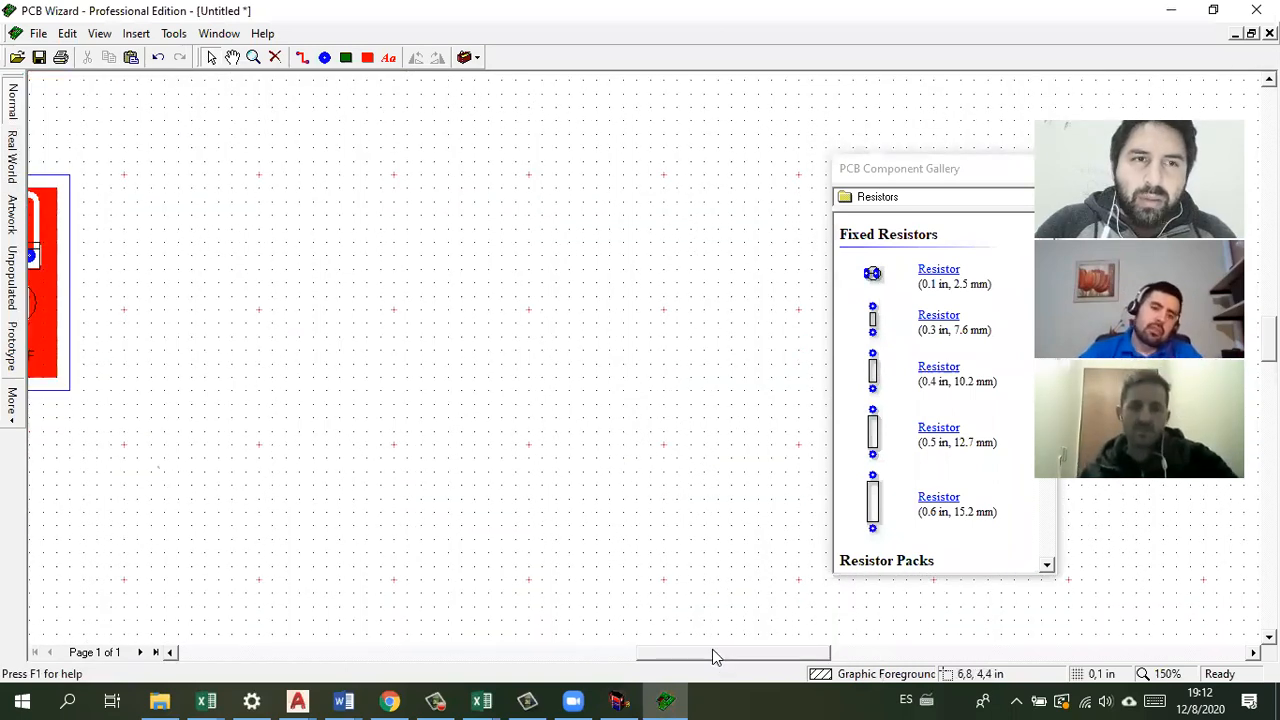
drag(716, 656, 628, 583)
scroll(727, 283, up, 5)
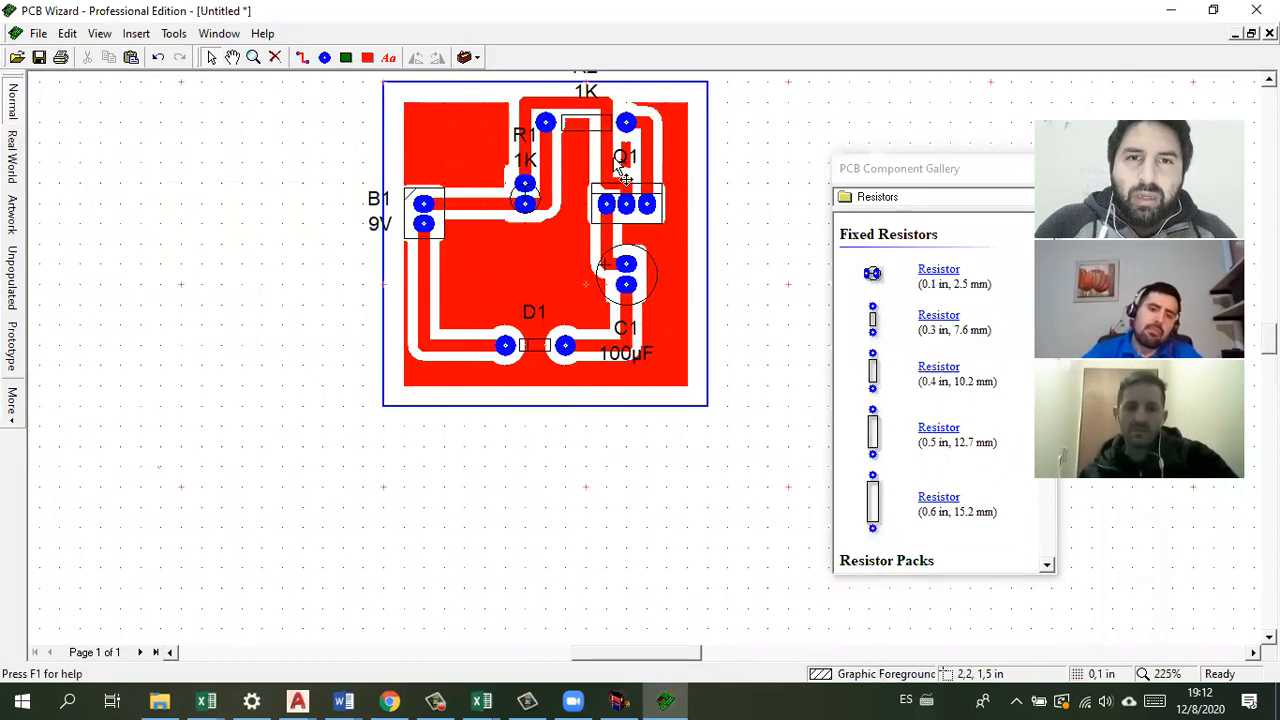
scroll(592, 197, down, 2)
scroll(592, 188, up, 1)
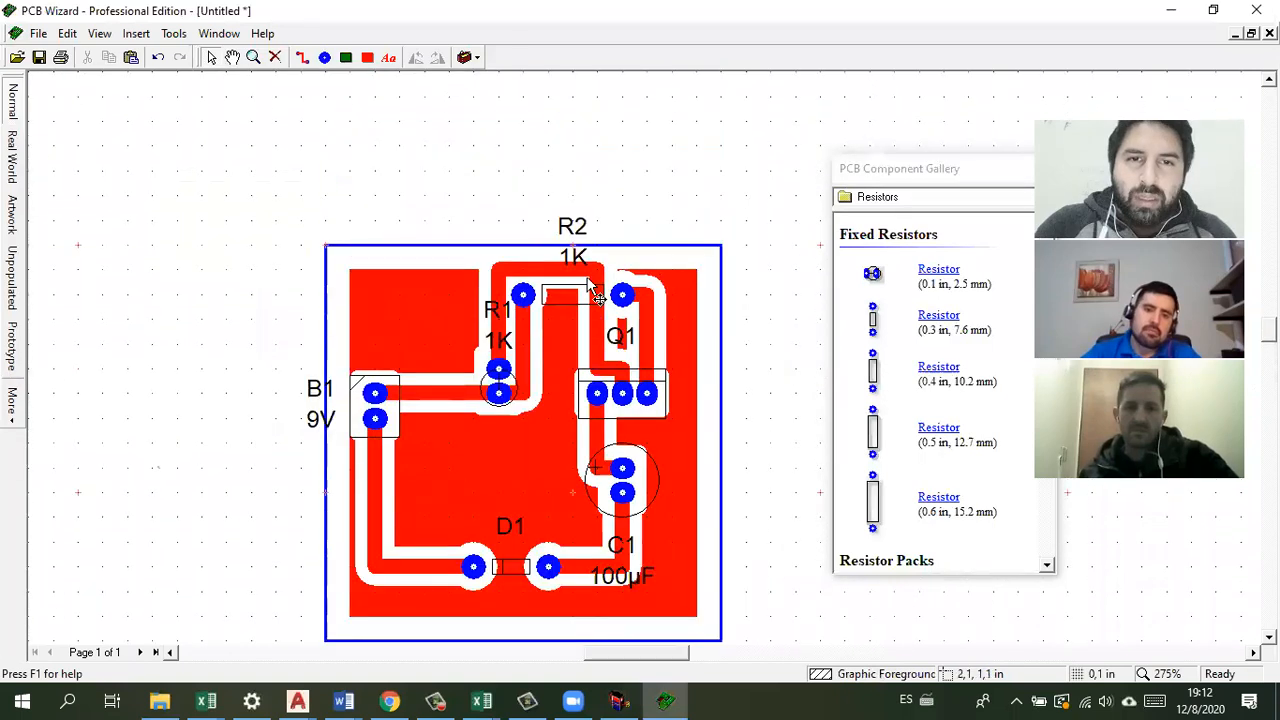
scroll(586, 278, up, 1)
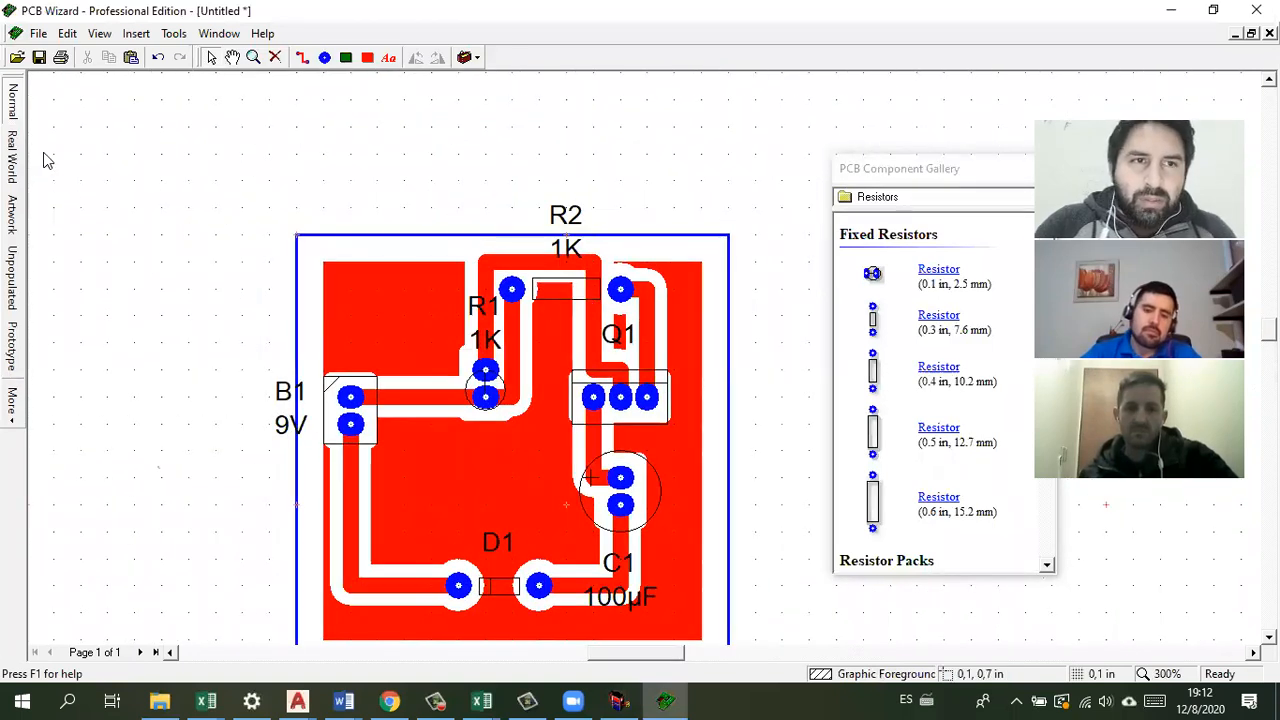
click(17, 157)
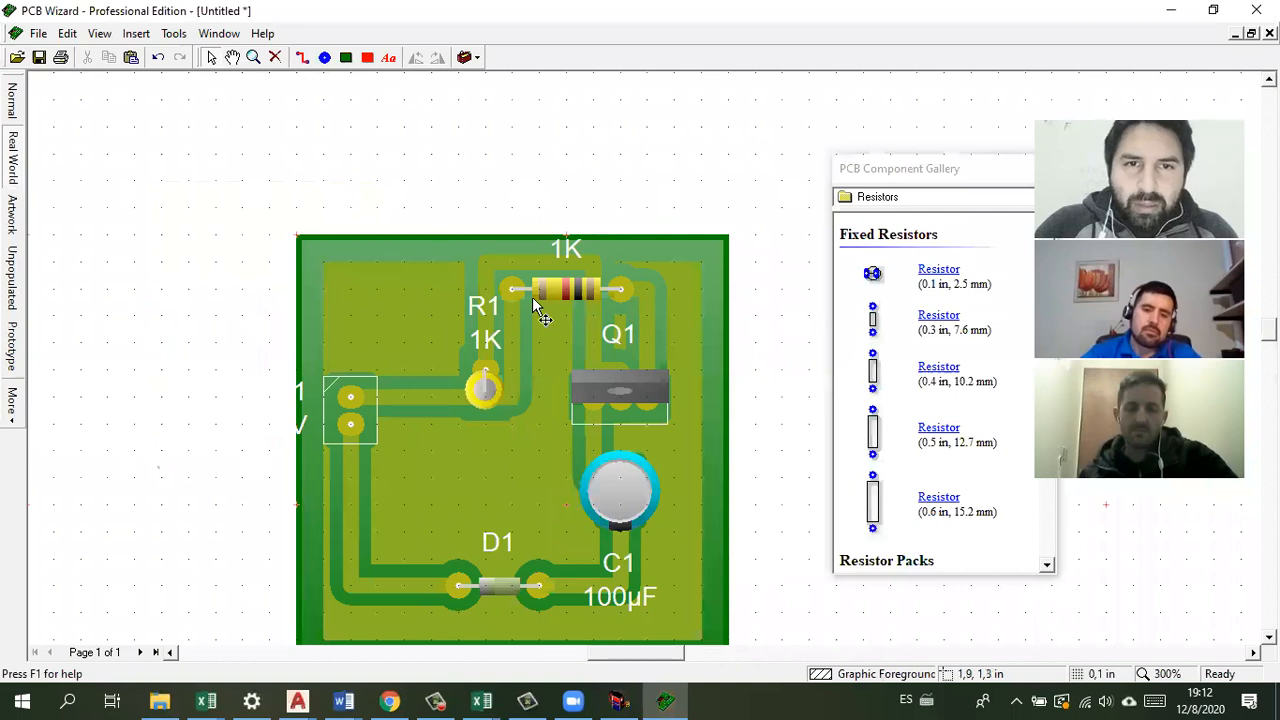
click(13, 100)
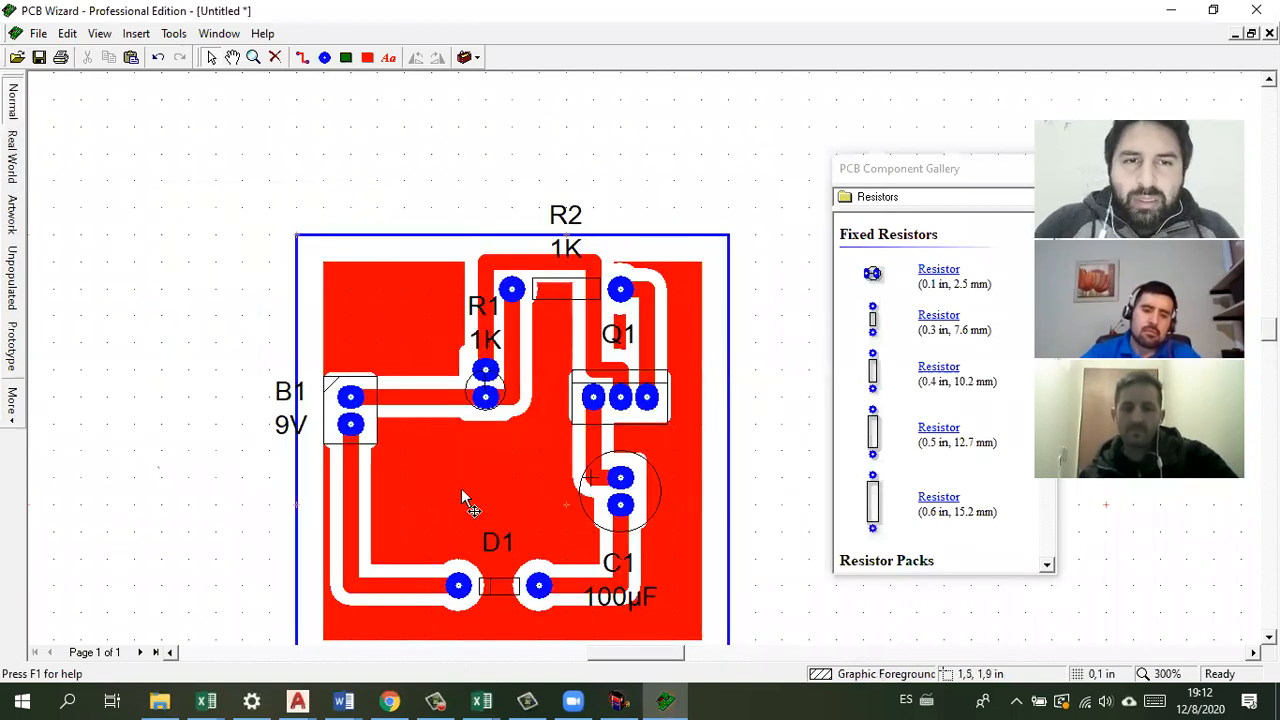
click(370, 297)
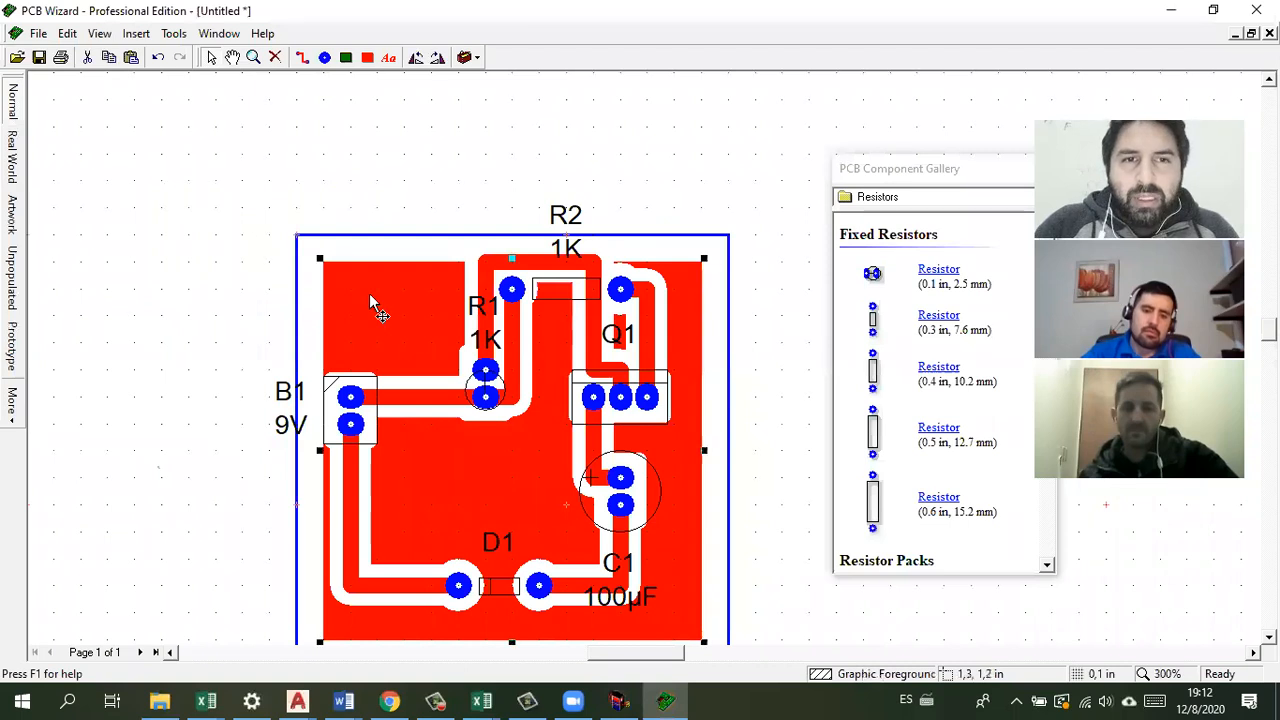
click(465, 214)
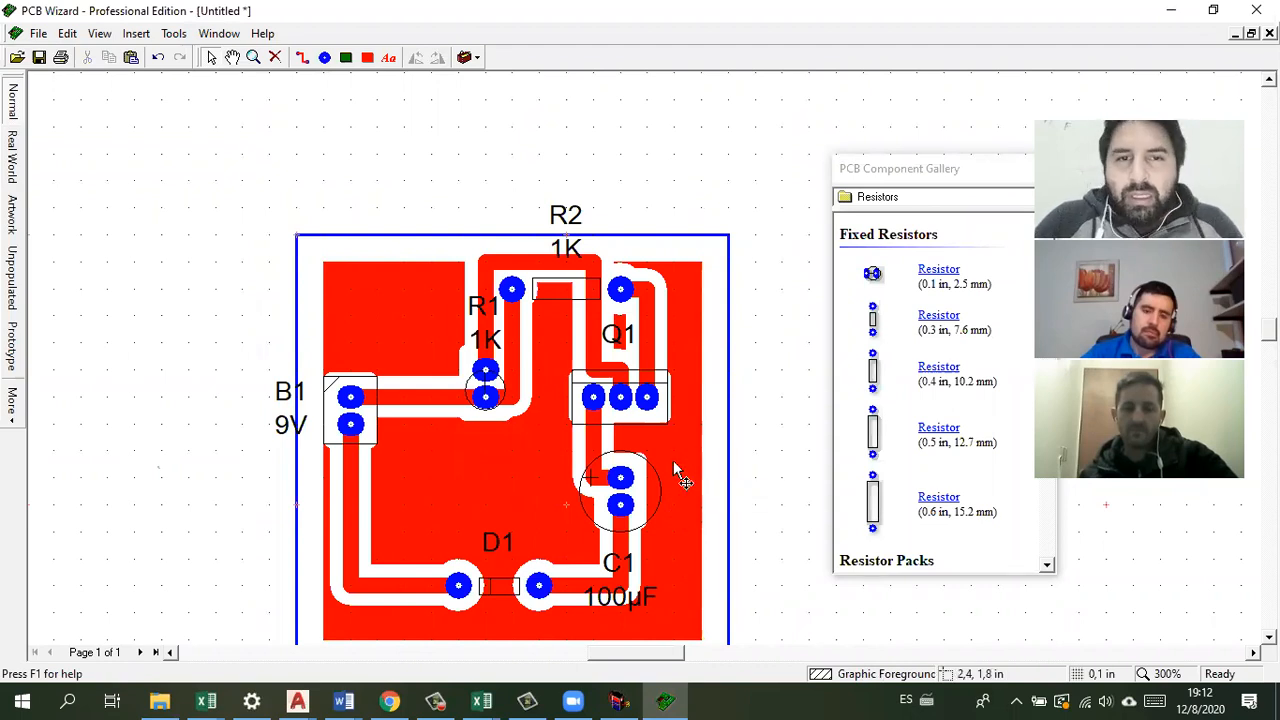
scroll(675, 458, down, 2)
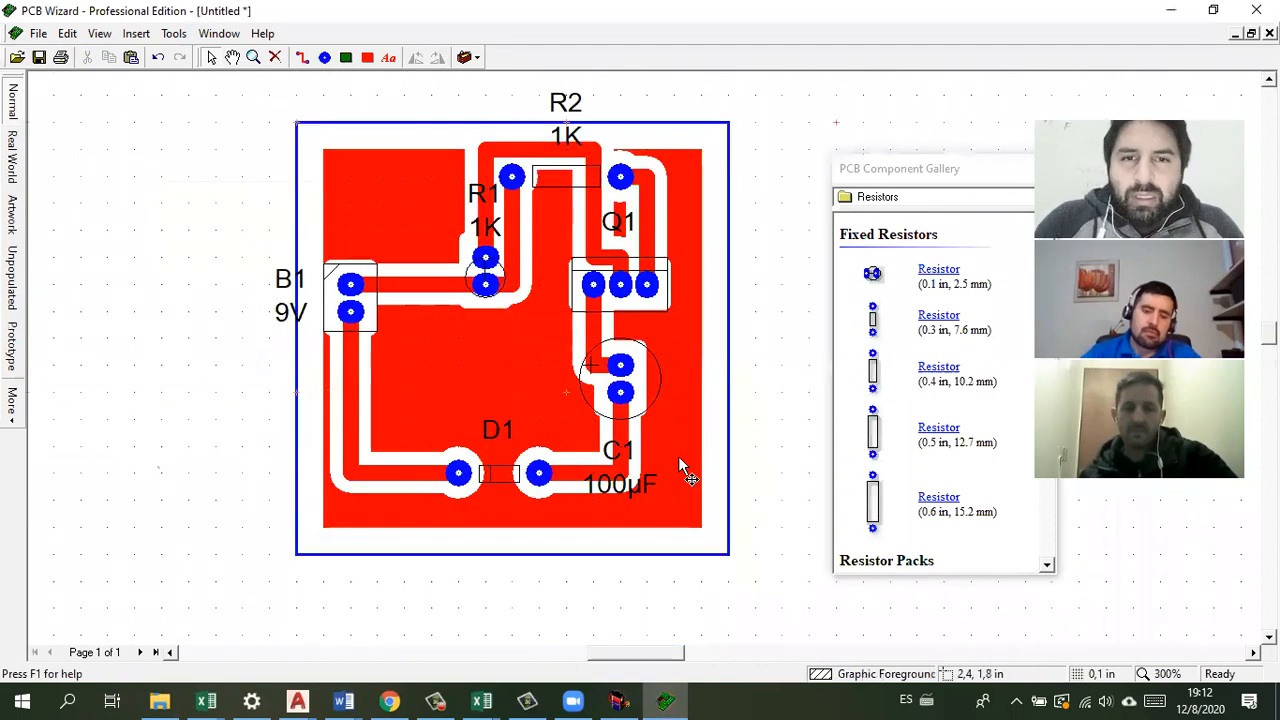
Step: Delete the copper area from the board and check the bare tracks in the Real World view
click(478, 379)
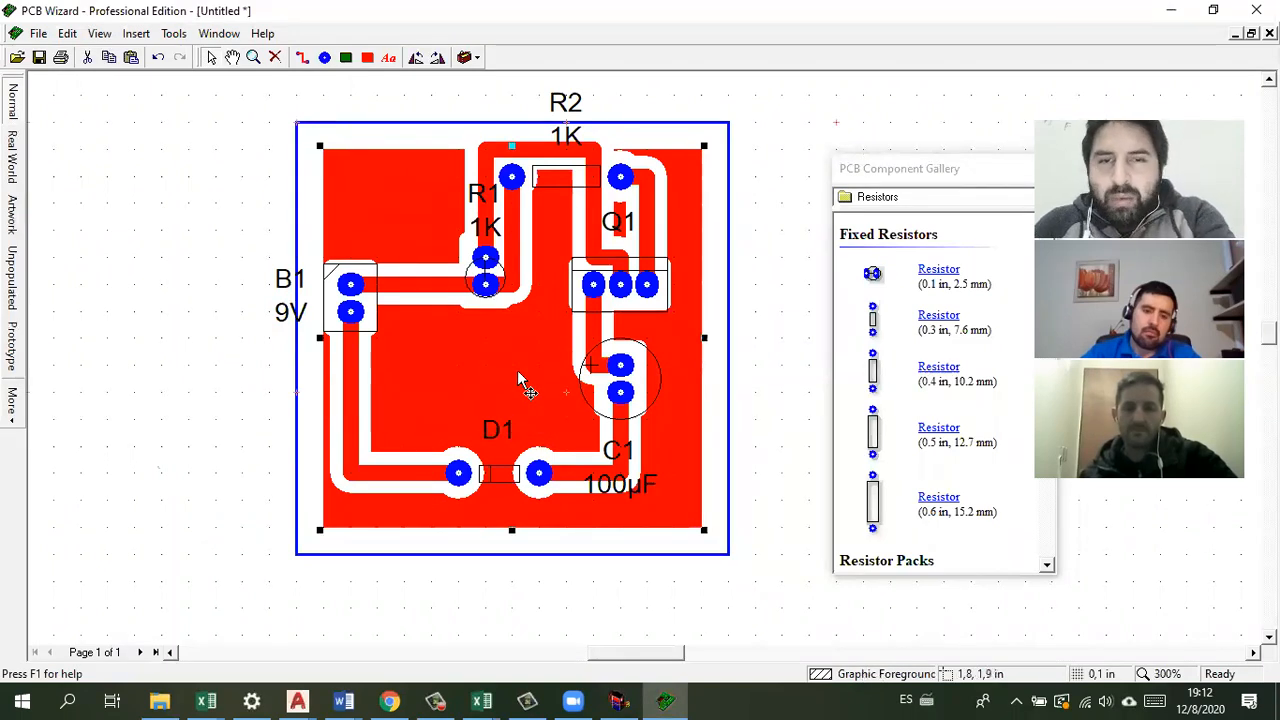
key(Delete)
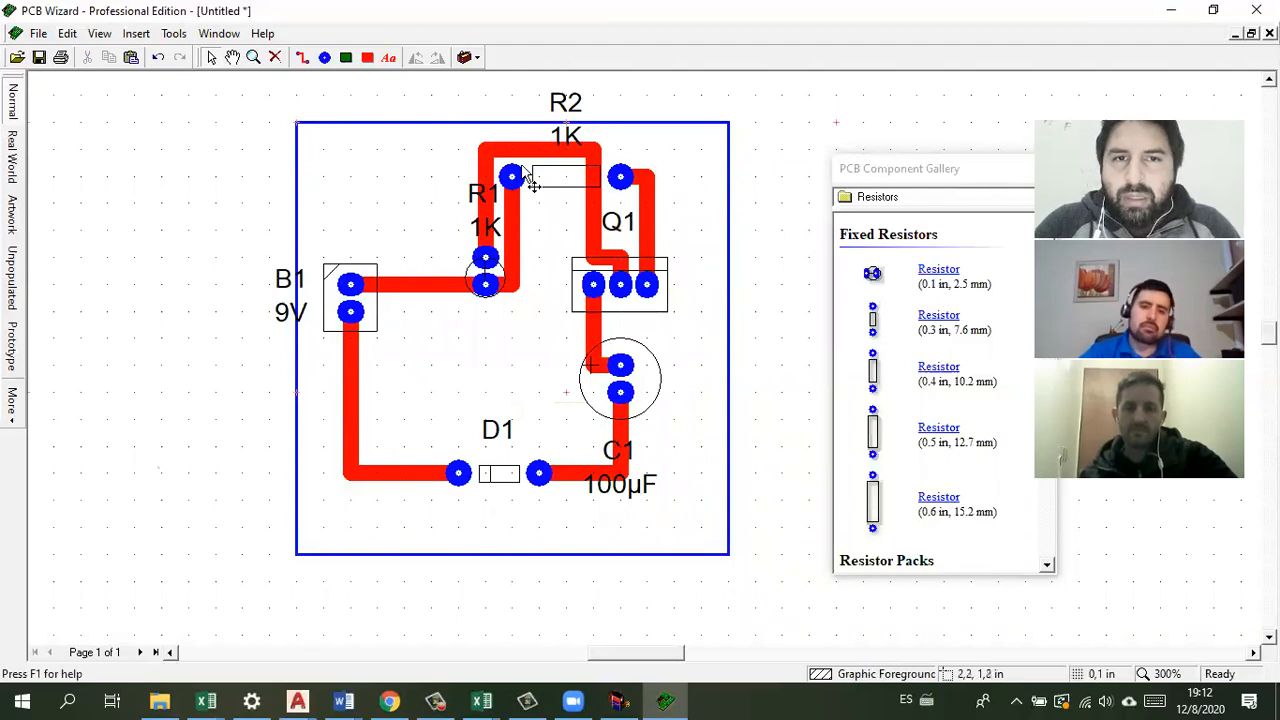
click(12, 157)
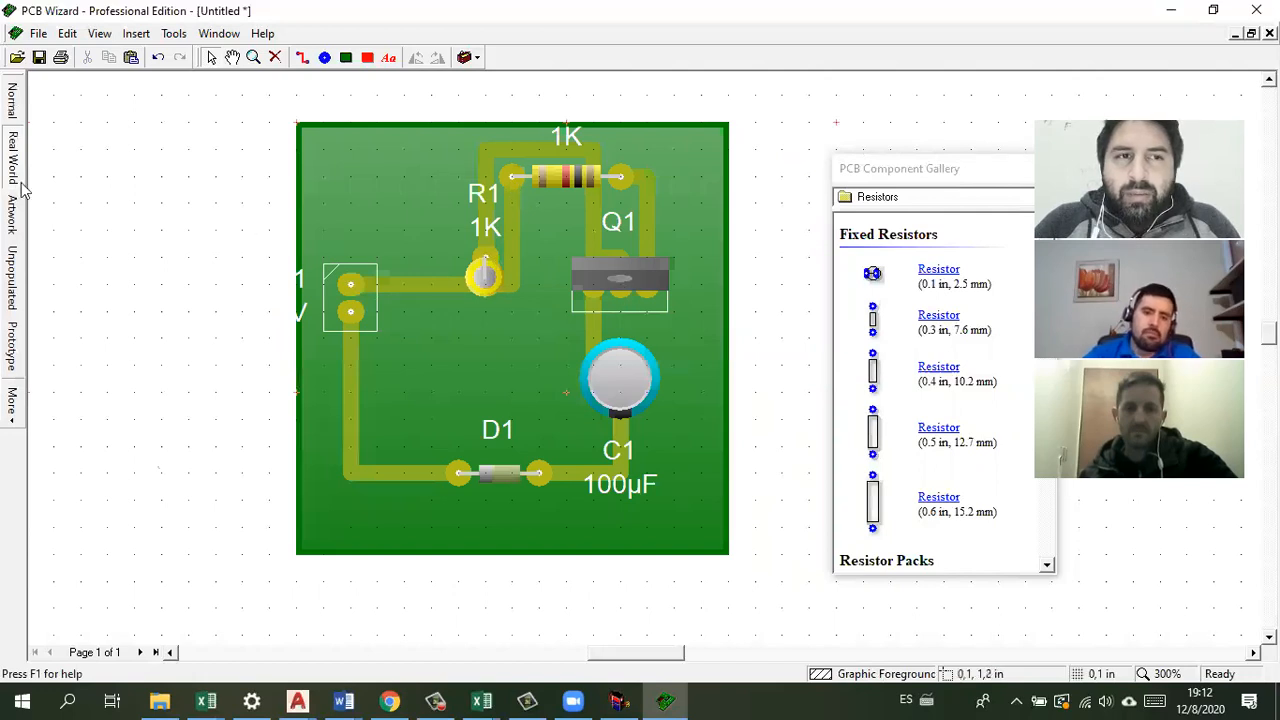
click(10, 106)
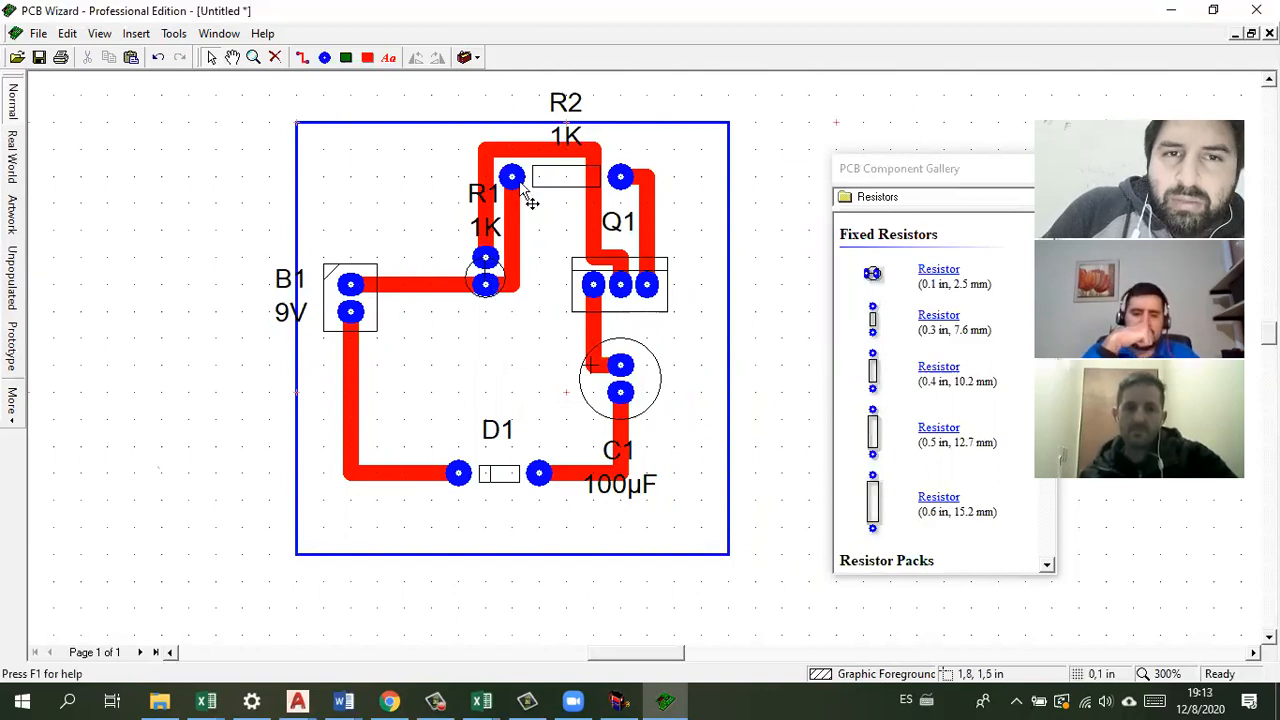
Step: Undo the copper area deletion and compare the board in the Real World and Normal views
key(ctrl+z)
key(ctrl+z)
key(ctrl+y)
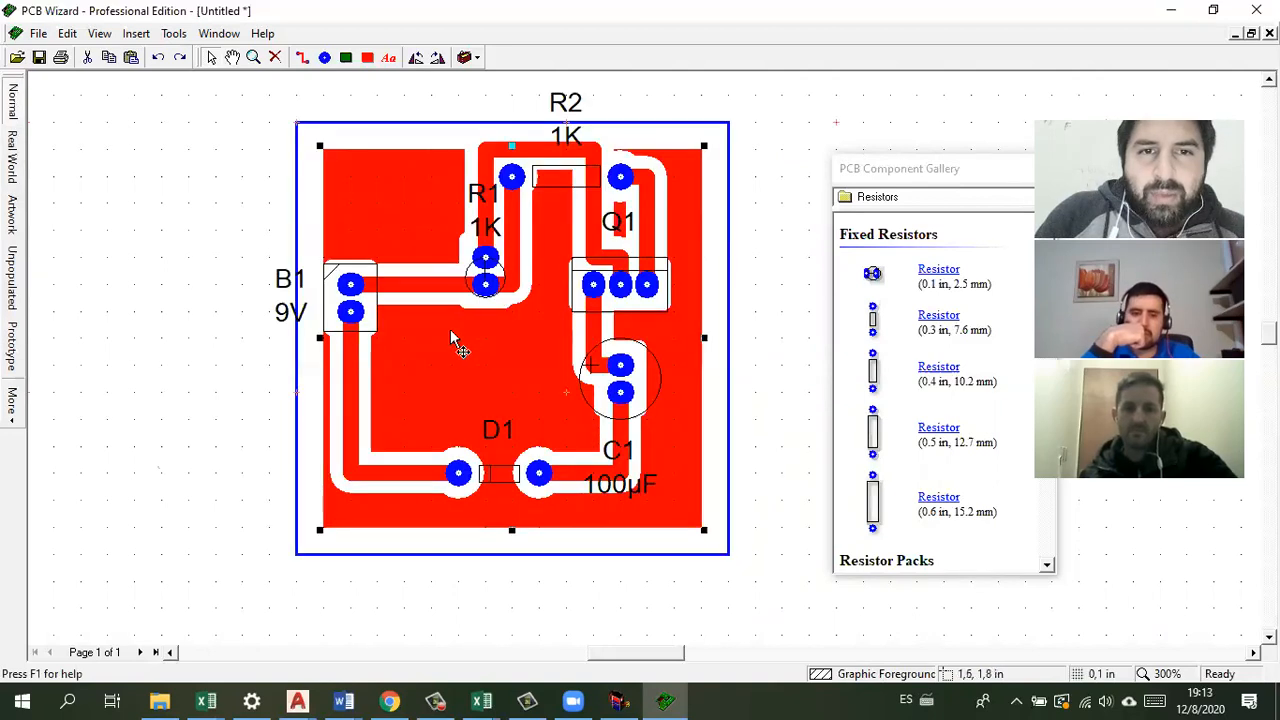
click(13, 157)
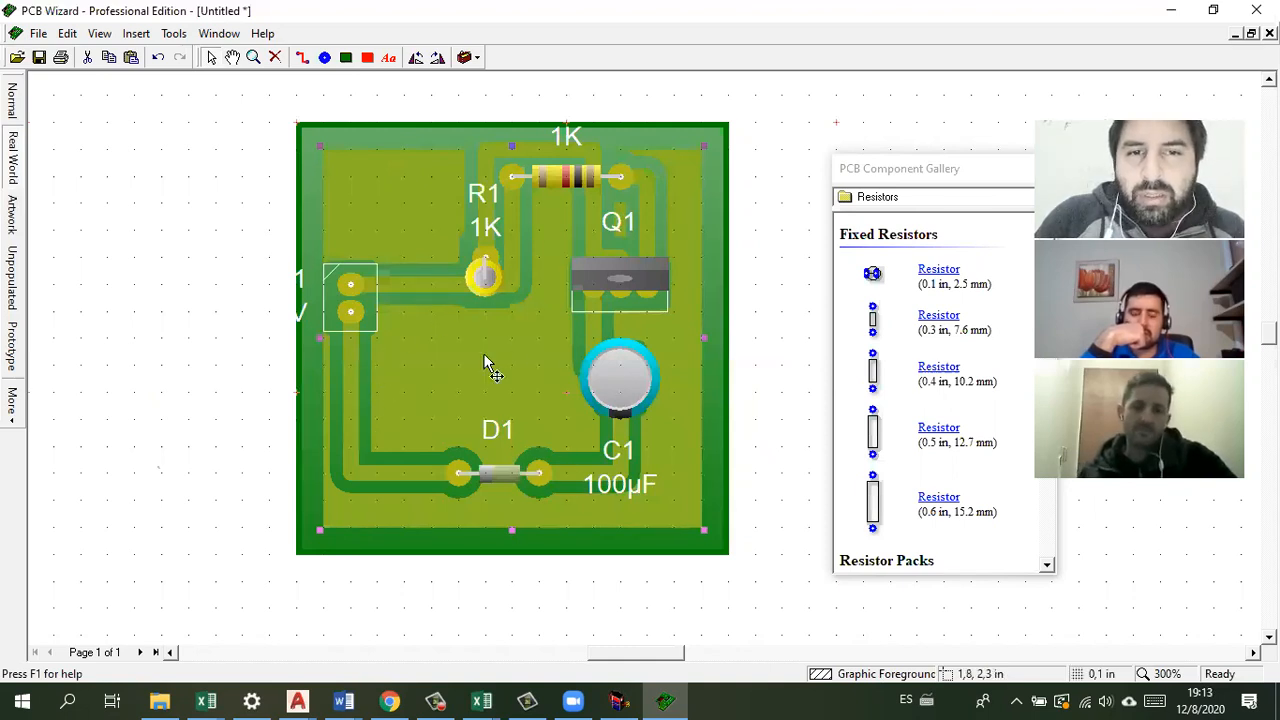
click(10, 108)
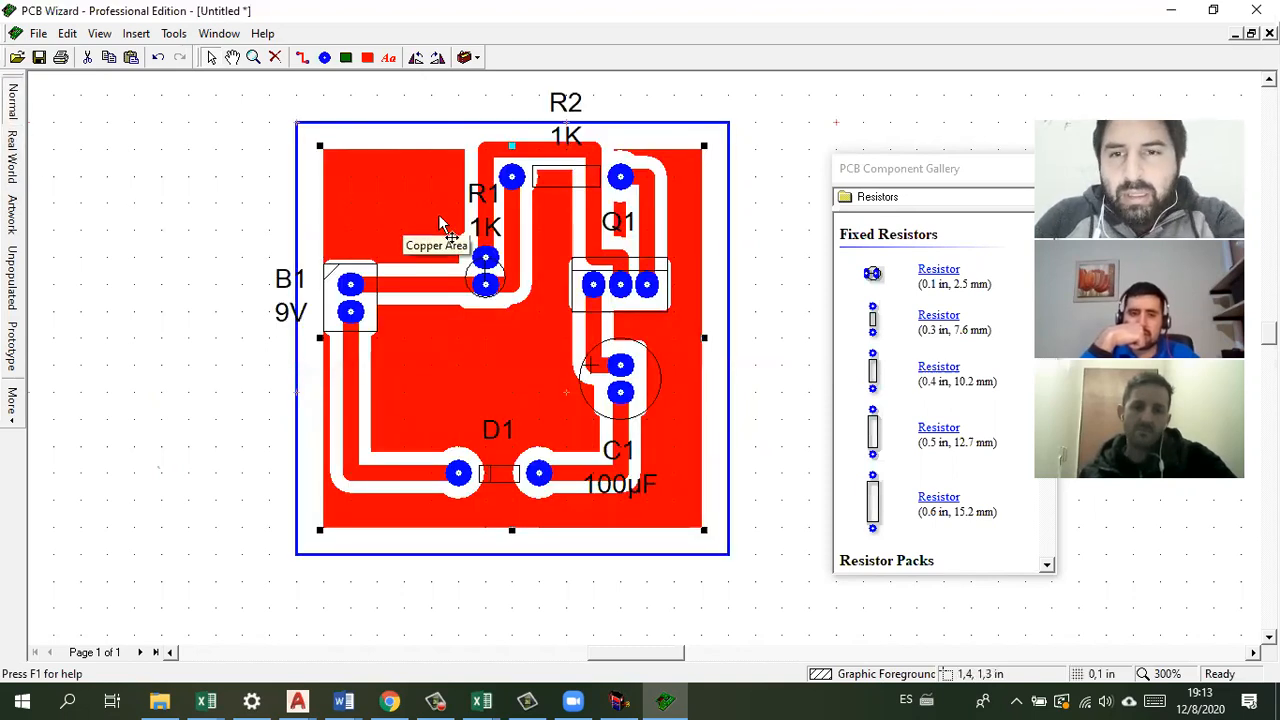
click(584, 691)
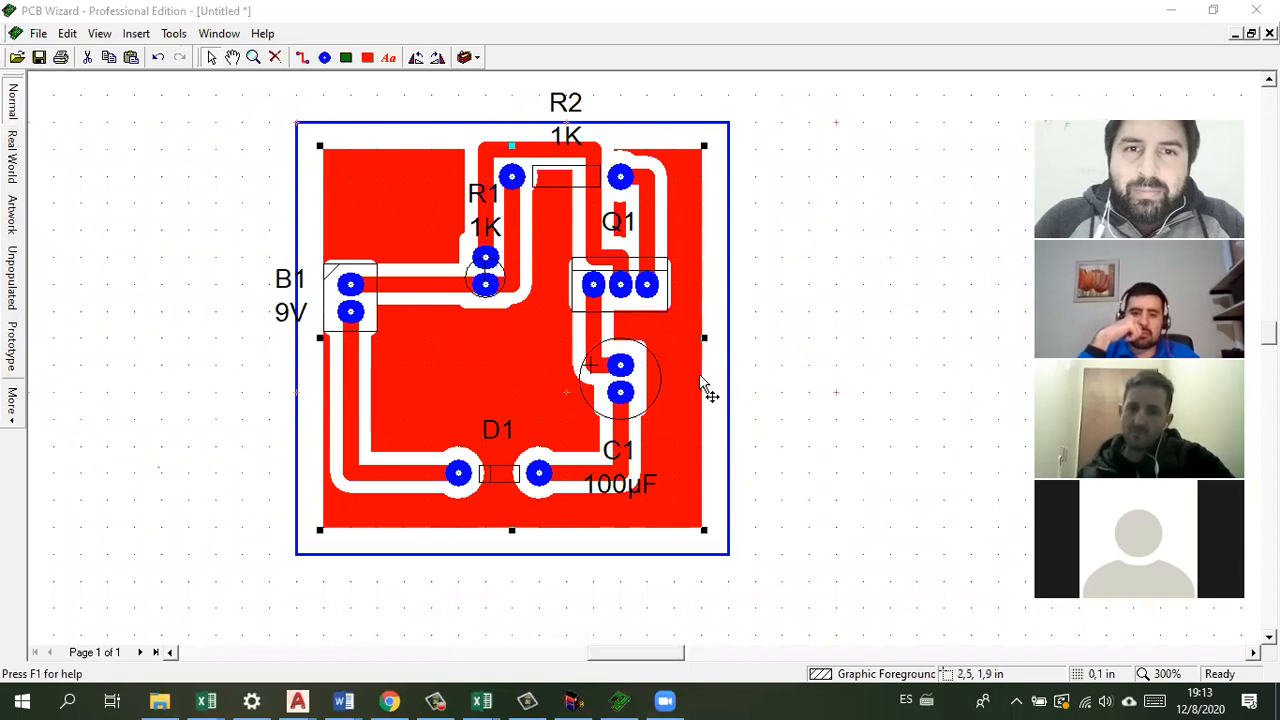
click(484, 364)
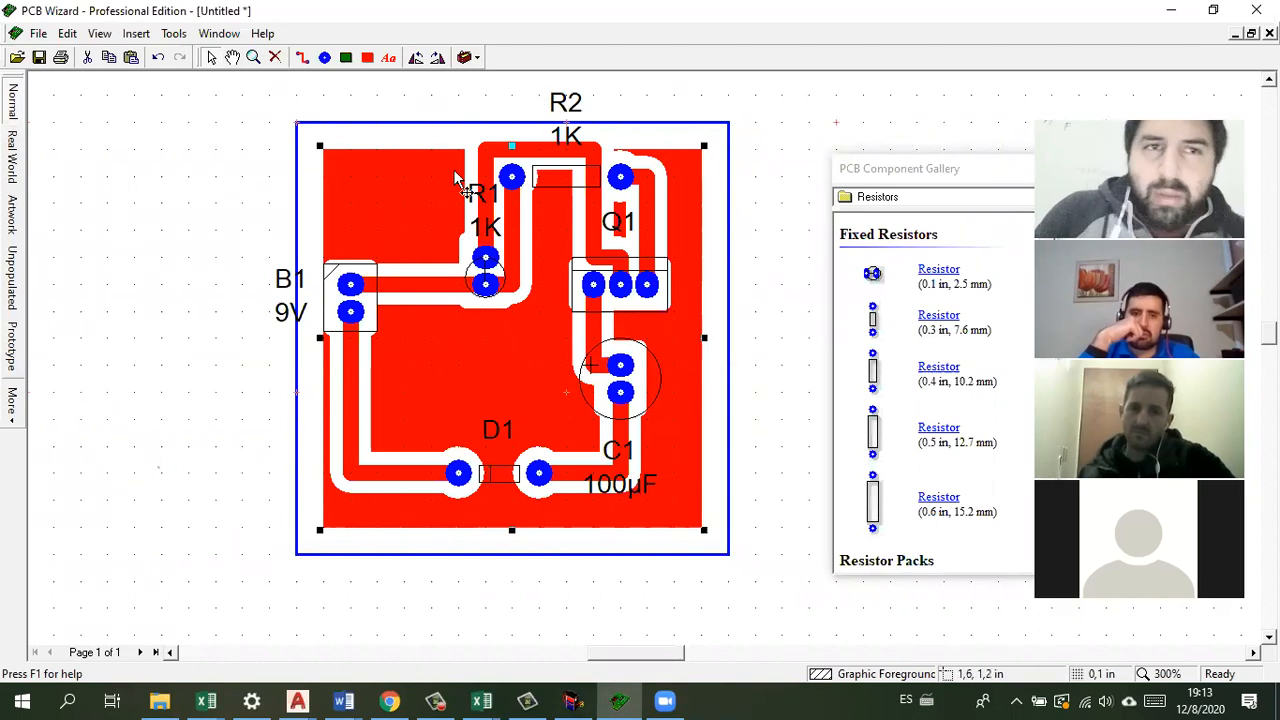
Step: Move resistor R2 to the board's upper-left corner above B1 and delete the copper area
click(533, 188)
drag(533, 186, 384, 172)
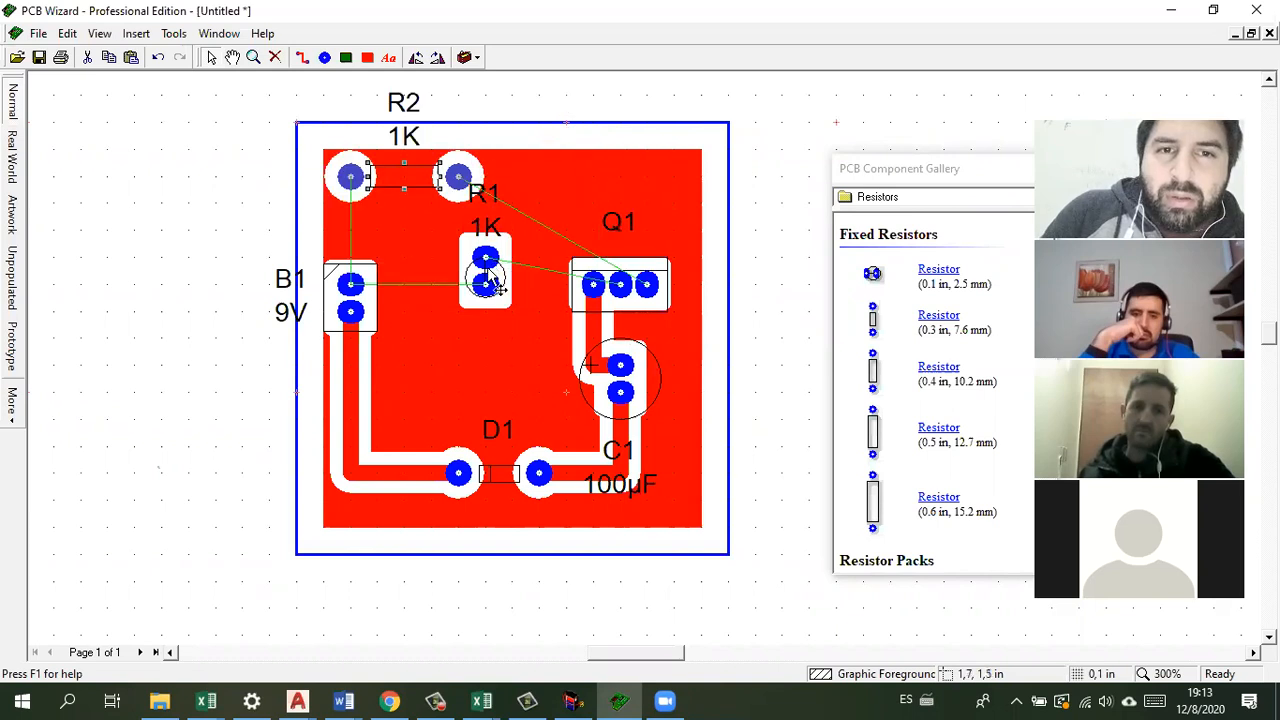
drag(510, 287, 472, 286)
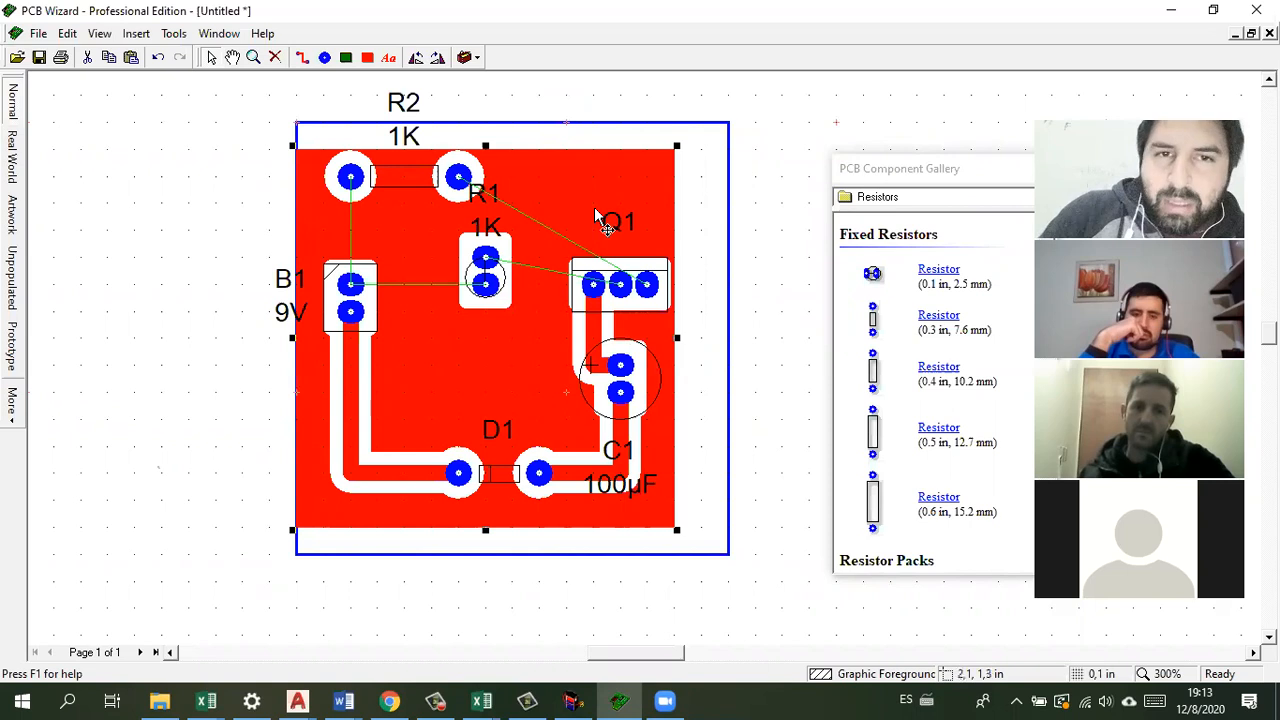
key(Delete)
Step: Move resistor R1 directly below R2 and transistor Q1 up and left, close beside R1
click(498, 274)
drag(503, 283, 422, 229)
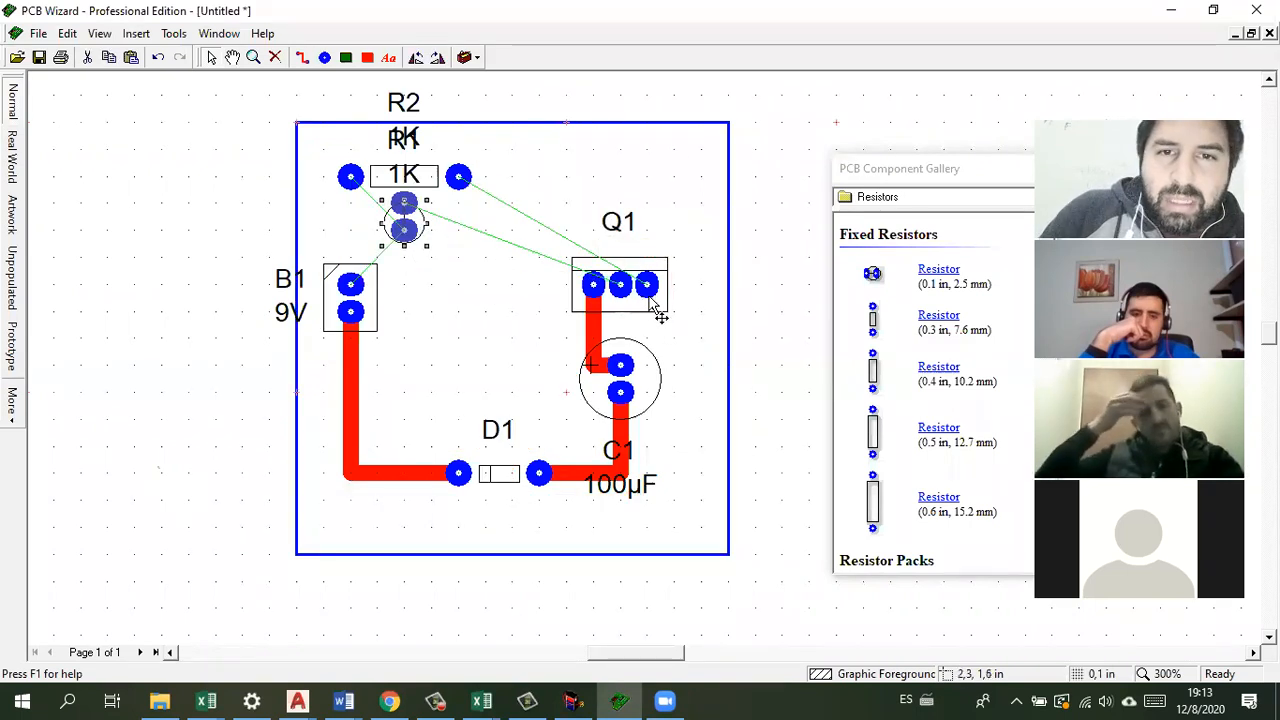
drag(650, 295, 543, 243)
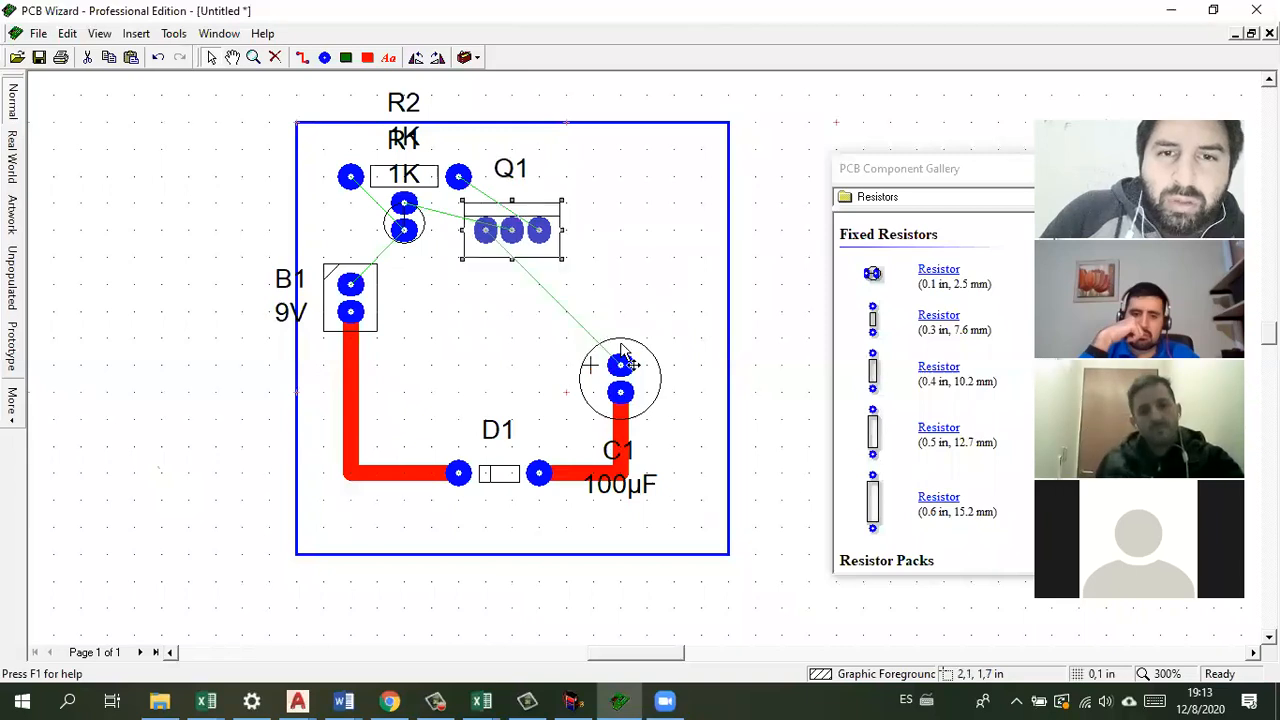
Step: Move capacitor C1 directly below transistor Q1 and diode D1 up and left, just below C1
drag(622, 370, 501, 313)
drag(507, 472, 428, 416)
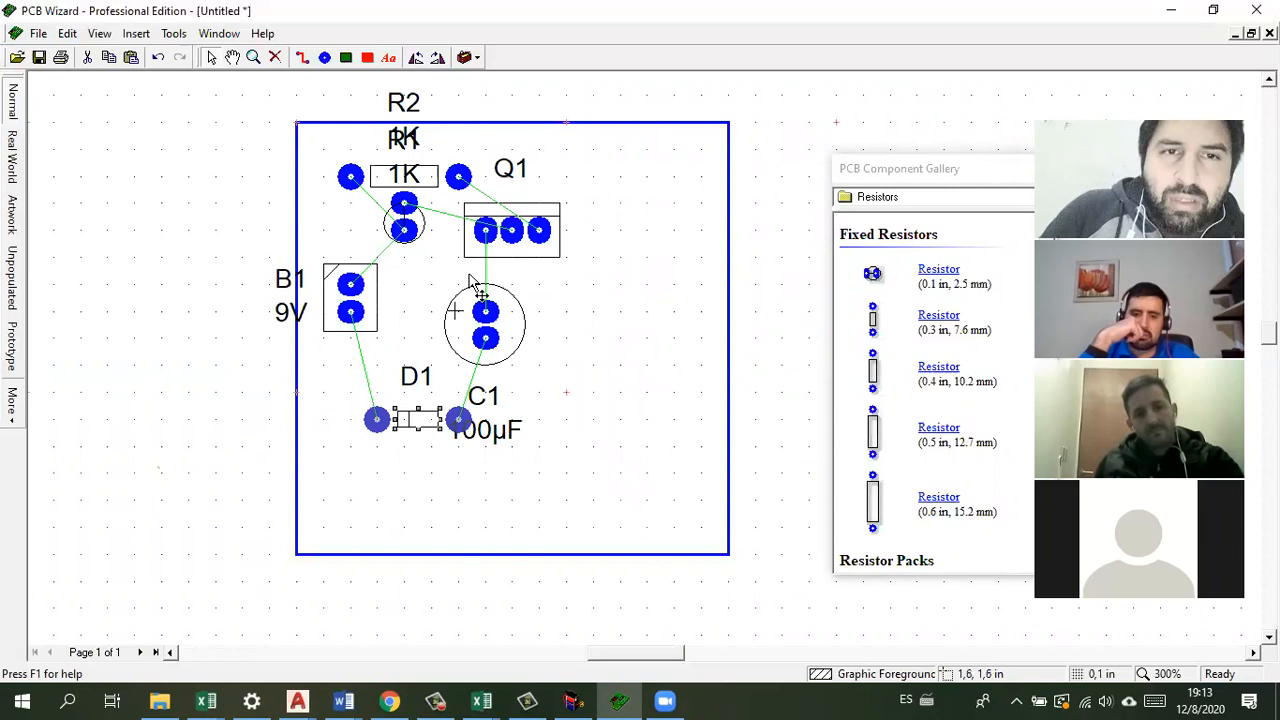
click(137, 36)
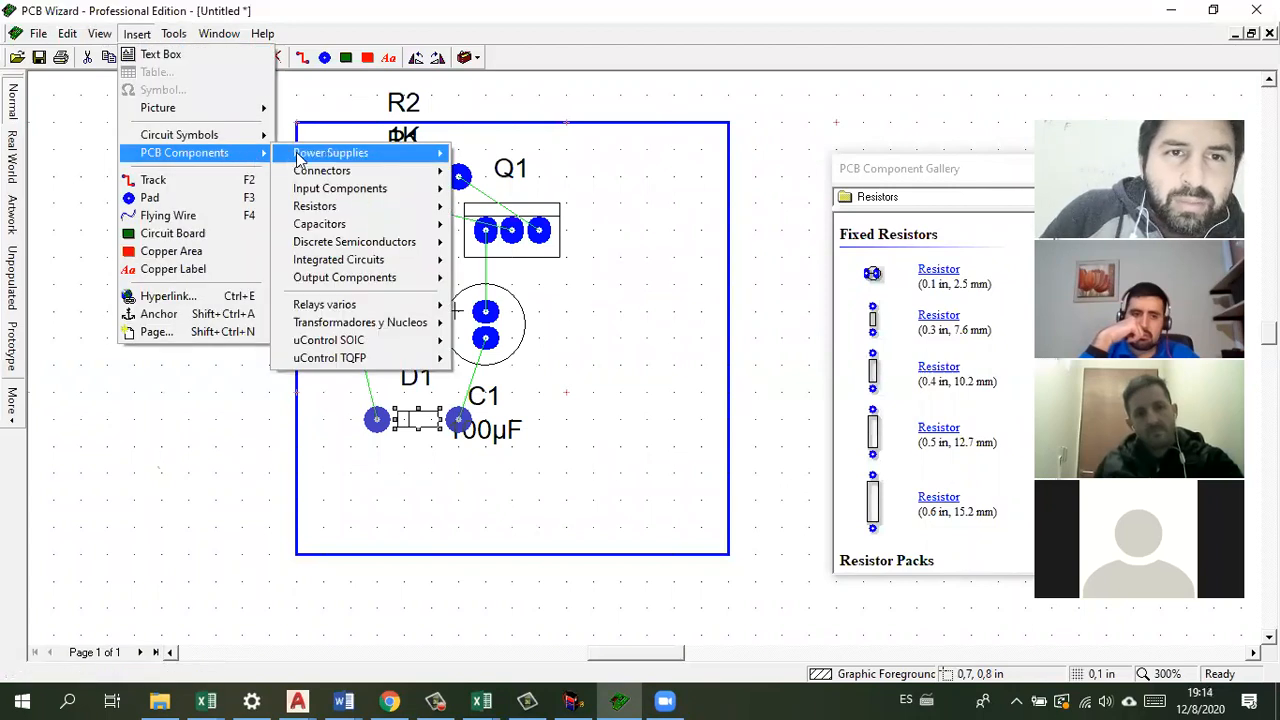
click(304, 78)
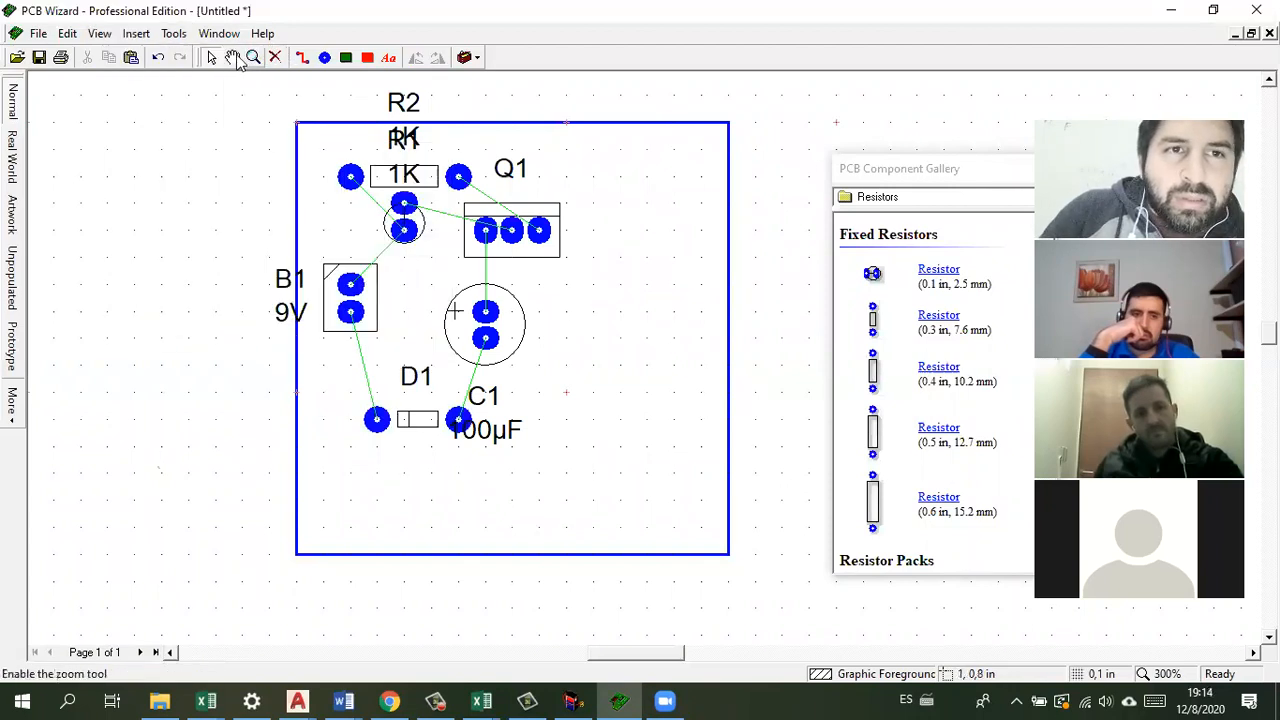
right_click(263, 160)
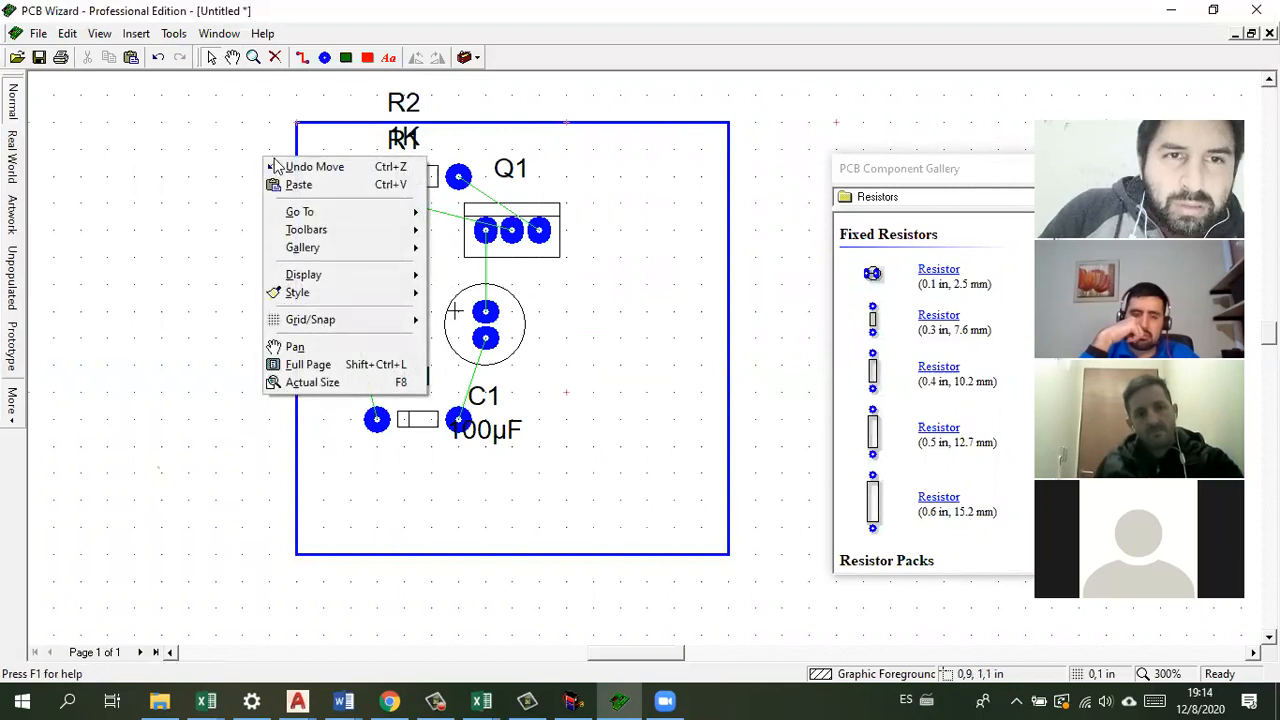
mouse_move(341, 224)
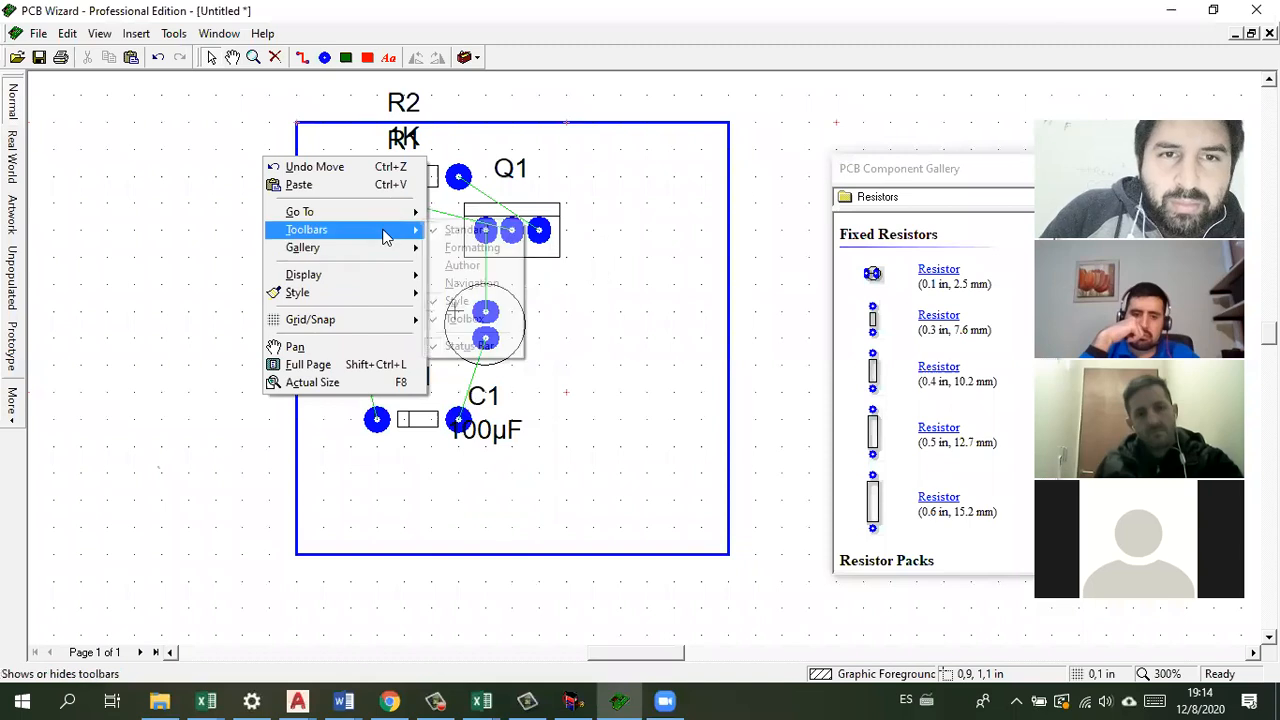
click(553, 241)
Step: Draw an L-shaped copper track from R2's right pad to Q1's right pin
click(302, 57)
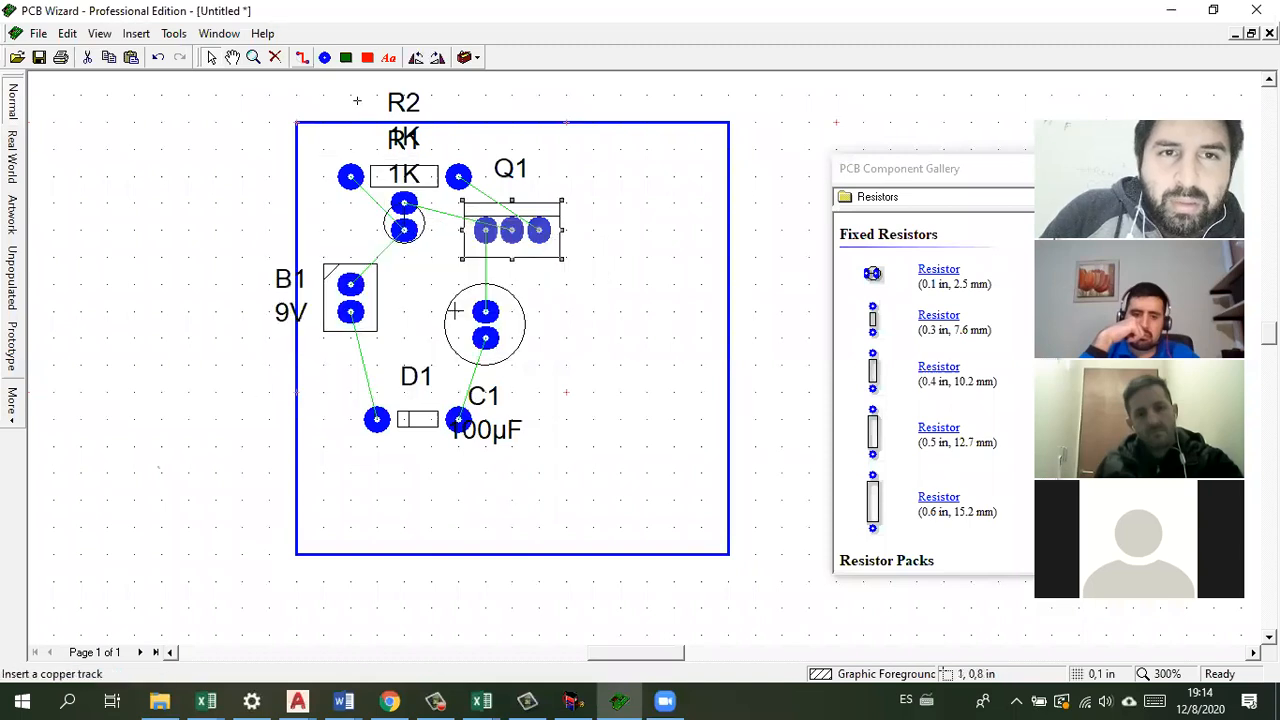
click(544, 179)
click(541, 230)
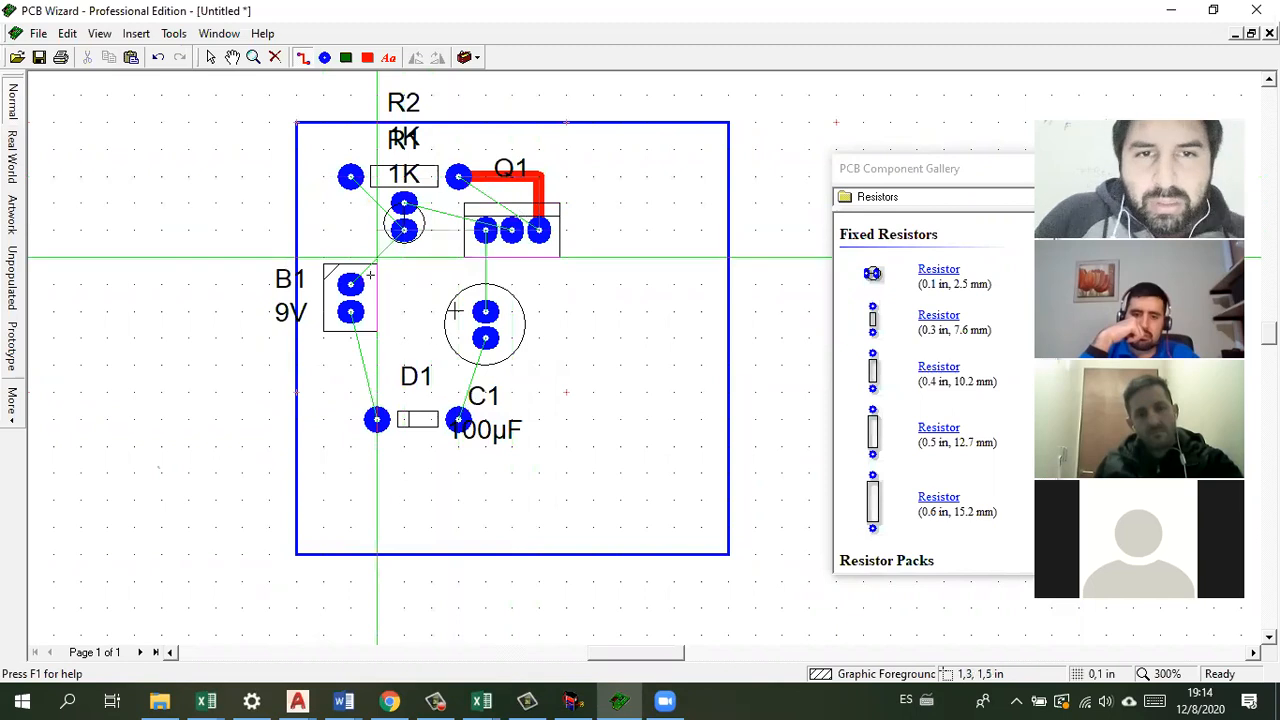
Step: Try to draw an L-shaped copper track from R1's lower pad to R2's left pad, and undo it
scroll(508, 200, up, 1)
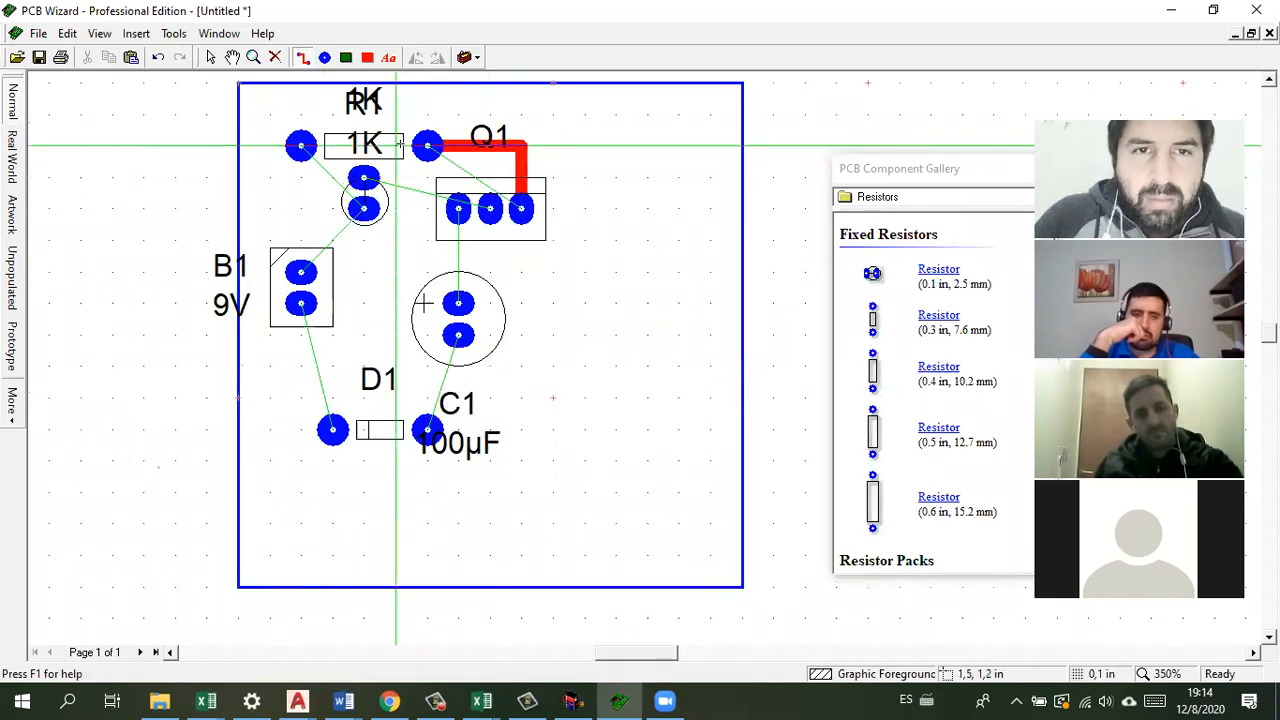
scroll(396, 146, up, 1)
scroll(304, 258, up, 2)
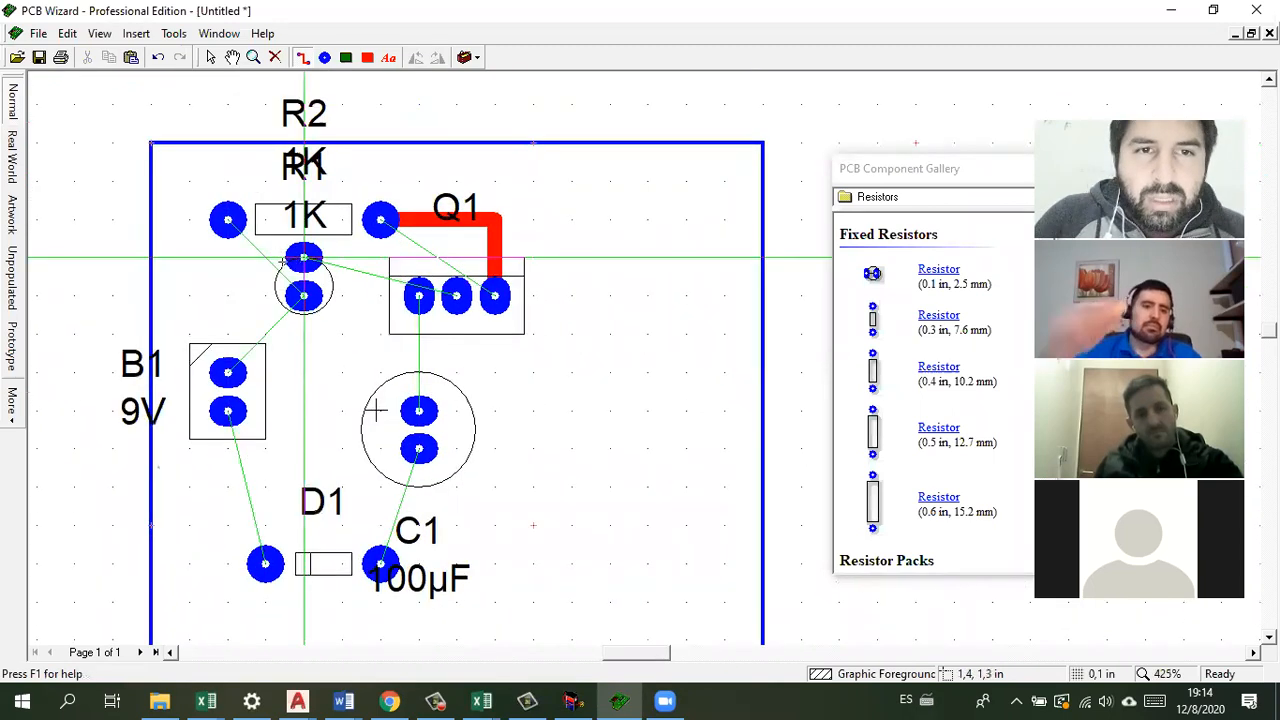
scroll(304, 258, up, 1)
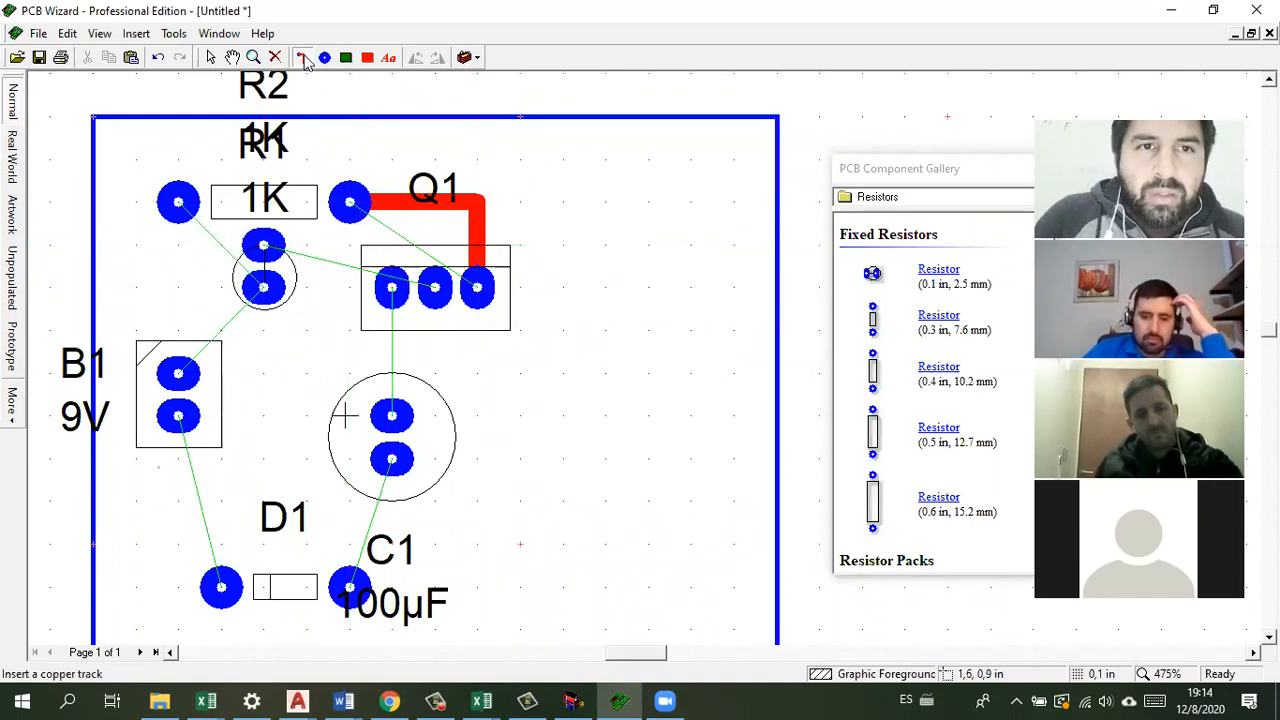
click(300, 58)
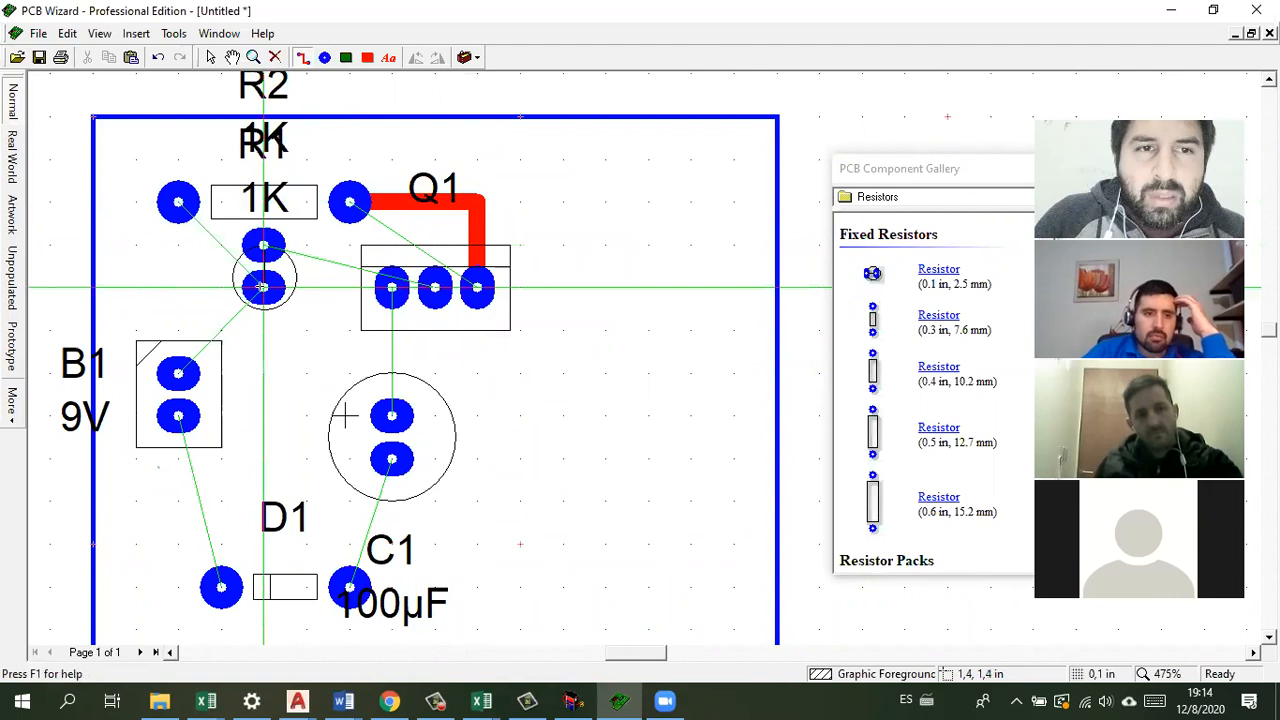
click(186, 290)
click(182, 202)
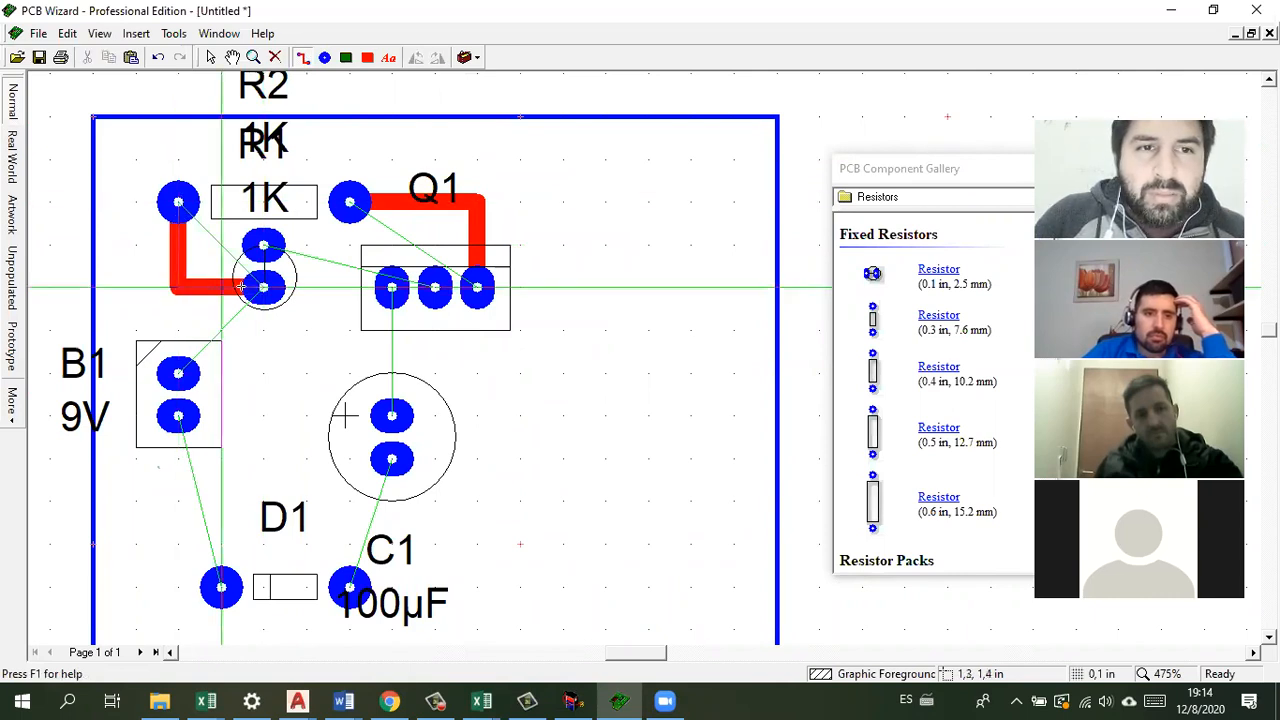
click(272, 246)
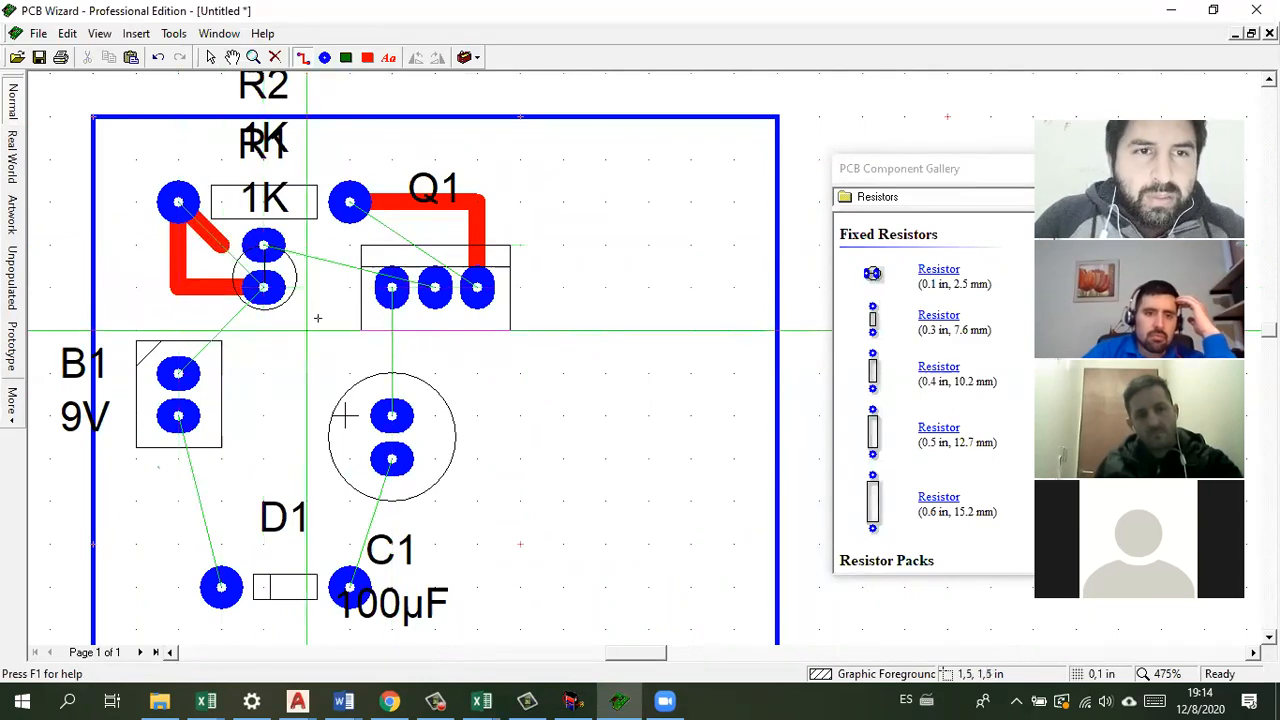
key(ctrl+z)
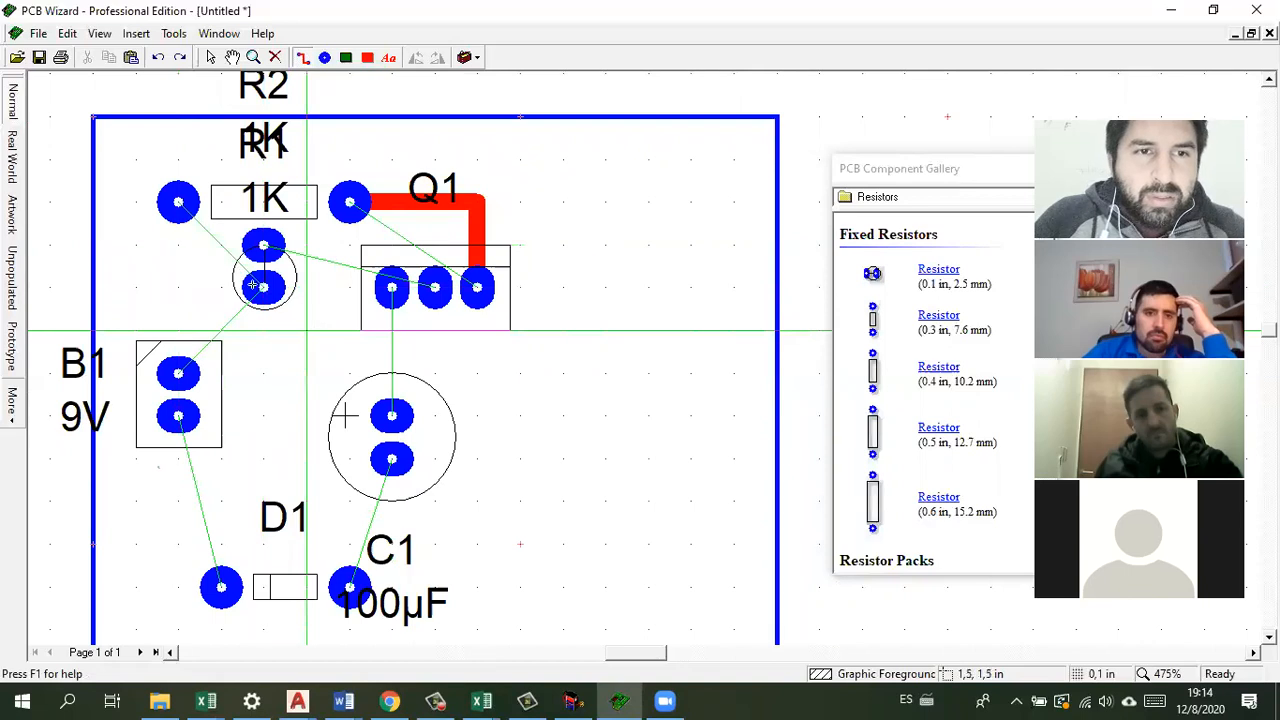
Step: Redraw the L-shaped copper track connecting R1's lower pad with R2's left pad
click(178, 287)
click(178, 202)
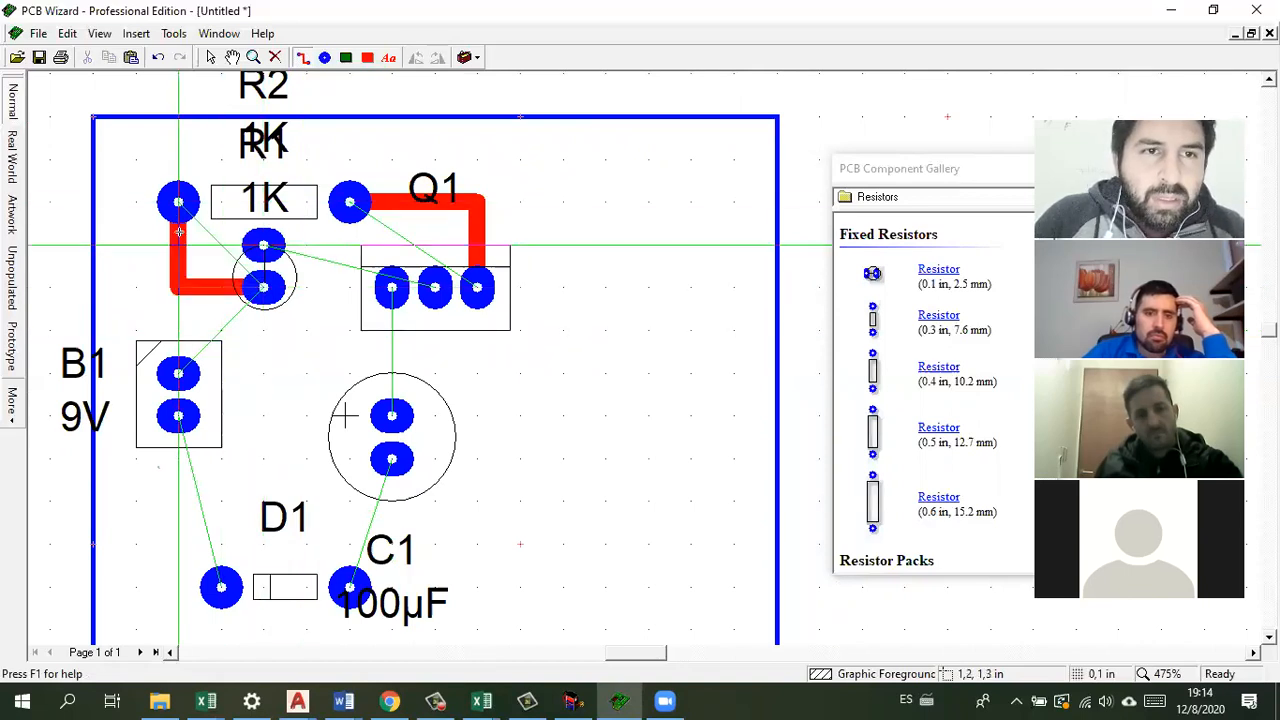
click(178, 203)
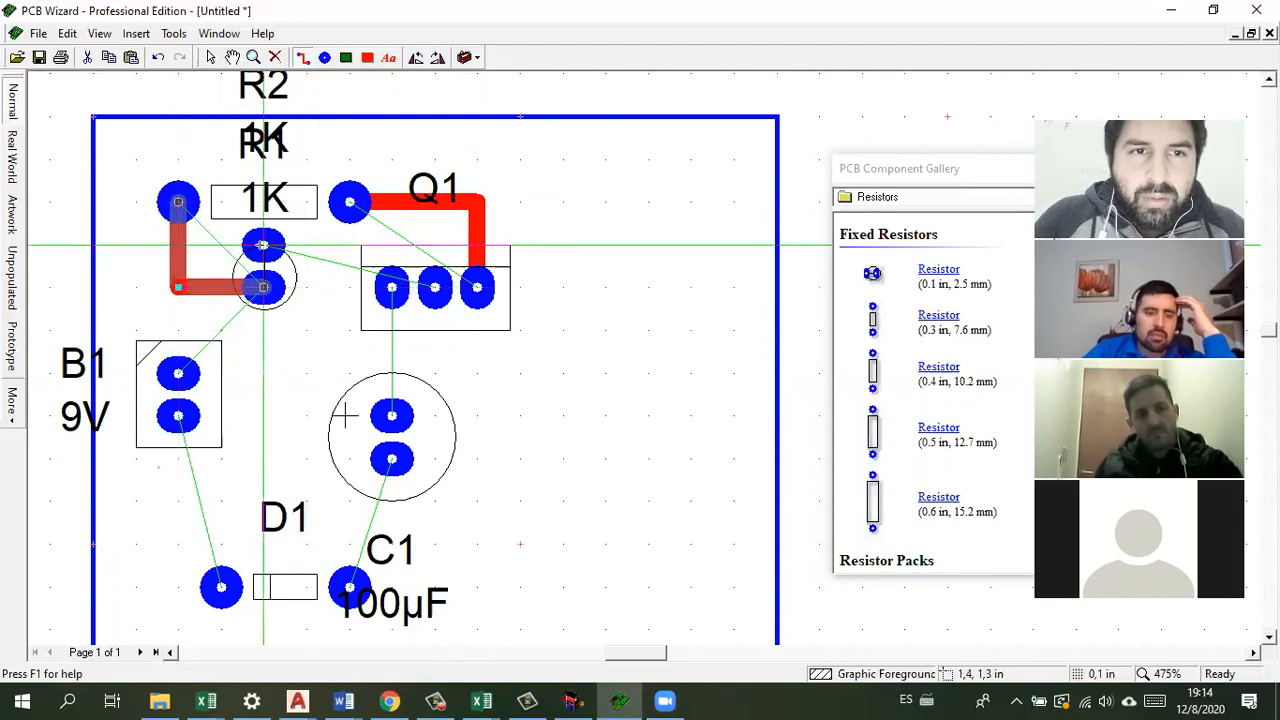
Step: Try to draw a copper track from R1's upper pad to Q1's middle pin
click(263, 245)
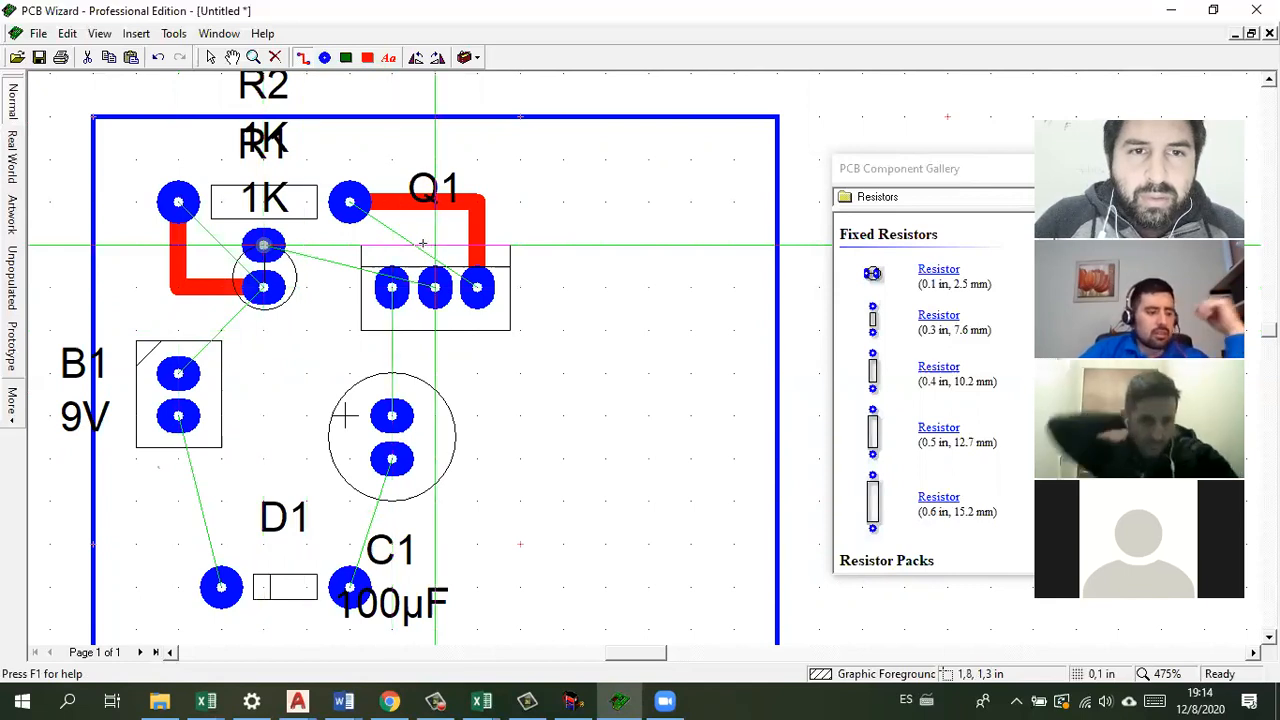
click(433, 245)
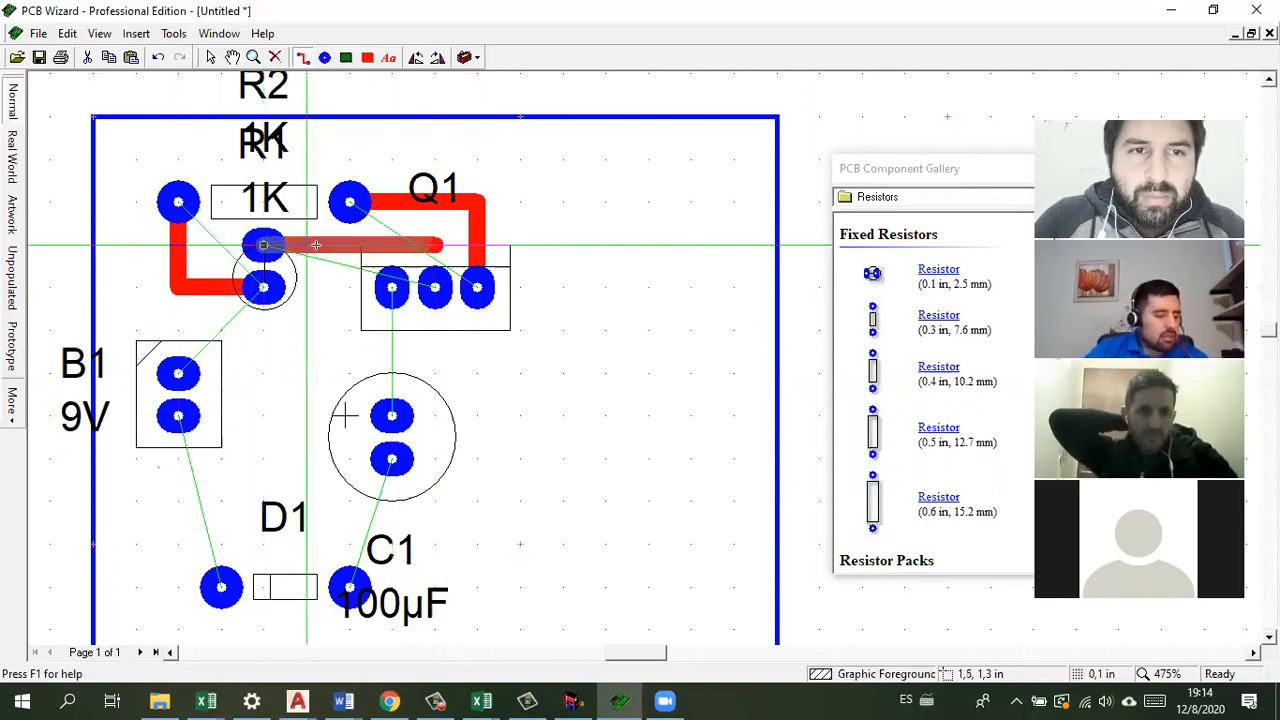
click(434, 286)
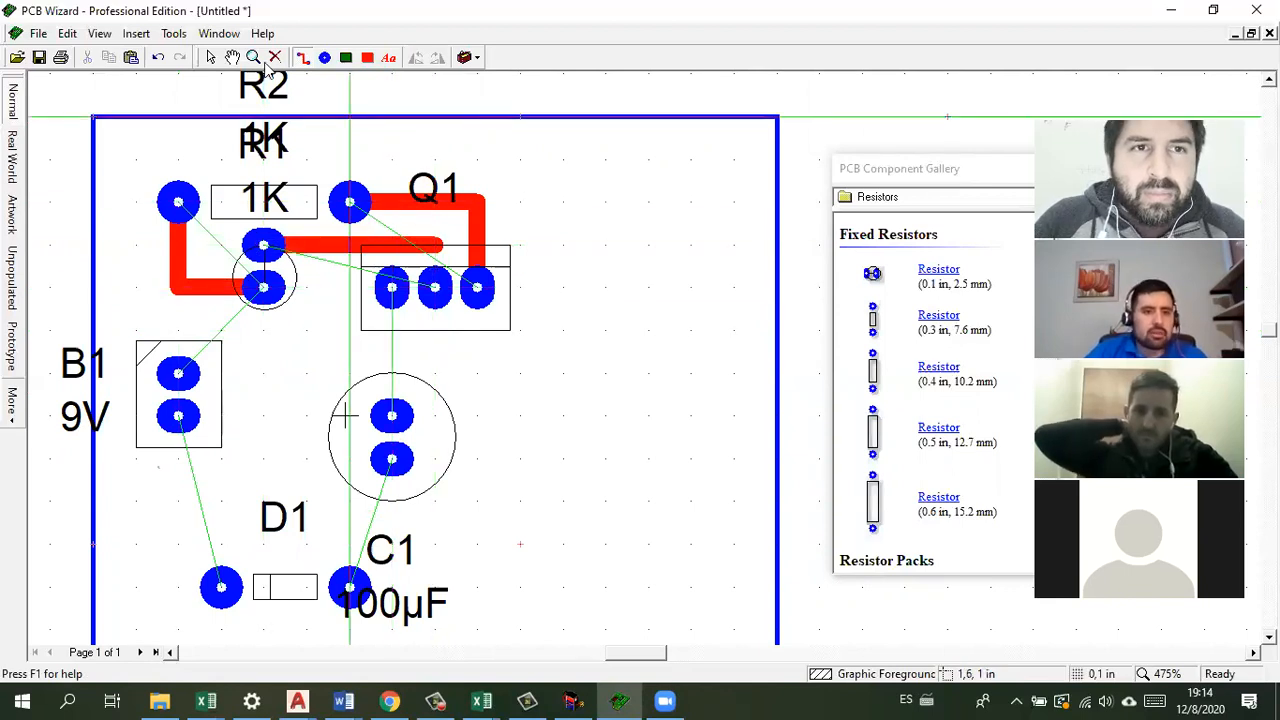
Step: Auto-route all nets on the 0.100" grid with 0.040" tracks and a 0.05 in isolation gap
click(170, 34)
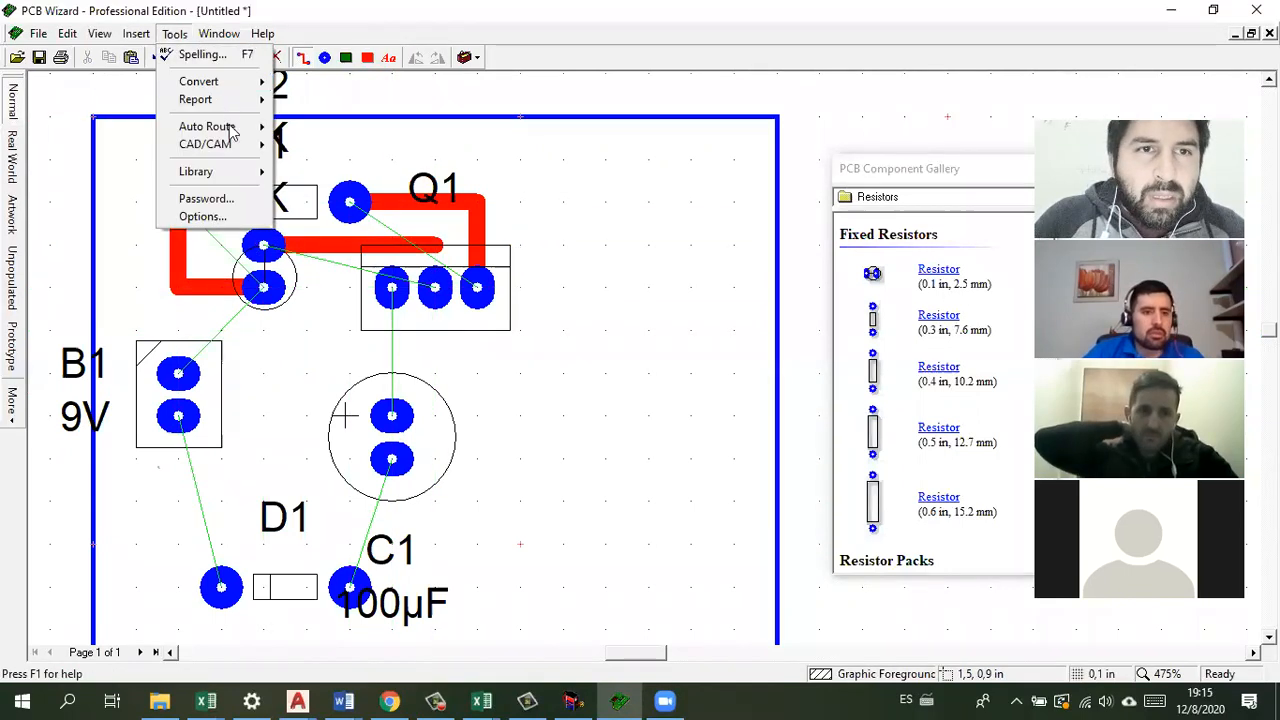
mouse_move(265, 127)
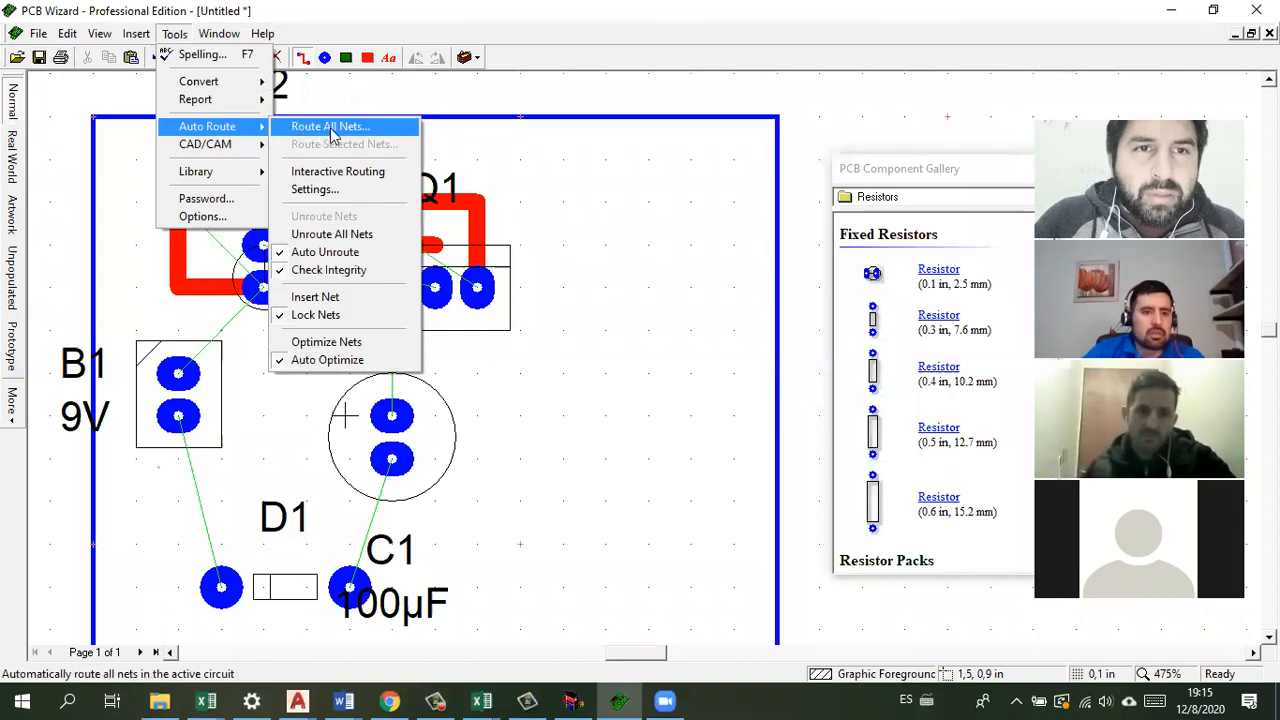
click(333, 134)
click(763, 314)
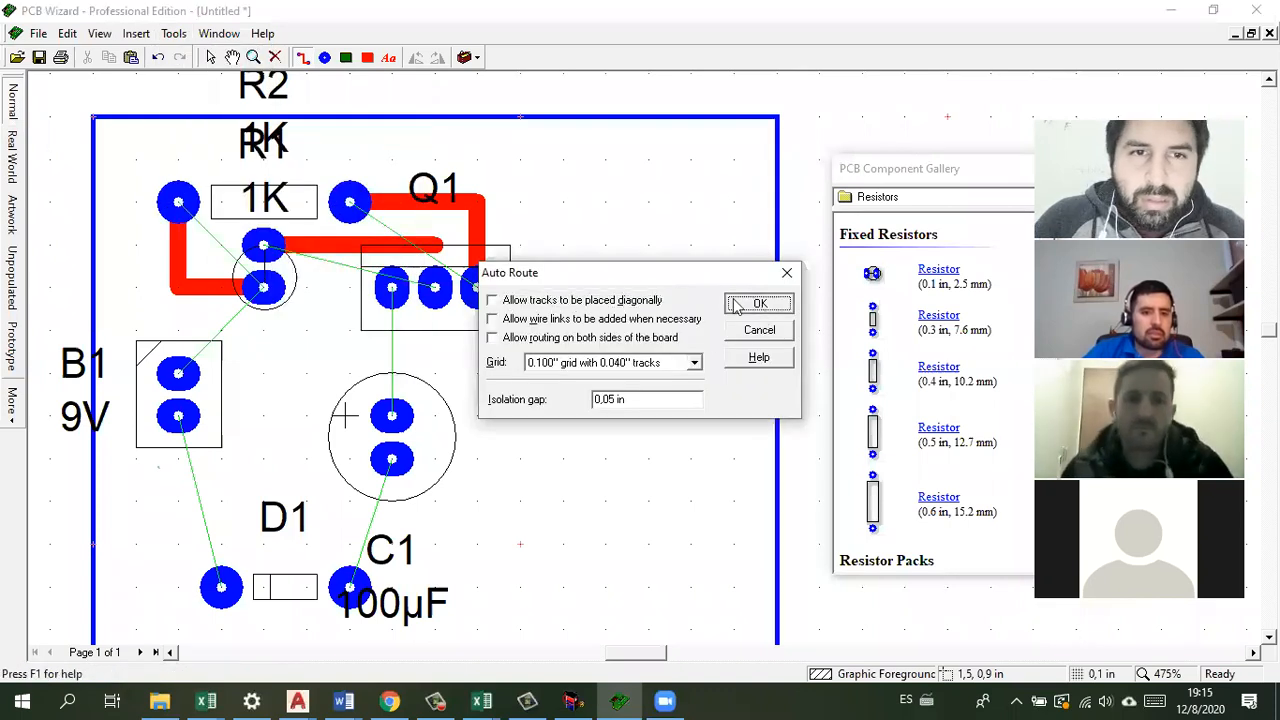
click(640, 389)
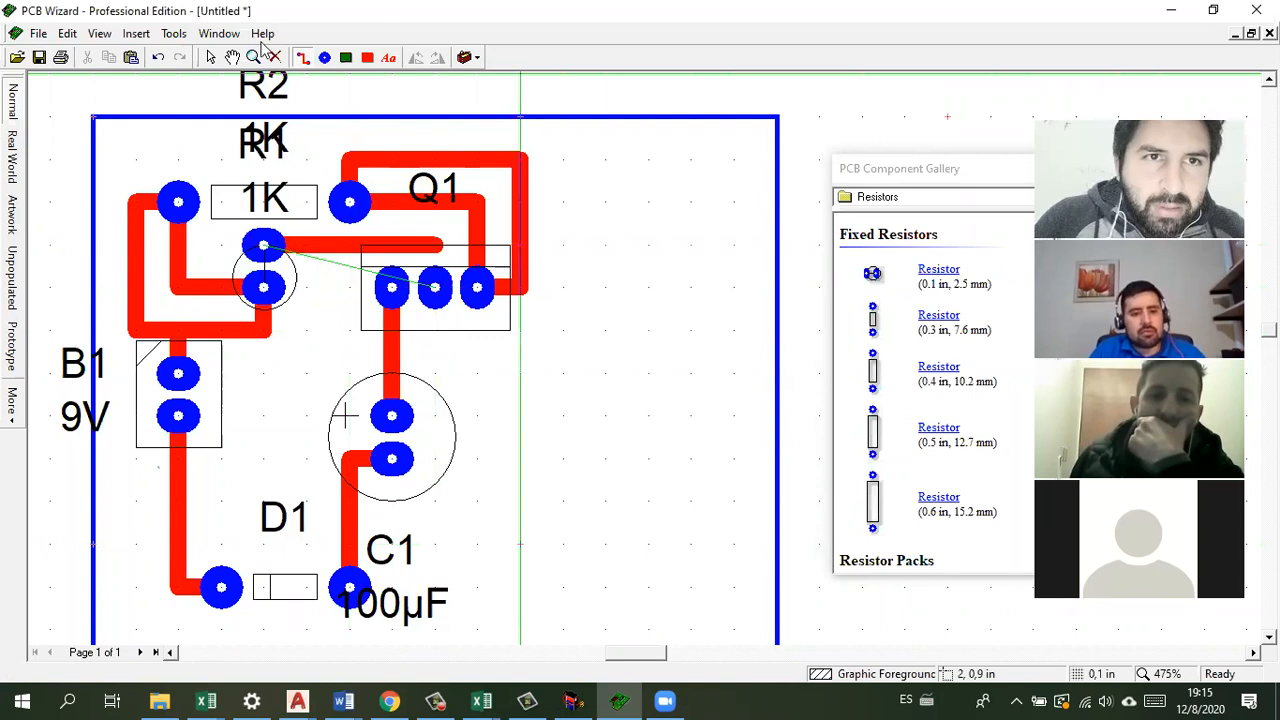
Step: Undo the automatic routing and all the manually drawn copper tracks
key(ctrl+z)
key(ctrl+z)
key(ctrl+z)
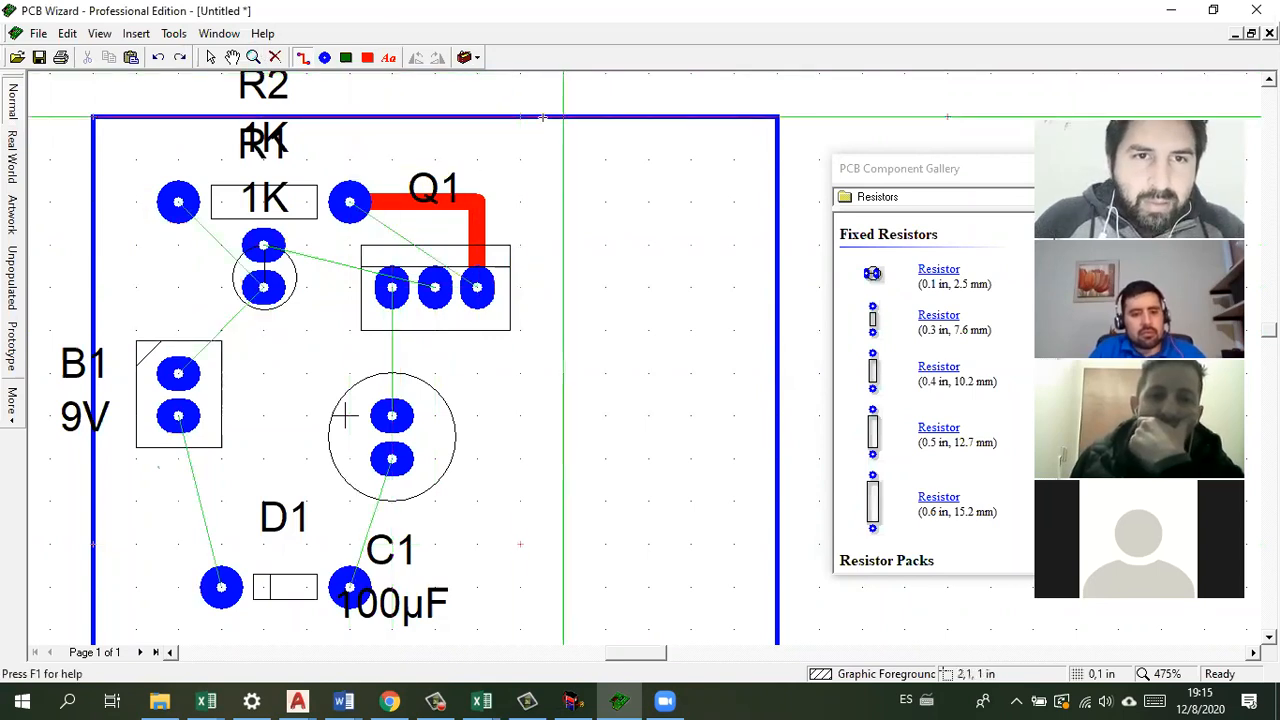
key(ctrl+z)
Step: Auto-route all nets on the 0.100" grid with 0.060" tracks and a 0.05 in isolation gap
click(180, 34)
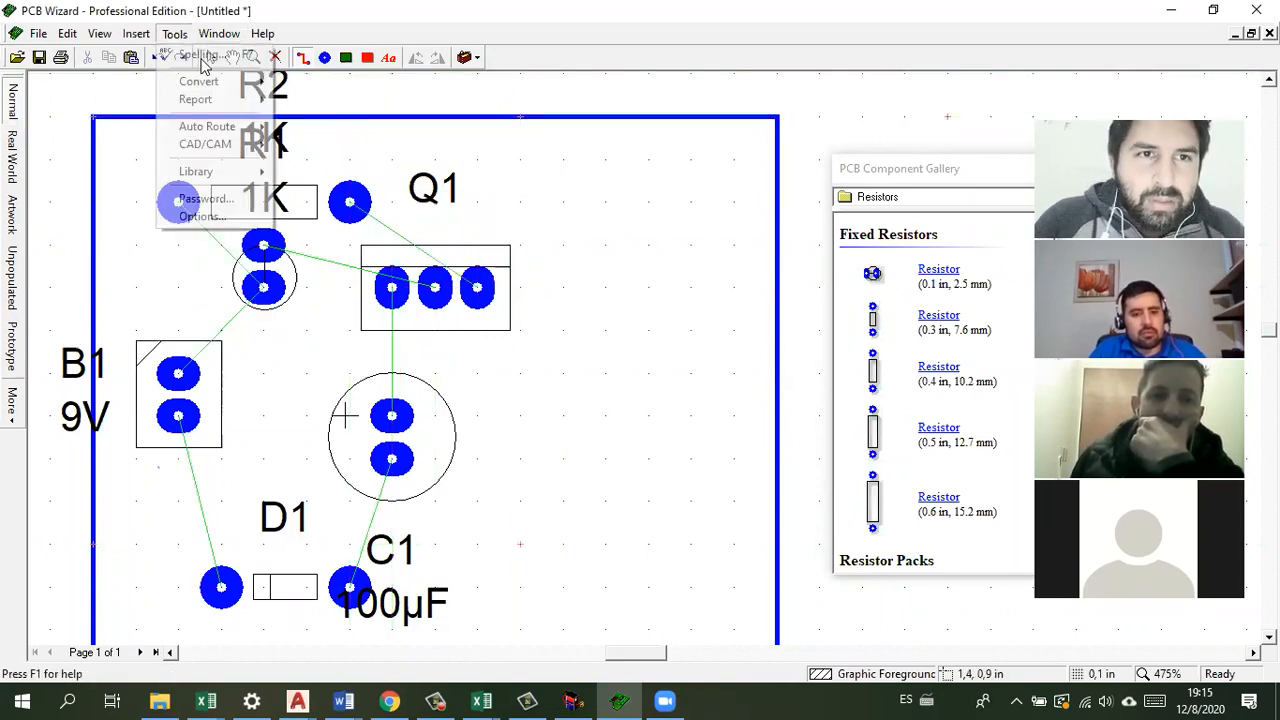
mouse_move(222, 137)
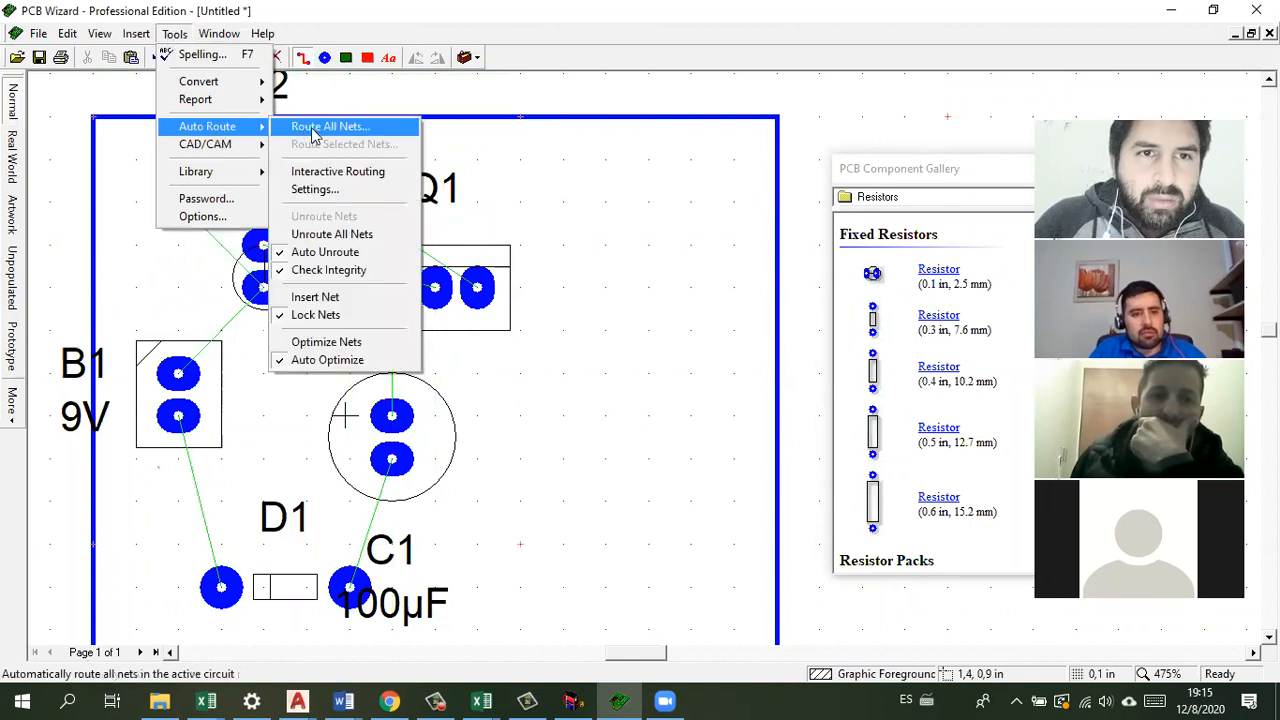
click(316, 131)
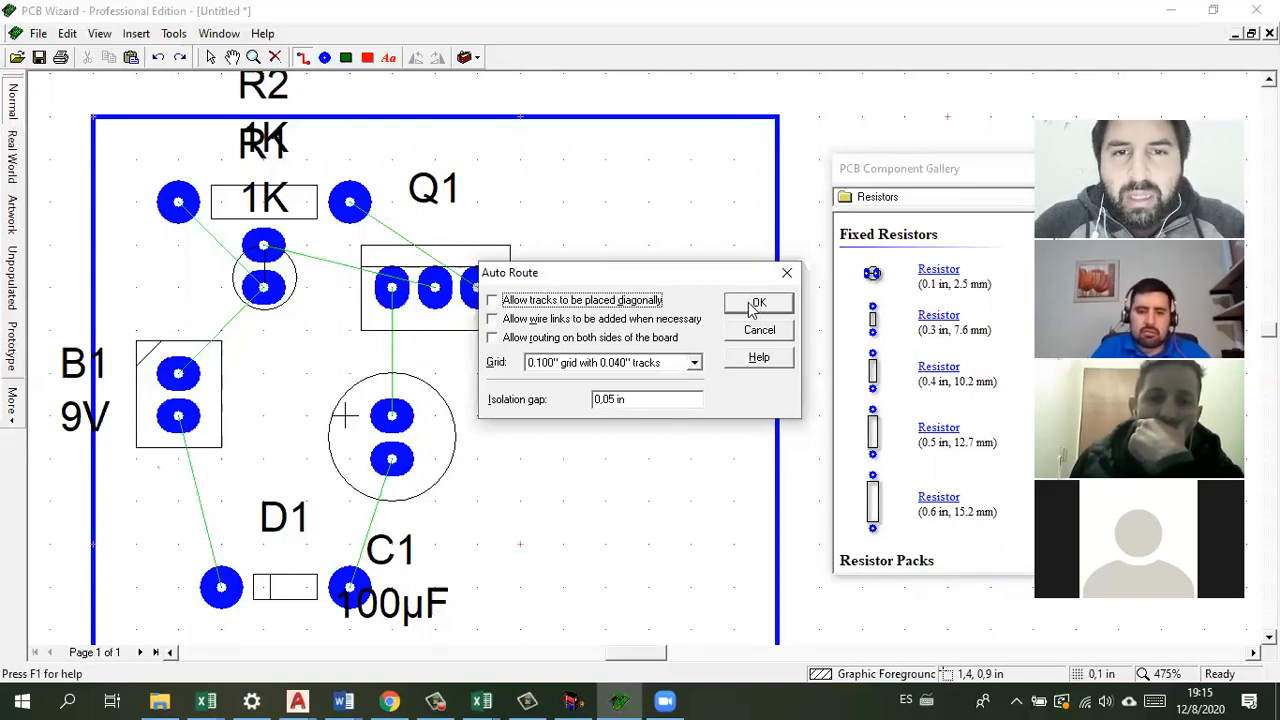
click(695, 363)
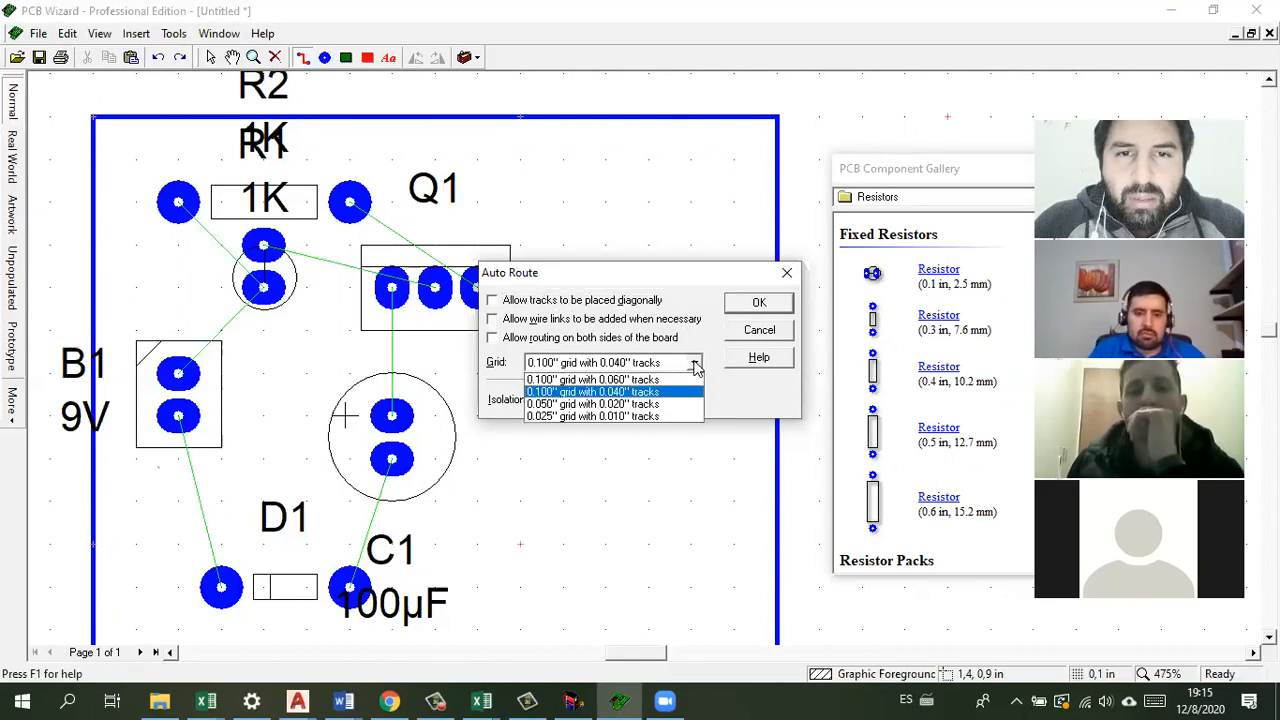
click(688, 380)
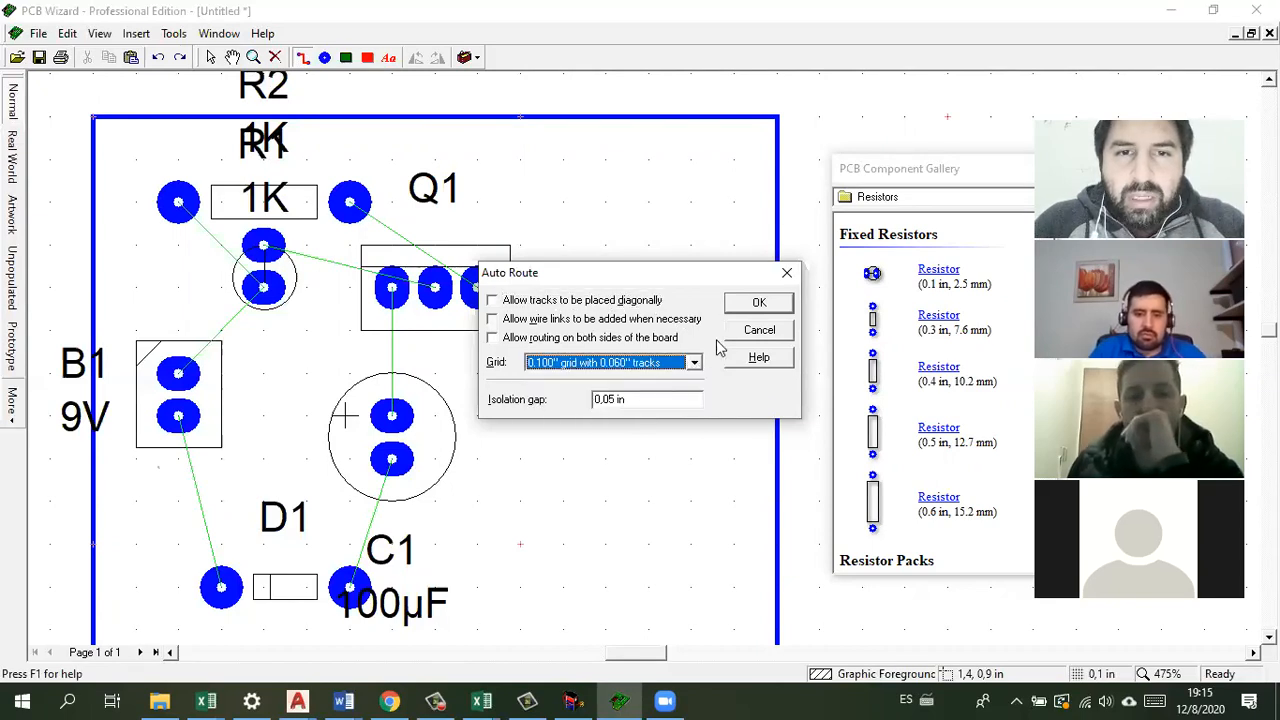
click(755, 308)
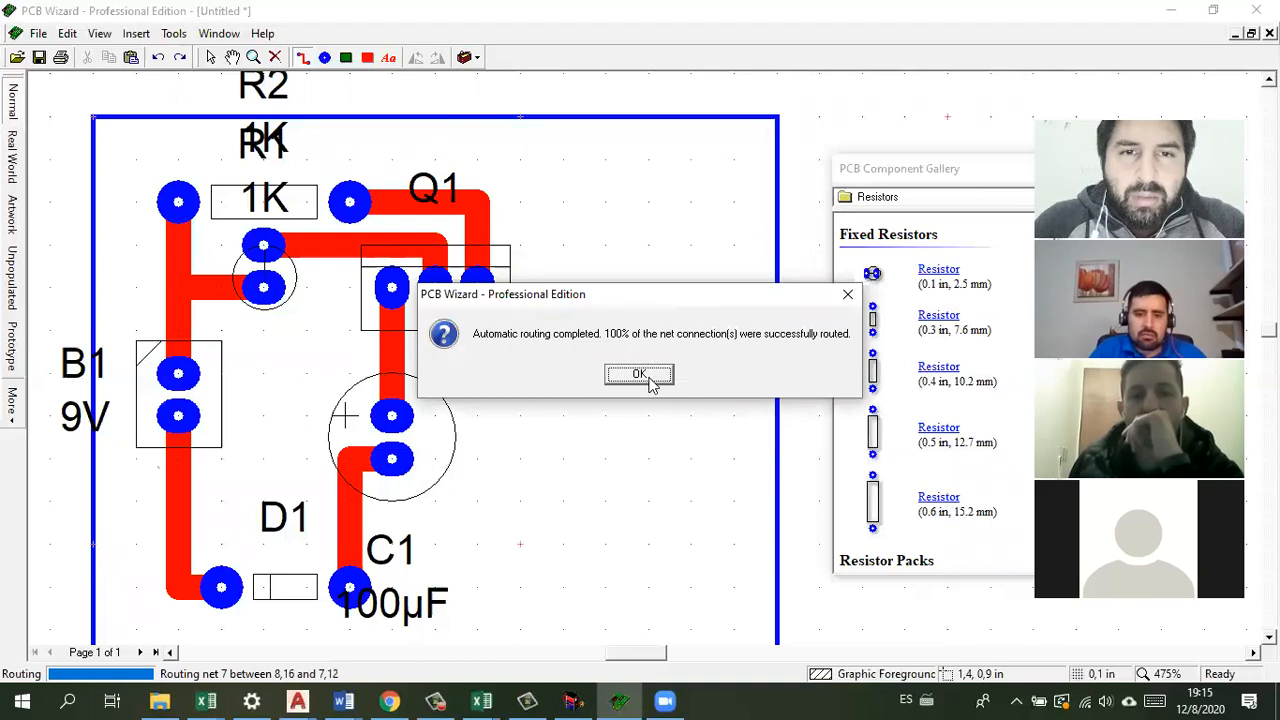
click(640, 375)
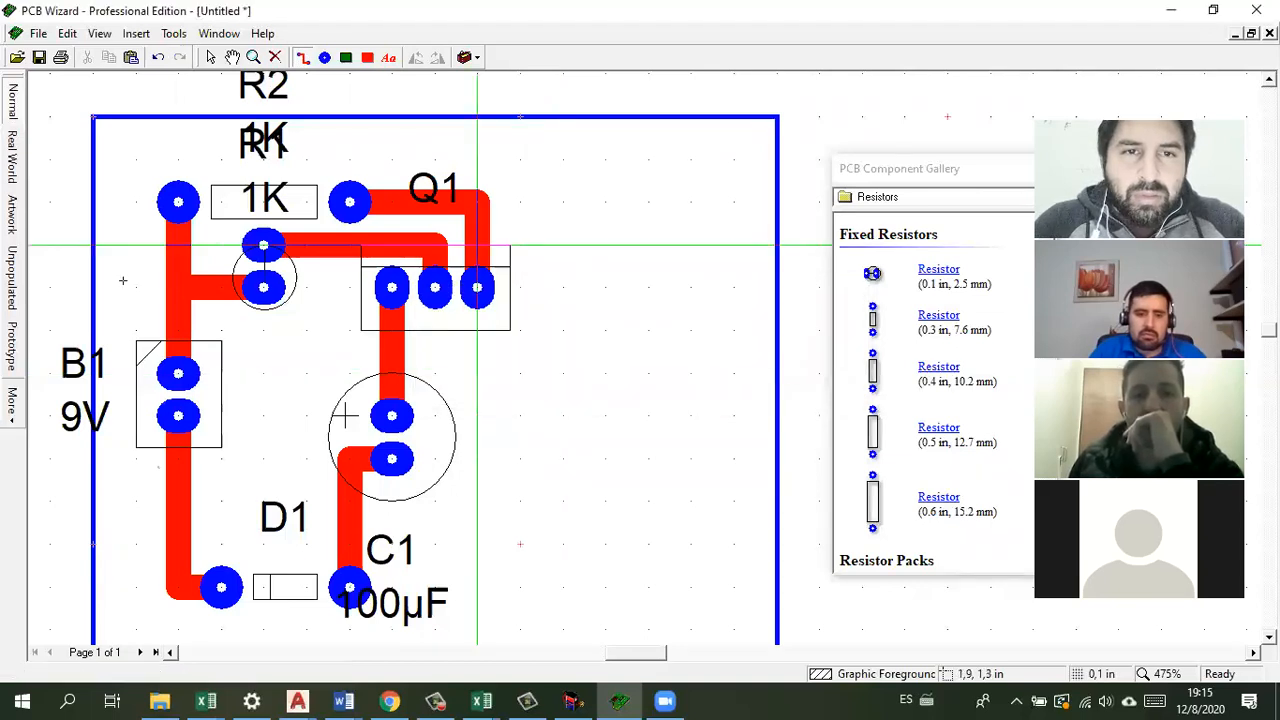
Step: Examine the routed board and its components in the Real World view
click(12, 155)
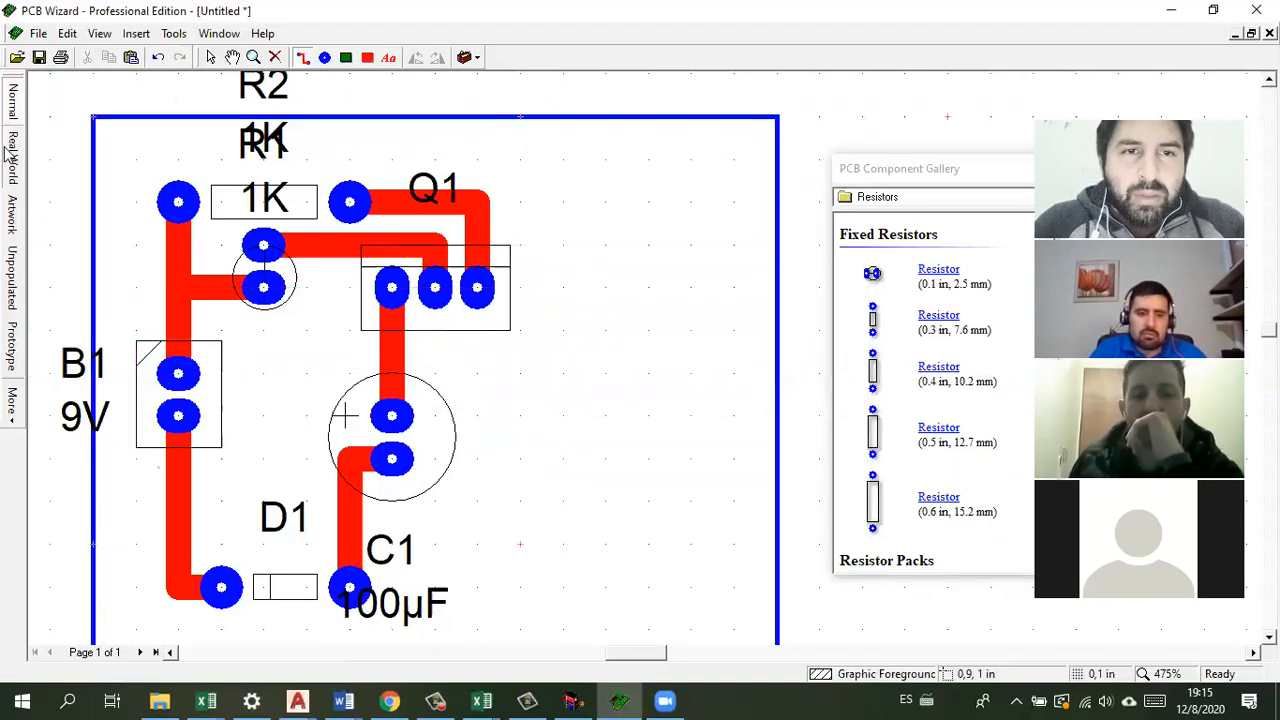
scroll(150, 217, down, 3)
scroll(182, 236, up, 6)
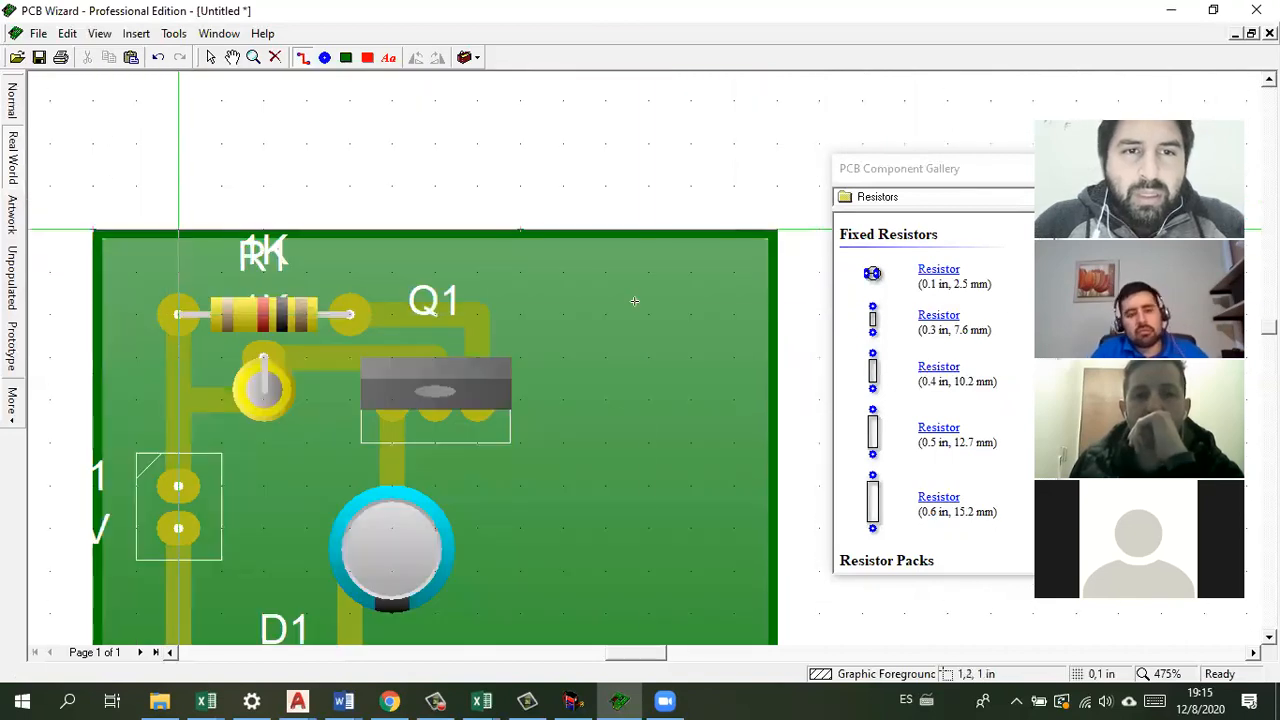
scroll(634, 301, down, 3)
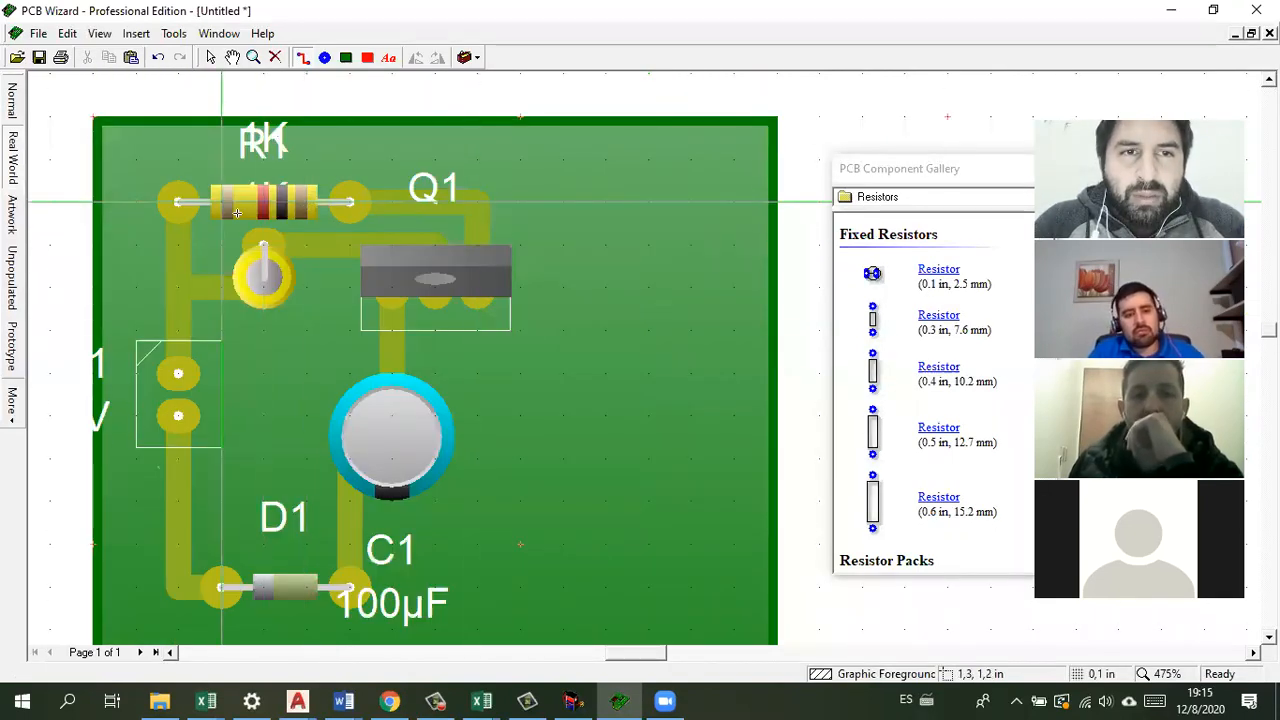
scroll(322, 300, down, 6)
scroll(329, 314, up, 6)
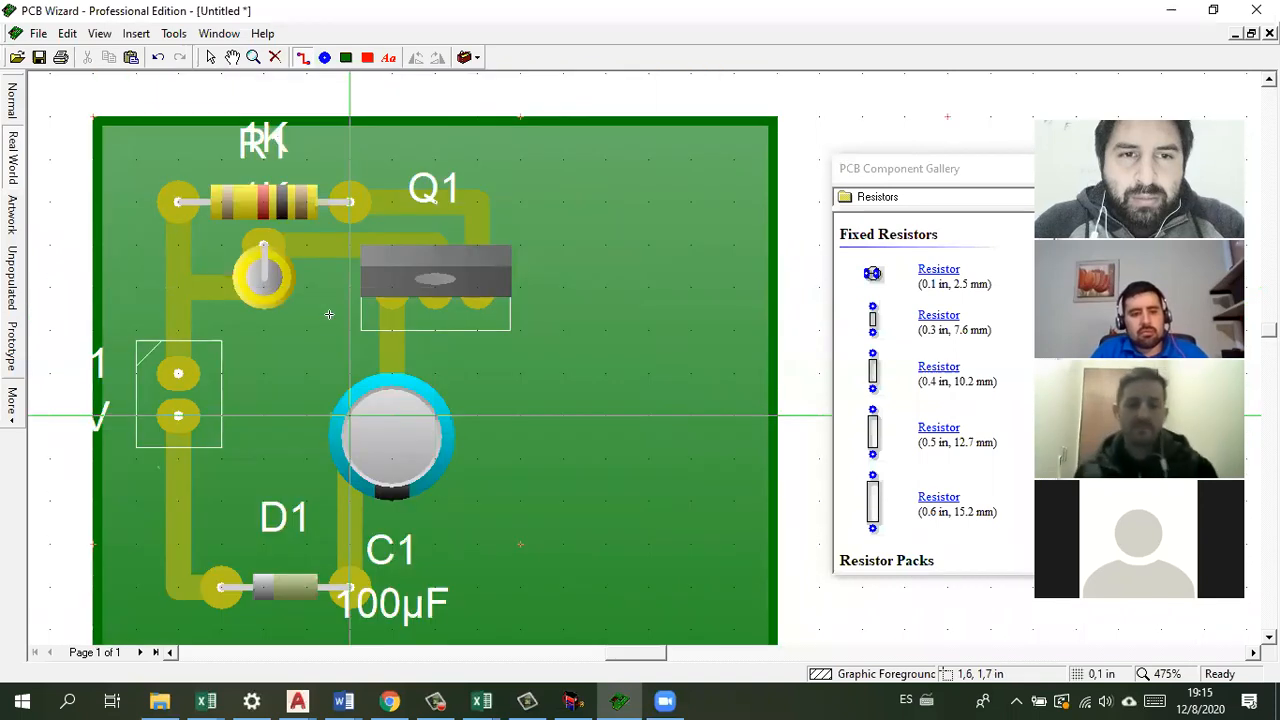
Step: Return to the Normal view and shift transistor Q1 about 0.1 in down and capacitor C1 about 0.1 in down and right
click(12, 100)
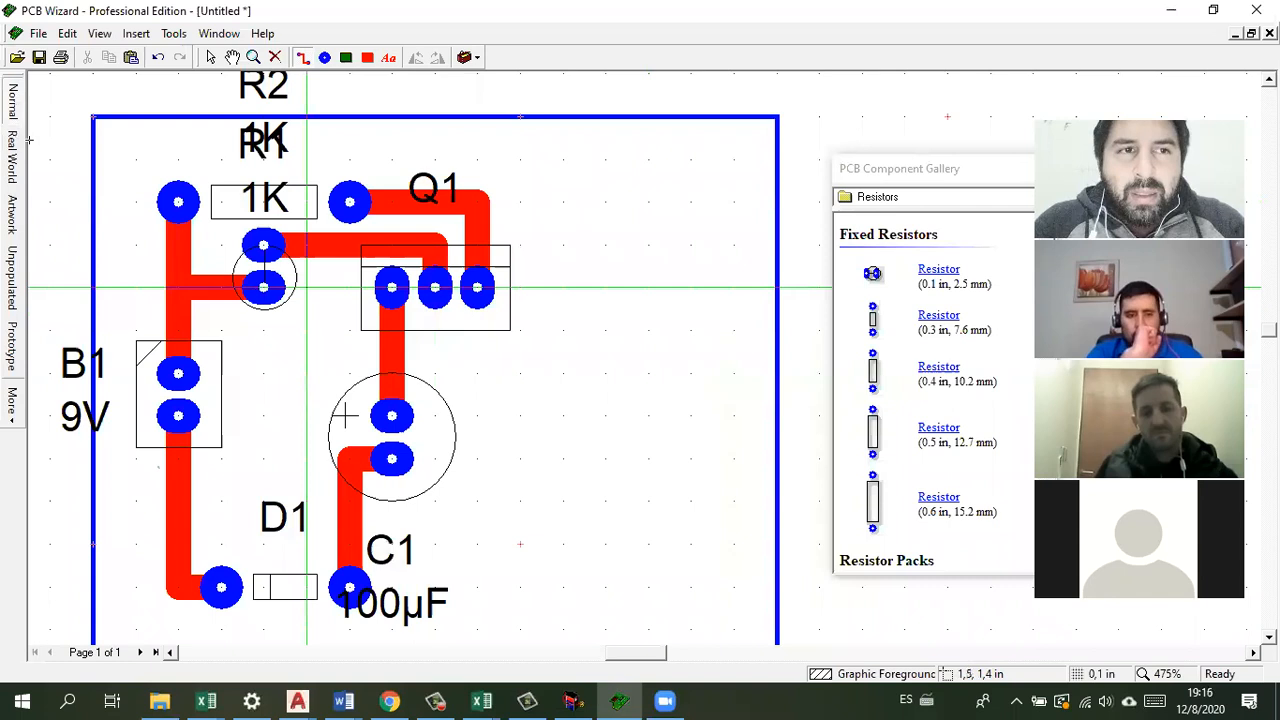
click(210, 58)
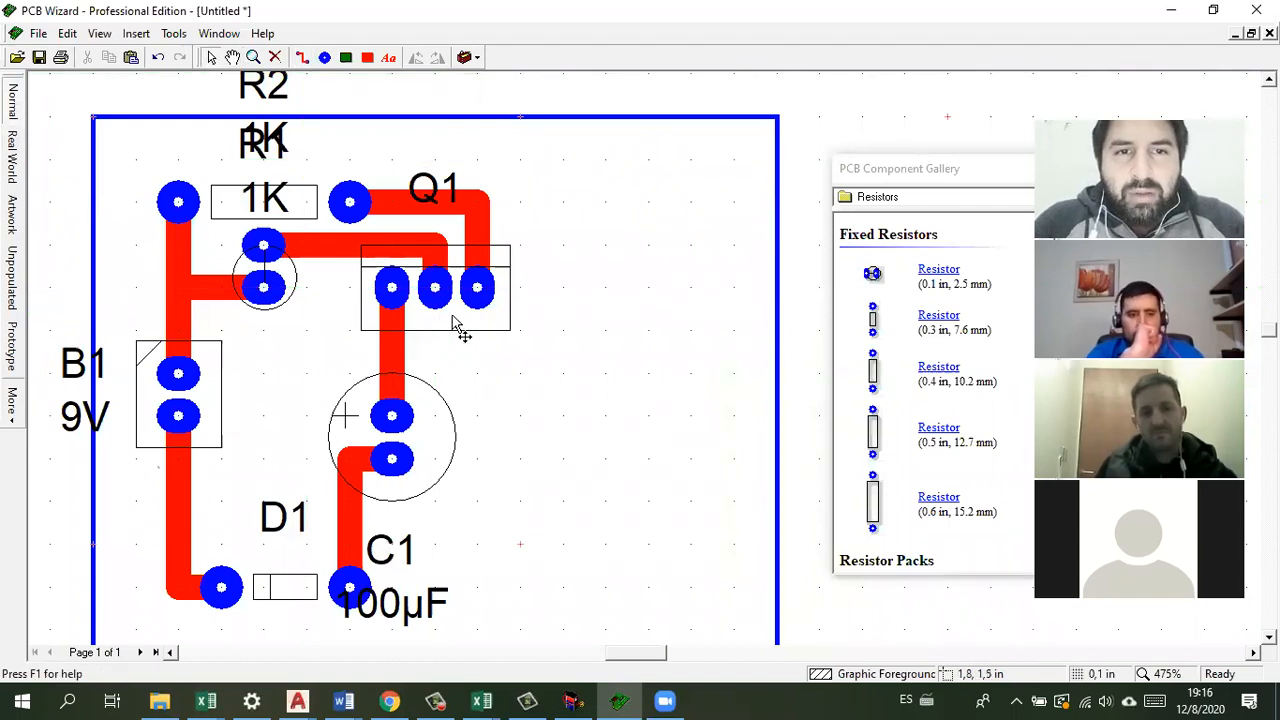
click(455, 318)
drag(455, 318, 444, 372)
drag(442, 420, 492, 476)
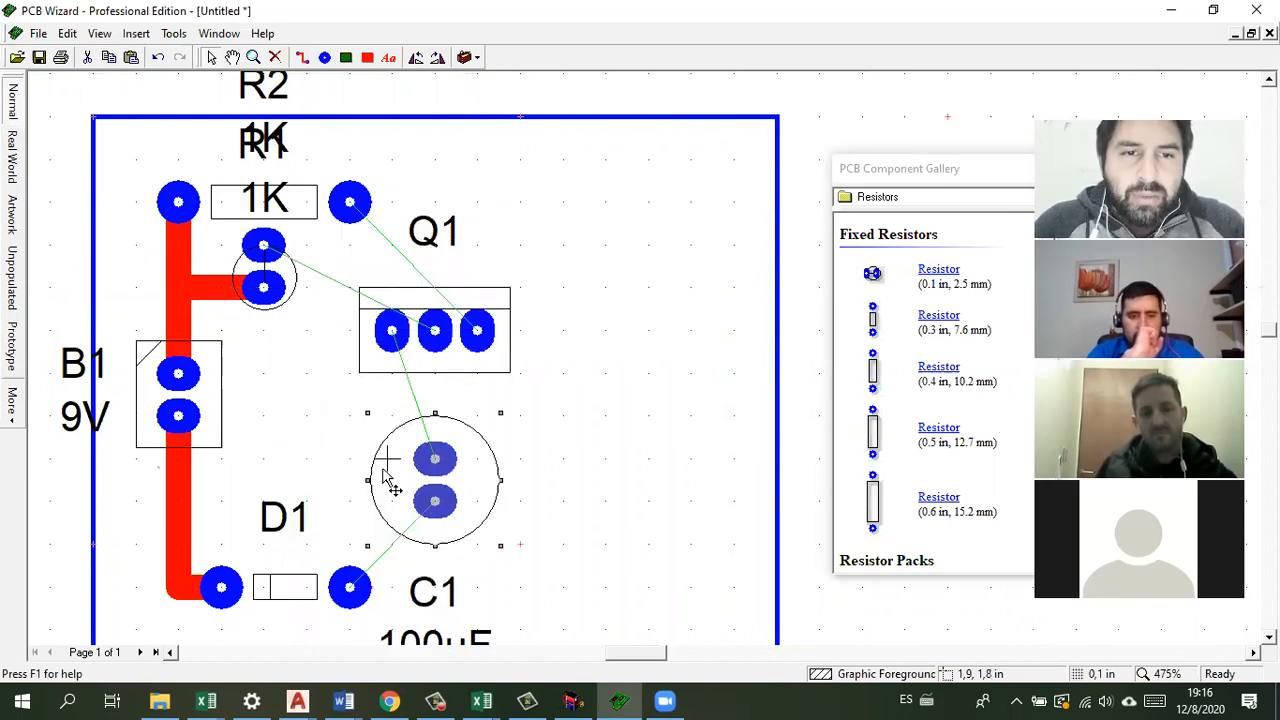
Step: Place diode D1 vertically below battery B1, move capacitor C1 closer to D1, and bring resistor R1 down beside transistor Q1
drag(259, 590, 200, 540)
scroll(405, 503, down, 1)
drag(391, 423, 306, 508)
click(469, 372)
scroll(400, 372, up, 2)
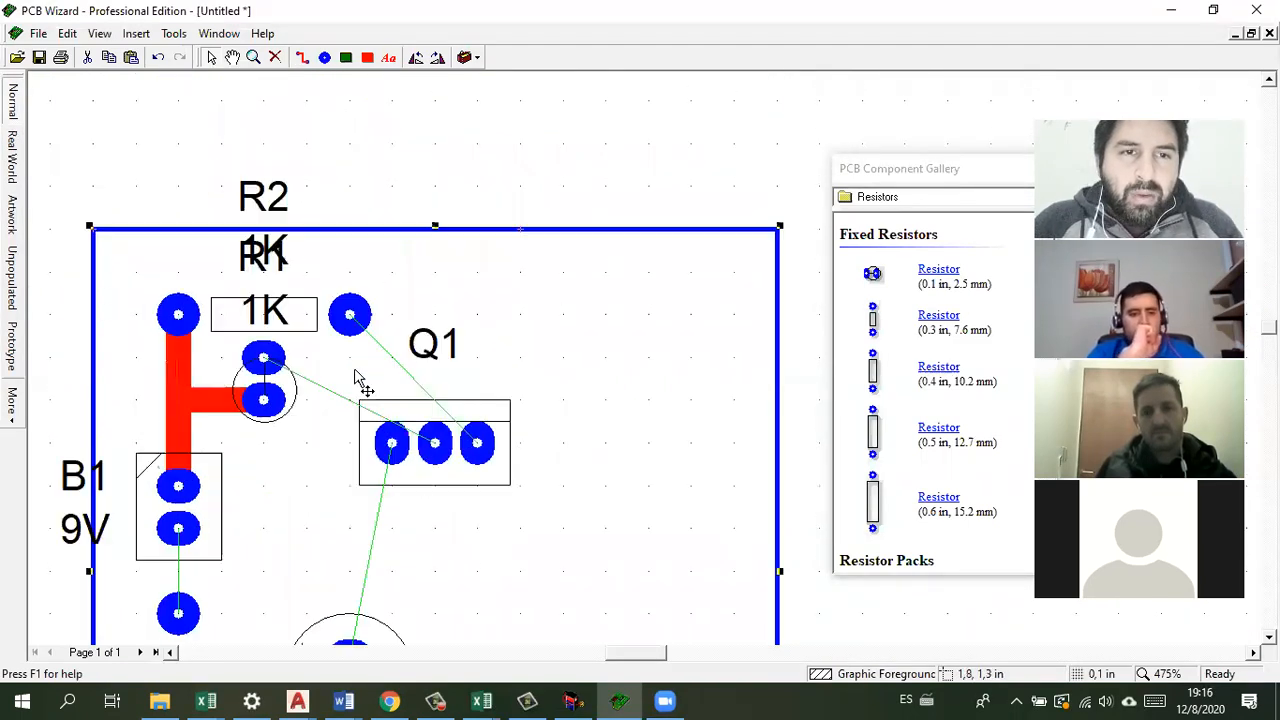
drag(284, 402, 321, 500)
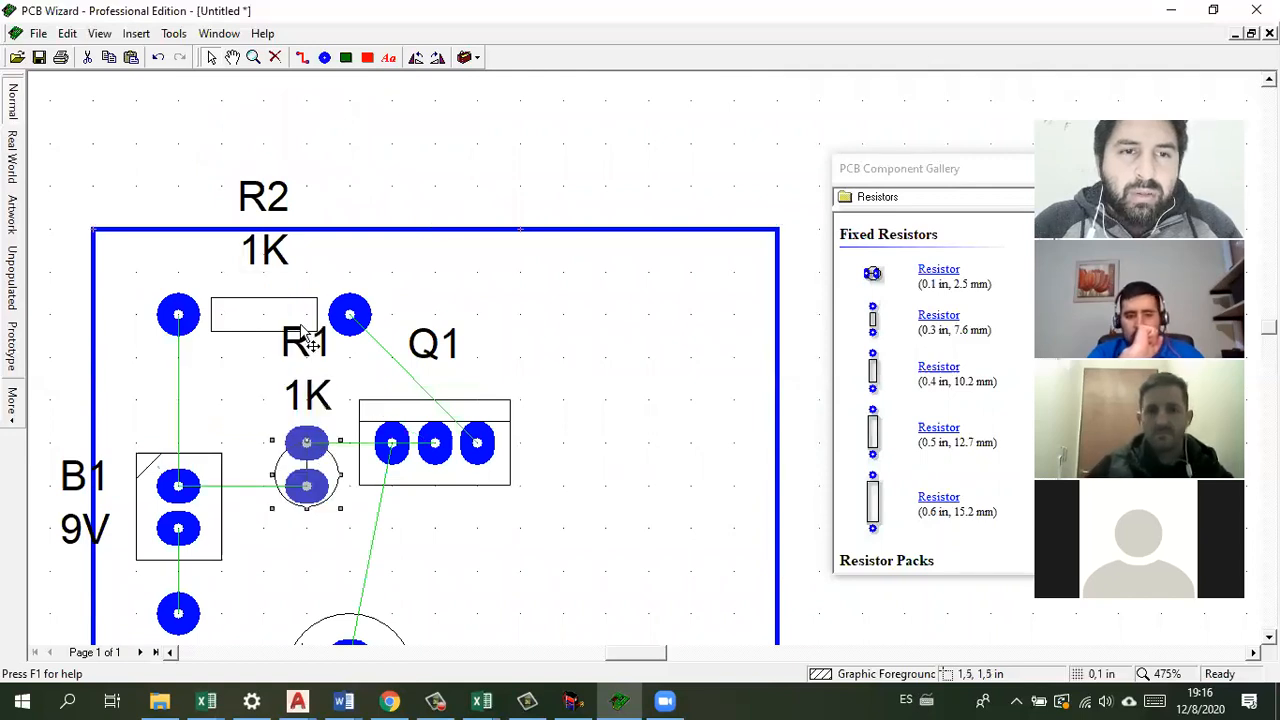
Step: Auto-route all nets of the rearranged board with the current routing settings
click(177, 35)
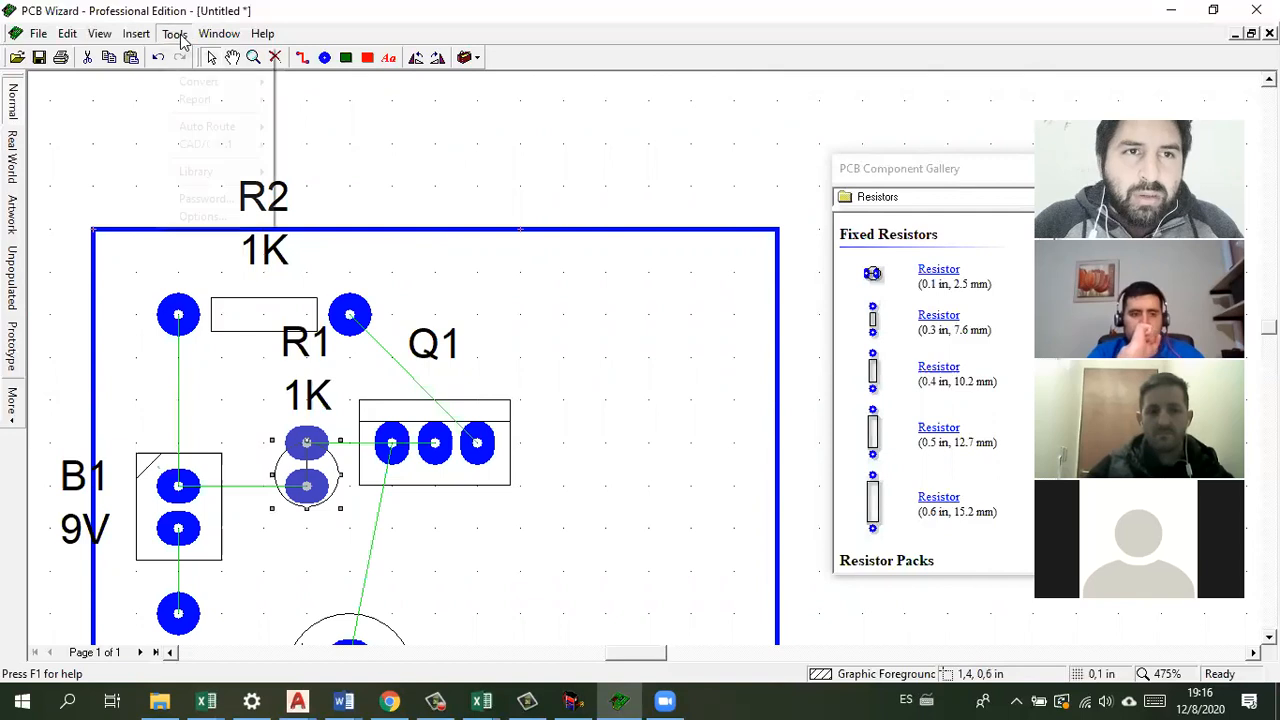
mouse_move(243, 133)
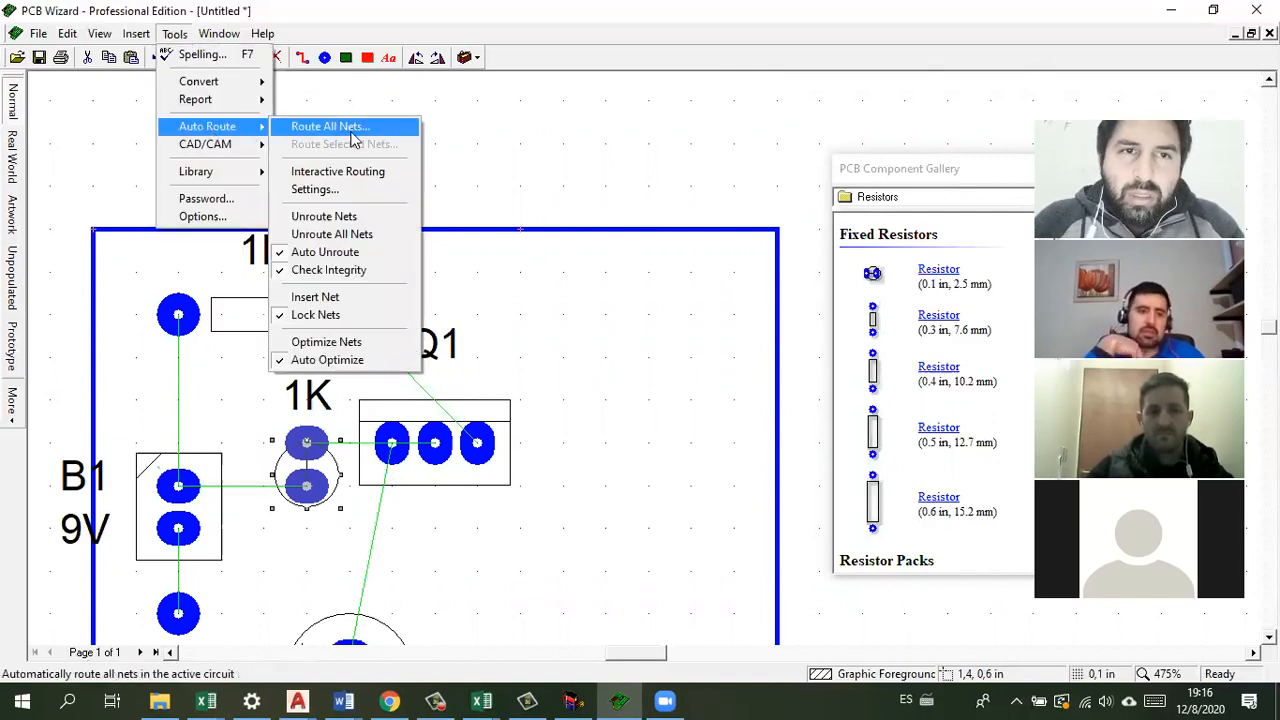
click(330, 127)
click(745, 304)
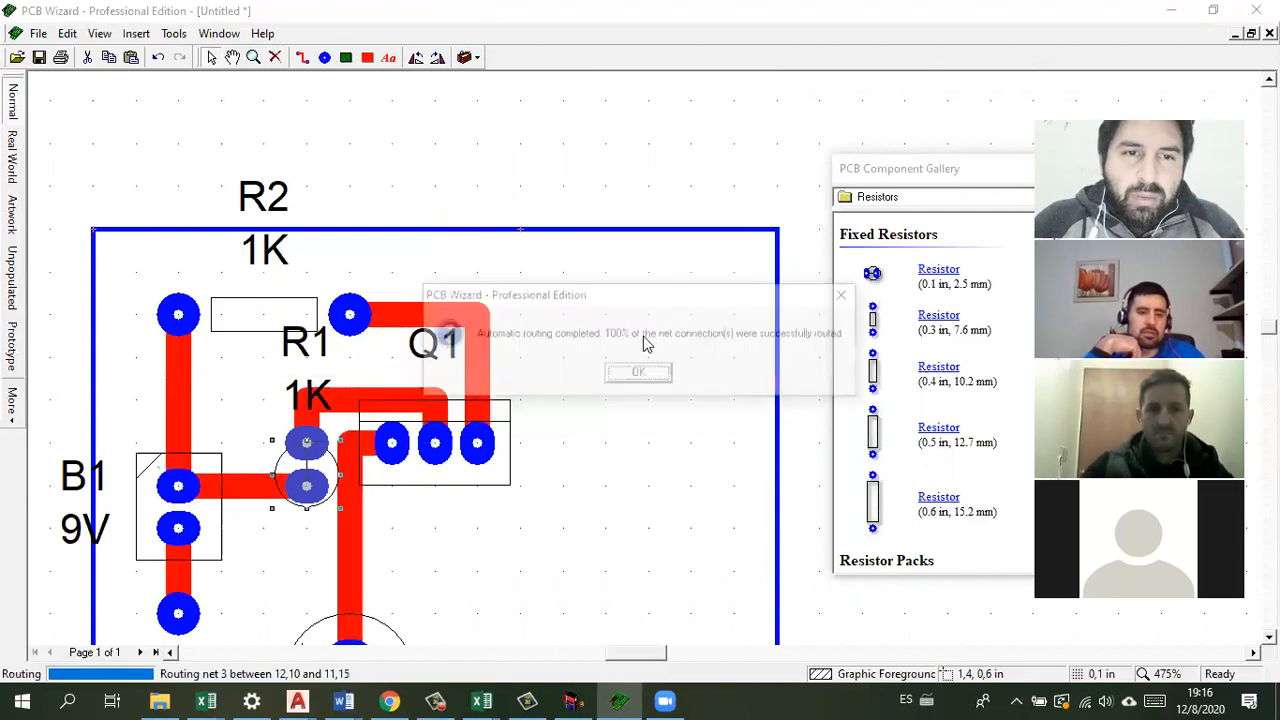
click(640, 374)
Step: Examine the rerouted tracks and component placement in the Normal and Real World views
scroll(528, 371, down, 3)
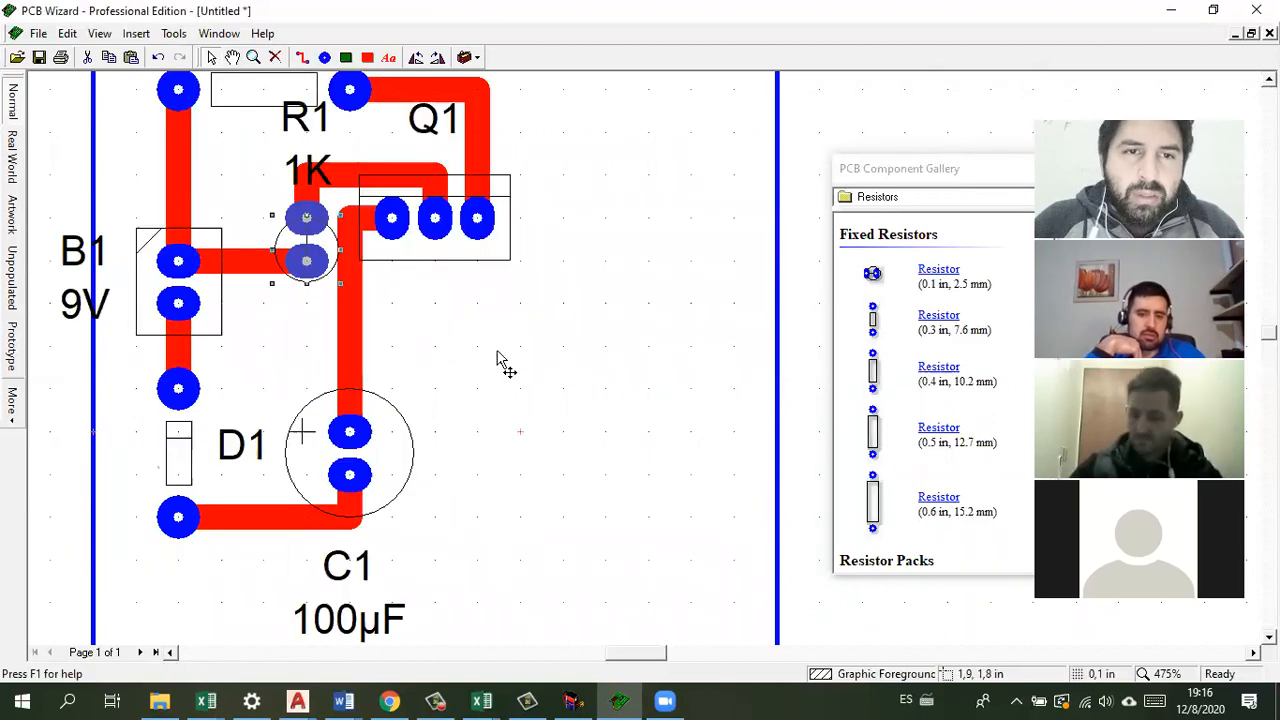
scroll(491, 347, up, 2)
click(466, 423)
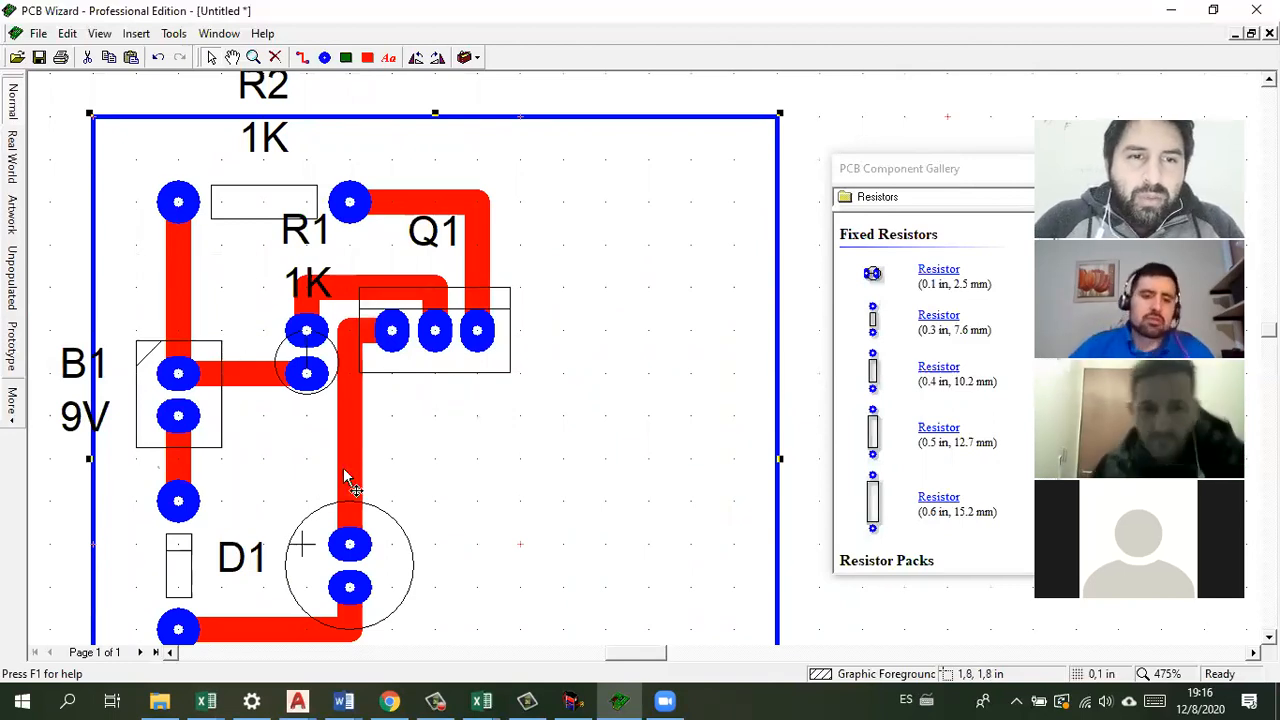
scroll(233, 447, down, 2)
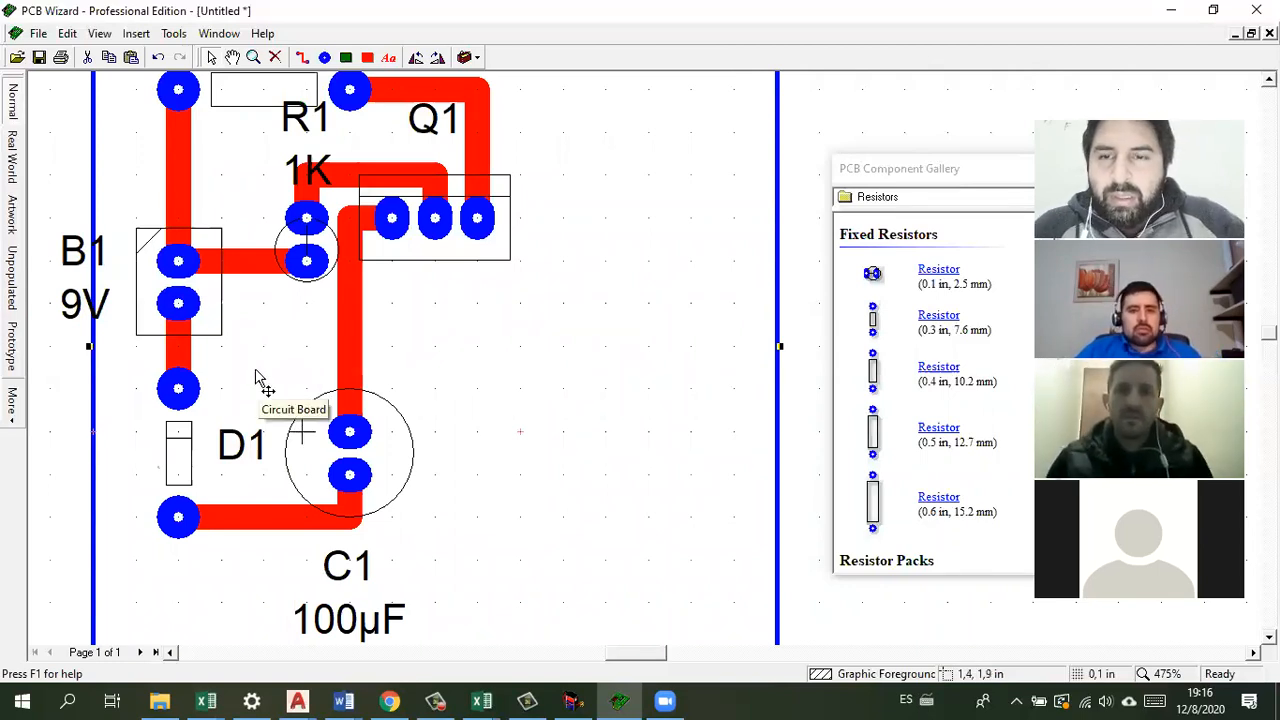
click(13, 157)
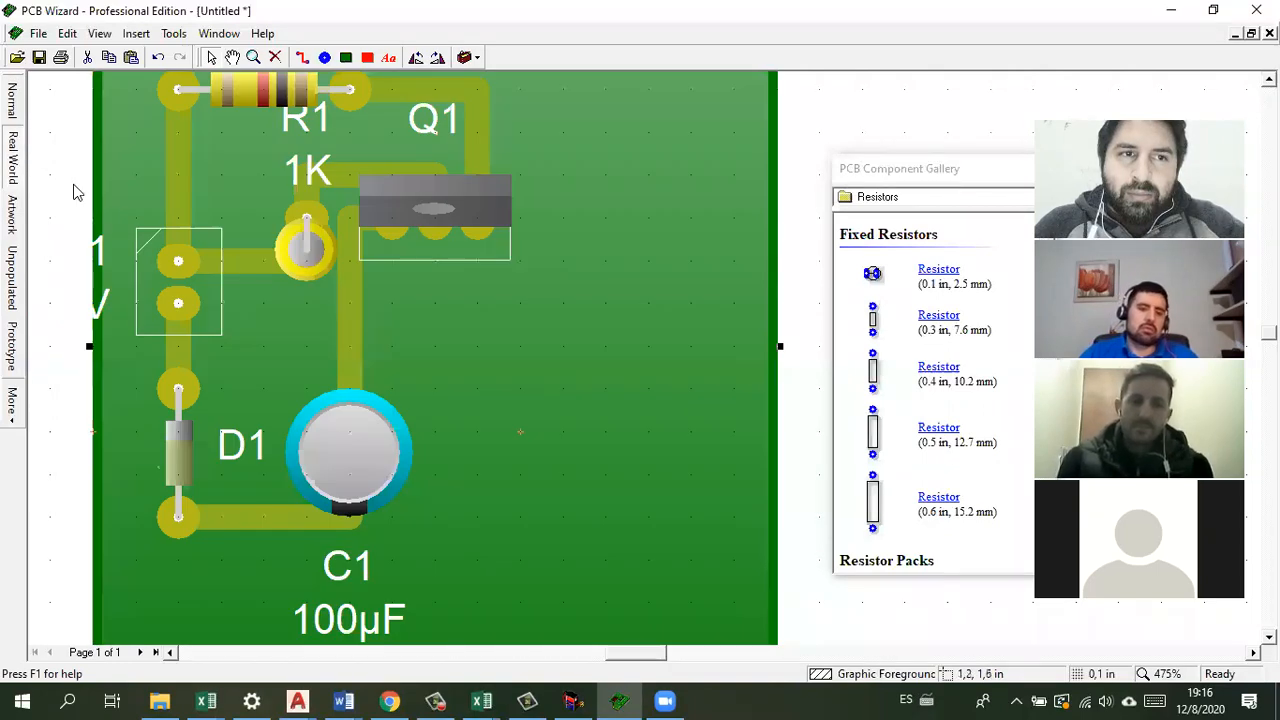
click(13, 104)
scroll(62, 160, up, 1)
scroll(62, 162, down, 1)
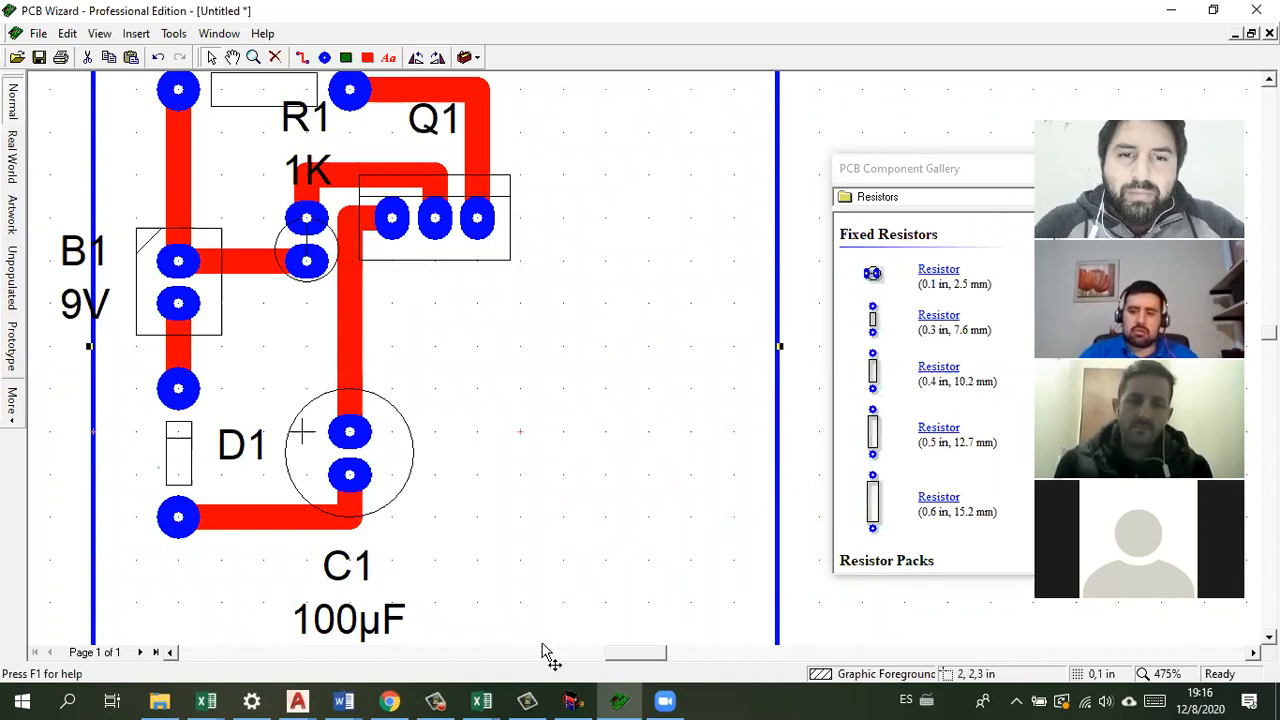
Step: Switch to Livewire and convert the transistor circuit to a printed circuit board again, letting Livewire specify the options
click(175, 34)
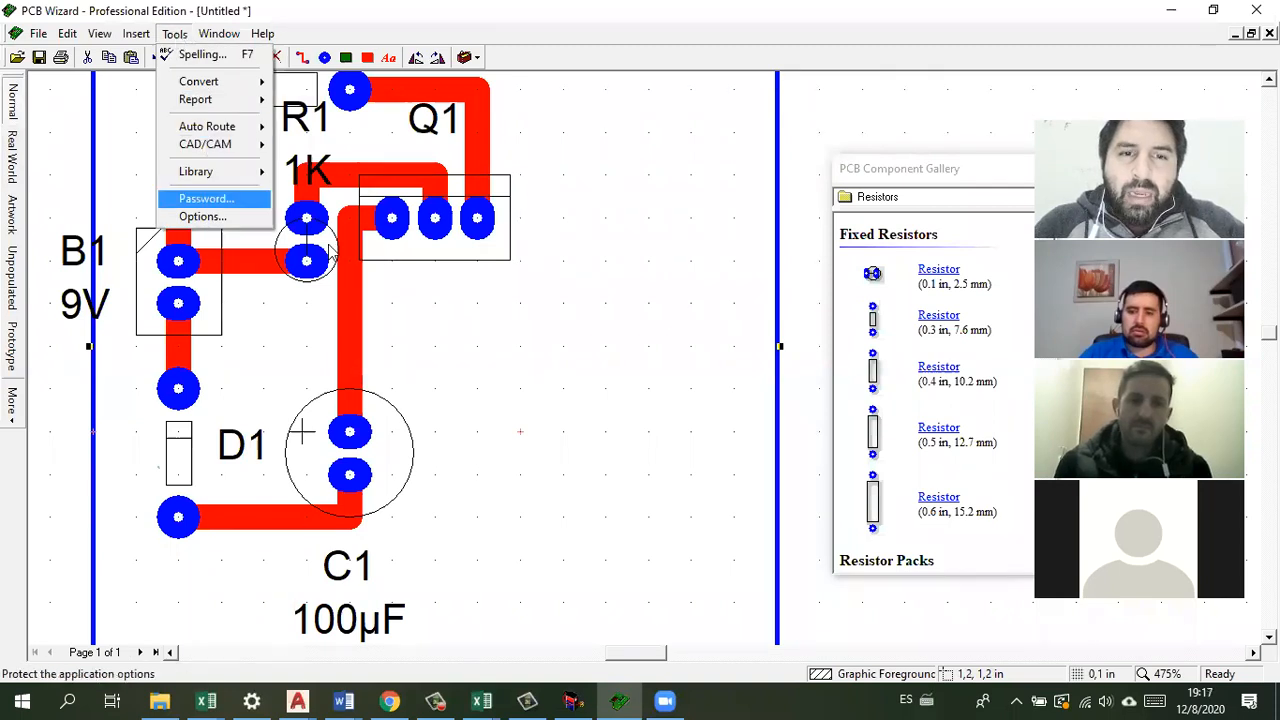
click(573, 700)
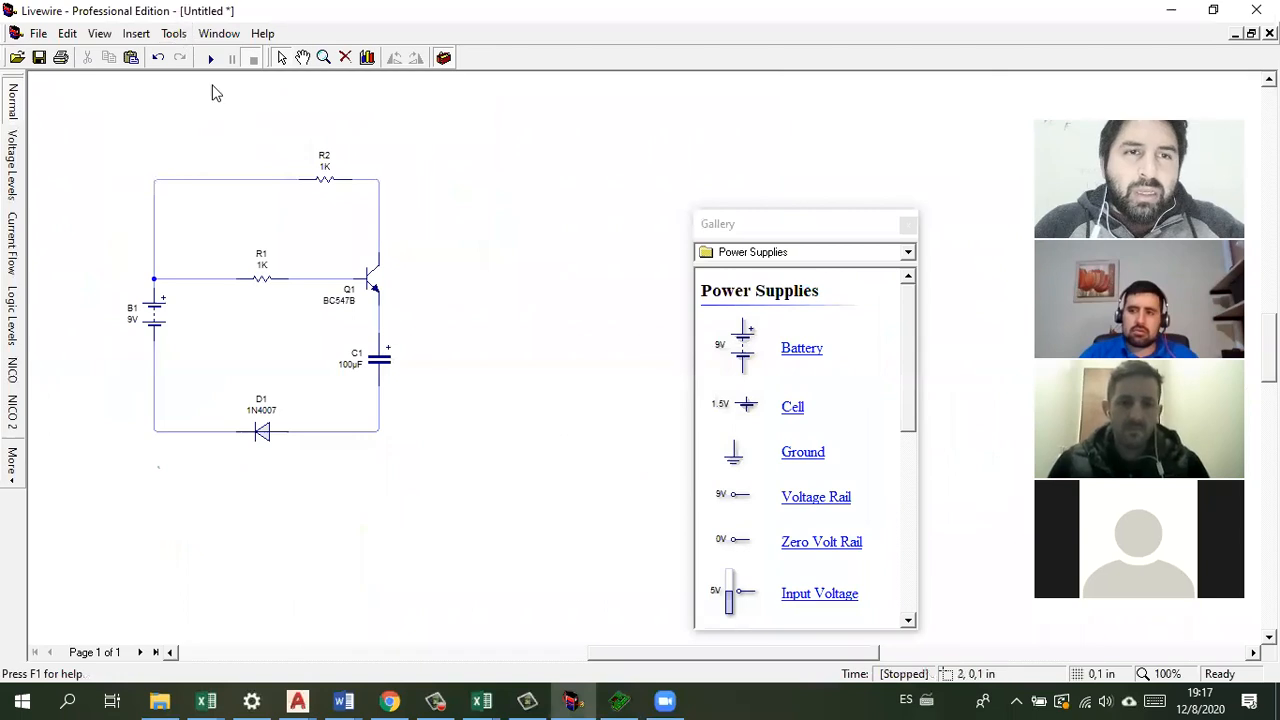
click(175, 33)
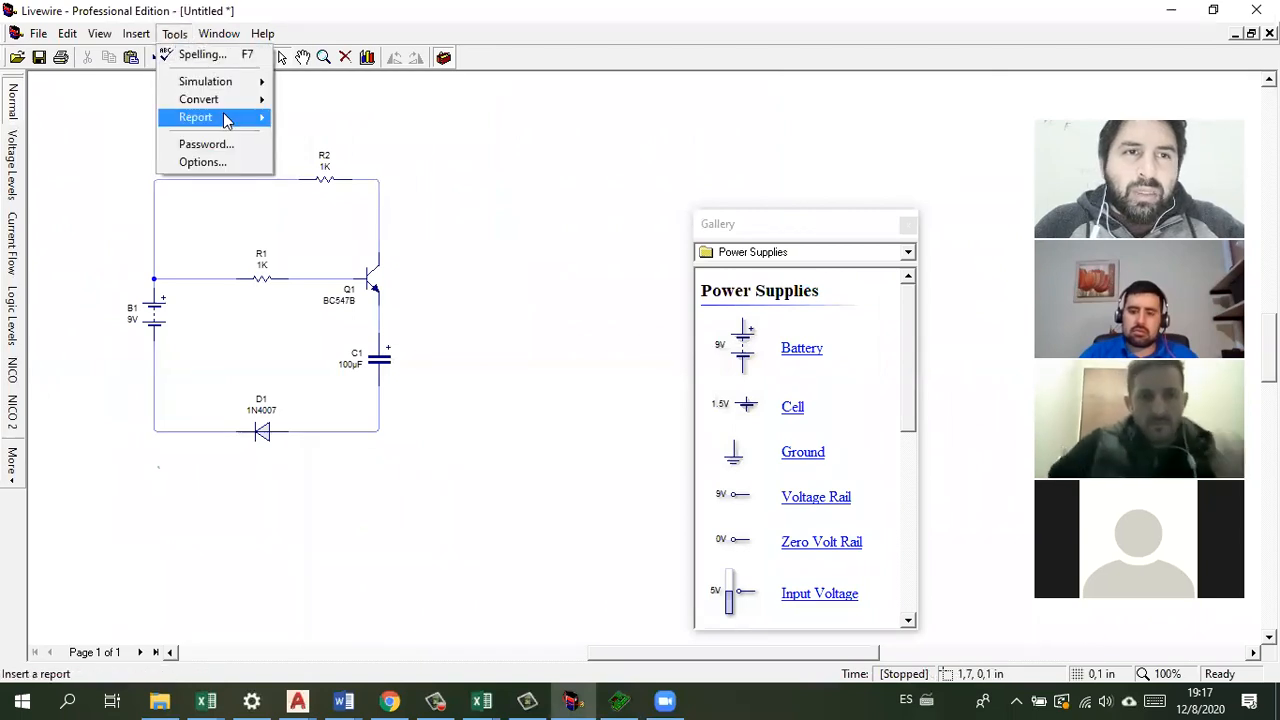
mouse_move(255, 99)
click(333, 103)
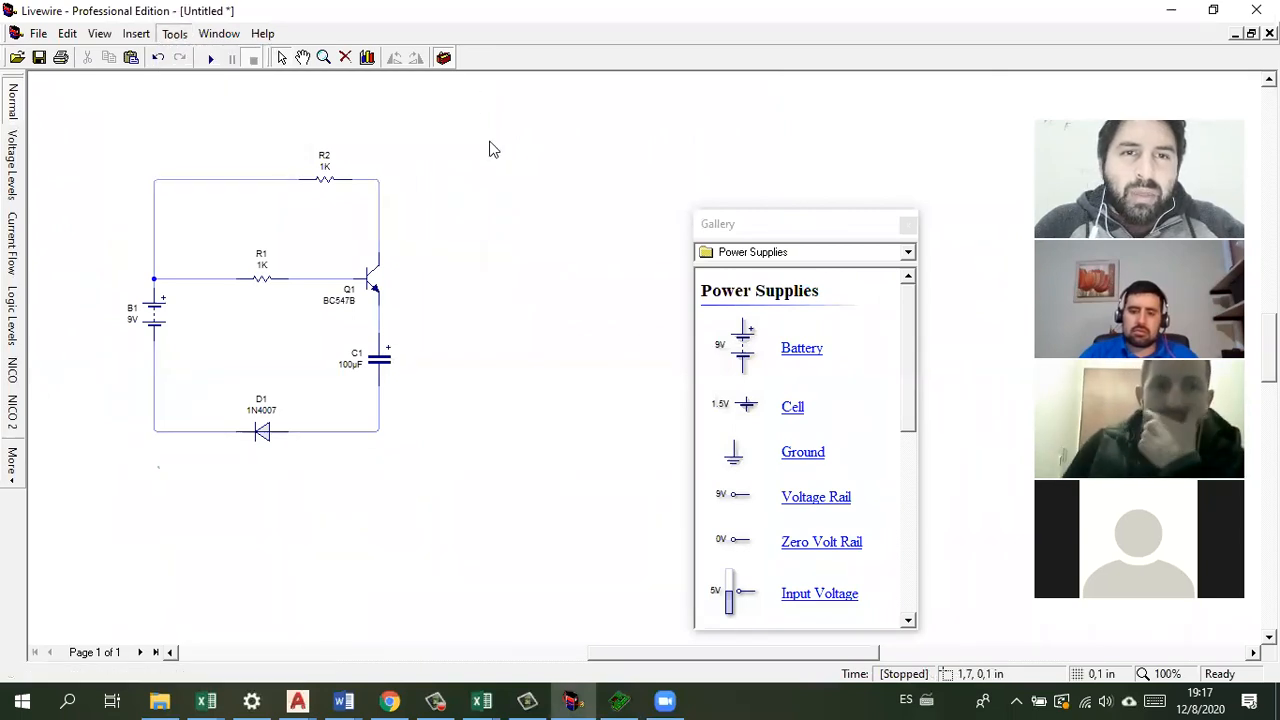
click(668, 407)
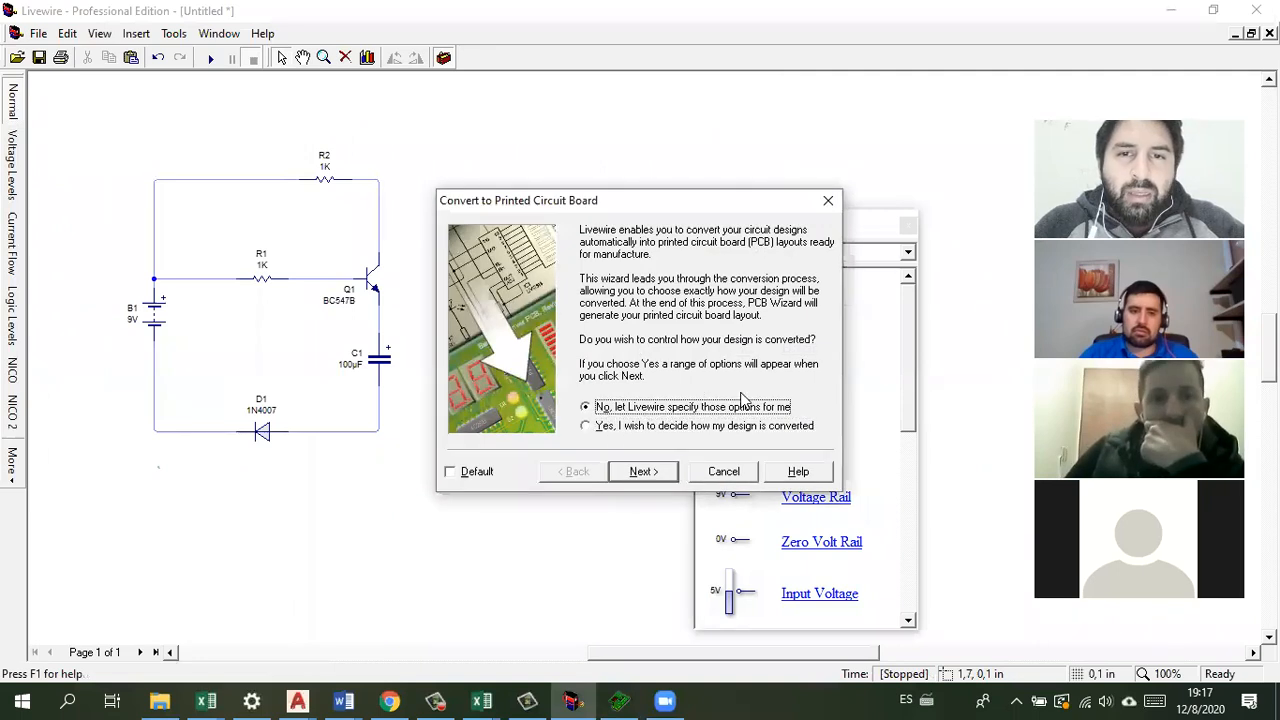
click(631, 472)
click(631, 474)
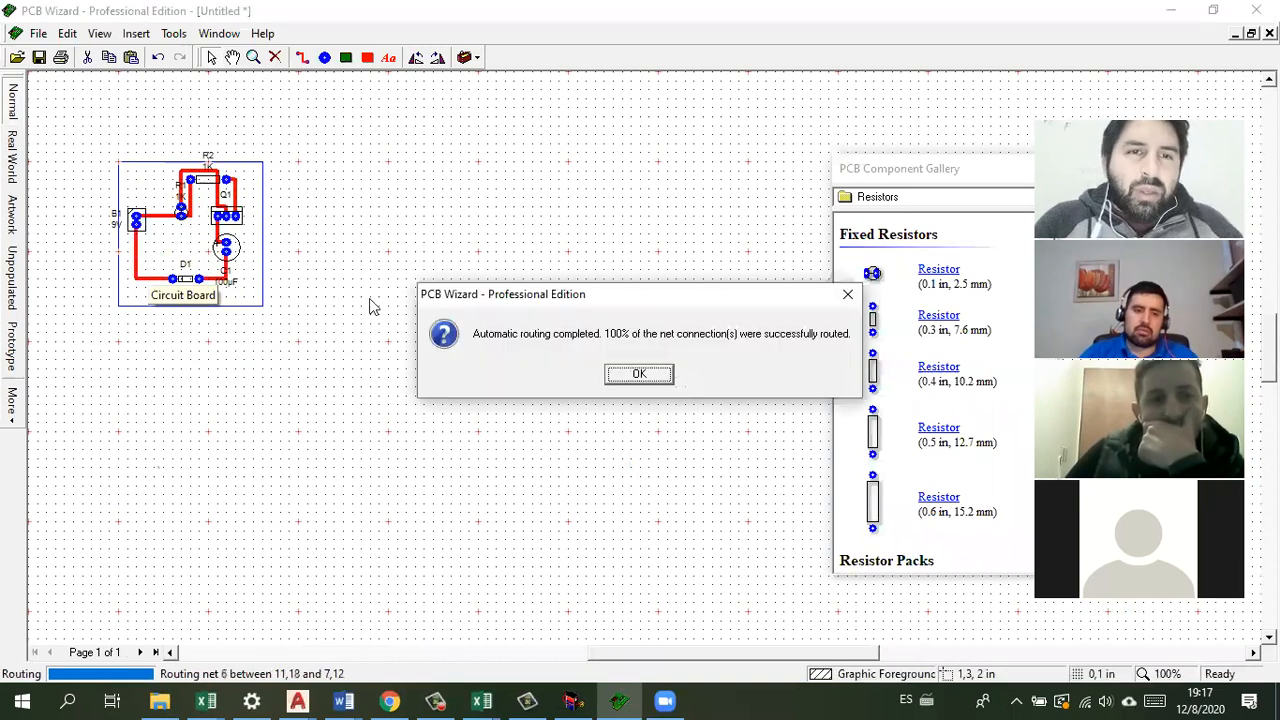
key(Return)
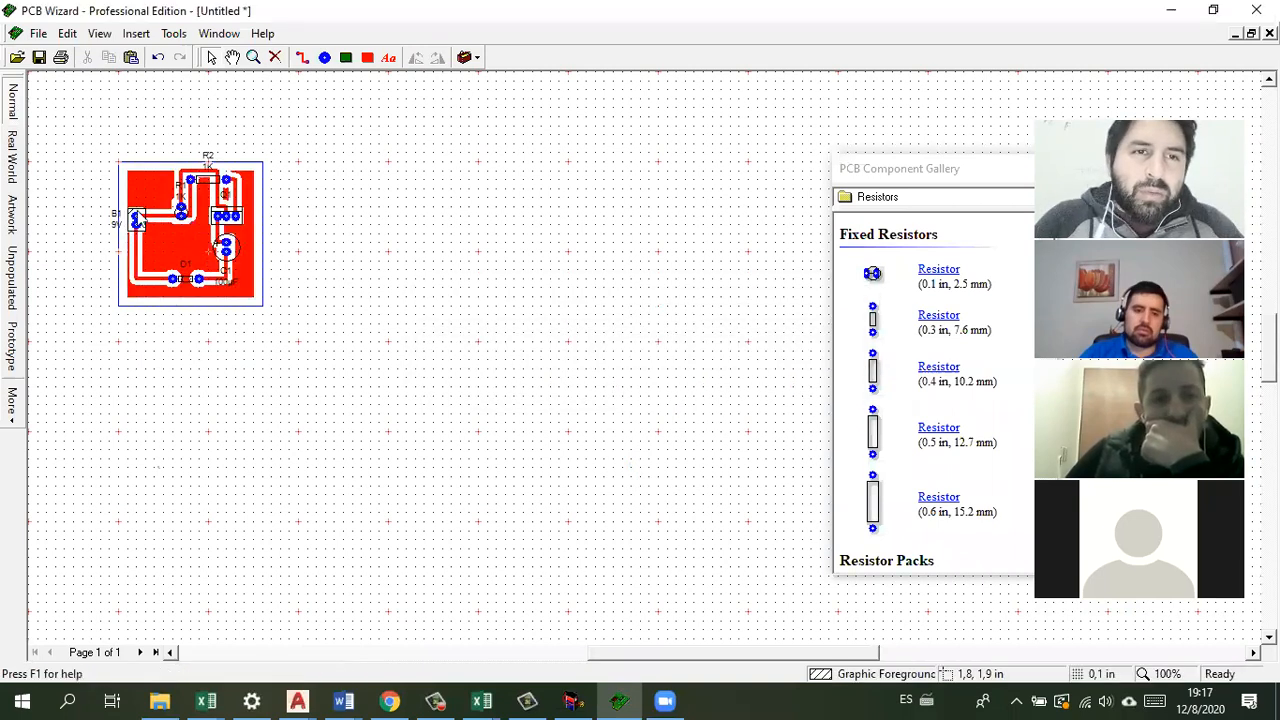
Step: On the new board, move resistor R1 about 0.2 in left and resistor R2 about 0.5 in left, above R1
scroll(692, 593, up, 1)
drag(686, 658, 604, 656)
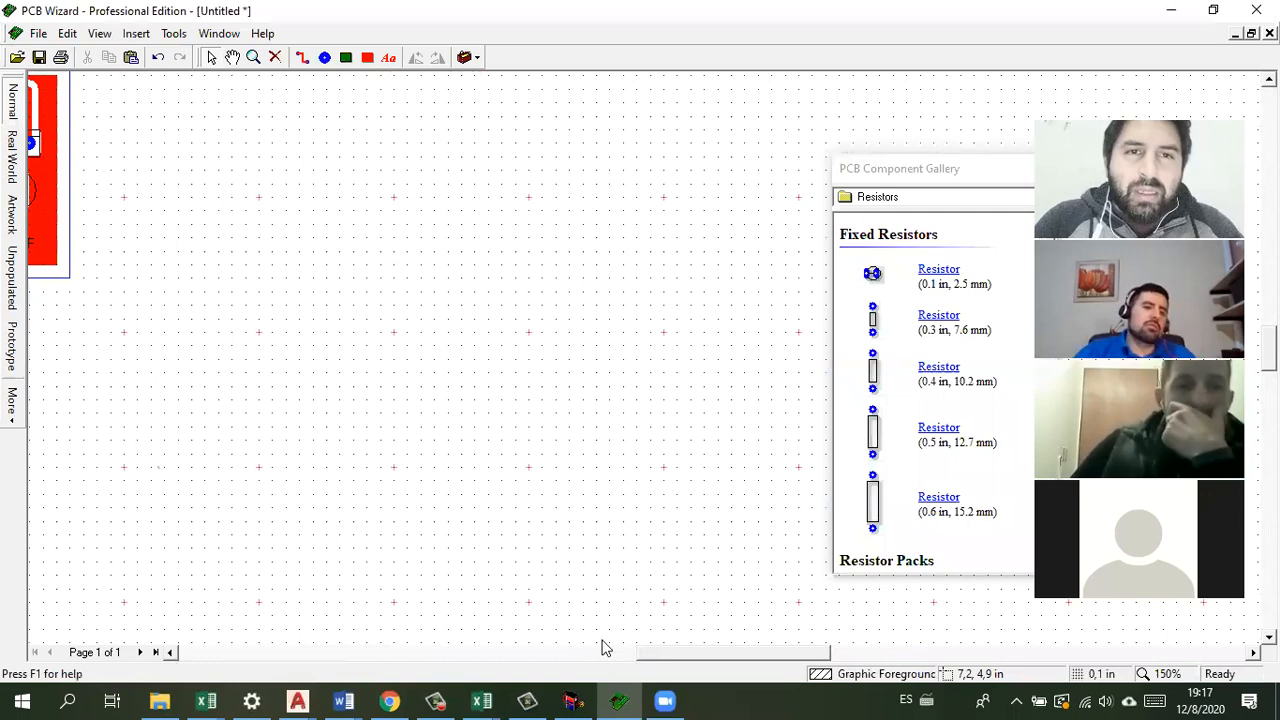
scroll(369, 124, up, 1)
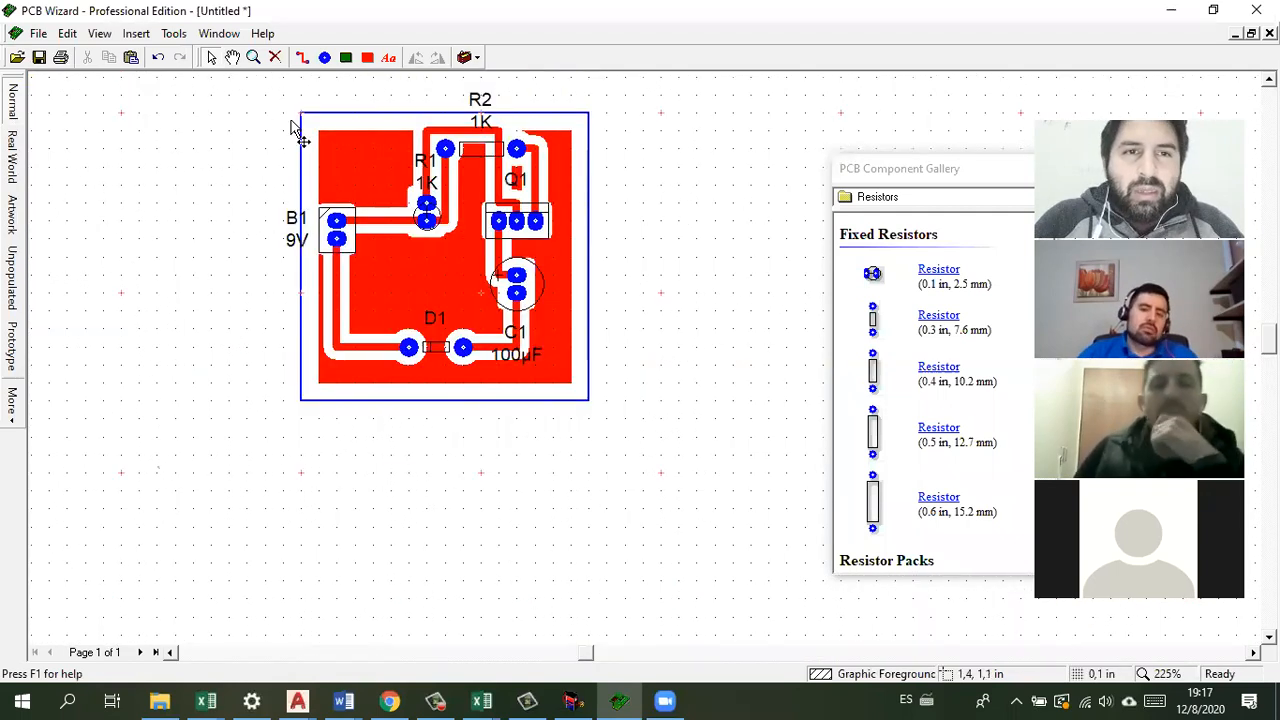
scroll(171, 124, up, 1)
scroll(148, 140, up, 1)
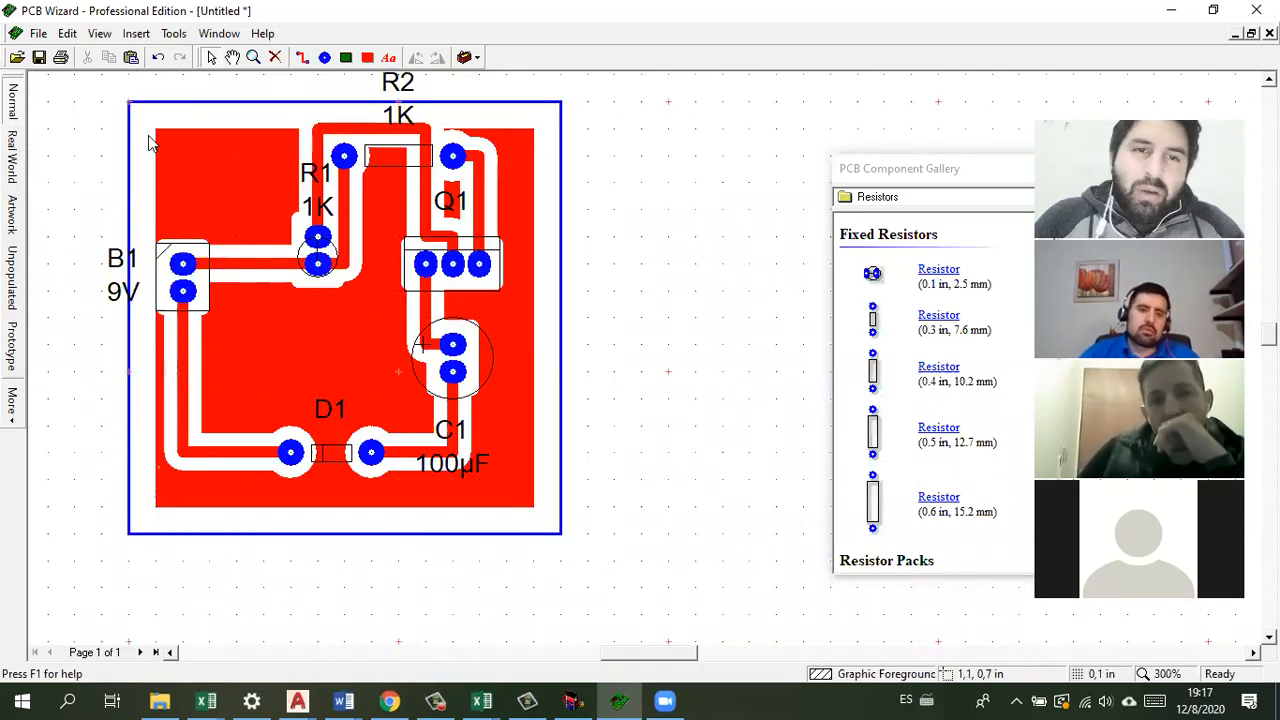
click(316, 262)
drag(316, 262, 262, 262)
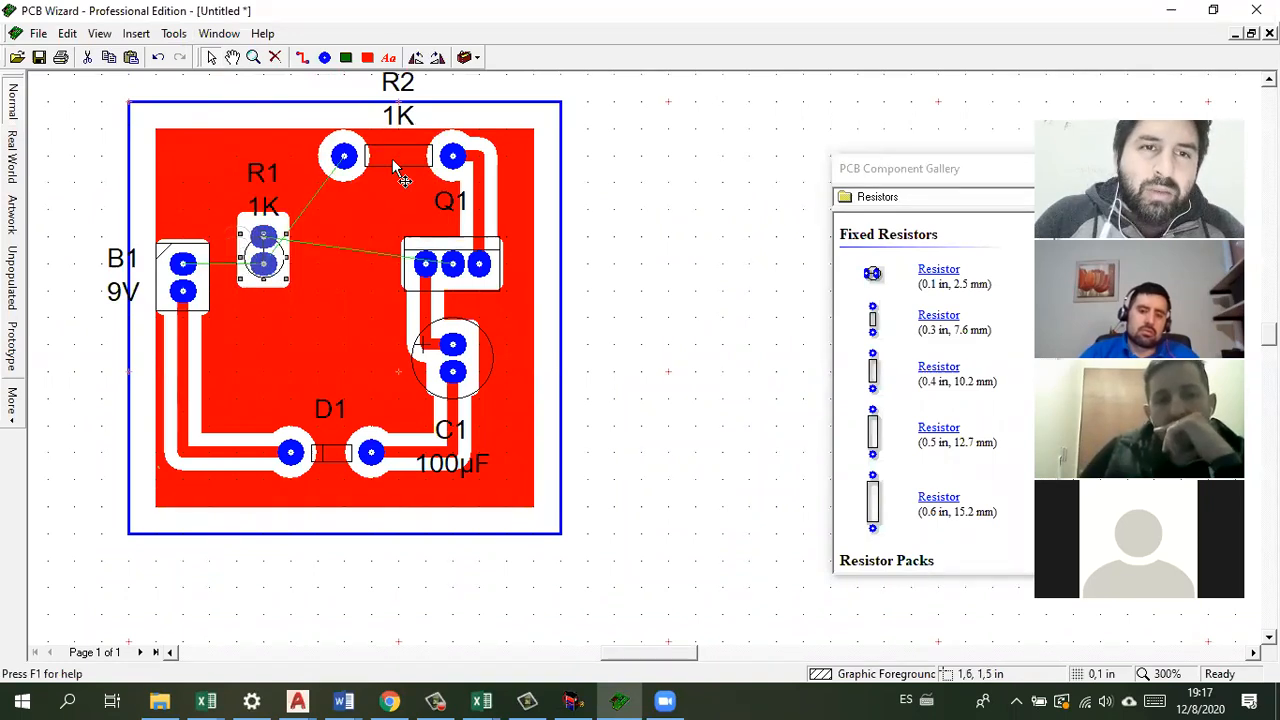
drag(392, 158, 254, 160)
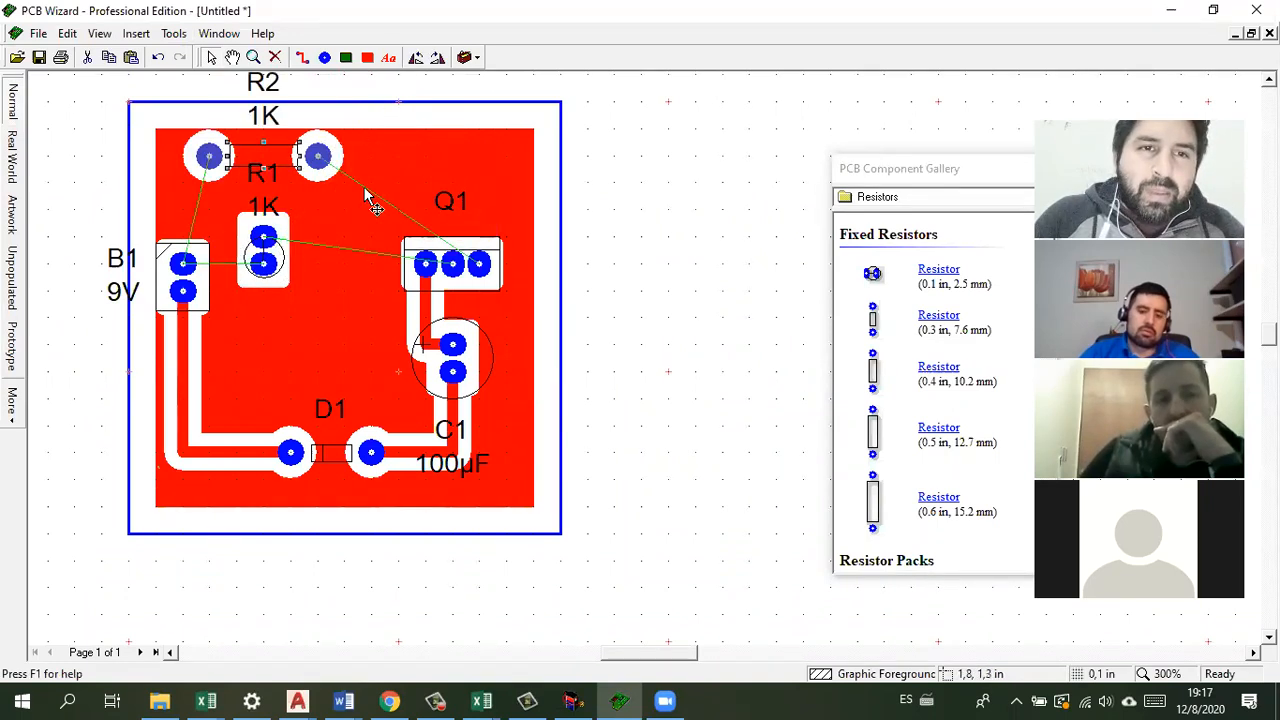
Step: Move transistor Q1 and capacitor C1 about 0.3 in left and 0.1 in up, and diode D1 about 0.2 in left
click(420, 168)
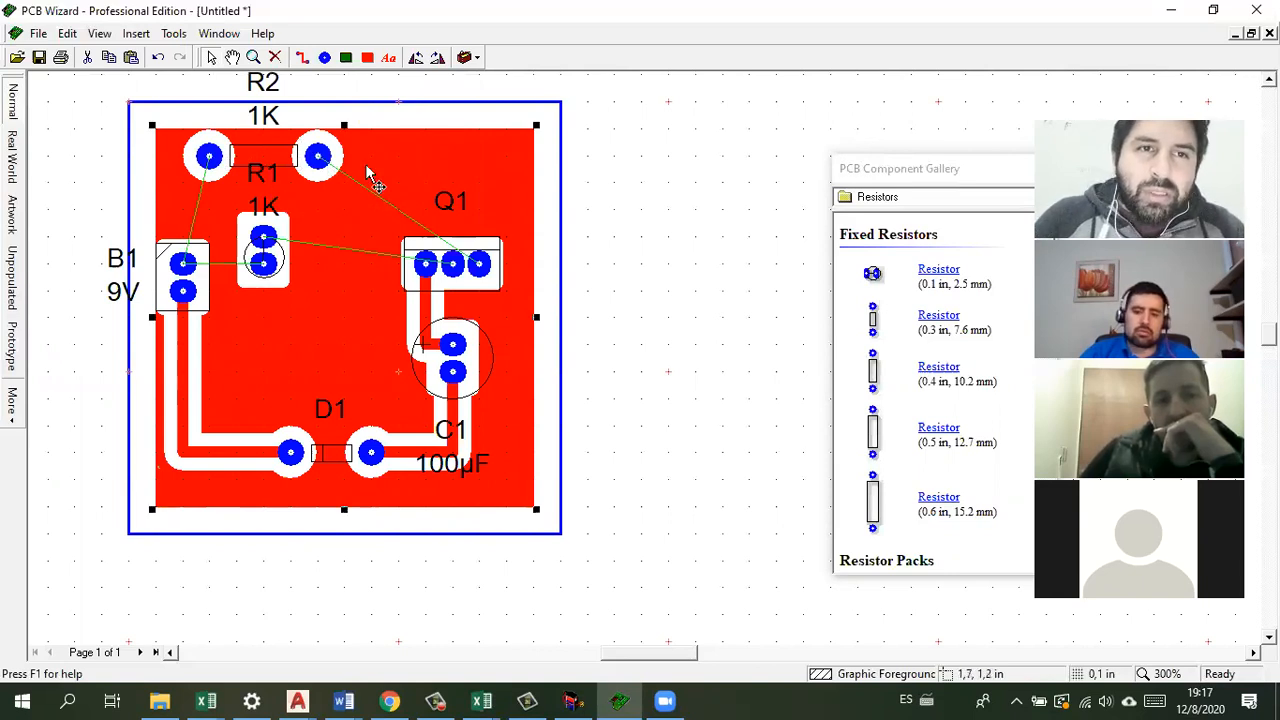
scroll(293, 202, up, 3)
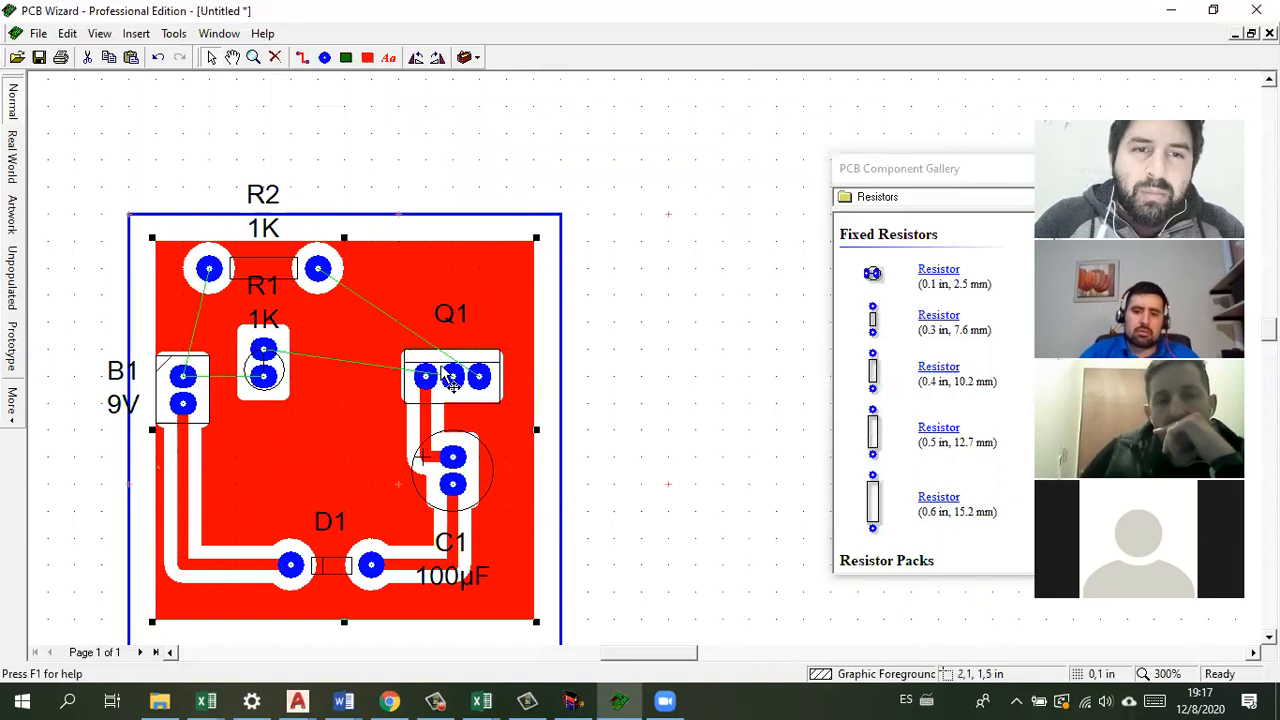
drag(452, 375, 370, 338)
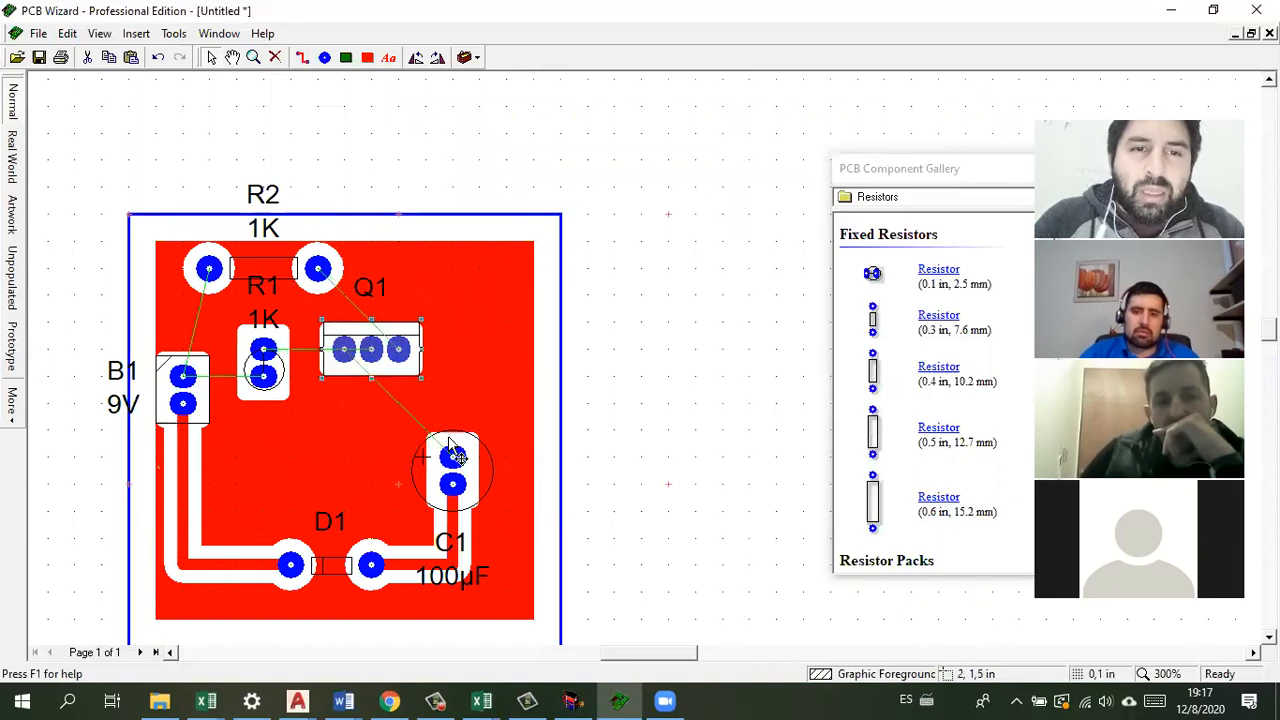
drag(417, 487, 335, 460)
click(338, 578)
drag(333, 568, 279, 568)
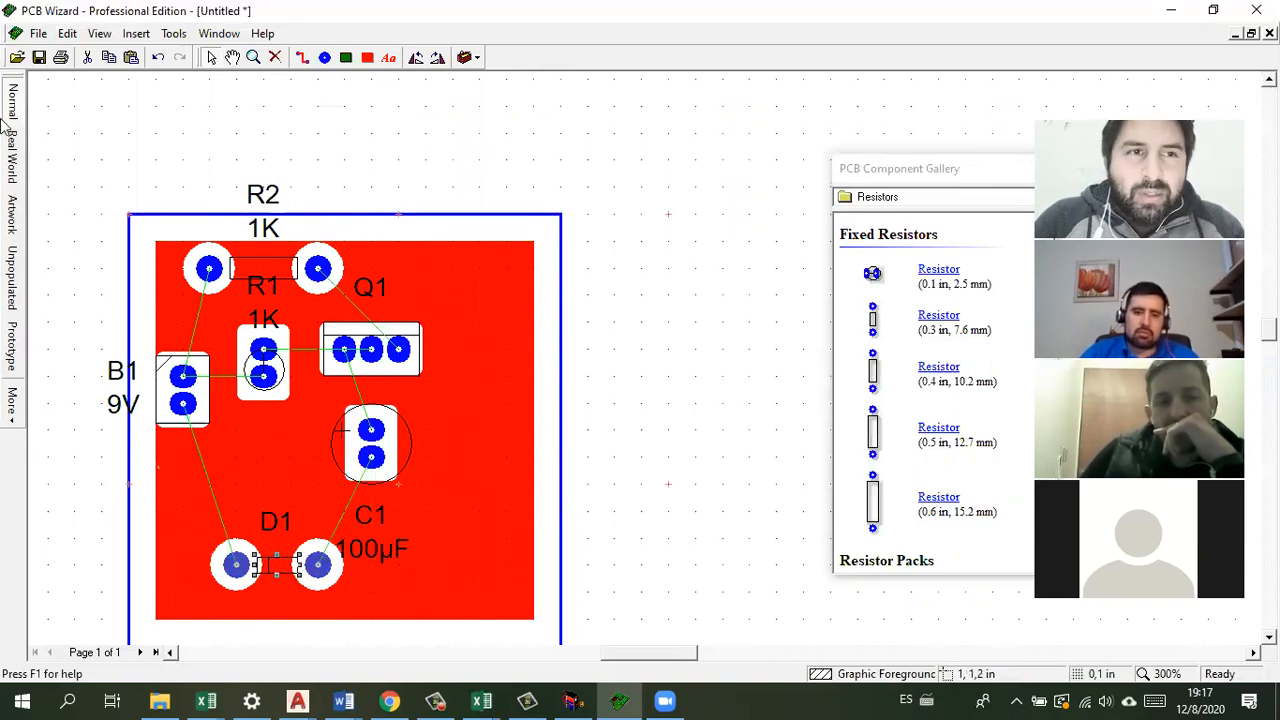
Step: Auto-route all nets on the 0.100" grid with 0.060" tracks and a 0.05 in isolation gap, and delete the copper area
click(175, 34)
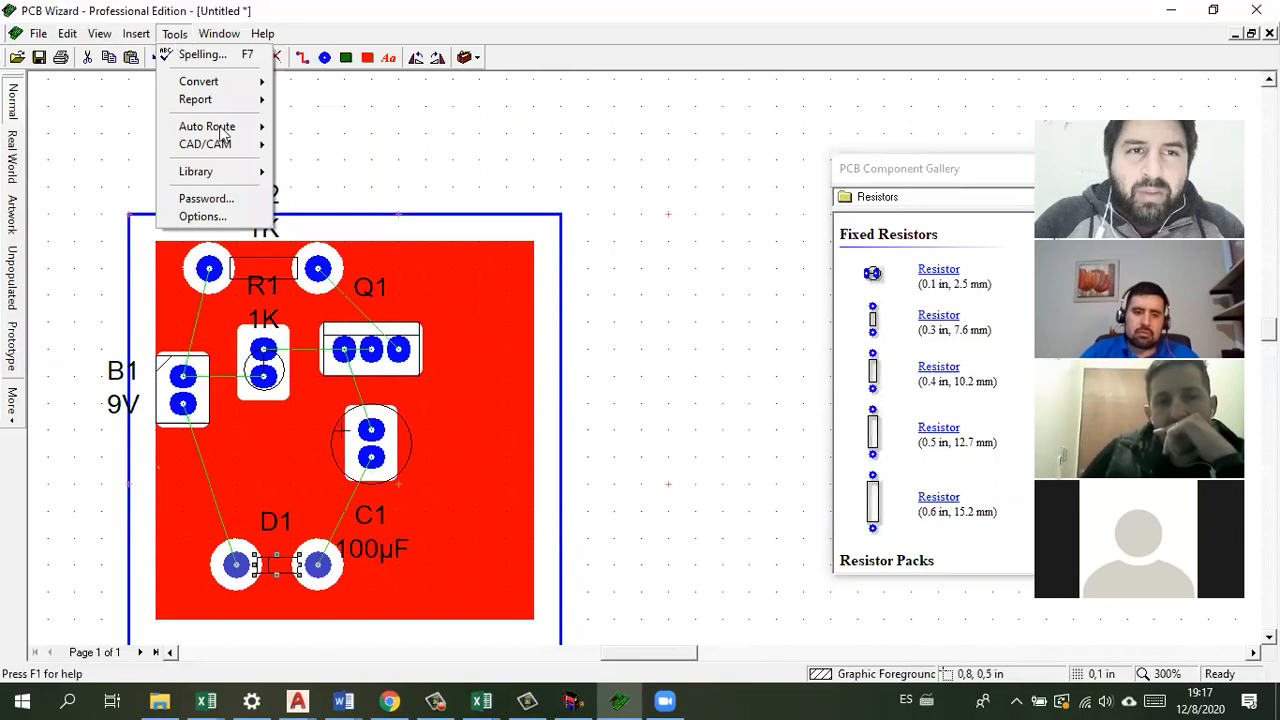
mouse_move(223, 128)
click(352, 130)
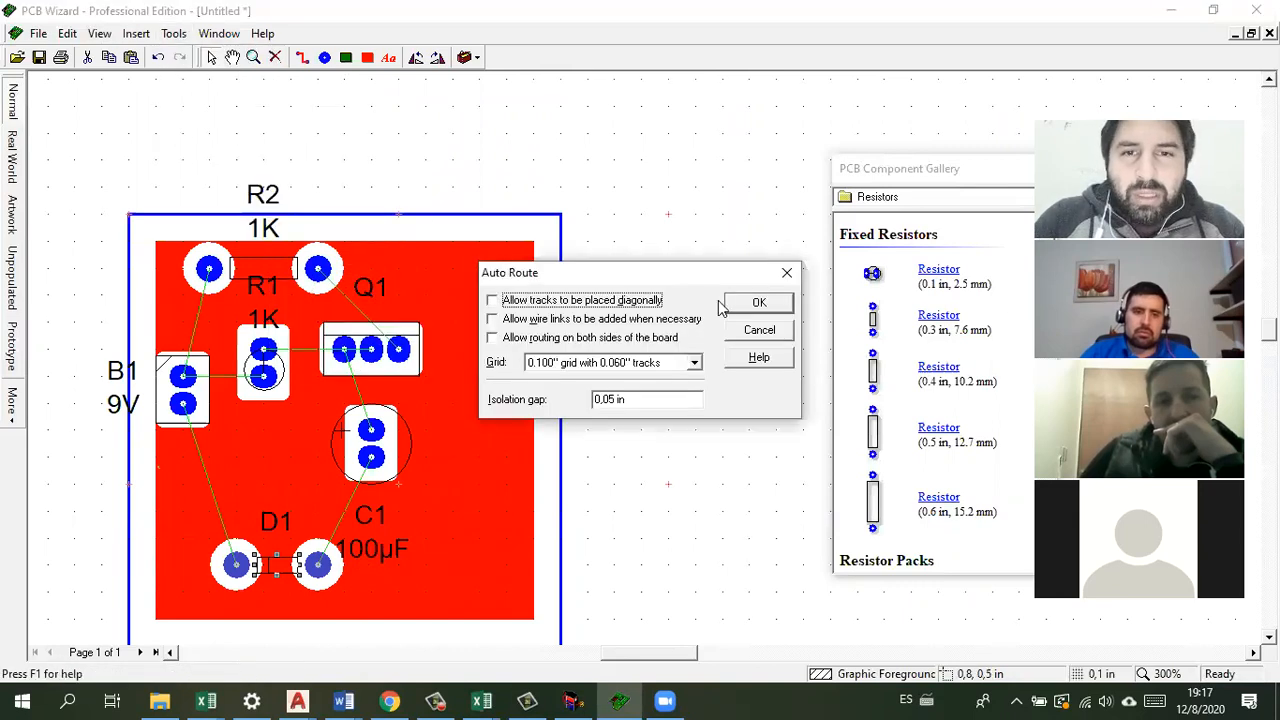
click(745, 307)
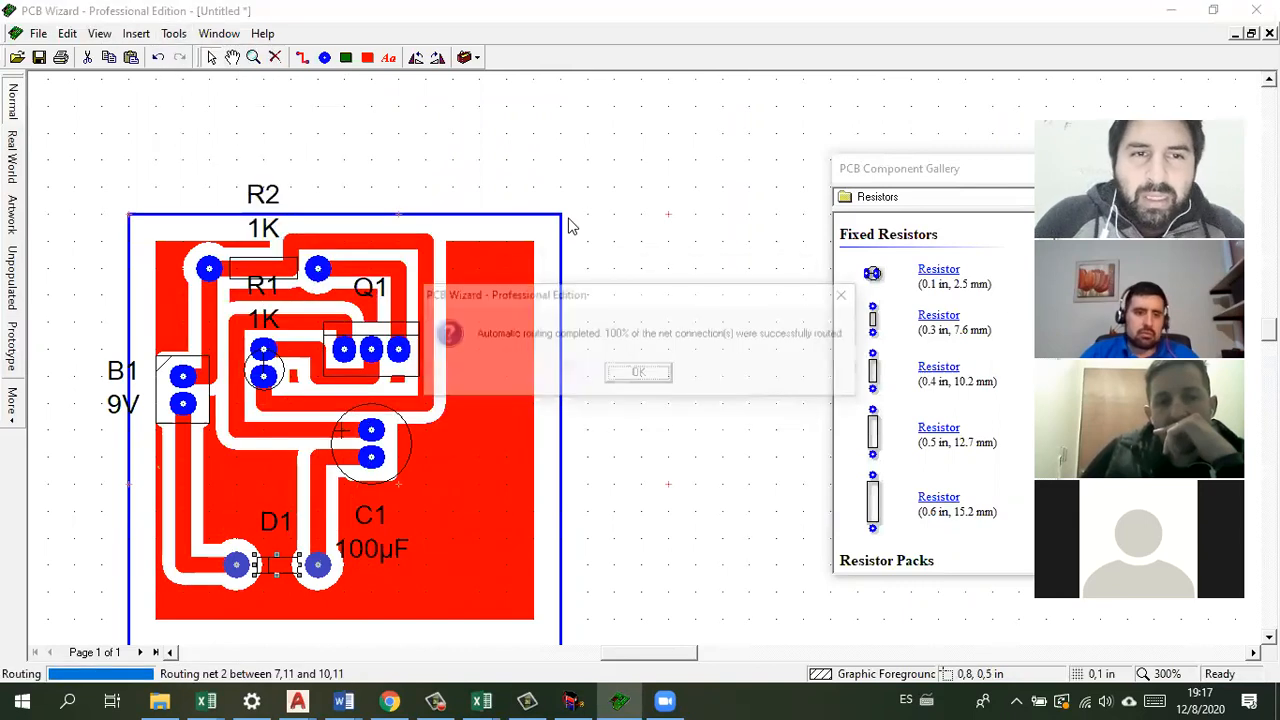
click(652, 375)
click(523, 374)
key(Delete)
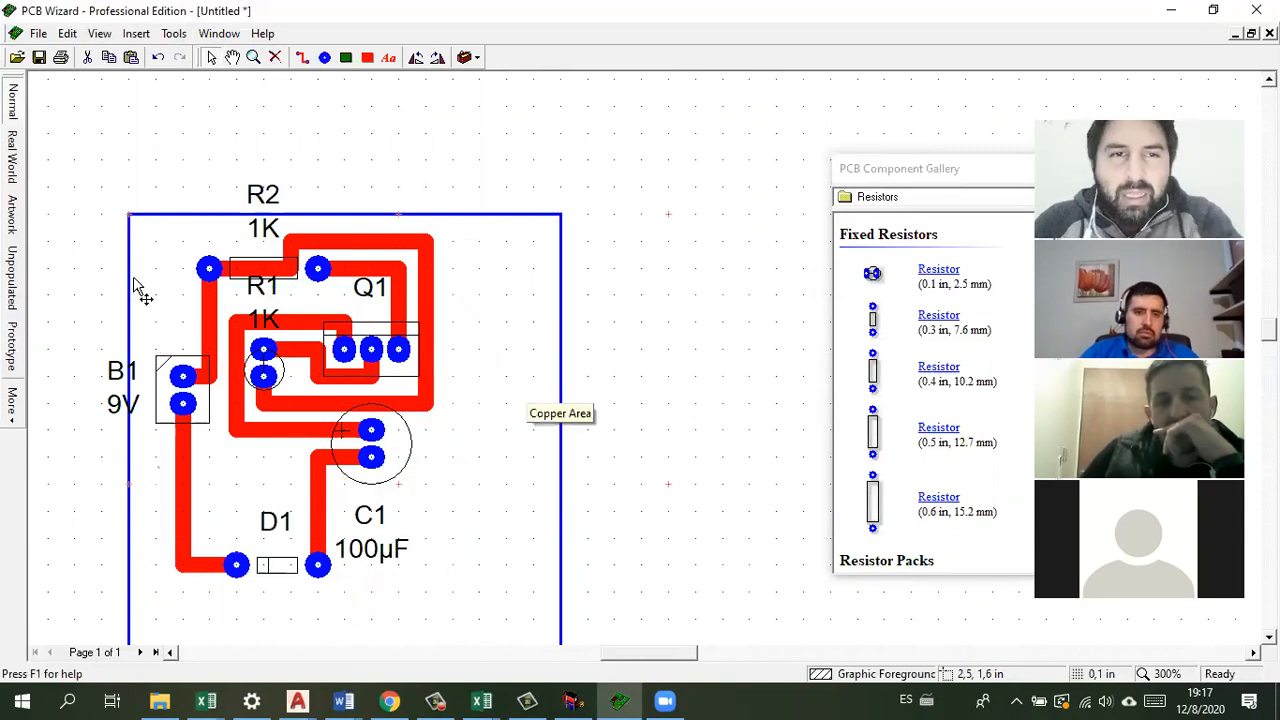
Step: Show the board in the Real World view and narrow the circuit board from its right edge to about 1.3 in wide
click(22, 158)
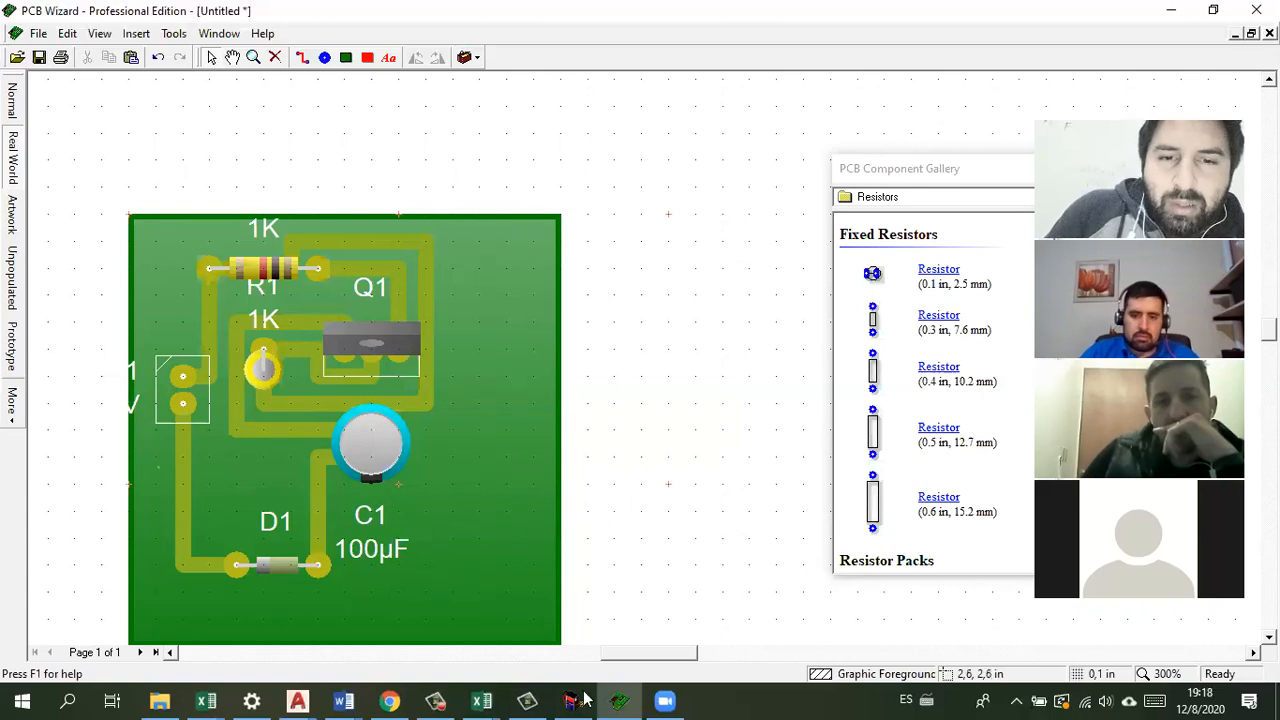
click(525, 298)
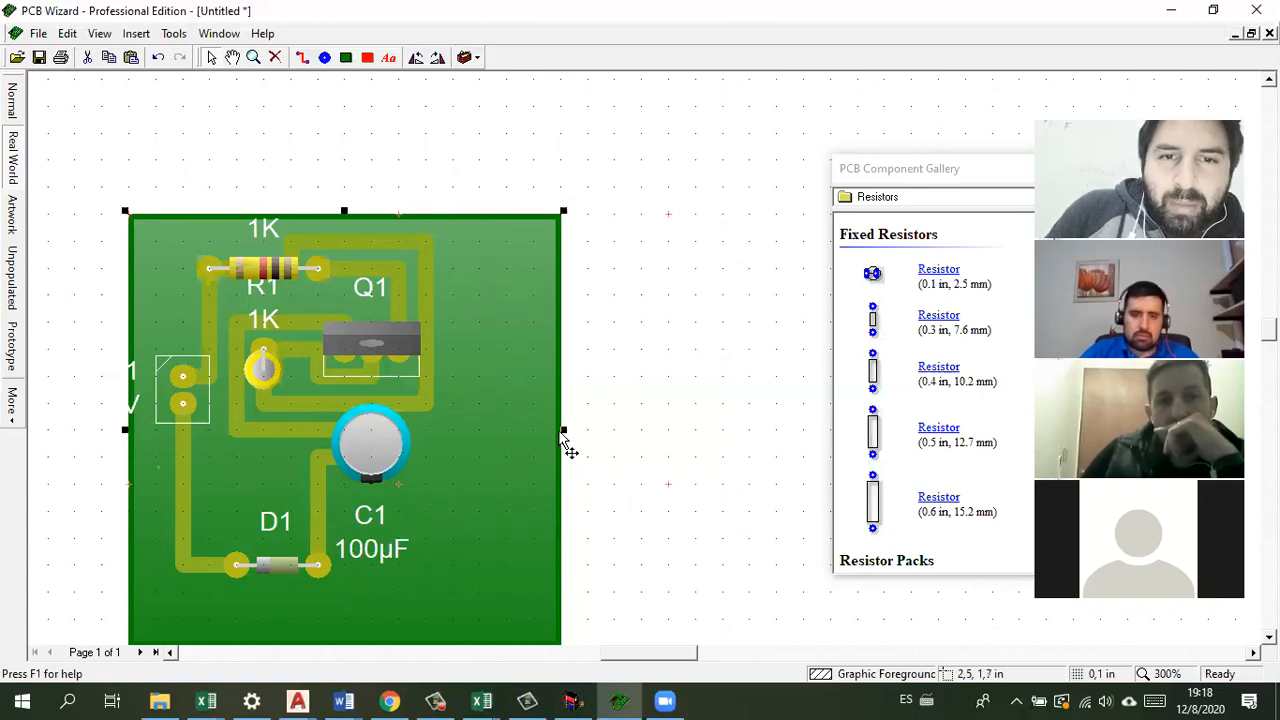
drag(563, 427, 481, 422)
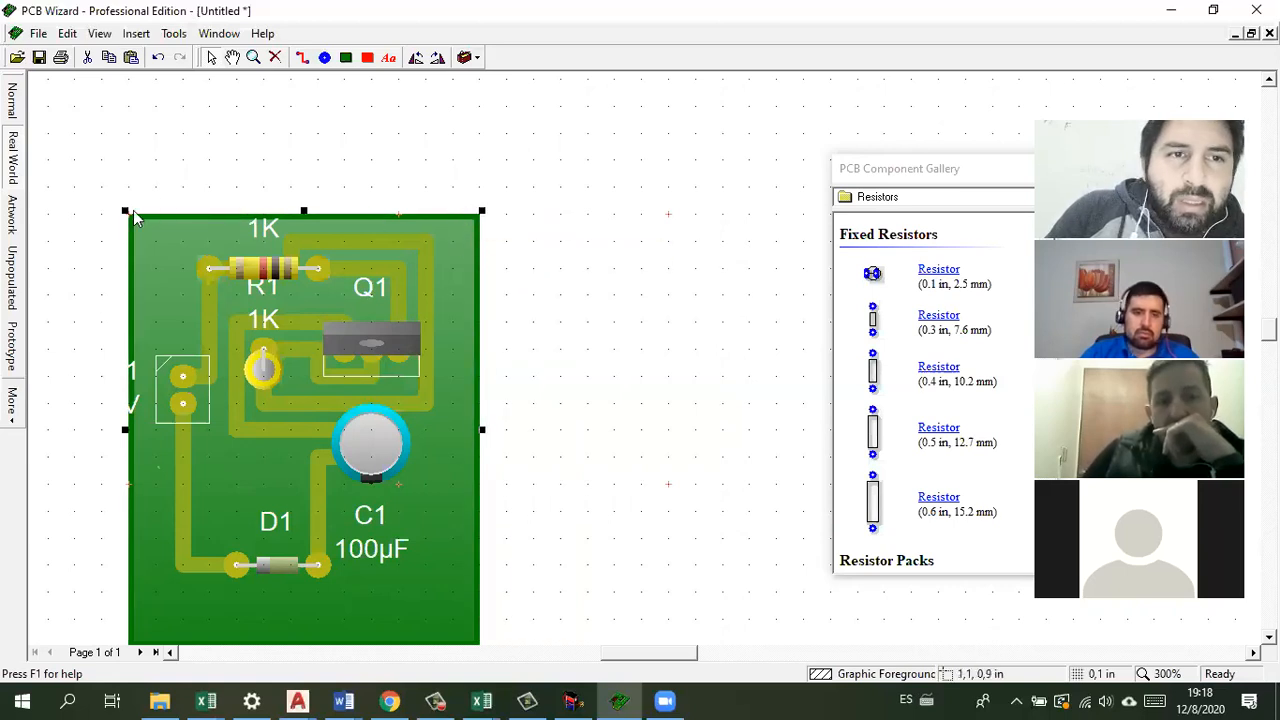
click(100, 36)
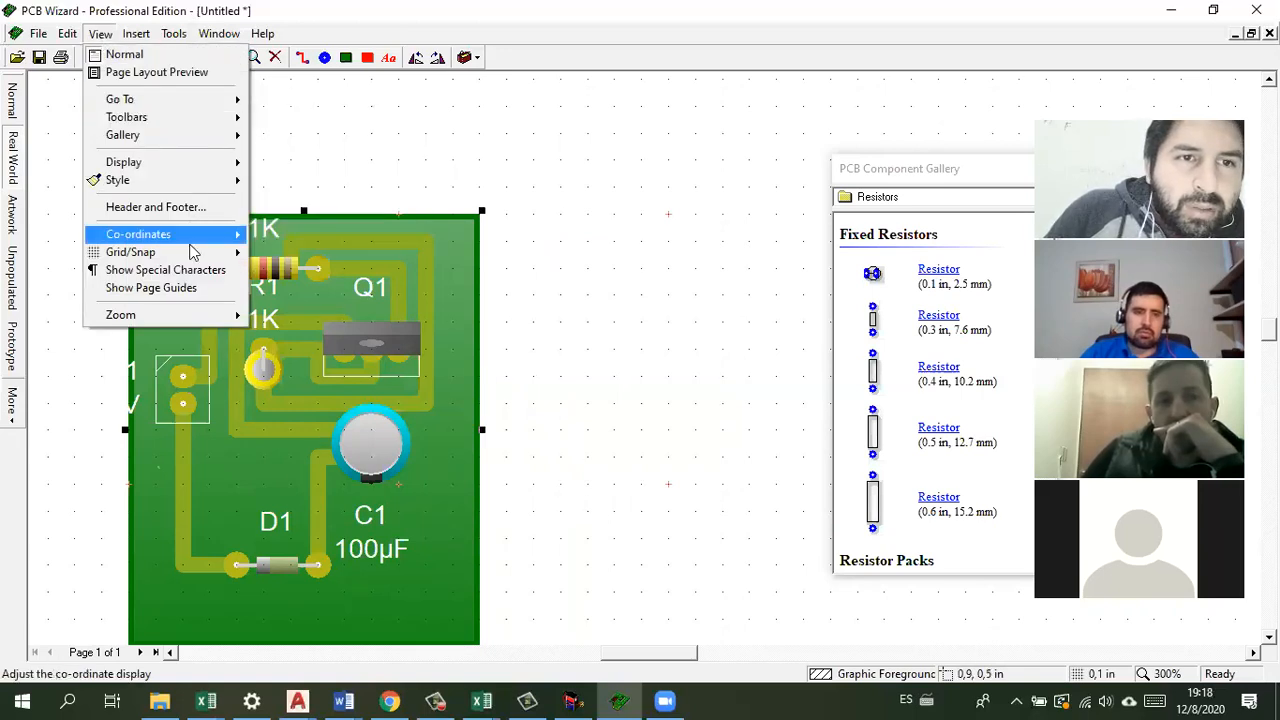
mouse_move(240, 254)
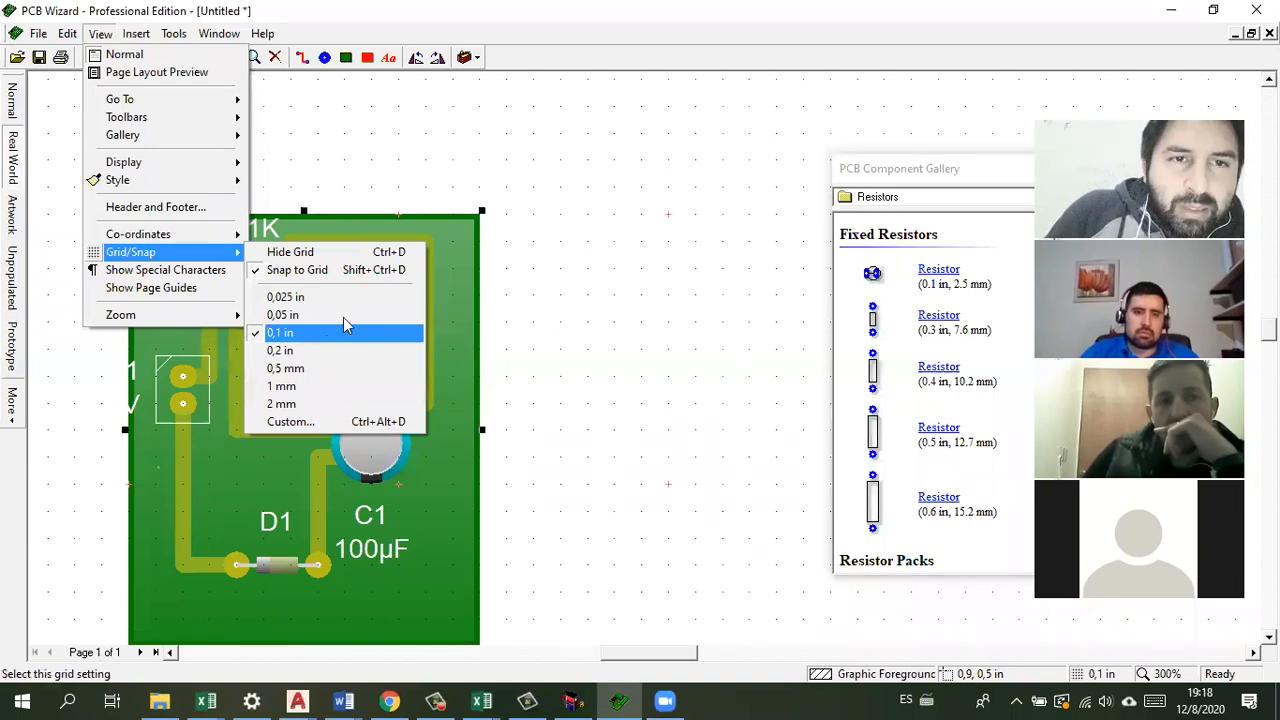
click(414, 200)
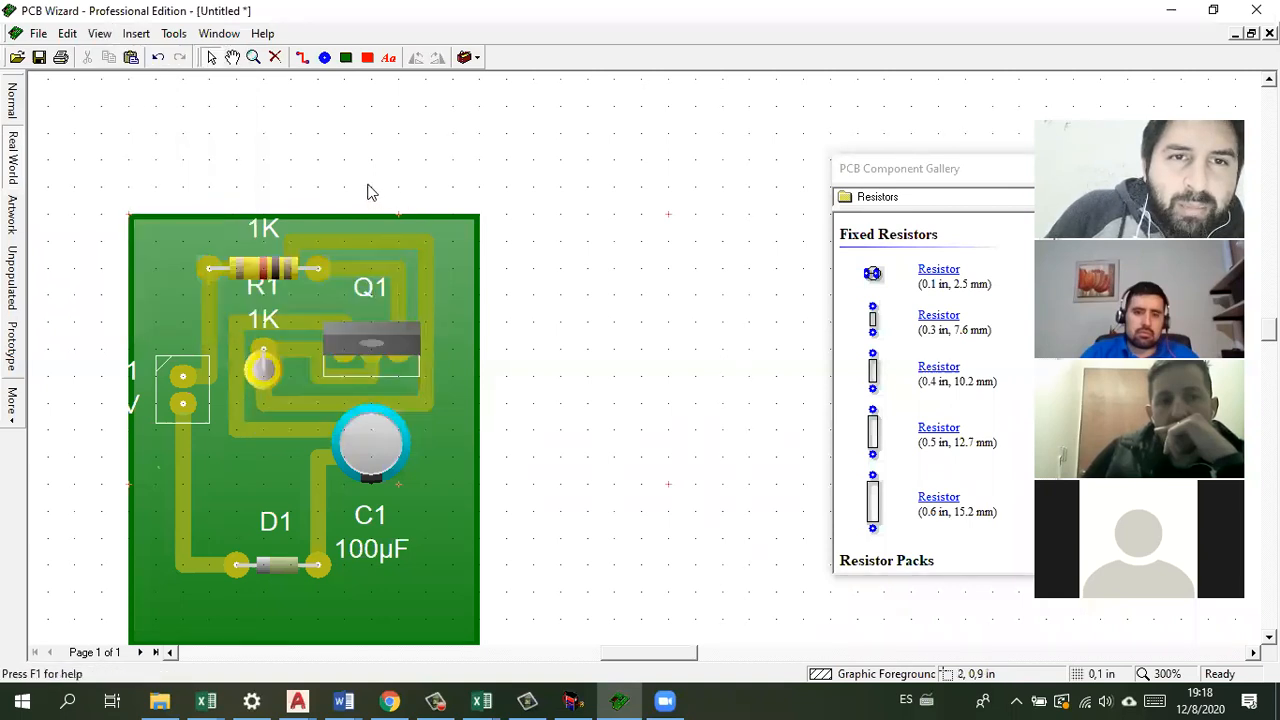
click(66, 33)
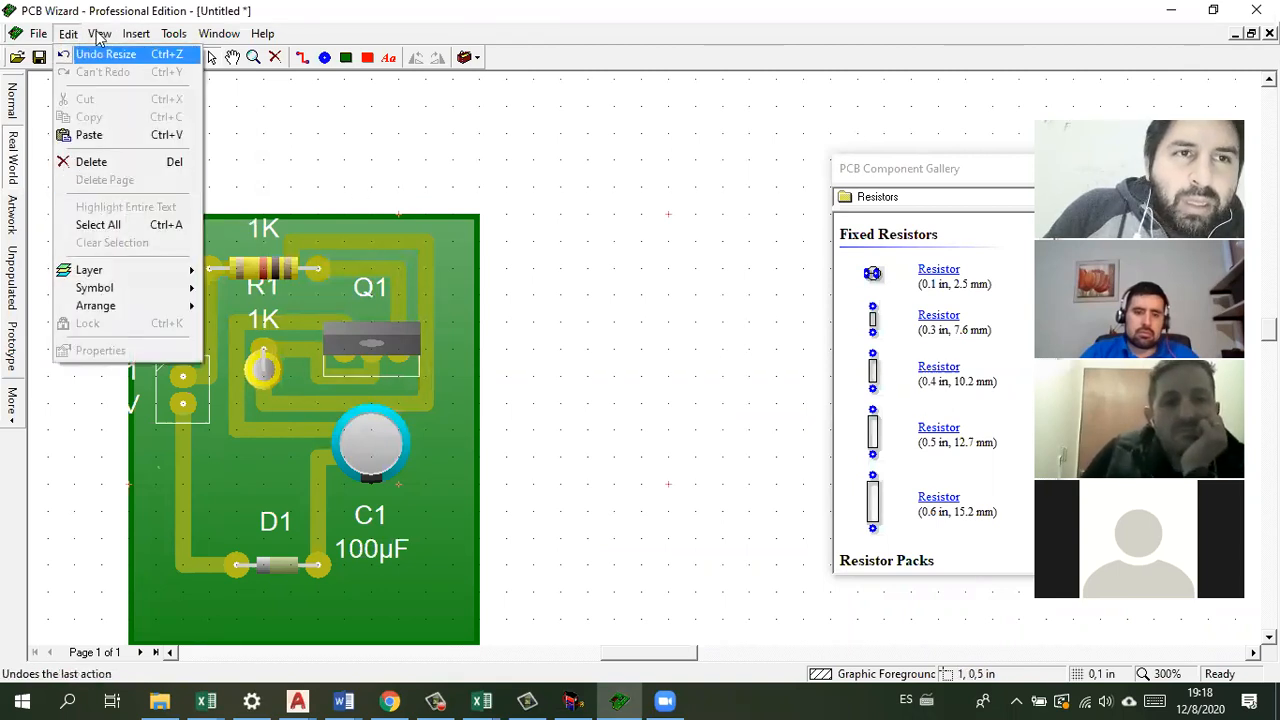
mouse_move(100, 33)
mouse_move(150, 252)
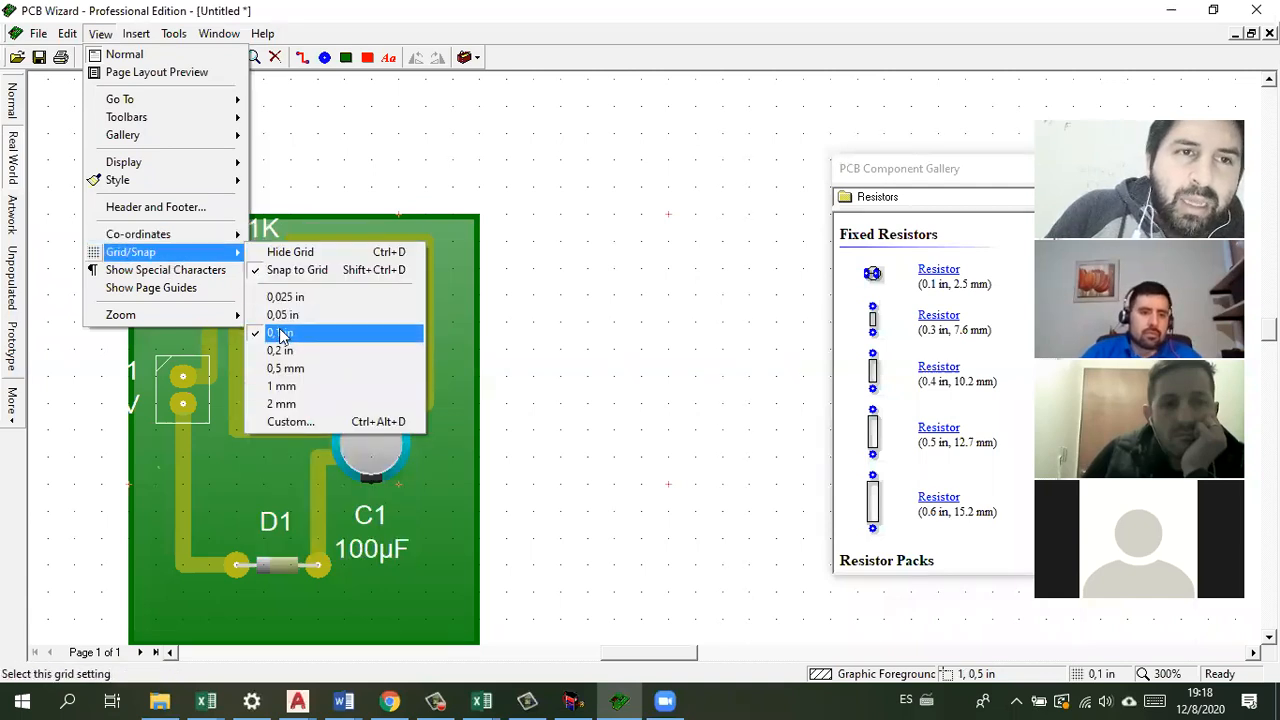
Step: Set the measurement units in the program options to millimetres
mouse_move(174, 36)
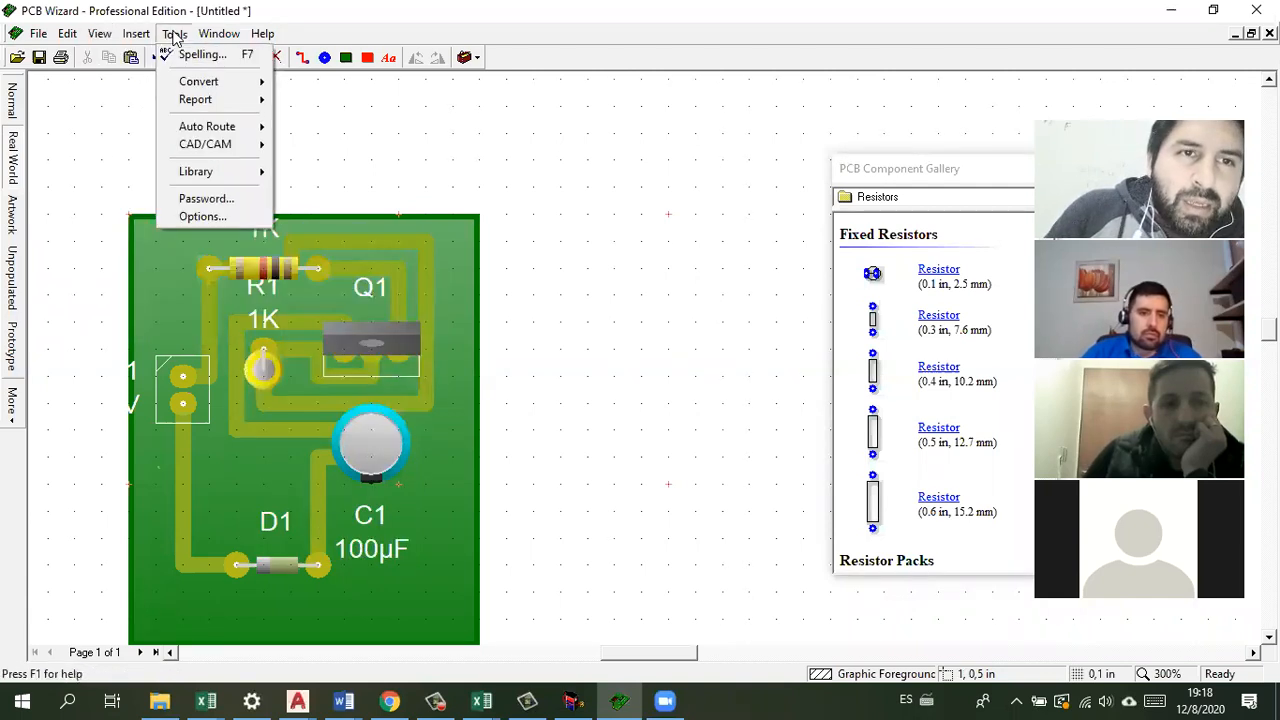
click(200, 217)
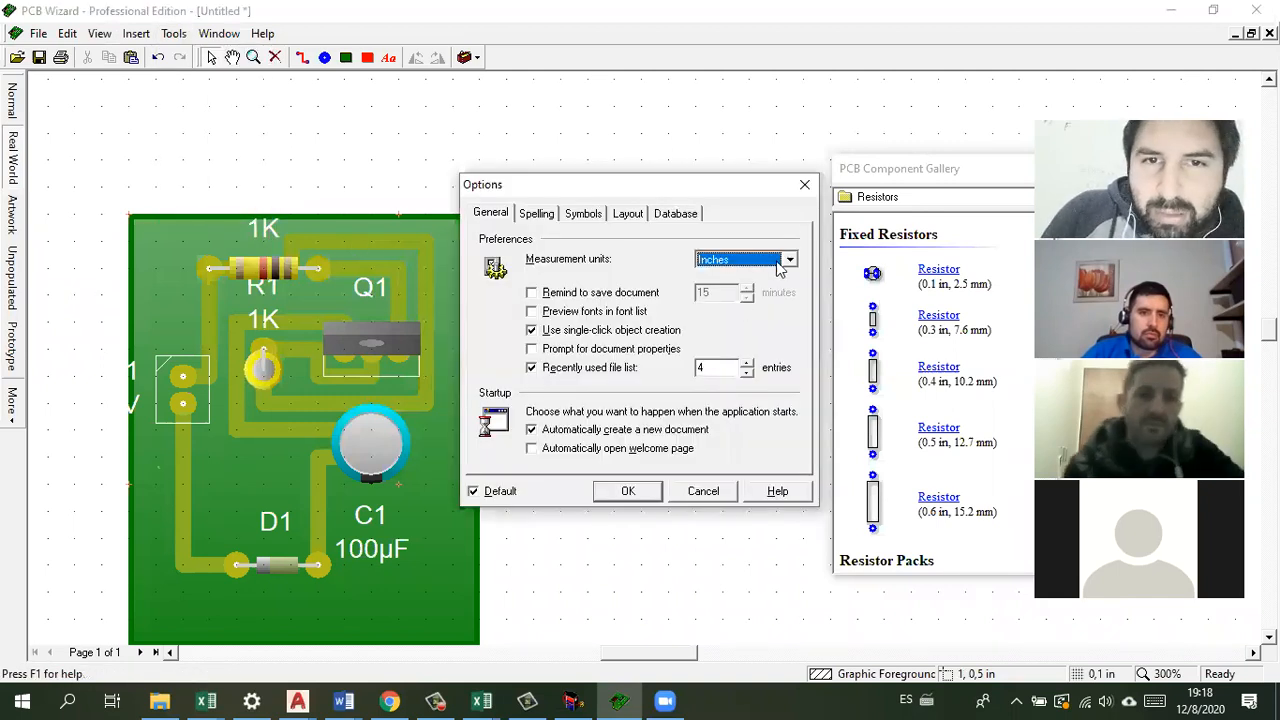
click(790, 261)
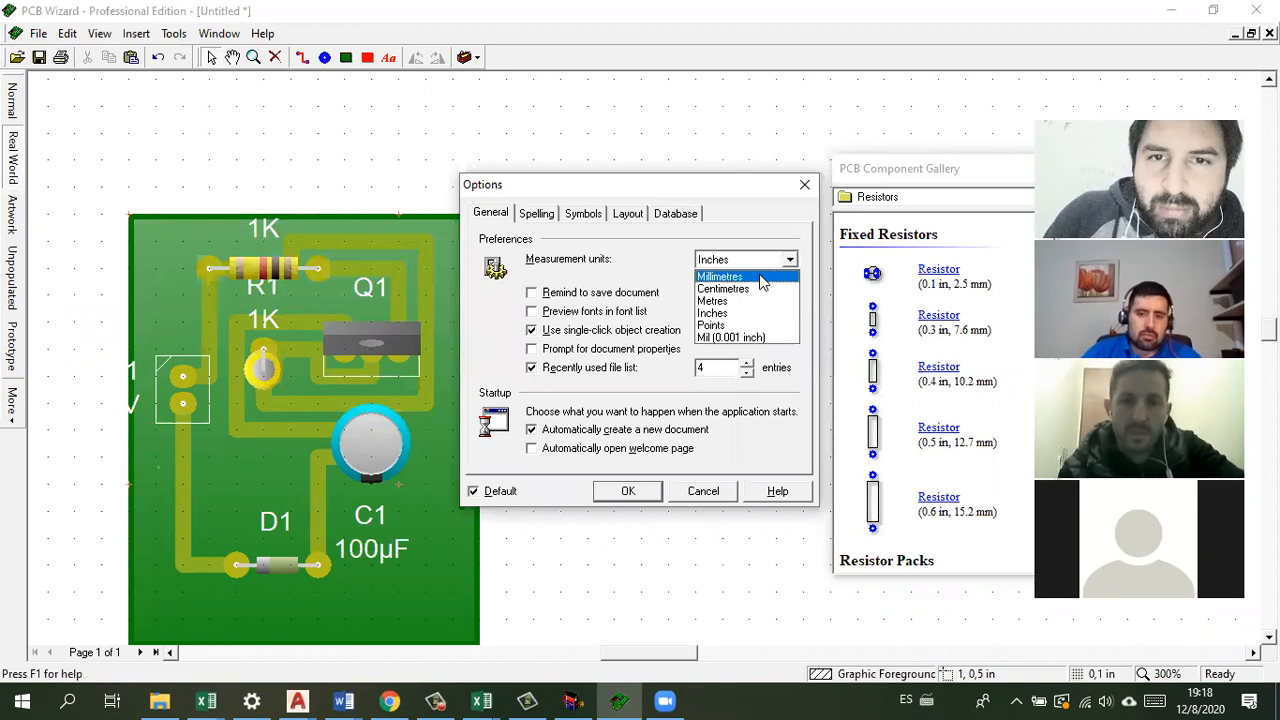
click(756, 276)
click(630, 491)
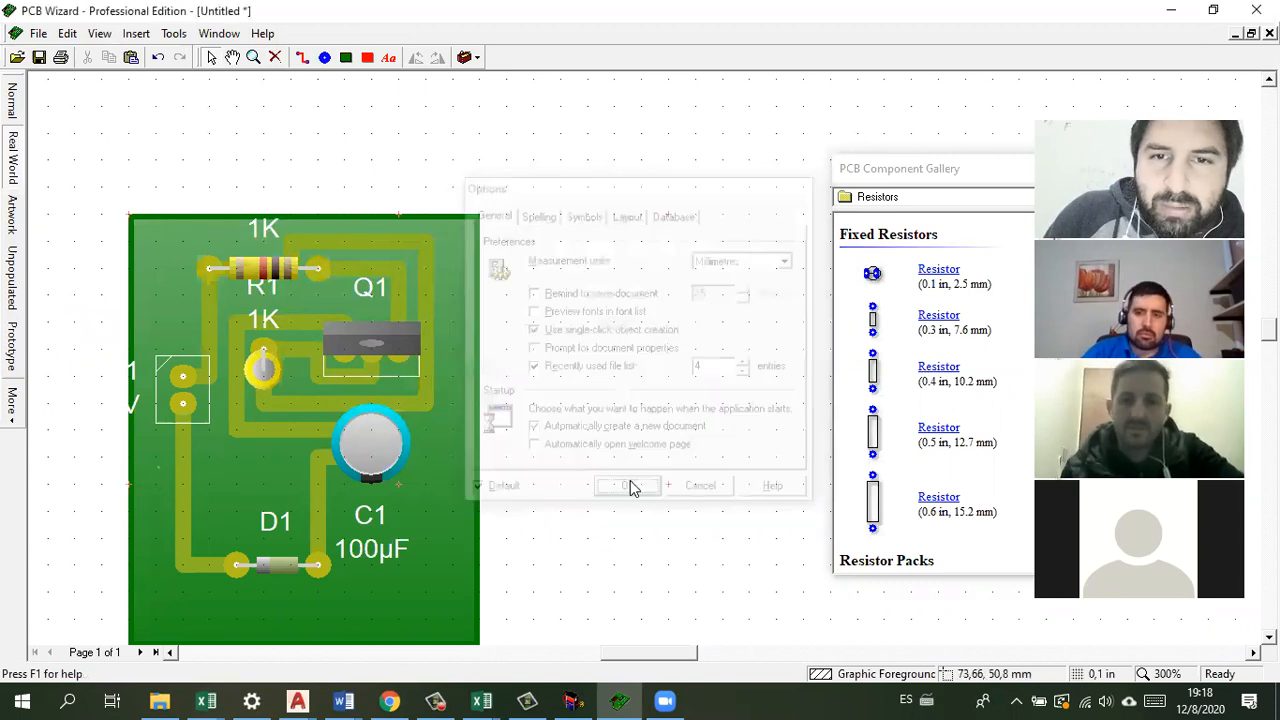
Step: Set the co-ordinate display to centimetres
click(75, 36)
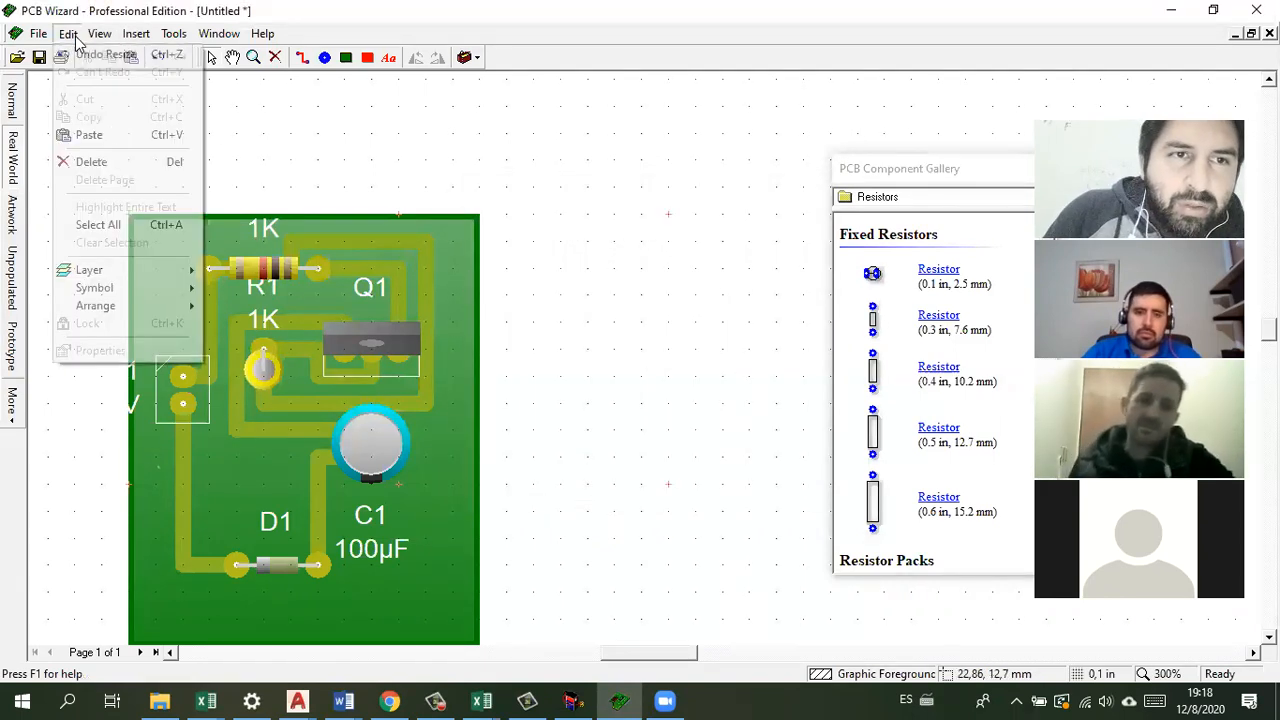
mouse_move(100, 33)
mouse_move(152, 252)
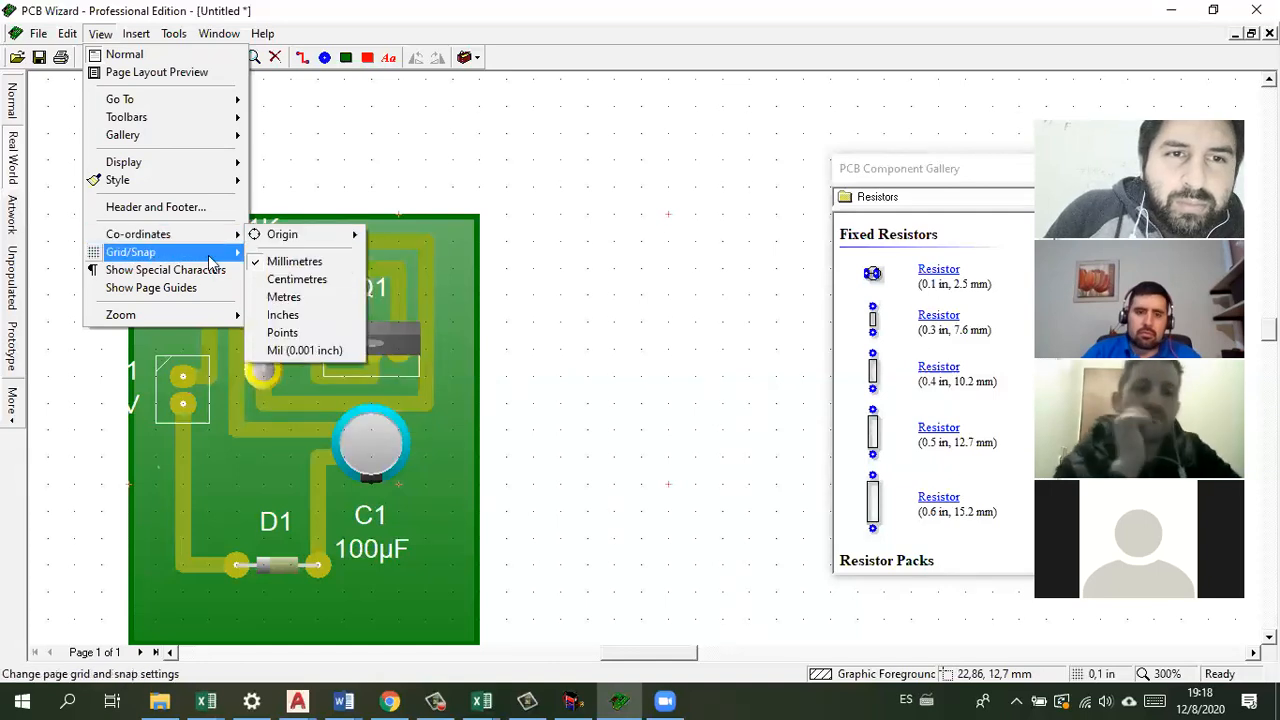
mouse_move(234, 235)
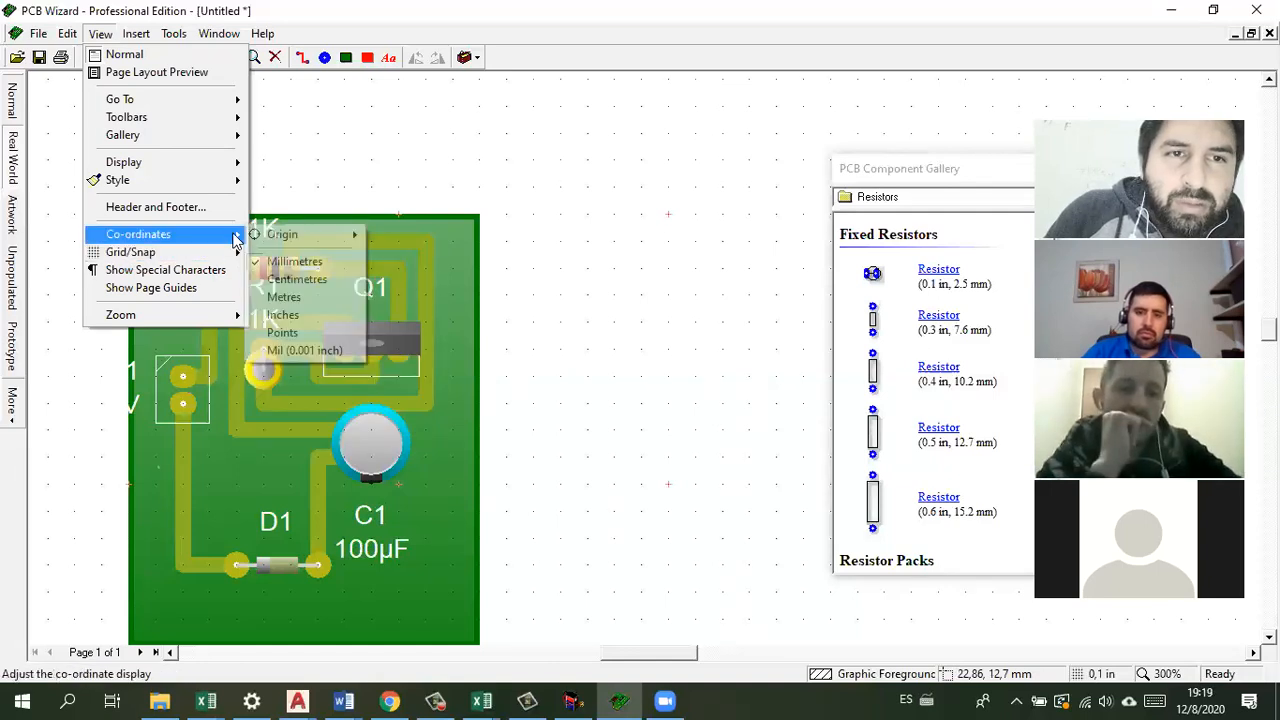
click(283, 280)
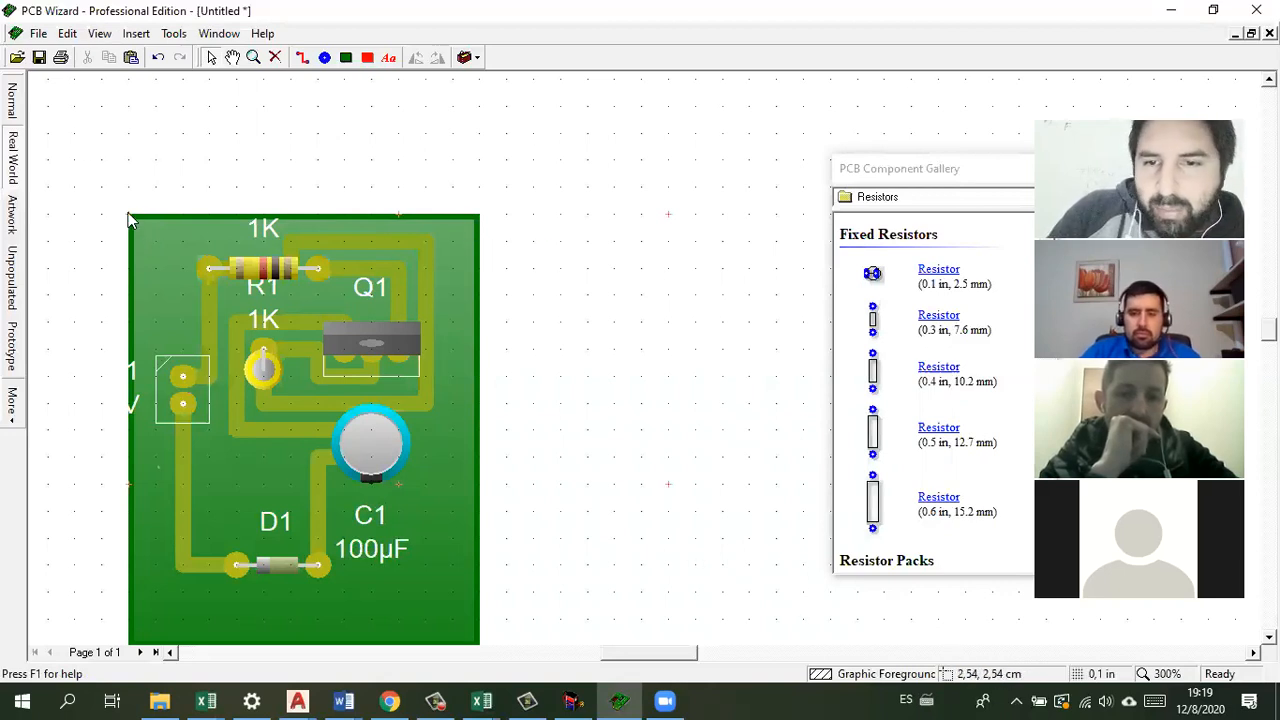
Step: Select the circuit board with all its components and tracks and move it about 0.76 cm left and 1.0 cm up
click(480, 222)
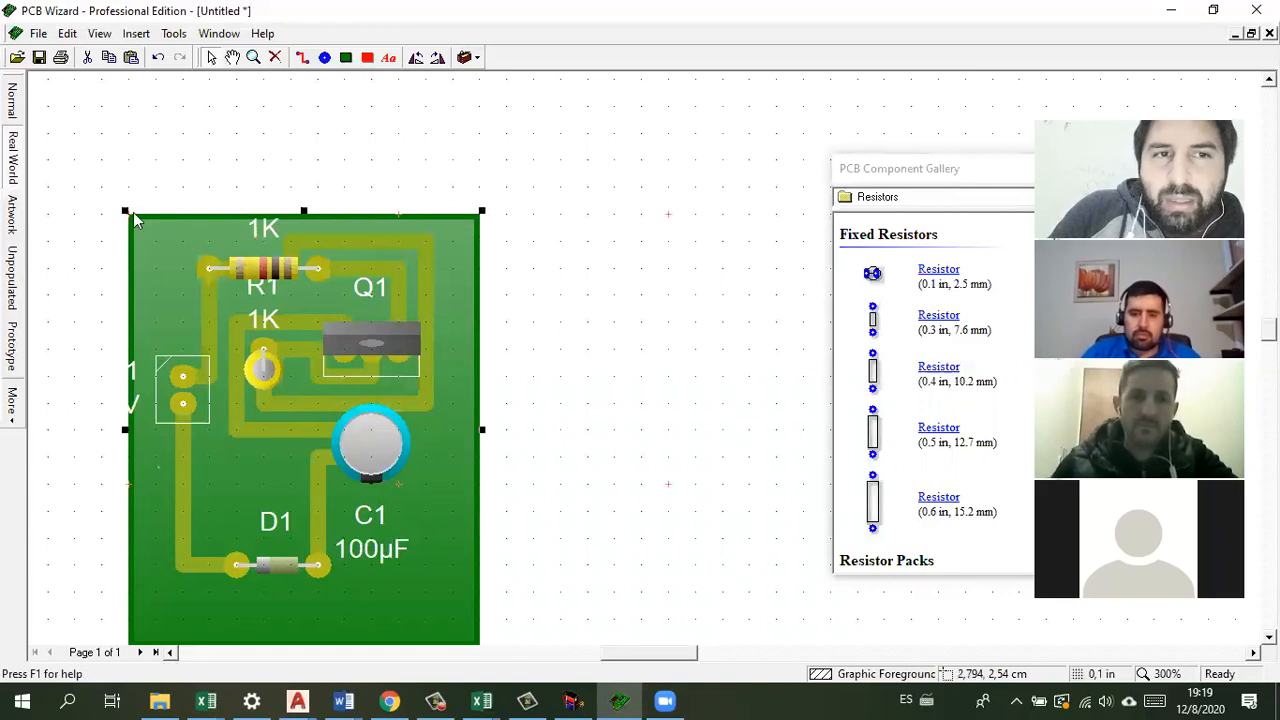
drag(157, 220, 121, 186)
drag(535, 129, 84, 634)
drag(112, 182, 52, 107)
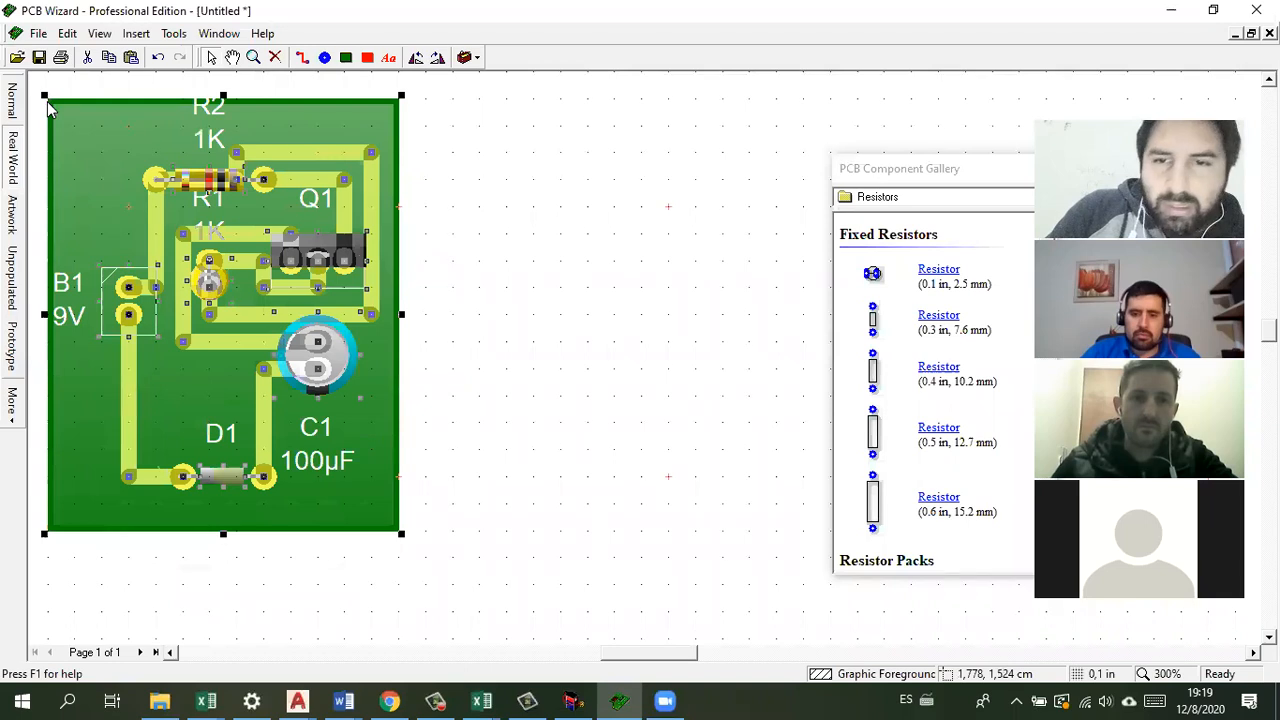
scroll(69, 160, up, 3)
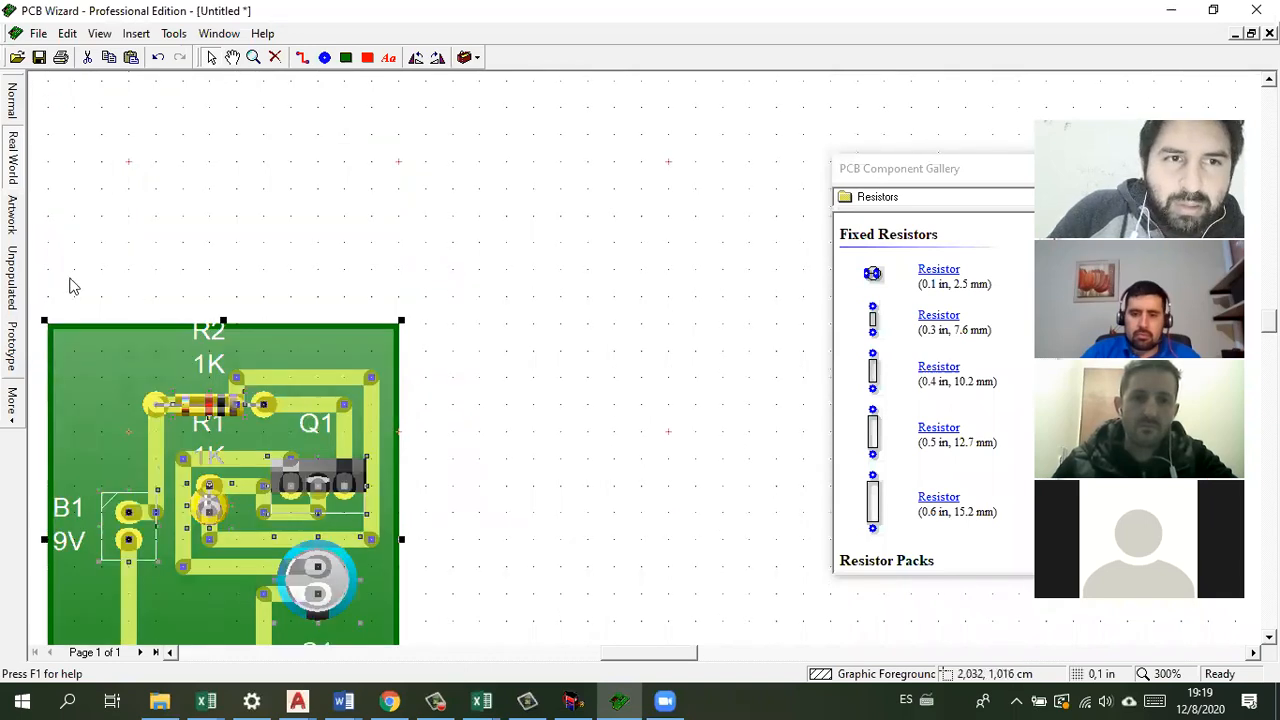
drag(655, 663, 628, 663)
scroll(645, 565, down, 2)
scroll(641, 549, down, 2)
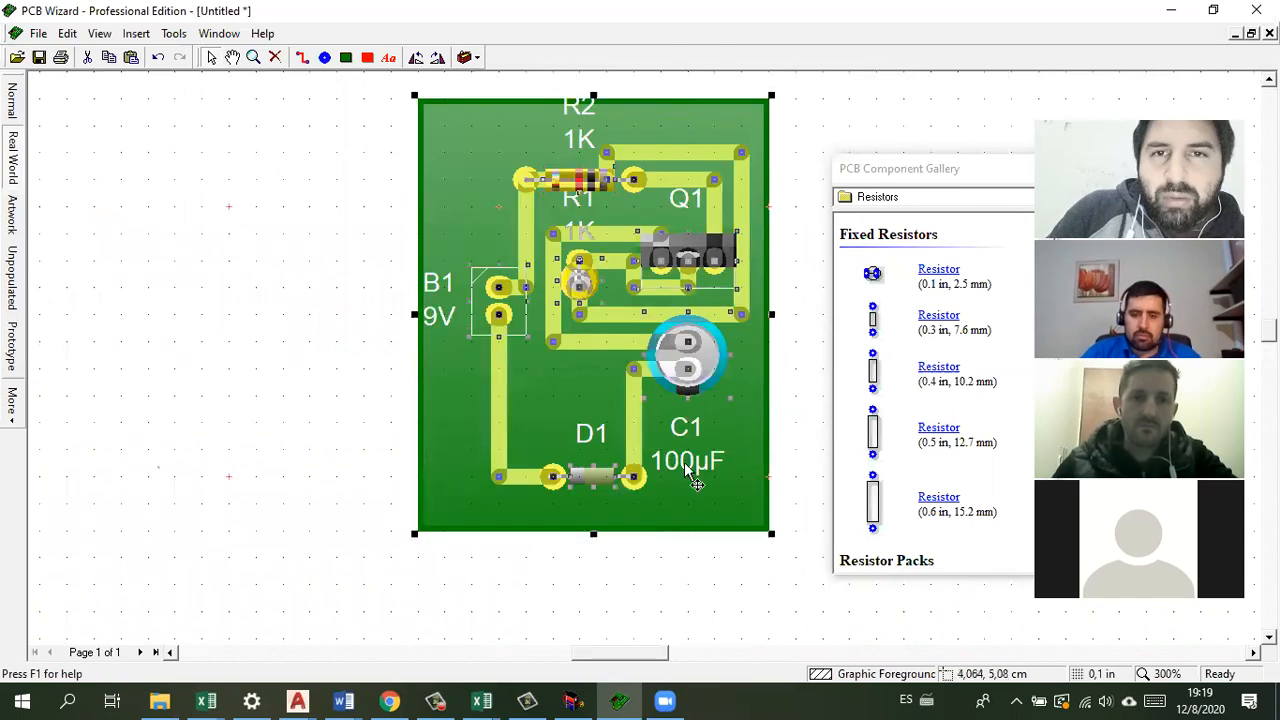
Step: Move the whole board with its components and tracks until its upper-left corner sits at the 0, 0 origin
drag(797, 93, 363, 557)
scroll(380, 535, up, 4)
drag(470, 323, 422, 277)
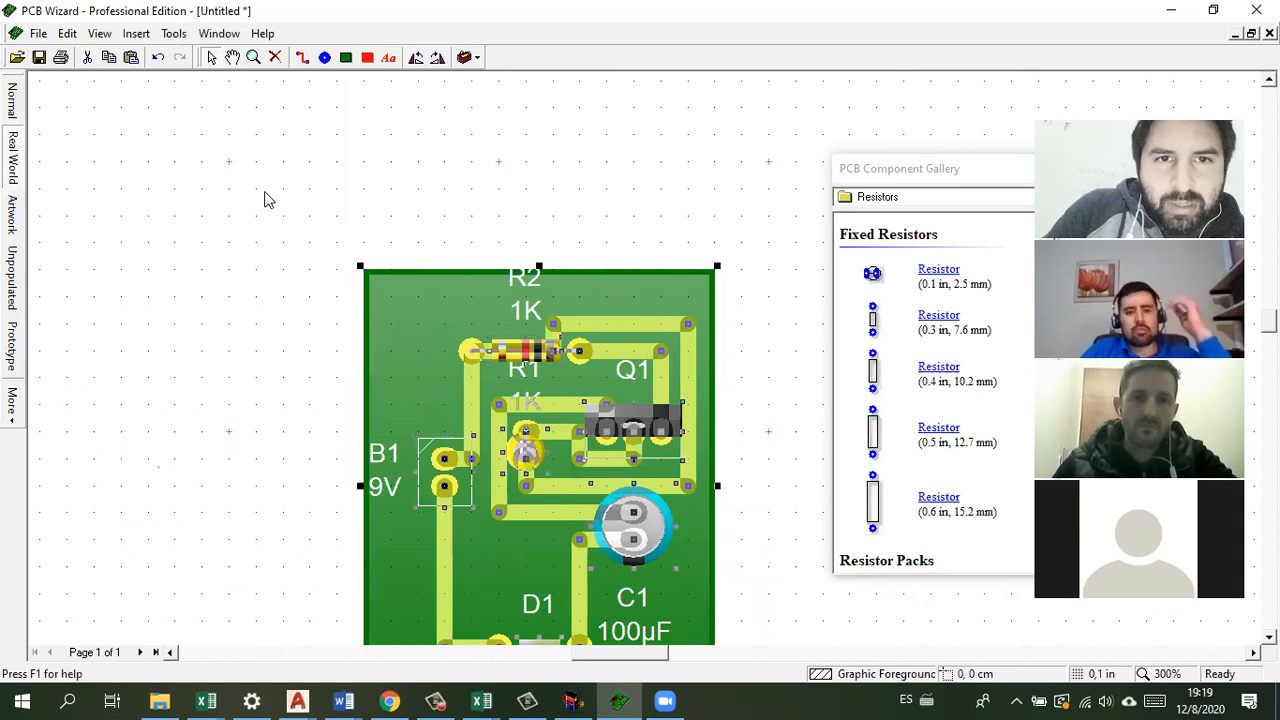
drag(752, 228, 336, 532)
scroll(336, 532, up, 3)
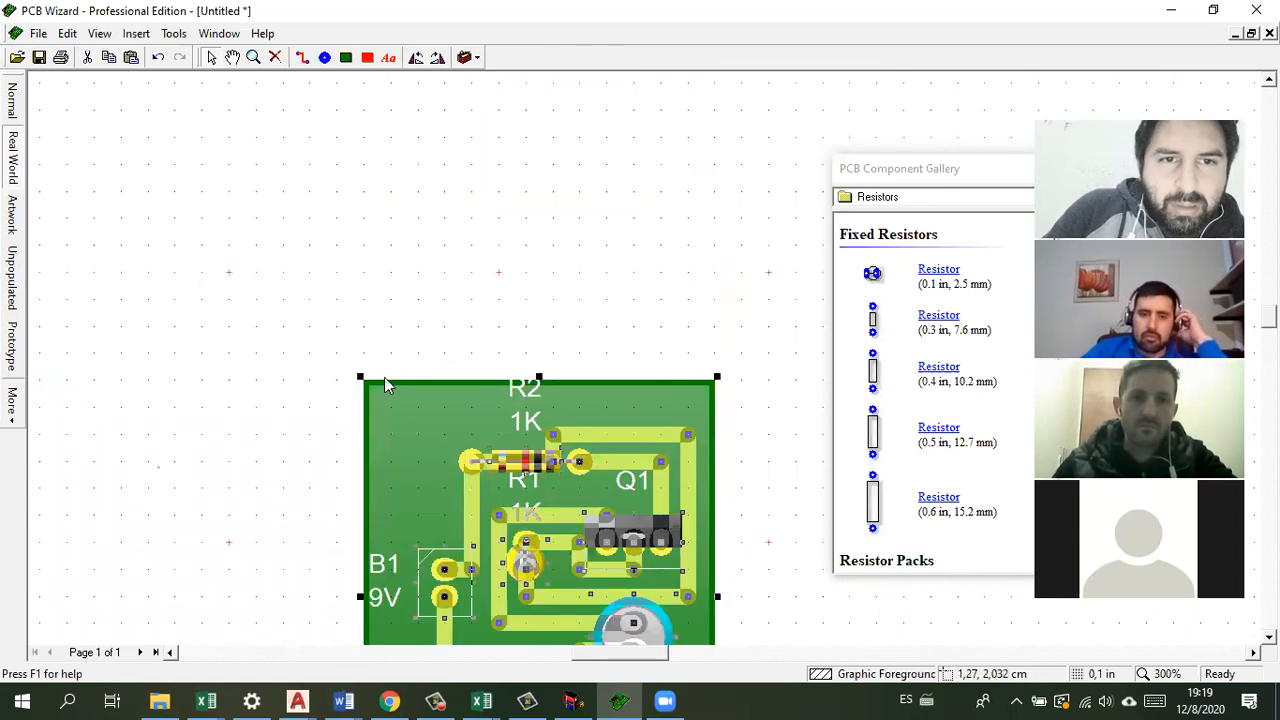
drag(297, 335, 235, 279)
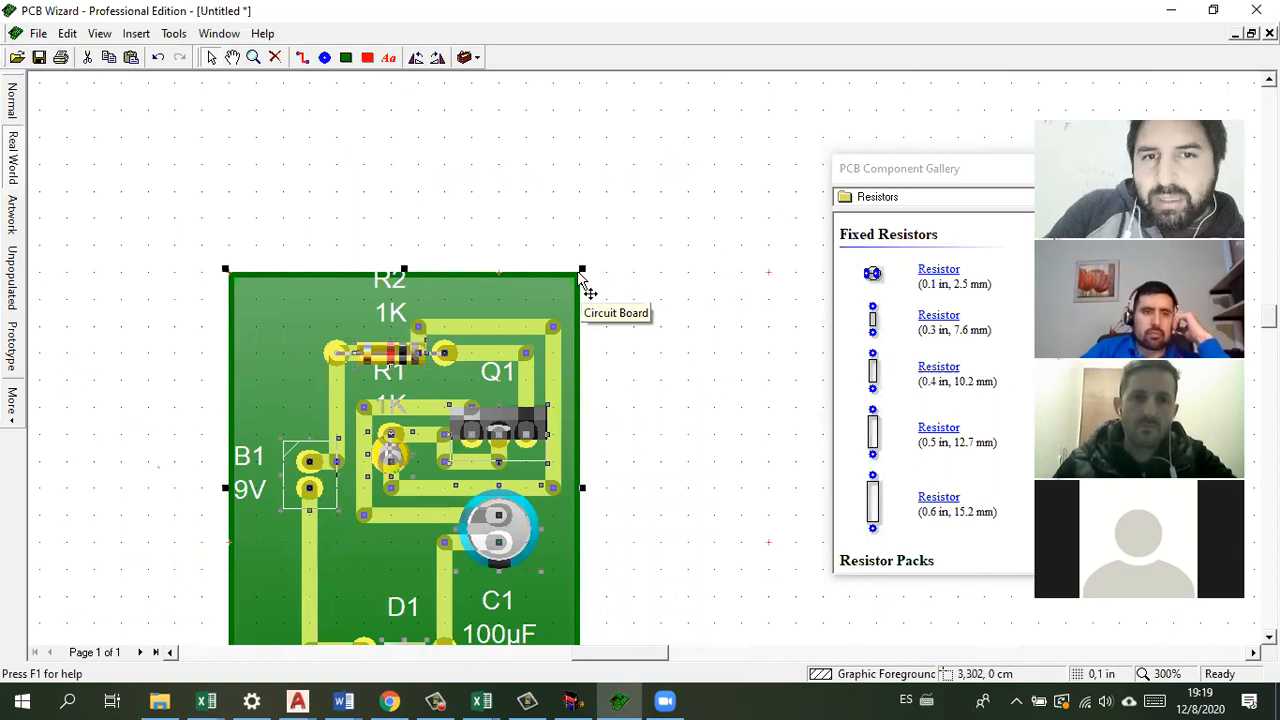
scroll(577, 280, down, 2)
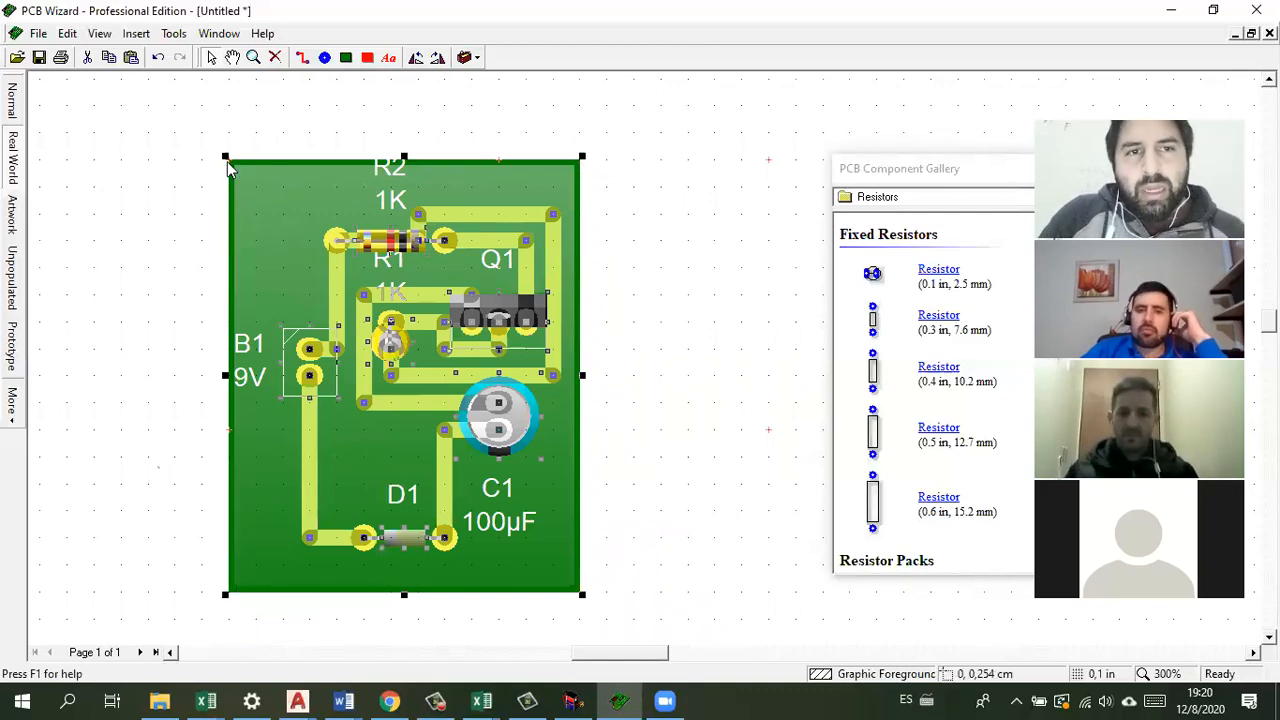
Step: Stretch the circuit board's right edge about 0.76 cm outward and bring it back to a width of about 3.3 cm
click(596, 466)
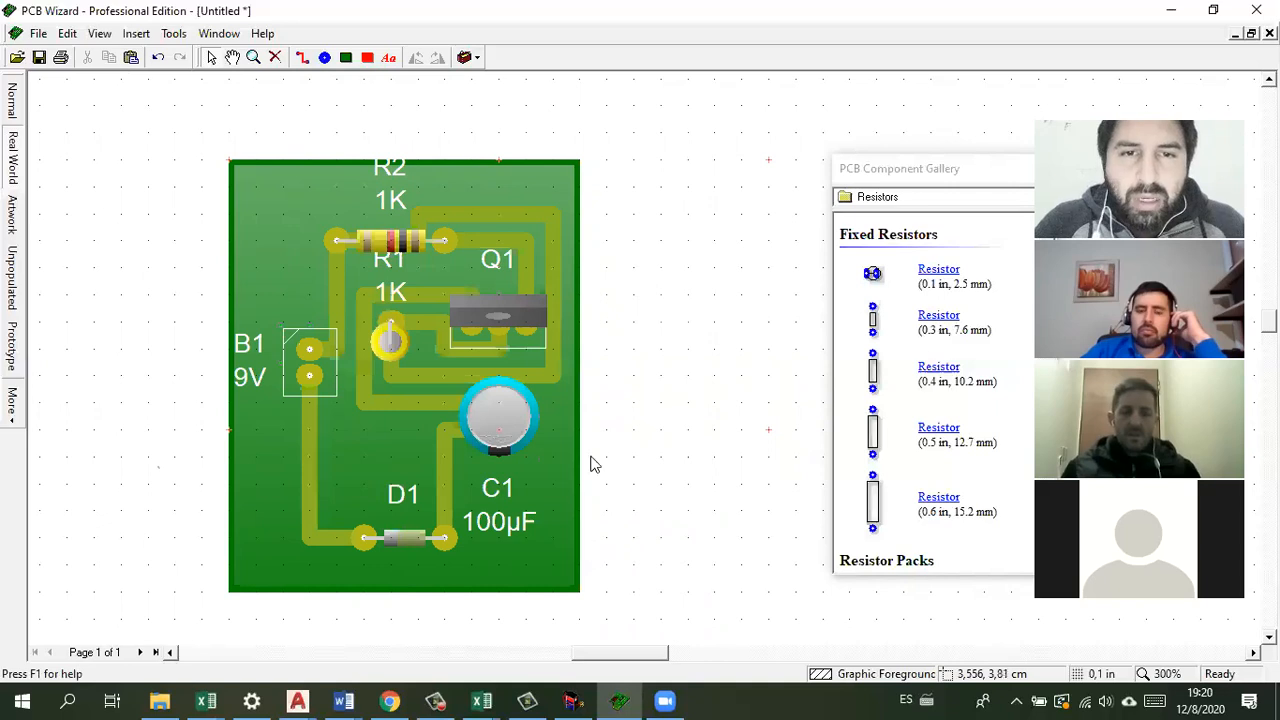
click(580, 457)
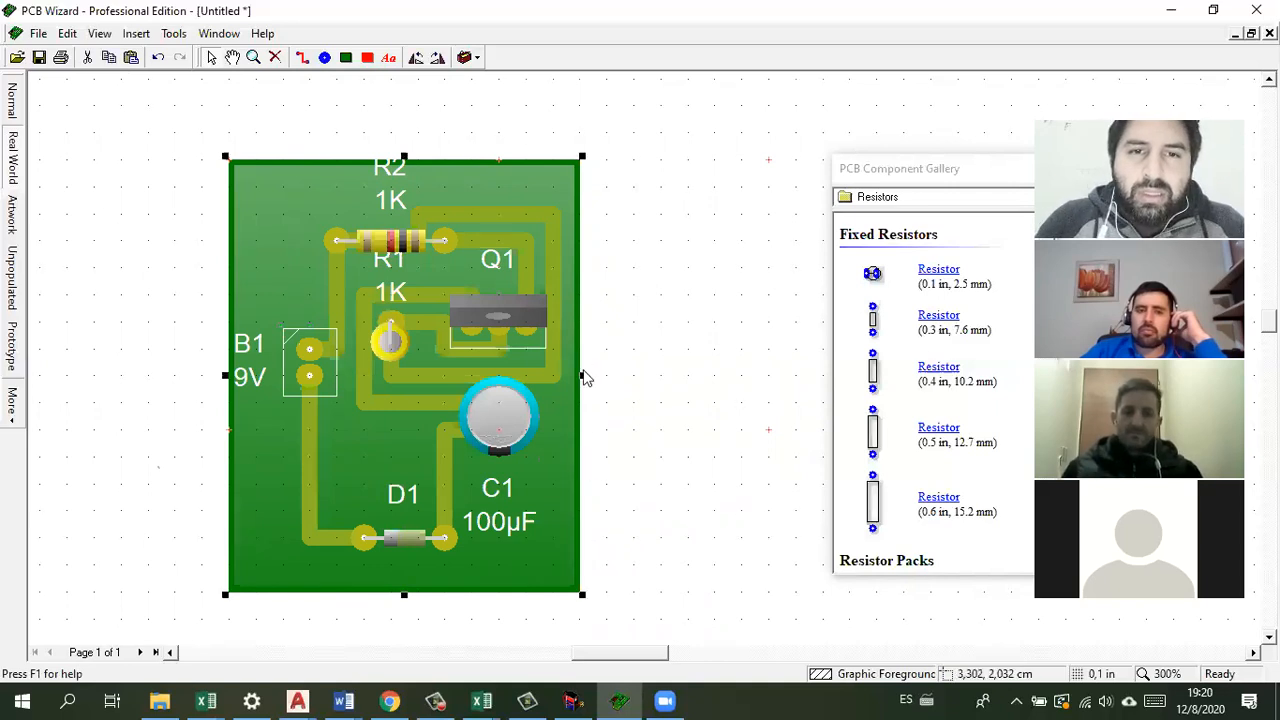
drag(615, 375, 664, 372)
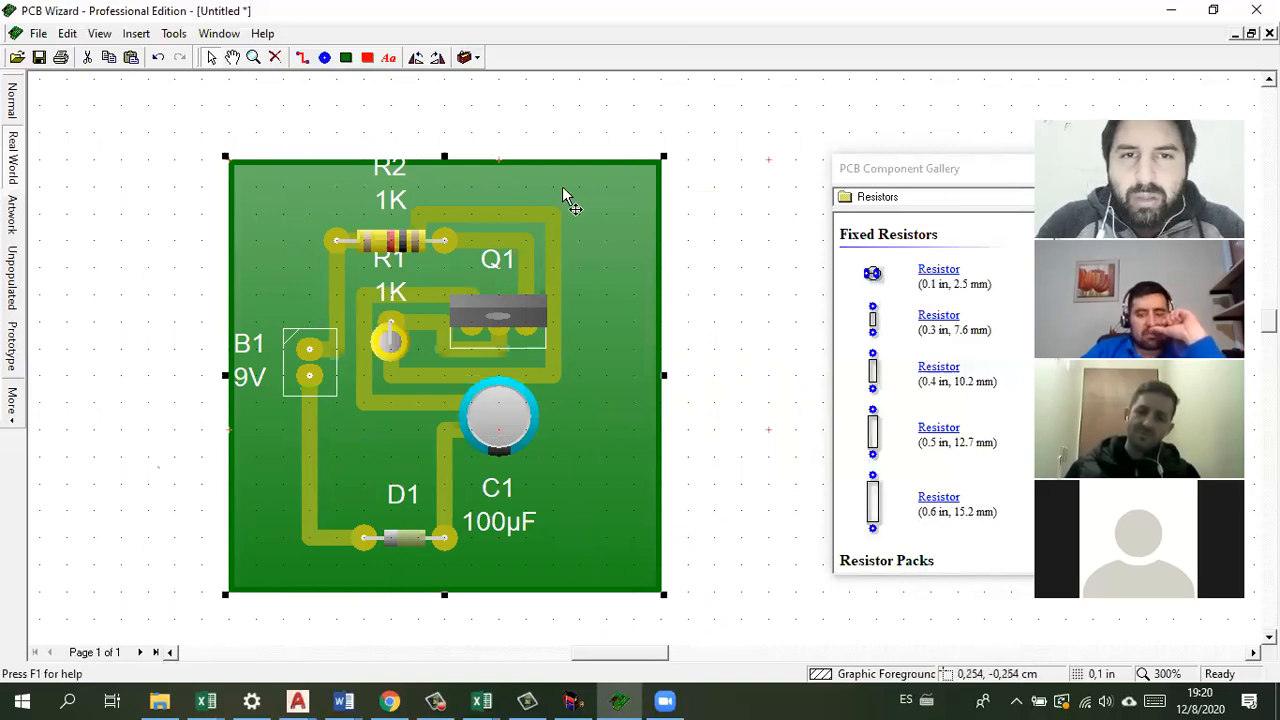
drag(664, 375, 588, 368)
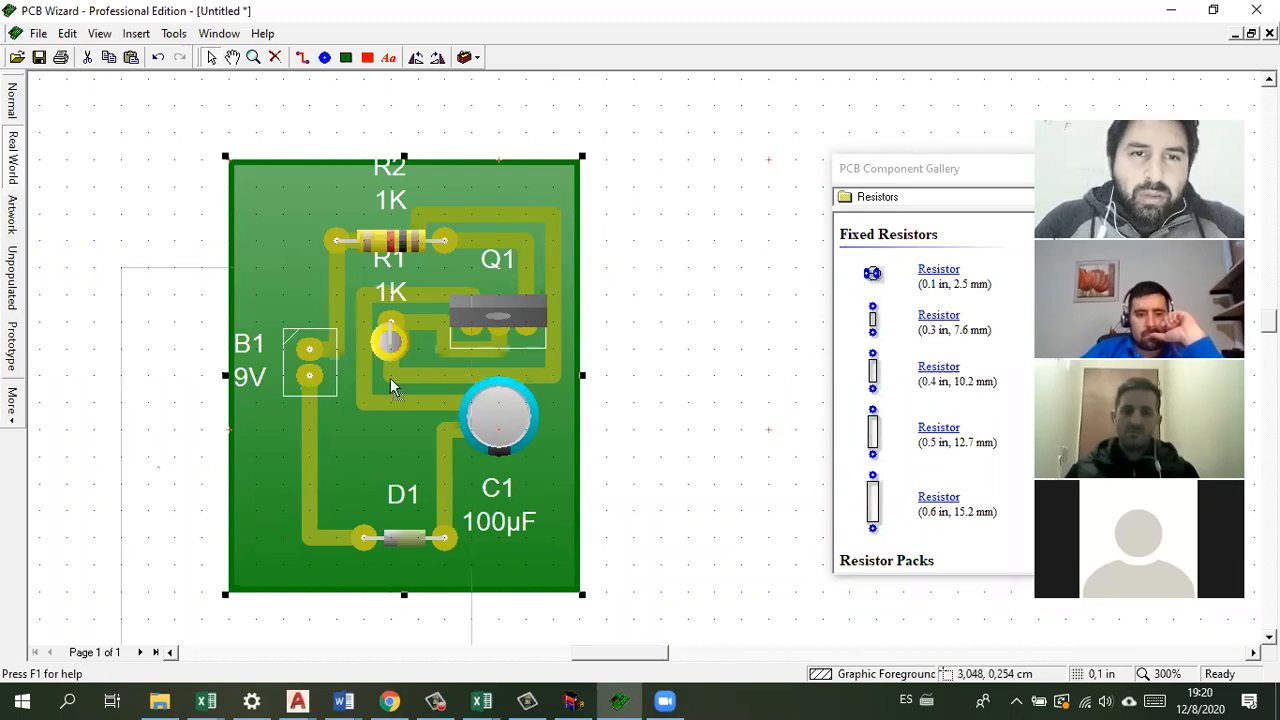
Step: Select all components and tracks without the circuit board and move them about 0.25 cm left on the board
drag(538, 186, 188, 556)
click(661, 220)
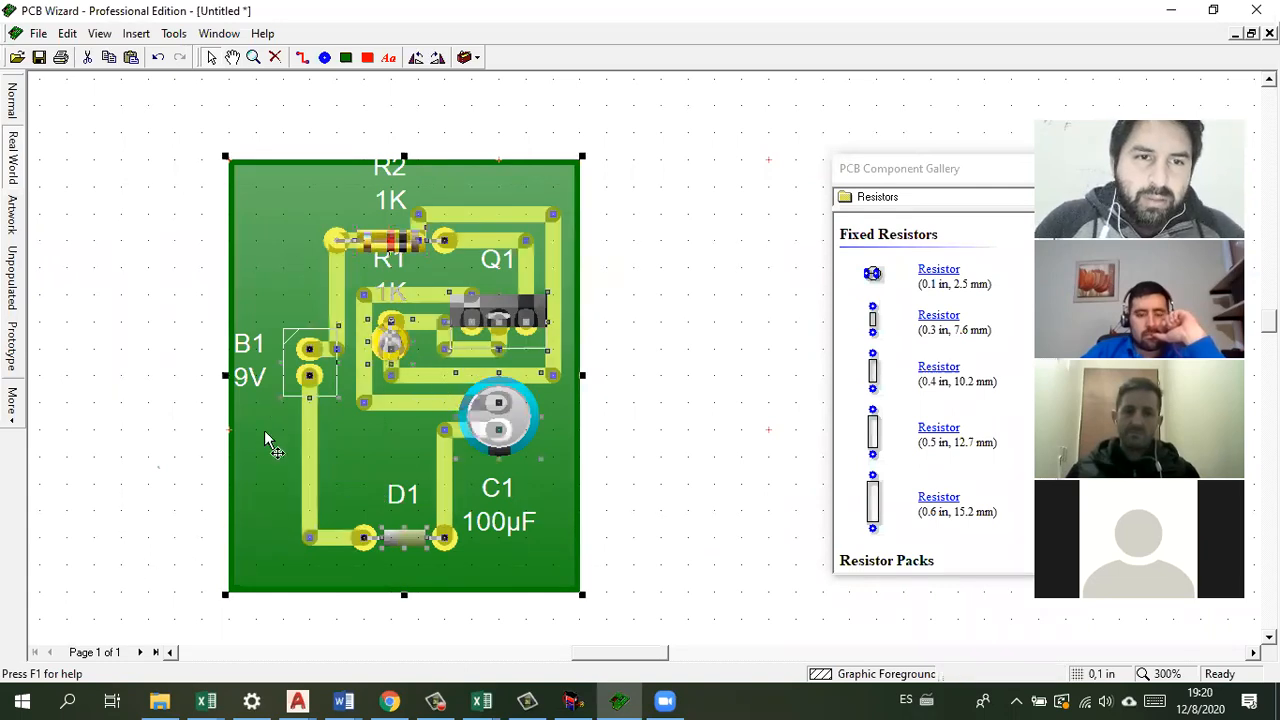
click(262, 461)
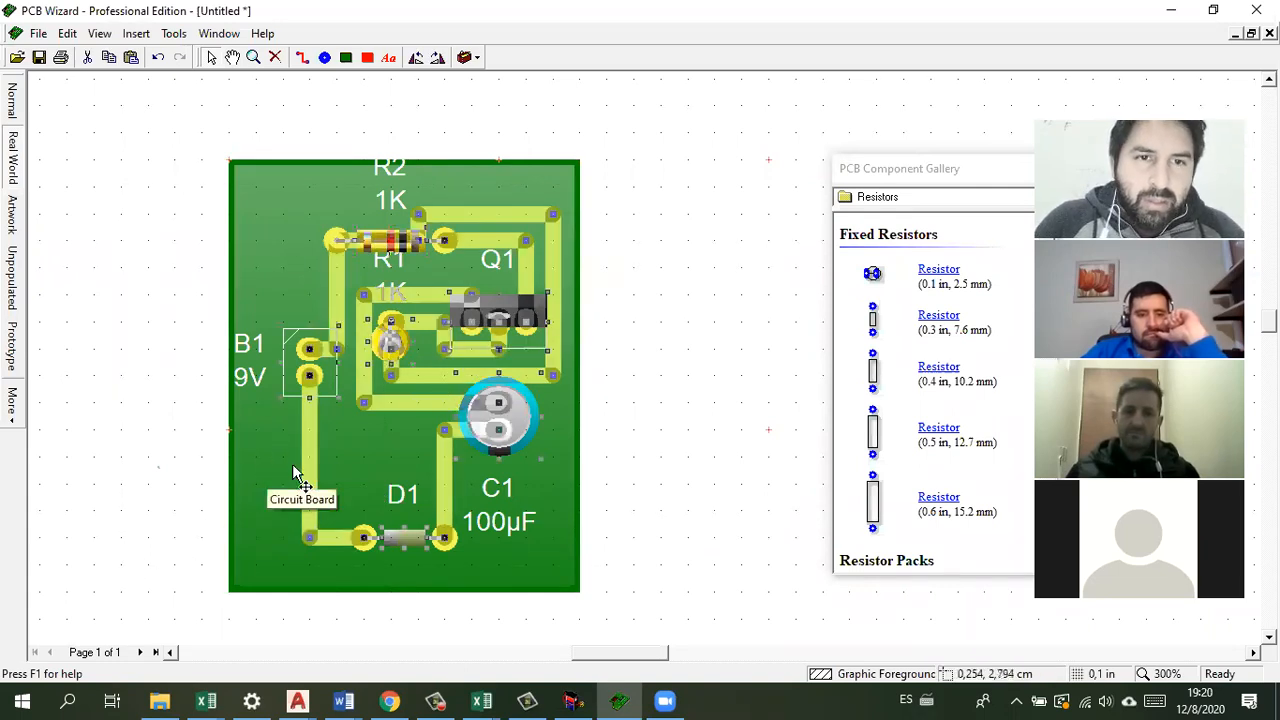
click(669, 178)
drag(290, 427, 143, 551)
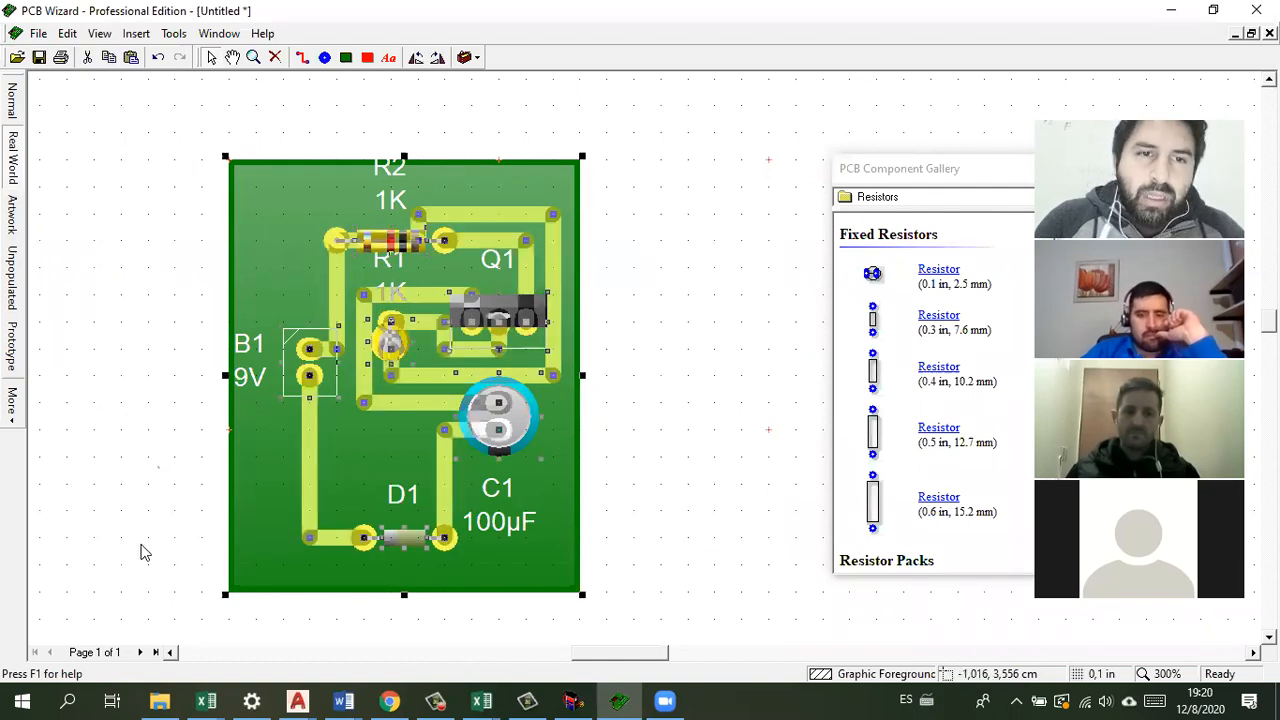
click(253, 511)
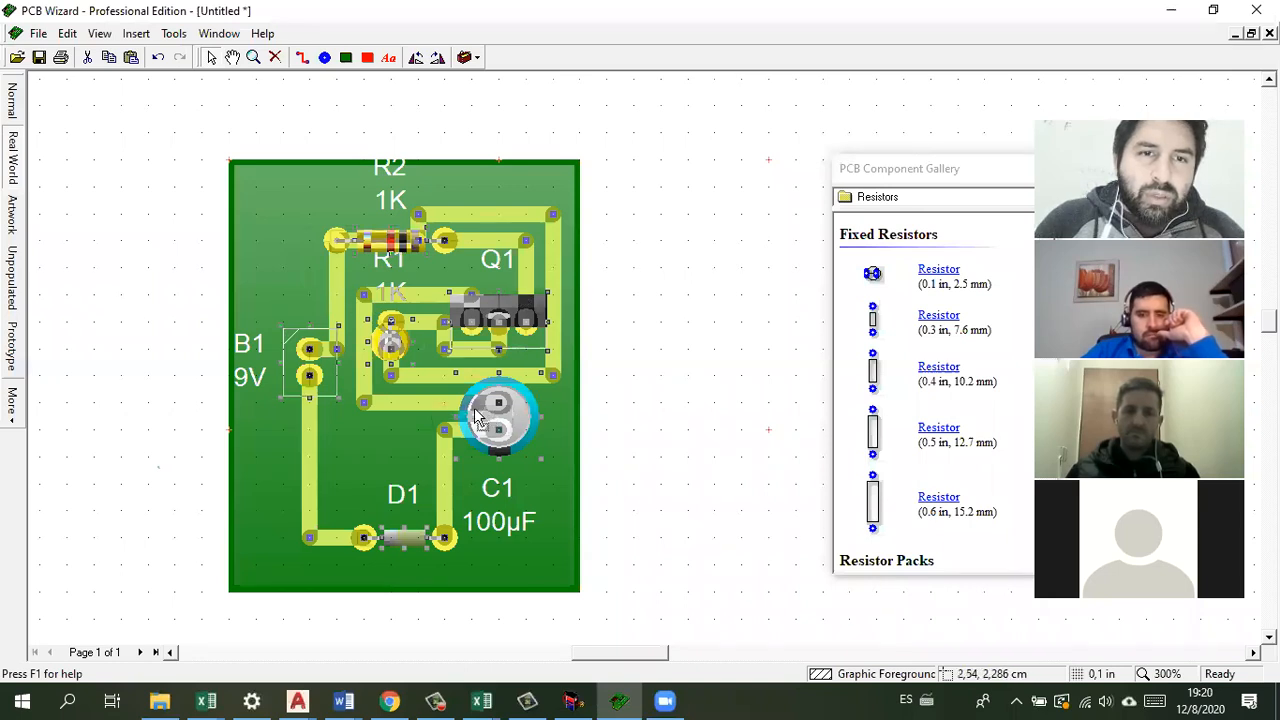
drag(476, 418, 449, 418)
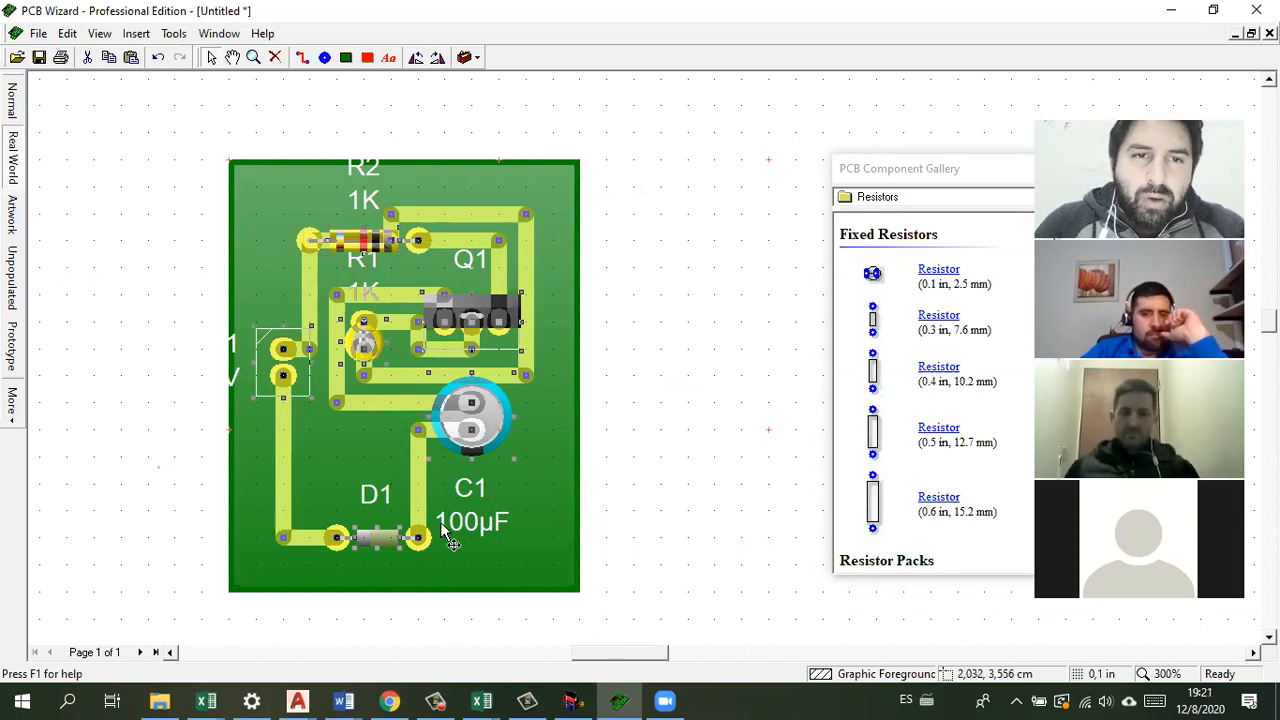
click(116, 210)
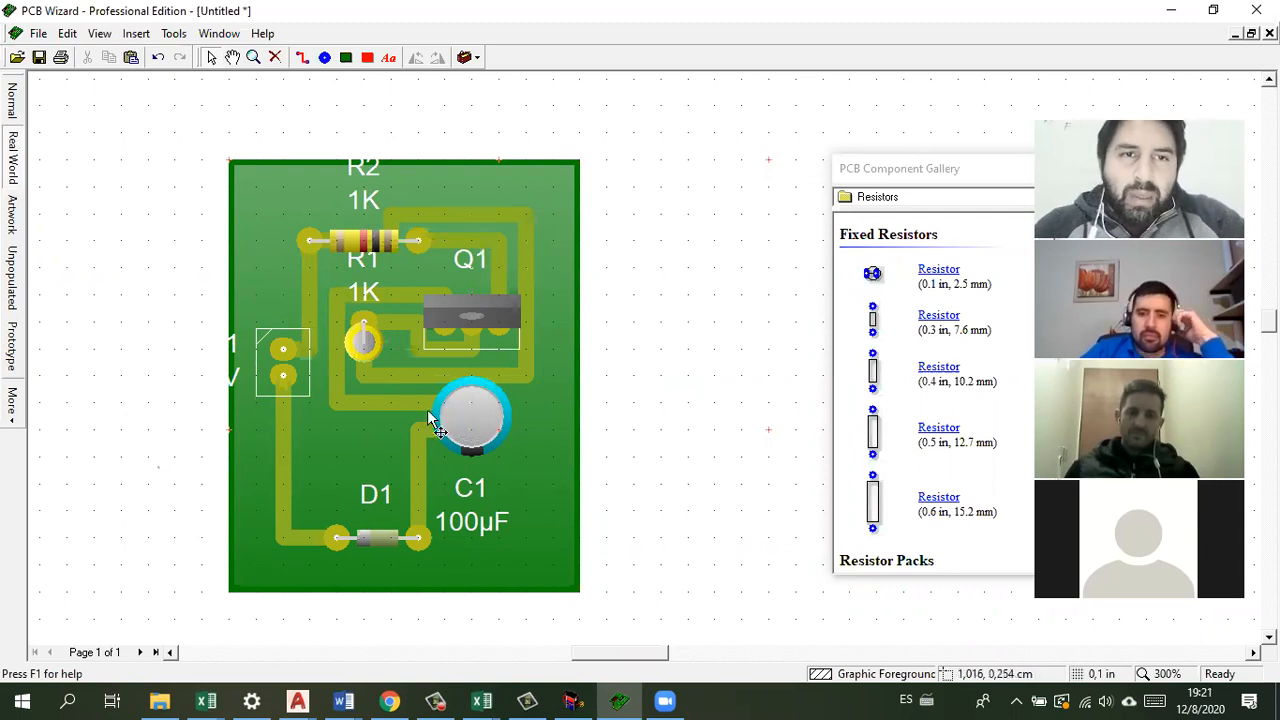
Step: Switch to Livewire, where the transistor circuit diagram is open
click(577, 699)
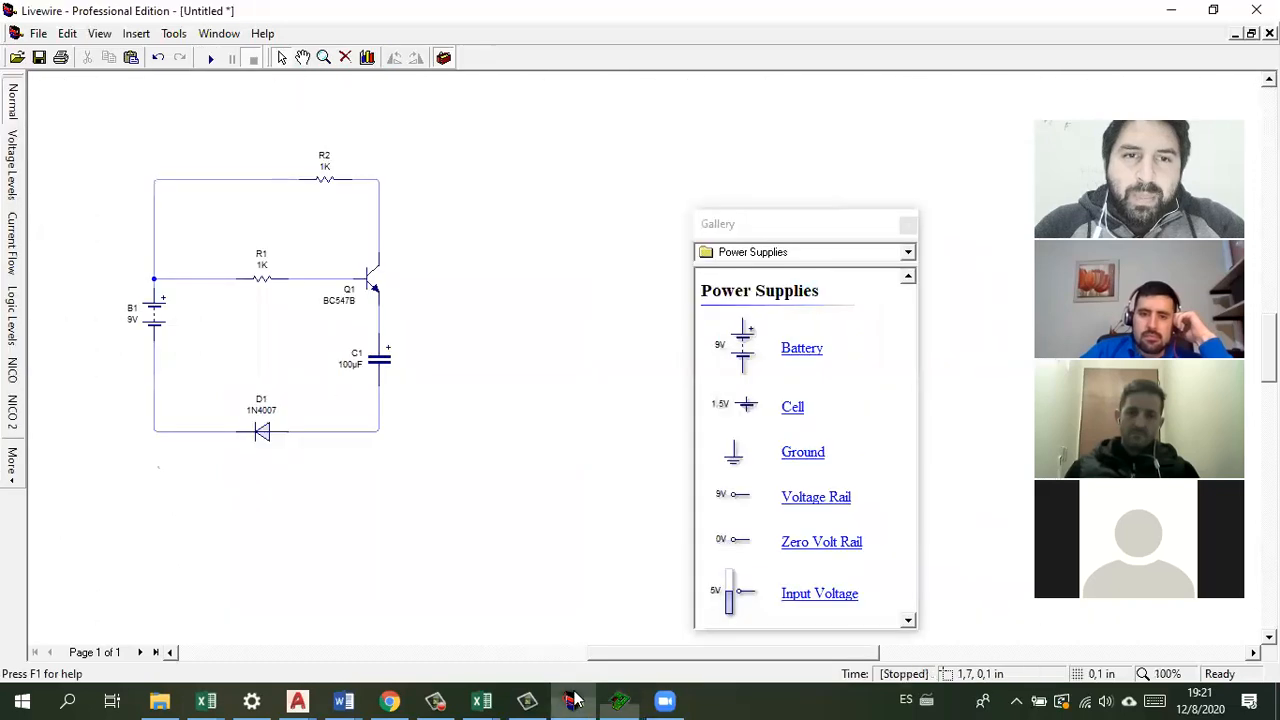
click(189, 35)
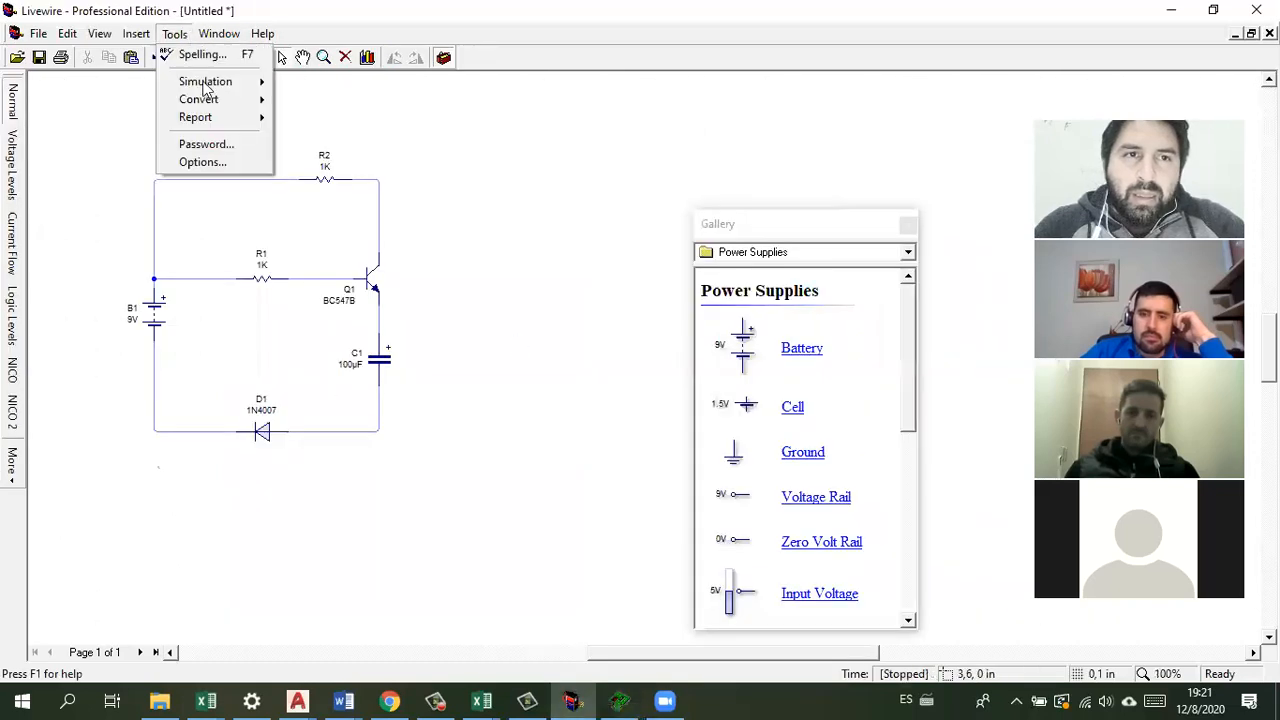
mouse_move(240, 99)
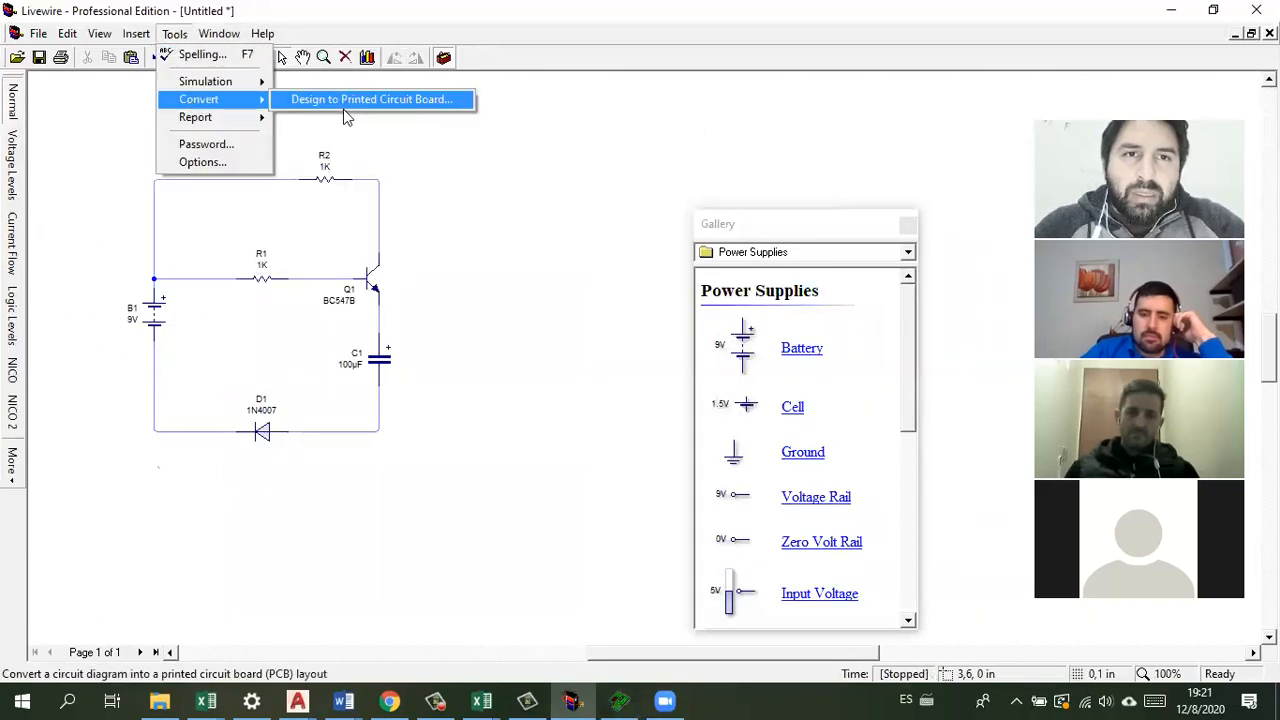
click(343, 101)
click(726, 425)
click(653, 472)
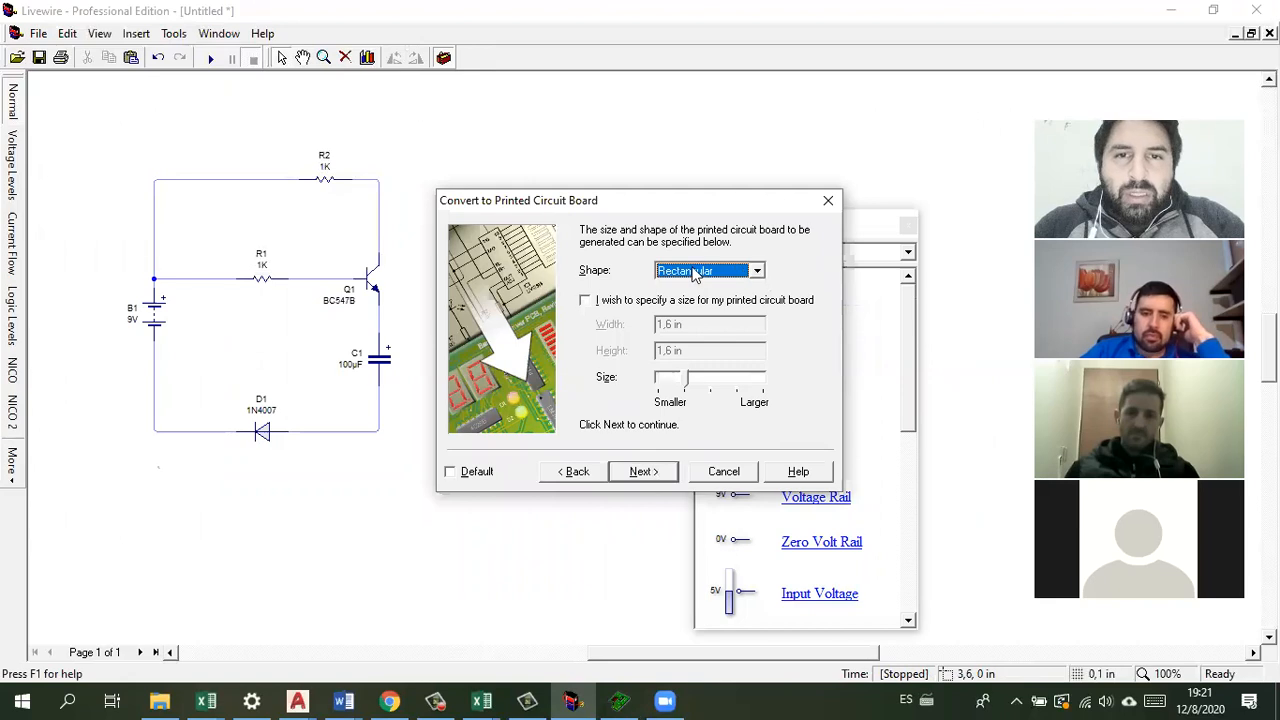
click(606, 299)
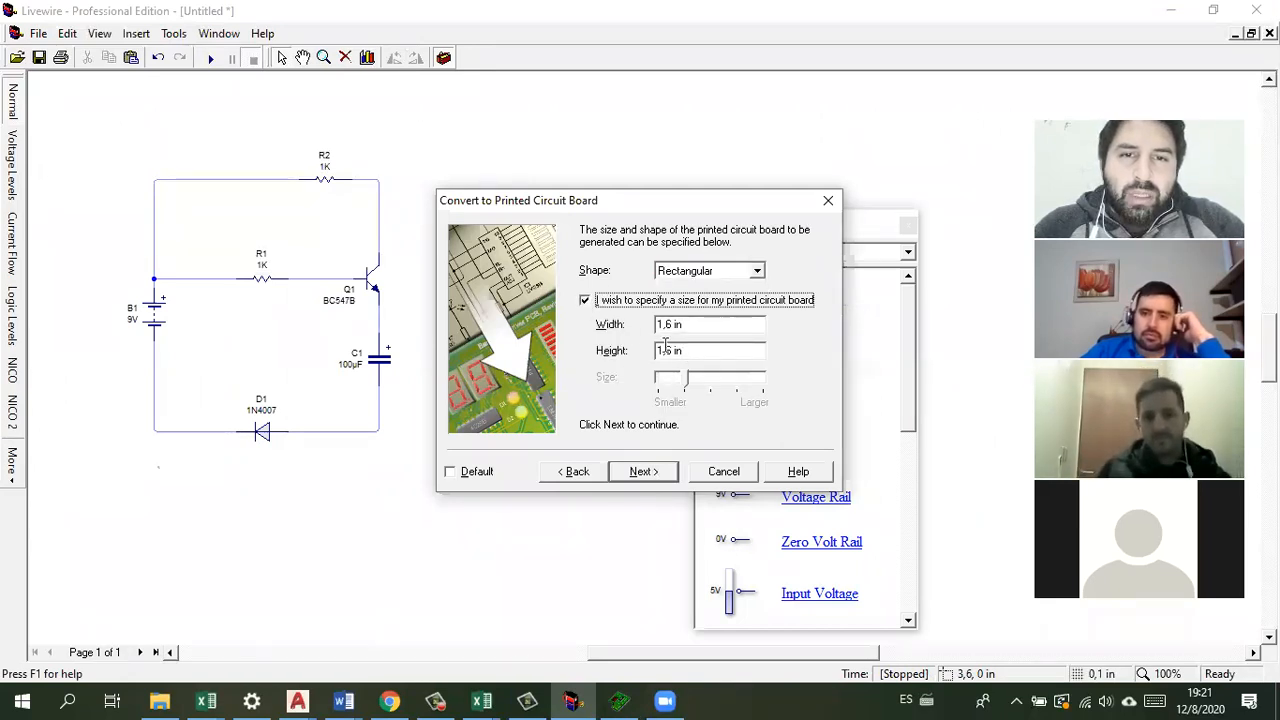
key(Tab)
key(Tab)
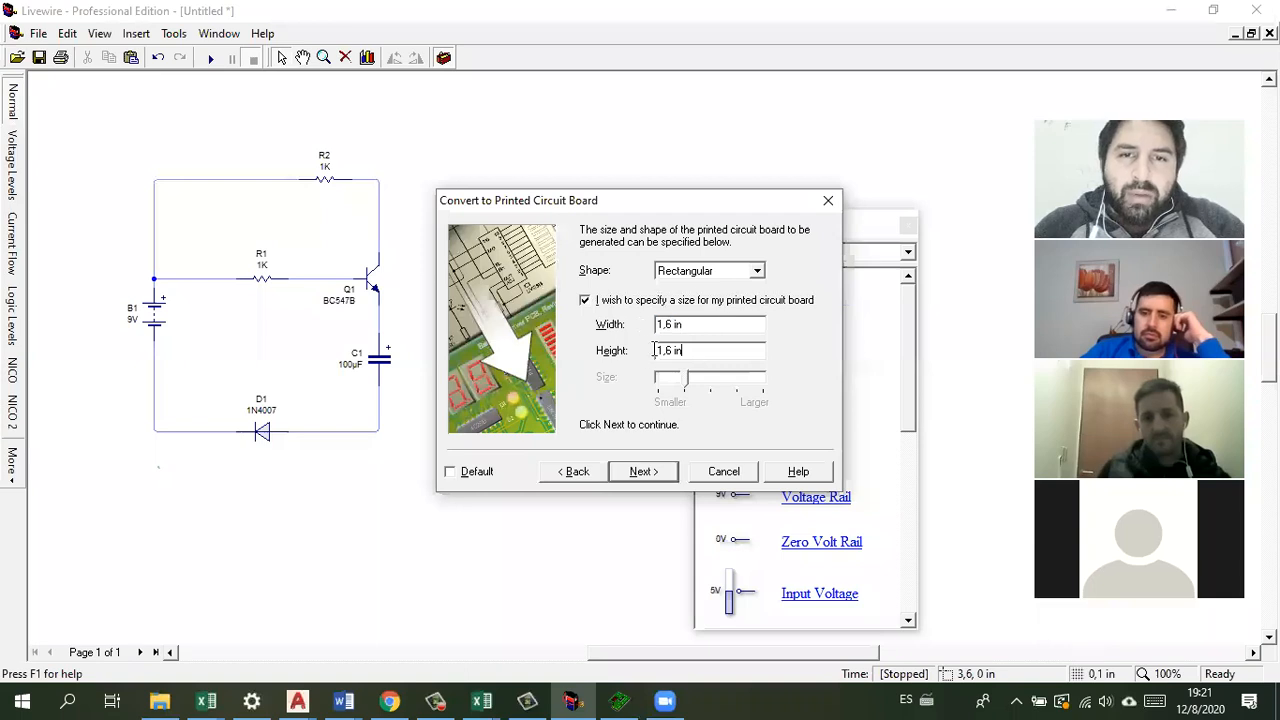
click(724, 472)
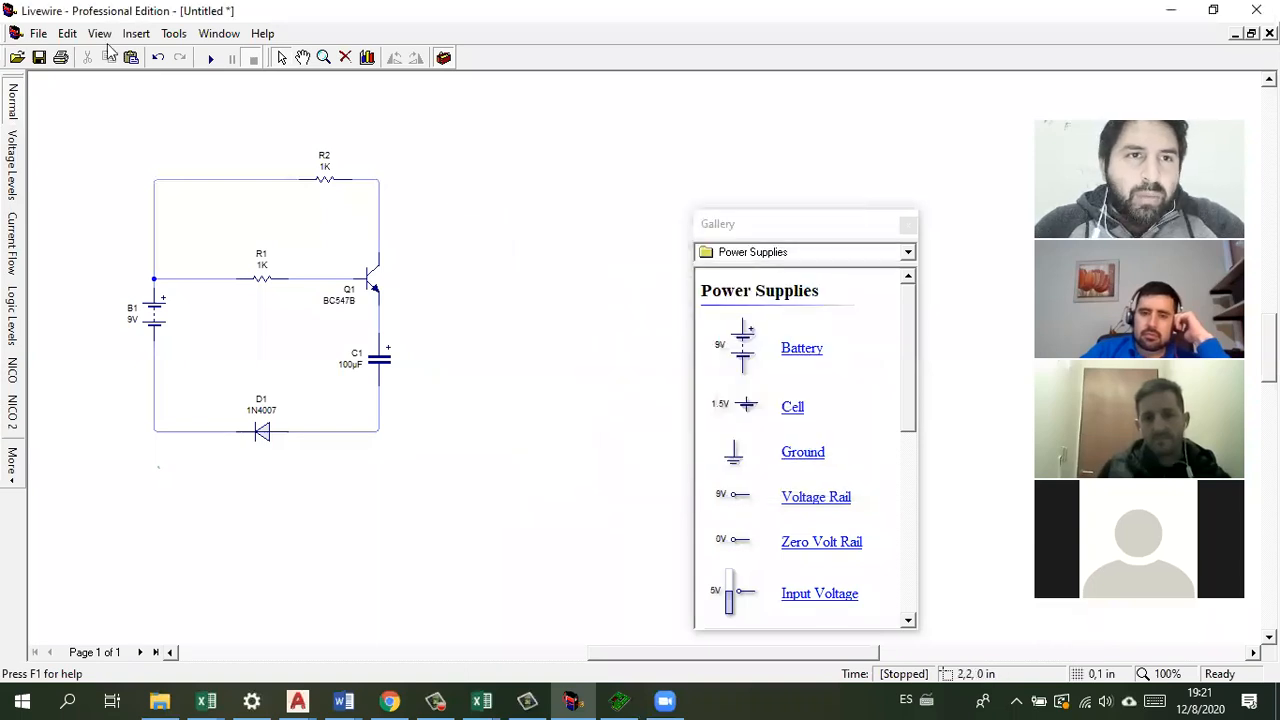
Step: Change the general measurement units option to Centimetres
click(64, 37)
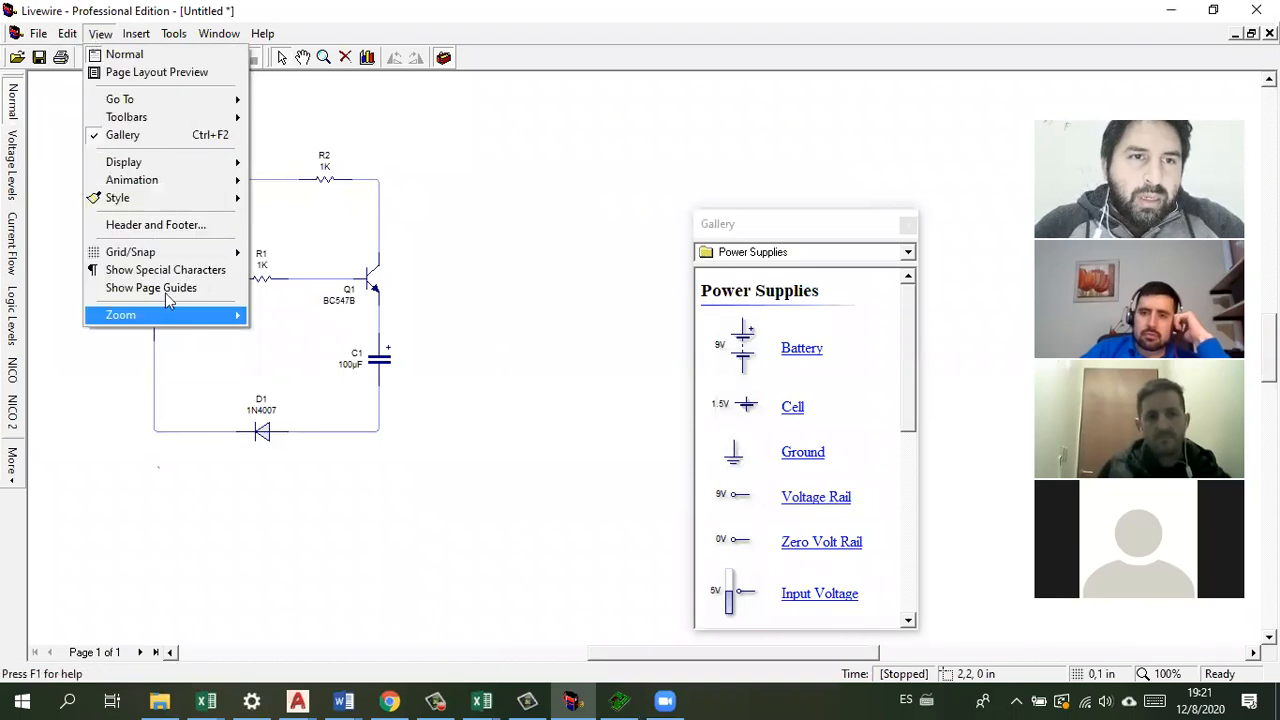
mouse_move(174, 34)
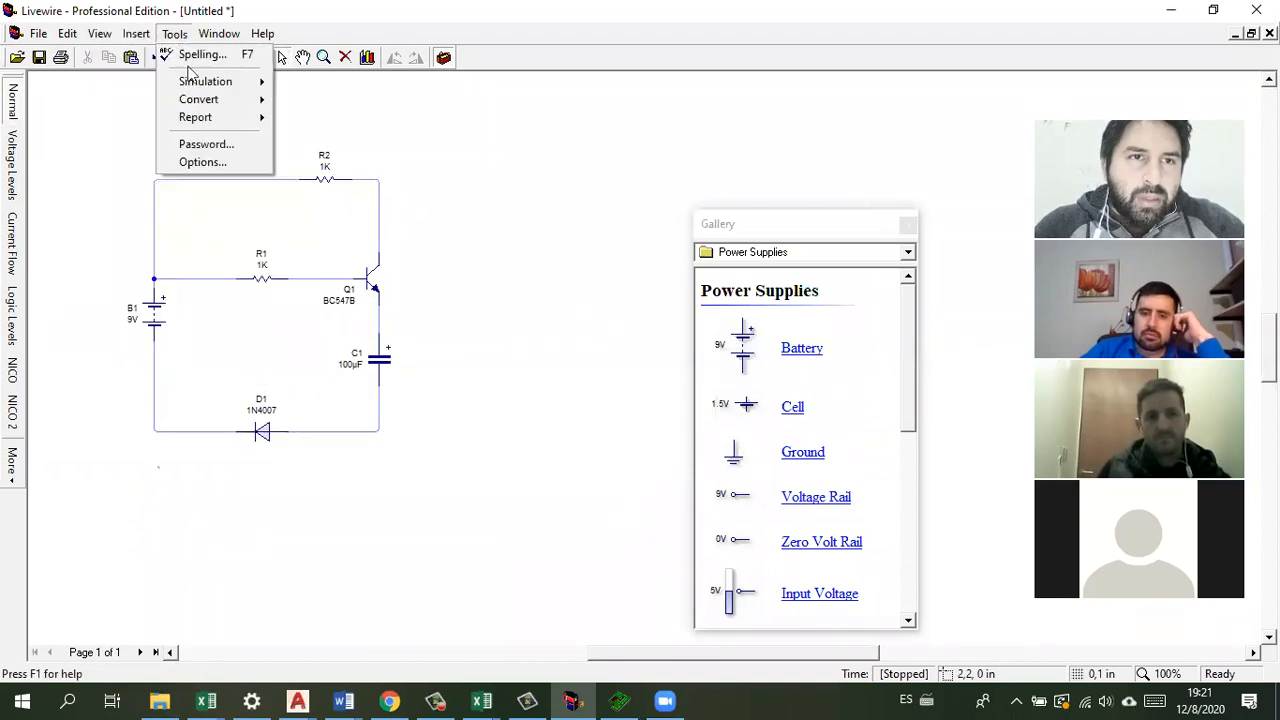
click(198, 166)
click(786, 262)
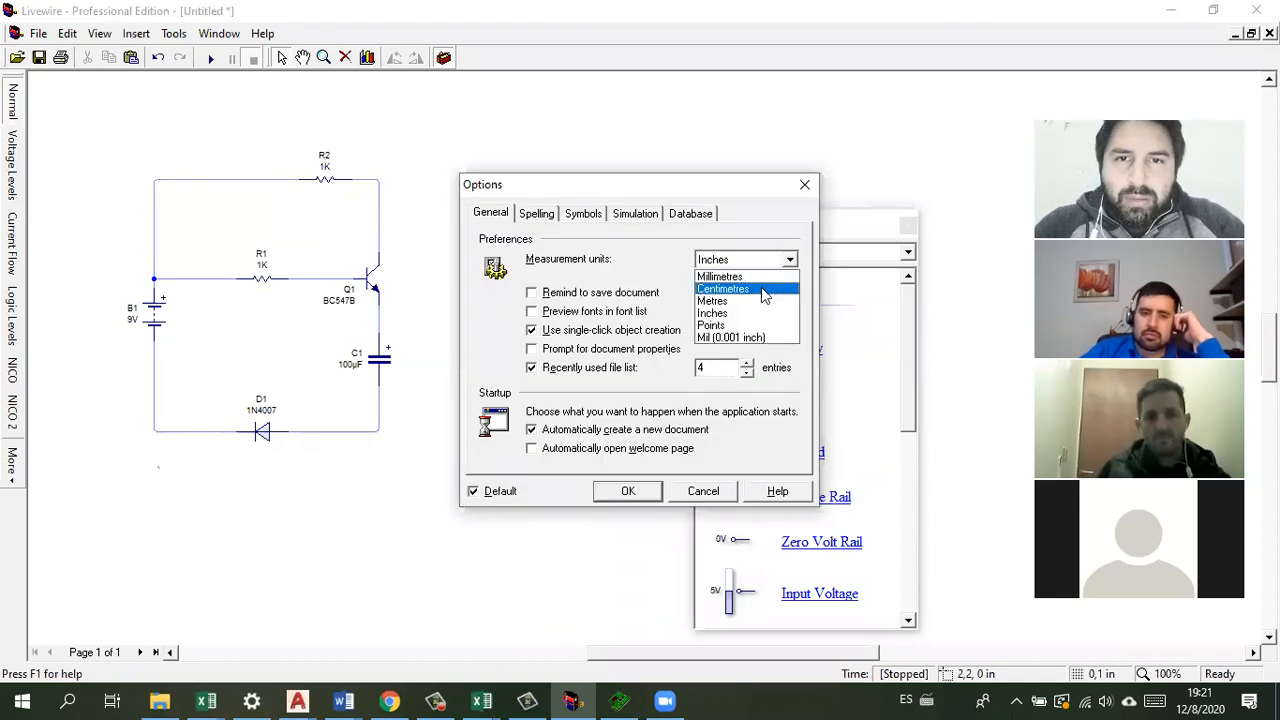
click(767, 289)
click(647, 495)
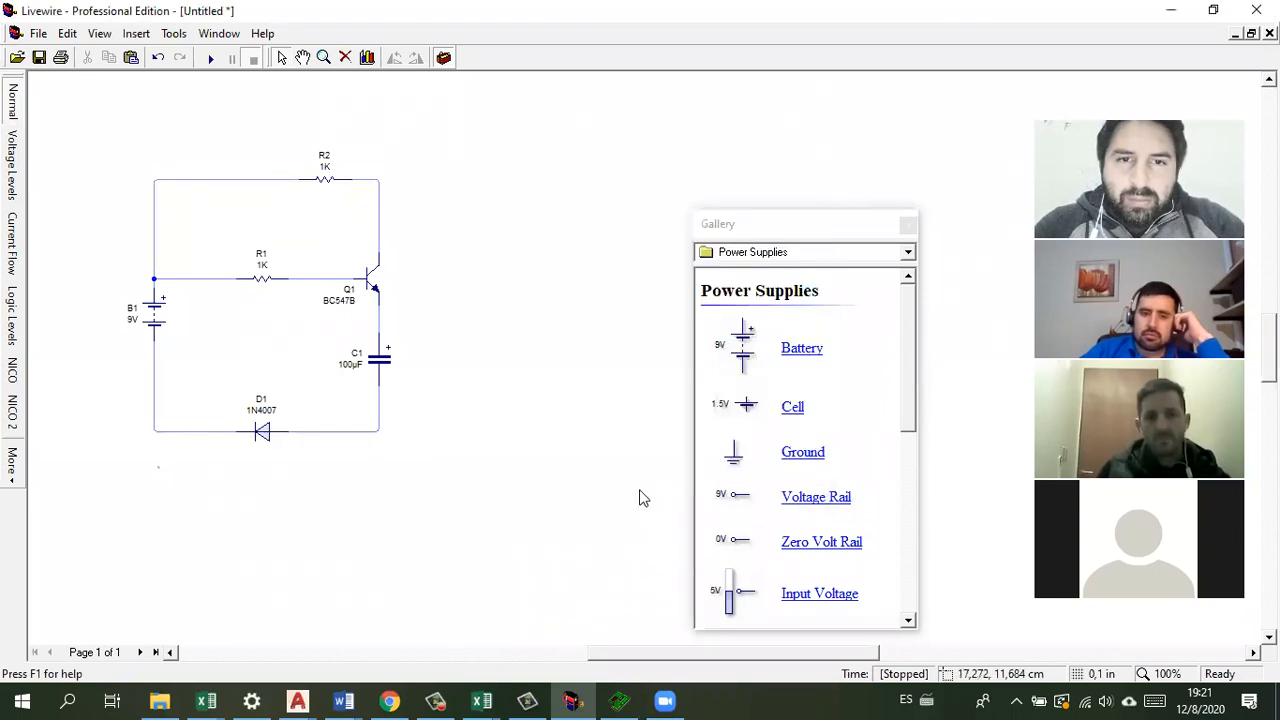
Step: Start converting the design to a printed circuit board, choosing to decide how the design is converted
click(207, 36)
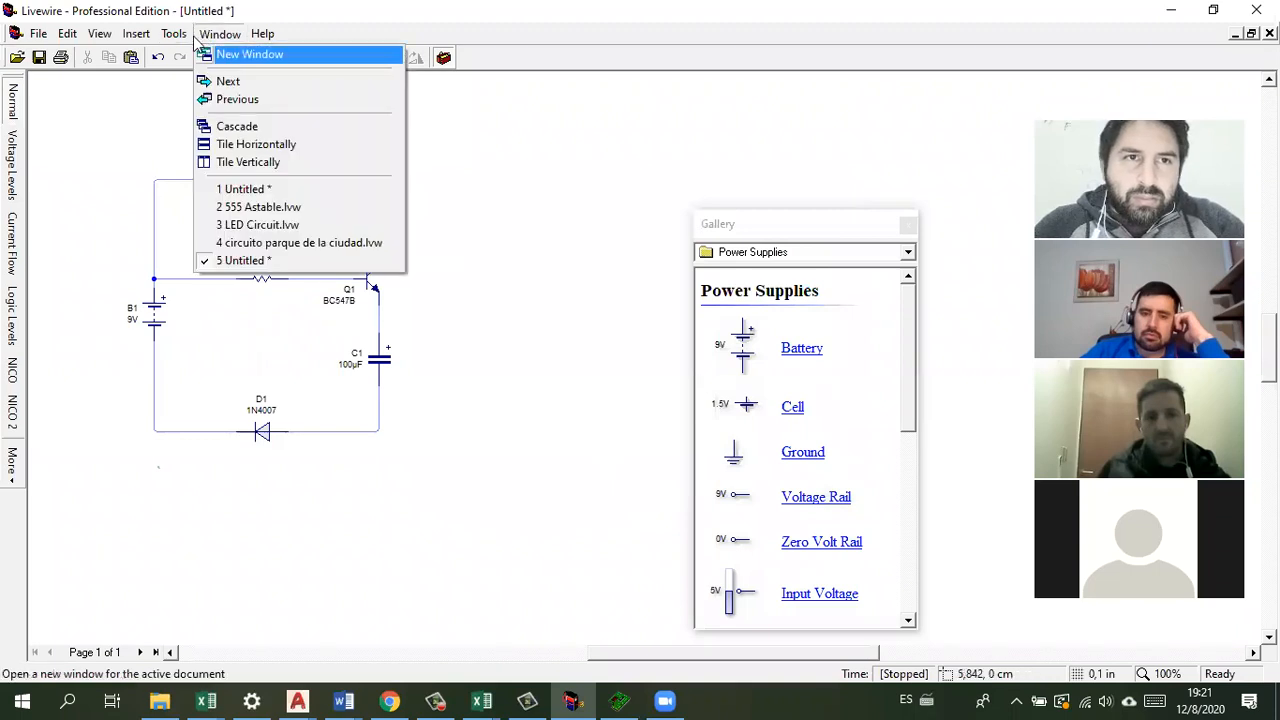
mouse_move(174, 34)
mouse_move(245, 108)
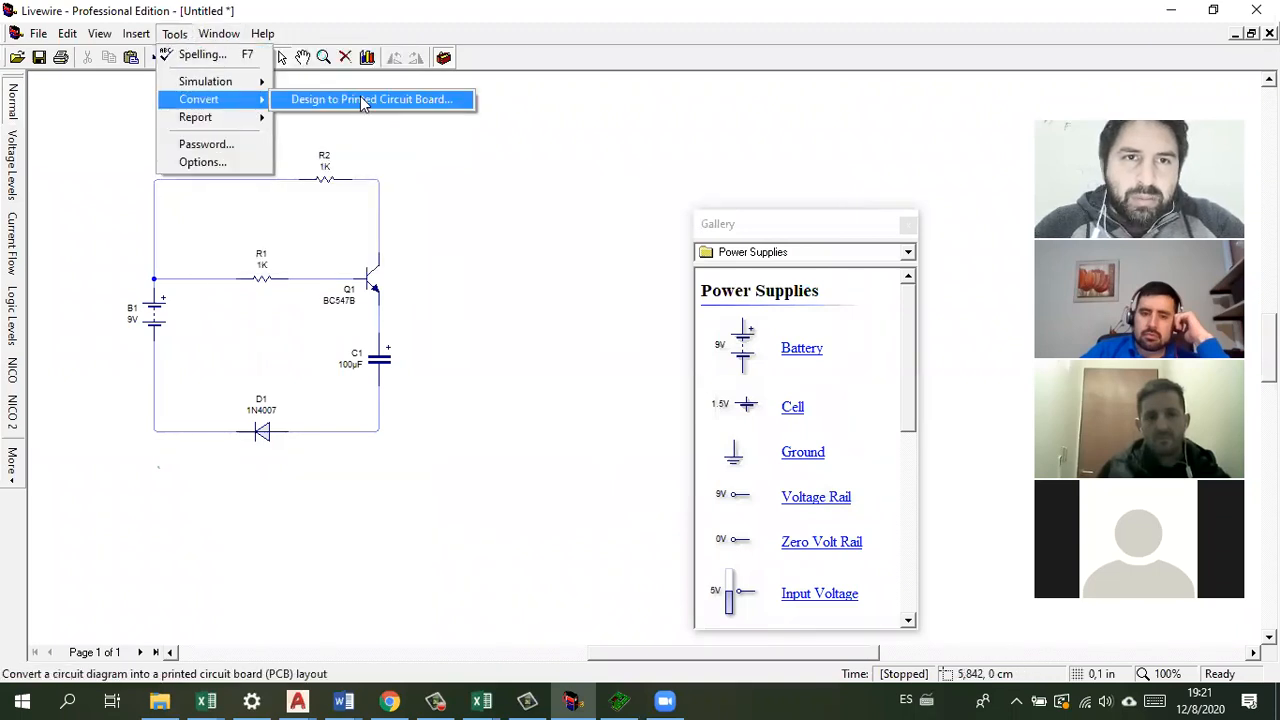
key(Return)
click(667, 426)
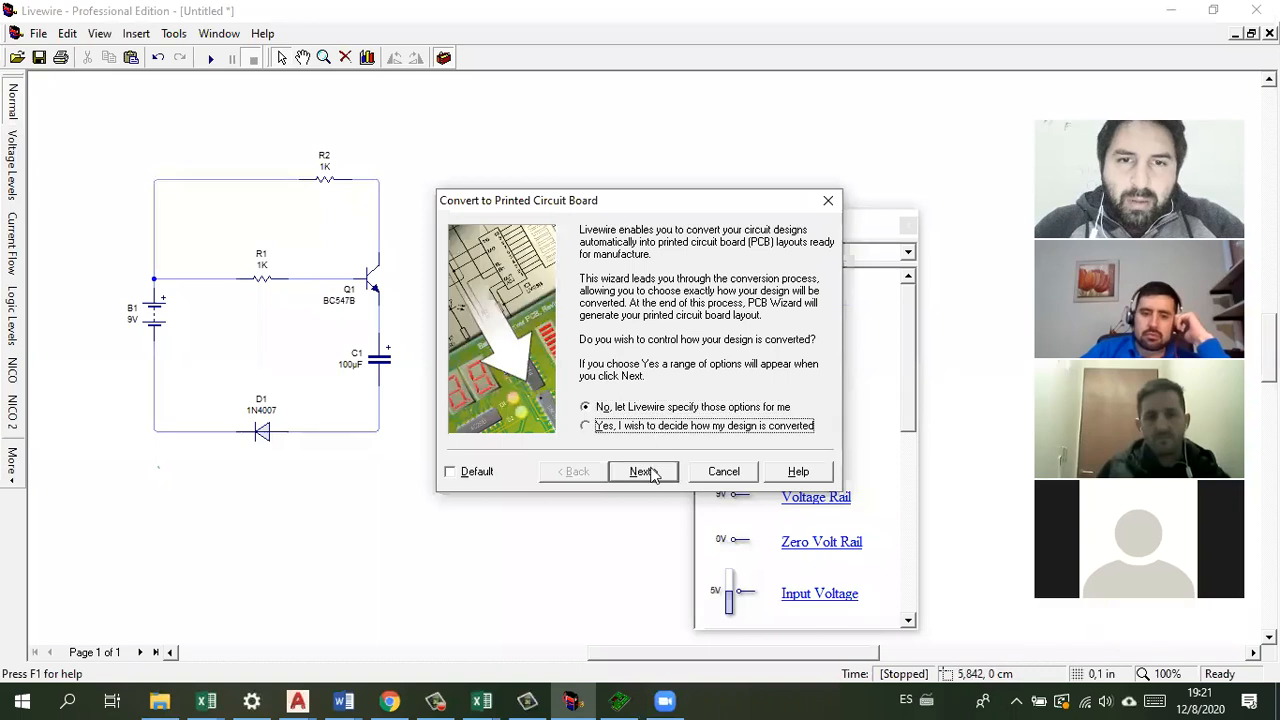
click(645, 474)
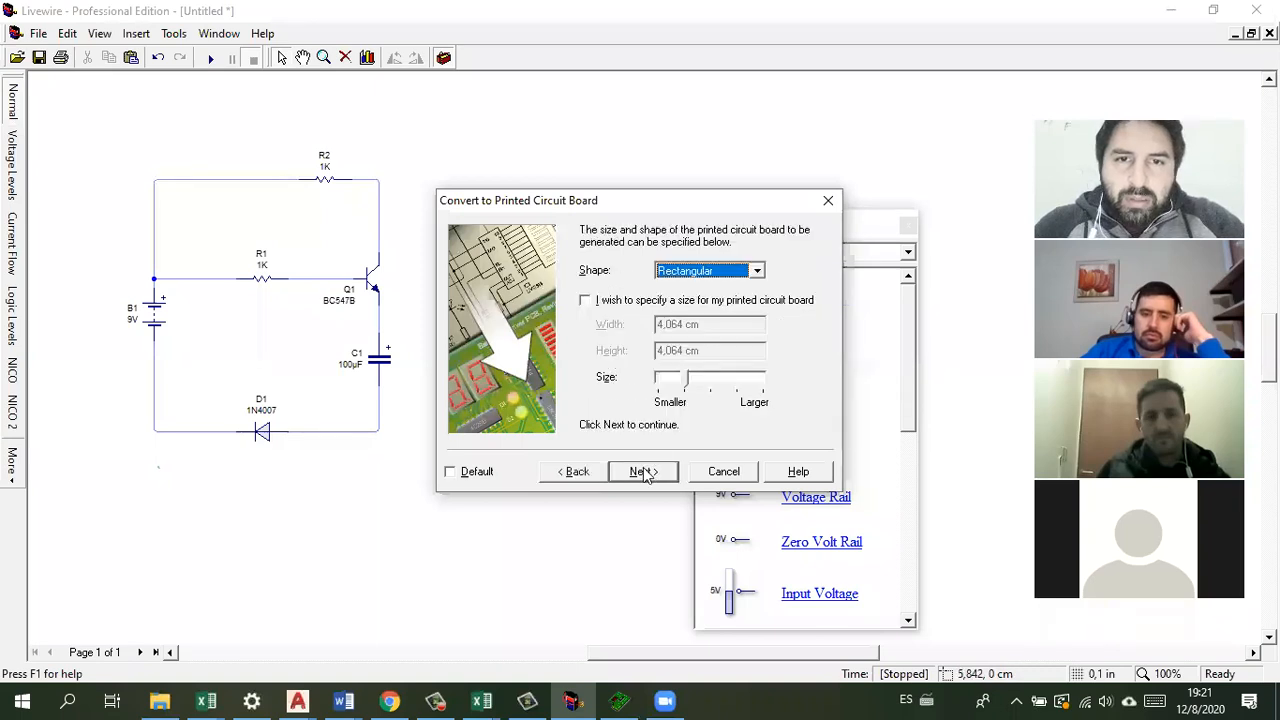
Step: Specify a custom size for the rectangular printed circuit board, with width 3 and height 5 cm
click(585, 301)
drag(703, 327, 623, 326)
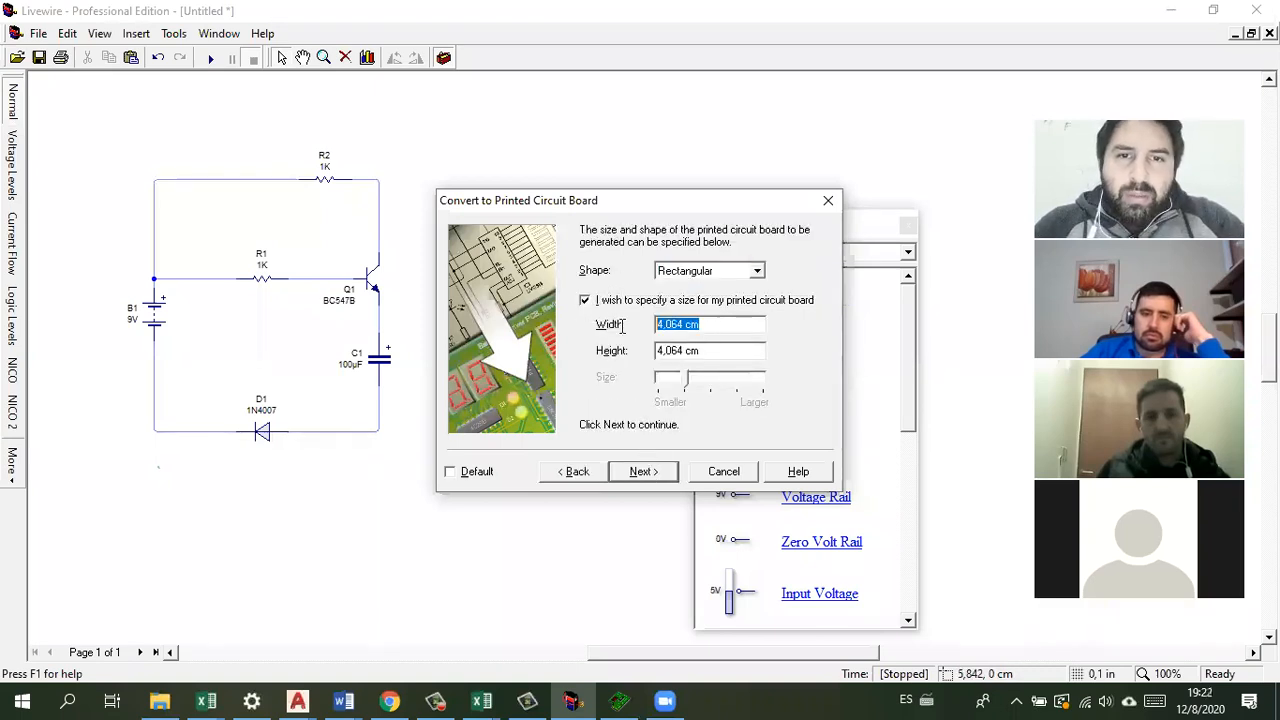
drag(701, 350, 630, 347)
drag(703, 322, 626, 329)
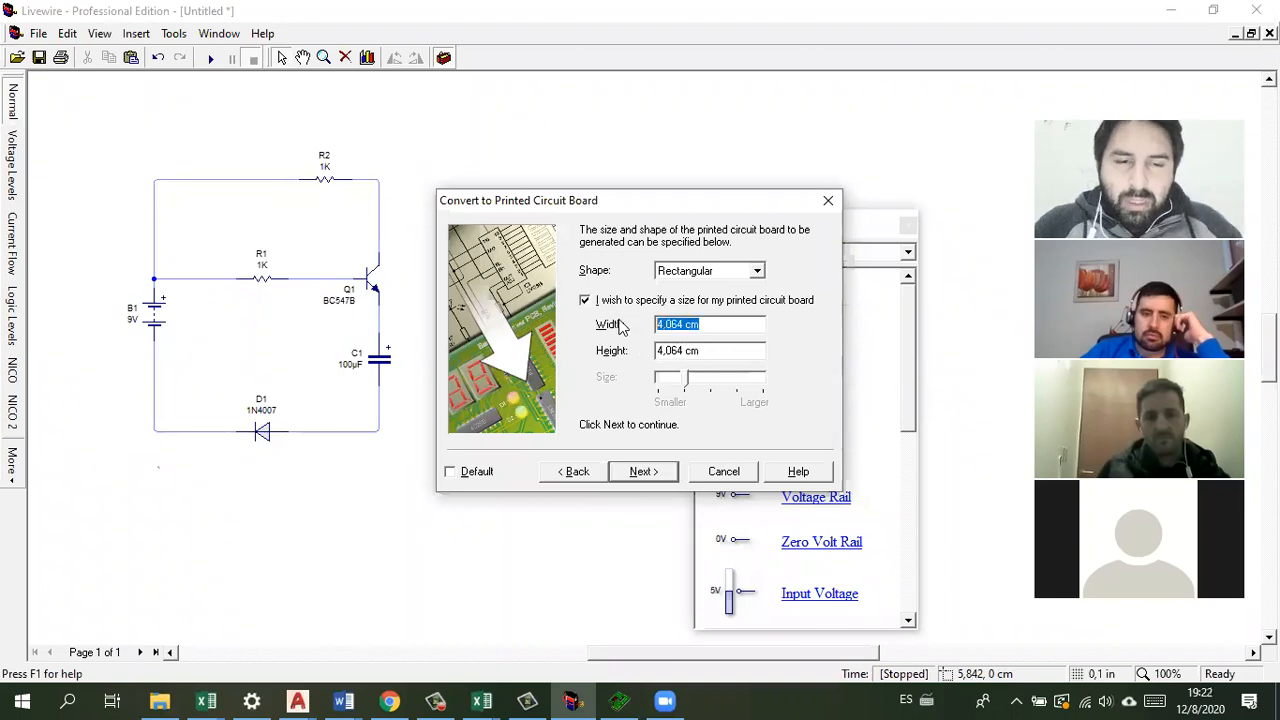
text(3)
drag(705, 344, 607, 348)
text(5)
Step: Accept the remaining conversion options, including automatic routing on the 0.100" grid with 0.040" tracks and automatic copper areas, and generate the board
click(645, 471)
click(645, 471)
click(645, 471)
click(645, 471)
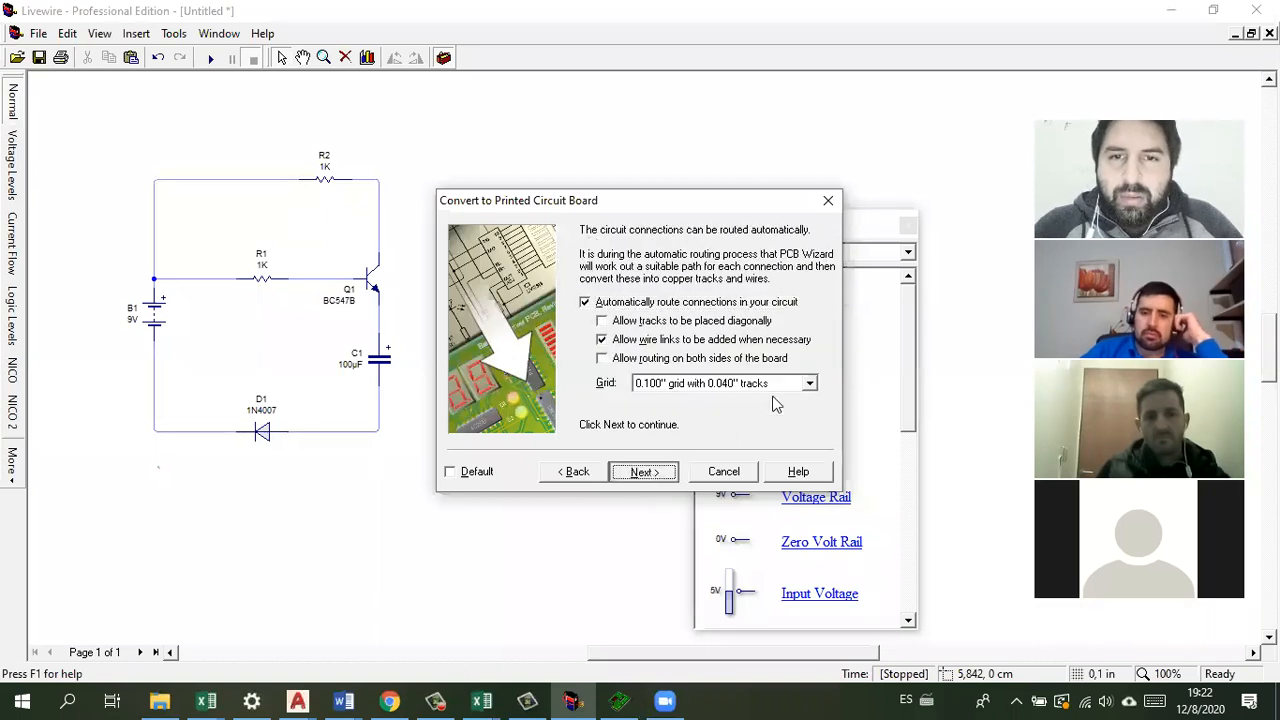
click(650, 471)
click(598, 471)
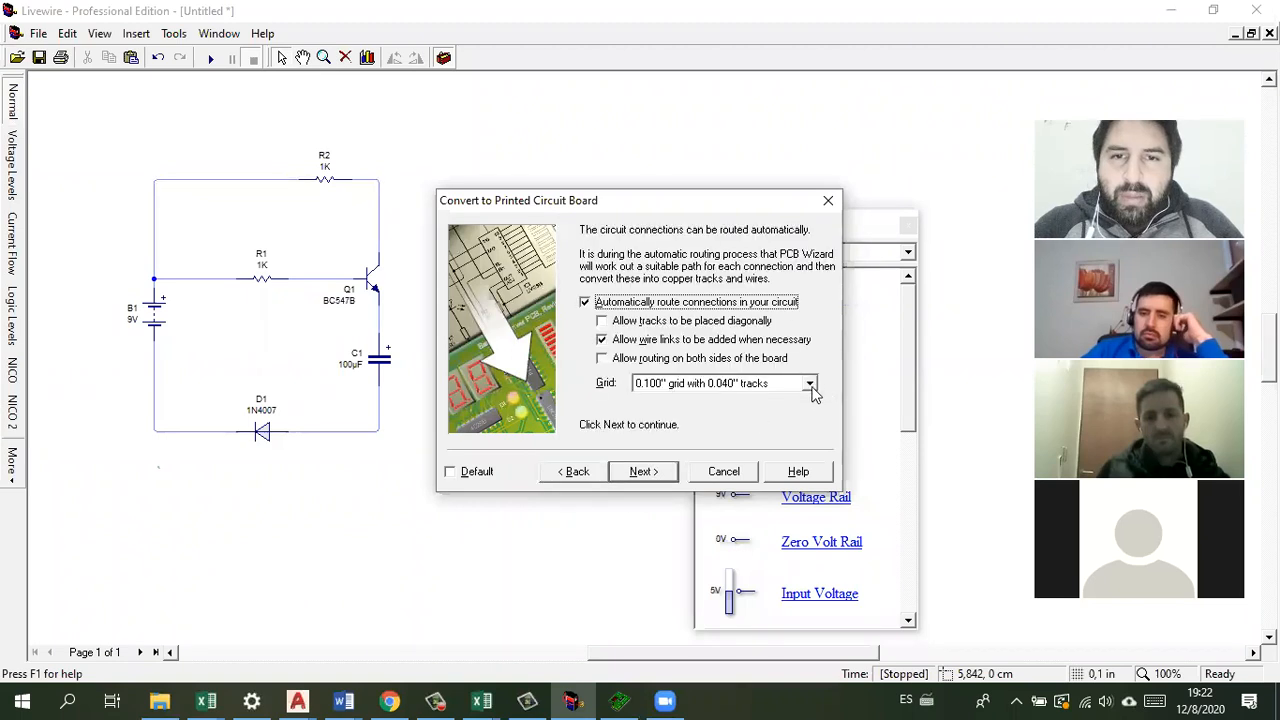
click(810, 385)
click(659, 478)
click(648, 474)
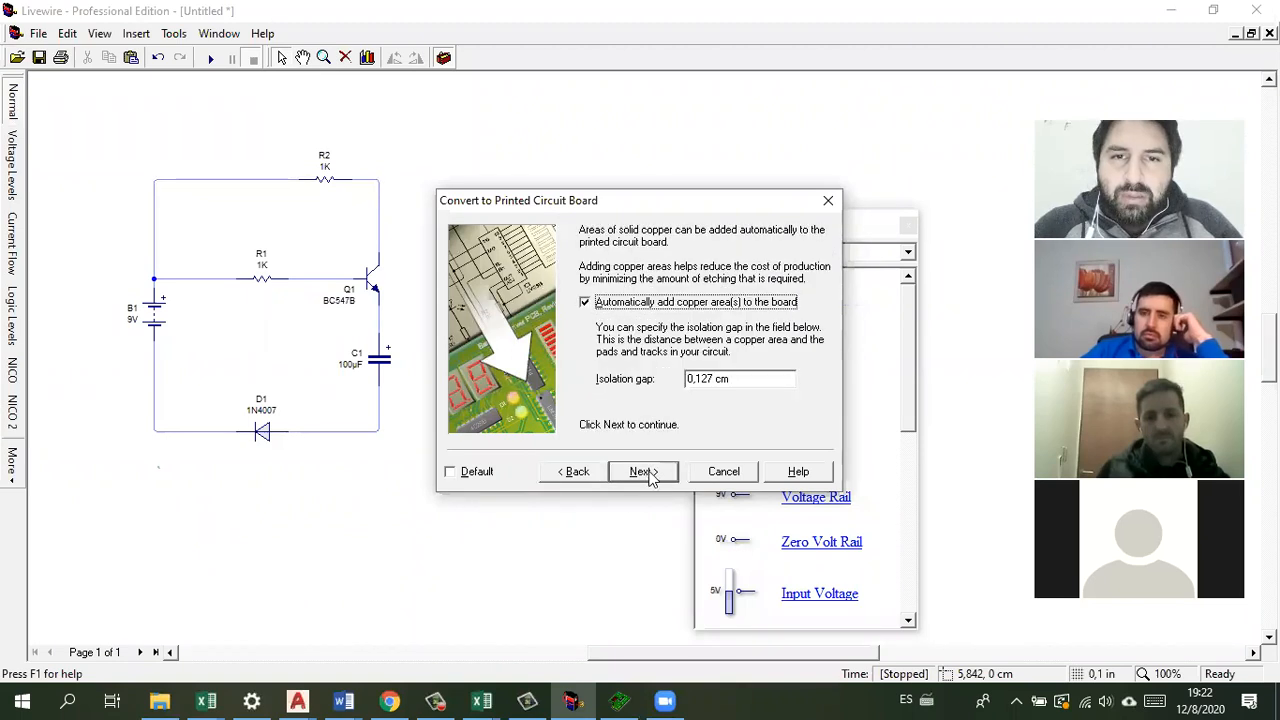
click(650, 476)
click(644, 471)
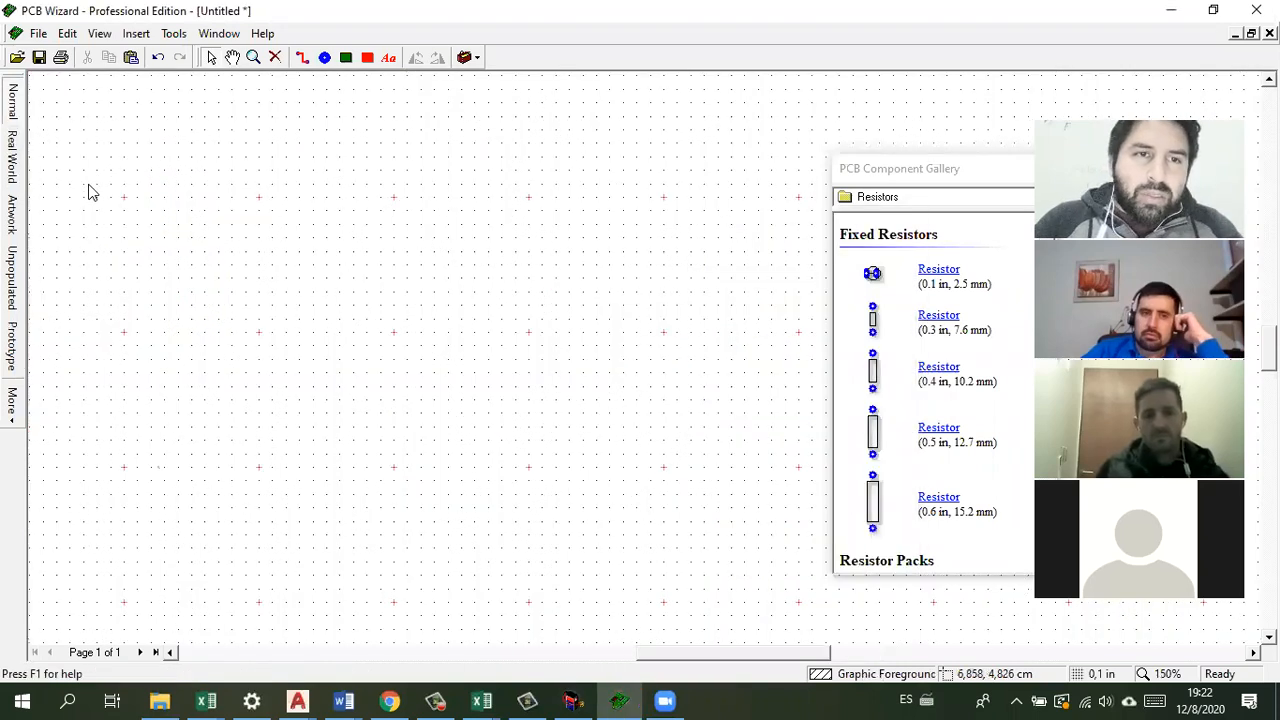
Step: Show the whole generated circuit board in the Real World style
drag(697, 660, 614, 660)
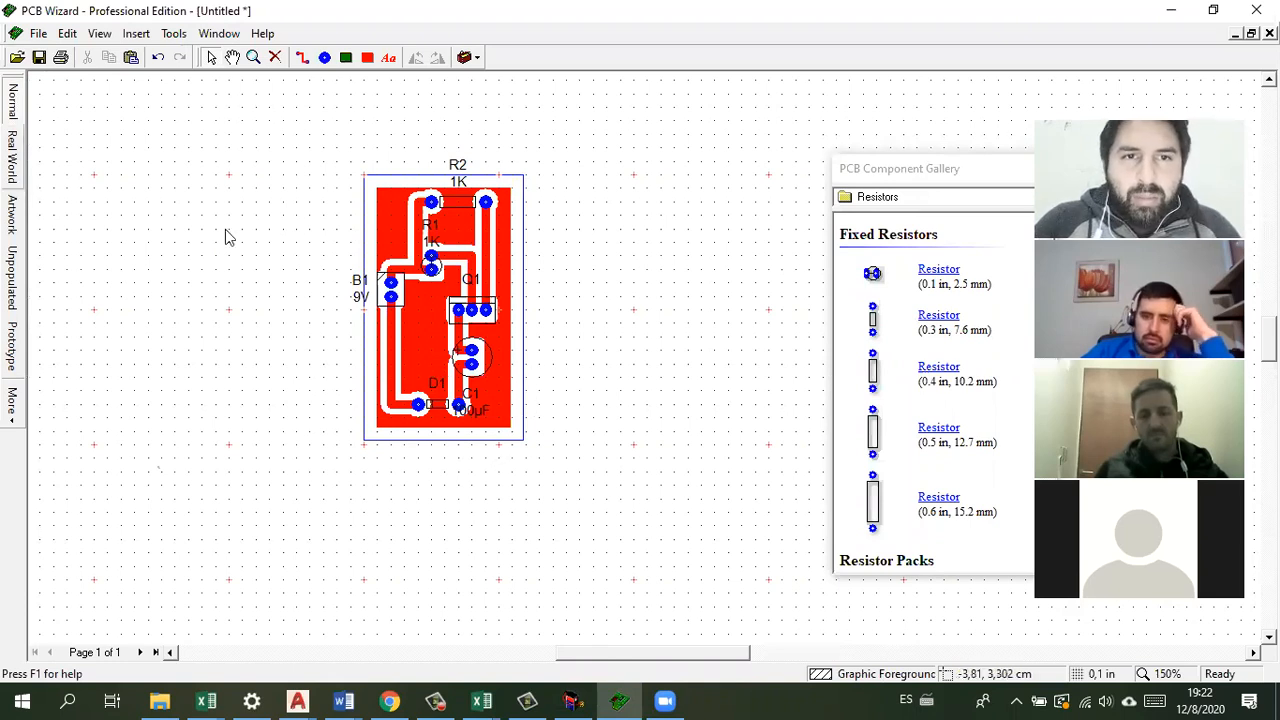
click(12, 157)
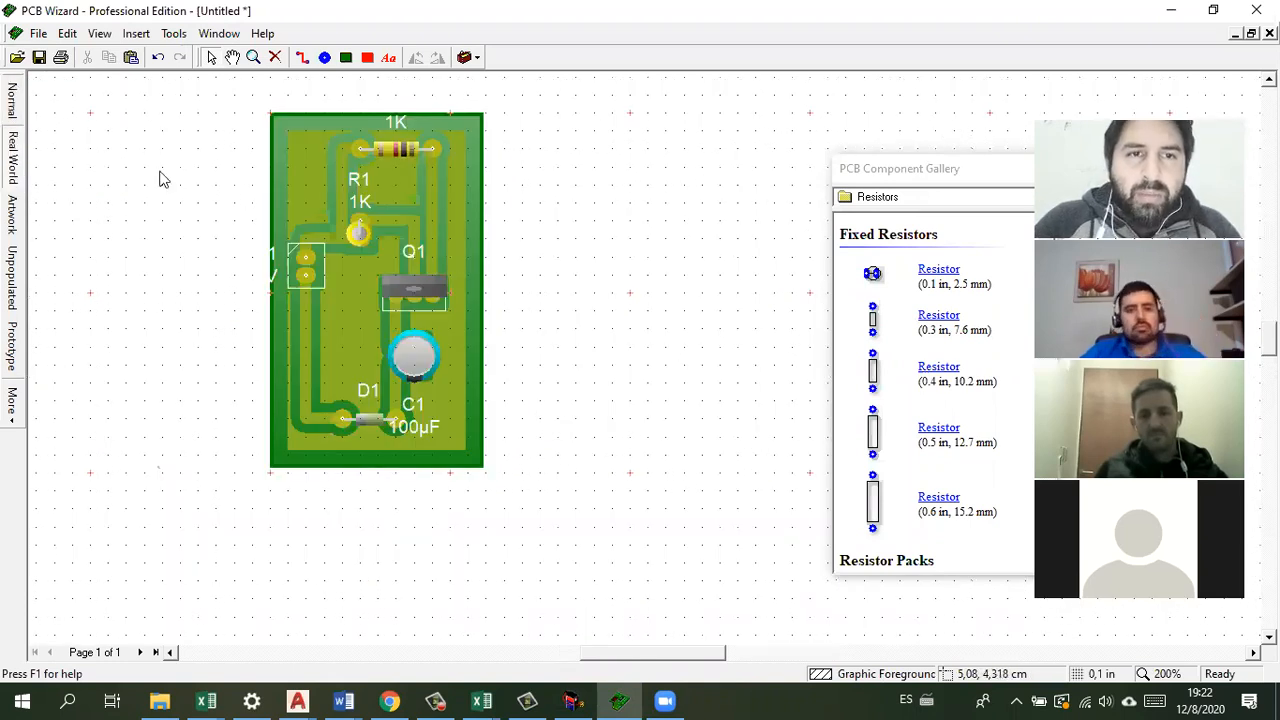
scroll(322, 275, up, 1)
scroll(280, 342, up, 1)
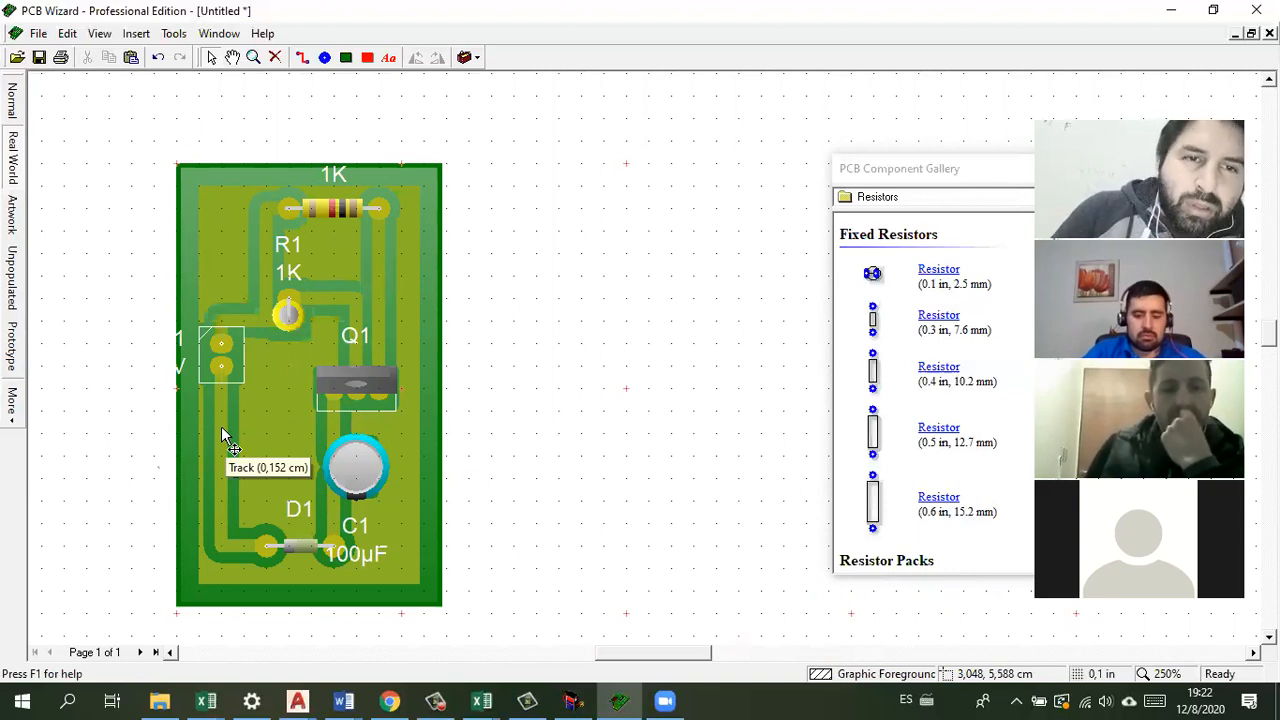
Step: Inspect the board's copper area, comparing the Artwork style with the Real World style
click(279, 378)
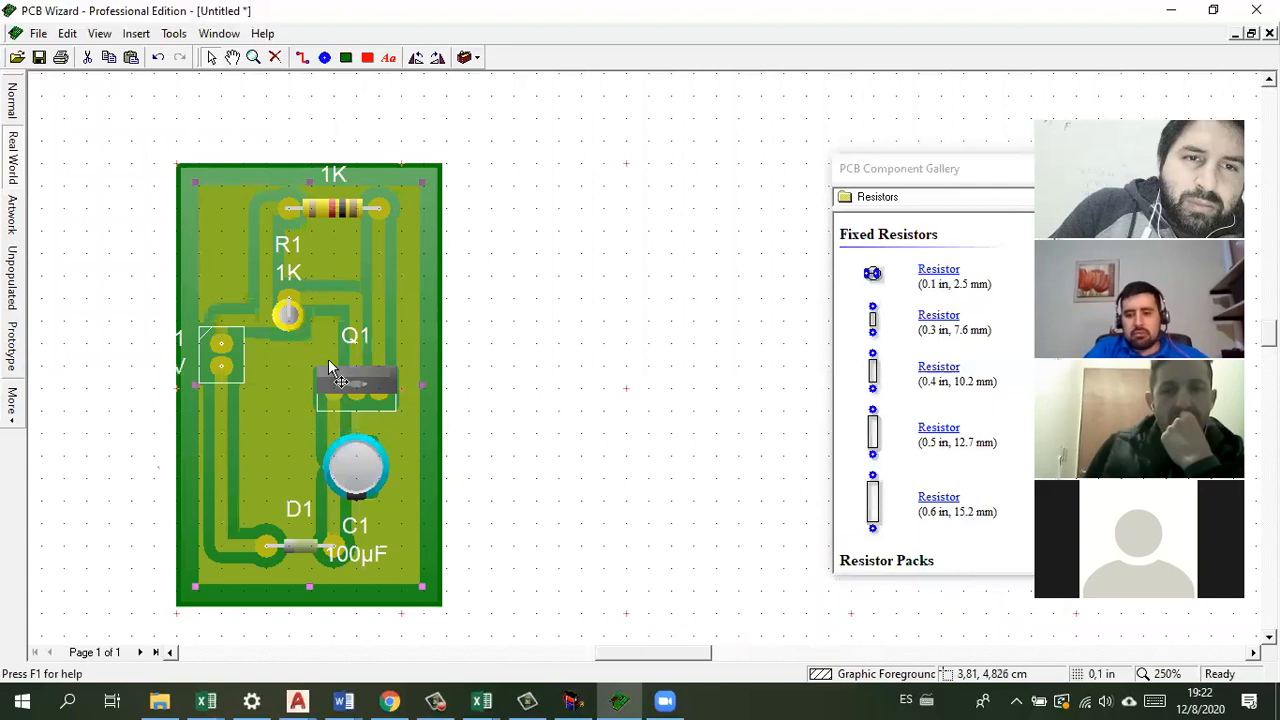
click(13, 214)
click(13, 157)
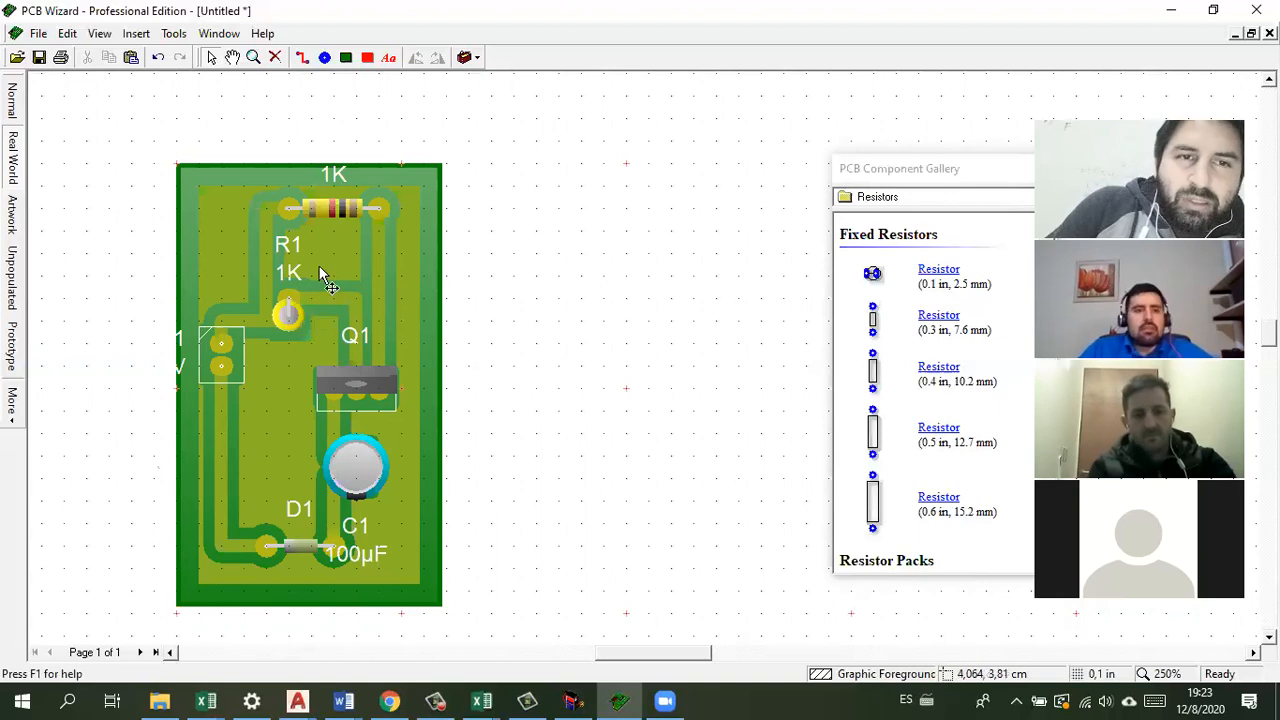
click(306, 298)
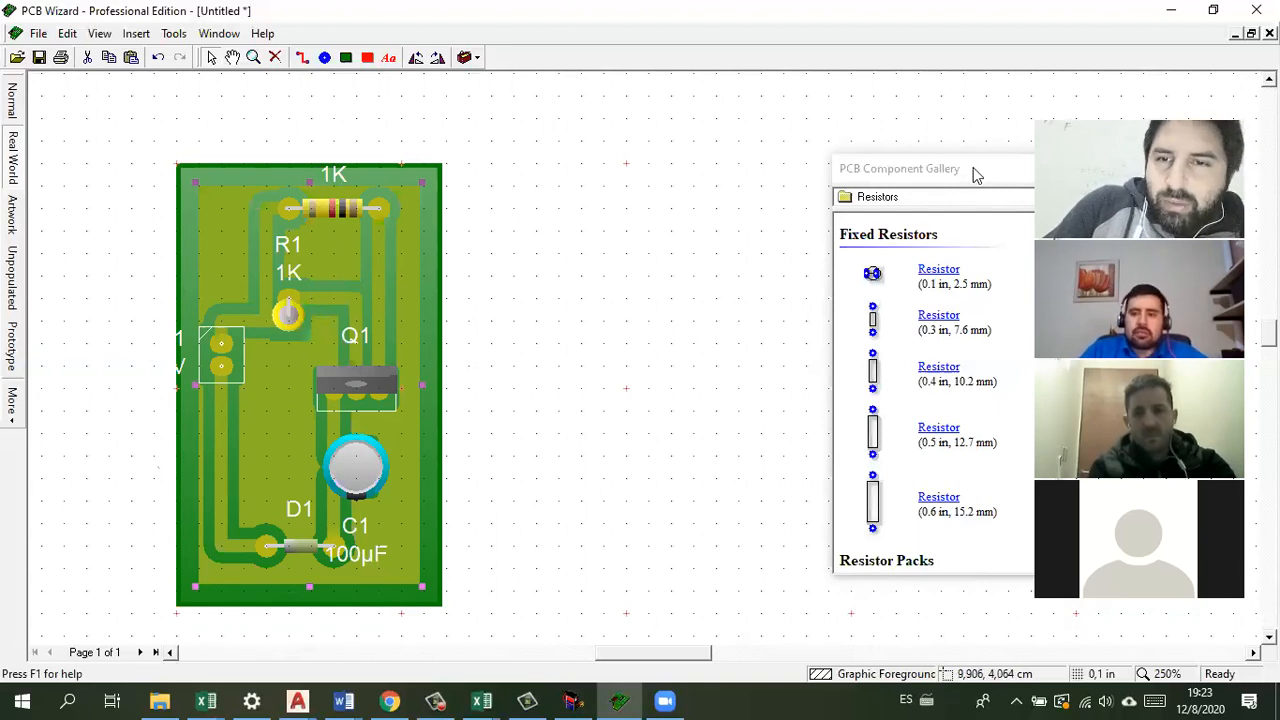
Step: Move the PCB Component Gallery window closer to the circuit board
drag(986, 167, 854, 128)
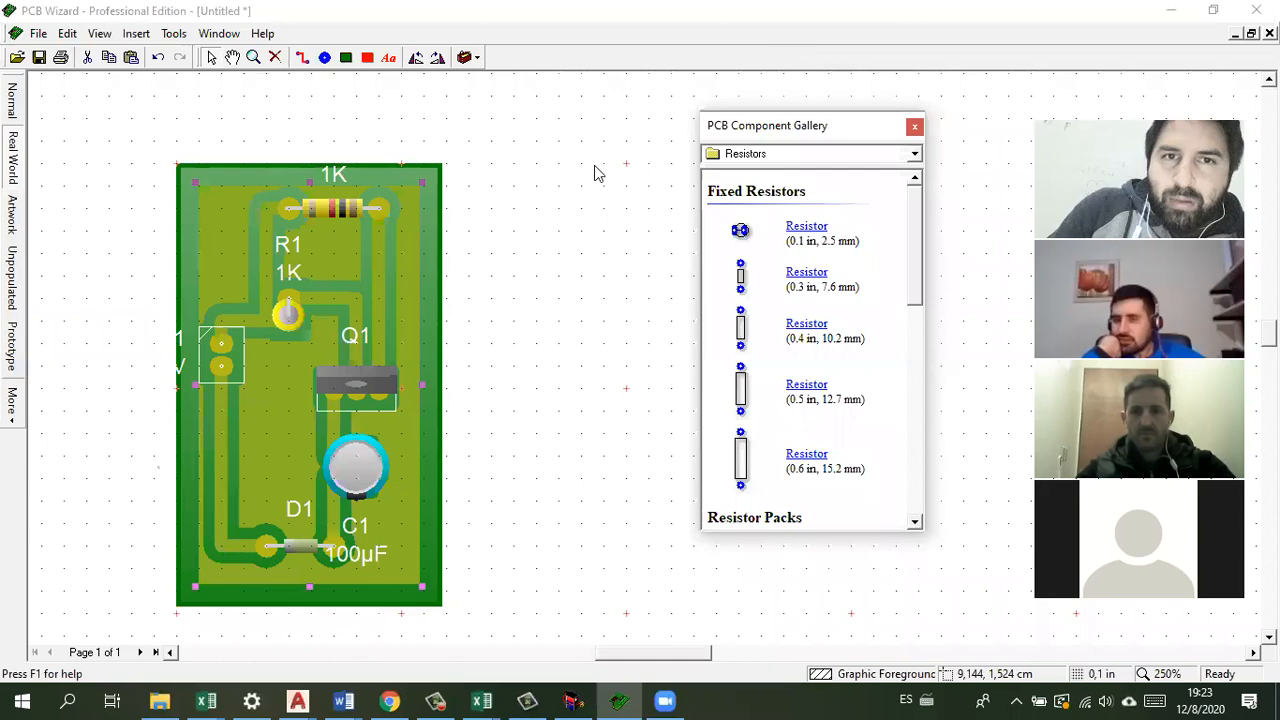
click(574, 698)
click(618, 700)
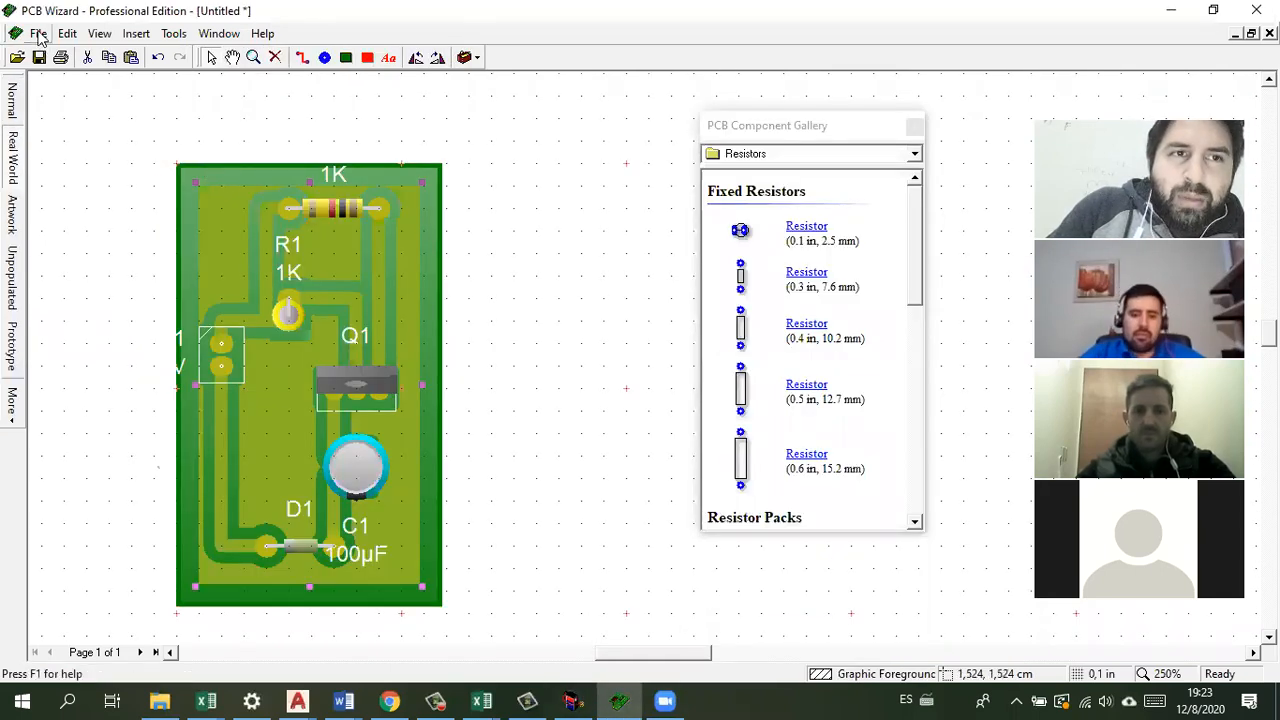
click(39, 33)
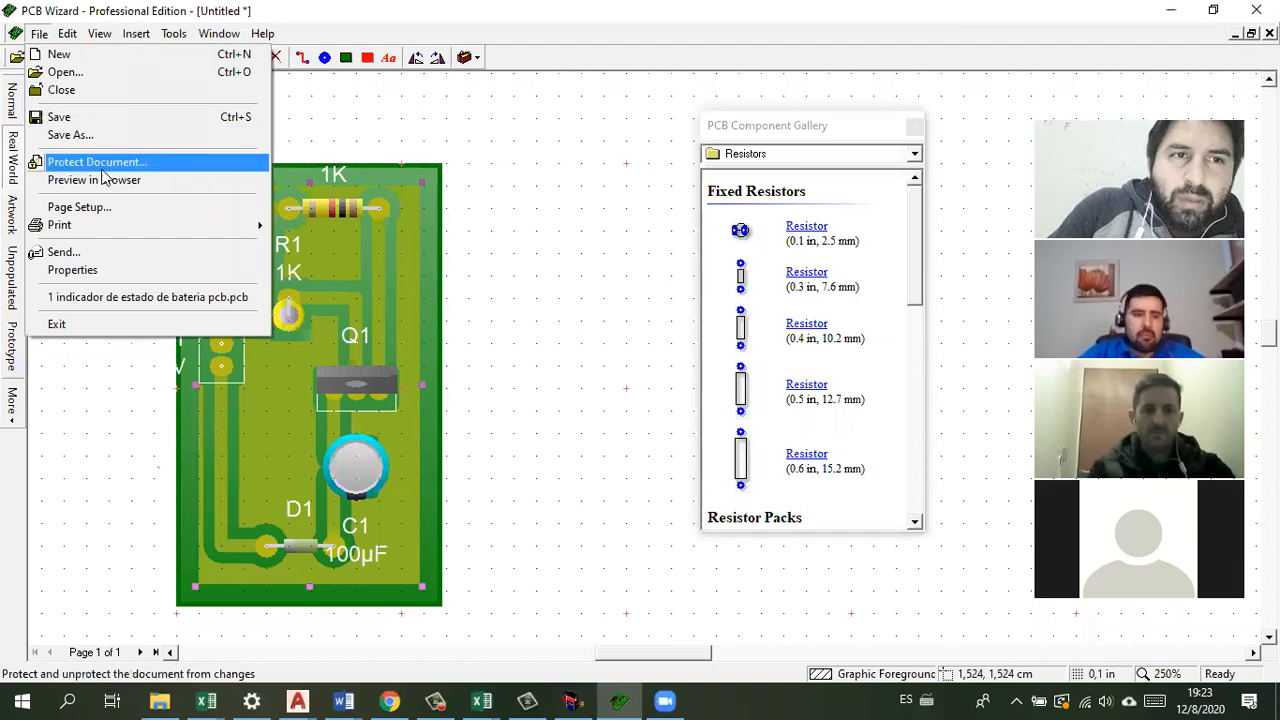
click(503, 194)
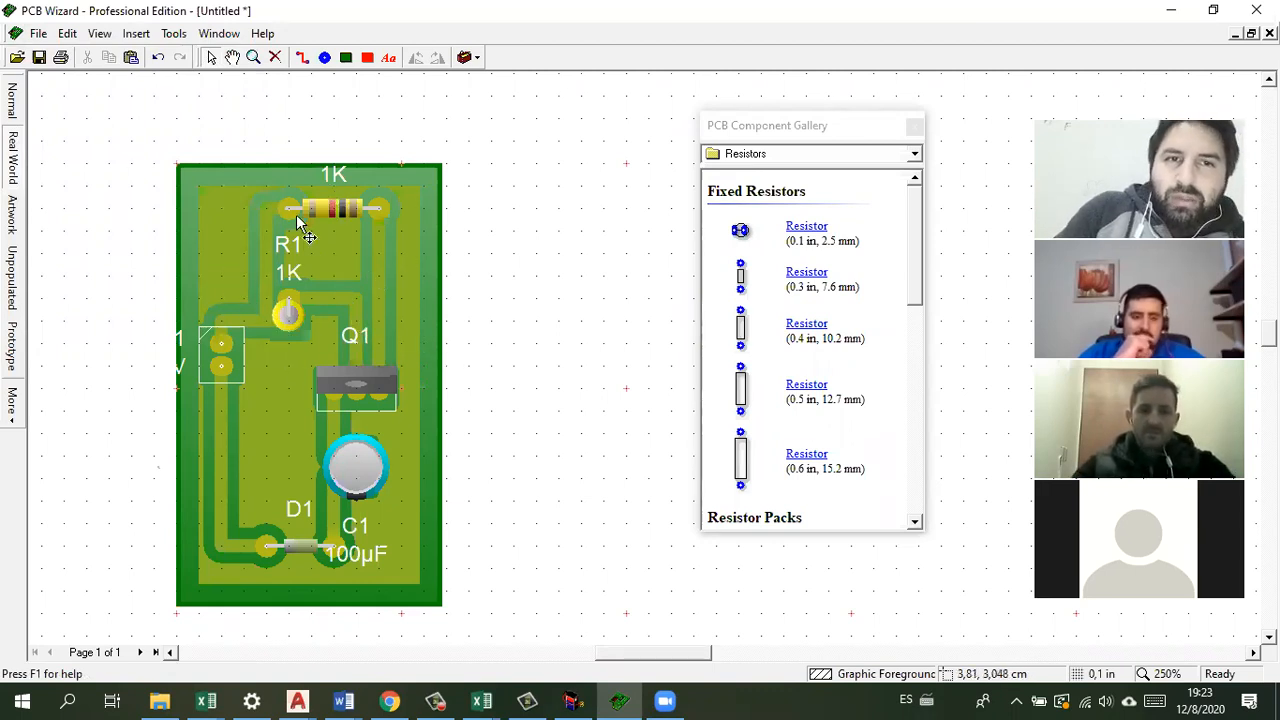
click(339, 252)
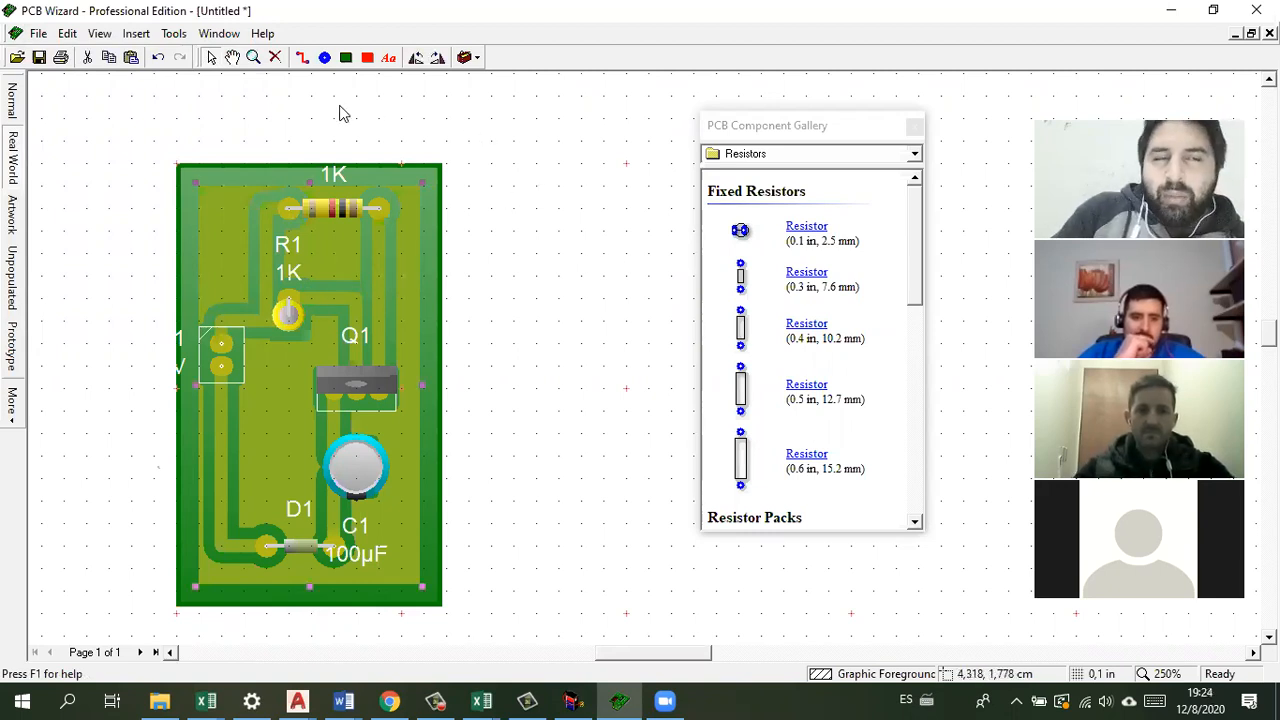
Step: Switch to Livewire and run the transistor circuit's simulation in the Current Flow style
key(alt+Tab)
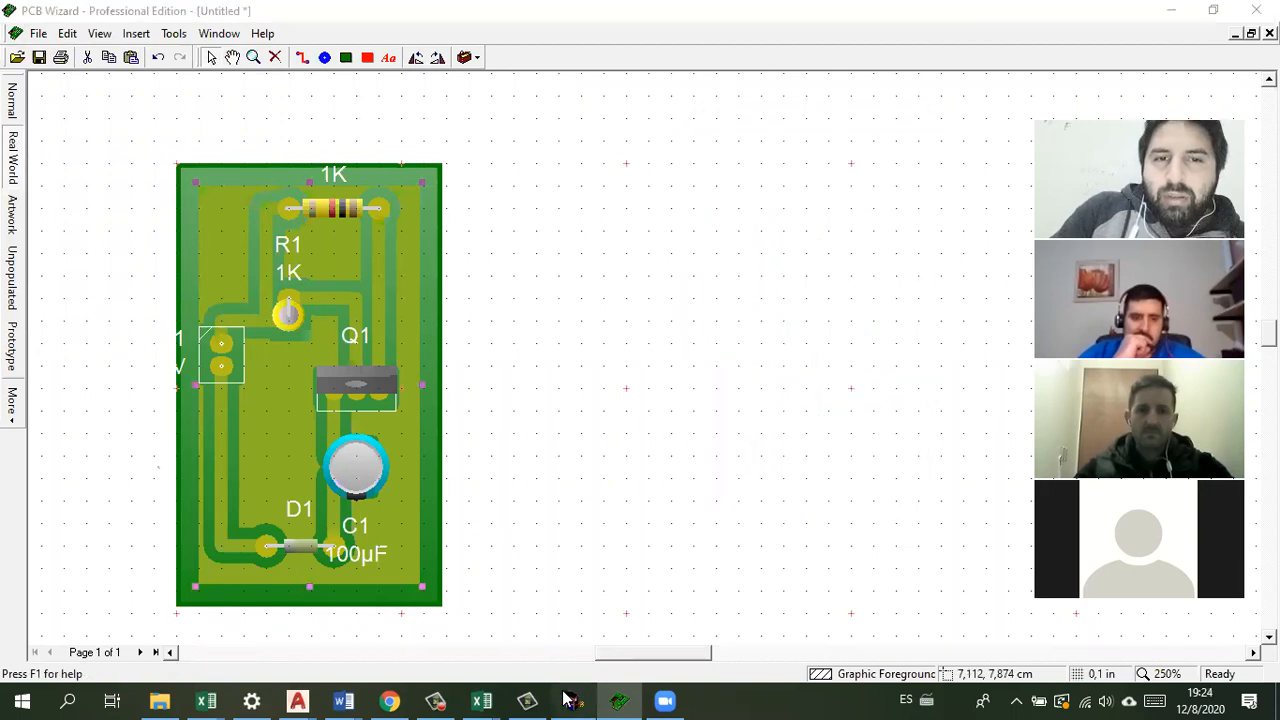
click(211, 58)
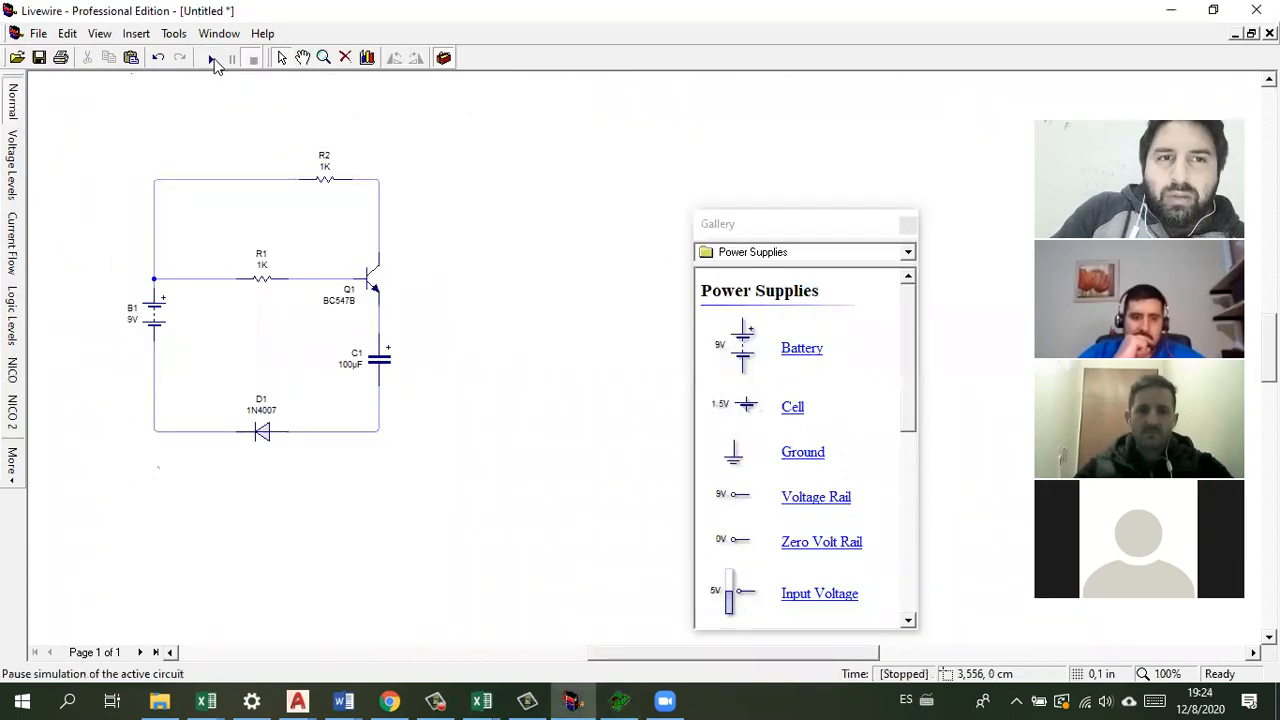
click(13, 218)
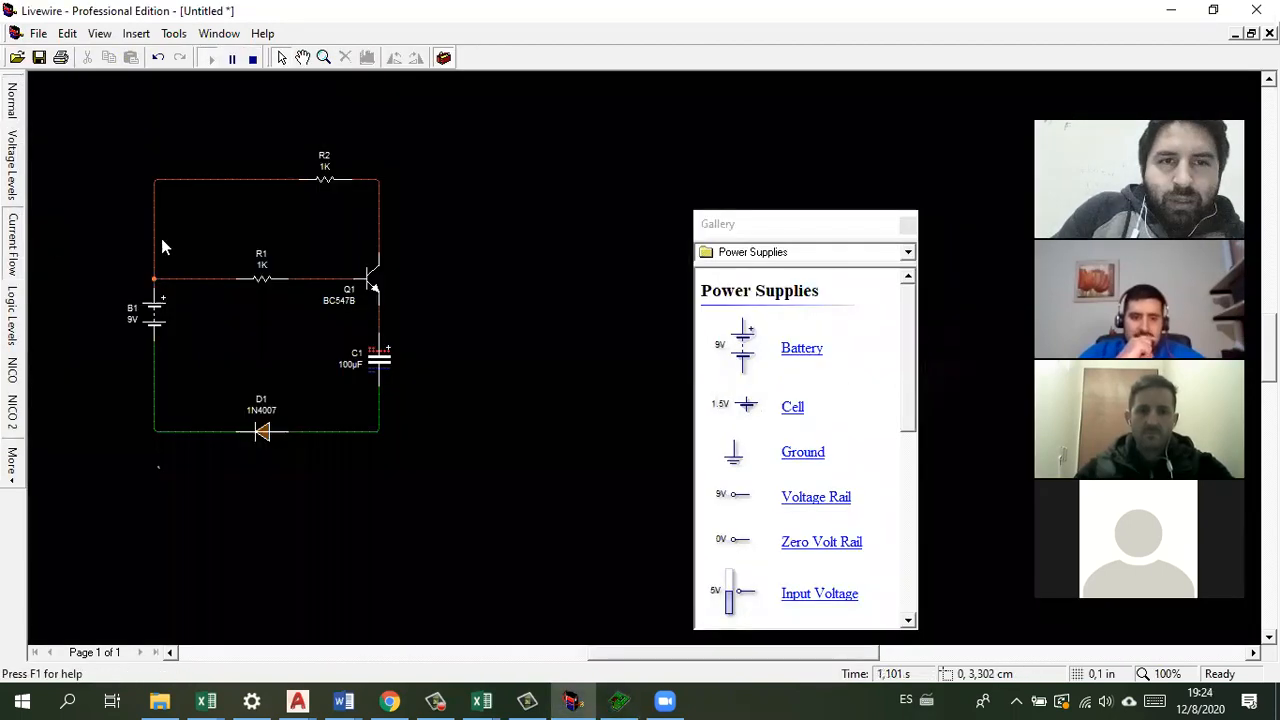
Step: Change the circuit's display style to Voltage Levels and stop the simulation
click(13, 165)
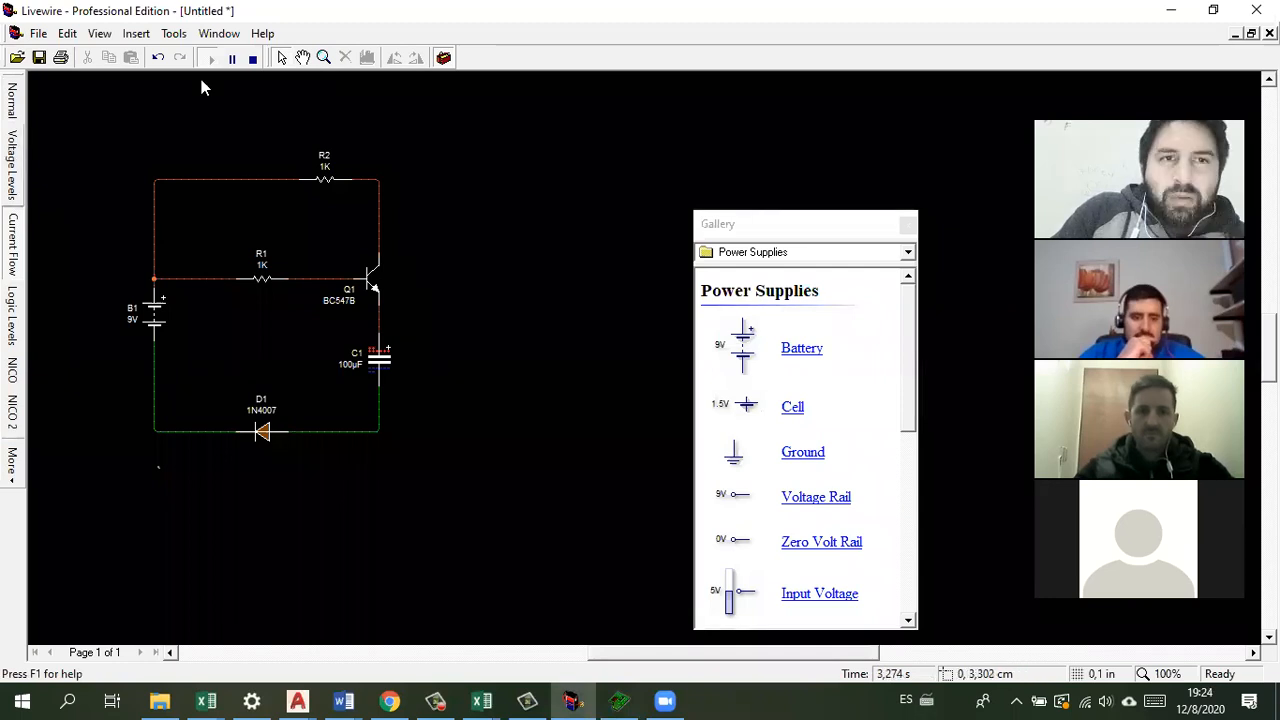
click(254, 60)
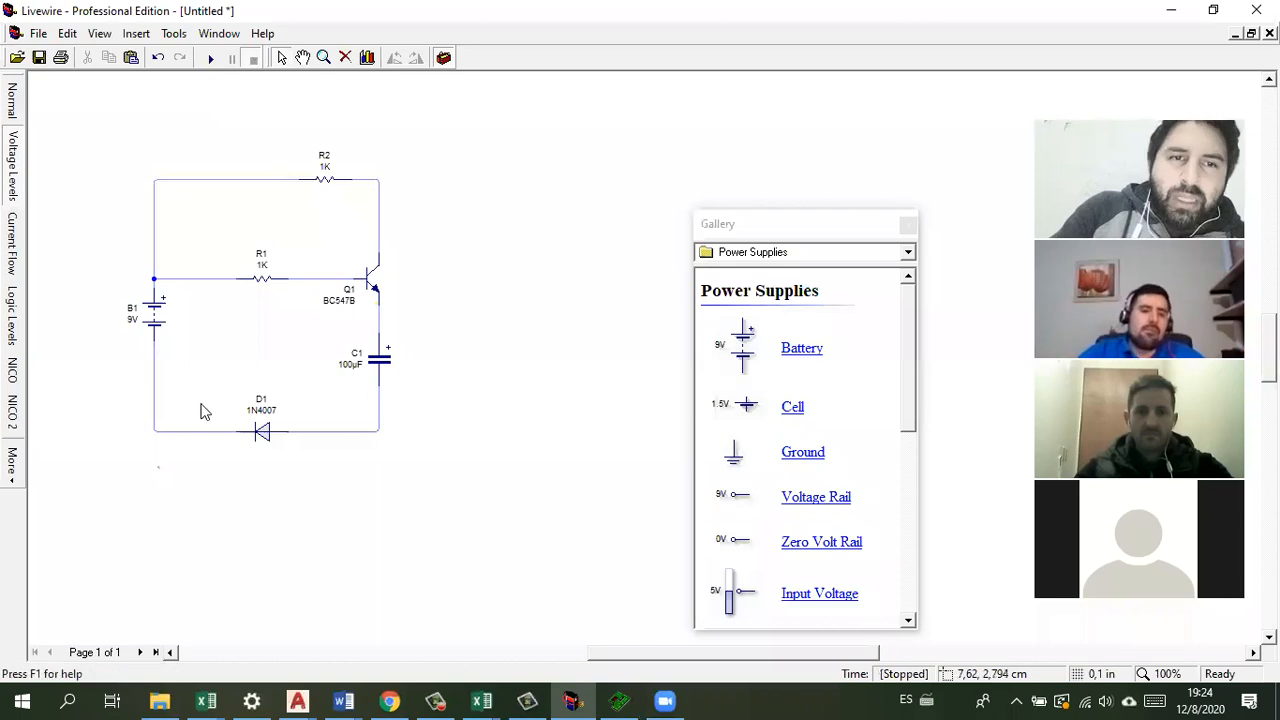
Step: Examine transistor Q1, diode D1 and battery B1 in the stopped circuit, along with the Power Supplies components in the gallery
click(369, 286)
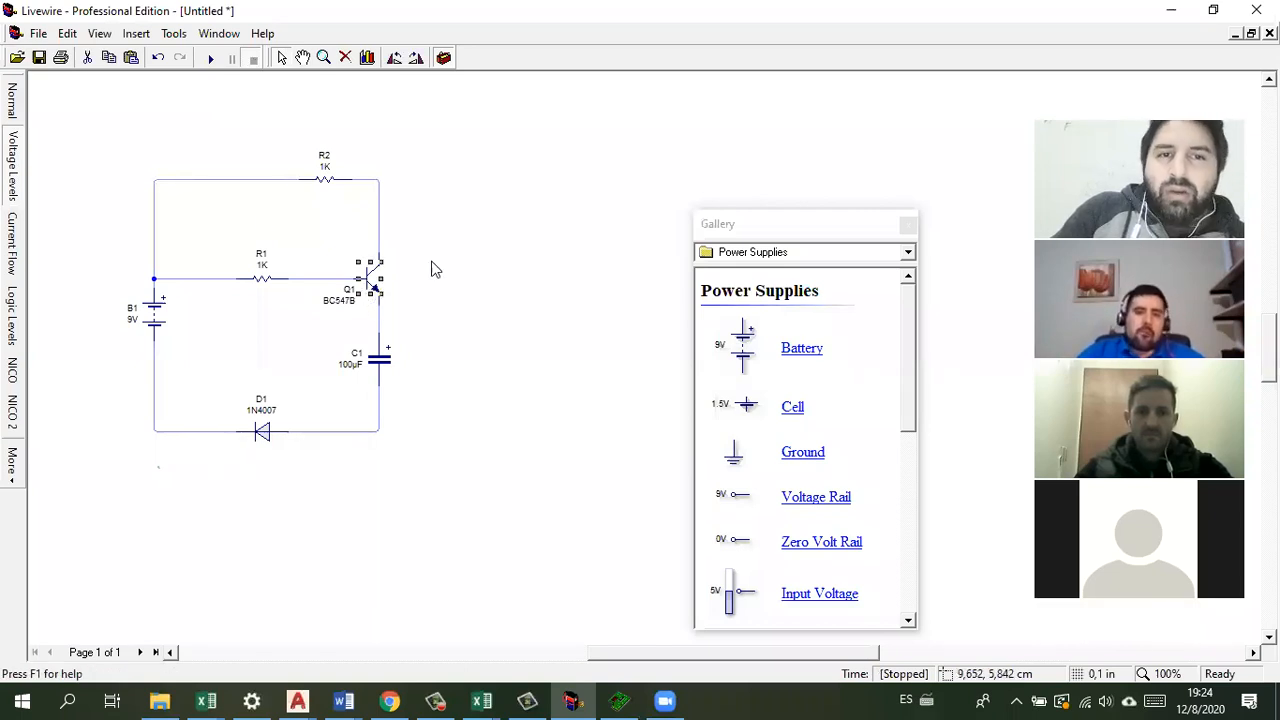
click(265, 431)
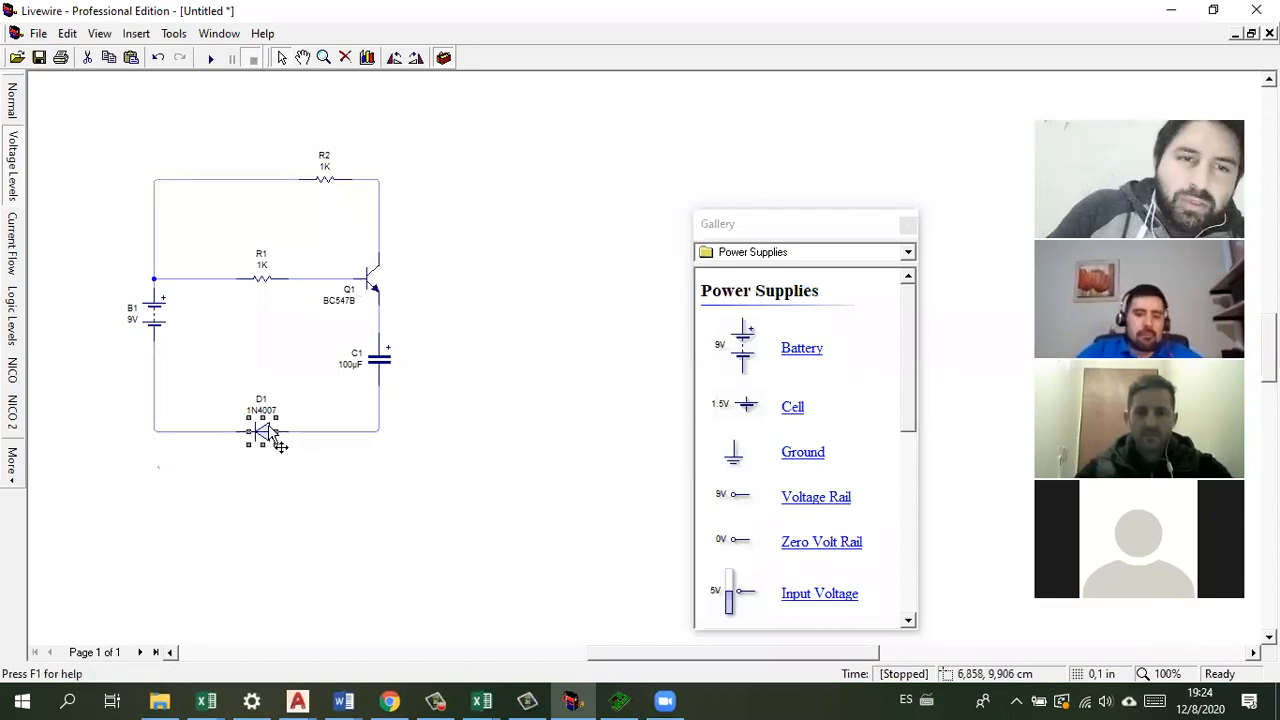
click(263, 373)
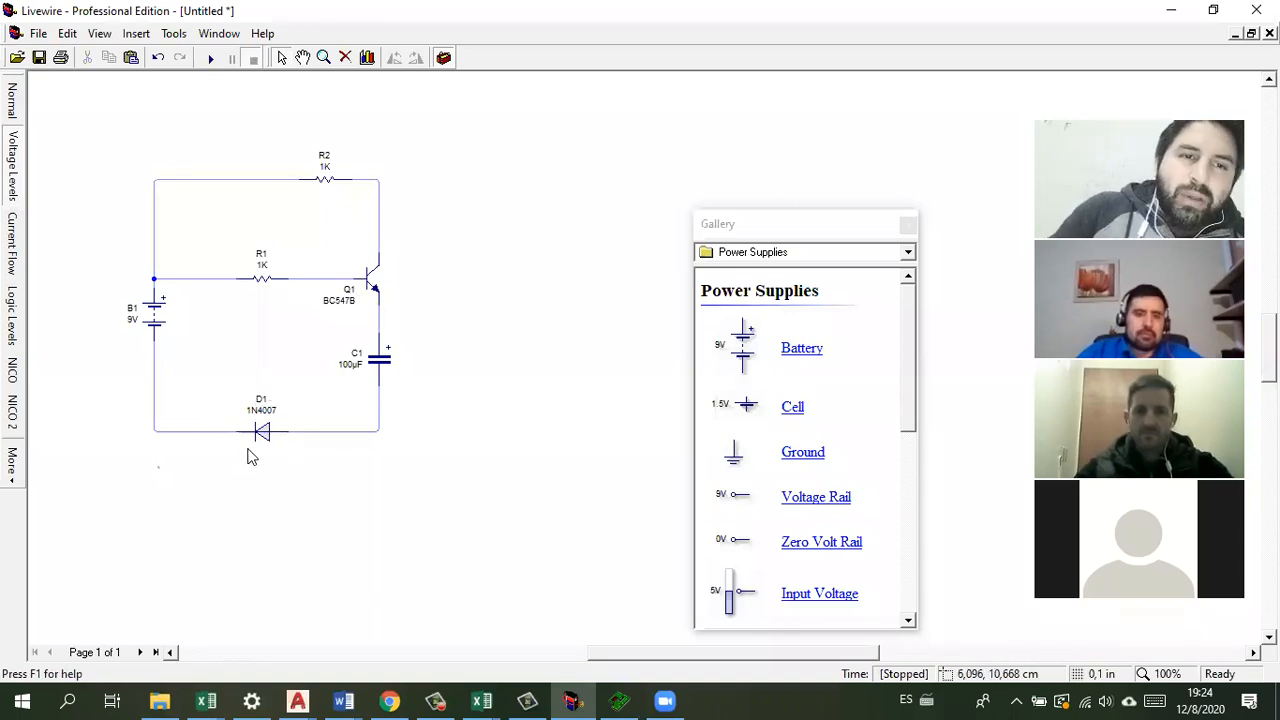
click(276, 436)
click(280, 392)
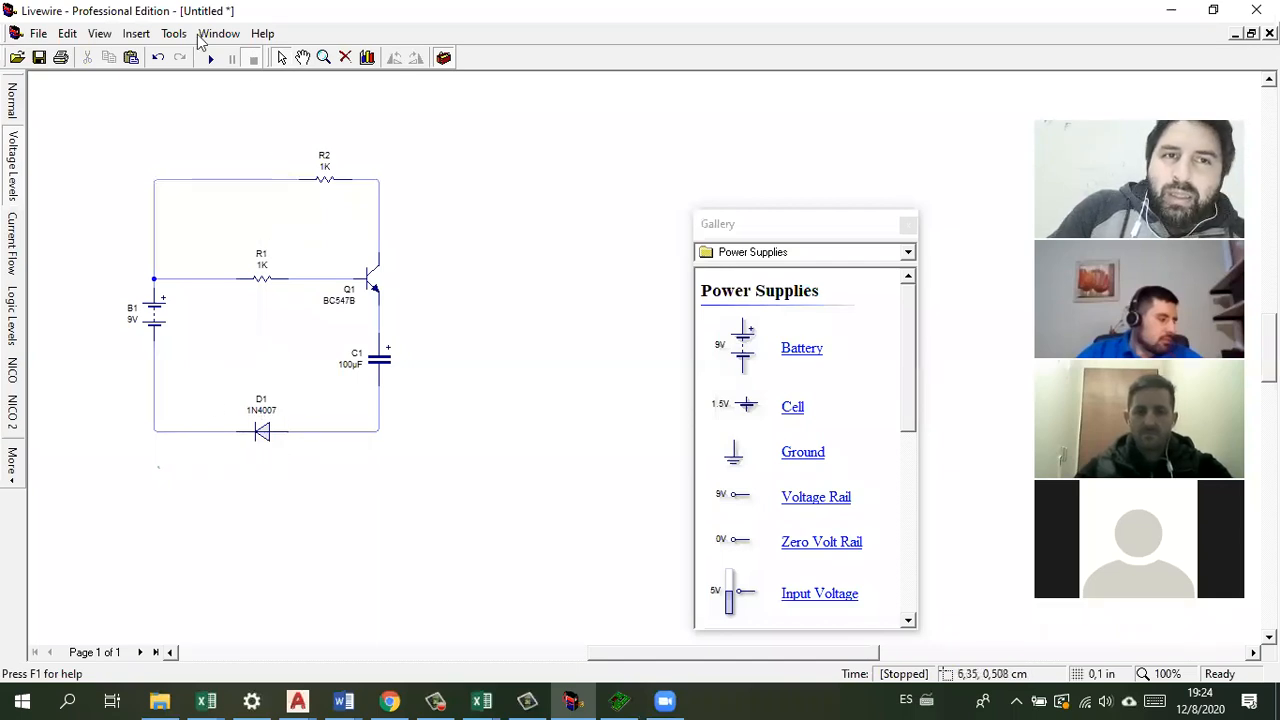
click(268, 440)
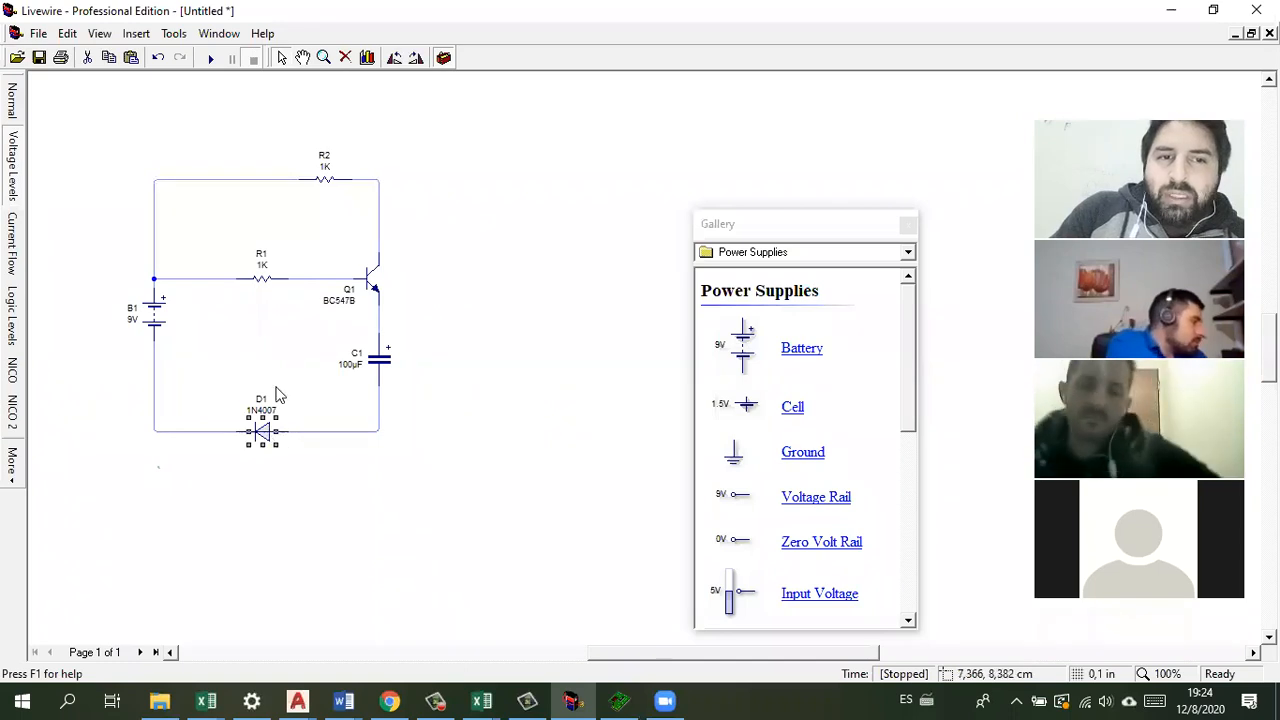
click(140, 318)
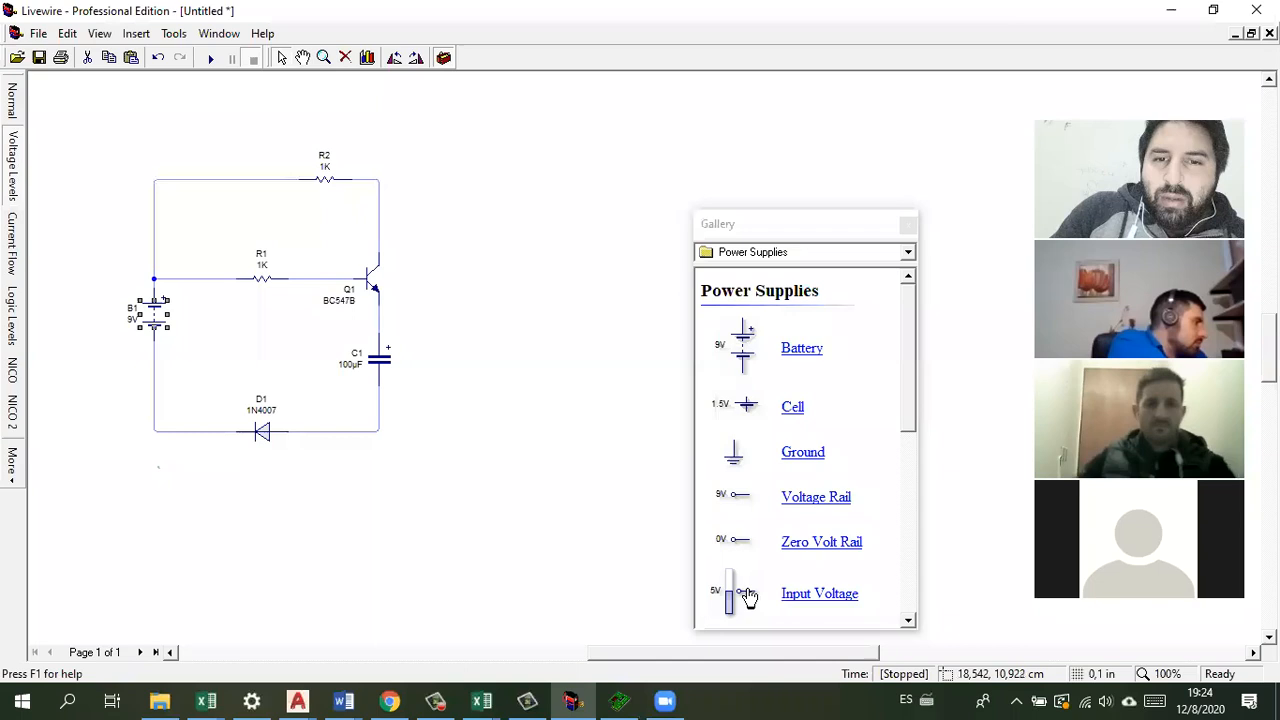
scroll(778, 510, down, 1)
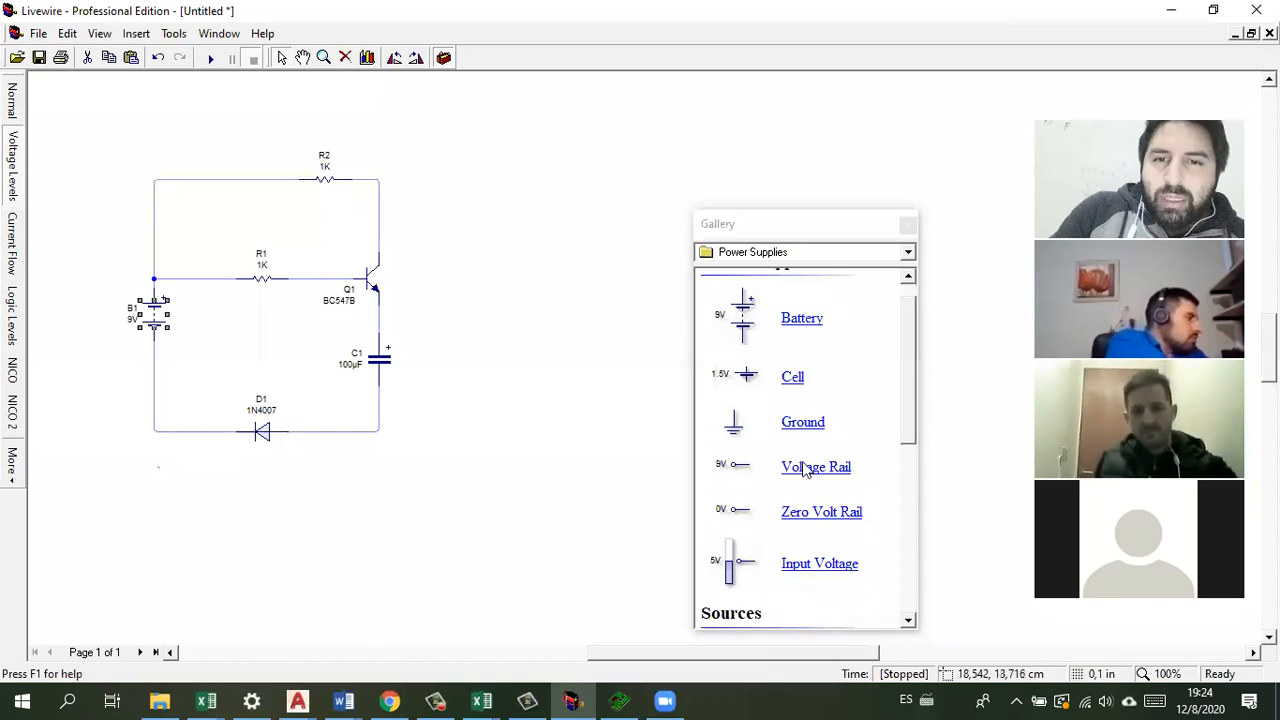
click(272, 345)
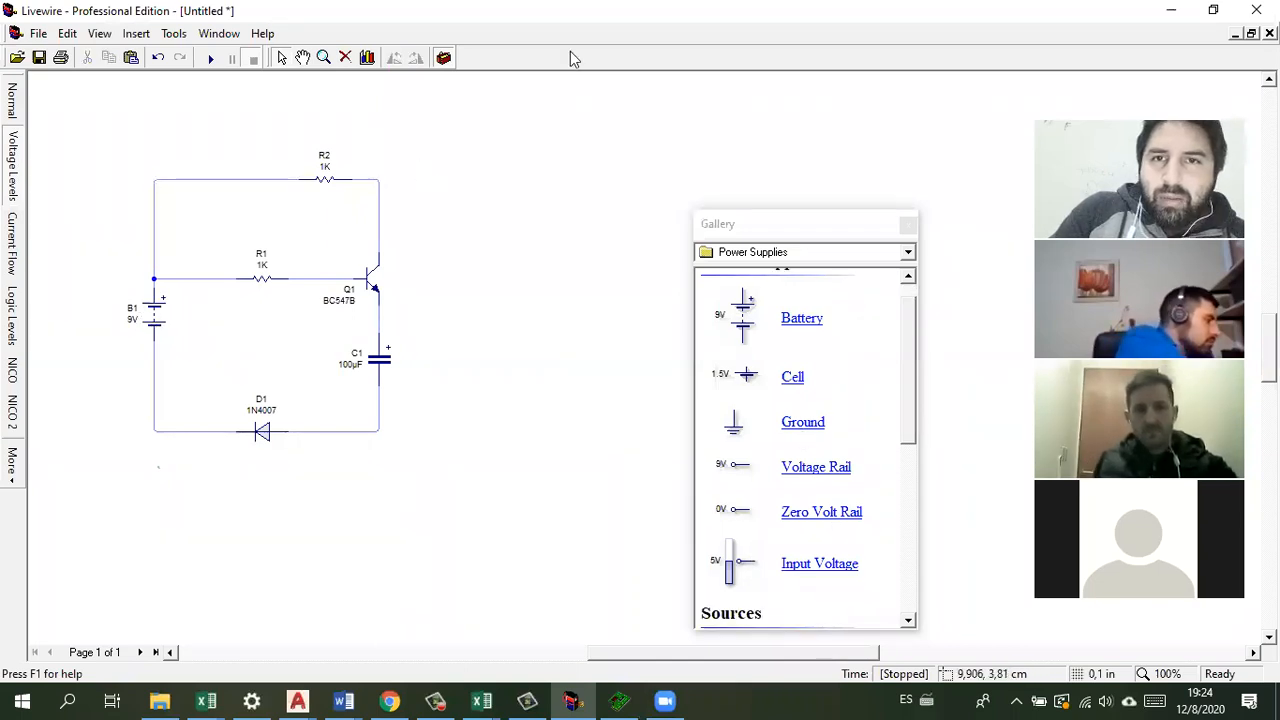
click(570, 51)
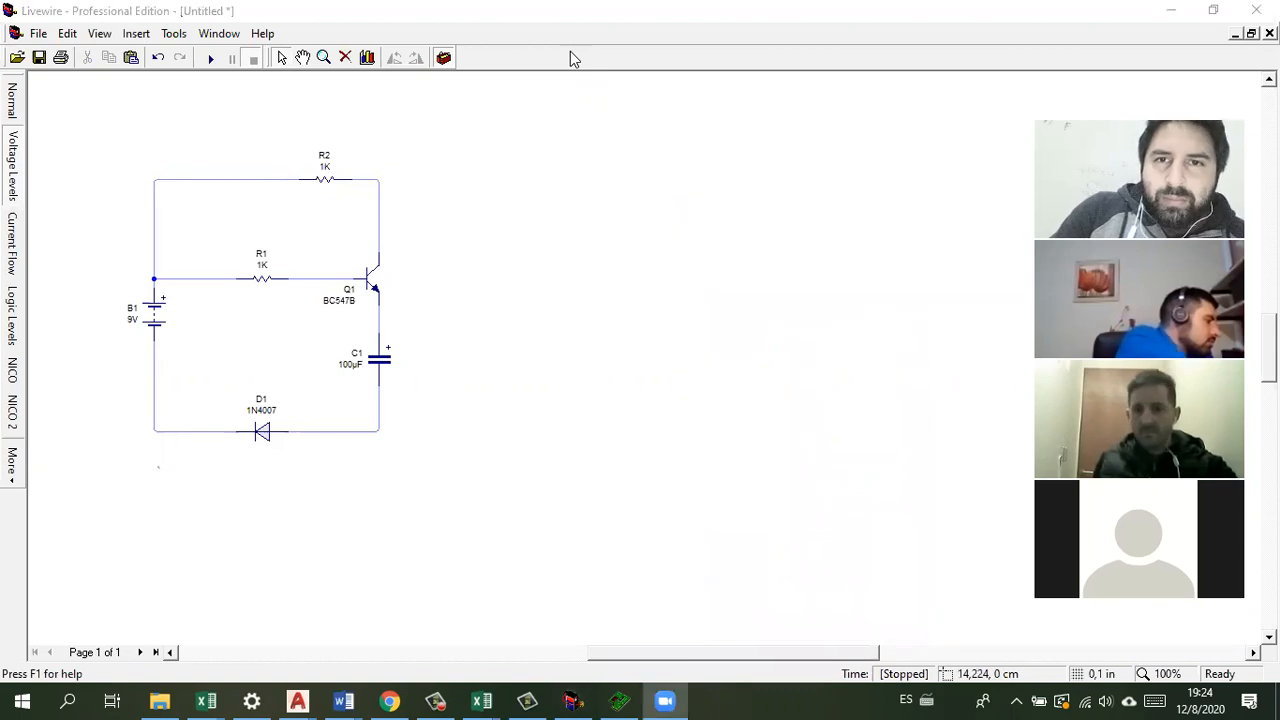